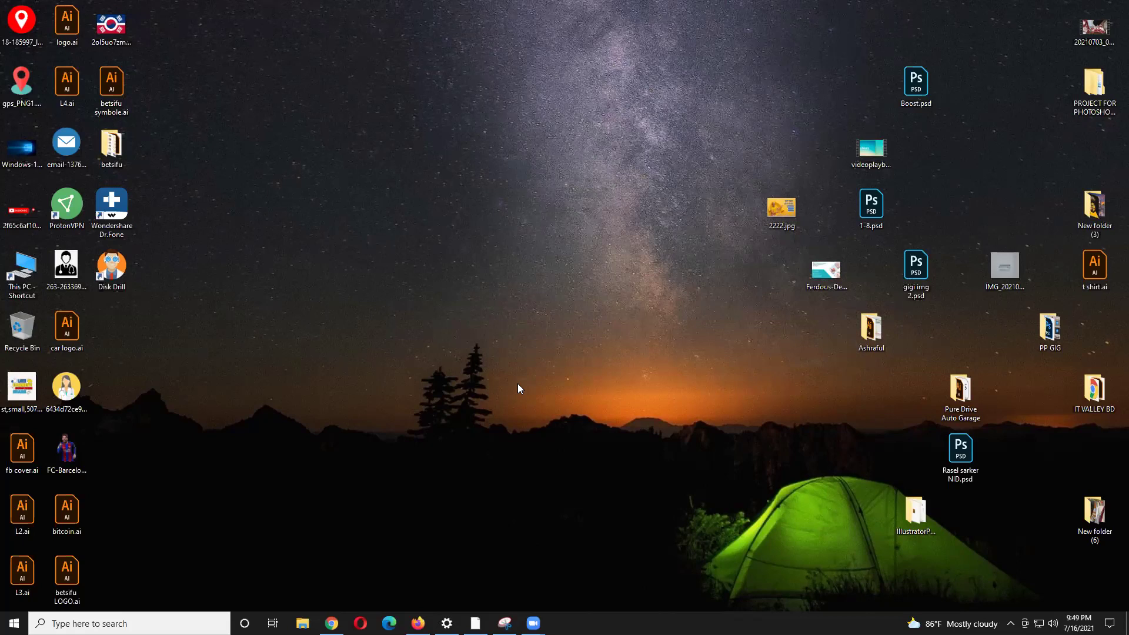
Step: Switch to Firefox and run a Google image search for "visiting card" in a new tab
{"action": "left_click", "coordinate": [418, 623]}
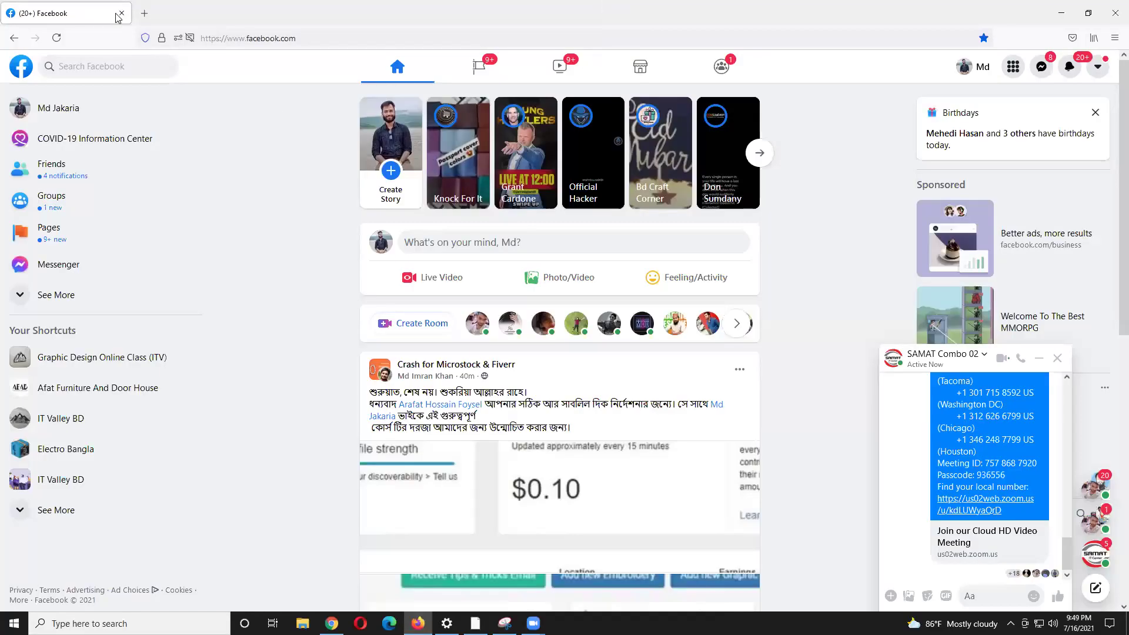
{"action": "left_click", "coordinate": [144, 13]}
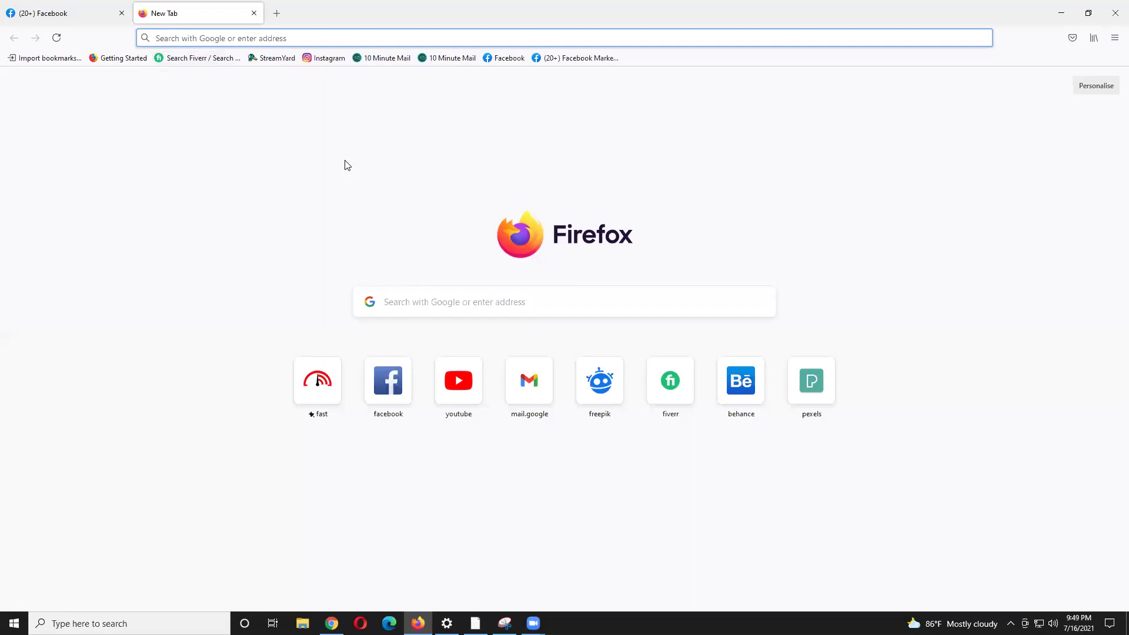
{"action": "type", "text": "vi"}
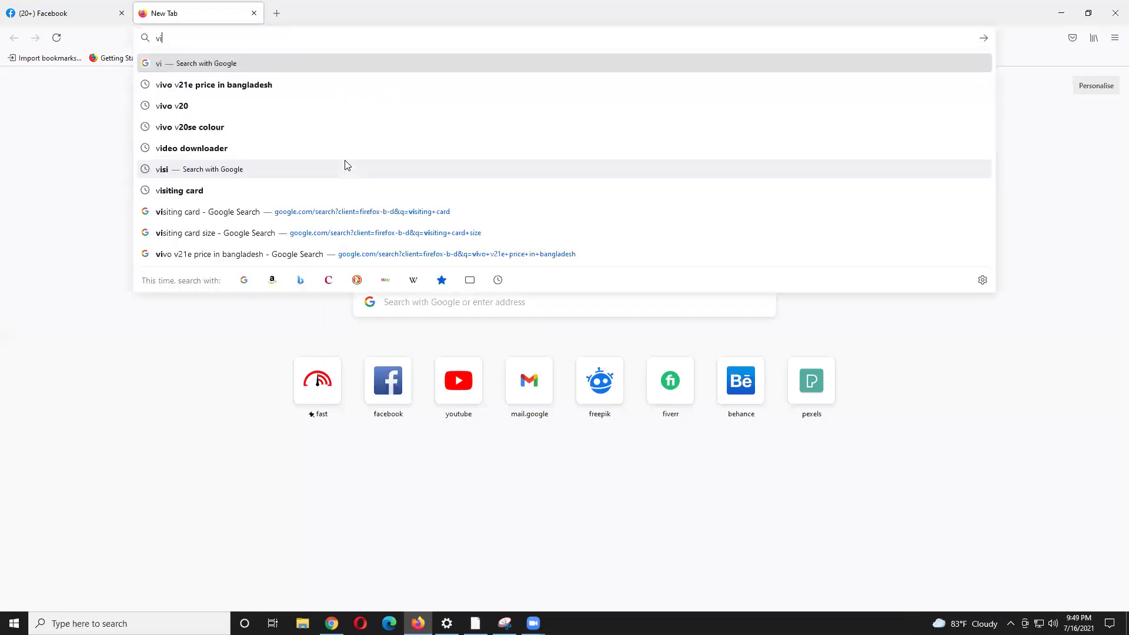
{"action": "type", "text": "si"}
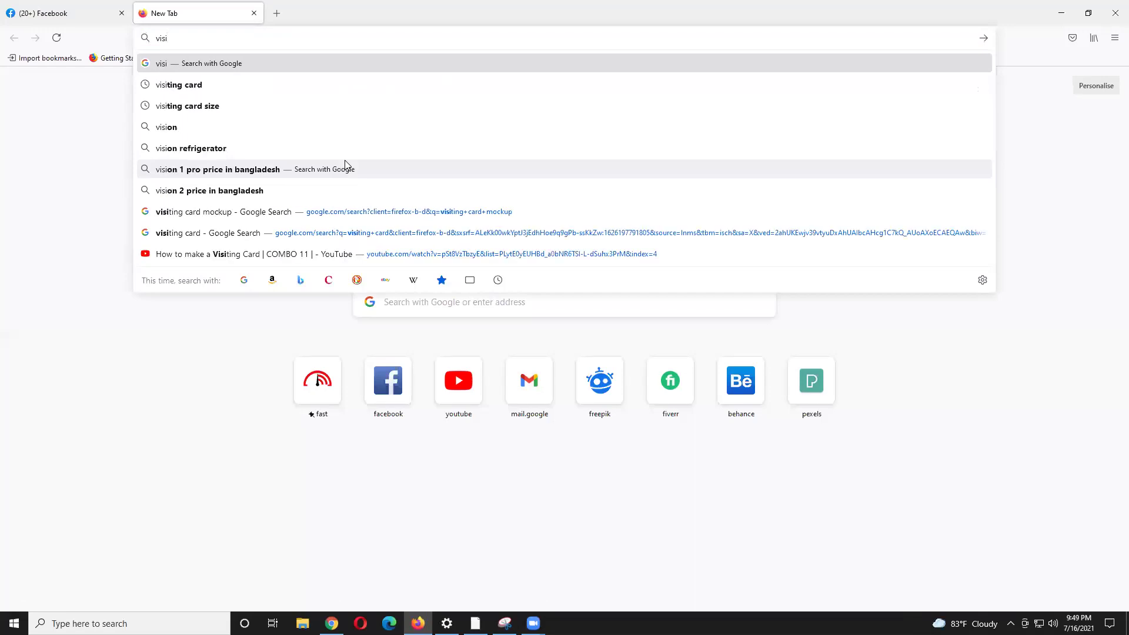
{"action": "key", "text": "Down"}
{"action": "key", "text": "Return"}
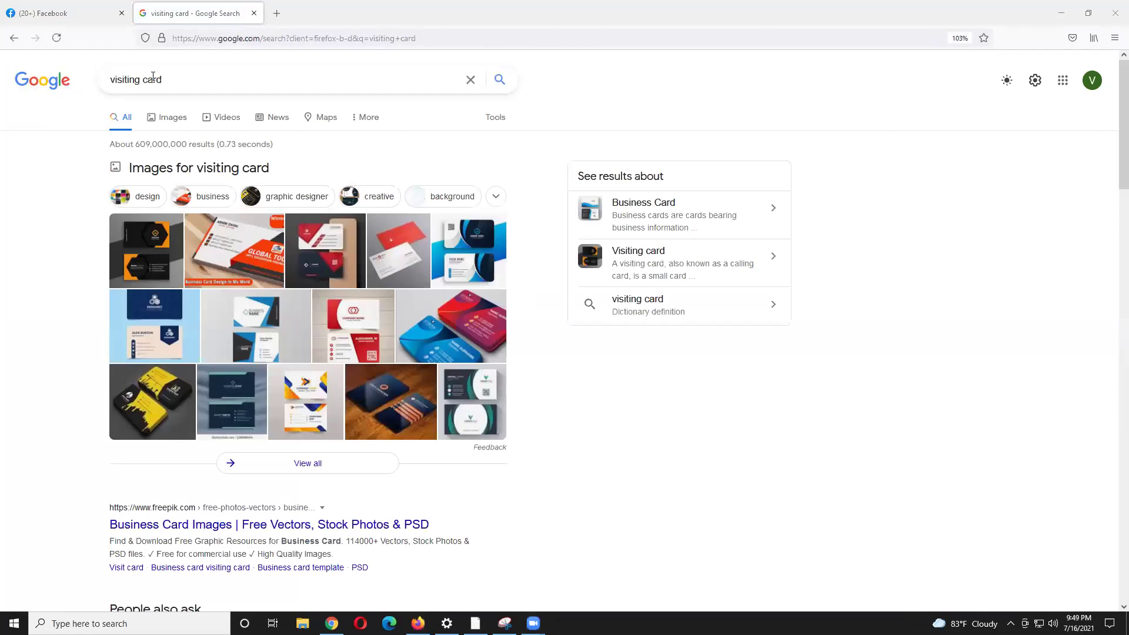
{"action": "left_click", "coordinate": [165, 118]}
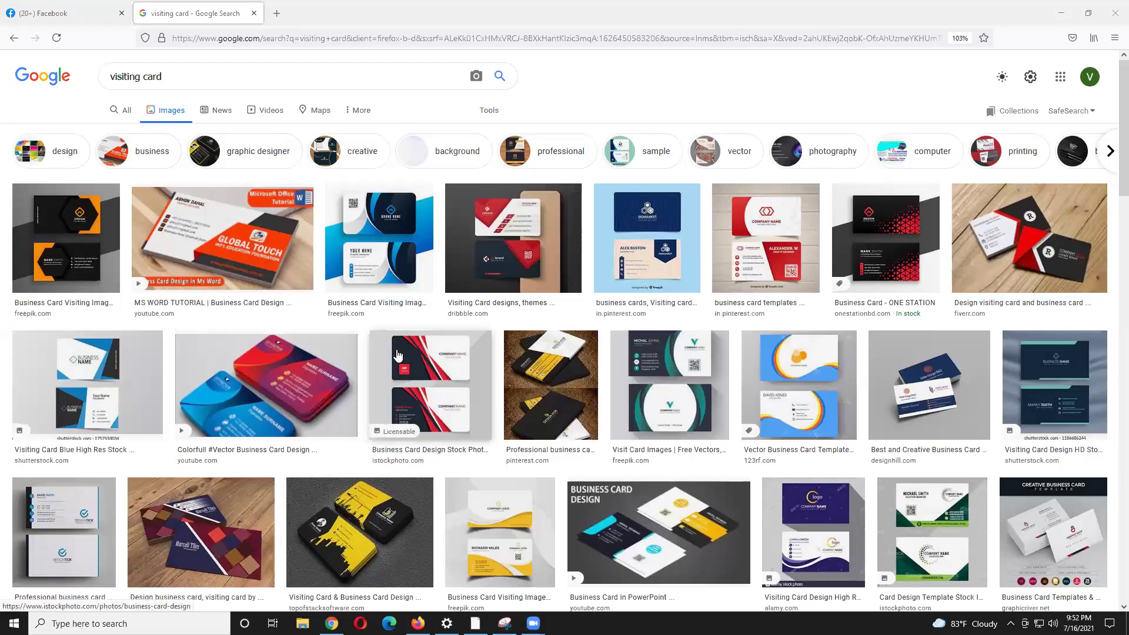
Step: Run the Fast.com internet speed test in a new tab and close that tab
{"action": "left_click", "coordinate": [276, 13]}
{"action": "type", "text": "facebook.com/"}
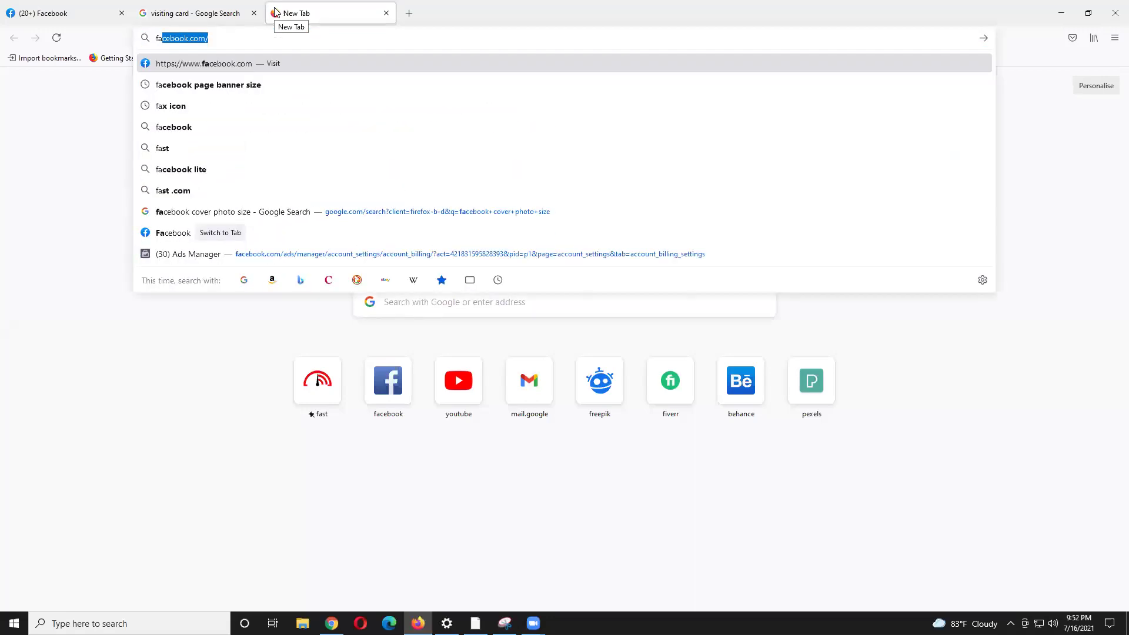
{"action": "left_click", "coordinate": [329, 390]}
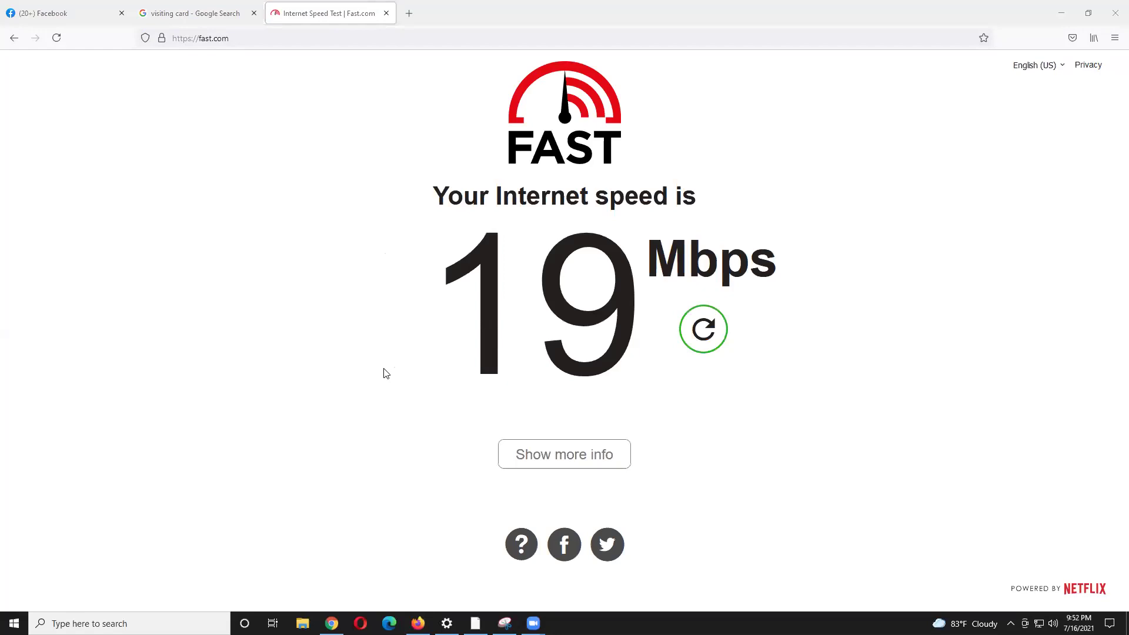
{"action": "left_click", "coordinate": [385, 13]}
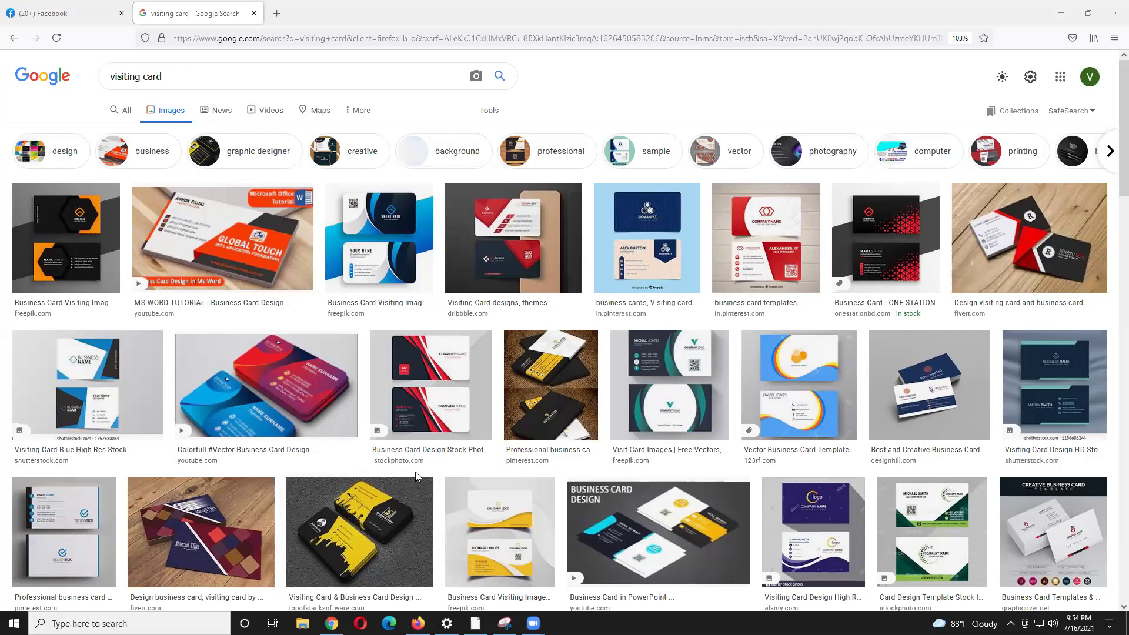
Step: Preview the white-and-yellow Freepik business card and the red-and-blue YouTube vector card in the image results
{"action": "scroll", "coordinate": [416, 476], "scroll_direction": "down", "scroll_amount": 3}
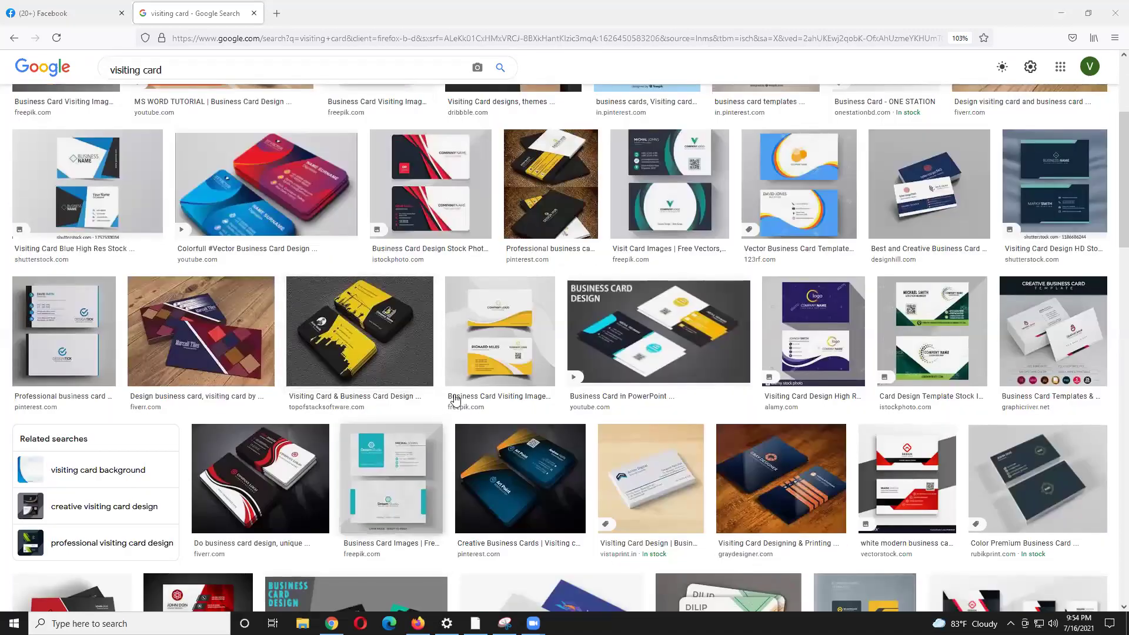
{"action": "left_click", "coordinate": [493, 350]}
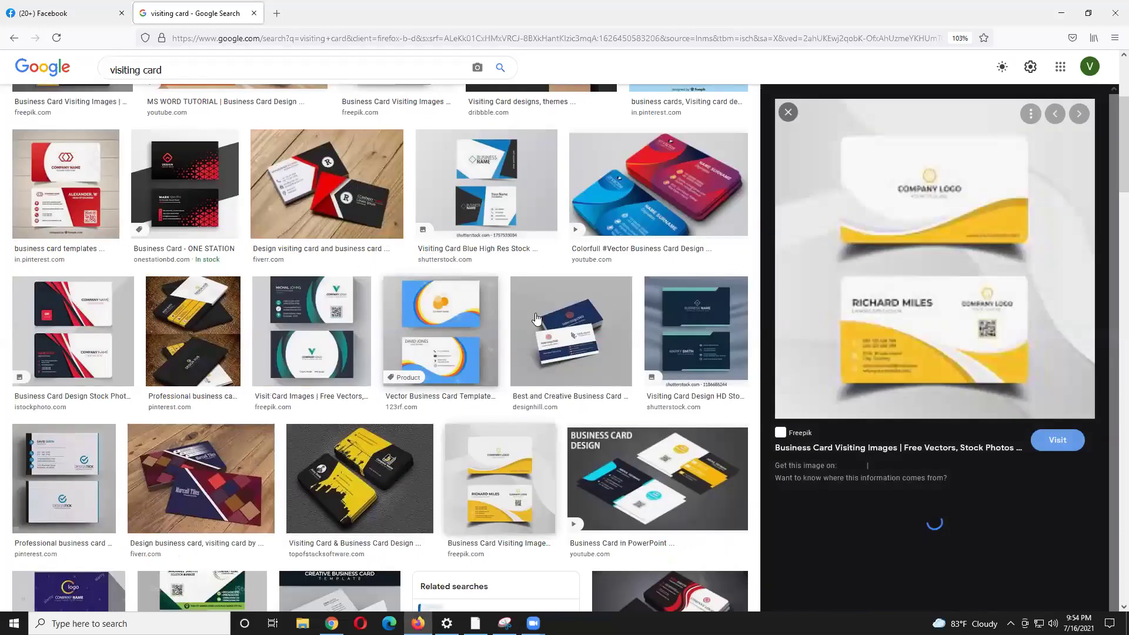
{"action": "left_click", "coordinate": [688, 192]}
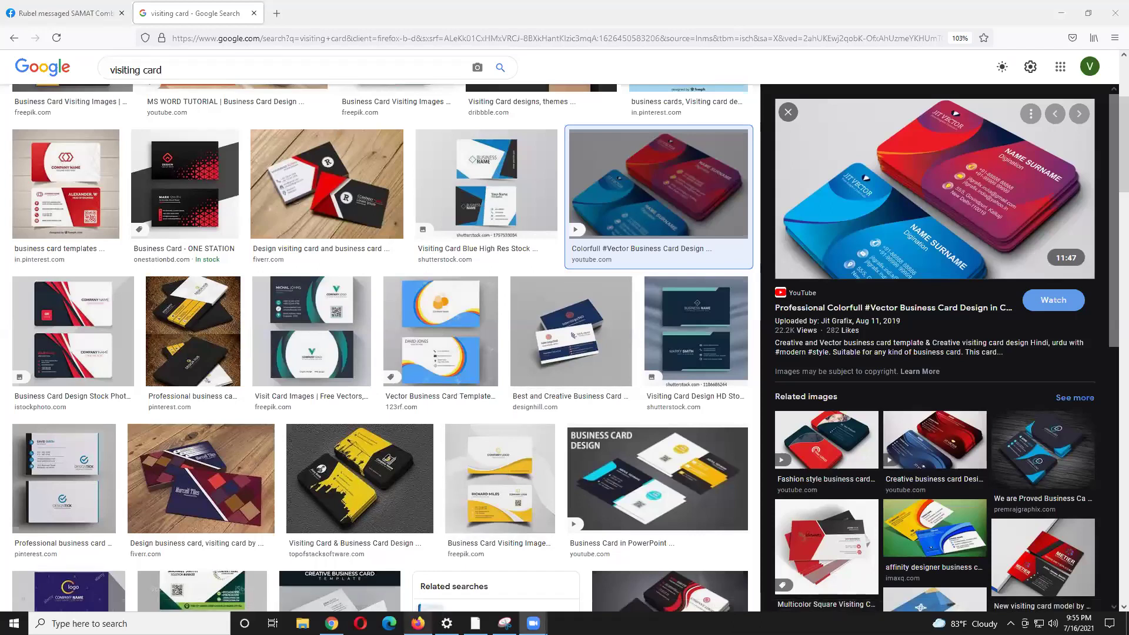
Step: Switch to Snipping Tool, copy the captured image of the BetSifu coin badges and minimize the tool
{"action": "left_click", "coordinate": [15, 623]}
{"action": "left_click", "coordinate": [475, 623]}
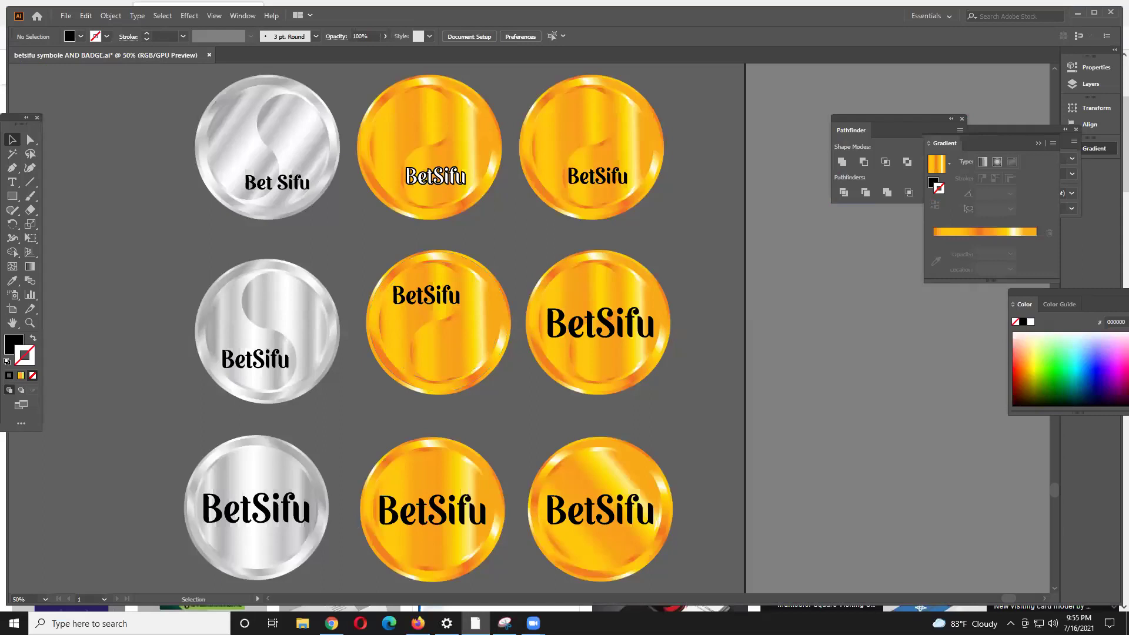
{"action": "left_click", "coordinate": [505, 624]}
{"action": "right_click", "coordinate": [380, 319]}
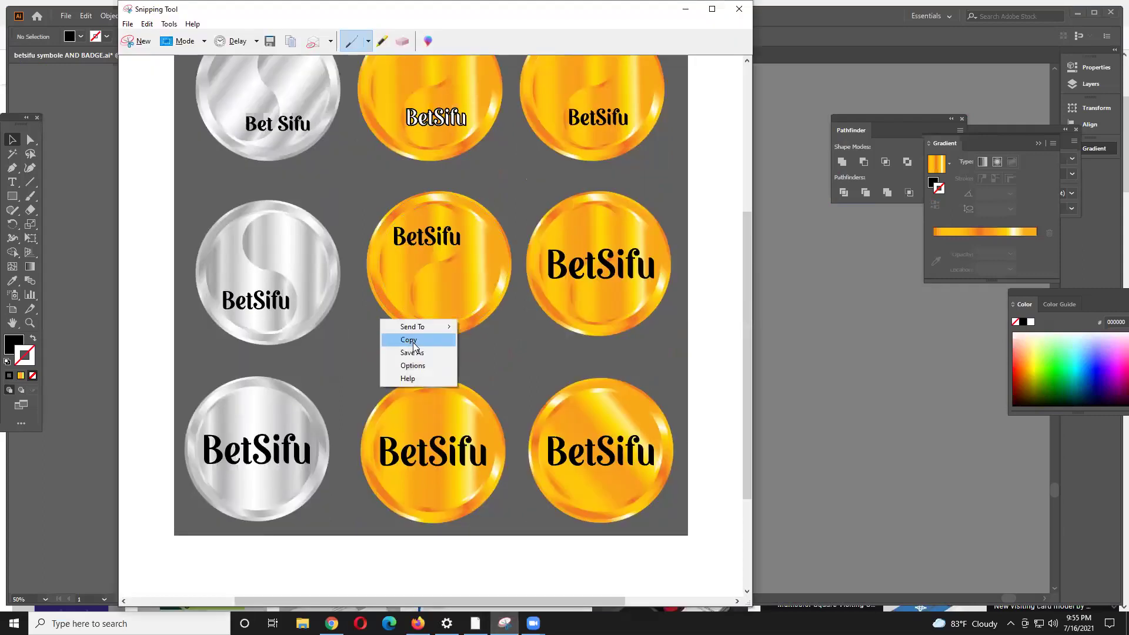
{"action": "left_click", "coordinate": [404, 337]}
{"action": "left_click", "coordinate": [686, 9]}
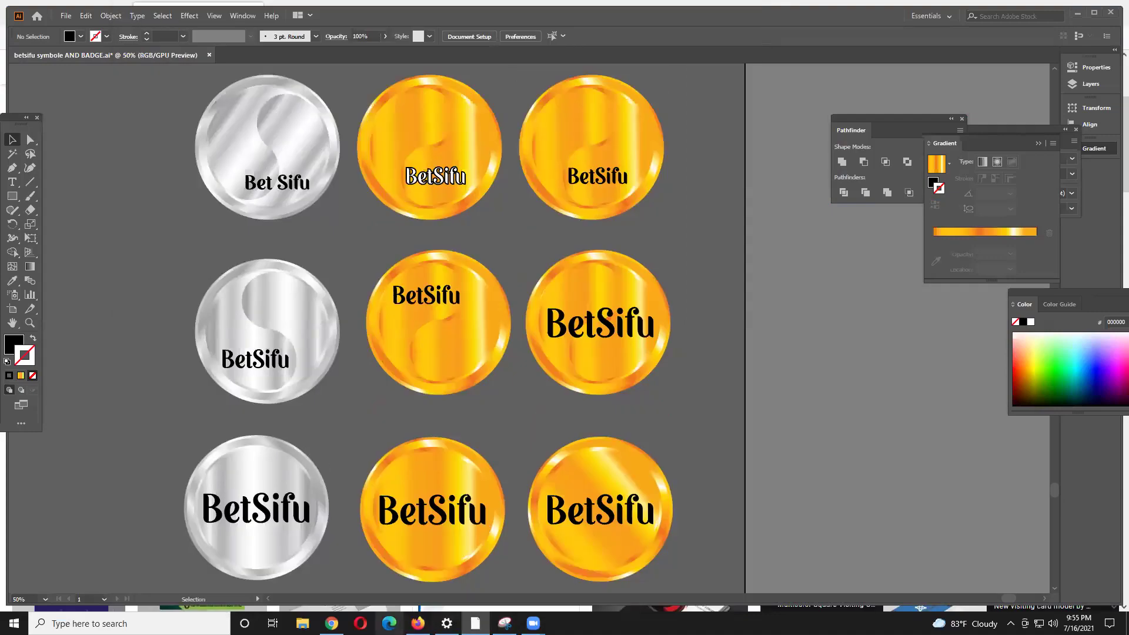
Step: Return to the Facebook page in Firefox, look through the Messenger conversations, and open and close one contact's chat
{"action": "left_click", "coordinate": [417, 623]}
{"action": "left_click", "coordinate": [65, 13]}
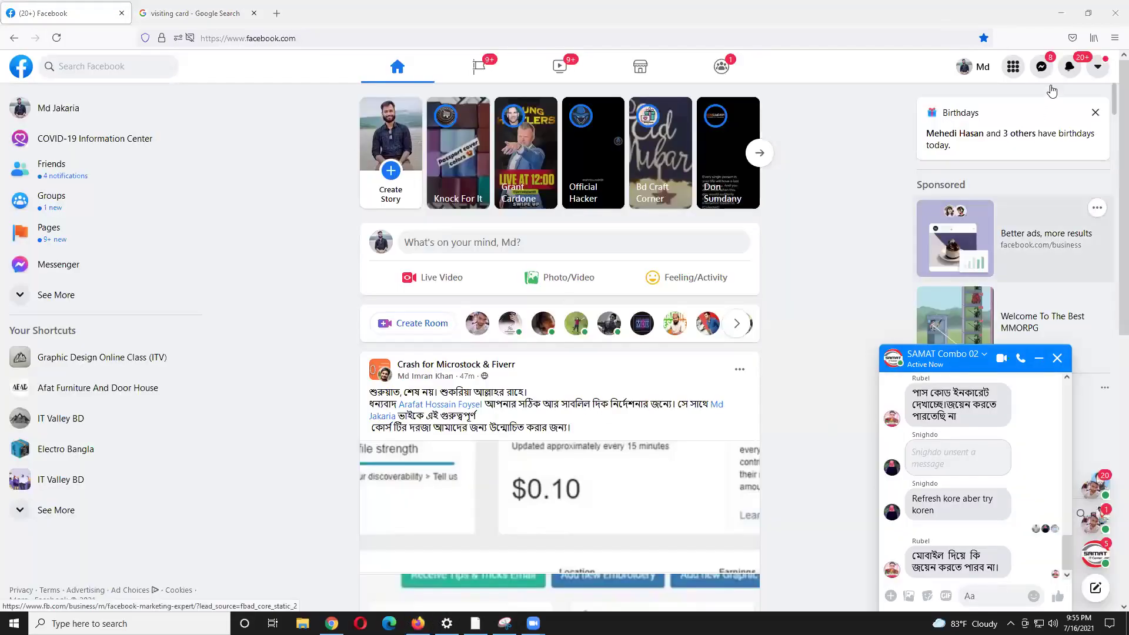
{"action": "left_click", "coordinate": [1040, 69]}
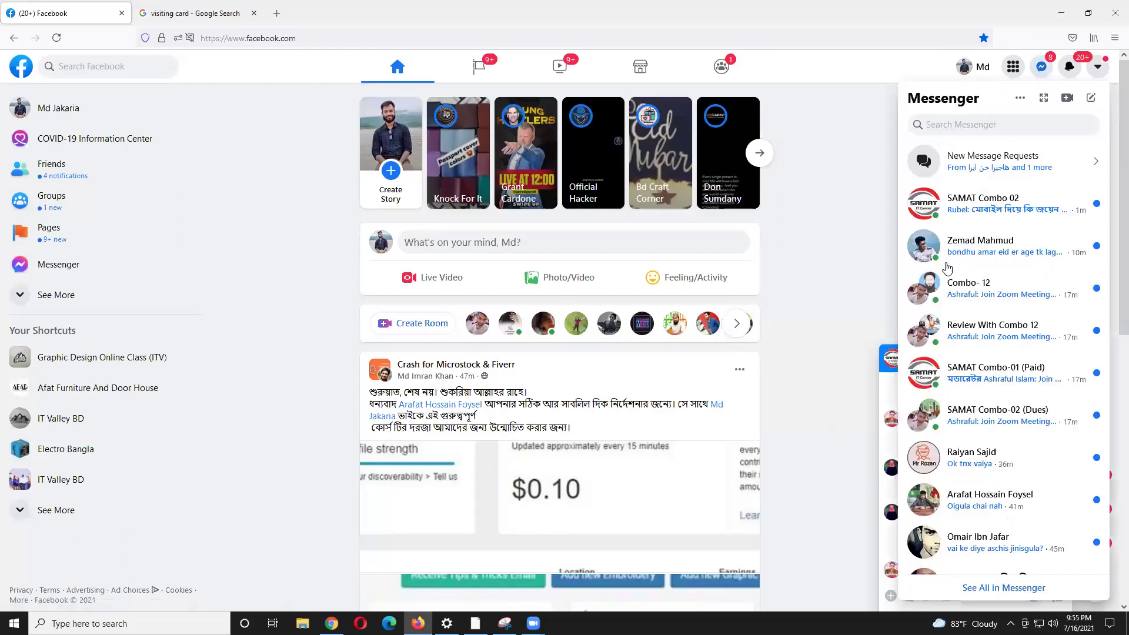
{"action": "scroll", "coordinate": [959, 276], "scroll_direction": "down", "scroll_amount": 2}
{"action": "scroll", "coordinate": [958, 278], "scroll_direction": "down", "scroll_amount": 5}
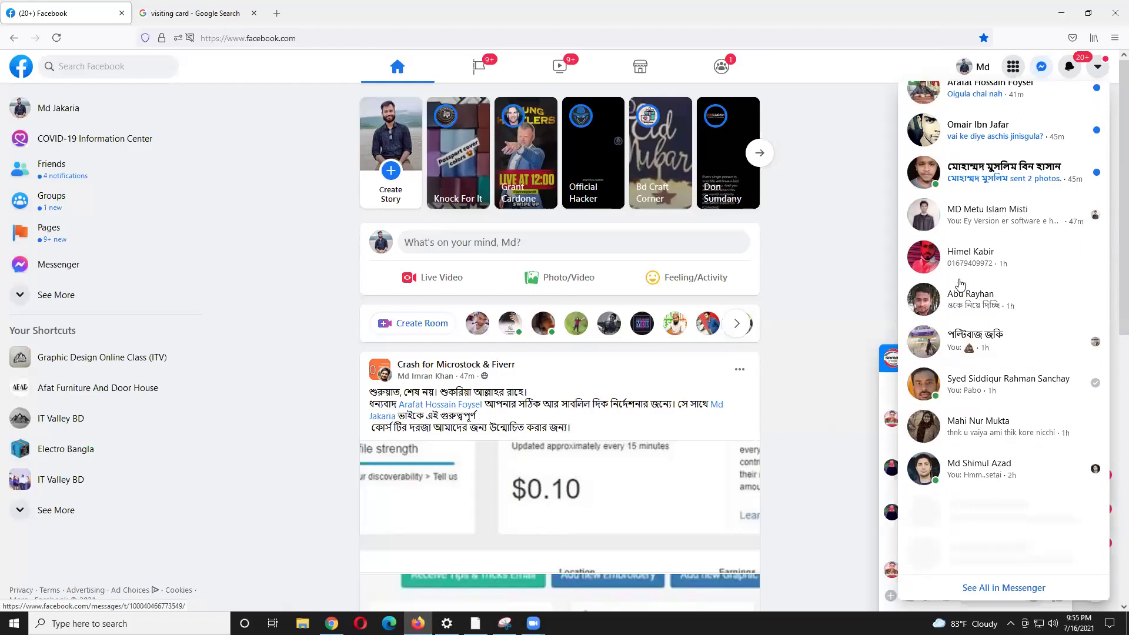
{"action": "scroll", "coordinate": [960, 284], "scroll_direction": "up", "scroll_amount": 1}
{"action": "scroll", "coordinate": [960, 285], "scroll_direction": "up", "scroll_amount": 6}
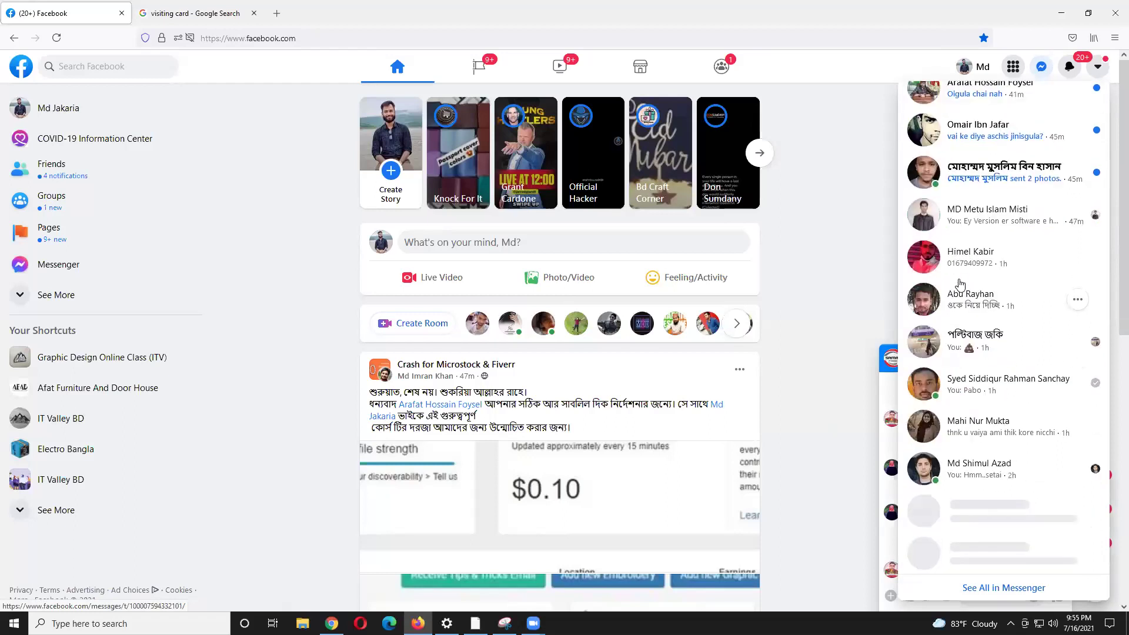
{"action": "scroll", "coordinate": [961, 298], "scroll_direction": "down", "scroll_amount": 6}
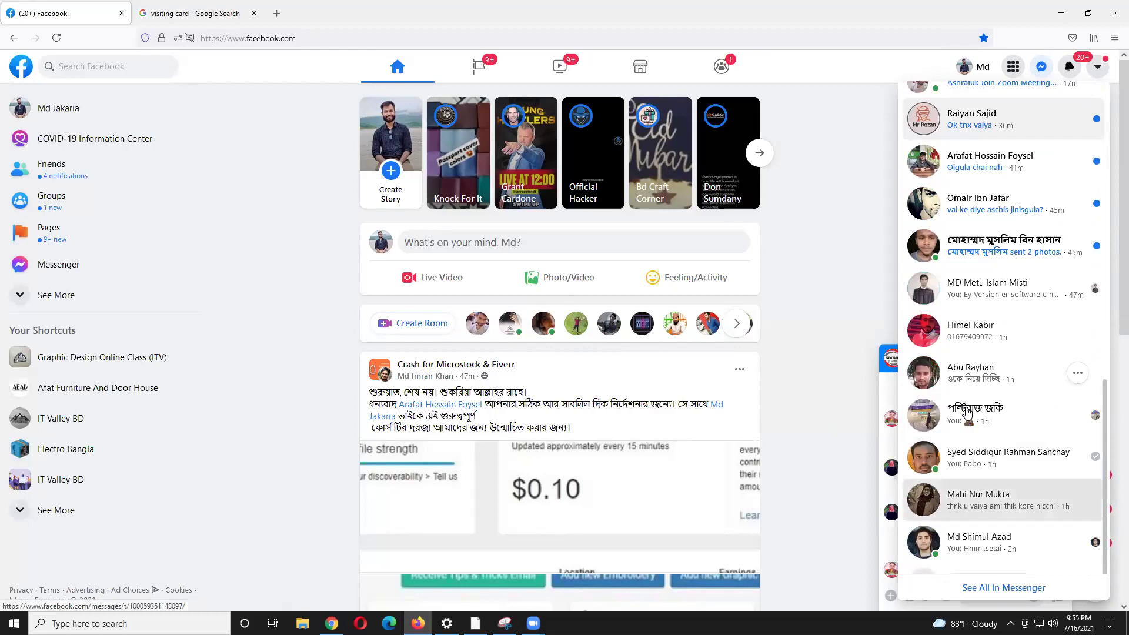
{"action": "left_click", "coordinate": [994, 500]}
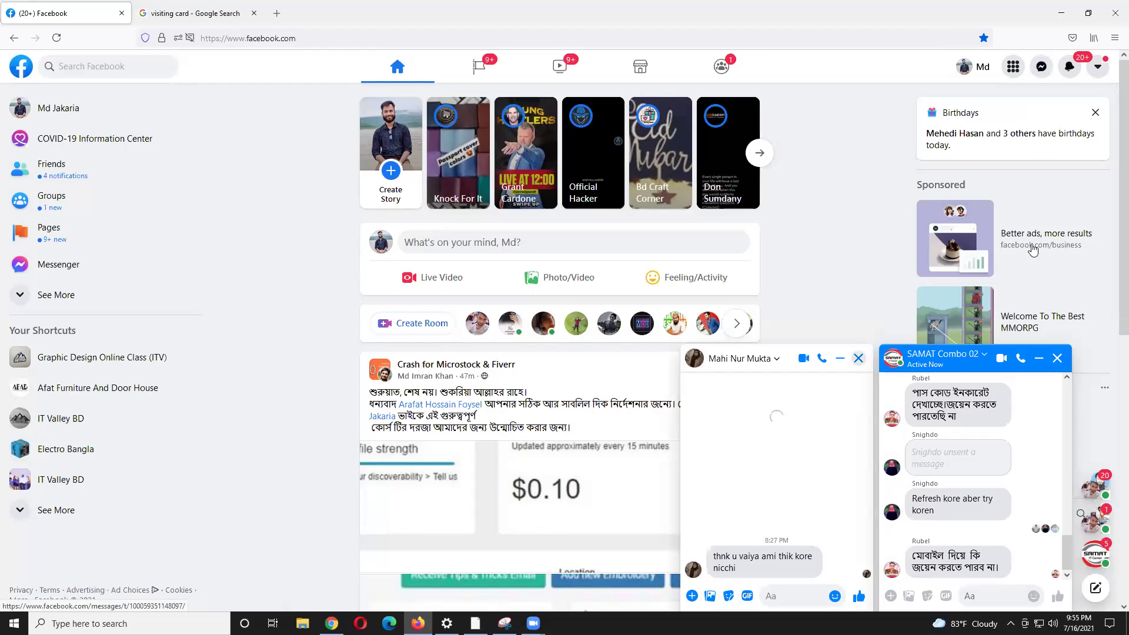
{"action": "left_click", "coordinate": [859, 358]}
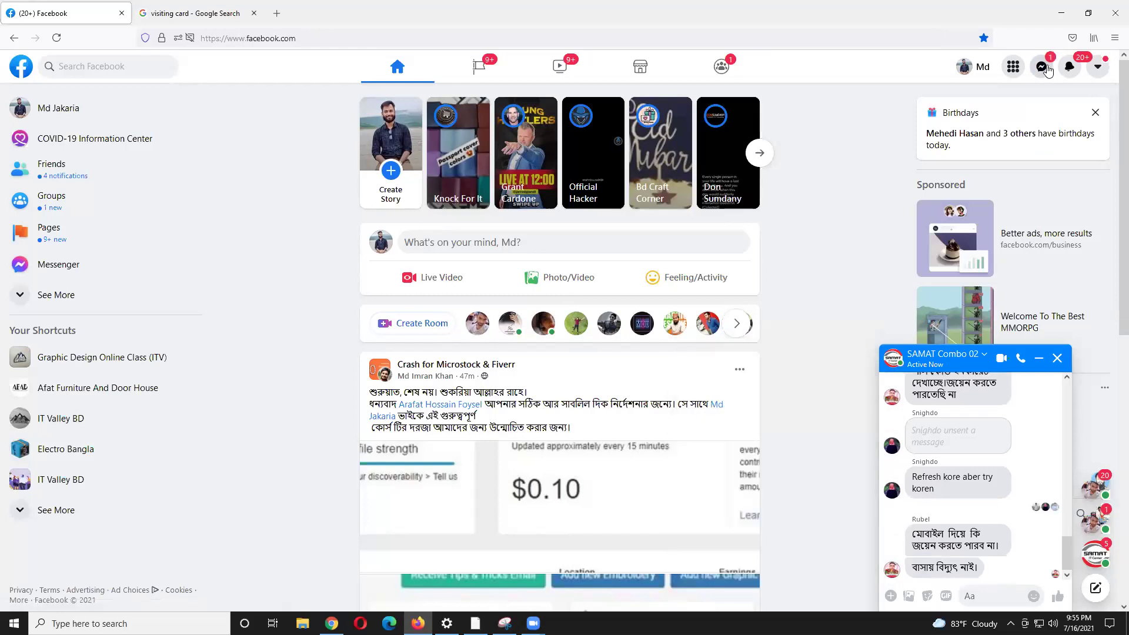
Step: Open the intended contact's Messenger chat, paste the copied badge image into the message and minimize Firefox
{"action": "left_click", "coordinate": [1043, 67]}
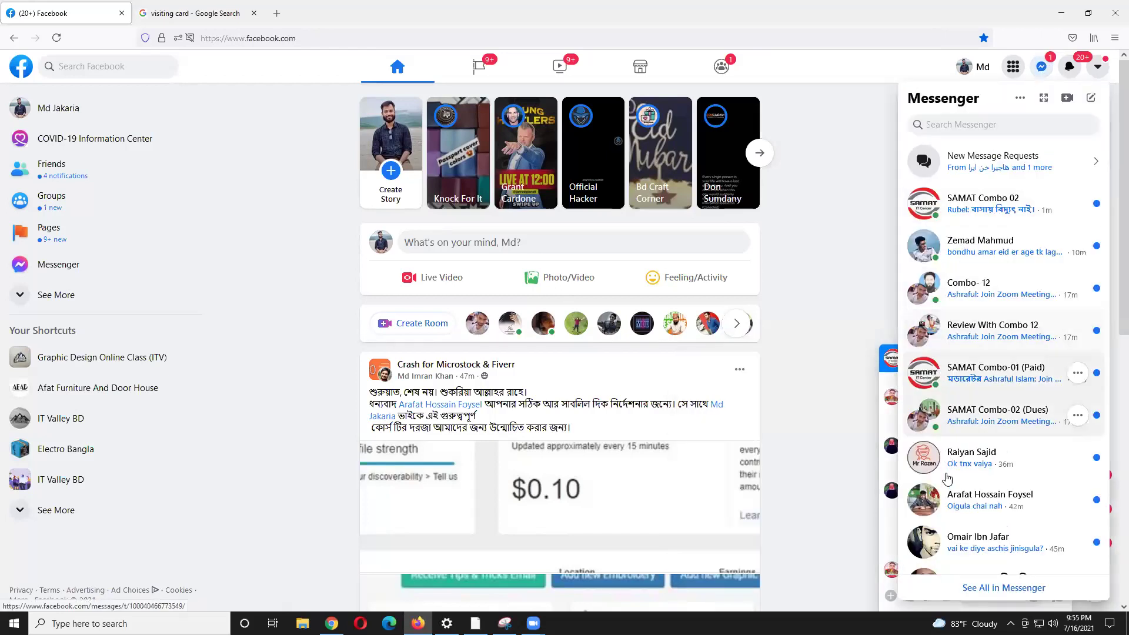
{"action": "scroll", "coordinate": [954, 488], "scroll_direction": "down", "scroll_amount": 4}
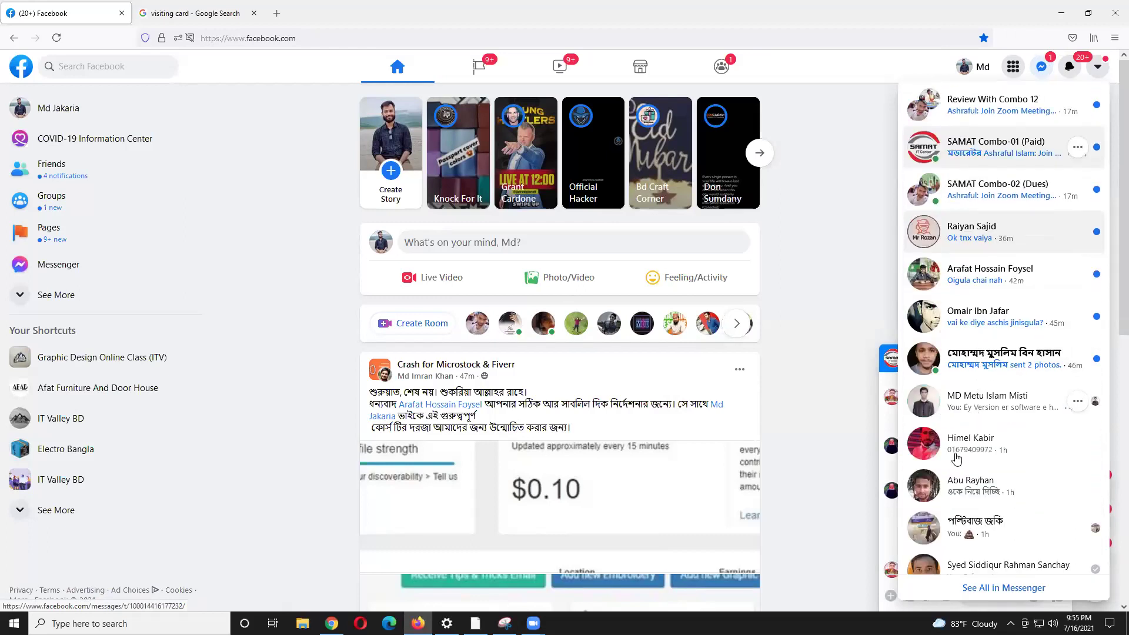
{"action": "left_click", "coordinate": [961, 523]}
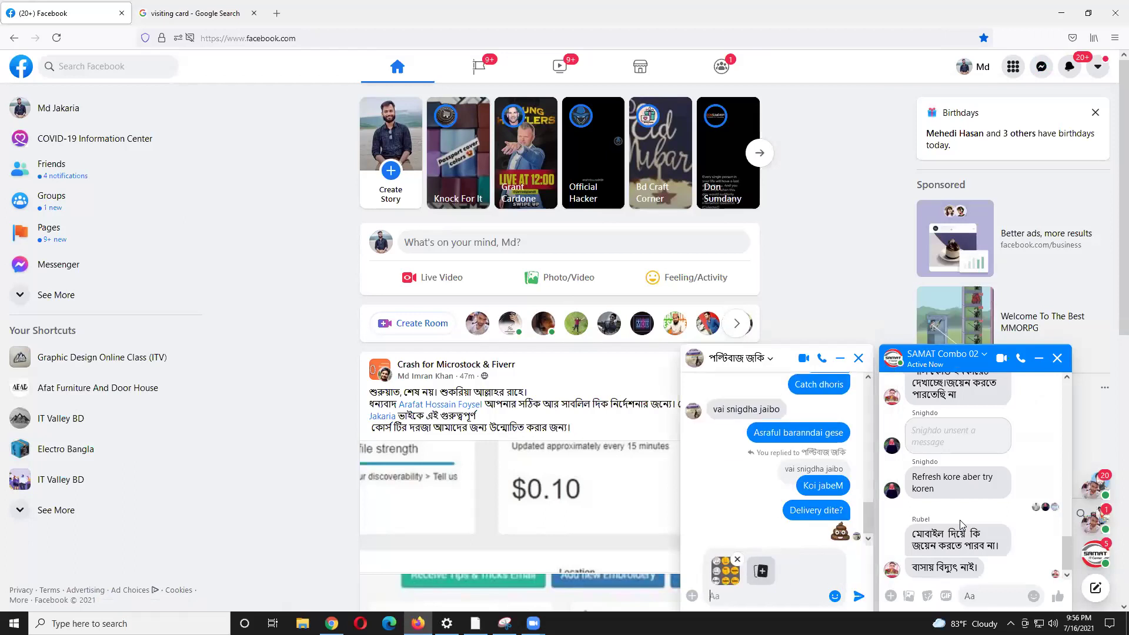
{"action": "left_click", "coordinate": [1053, 13]}
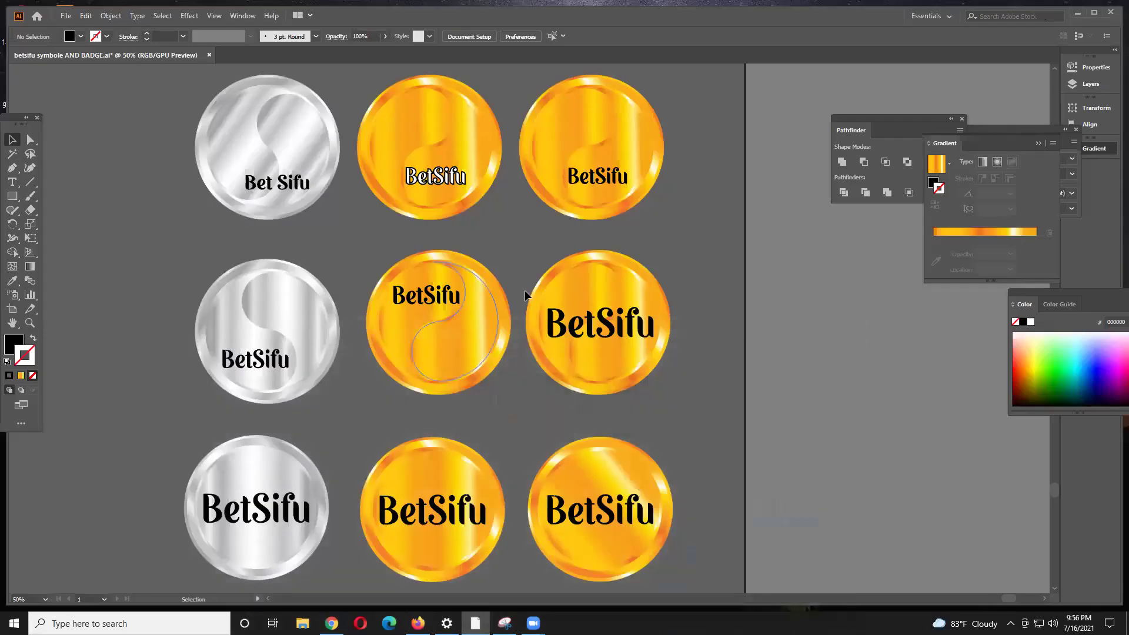
Step: Create a new Illustrator document in inches, 3.5 in wide and 2 in high, with a 0.125 in bleed on all sides
{"action": "left_click", "coordinate": [66, 16]}
{"action": "left_click", "coordinate": [74, 29]}
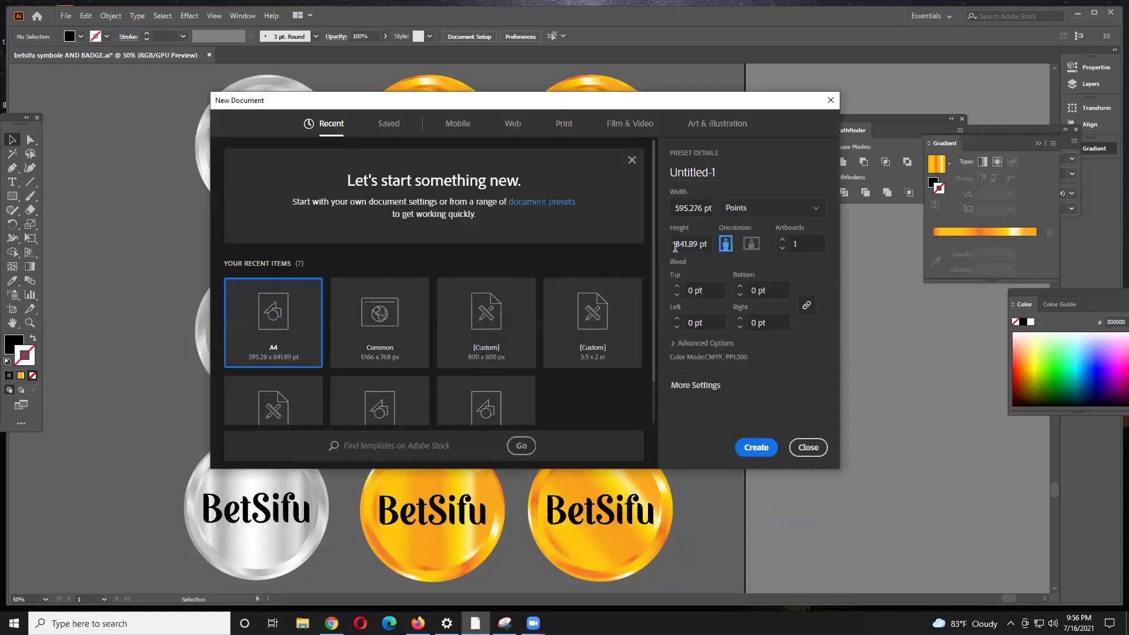
{"action": "left_click", "coordinate": [746, 213]}
{"action": "left_click", "coordinate": [737, 268]}
{"action": "left_click", "coordinate": [706, 206]}
{"action": "type", "text": "3.5"}
{"action": "key", "text": "Tab"}
{"action": "type", "text": "2"}
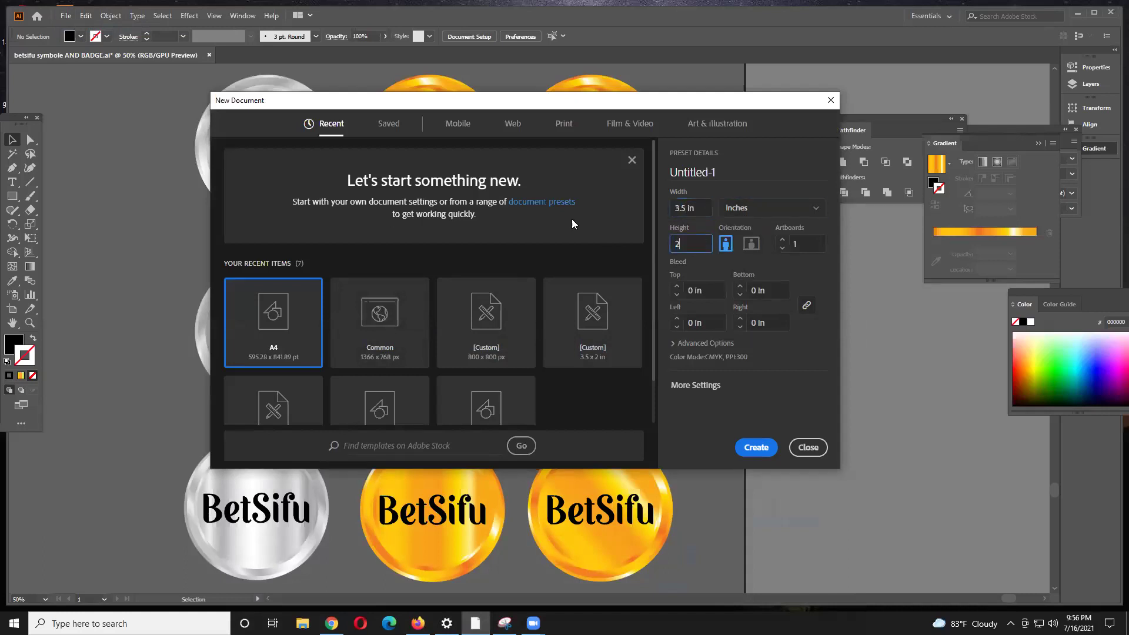
{"action": "left_click", "coordinate": [676, 287]}
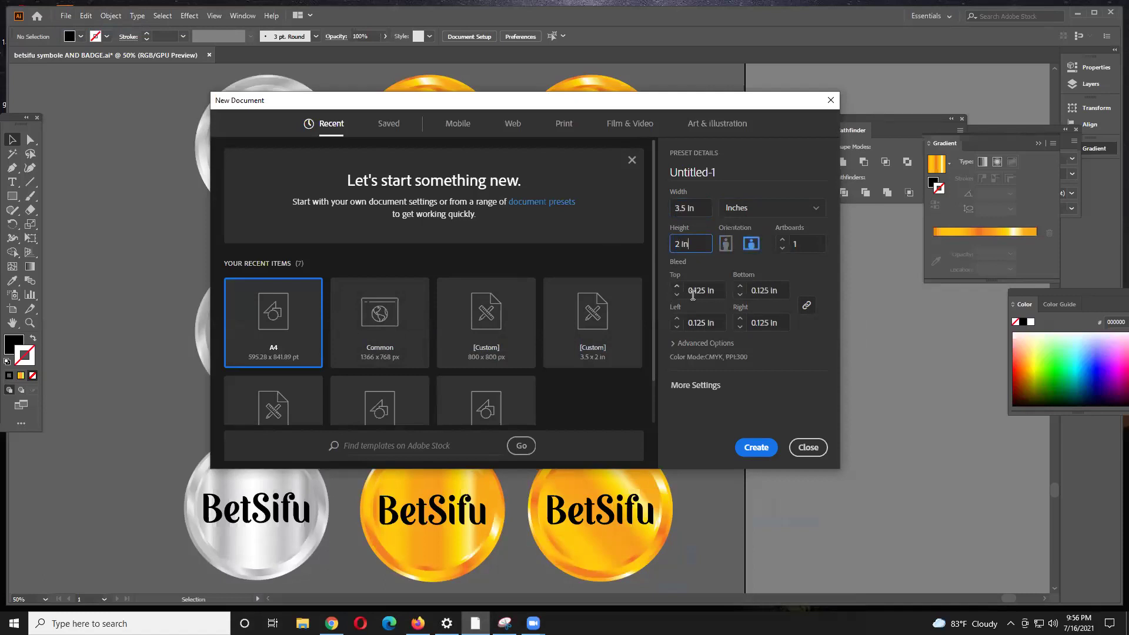
{"action": "left_click", "coordinate": [752, 448]}
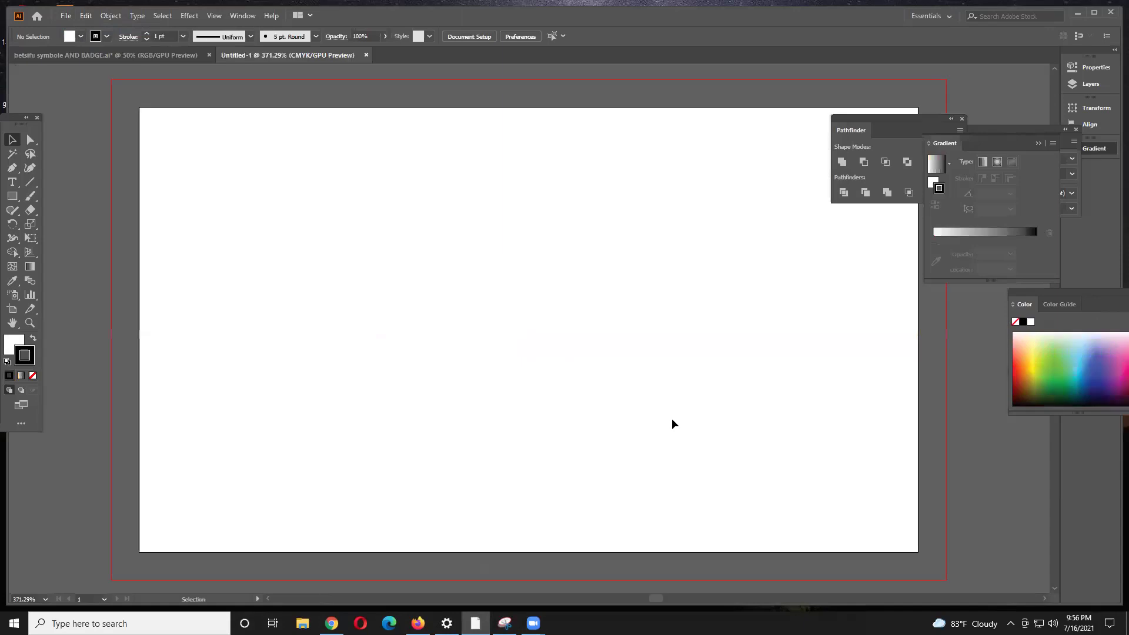
Step: Set the stroke to none and add a white 3.5 by 2 in rectangle overlapping the artboard's left part
{"action": "scroll", "coordinate": [647, 418], "scroll_direction": "down", "scroll_amount": 2}
{"action": "left_click_drag", "start_coordinate": [645, 408], "coordinate": [580, 334]}
{"action": "scroll", "coordinate": [595, 380], "scroll_direction": "down", "scroll_amount": 1}
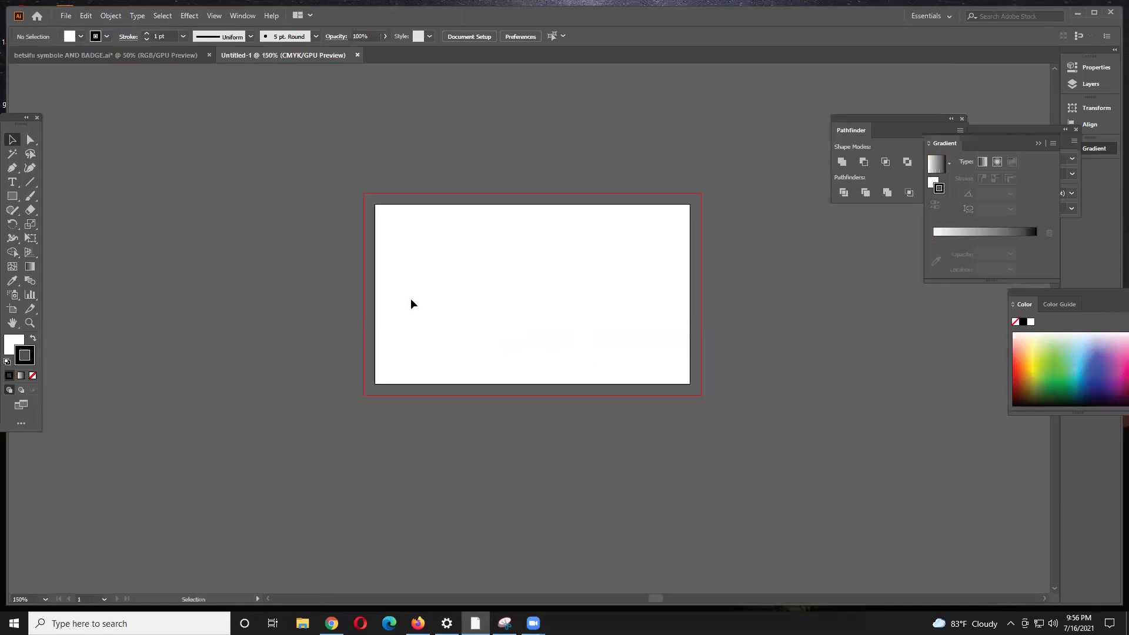
{"action": "left_click", "coordinate": [33, 376]}
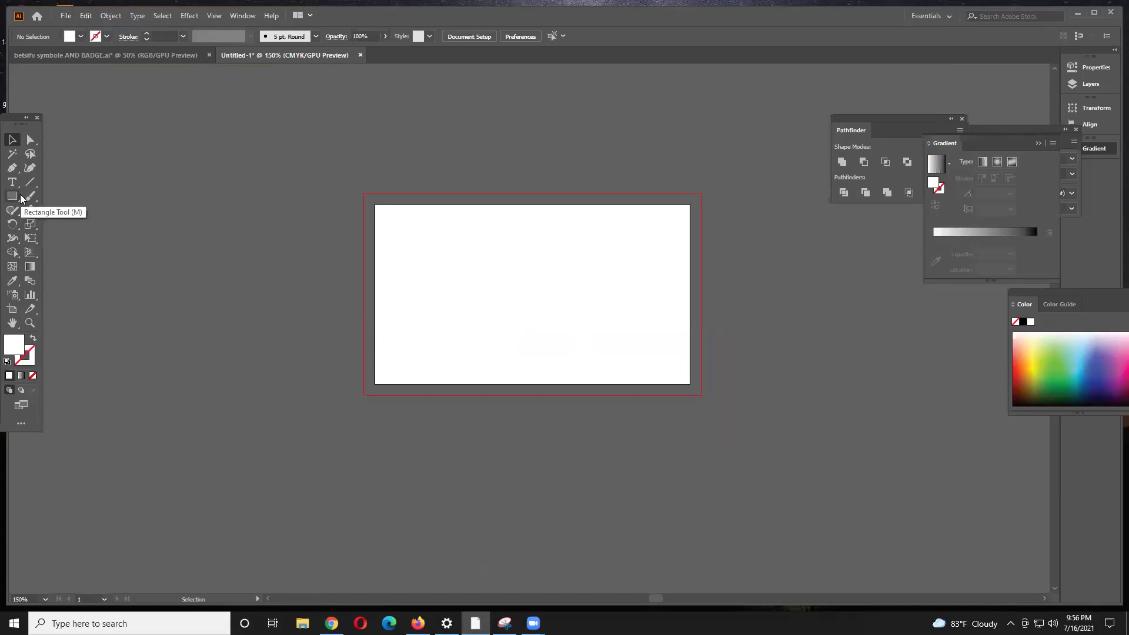
{"action": "left_click_drag", "start_coordinate": [12, 196], "coordinate": [57, 196]}
{"action": "left_click", "coordinate": [222, 233]}
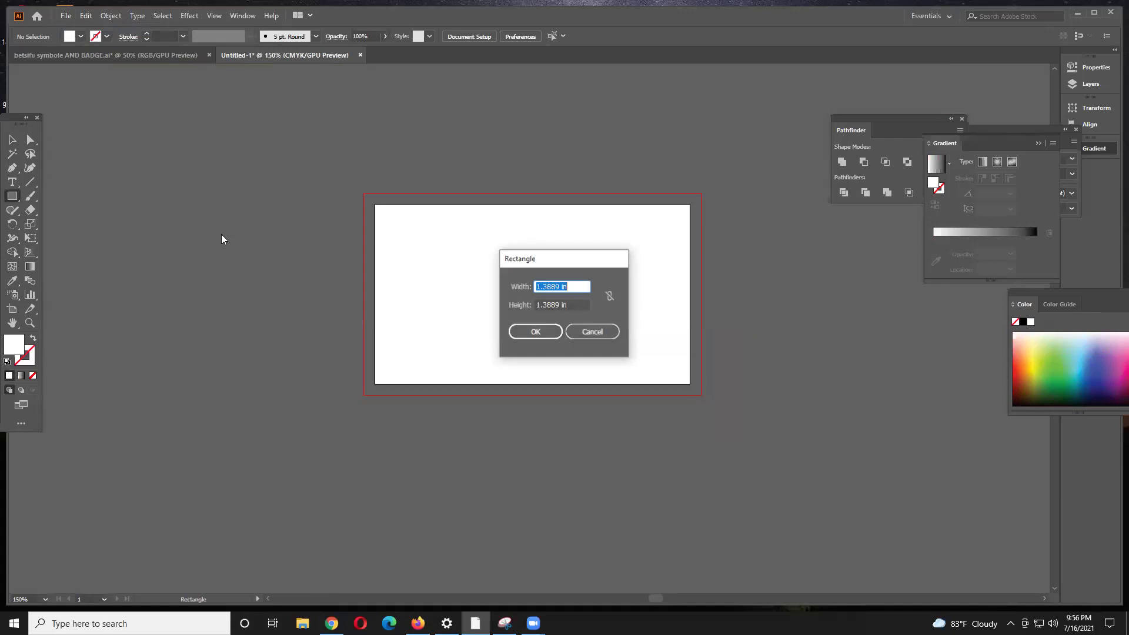
{"action": "type", "text": "3.5"}
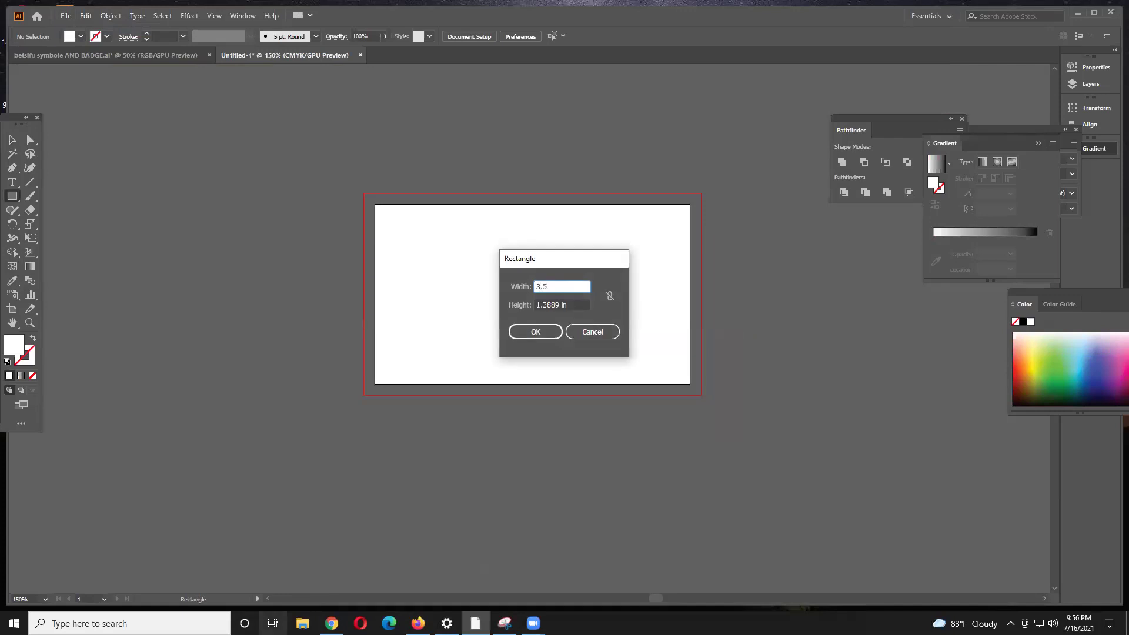
{"action": "key", "text": "Tab"}
{"action": "type", "text": "2"}
{"action": "key", "text": "Return"}
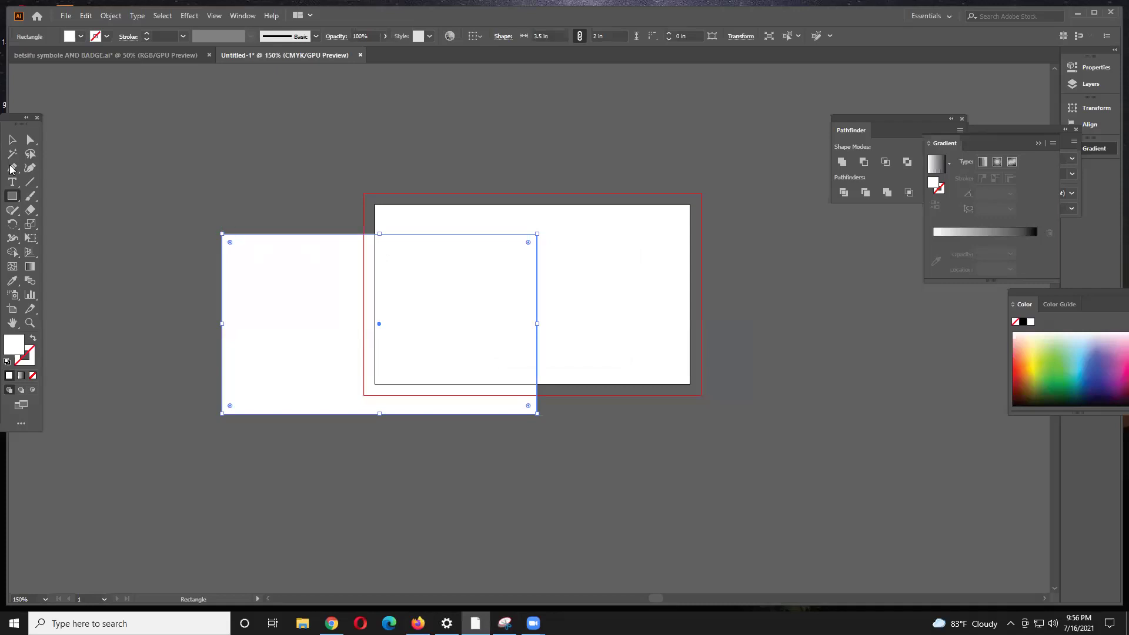
Step: Fill the 3.5 by 2 in rectangle with teal and close the Color panel
{"action": "left_click_drag", "start_coordinate": [1101, 304], "coordinate": [637, 158]}
{"action": "mouse_move", "coordinate": [618, 233]}
{"action": "left_mouse_down"}
{"action": "mouse_move", "coordinate": [605, 223]}
{"action": "mouse_move", "coordinate": [641, 206]}
{"action": "mouse_move", "coordinate": [608, 217]}
{"action": "mouse_move", "coordinate": [638, 235]}
{"action": "mouse_move", "coordinate": [608, 234]}
{"action": "mouse_move", "coordinate": [625, 222]}
{"action": "mouse_move", "coordinate": [608, 212]}
{"action": "left_mouse_up"}
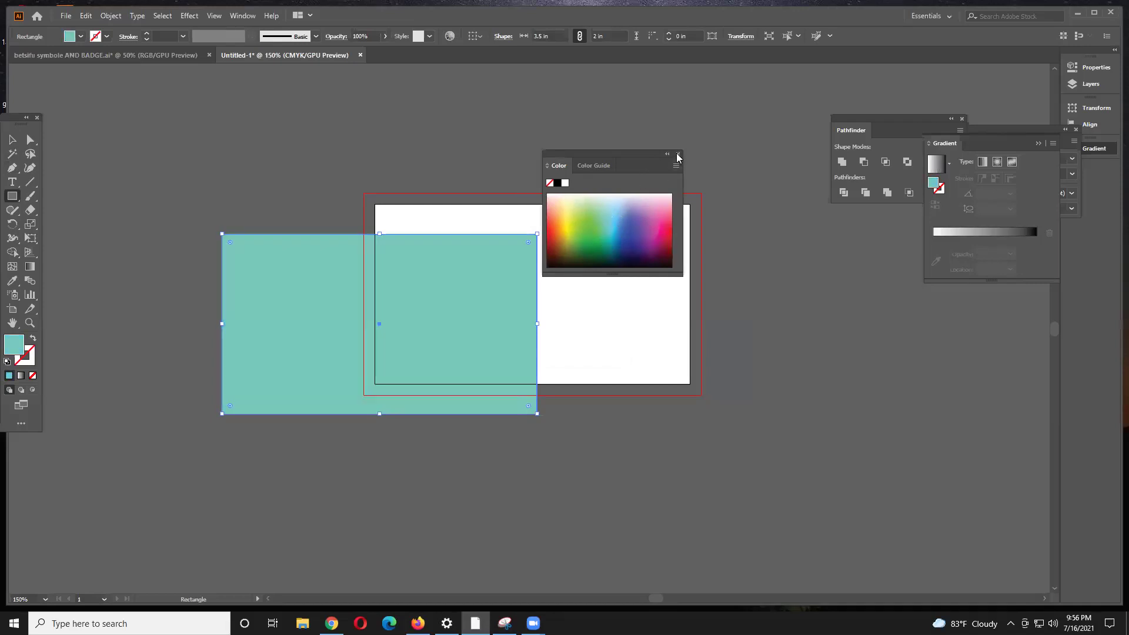
{"action": "left_click", "coordinate": [679, 156]}
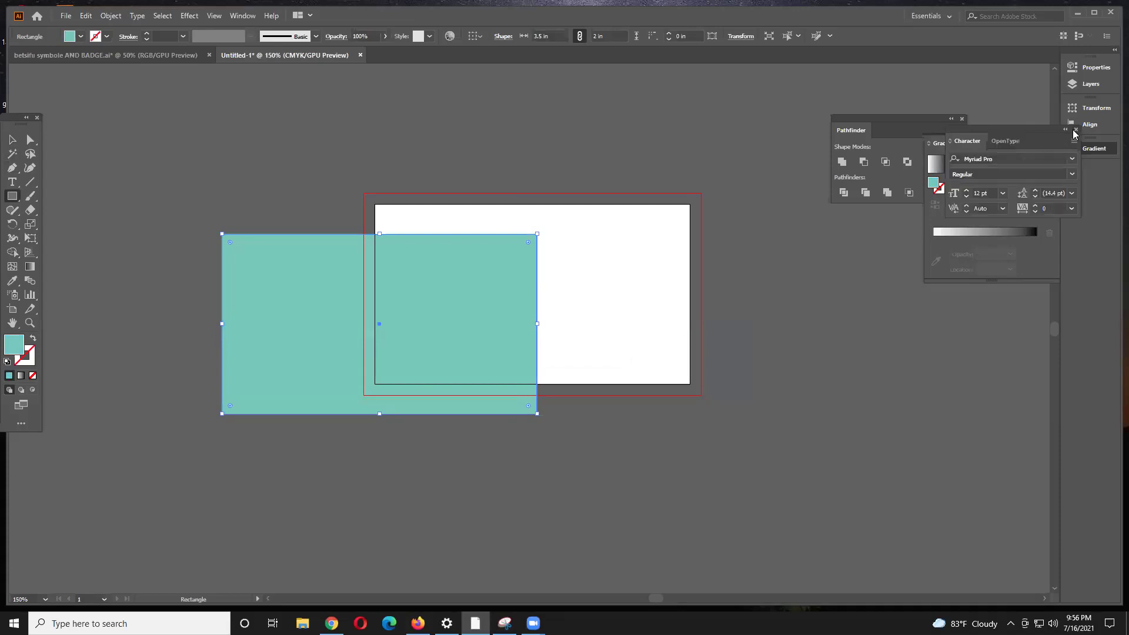
Step: Show the Align options and close the floating Character and Pathfinder panels
{"action": "left_click", "coordinate": [1090, 124]}
{"action": "left_click", "coordinate": [1053, 103]}
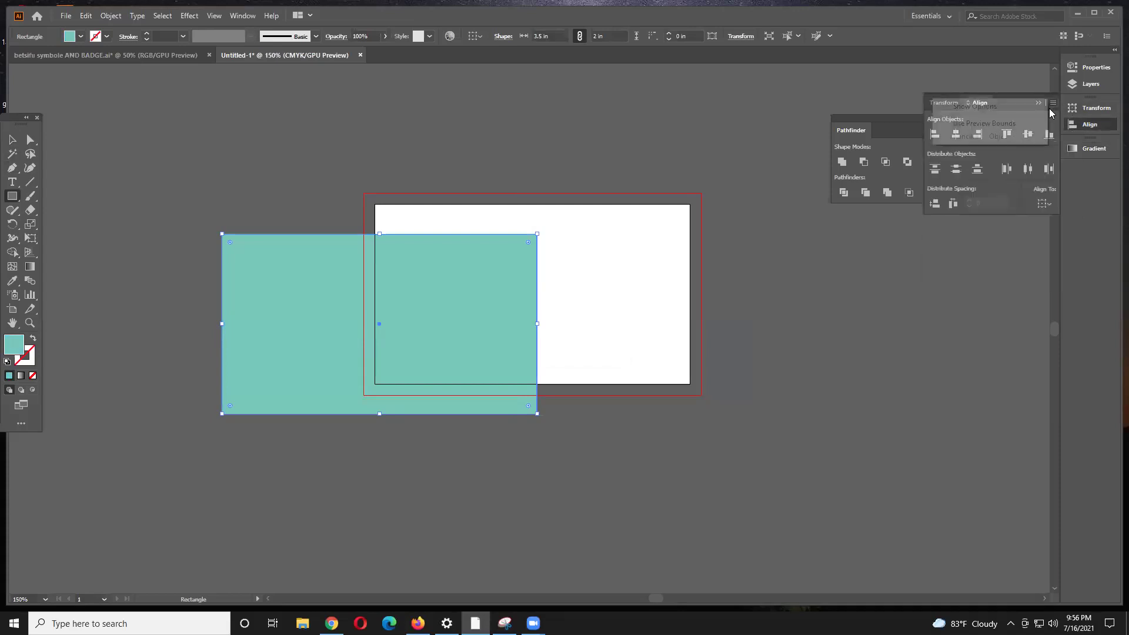
{"action": "left_click", "coordinate": [905, 122]}
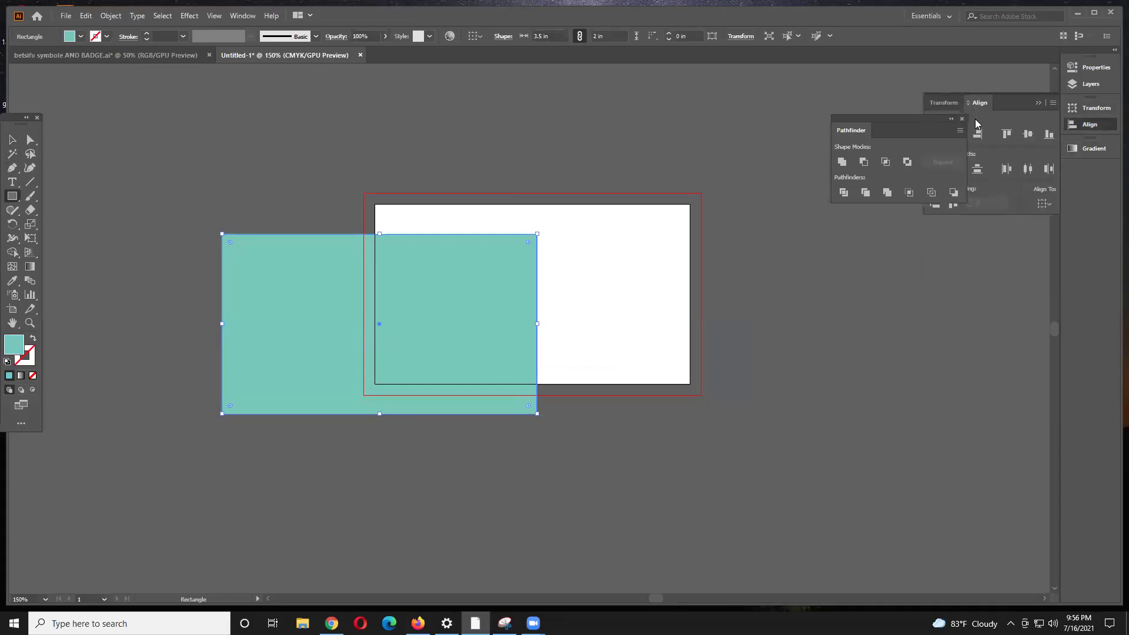
{"action": "left_click", "coordinate": [962, 119]}
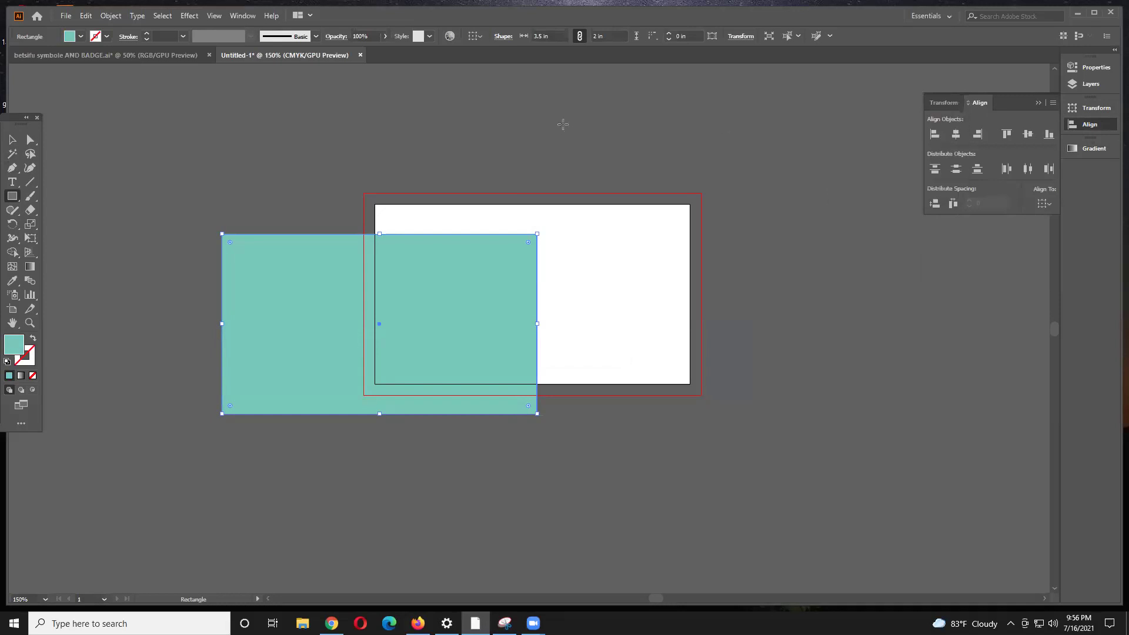
Step: Show the Color panel again, place it beside the artboard and fill the rectangle with purple
{"action": "left_click", "coordinate": [242, 16]}
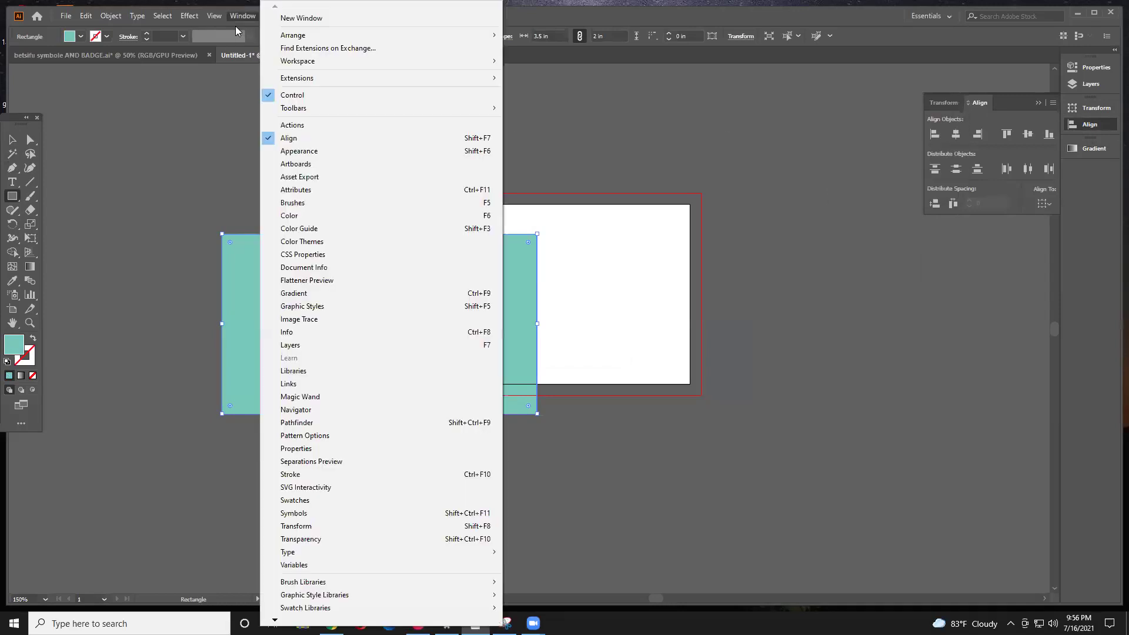
{"action": "left_click", "coordinate": [307, 219]}
{"action": "left_click_drag", "start_coordinate": [628, 158], "coordinate": [800, 184]}
{"action": "mouse_move", "coordinate": [754, 233]}
{"action": "left_mouse_down"}
{"action": "mouse_move", "coordinate": [794, 243]}
{"action": "mouse_move", "coordinate": [768, 240]}
{"action": "left_mouse_up"}
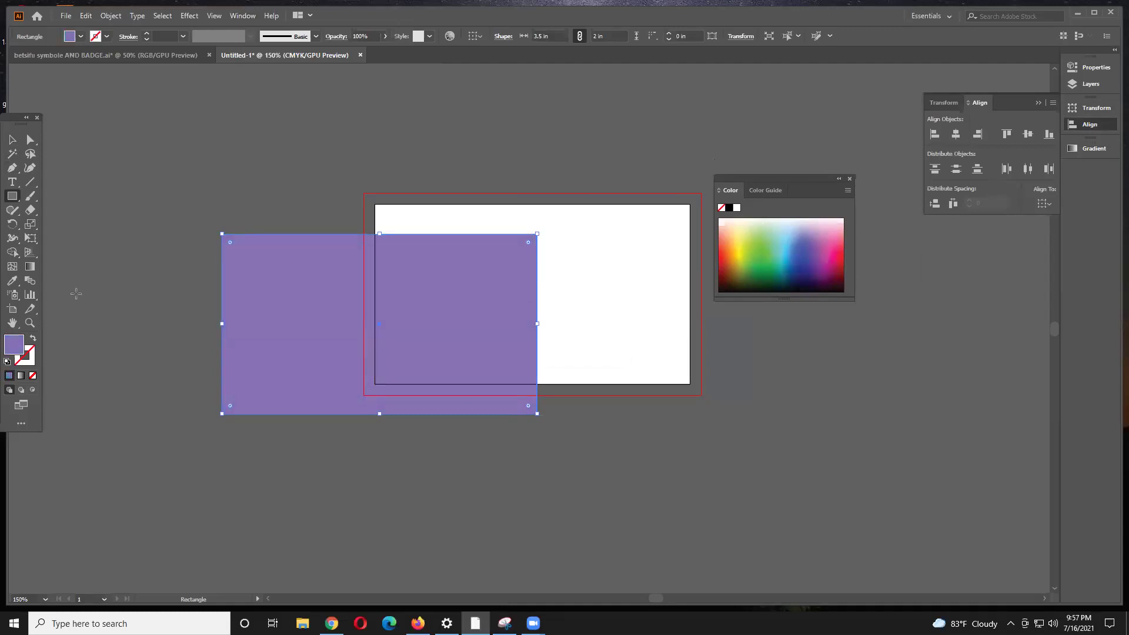
Step: Try green and pink fills on the rectangle
{"action": "double_click", "coordinate": [28, 346]}
{"action": "left_click", "coordinate": [700, 254]}
{"action": "left_click", "coordinate": [76, 39]}
{"action": "left_click", "coordinate": [74, 65]}
{"action": "left_click", "coordinate": [798, 247]}
{"action": "mouse_move", "coordinate": [797, 244]}
{"action": "left_mouse_down"}
{"action": "mouse_move", "coordinate": [784, 234]}
{"action": "mouse_move", "coordinate": [781, 243]}
{"action": "left_mouse_up"}
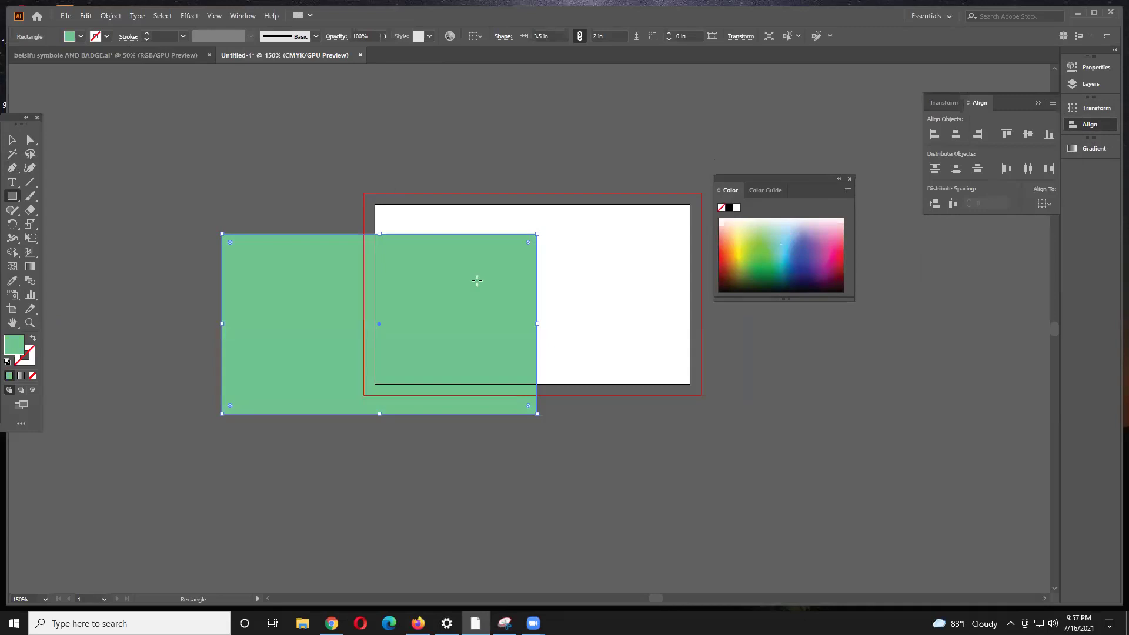
{"action": "left_click", "coordinate": [809, 247]}
{"action": "left_click", "coordinate": [820, 236]}
{"action": "left_click", "coordinate": [827, 228]}
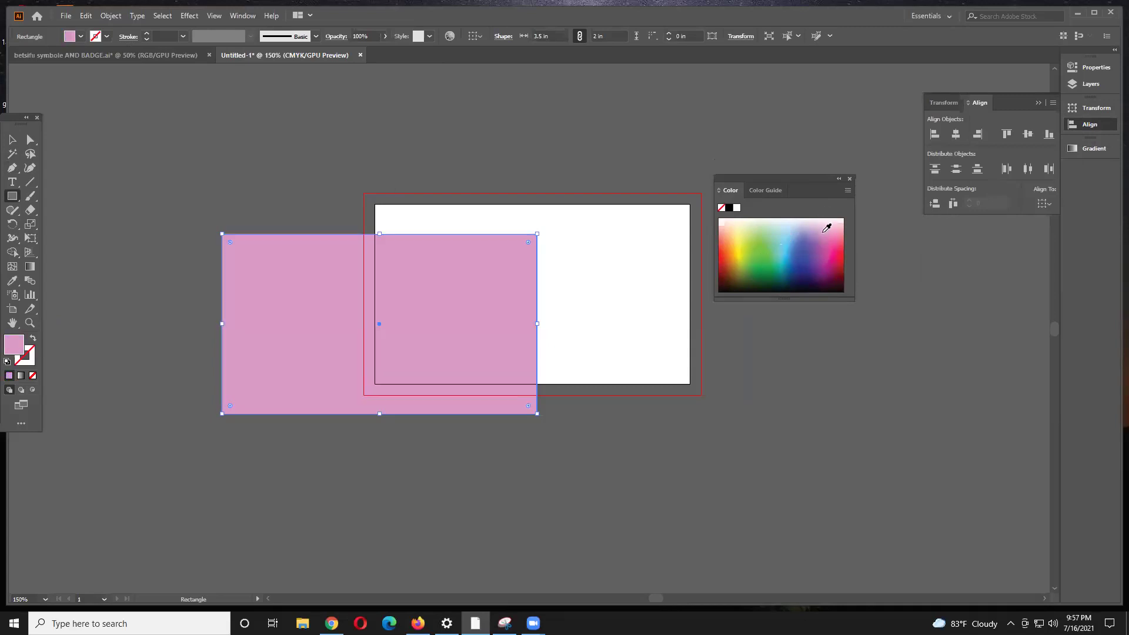
Step: Set the rectangle's fill to a golden yellow and move the Color panel farther from the artboard
{"action": "left_click", "coordinate": [743, 256]}
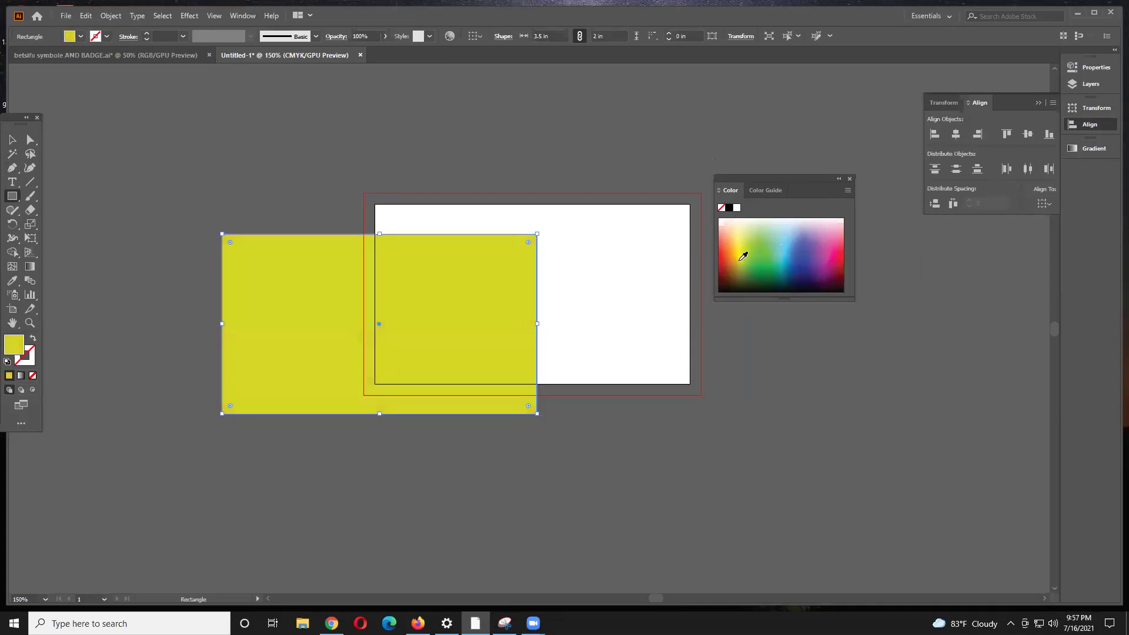
{"action": "left_click", "coordinate": [744, 256]}
{"action": "left_click", "coordinate": [744, 244]}
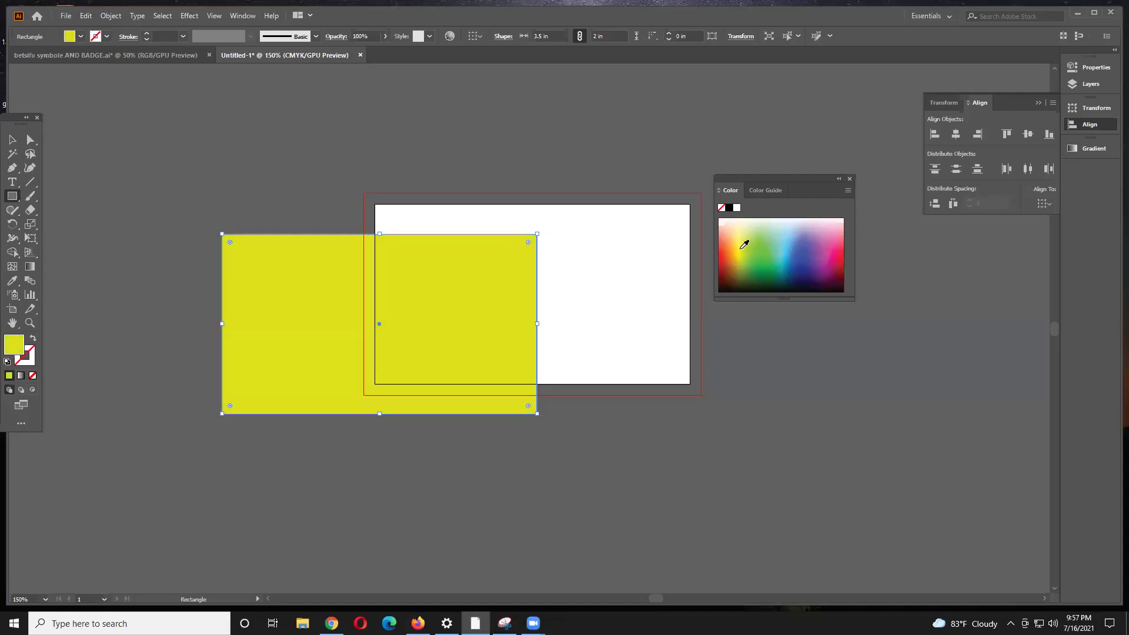
{"action": "left_click", "coordinate": [744, 240]}
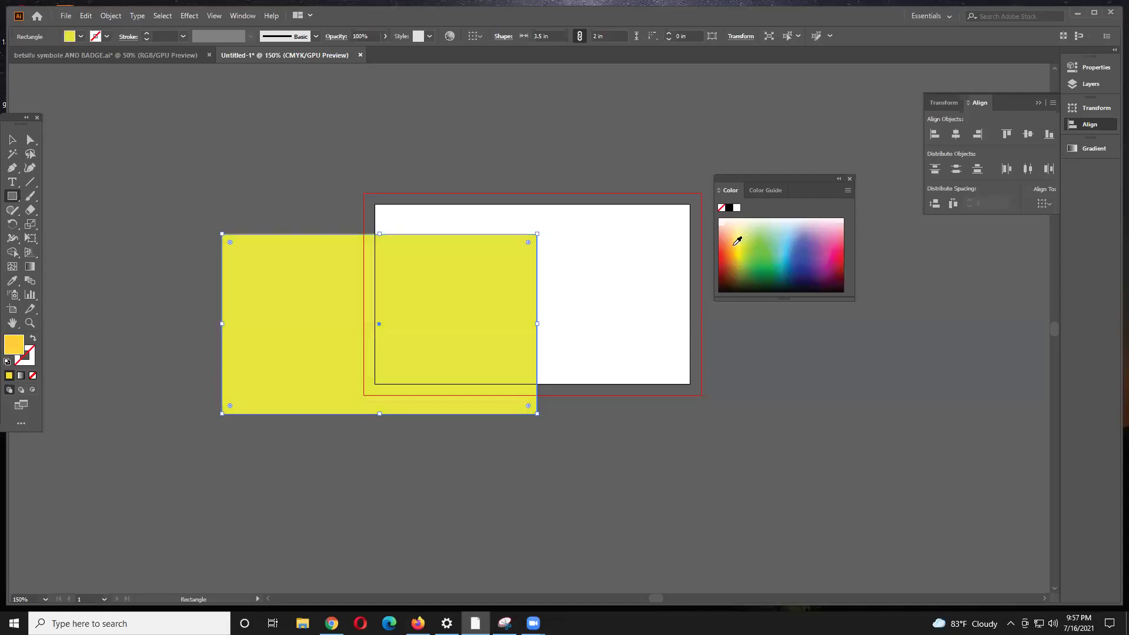
{"action": "left_click_drag", "start_coordinate": [772, 174], "coordinate": [811, 187]}
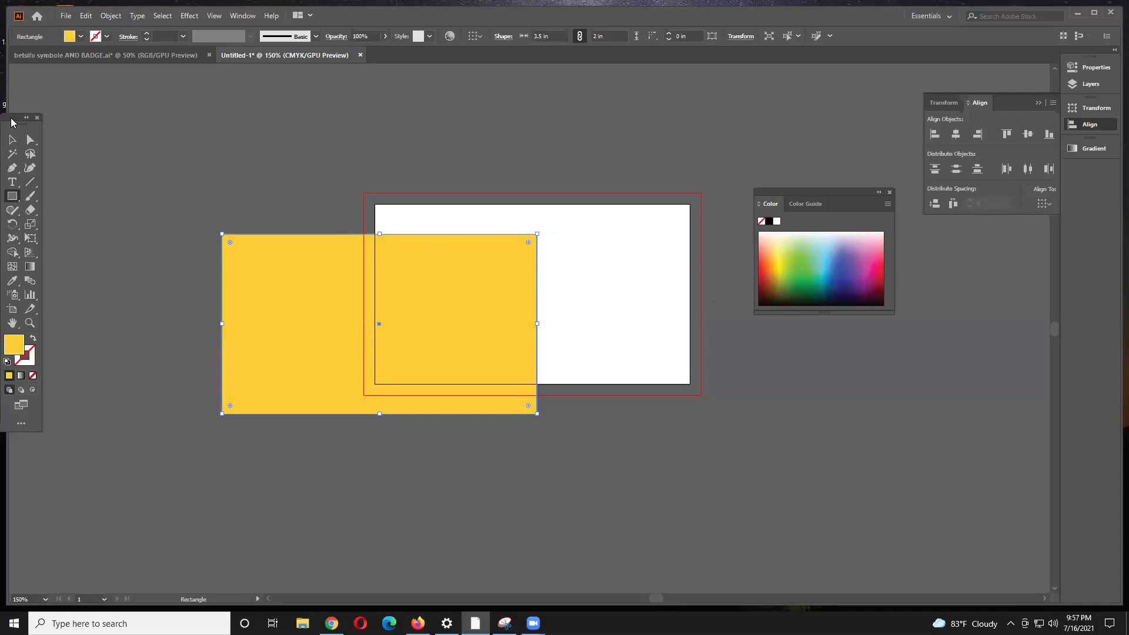
Step: Move the golden rectangle so that it exactly covers the artboard
{"action": "left_click", "coordinate": [12, 139]}
{"action": "left_click", "coordinate": [213, 171]}
{"action": "left_click_drag", "start_coordinate": [346, 301], "coordinate": [499, 272]}
{"action": "left_click", "coordinate": [352, 276]}
Step: Draw a circle about 3.14 in across, fill it near-black and place it over the rectangle's left part
{"action": "left_click_drag", "start_coordinate": [12, 196], "coordinate": [398, 498]}
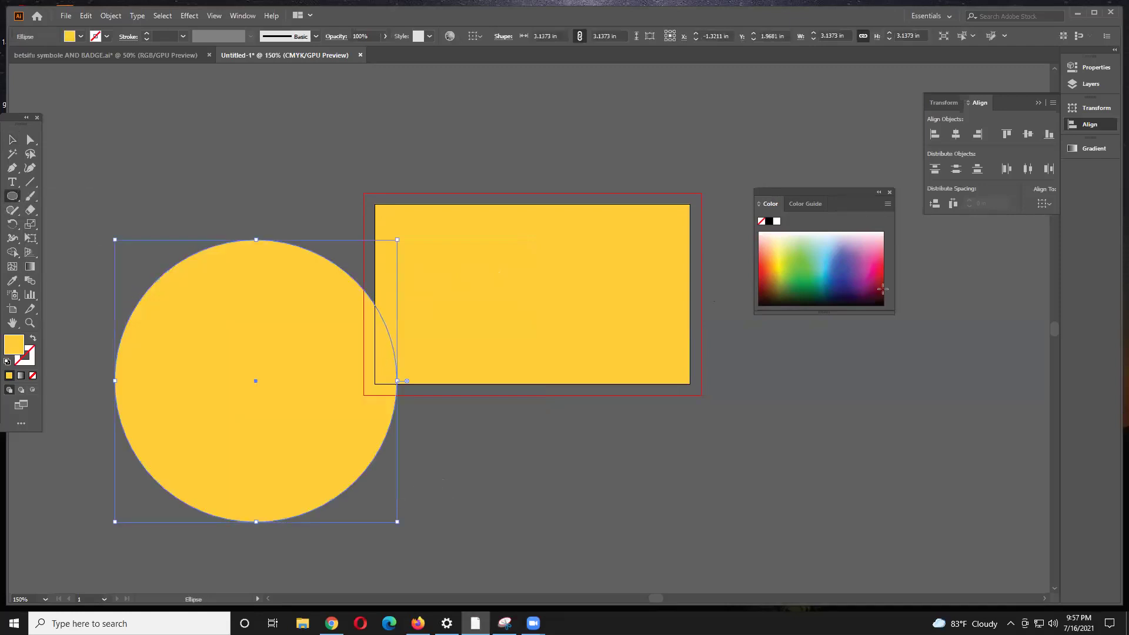
{"action": "left_click", "coordinate": [855, 300]}
{"action": "left_click", "coordinate": [12, 139]}
{"action": "left_click_drag", "start_coordinate": [229, 361], "coordinate": [353, 316]}
{"action": "left_click", "coordinate": [552, 422]}
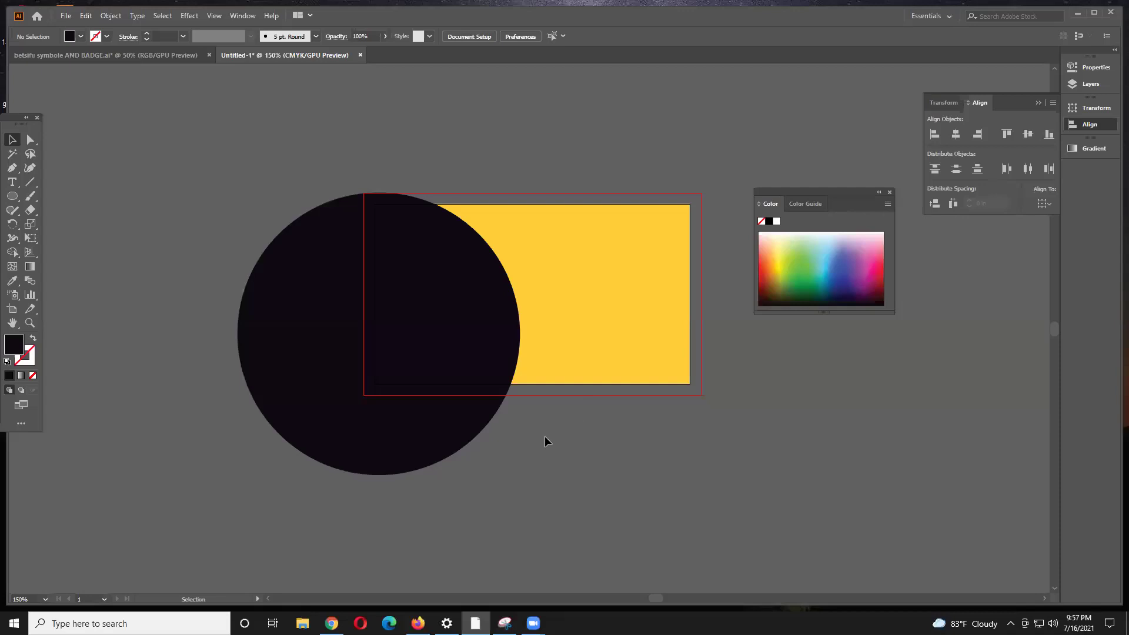
Step: Shift the dark circle slightly farther left so it still overlaps the rectangle's left part
{"action": "left_click", "coordinate": [505, 361]}
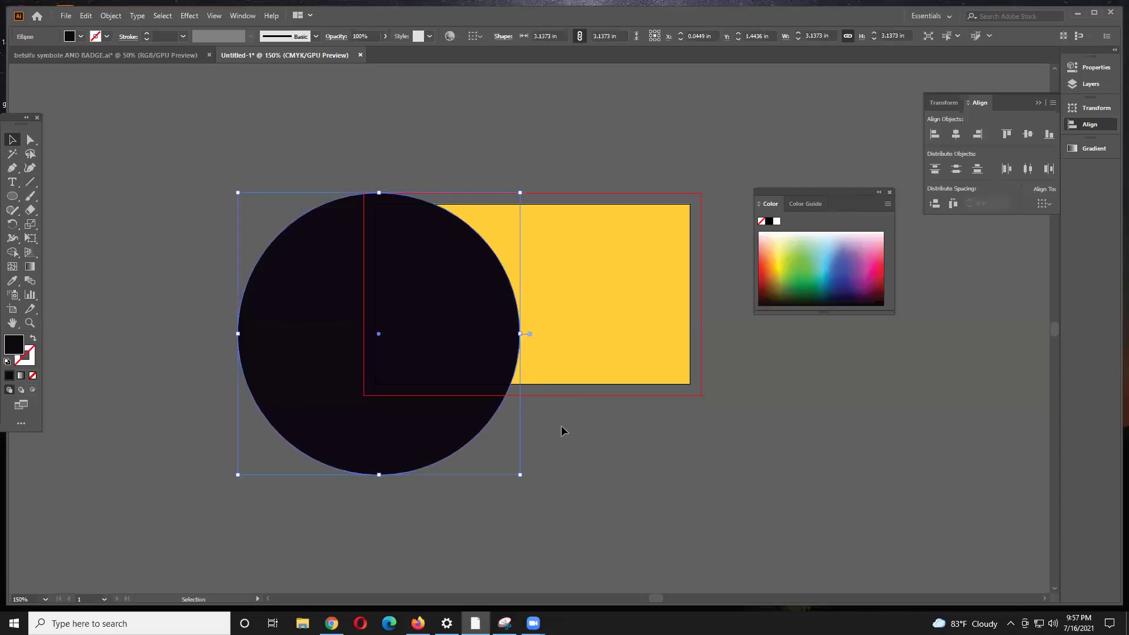
{"action": "key", "text": "ctrl+a"}
{"action": "scroll", "coordinate": [561, 425], "scroll_direction": "down", "scroll_amount": 4}
{"action": "key", "text": "ctrl+minus"}
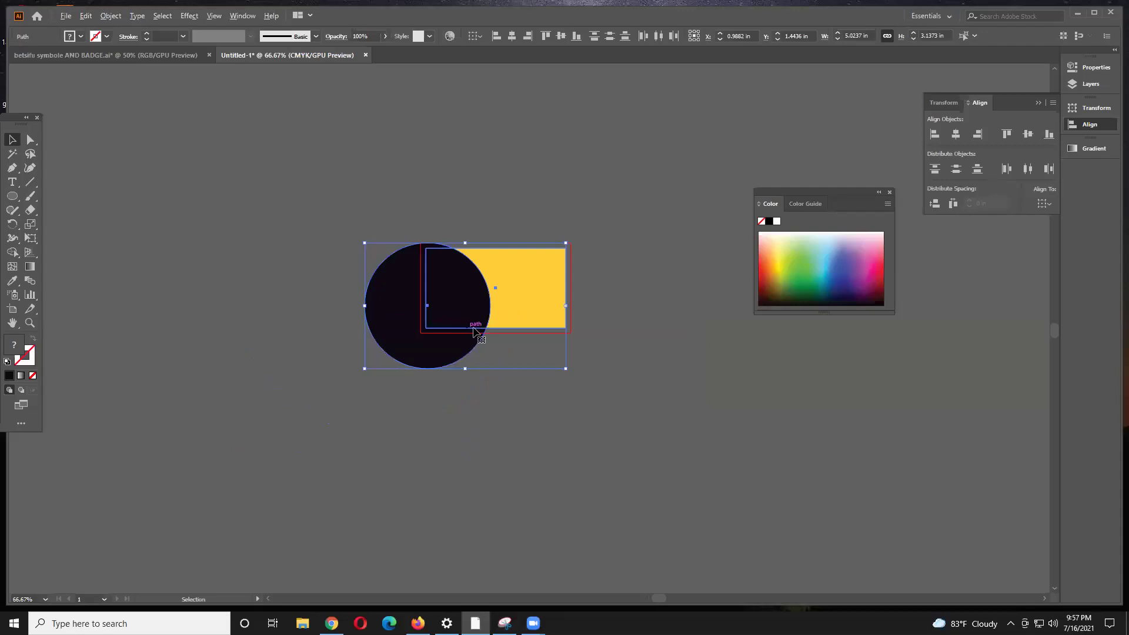
{"action": "key", "text": "ctrl+minus"}
{"action": "left_click", "coordinate": [452, 344]}
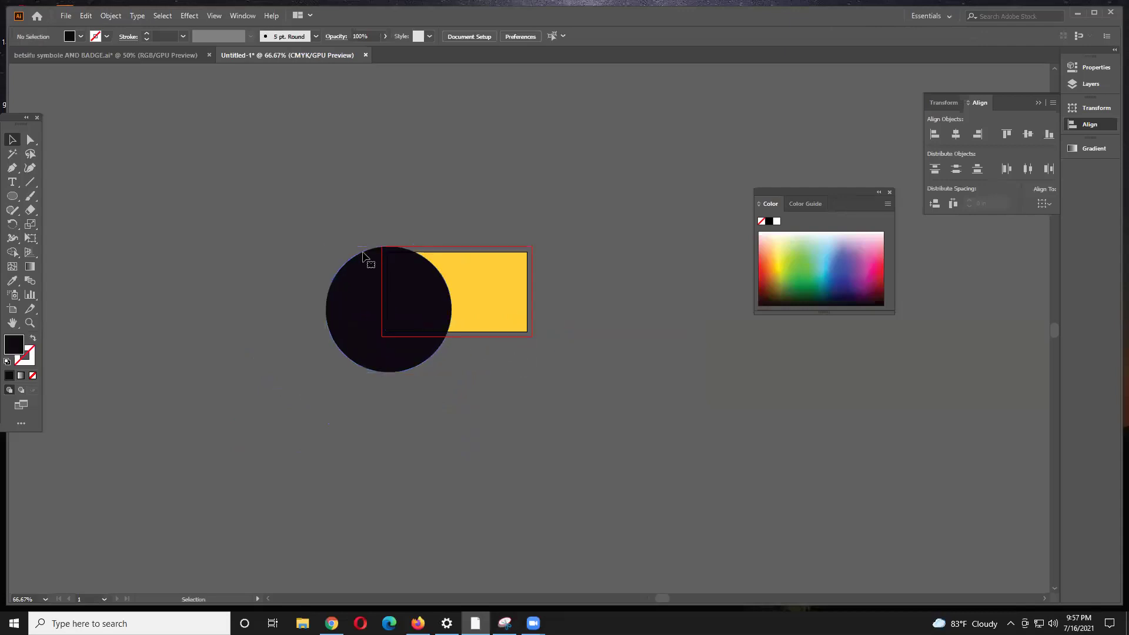
{"action": "key", "text": "ctrl+a"}
{"action": "left_click", "coordinate": [464, 353]}
{"action": "mouse_move", "coordinate": [400, 349]}
{"action": "left_mouse_down"}
{"action": "mouse_move", "coordinate": [259, 389]}
{"action": "mouse_move", "coordinate": [427, 350]}
{"action": "mouse_move", "coordinate": [311, 380]}
{"action": "mouse_move", "coordinate": [406, 336]}
{"action": "left_mouse_up"}
{"action": "left_click", "coordinate": [348, 383]}
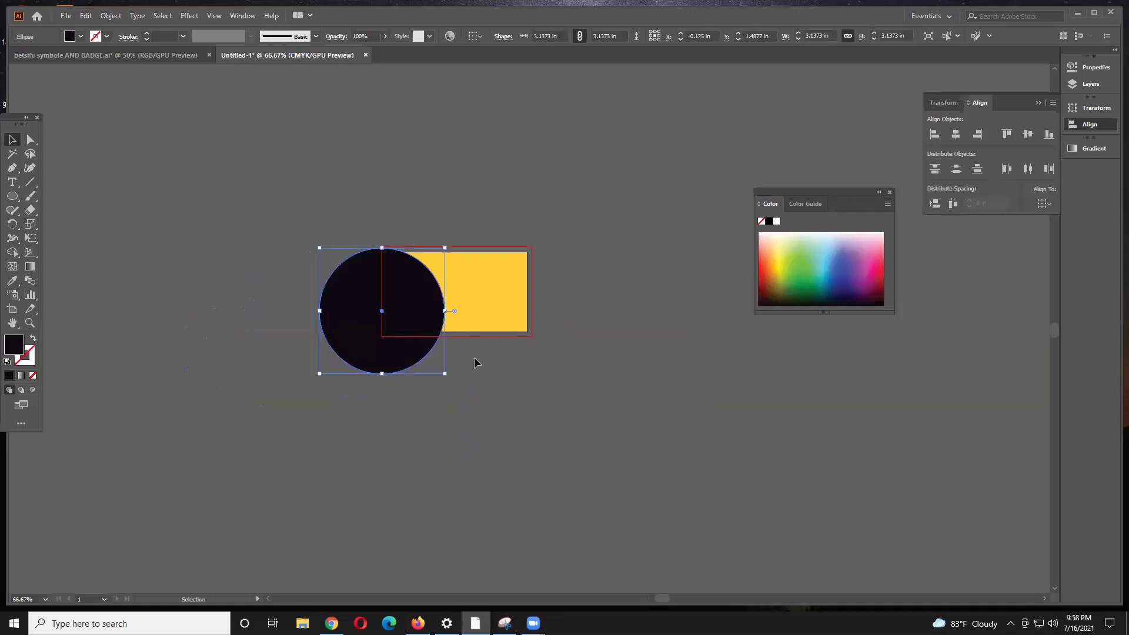
Step: Move the circle and the rectangle together off the artboard to the empty area on its left
{"action": "left_click", "coordinate": [475, 360]}
{"action": "key", "text": "ctrl+a"}
{"action": "left_click_drag", "start_coordinate": [423, 268], "coordinate": [278, 270]}
{"action": "left_click", "coordinate": [454, 408]}
{"action": "left_click", "coordinate": [187, 406]}
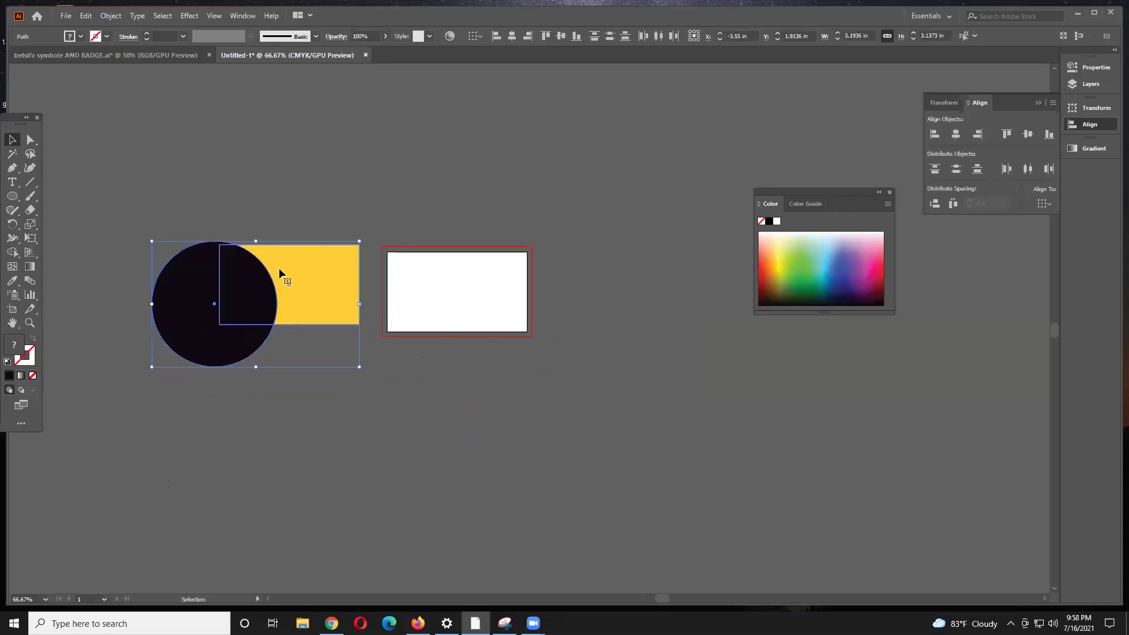
Step: Show the Pathfinder options near the artboard and apply Divide to the overlapping circle and rectangle
{"action": "left_click", "coordinate": [241, 18]}
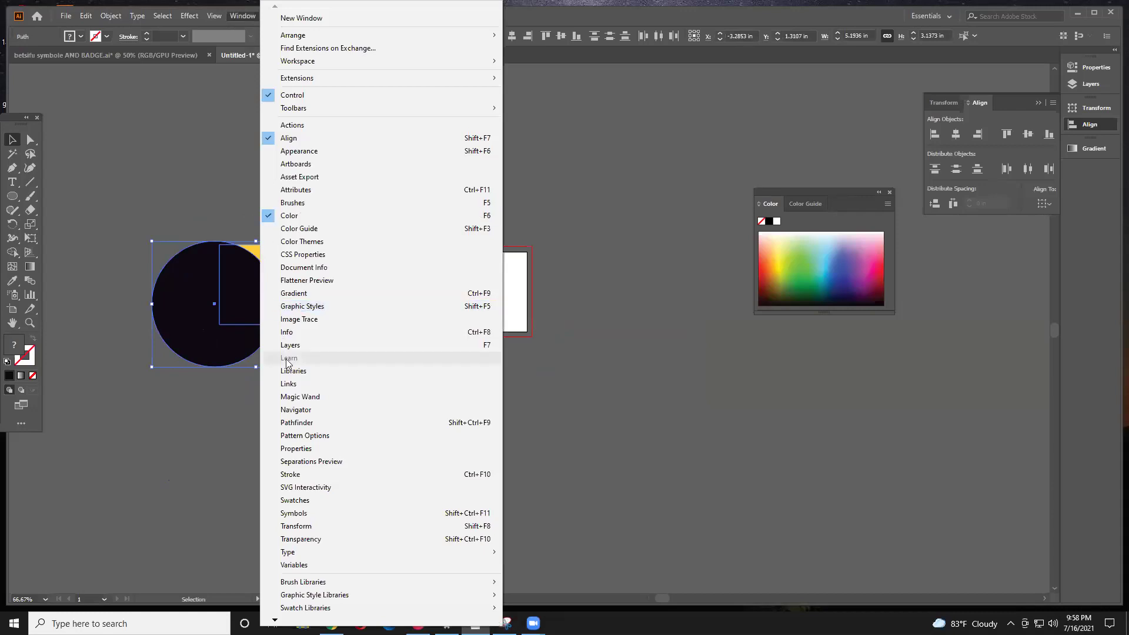
{"action": "left_click", "coordinate": [344, 422]}
{"action": "left_click_drag", "start_coordinate": [884, 119], "coordinate": [626, 156]}
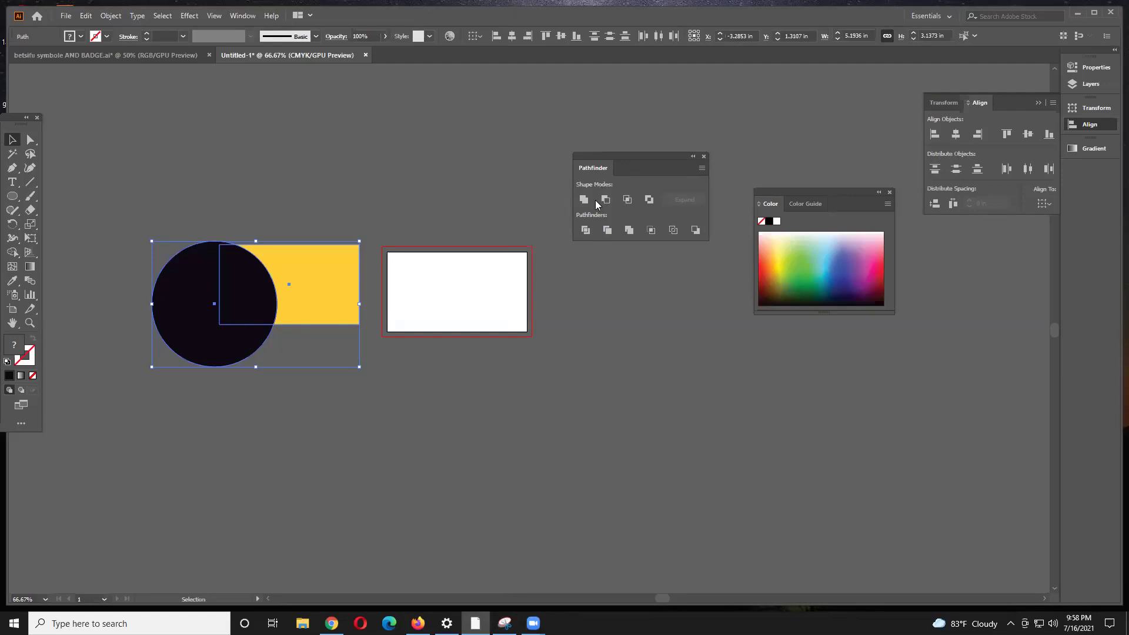
{"action": "left_click", "coordinate": [585, 231]}
{"action": "left_click", "coordinate": [586, 231]}
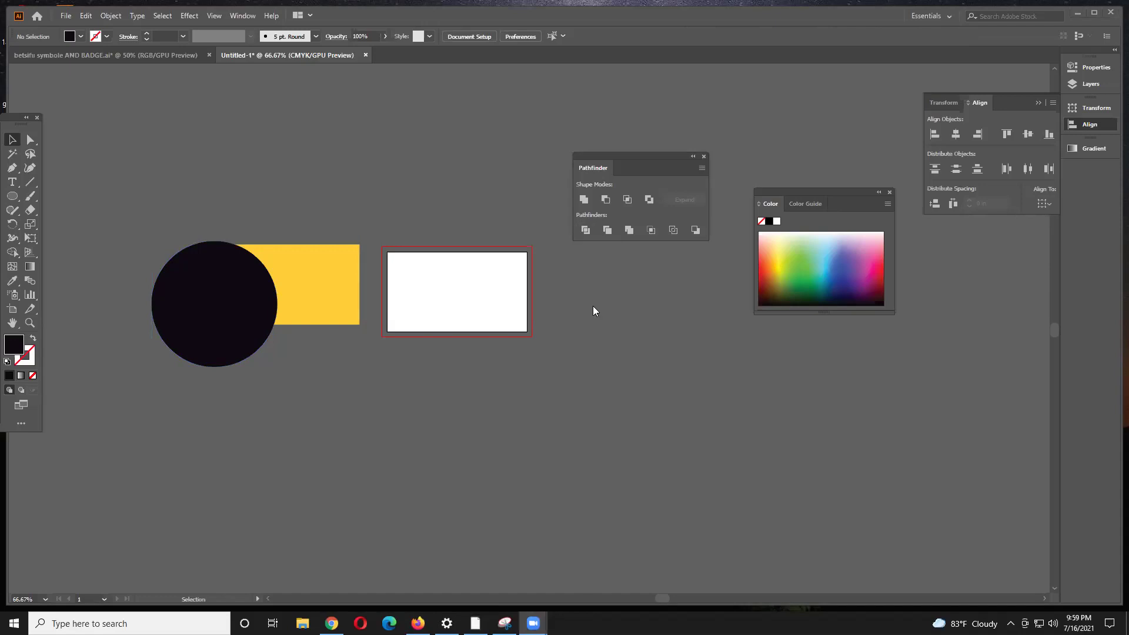
{"action": "left_click_drag", "start_coordinate": [347, 383], "coordinate": [209, 265]}
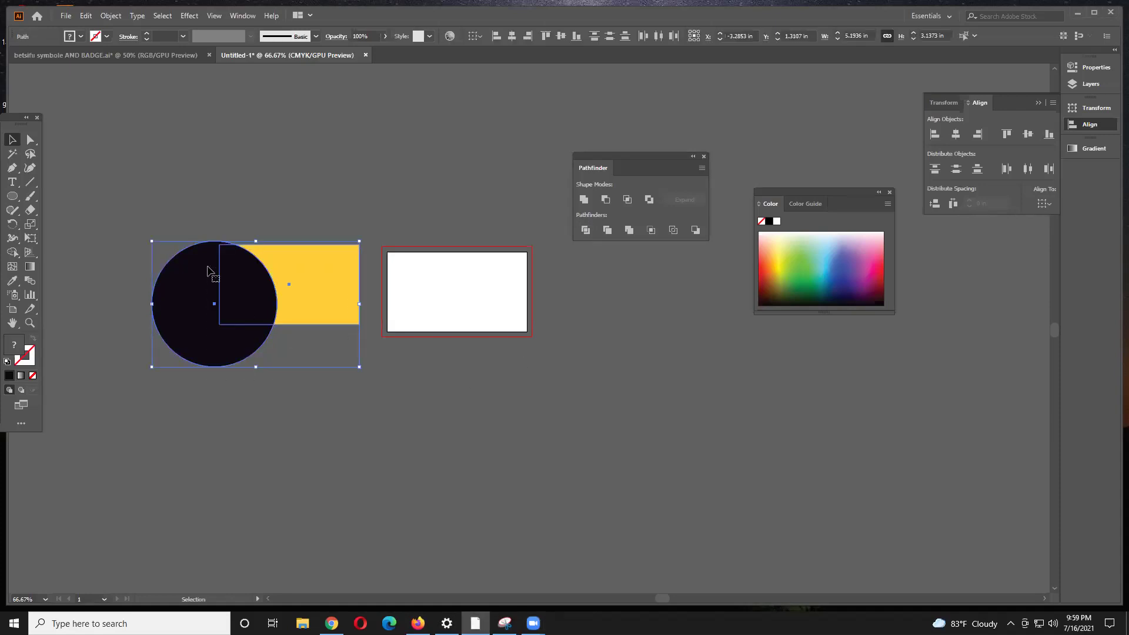
{"action": "left_click", "coordinate": [590, 233]}
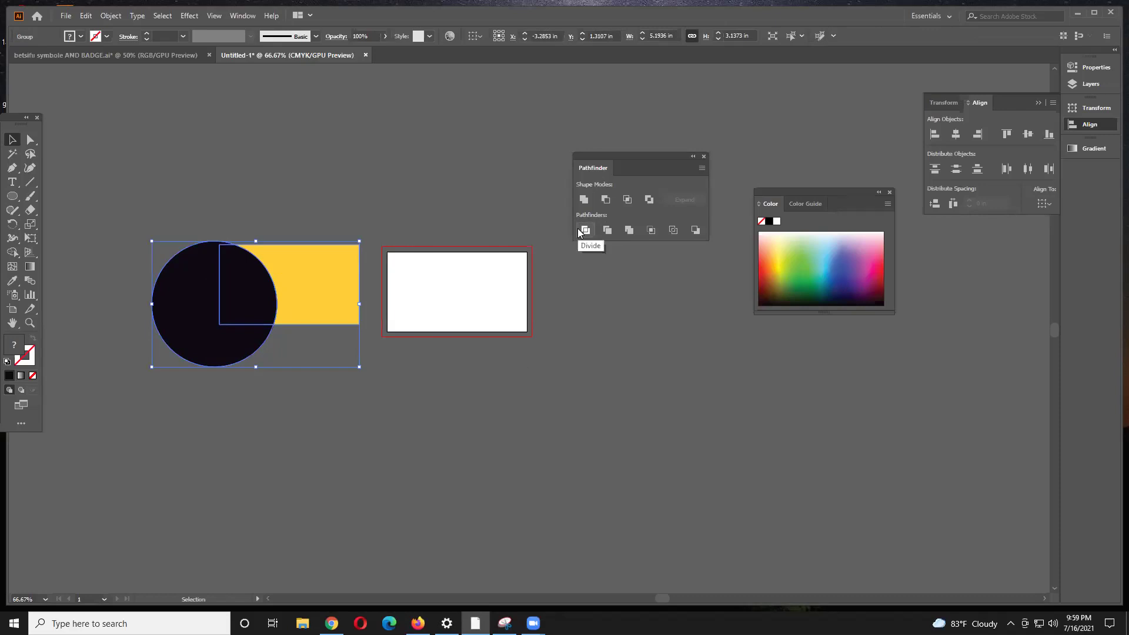
Step: Move the divided group farther up and to the left of the artboard and ungroup it
{"action": "left_click_drag", "start_coordinate": [287, 255], "coordinate": [270, 196]}
{"action": "left_click", "coordinate": [206, 320]}
{"action": "left_click_drag", "start_coordinate": [216, 237], "coordinate": [197, 257]}
{"action": "right_click", "coordinate": [235, 223]}
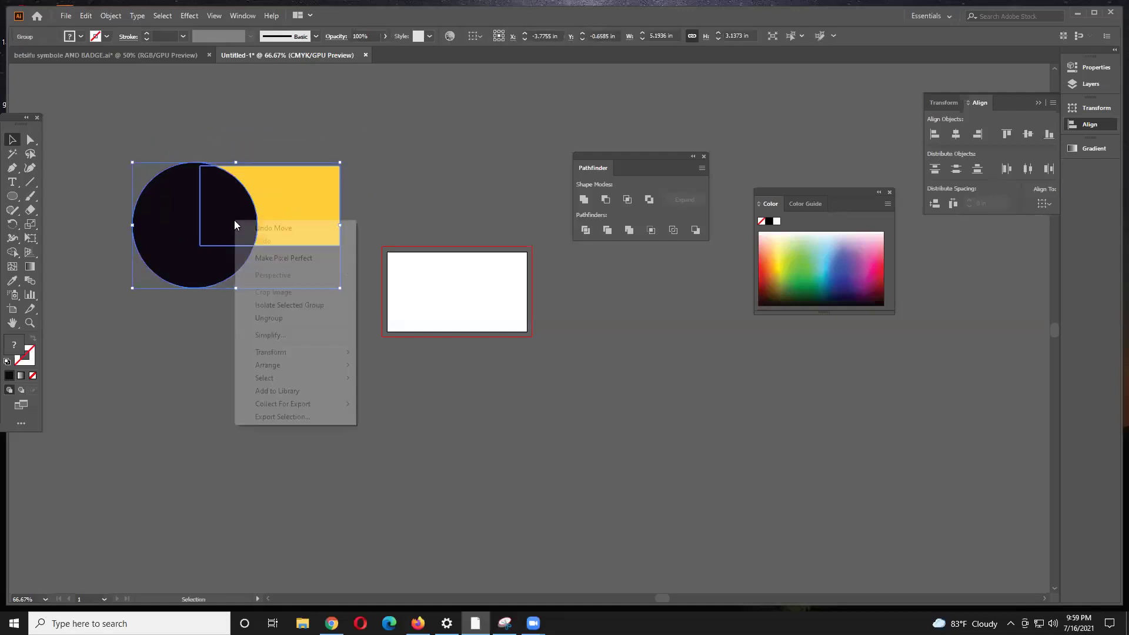
{"action": "left_click", "coordinate": [277, 321]}
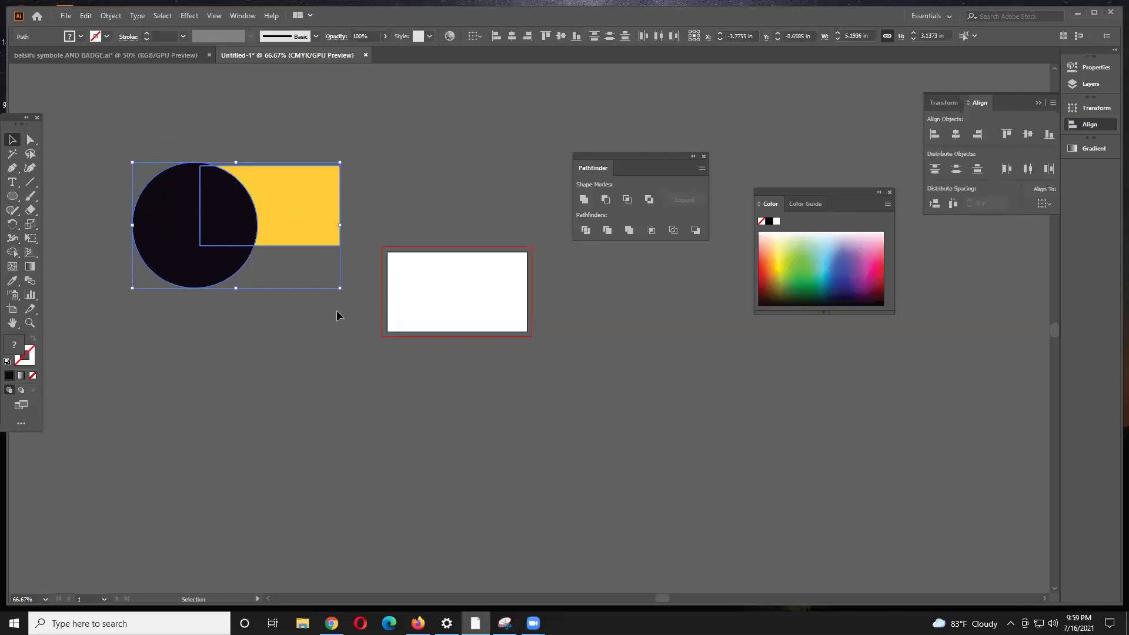
Step: Pull the circle's outer piece and its inner overlapping piece away from the yellow rectangle
{"action": "left_click_drag", "start_coordinate": [231, 272], "coordinate": [163, 322]}
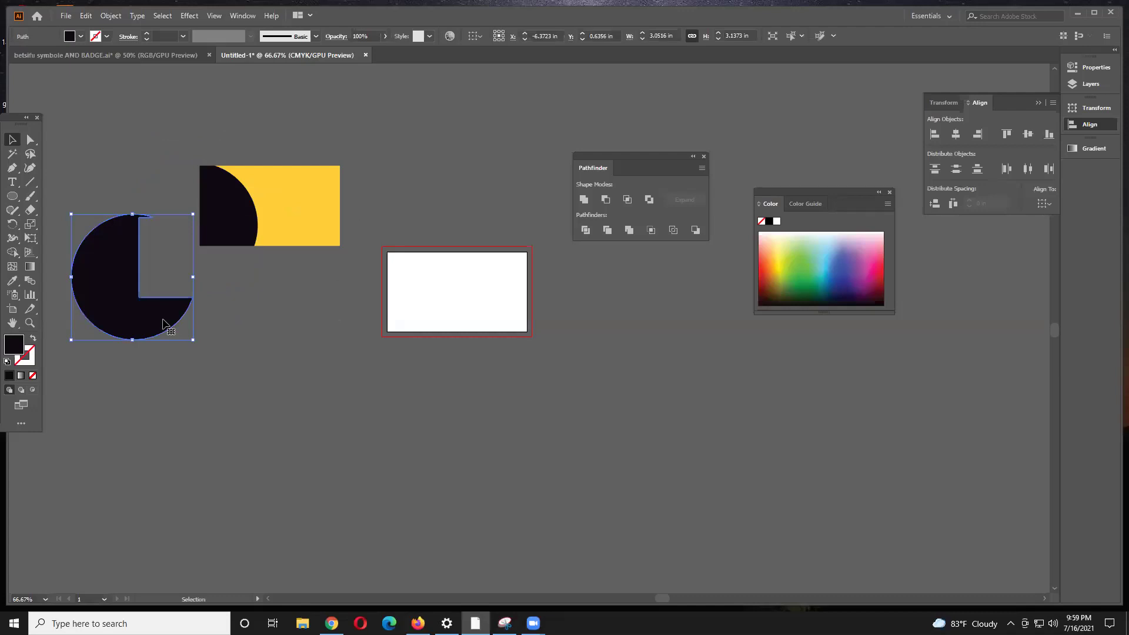
{"action": "left_click_drag", "start_coordinate": [174, 290], "coordinate": [164, 387]}
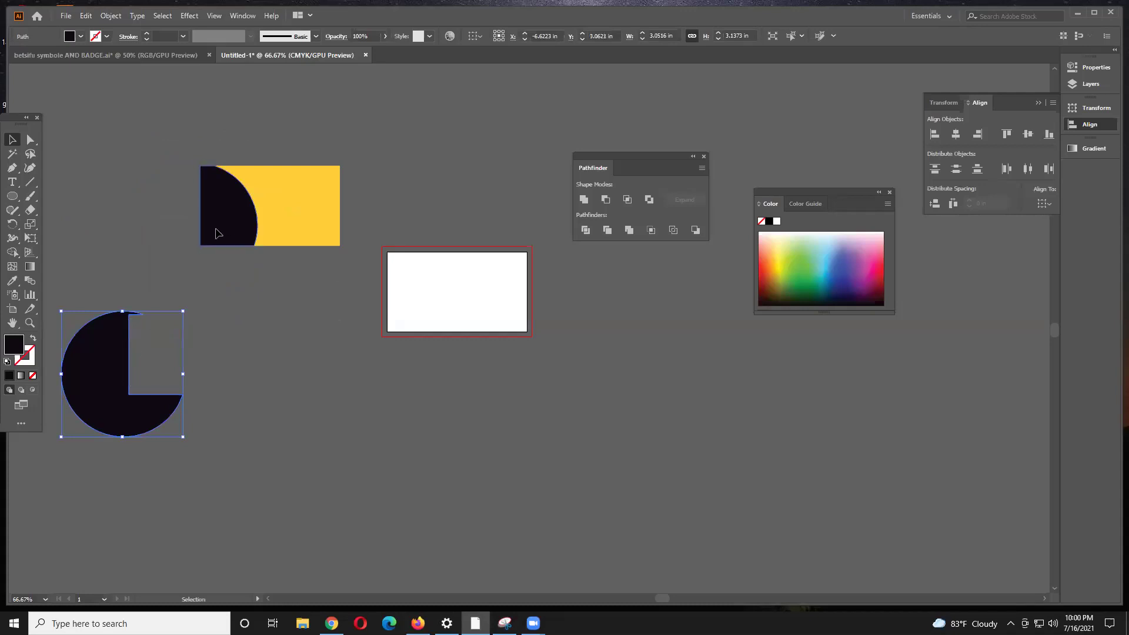
{"action": "left_click_drag", "start_coordinate": [219, 234], "coordinate": [189, 244]}
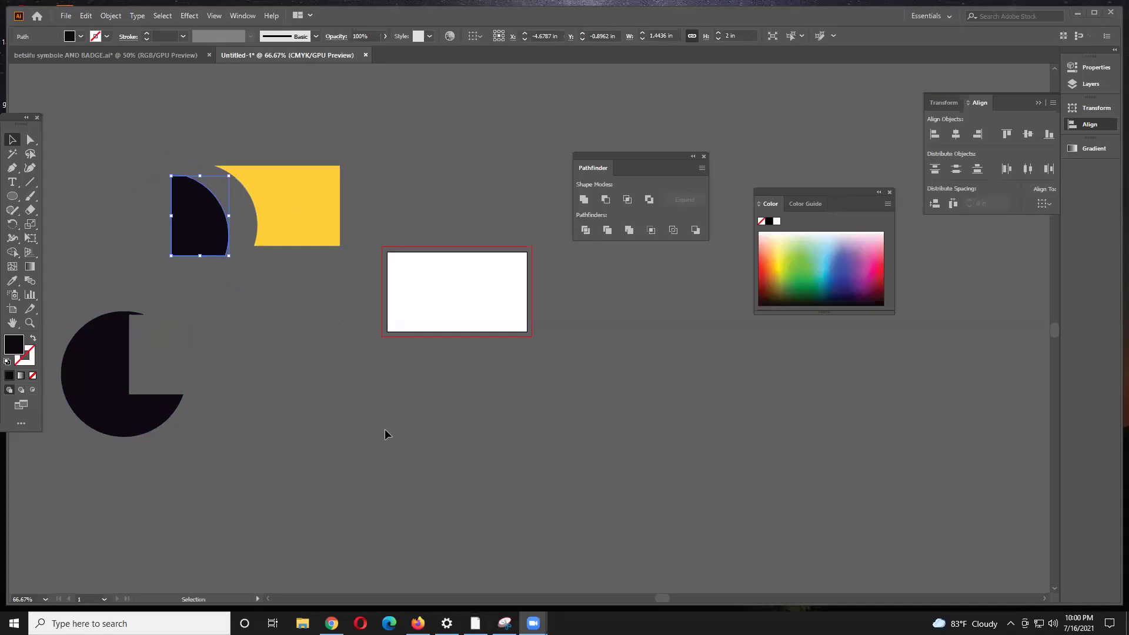
Step: Undo the last two piece moves and delete all the divided shapes
{"action": "key", "text": "ctrl+z"}
{"action": "key", "text": "ctrl+z"}
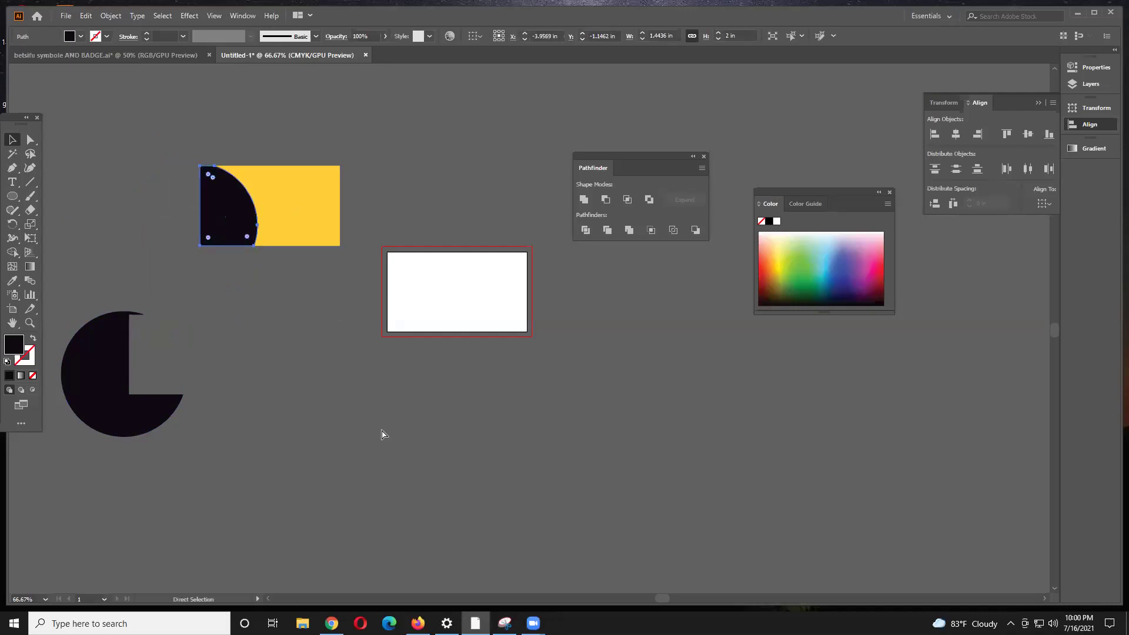
{"action": "left_click", "coordinate": [381, 433]}
{"action": "left_click_drag", "start_coordinate": [310, 369], "coordinate": [77, 109]}
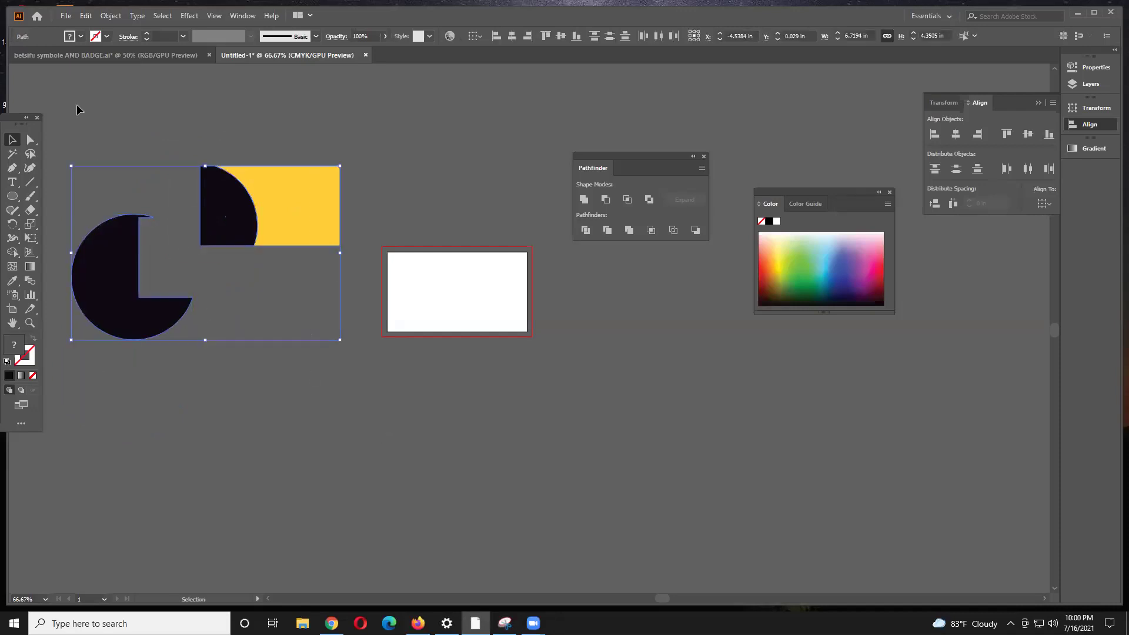
{"action": "key", "text": "Delete"}
Step: Add a 3.5 by 2 in rectangle, place it left of the artboard and fill it with bright yellow
{"action": "left_click", "coordinate": [13, 197]}
{"action": "left_click_drag", "start_coordinate": [14, 202], "coordinate": [56, 195]}
{"action": "left_click", "coordinate": [152, 226]}
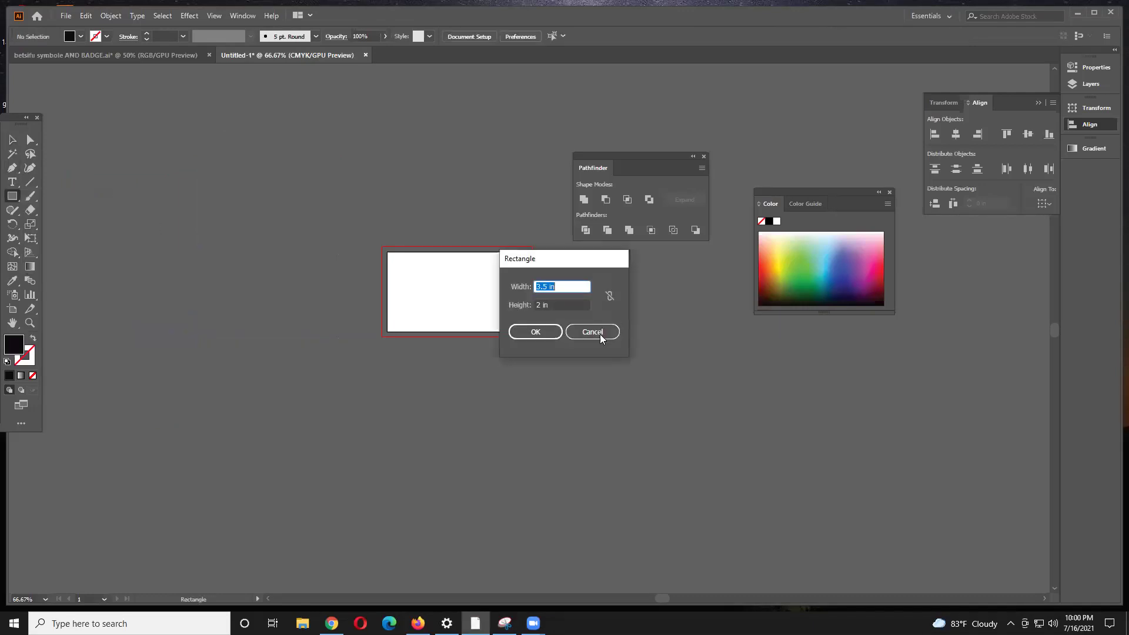
{"action": "left_click", "coordinate": [556, 332]}
{"action": "left_click", "coordinate": [12, 139]}
{"action": "left_click_drag", "start_coordinate": [245, 238], "coordinate": [295, 242]}
{"action": "left_click", "coordinate": [779, 256]}
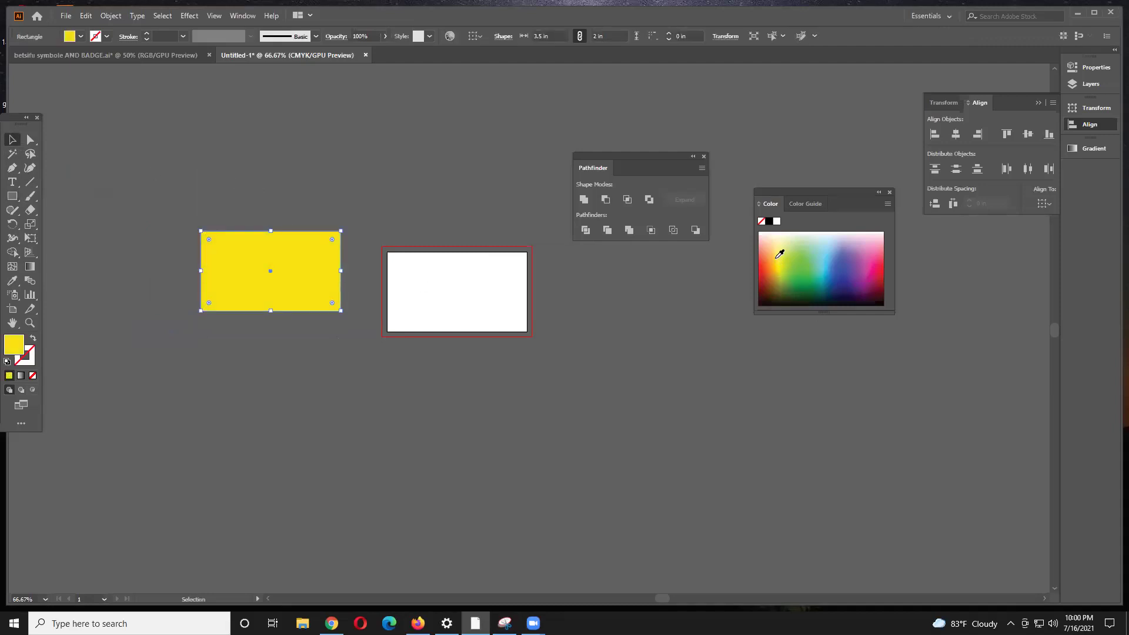
Step: Draw an ellipse about 3.15 by 3.40 in below the yellow rectangle and fill it with dark blue
{"action": "left_click_drag", "start_coordinate": [12, 196], "coordinate": [52, 223]}
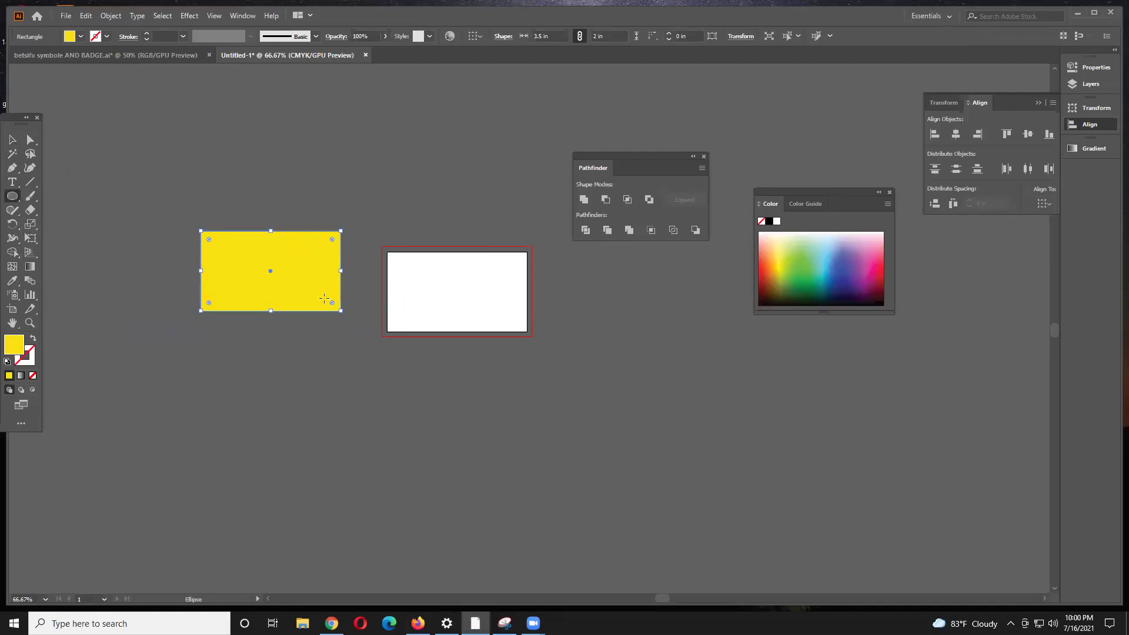
{"action": "left_click_drag", "start_coordinate": [320, 322], "coordinate": [447, 458]}
{"action": "key", "text": "super"}
{"action": "left_click", "coordinate": [99, 128]}
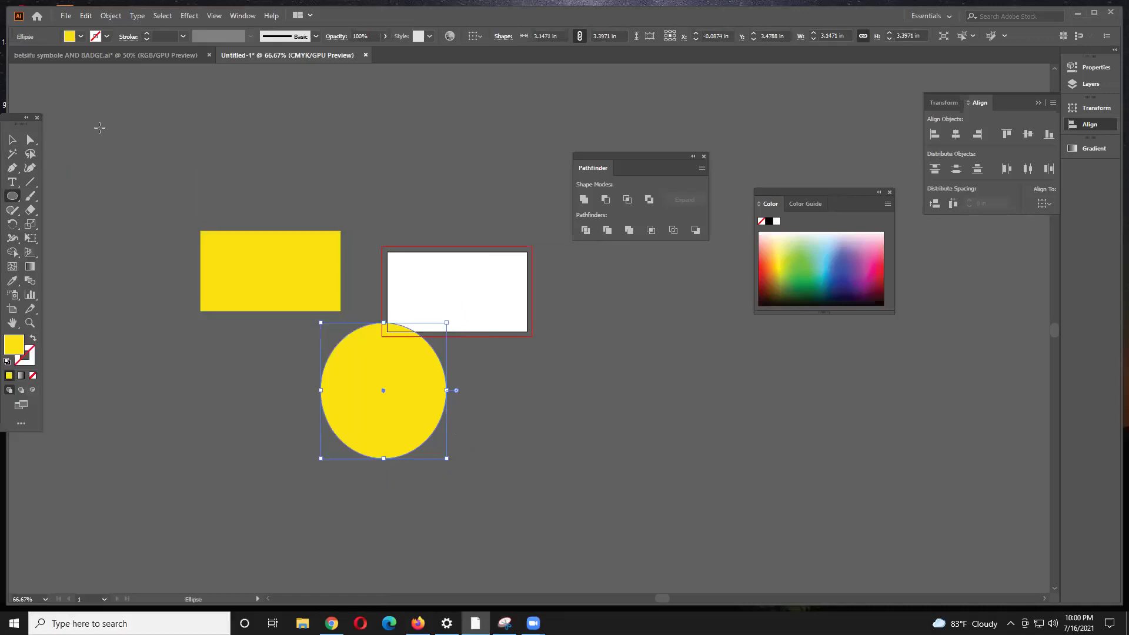
{"action": "left_click", "coordinate": [81, 37]}
{"action": "left_click", "coordinate": [73, 111]}
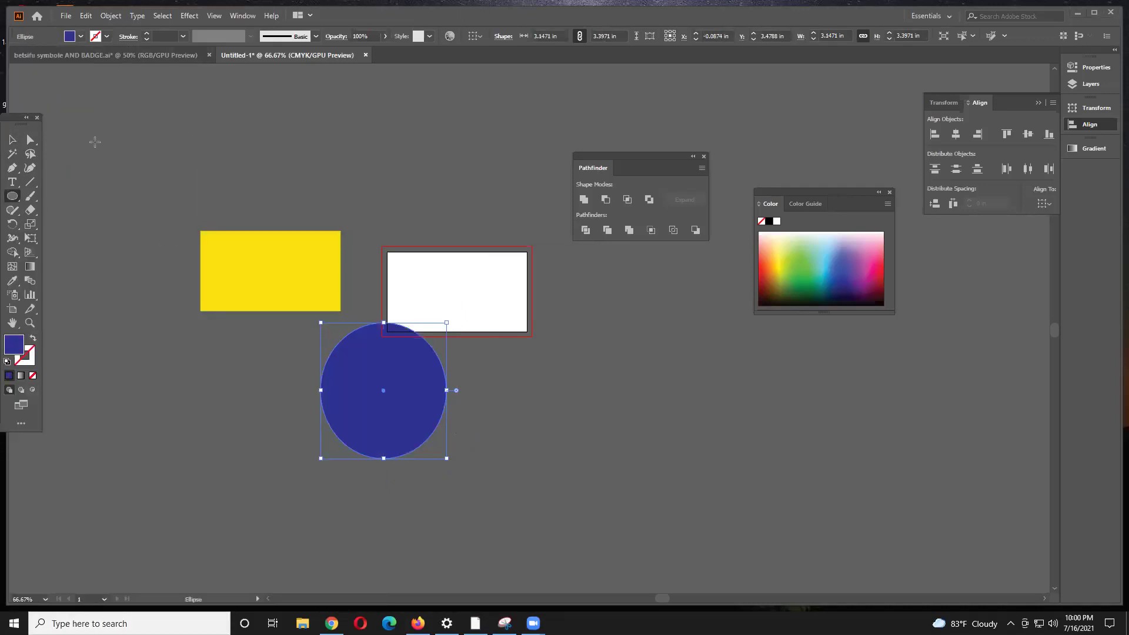
Step: Move the blue circle over the yellow rectangle's upper-left corner and divide the two shapes with each other
{"action": "left_click", "coordinate": [13, 140]}
{"action": "left_click", "coordinate": [328, 239]}
{"action": "left_click", "coordinate": [426, 273]}
{"action": "left_click_drag", "start_coordinate": [317, 386], "coordinate": [192, 271]}
{"action": "left_click", "coordinate": [244, 364]}
{"action": "left_click", "coordinate": [219, 298]}
{"action": "left_click_drag", "start_coordinate": [237, 355], "coordinate": [146, 210]}
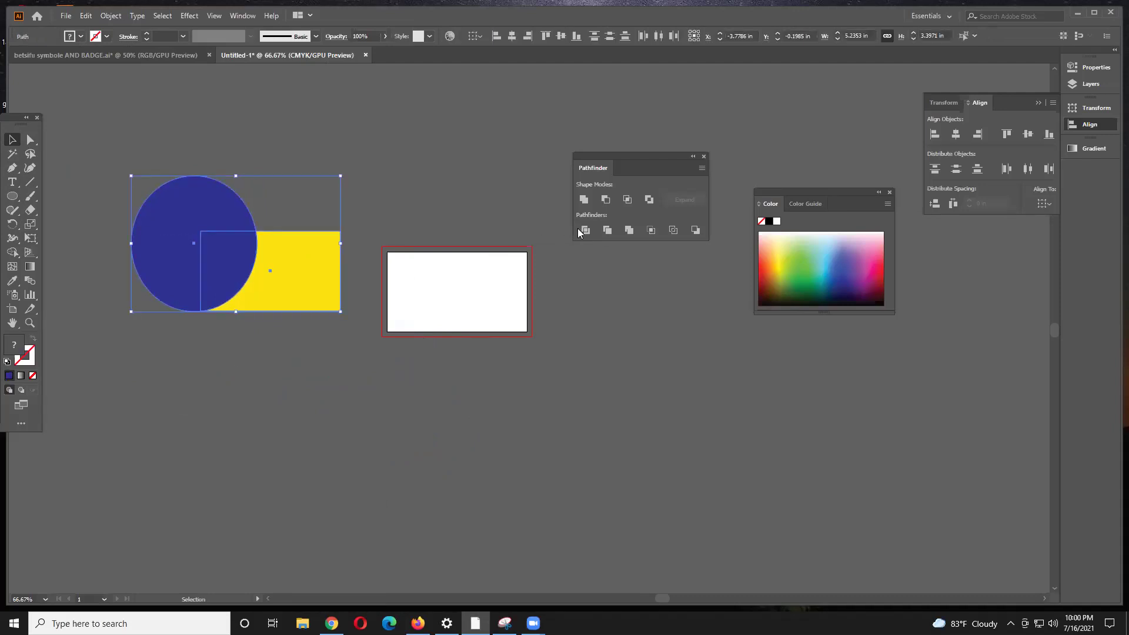
{"action": "left_click_drag", "start_coordinate": [640, 163], "coordinate": [622, 145]}
{"action": "left_click", "coordinate": [568, 211]}
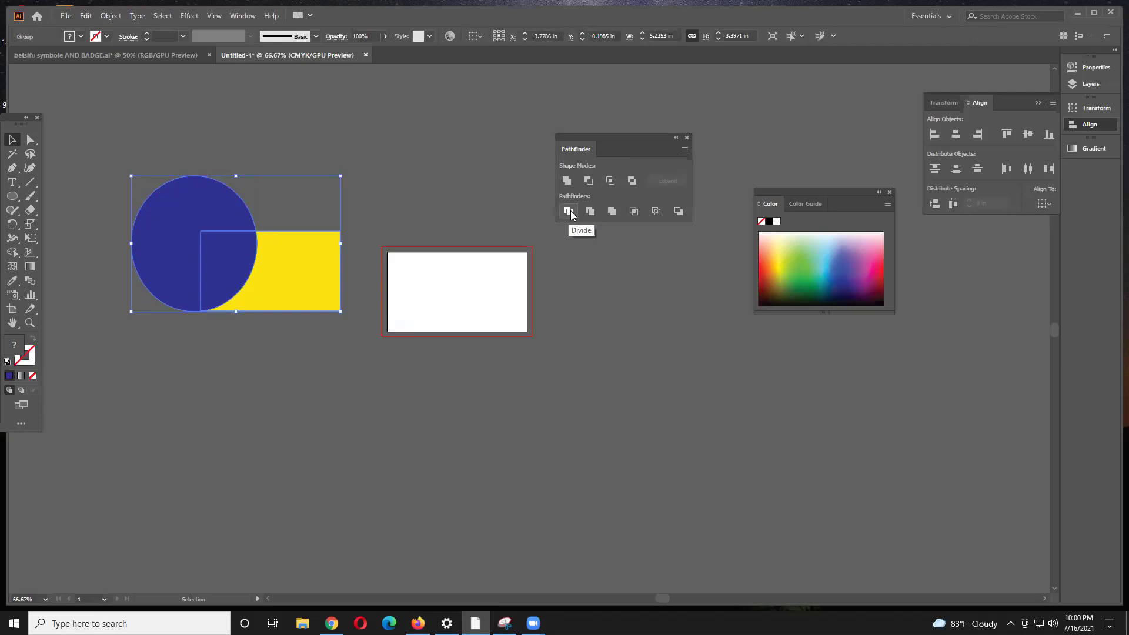
Step: Ungroup the divided shapes and delete the circle piece lying outside the yellow rectangle
{"action": "right_click", "coordinate": [294, 265]}
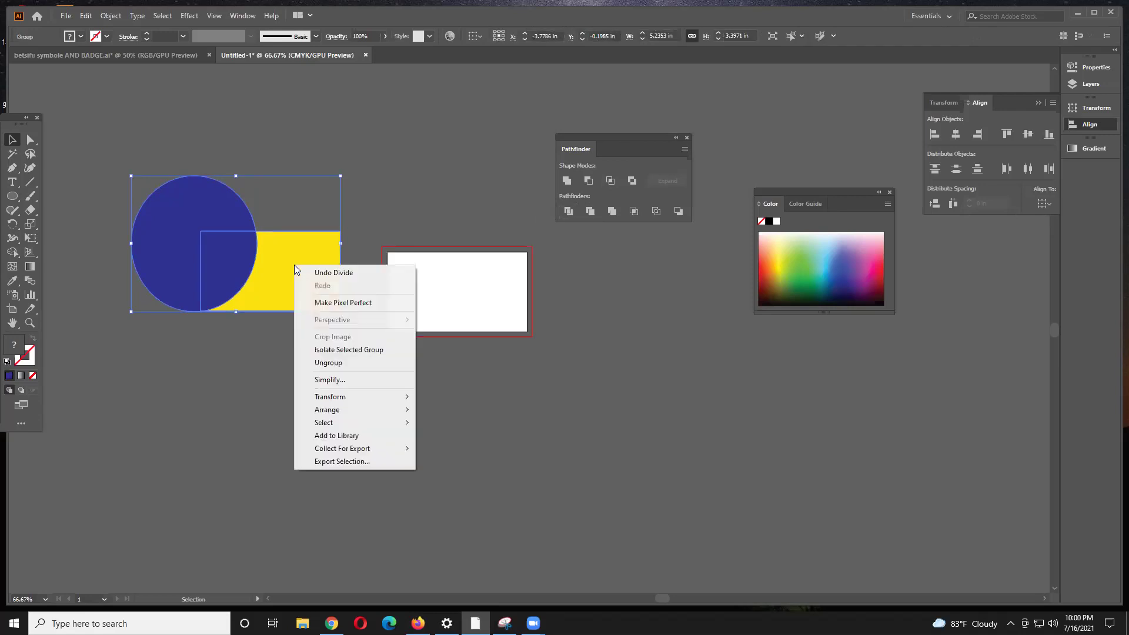
{"action": "left_click", "coordinate": [323, 365]}
{"action": "left_click", "coordinate": [412, 187]}
{"action": "left_click_drag", "start_coordinate": [175, 203], "coordinate": [114, 199]}
{"action": "key", "text": "Delete"}
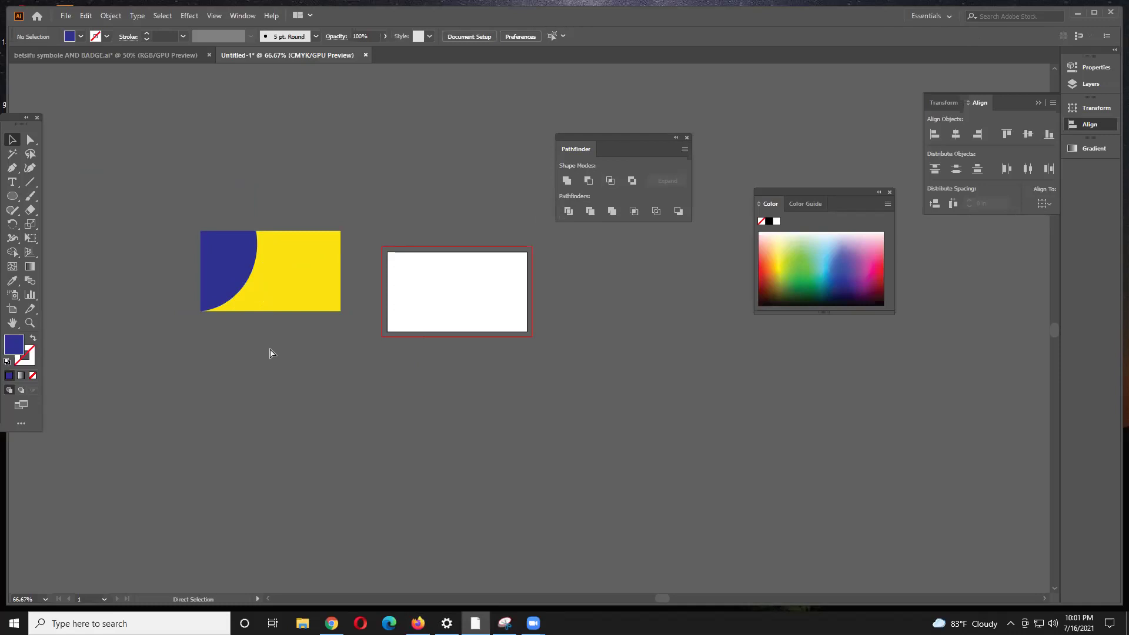
Step: Undo the piece deletion, ungrouping and divide, and delete the blue circle
{"action": "key", "text": "ctrl+z"}
{"action": "key", "text": "ctrl+z"}
{"action": "key", "text": "ctrl+z"}
{"action": "key", "text": "ctrl+z"}
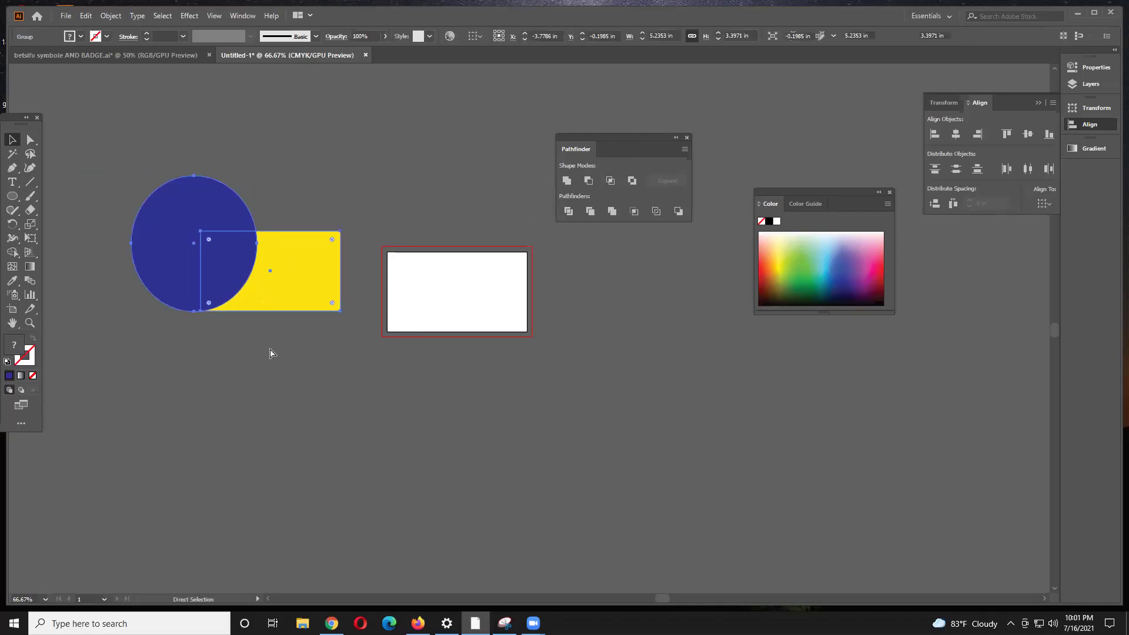
{"action": "left_click", "coordinate": [269, 347]}
{"action": "left_click", "coordinate": [247, 310]}
{"action": "left_click", "coordinate": [368, 373]}
{"action": "key", "text": "Delete"}
Step: Move the yellow rectangle below the artboard and duplicate it into a grid of three columns and four rows
{"action": "left_click_drag", "start_coordinate": [307, 303], "coordinate": [306, 150]}
{"action": "left_click_drag", "start_coordinate": [264, 99], "coordinate": [187, 340]}
{"action": "left_click", "coordinate": [321, 238]}
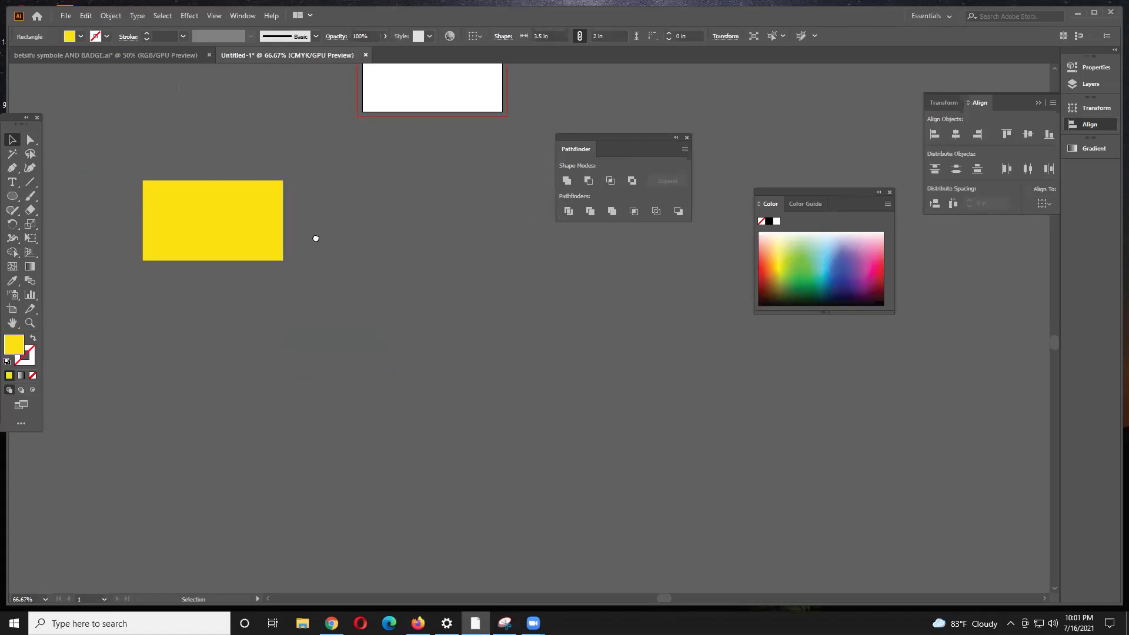
{"action": "scroll", "coordinate": [282, 212], "scroll_direction": "down", "scroll_amount": 2}
{"action": "left_click", "coordinate": [244, 186]}
{"action": "left_click_drag", "start_coordinate": [244, 187], "coordinate": [238, 537]}
{"action": "left_click", "coordinate": [307, 539]}
{"action": "key", "text": "ctrl+a"}
{"action": "left_click_drag", "start_coordinate": [232, 397], "coordinate": [770, 423]}
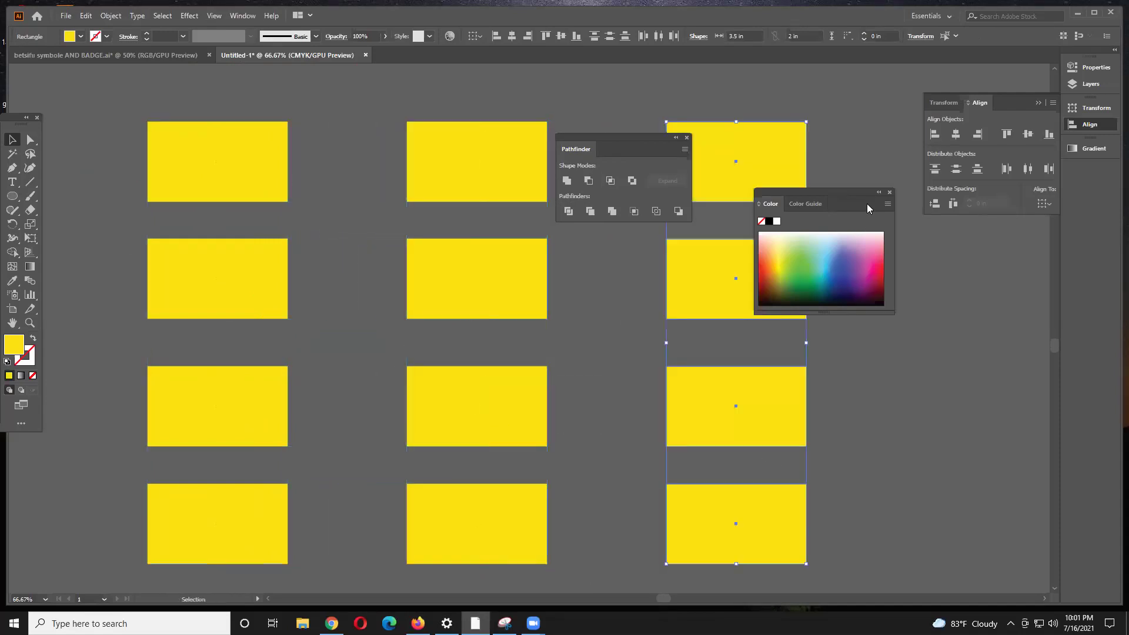
Step: Close the floating Color palette and move Pathfinder clear of the rectangle grid
{"action": "left_click_drag", "start_coordinate": [859, 194], "coordinate": [985, 286]}
{"action": "left_click", "coordinate": [994, 278]}
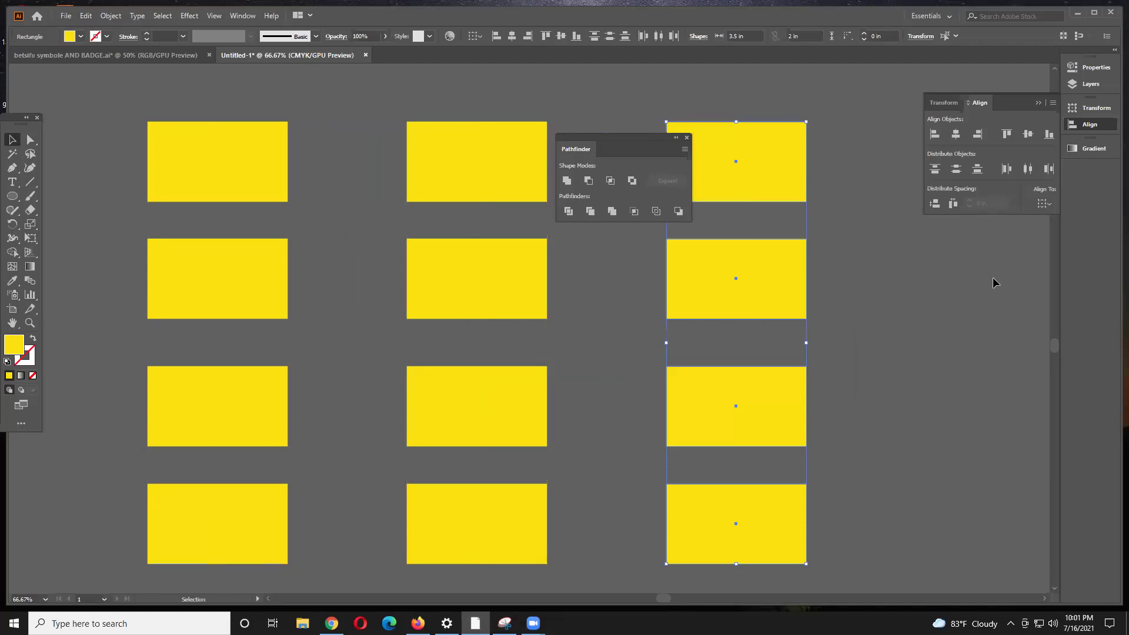
{"action": "left_click_drag", "start_coordinate": [606, 136], "coordinate": [961, 268]}
{"action": "left_click", "coordinate": [897, 360]}
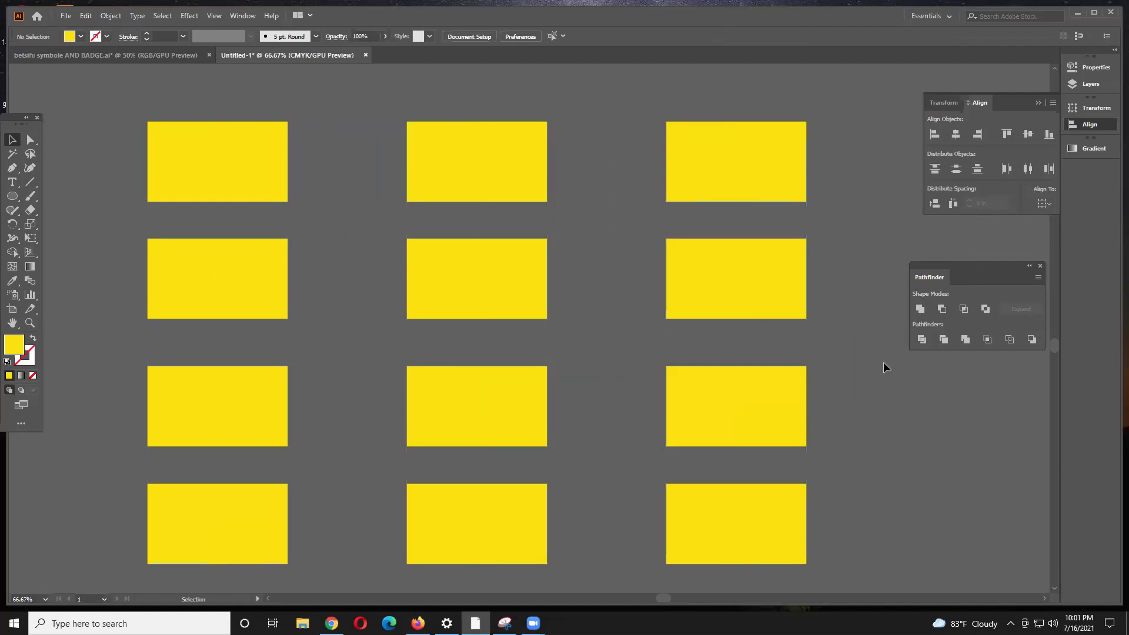
Step: Draw a hexagon about 3.57 by 3.09 in beside the first column of rectangles and fill it with black
{"action": "scroll", "coordinate": [873, 358], "scroll_direction": "down", "scroll_amount": 2}
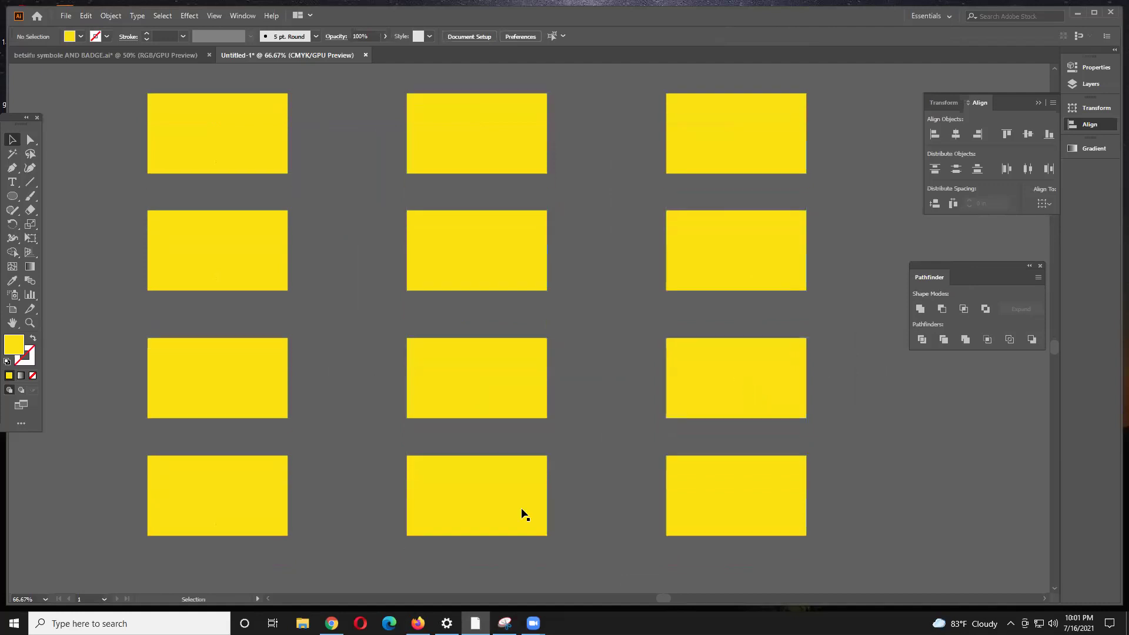
{"action": "left_click_drag", "start_coordinate": [9, 201], "coordinate": [59, 238]}
{"action": "left_click_drag", "start_coordinate": [110, 268], "coordinate": [146, 330]}
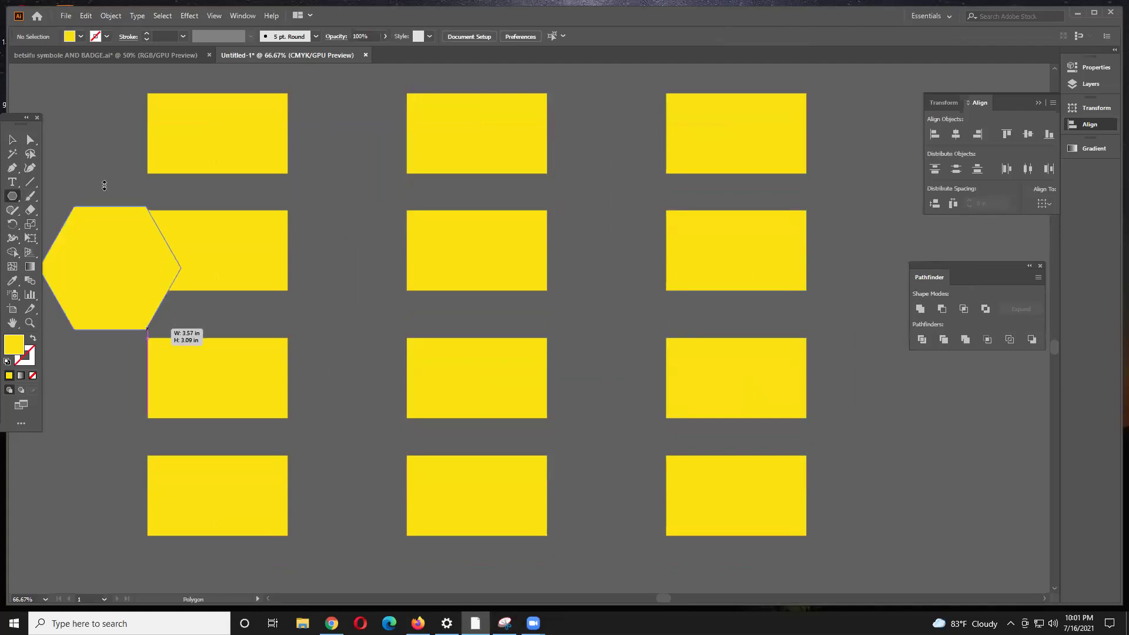
{"action": "left_click", "coordinate": [81, 36]}
{"action": "left_click", "coordinate": [33, 57]}
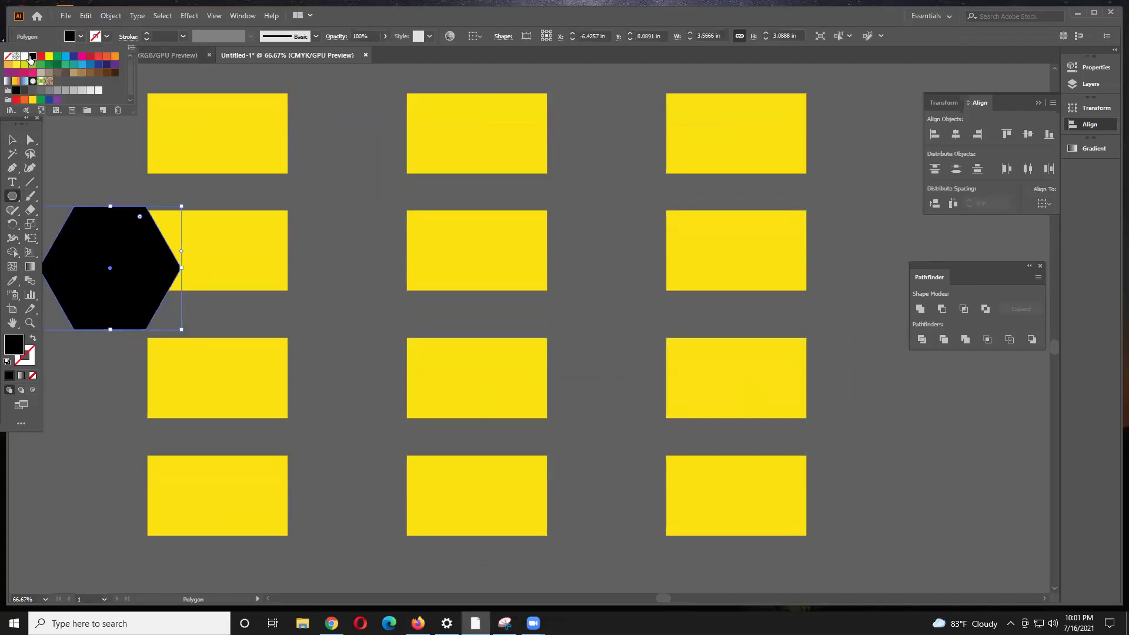
Step: Position the black hexagon over the left part of the first column's top rectangle
{"action": "left_click_drag", "start_coordinate": [123, 271], "coordinate": [152, 139]}
{"action": "left_click", "coordinate": [312, 178]}
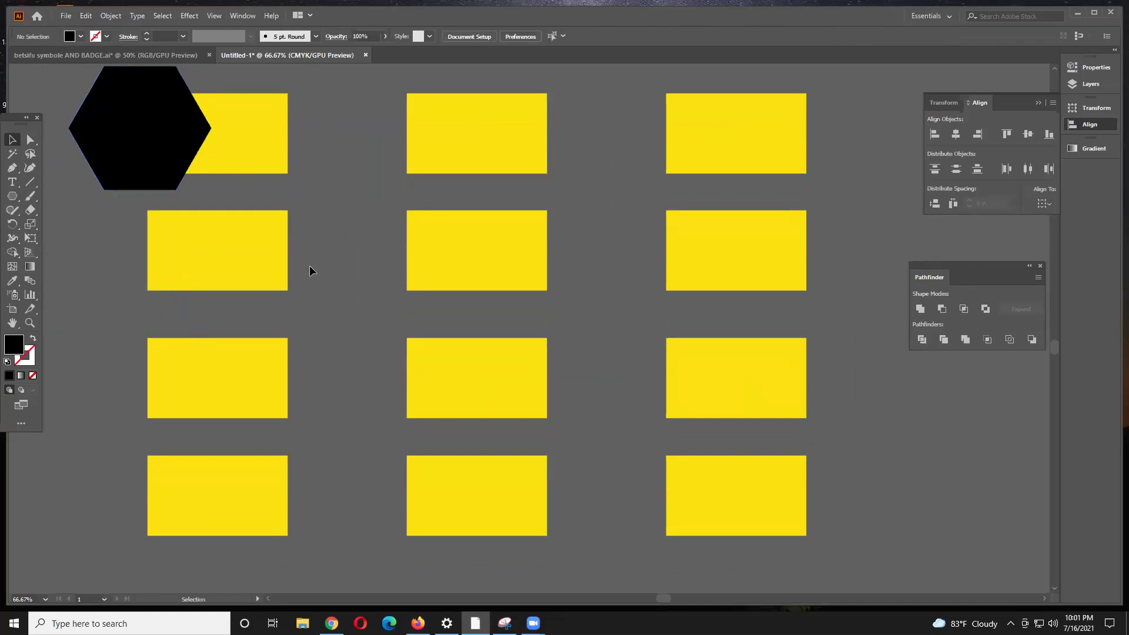
{"action": "scroll", "coordinate": [311, 237], "scroll_direction": "up", "scroll_amount": 2}
{"action": "scroll", "coordinate": [299, 253], "scroll_direction": "up", "scroll_amount": 1}
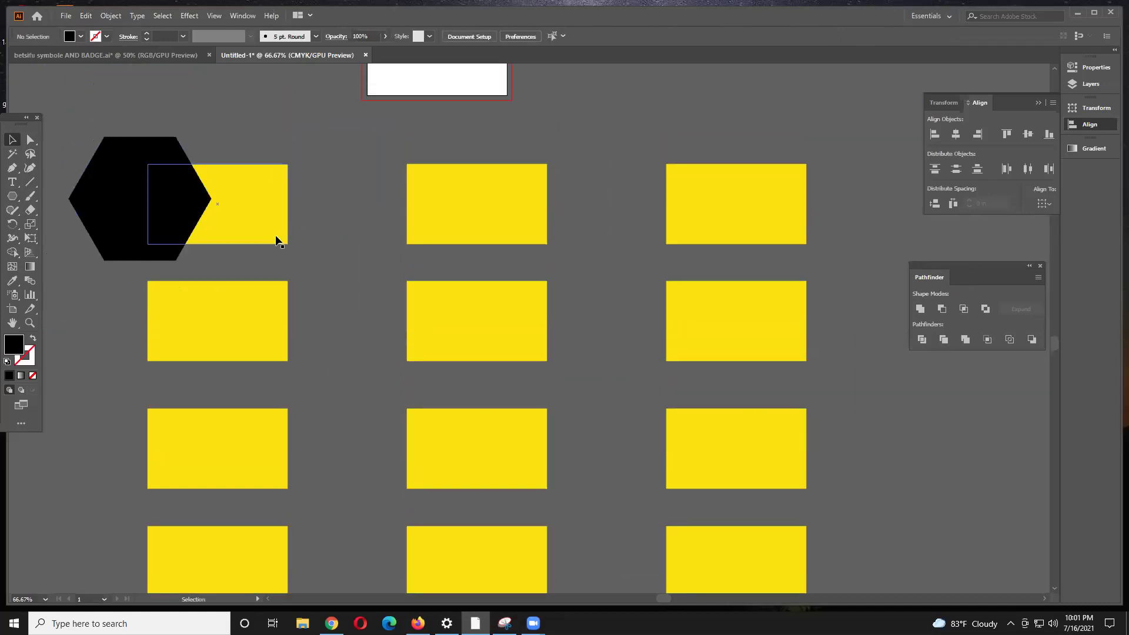
{"action": "left_click", "coordinate": [326, 238]}
{"action": "left_click", "coordinate": [258, 215]}
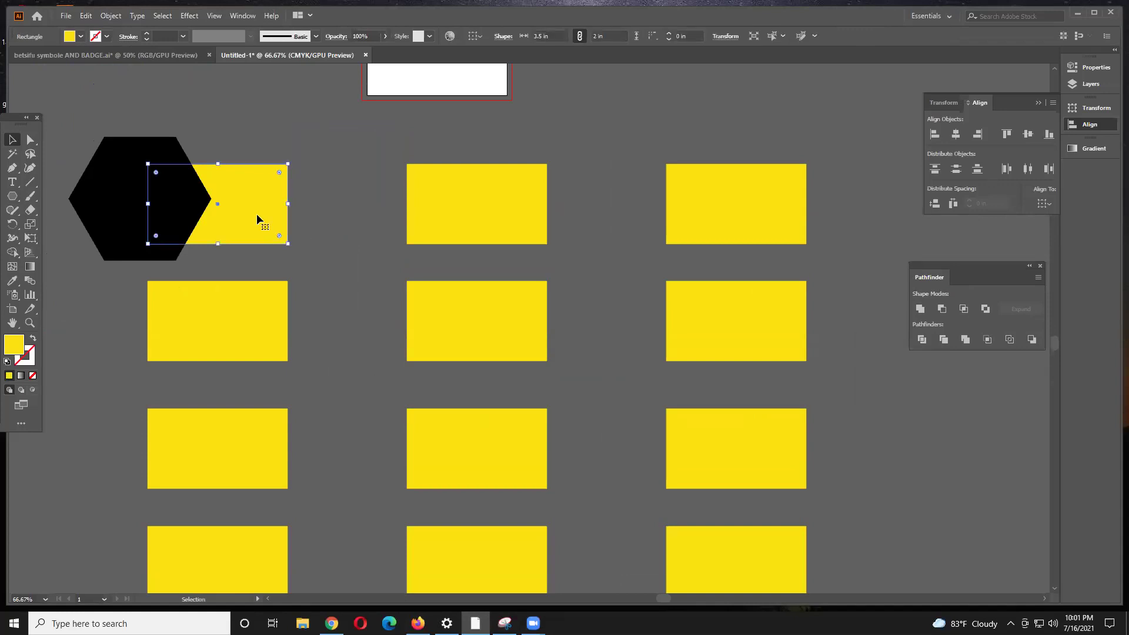
{"action": "left_click", "coordinate": [323, 233]}
{"action": "left_click", "coordinate": [153, 235]}
{"action": "mouse_move", "coordinate": [153, 236]}
{"action": "left_mouse_down"}
{"action": "mouse_move", "coordinate": [131, 222]}
{"action": "mouse_move", "coordinate": [154, 224]}
{"action": "mouse_move", "coordinate": [144, 221]}
{"action": "left_mouse_up"}
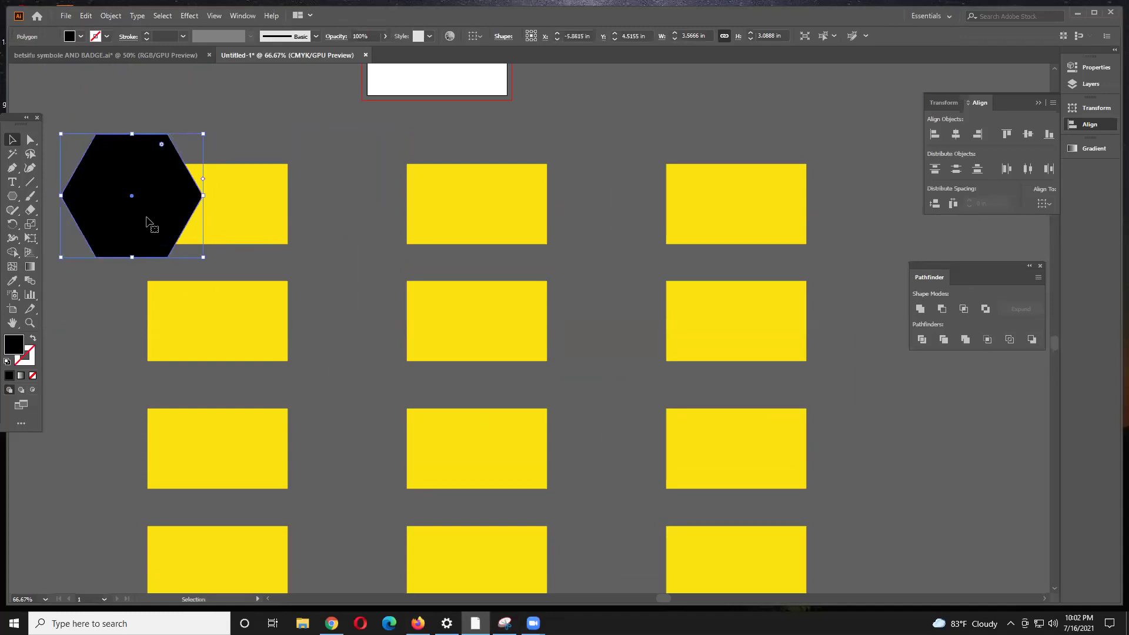
Step: Draw a black circle about 1.99 in across and place it over the upper-left corner of the middle column's top rectangle
{"action": "left_click", "coordinate": [13, 198]}
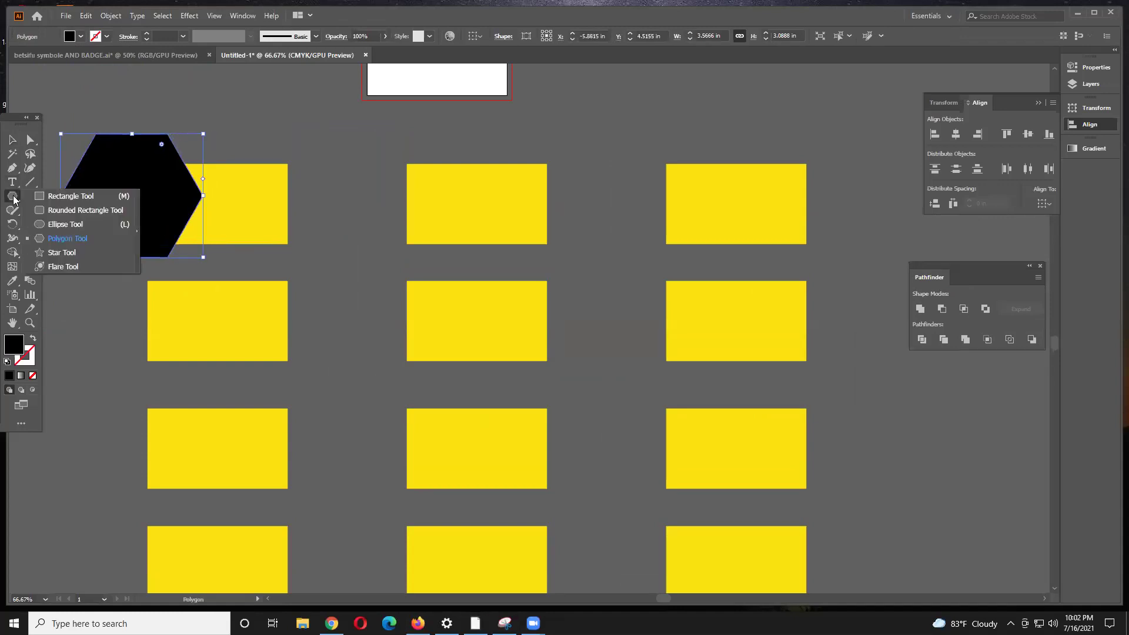
{"action": "left_click", "coordinate": [57, 224]}
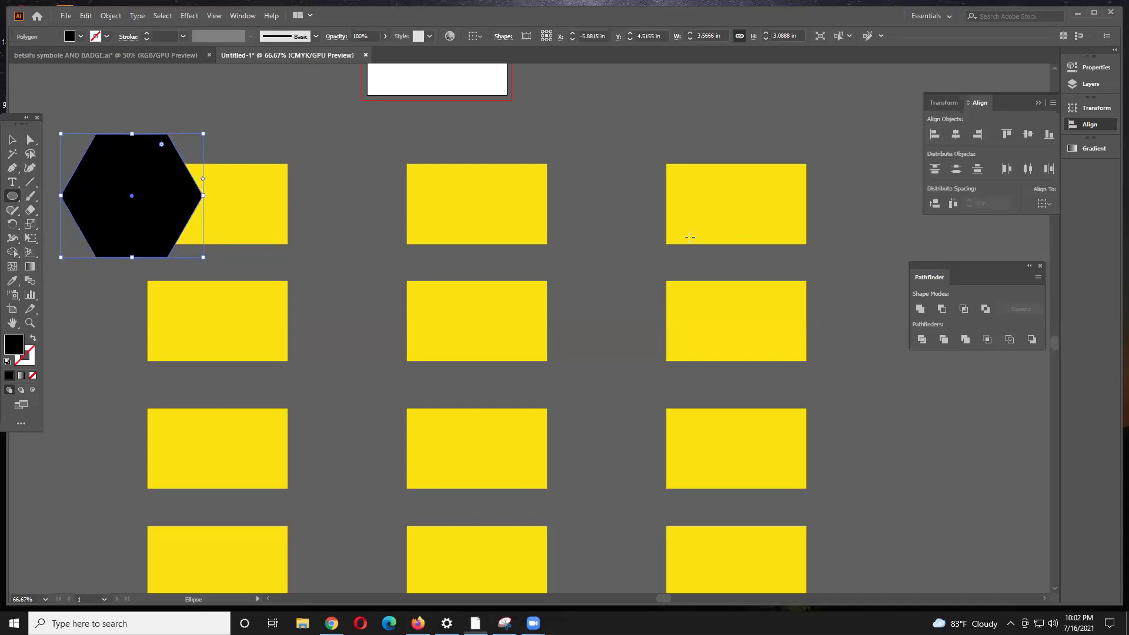
{"action": "left_click_drag", "start_coordinate": [360, 190], "coordinate": [447, 274]}
{"action": "left_click", "coordinate": [12, 144]}
{"action": "left_click_drag", "start_coordinate": [410, 223], "coordinate": [429, 168]}
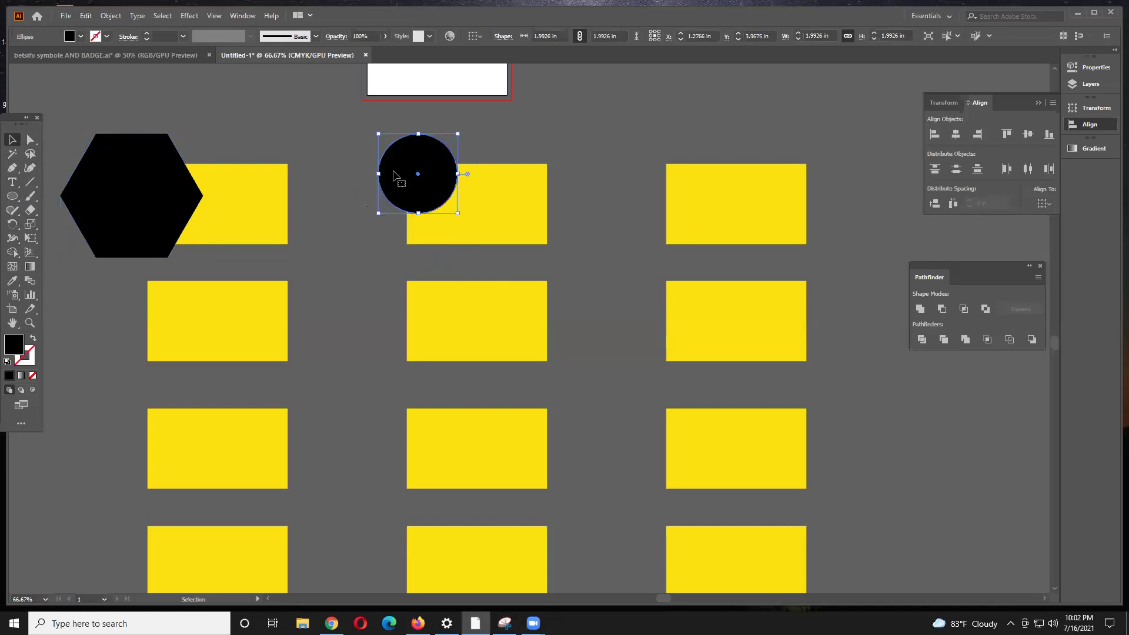
Step: Draw a black circle about 3.03 in across over the same rectangle's lower-right corner and fine-tune both circles' positions
{"action": "left_click", "coordinate": [11, 196]}
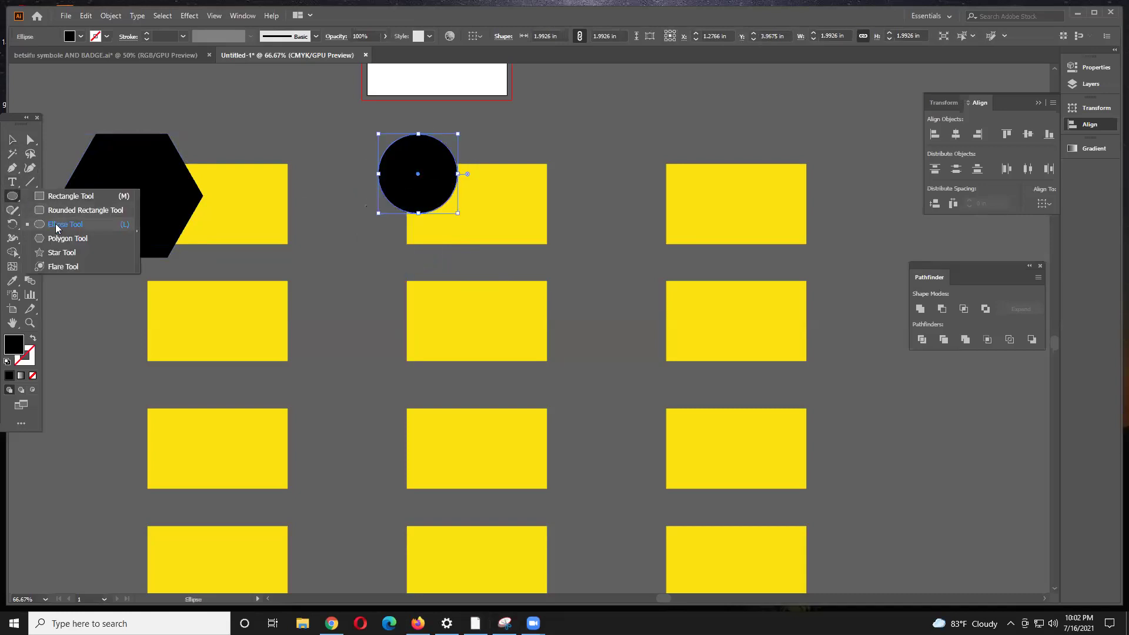
{"action": "left_click", "coordinate": [57, 224]}
{"action": "left_click_drag", "start_coordinate": [486, 200], "coordinate": [600, 320]}
{"action": "left_click", "coordinate": [12, 139]}
{"action": "left_click_drag", "start_coordinate": [583, 252], "coordinate": [559, 231]}
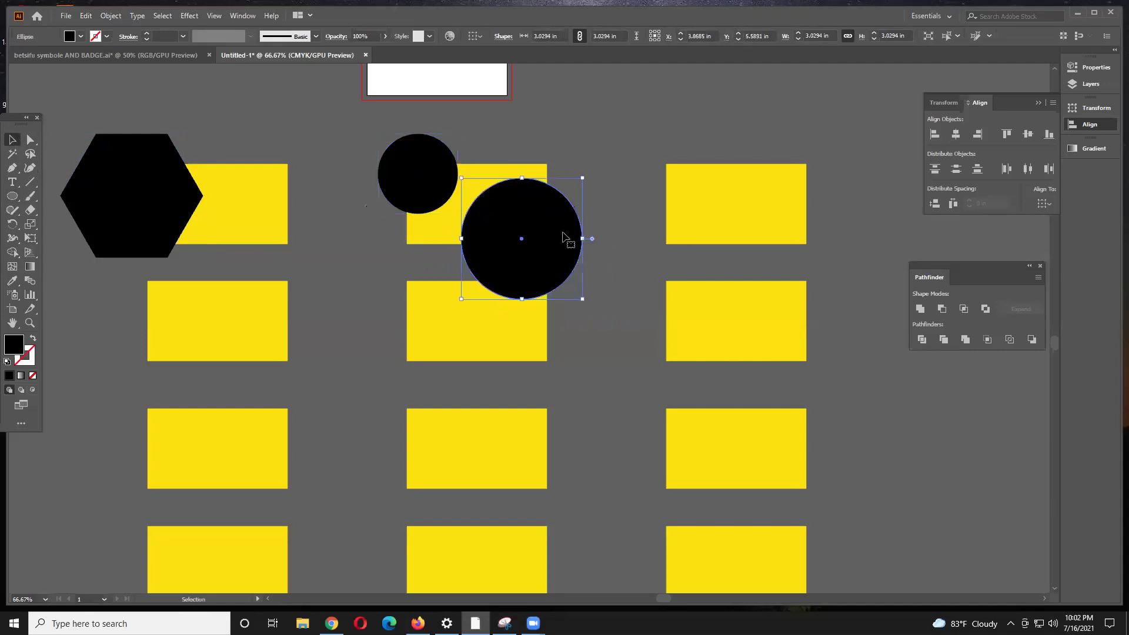
{"action": "left_click_drag", "start_coordinate": [435, 197], "coordinate": [443, 202]}
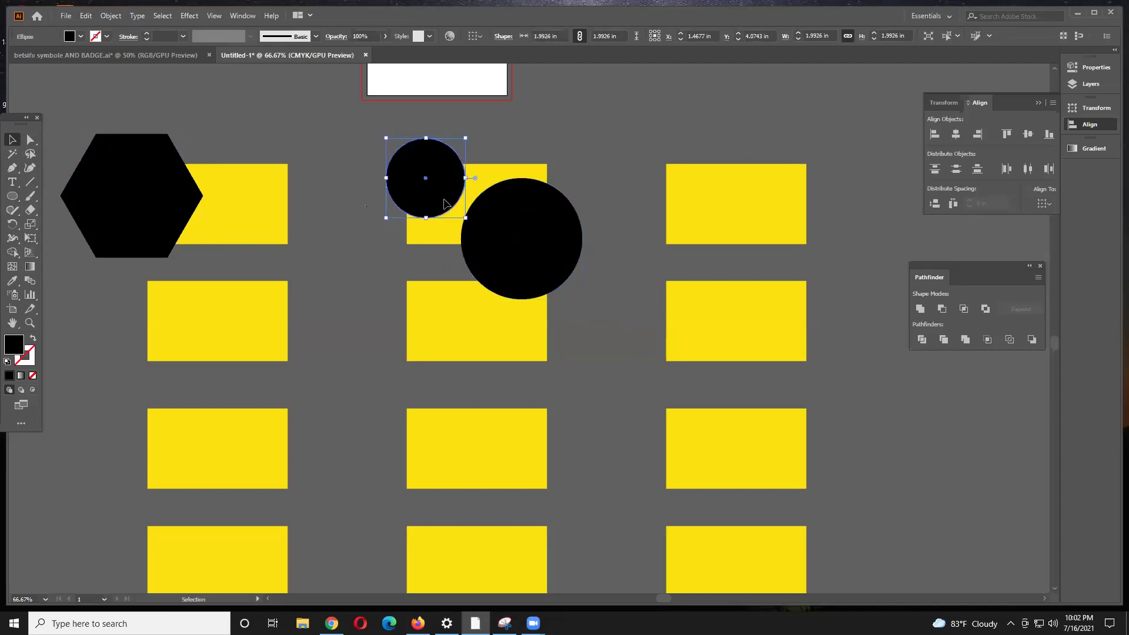
{"action": "left_click_drag", "start_coordinate": [540, 231], "coordinate": [537, 225]}
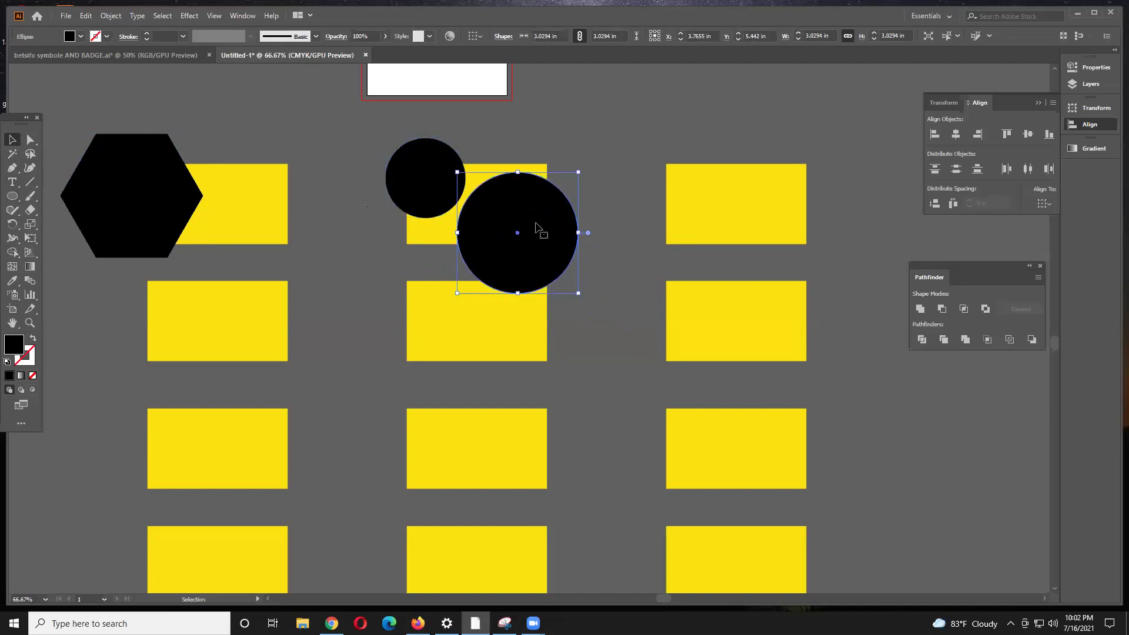
{"action": "left_click", "coordinate": [595, 252]}
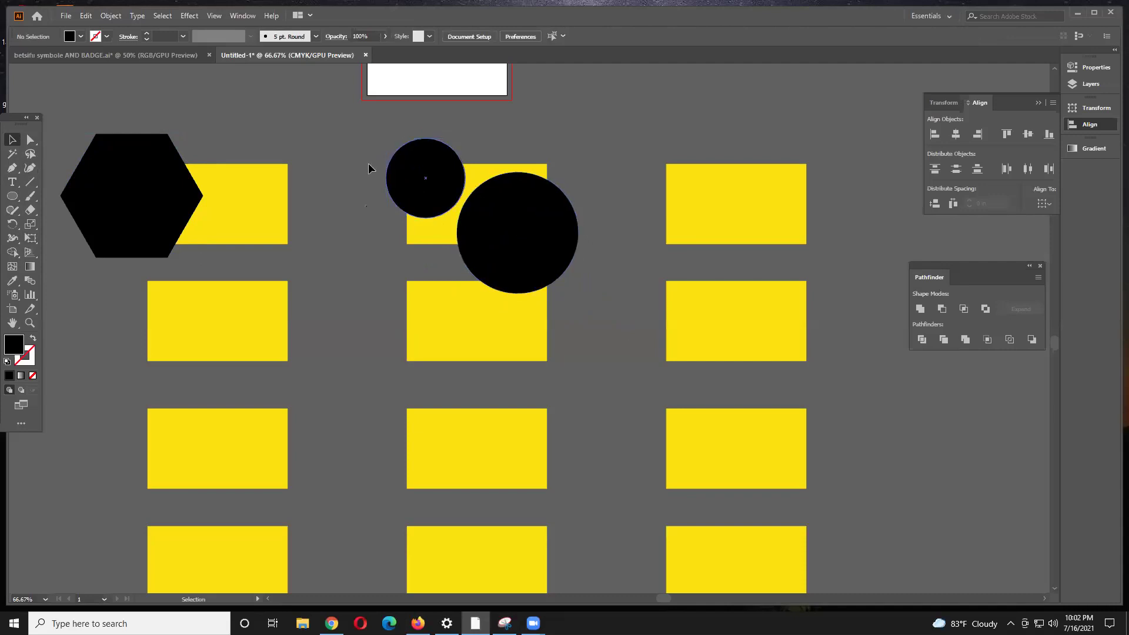
{"action": "left_click_drag", "start_coordinate": [521, 222], "coordinate": [537, 226]}
{"action": "left_click", "coordinate": [596, 242]}
{"action": "left_click_drag", "start_coordinate": [491, 221], "coordinate": [481, 234]}
{"action": "left_click", "coordinate": [602, 266]}
{"action": "left_click", "coordinate": [357, 203]}
{"action": "left_click_drag", "start_coordinate": [459, 197], "coordinate": [491, 229]}
{"action": "left_click", "coordinate": [344, 222]}
Step: Divide the middle column's top rectangle with its two overlapping circles and ungroup the resulting pieces
{"action": "left_click", "coordinate": [432, 193]}
{"action": "left_click", "coordinate": [499, 222], "text": "shift"}
{"action": "left_click", "coordinate": [429, 232], "text": "shift"}
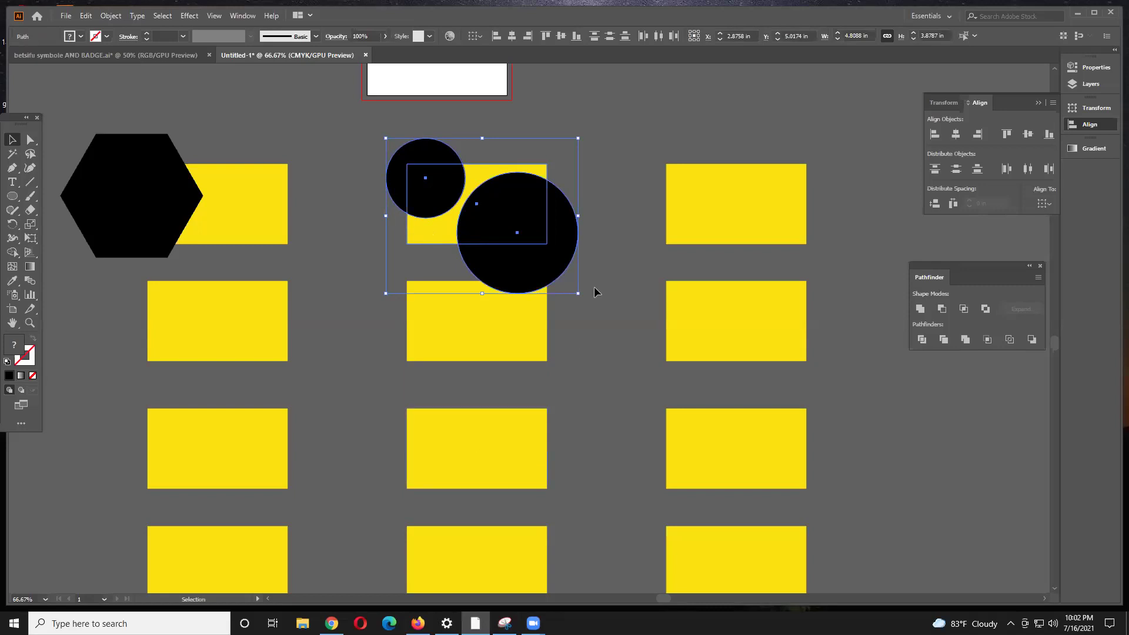
{"action": "left_click", "coordinate": [605, 263]}
{"action": "left_click_drag", "start_coordinate": [587, 221], "coordinate": [549, 220]}
{"action": "left_click_drag", "start_coordinate": [362, 206], "coordinate": [524, 227]}
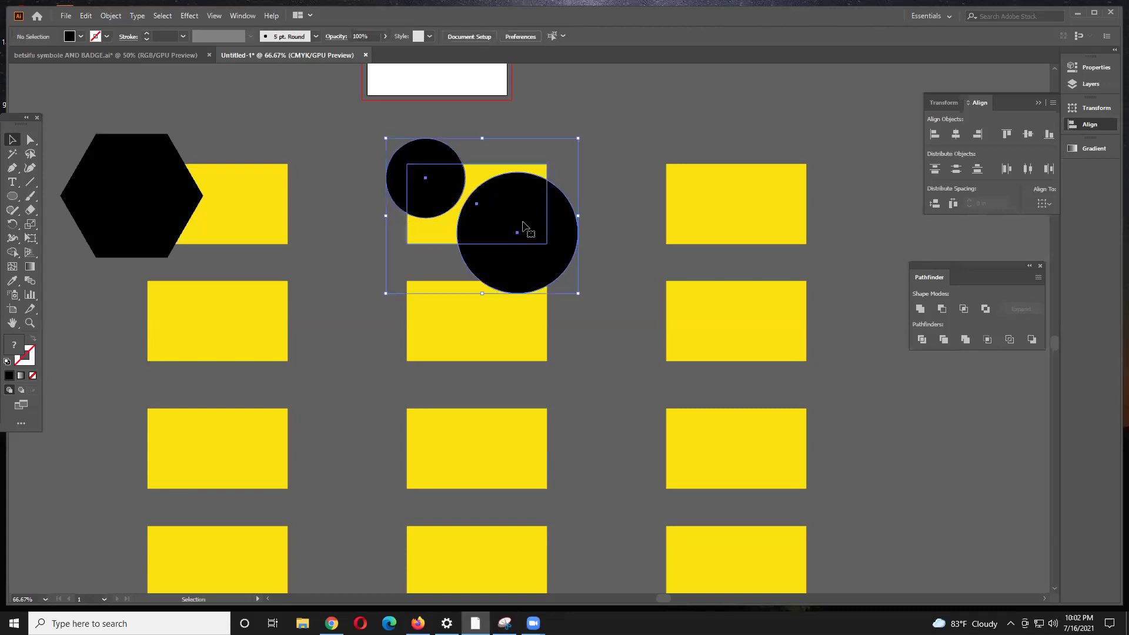
{"action": "left_click_drag", "start_coordinate": [1018, 259], "coordinate": [800, 109]}
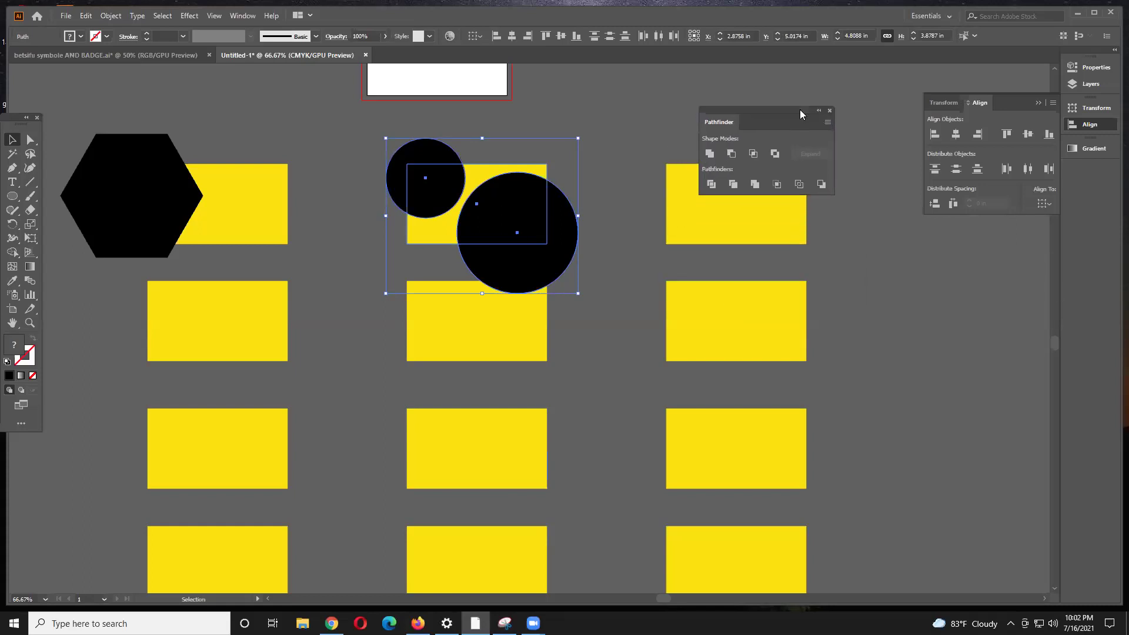
{"action": "left_click", "coordinate": [711, 184]}
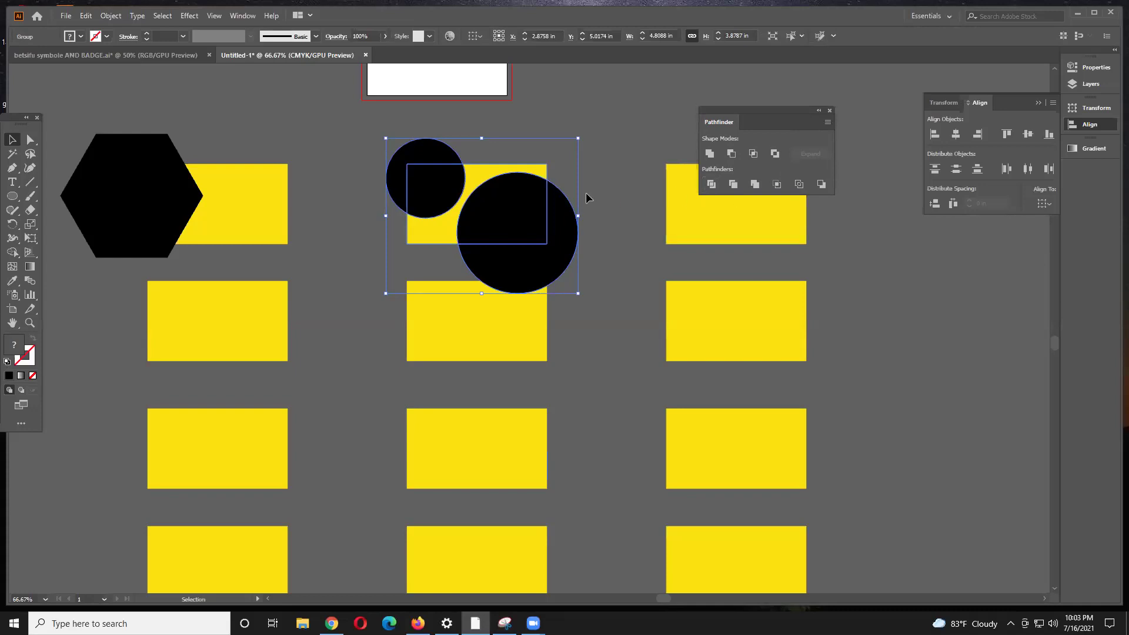
{"action": "right_click", "coordinate": [520, 194]}
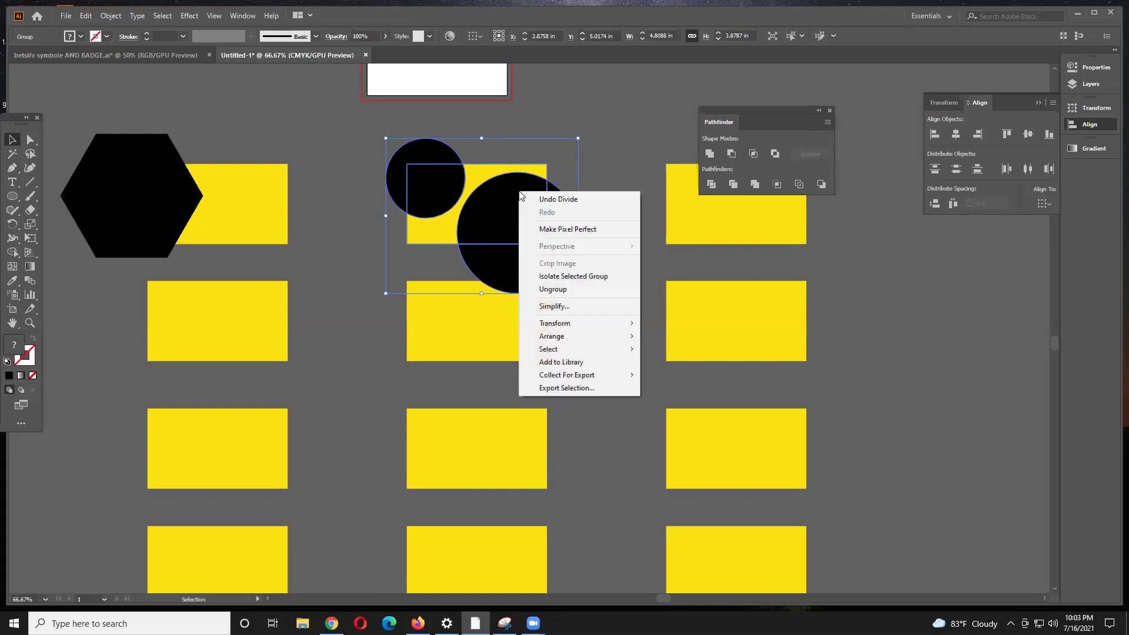
{"action": "left_click", "coordinate": [548, 290]}
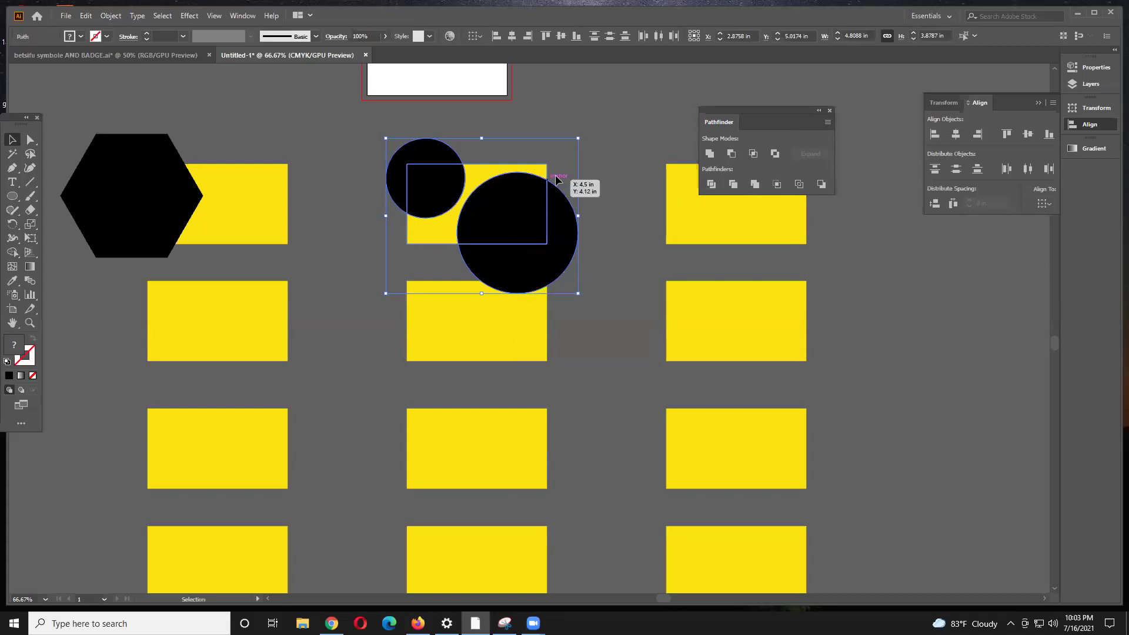
Step: Move the circle parts lying outside the middle column's top rectangle away from it and delete them
{"action": "left_click", "coordinate": [601, 173]}
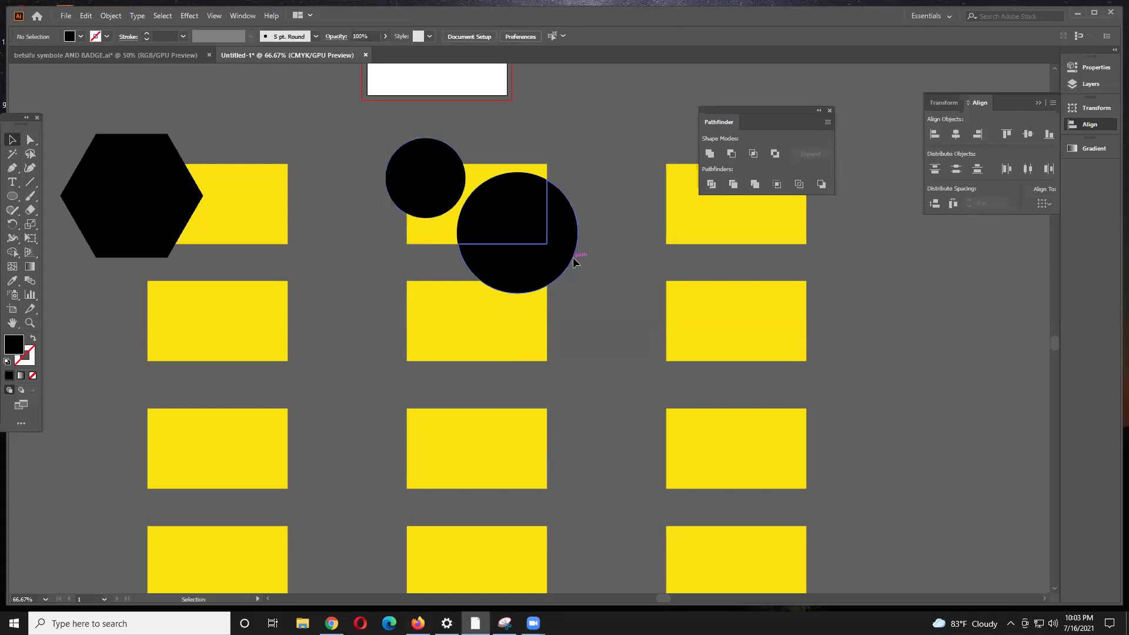
{"action": "left_click_drag", "start_coordinate": [573, 259], "coordinate": [629, 275]}
{"action": "left_click_drag", "start_coordinate": [419, 158], "coordinate": [627, 106]}
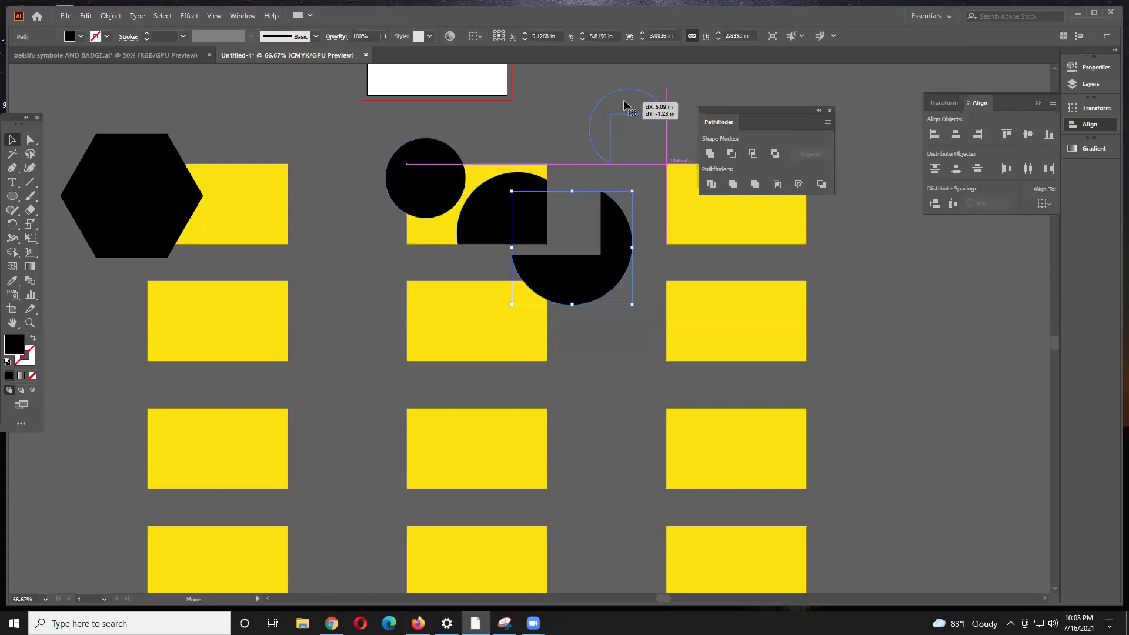
{"action": "left_click_drag", "start_coordinate": [613, 217], "coordinate": [624, 213]}
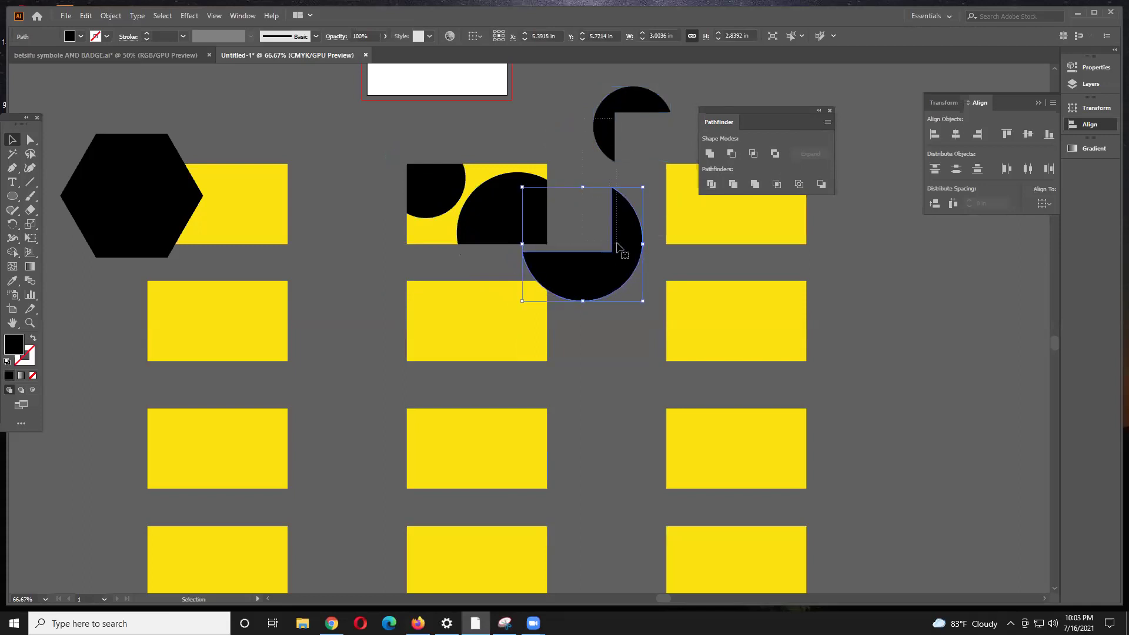
{"action": "key", "text": "Delete"}
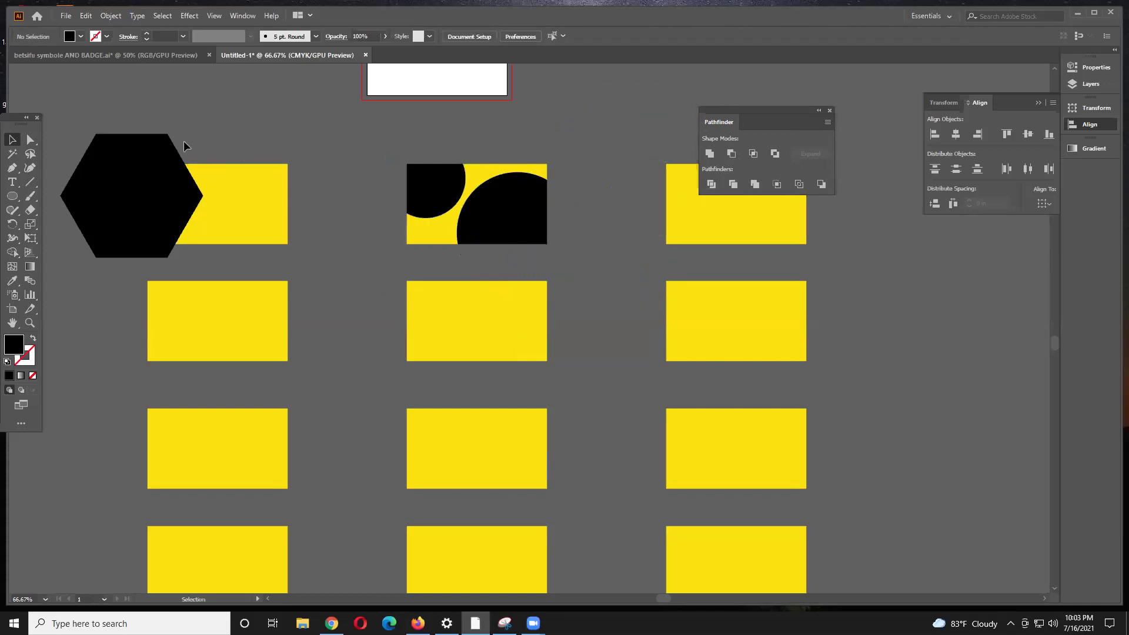
{"action": "left_click_drag", "start_coordinate": [252, 207], "coordinate": [253, 211]}
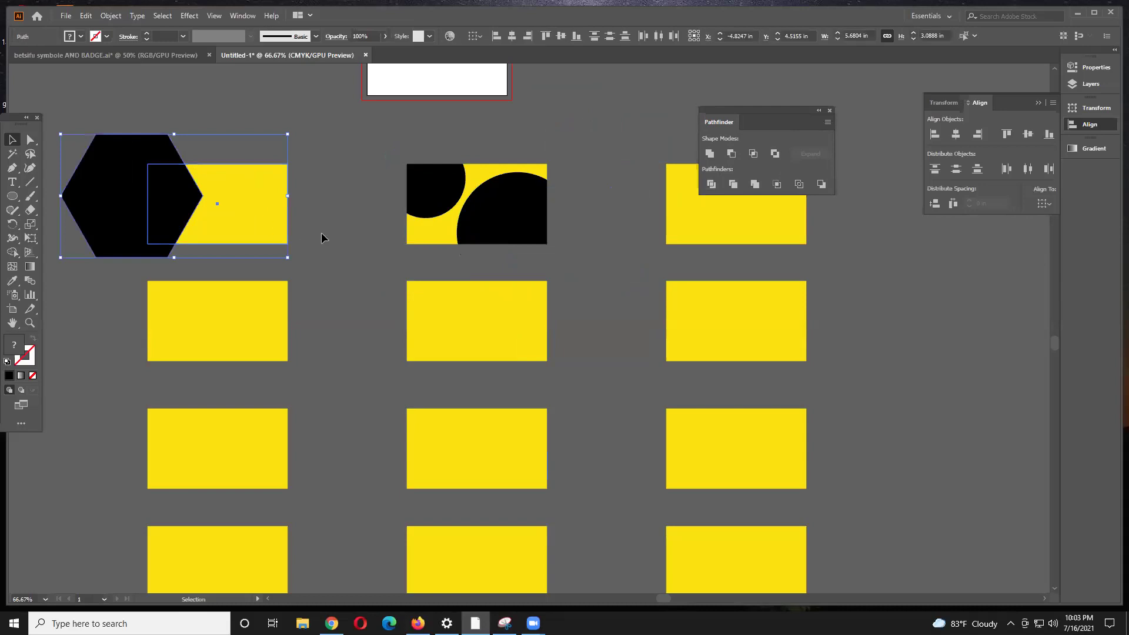
{"action": "left_click", "coordinate": [321, 233]}
{"action": "left_click", "coordinate": [182, 206]}
{"action": "left_click", "coordinate": [227, 210]}
{"action": "left_click", "coordinate": [293, 230]}
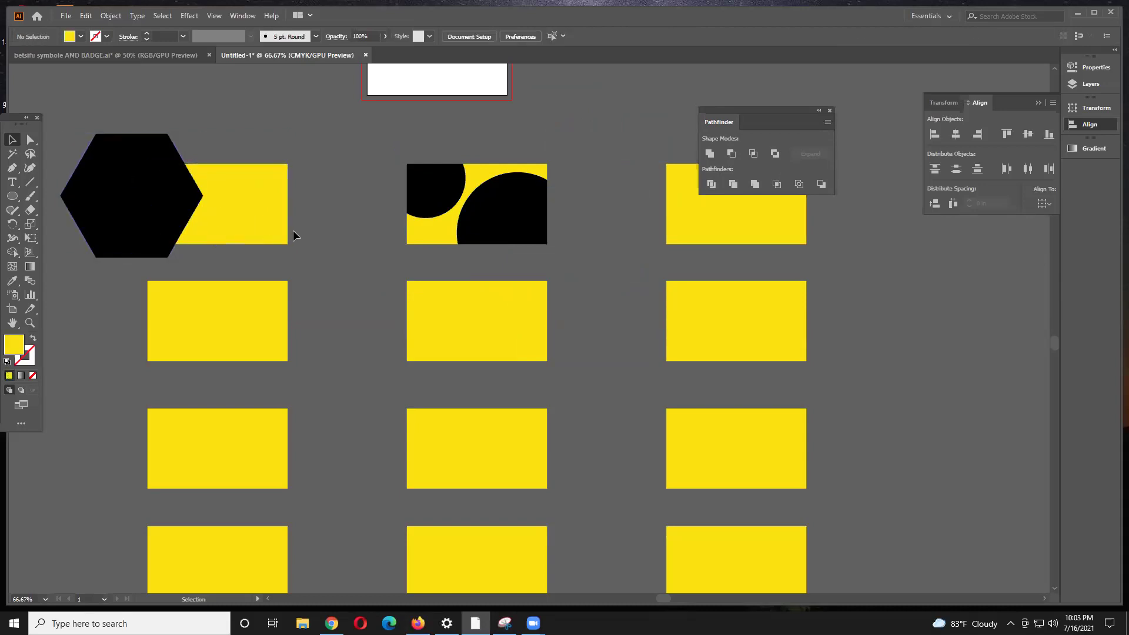
Step: Divide the first column's top rectangle with its overlapping hexagon and ungroup the resulting pieces
{"action": "left_click_drag", "start_coordinate": [169, 176], "coordinate": [168, 176]}
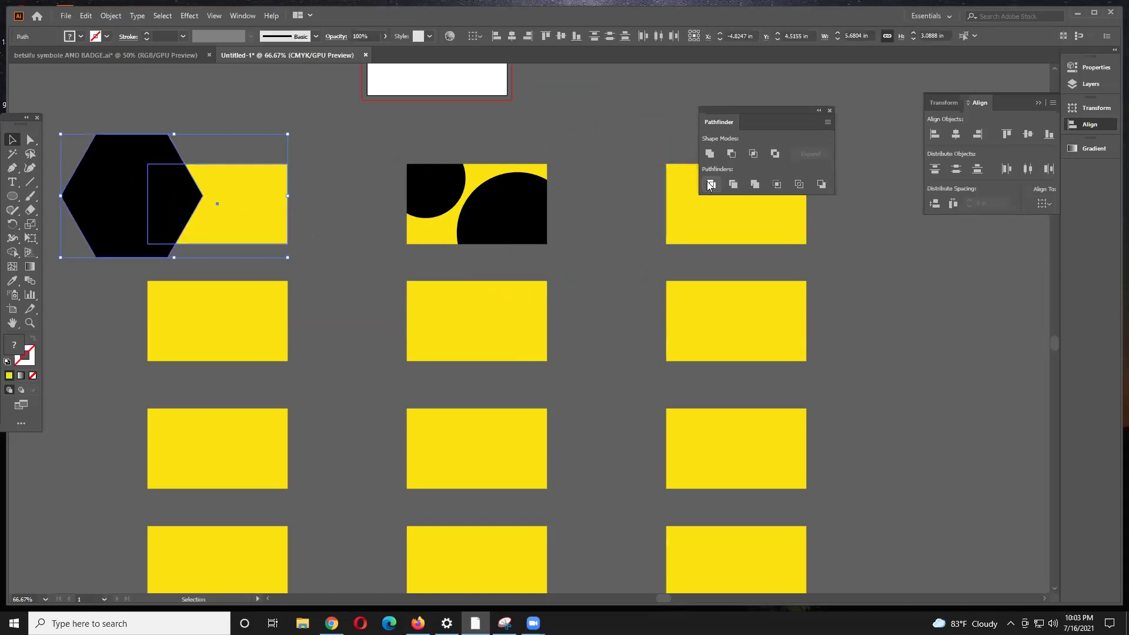
{"action": "left_click", "coordinate": [711, 184]}
{"action": "right_click", "coordinate": [241, 197]}
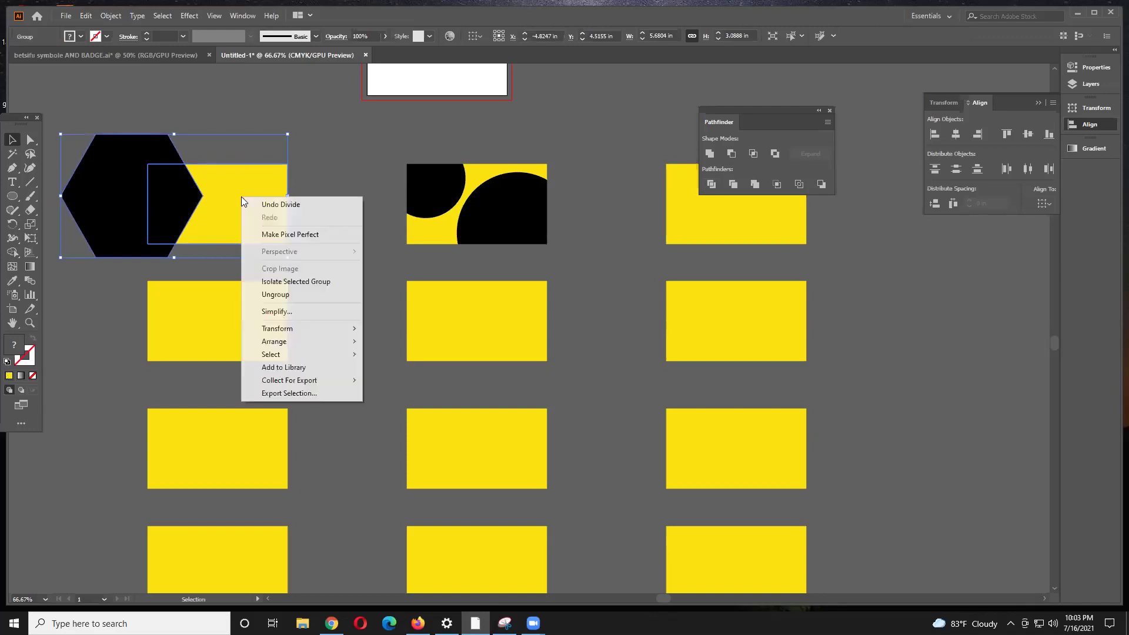
{"action": "left_click", "coordinate": [280, 300]}
Step: Pull the hexagon piece outside the first column's top rectangle away and delete it
{"action": "left_click", "coordinate": [320, 259]}
{"action": "mouse_move", "coordinate": [131, 172]}
{"action": "left_mouse_down"}
{"action": "mouse_move", "coordinate": [137, 150]}
{"action": "mouse_move", "coordinate": [125, 152]}
{"action": "left_mouse_up"}
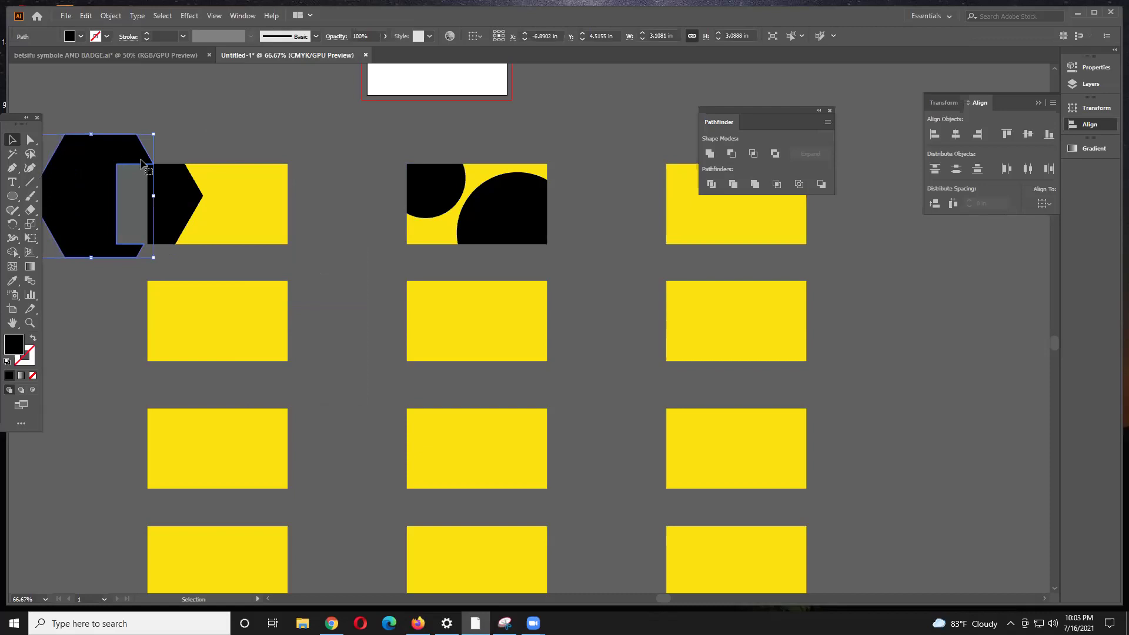
{"action": "key", "text": "Delete"}
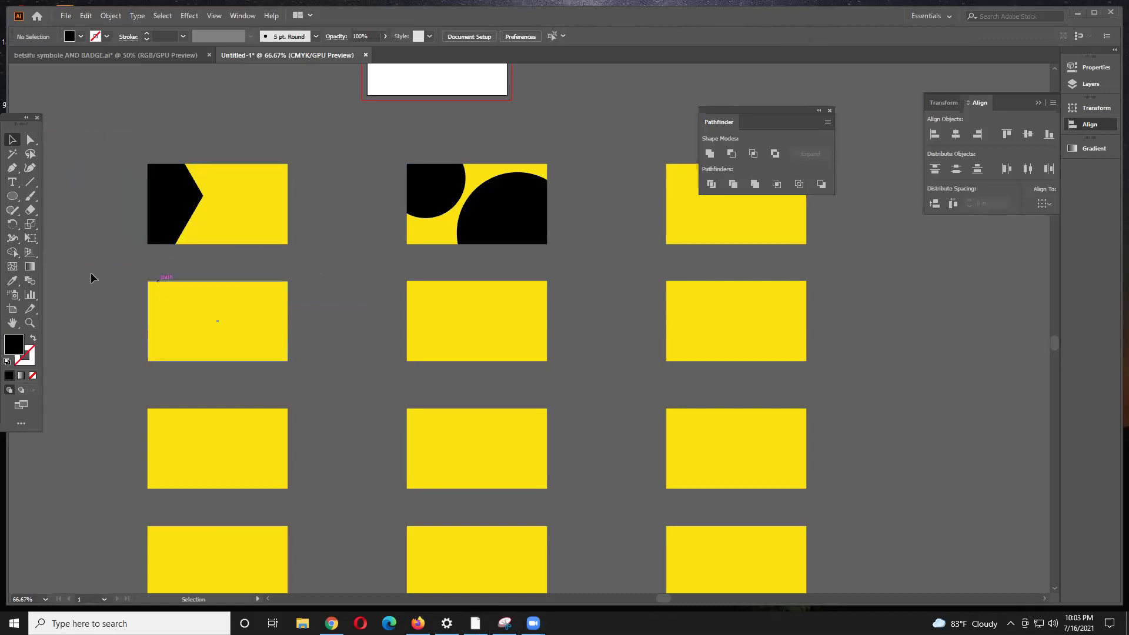
Step: Draw a black square about 2.43 in wide beside the first column's second rectangle and rotate it 45° into a diamond
{"action": "left_click", "coordinate": [15, 201]}
{"action": "right_click", "coordinate": [15, 205]}
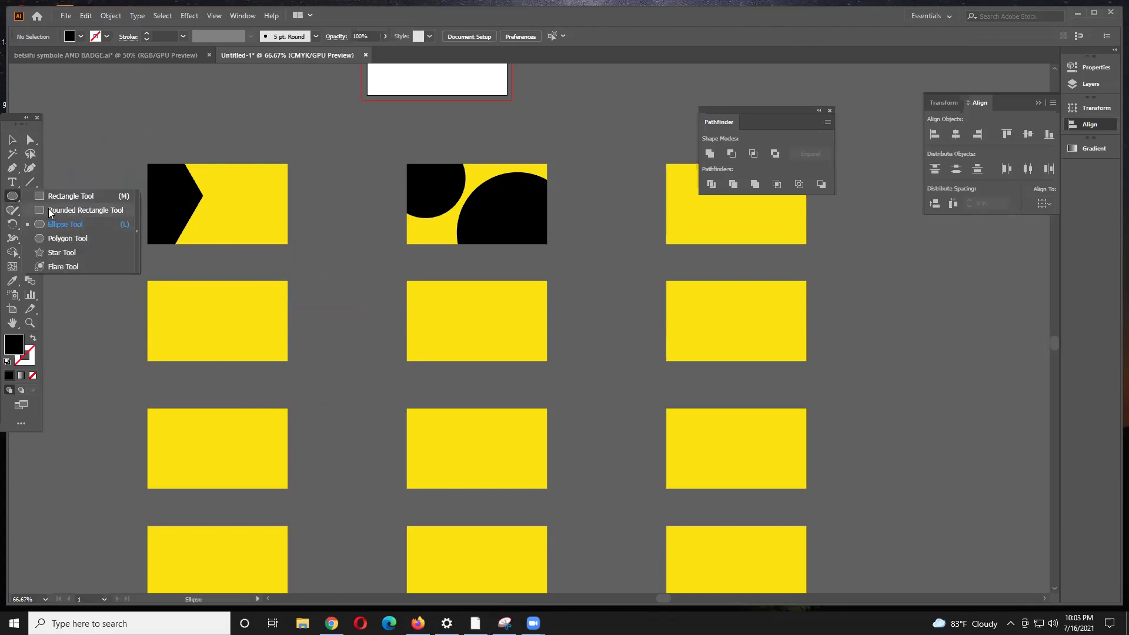
{"action": "left_click", "coordinate": [51, 201]}
{"action": "left_click_drag", "start_coordinate": [69, 296], "coordinate": [165, 392]}
{"action": "key", "text": "v"}
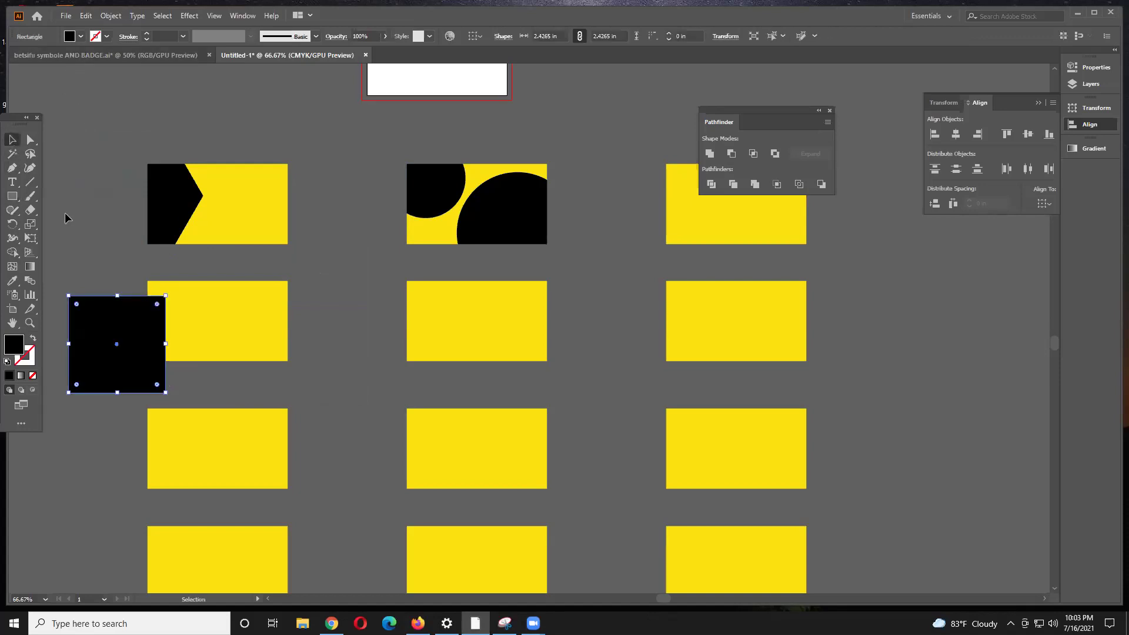
{"action": "left_click", "coordinate": [168, 398]}
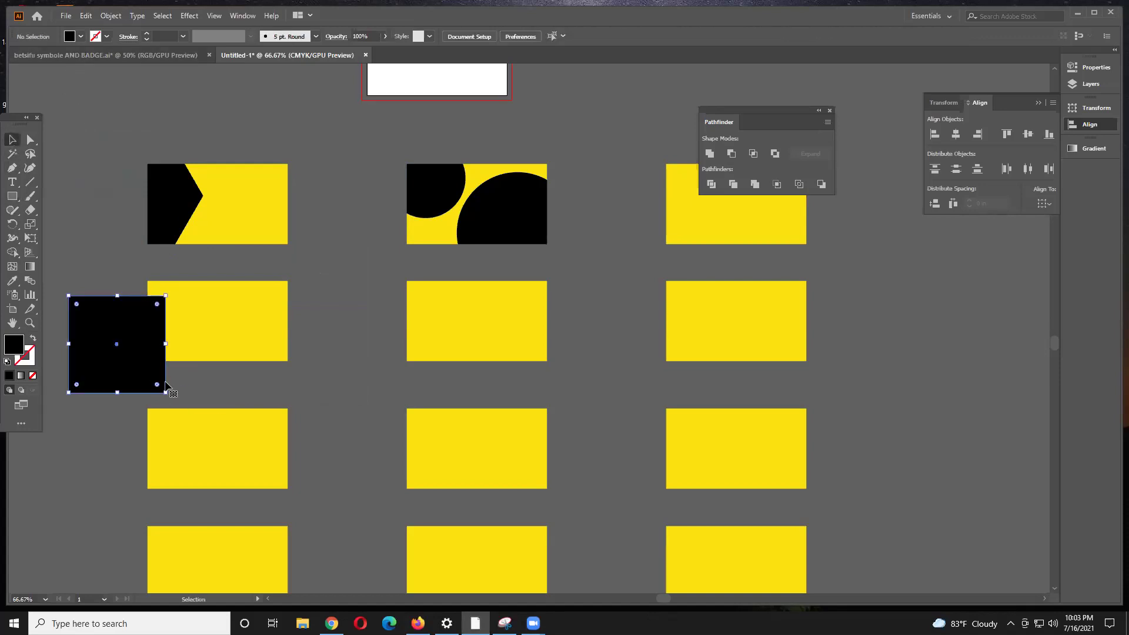
{"action": "left_click_drag", "start_coordinate": [190, 368], "coordinate": [207, 394]}
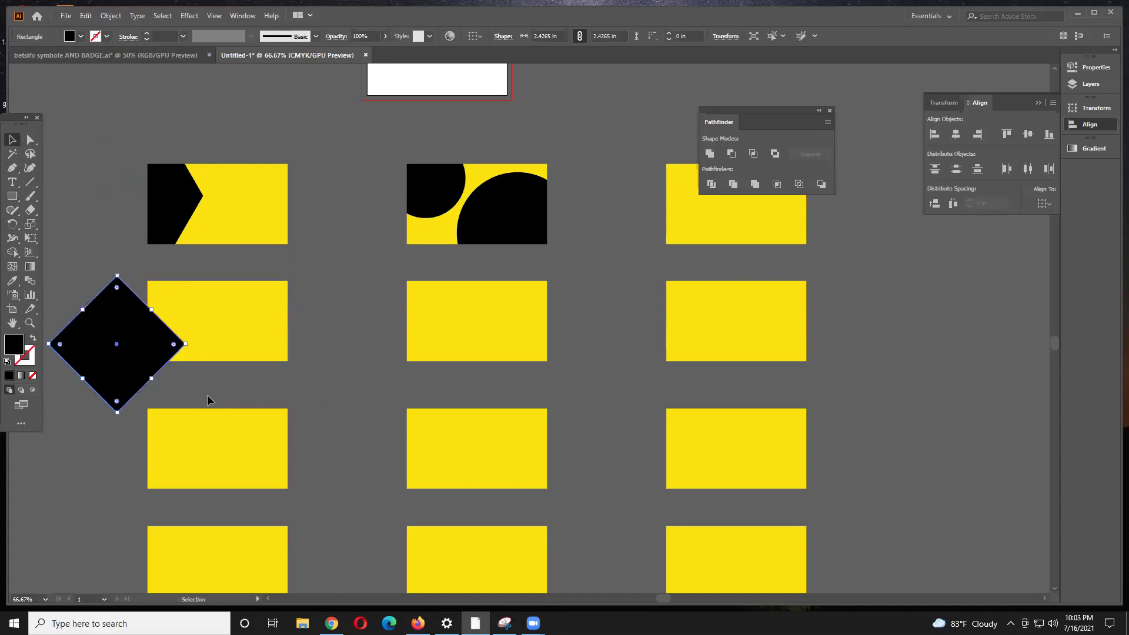
Step: Position the black diamond over the lower-right part of the first column's second rectangle
{"action": "left_click", "coordinate": [207, 394]}
{"action": "left_click_drag", "start_coordinate": [122, 361], "coordinate": [264, 338]}
{"action": "left_click", "coordinate": [185, 376]}
Step: Divide and ungroup the second rectangle with its diamond, and delete the black piece outside the rectangle
{"action": "left_click", "coordinate": [177, 384]}
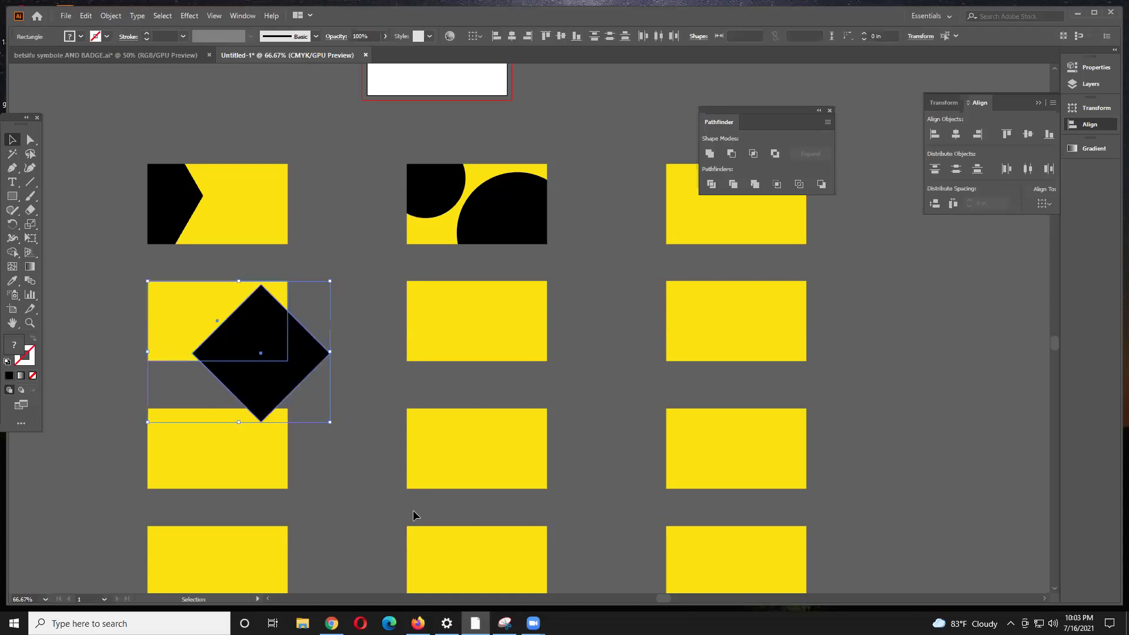
{"action": "key", "text": "ctrl+g"}
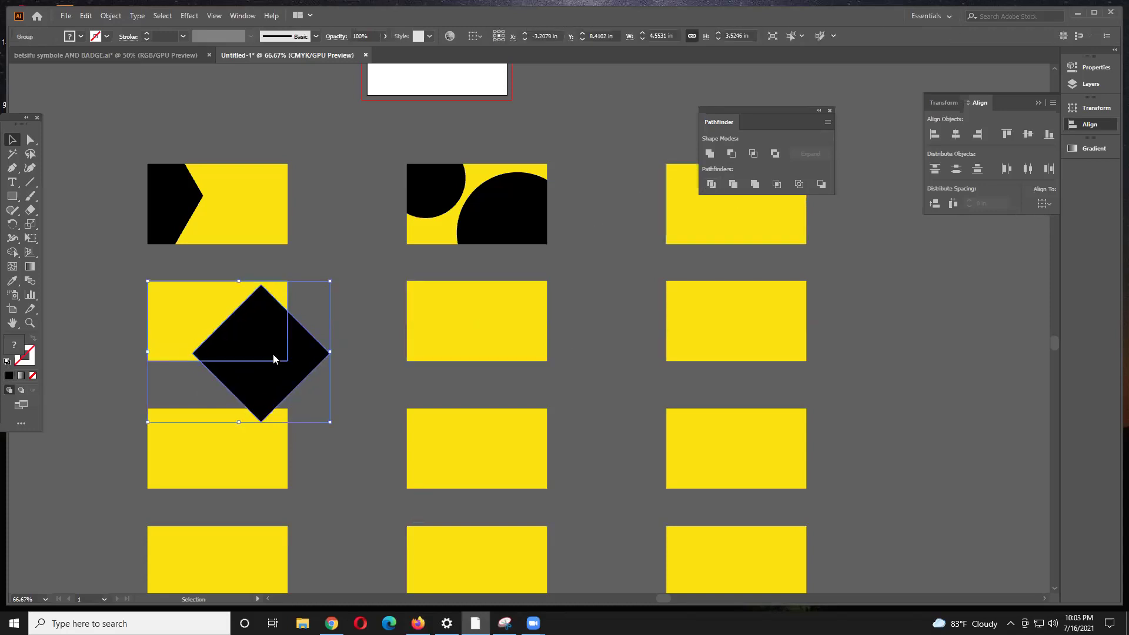
{"action": "right_click", "coordinate": [274, 359]}
{"action": "left_click", "coordinate": [297, 454]}
{"action": "left_click", "coordinate": [344, 326]}
{"action": "left_click_drag", "start_coordinate": [303, 353], "coordinate": [343, 372]}
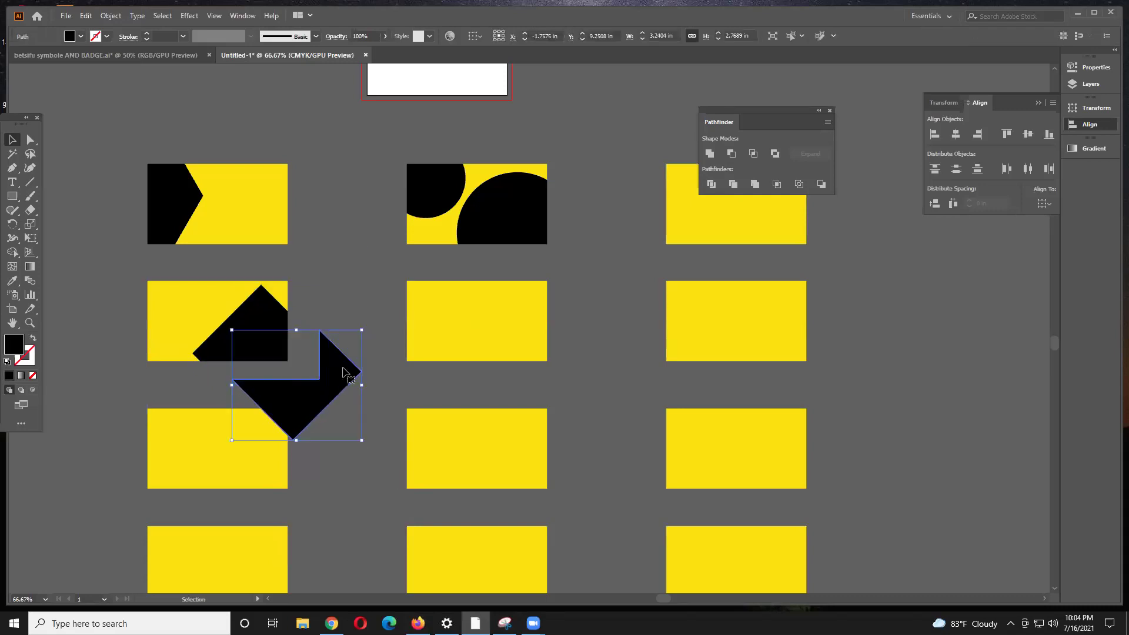
{"action": "key", "text": "Delete"}
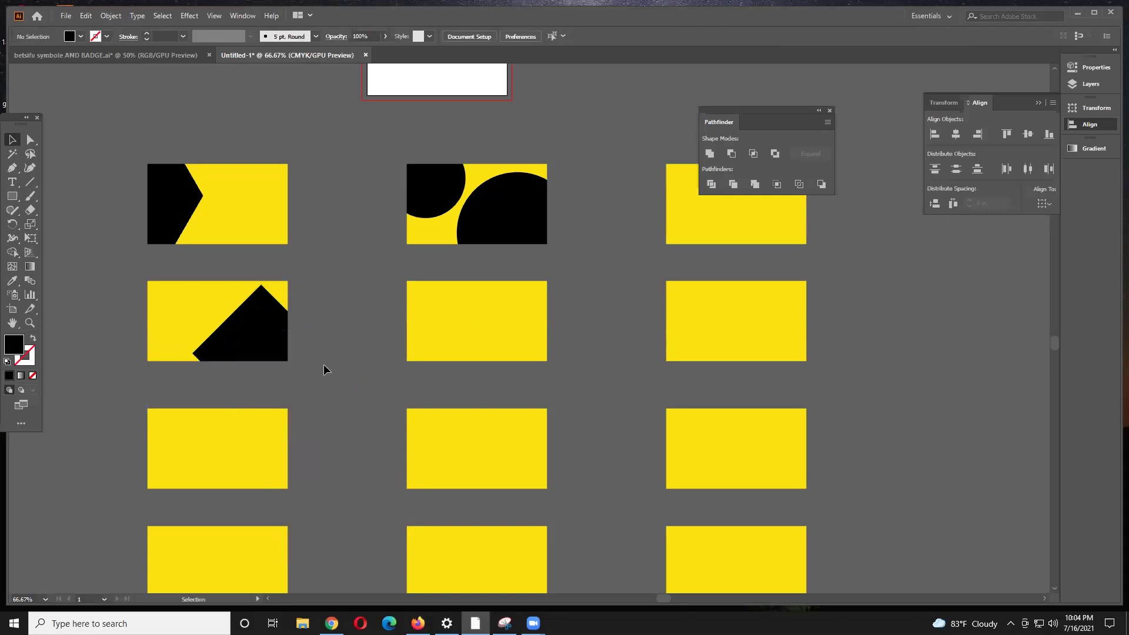
Step: Draw a long black rounded bar about 0.32 in high across the left edge of the first column's third rectangle, near its upper edge
{"action": "left_click", "coordinate": [12, 202]}
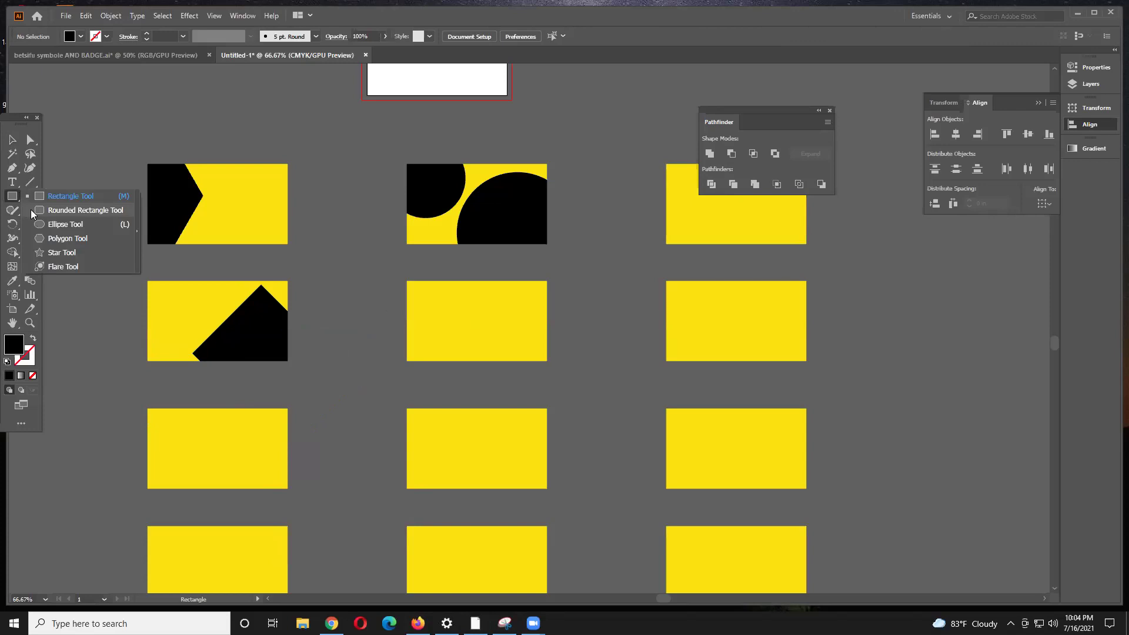
{"action": "left_click", "coordinate": [32, 210]}
{"action": "left_click_drag", "start_coordinate": [83, 425], "coordinate": [221, 437]}
{"action": "key", "text": "v"}
{"action": "left_click_drag", "start_coordinate": [97, 428], "coordinate": [179, 419]}
Step: Divide and ungroup the third rectangle with its rounded bar, and delete the bar piece sticking out on the left
{"action": "left_click", "coordinate": [120, 455]}
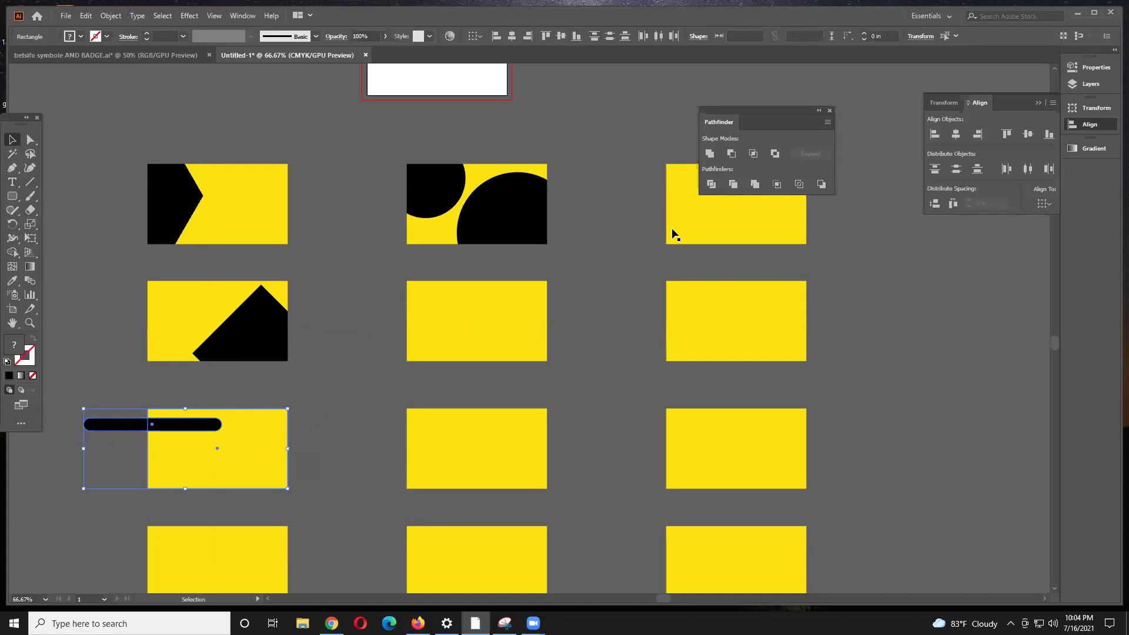
{"action": "right_click", "coordinate": [175, 429]}
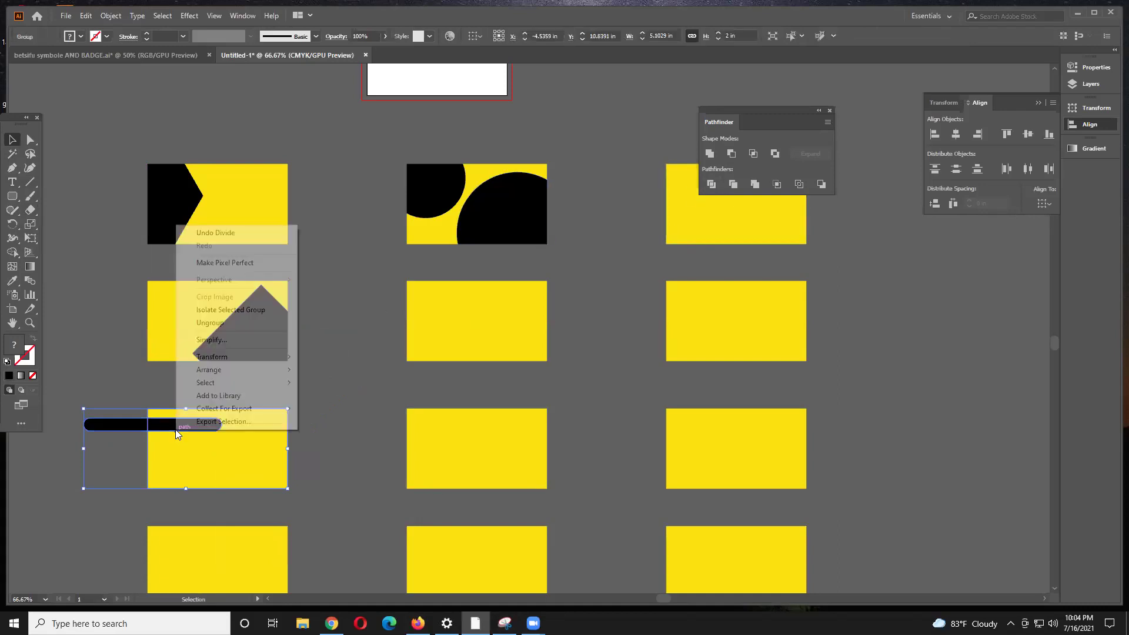
{"action": "left_click", "coordinate": [254, 323]}
{"action": "left_click", "coordinate": [128, 436]}
{"action": "left_click_drag", "start_coordinate": [122, 429], "coordinate": [100, 445]}
{"action": "key", "text": "Delete"}
Step: Draw a thin black rounded bar about 1.96 by 0.18 in across the right edge of the first column's third rectangle
{"action": "left_click", "coordinate": [13, 200]}
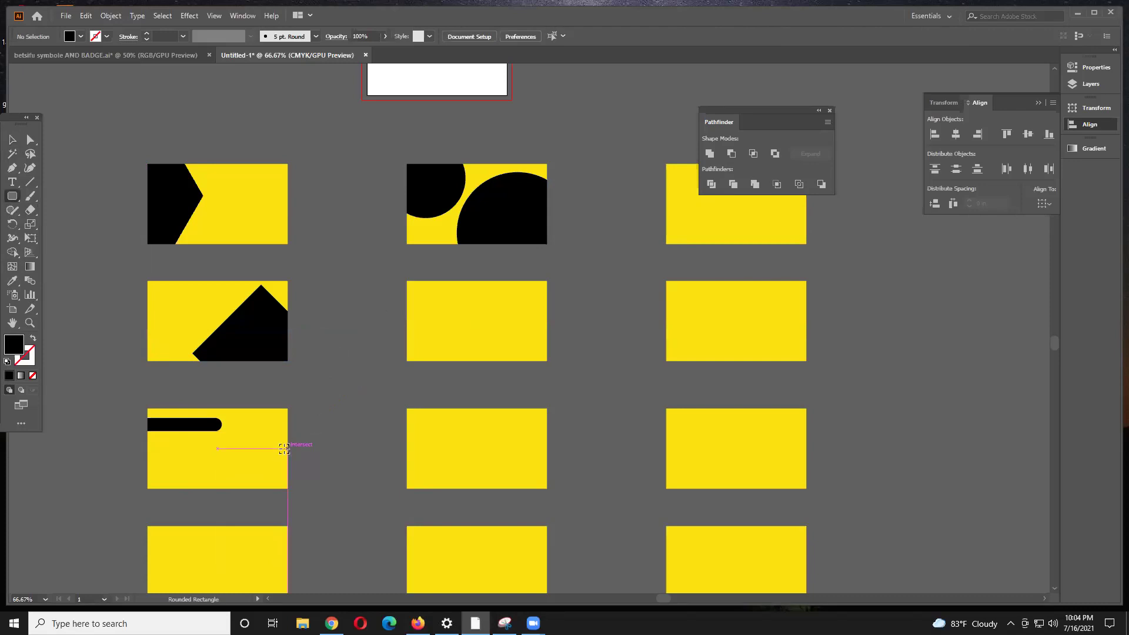
{"action": "scroll", "coordinate": [287, 449], "scroll_direction": "up", "scroll_amount": 2}
{"action": "left_click_drag", "start_coordinate": [282, 449], "coordinate": [498, 369]}
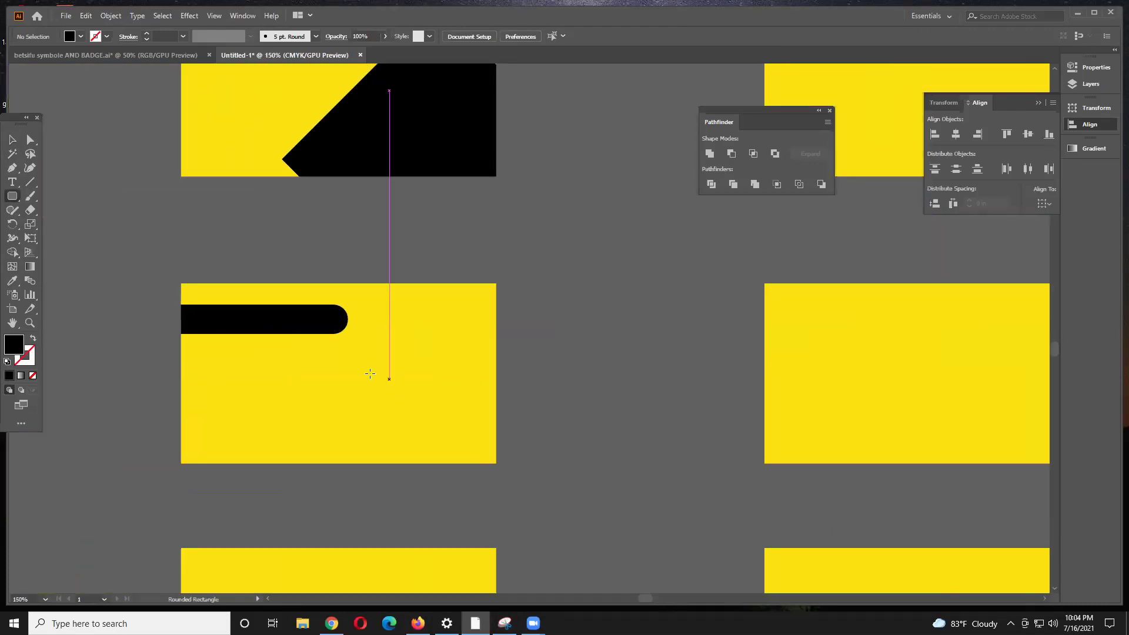
{"action": "left_click_drag", "start_coordinate": [351, 369], "coordinate": [501, 393]}
{"action": "left_click", "coordinate": [8, 142]}
Step: Duplicate the thin rounded bar downward at even spacing to make a stack of four bars
{"action": "left_click", "coordinate": [532, 352]}
{"action": "key", "text": "ctrl+d"}
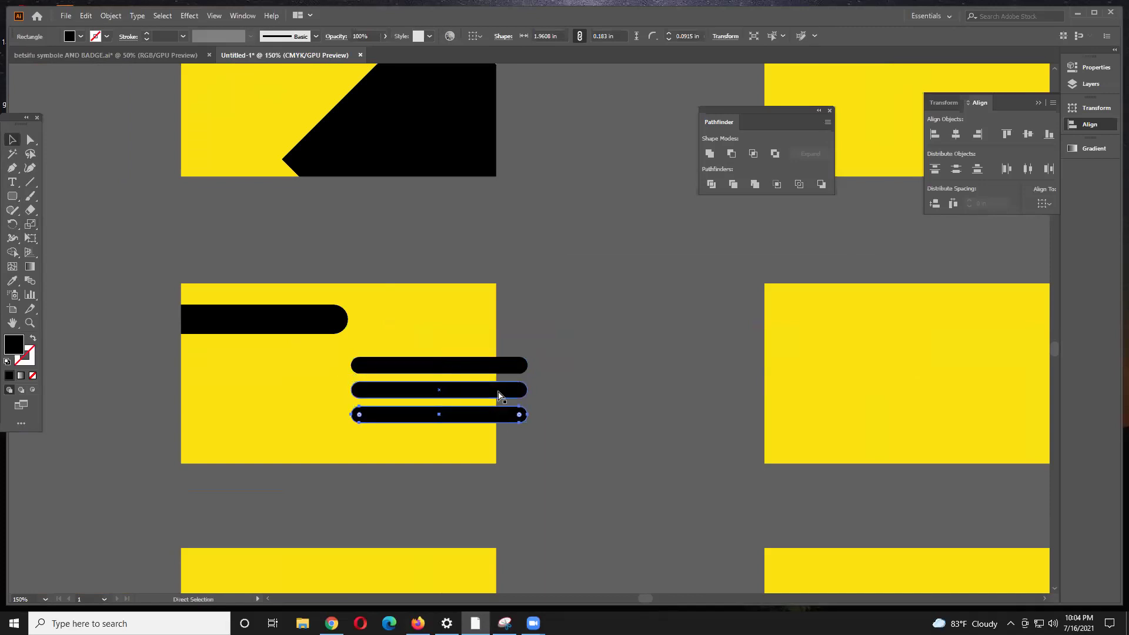
{"action": "key", "text": "ctrl+d"}
{"action": "left_click", "coordinate": [540, 461]}
Step: Divide the third rectangle with its four thin rounded bars and ungroup the resulting pieces
{"action": "left_click_drag", "start_coordinate": [417, 359], "coordinate": [418, 359]}
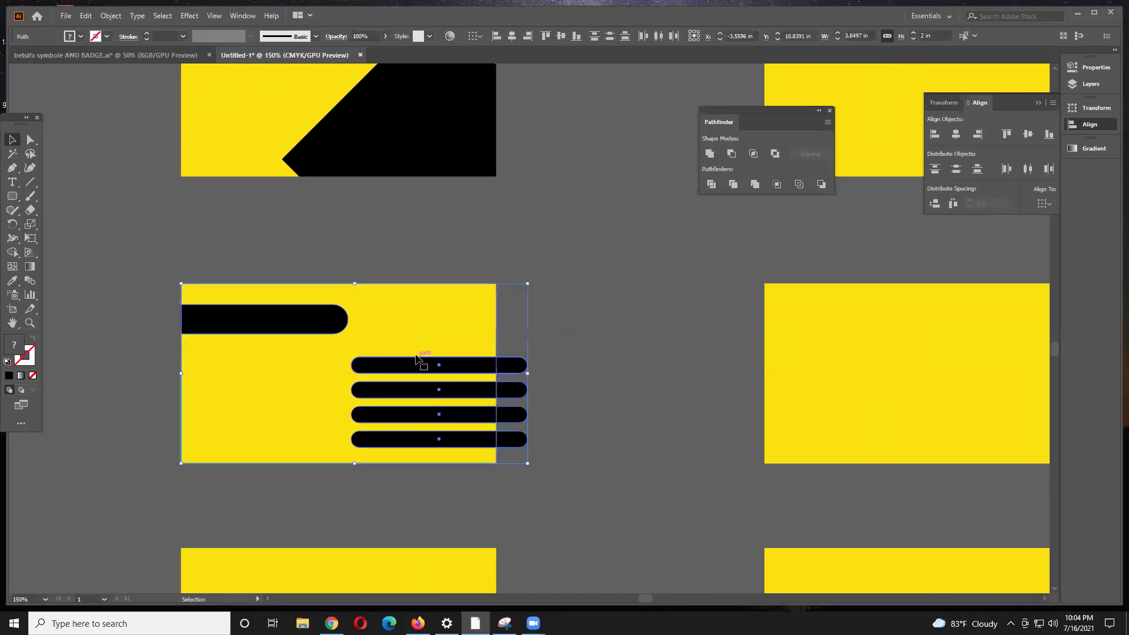
{"action": "left_click", "coordinate": [717, 189]}
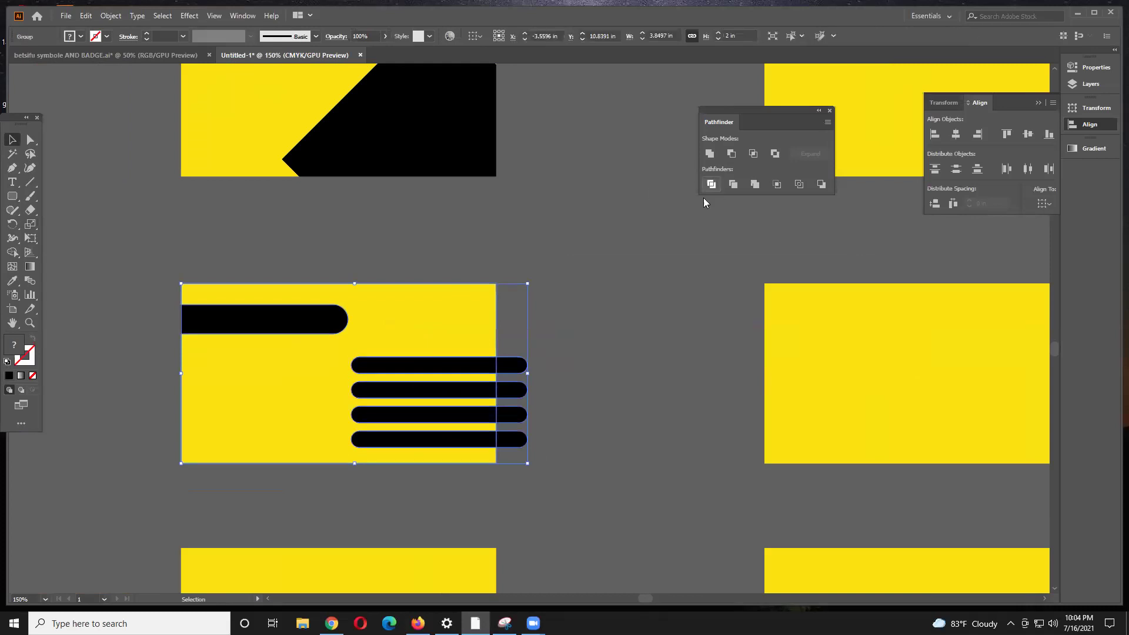
{"action": "right_click", "coordinate": [448, 379]}
{"action": "left_click", "coordinate": [493, 482]}
{"action": "left_click", "coordinate": [536, 389]}
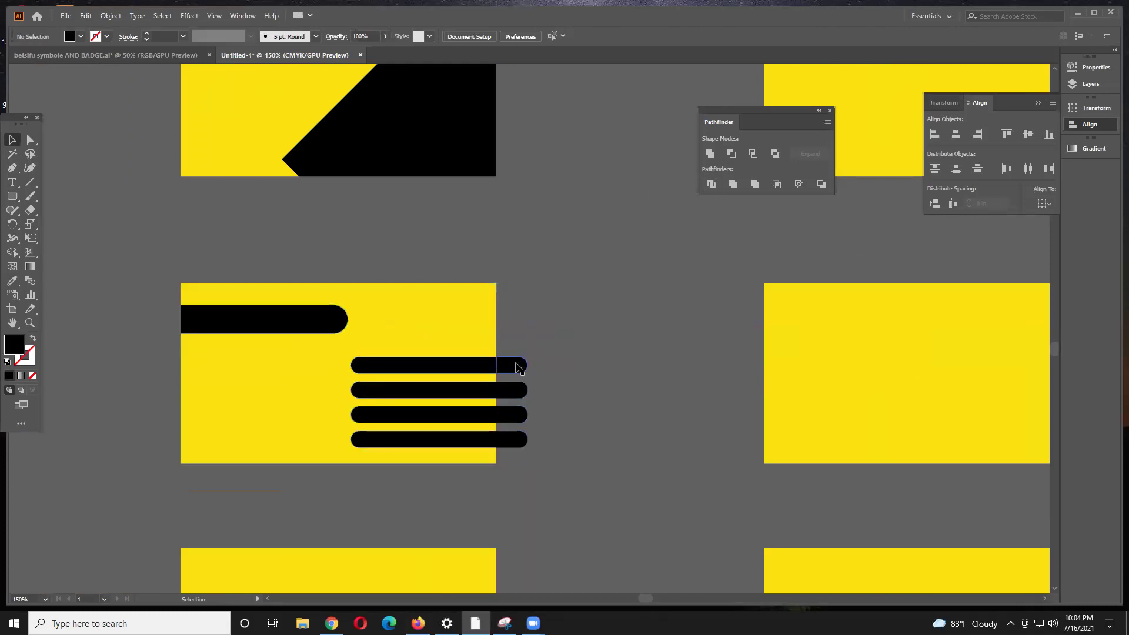
Step: Pull the bar ends beyond the third rectangle's right edge away from it and delete them
{"action": "left_click_drag", "start_coordinate": [516, 367], "coordinate": [558, 359]}
{"action": "left_click_drag", "start_coordinate": [513, 415], "coordinate": [546, 393]}
{"action": "left_click_drag", "start_coordinate": [515, 440], "coordinate": [540, 440]}
{"action": "left_click_drag", "start_coordinate": [535, 305], "coordinate": [576, 455]}
{"action": "key", "text": "Delete"}
Step: Draw a black square about 0.64 in wide in the lower-left area of the first column's third rectangle
{"action": "key", "text": "ctrl+minus"}
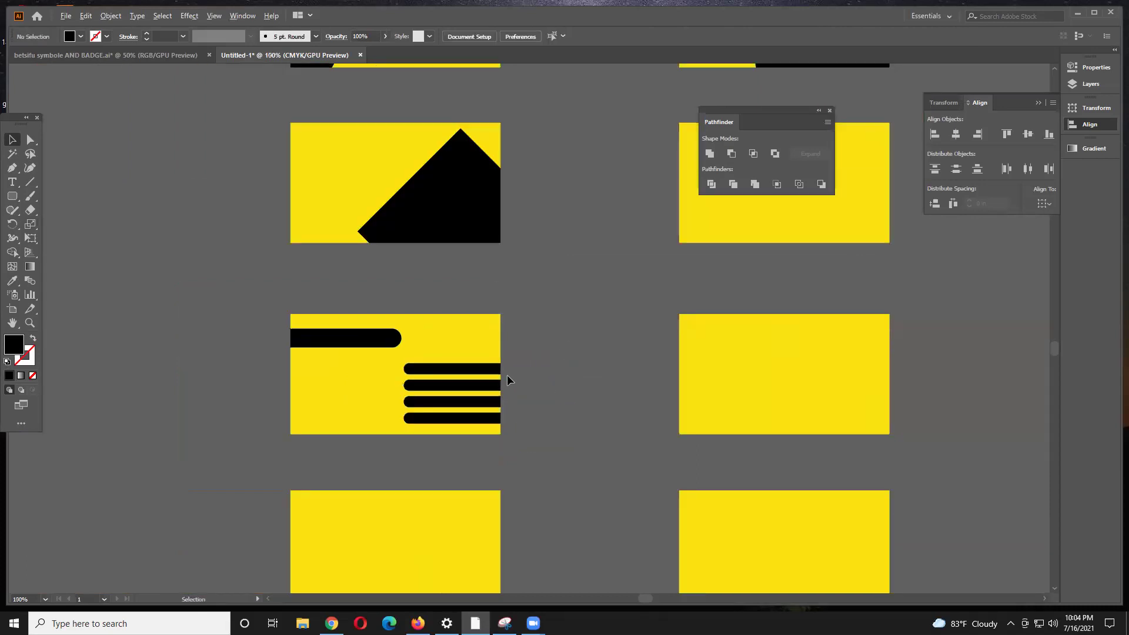
{"action": "left_click", "coordinate": [319, 314]}
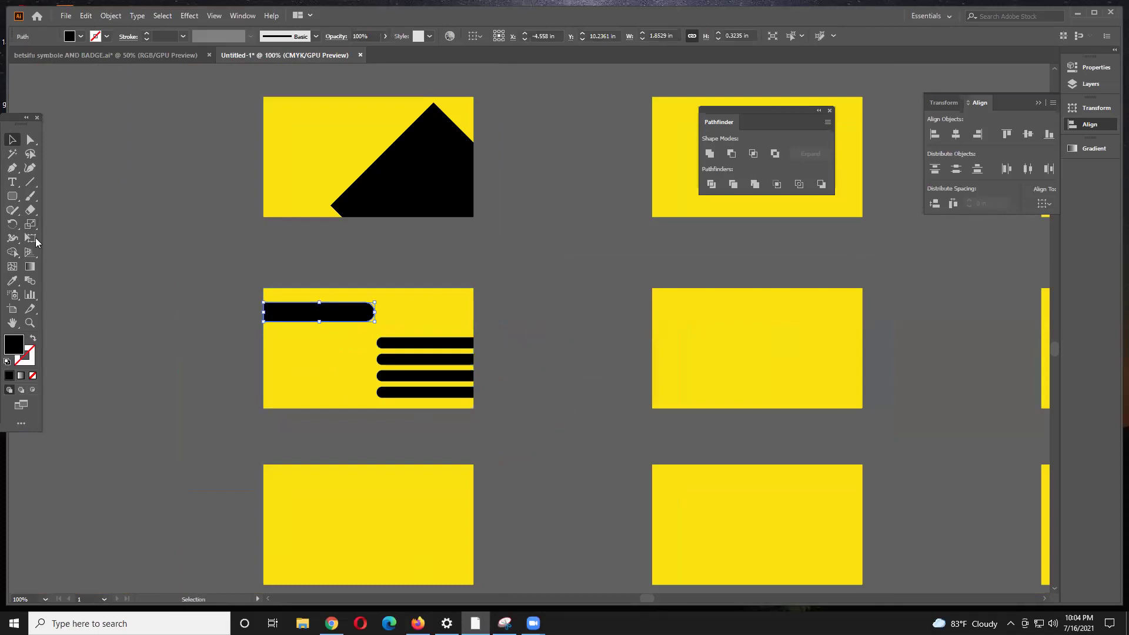
{"action": "left_click_drag", "start_coordinate": [12, 196], "coordinate": [46, 198]}
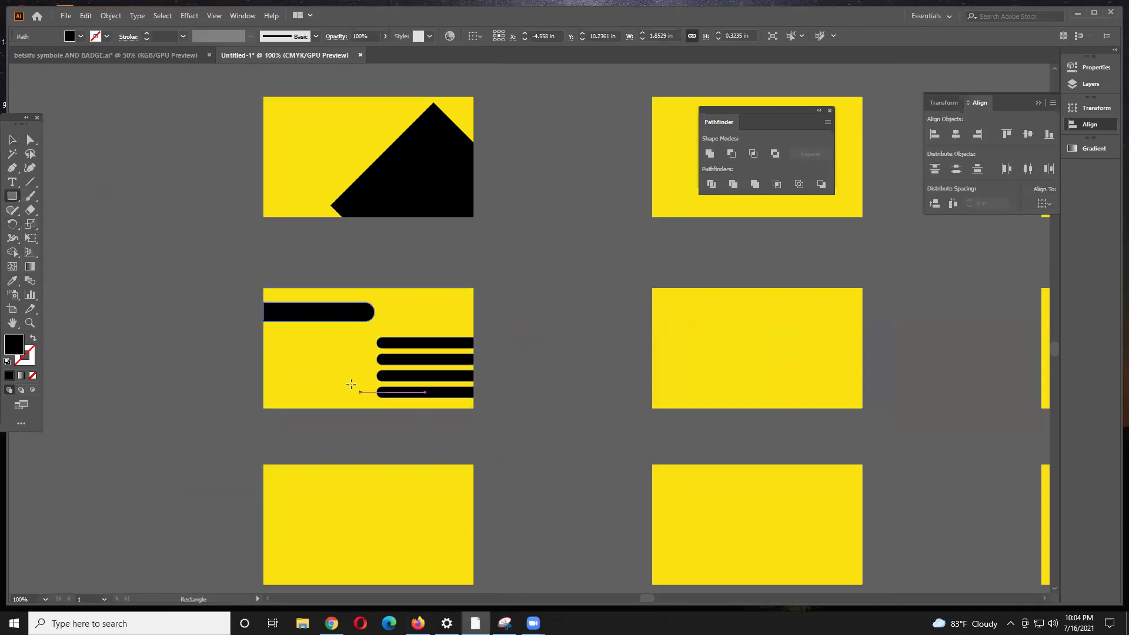
{"action": "mouse_move", "coordinate": [302, 354]}
{"action": "left_mouse_down"}
{"action": "mouse_move", "coordinate": [348, 398]}
{"action": "mouse_move", "coordinate": [301, 385]}
{"action": "left_mouse_up"}
{"action": "left_click", "coordinate": [11, 140]}
{"action": "left_click", "coordinate": [251, 402]}
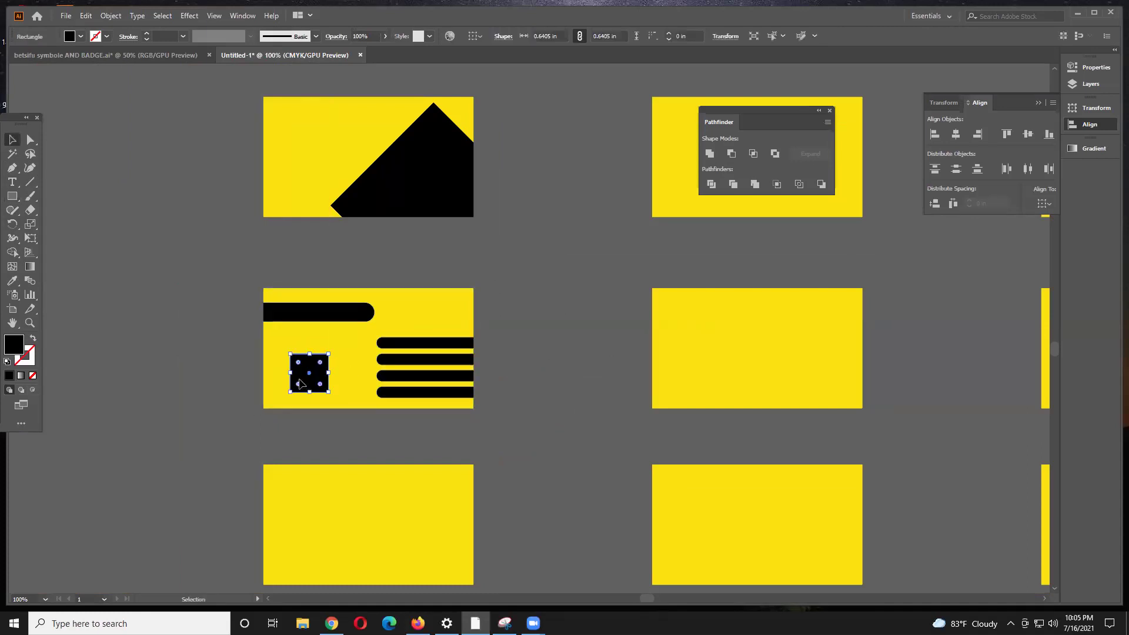
Step: Try to increase the height of the third rectangle's thick upper bar to about 0.37 in
{"action": "left_click", "coordinate": [339, 306]}
{"action": "left_click_drag", "start_coordinate": [319, 325], "coordinate": [319, 327]}
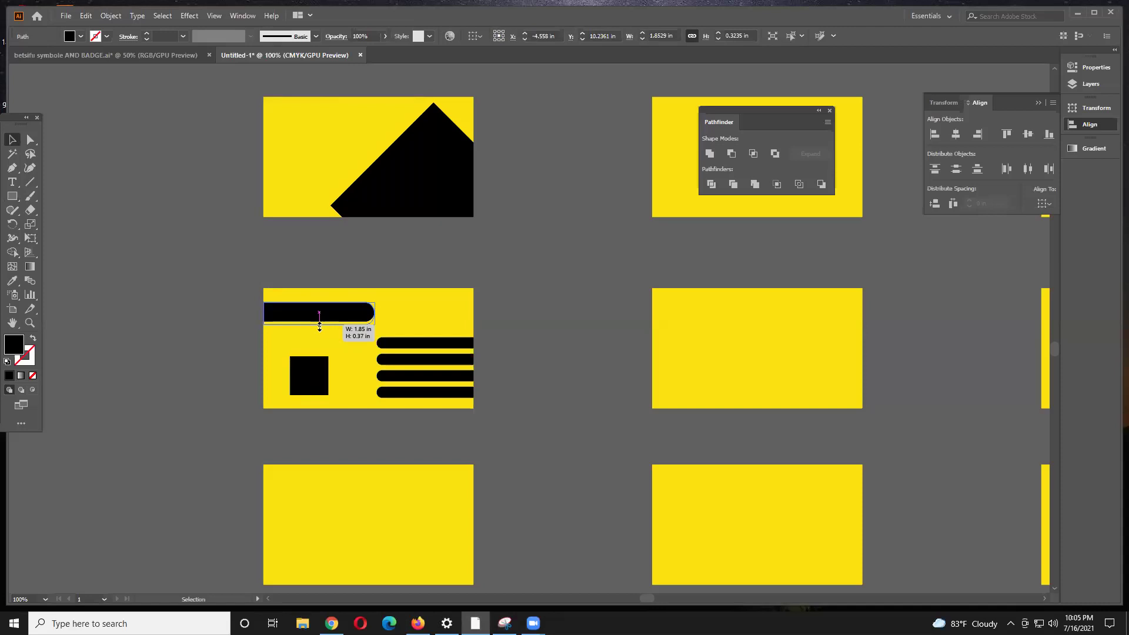
{"action": "left_click", "coordinate": [159, 326]}
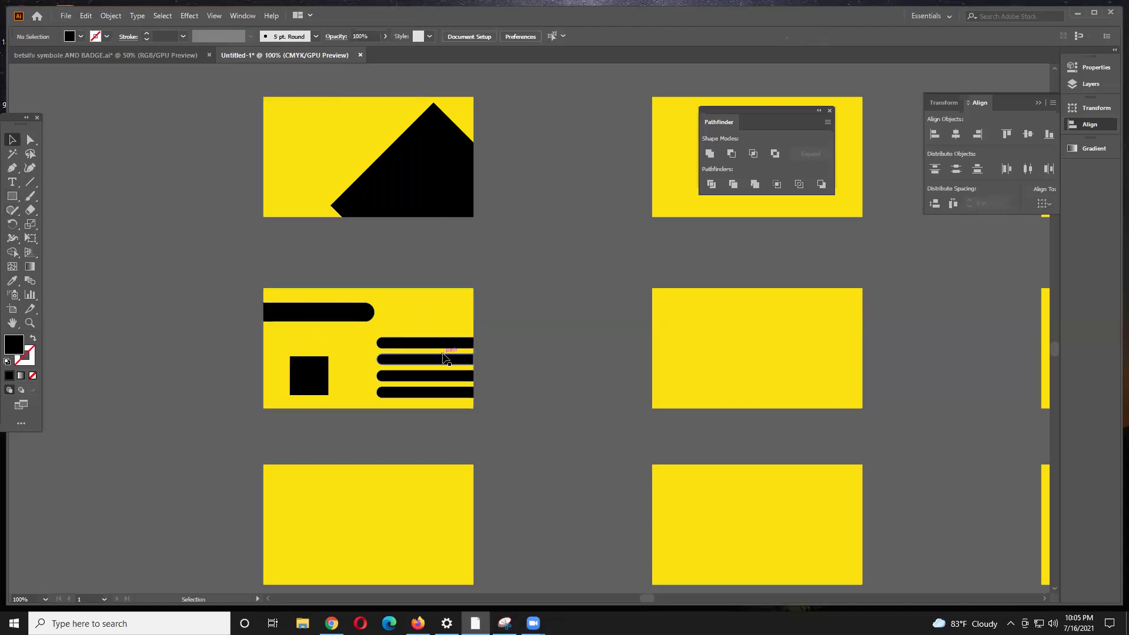
Step: Draw a black rounded square about 1.75 in wide left of the first column's rectangles and rotate it 45° into a diamond
{"action": "scroll", "coordinate": [355, 400], "scroll_direction": "down", "scroll_amount": 3}
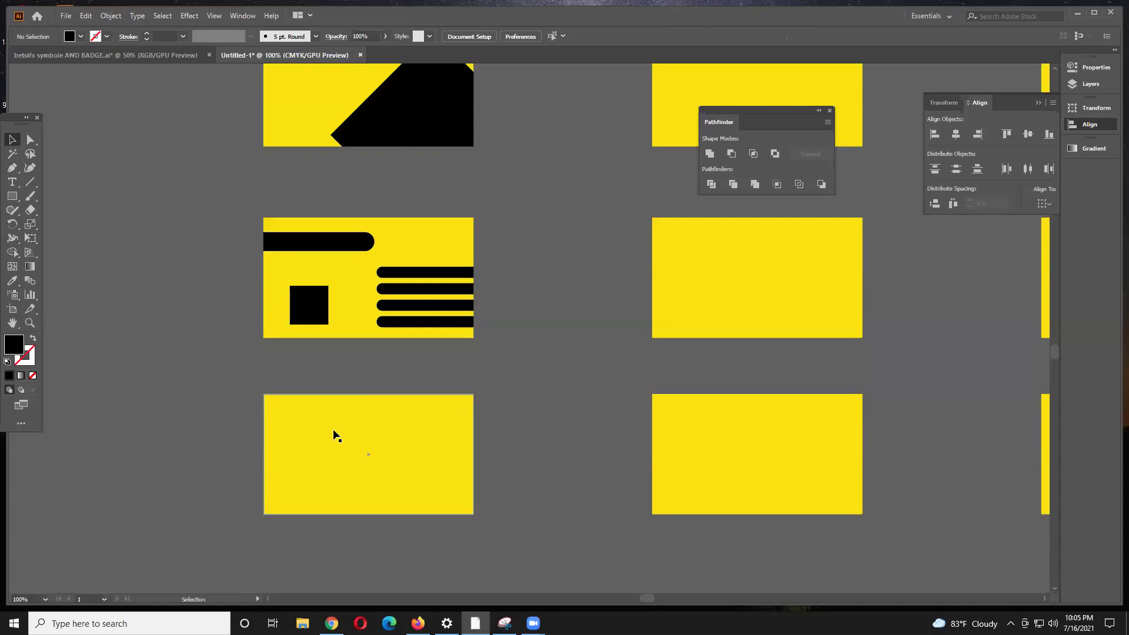
{"action": "left_click_drag", "start_coordinate": [12, 195], "coordinate": [56, 210]}
{"action": "left_click_drag", "start_coordinate": [96, 310], "coordinate": [167, 430]}
{"action": "key", "text": "v"}
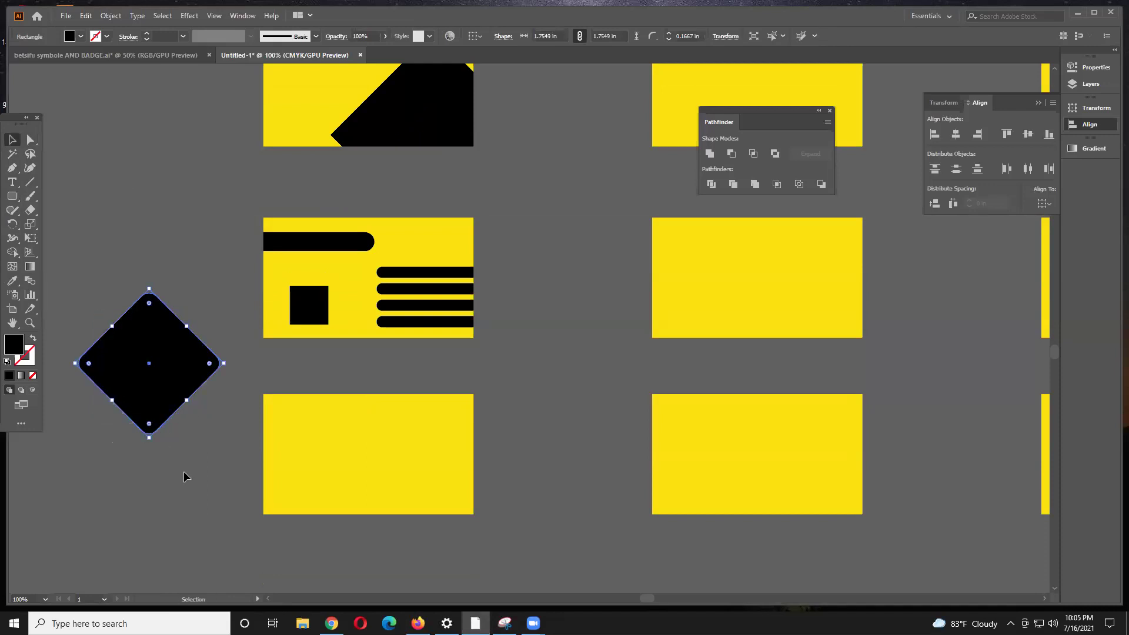
Step: Move the black diamond over the lower-left corner of the first column's fourth rectangle and divide the two shapes
{"action": "left_click", "coordinate": [184, 471]}
{"action": "left_click_drag", "start_coordinate": [197, 393], "coordinate": [294, 504]}
{"action": "left_click_drag", "start_coordinate": [321, 542], "coordinate": [267, 471]}
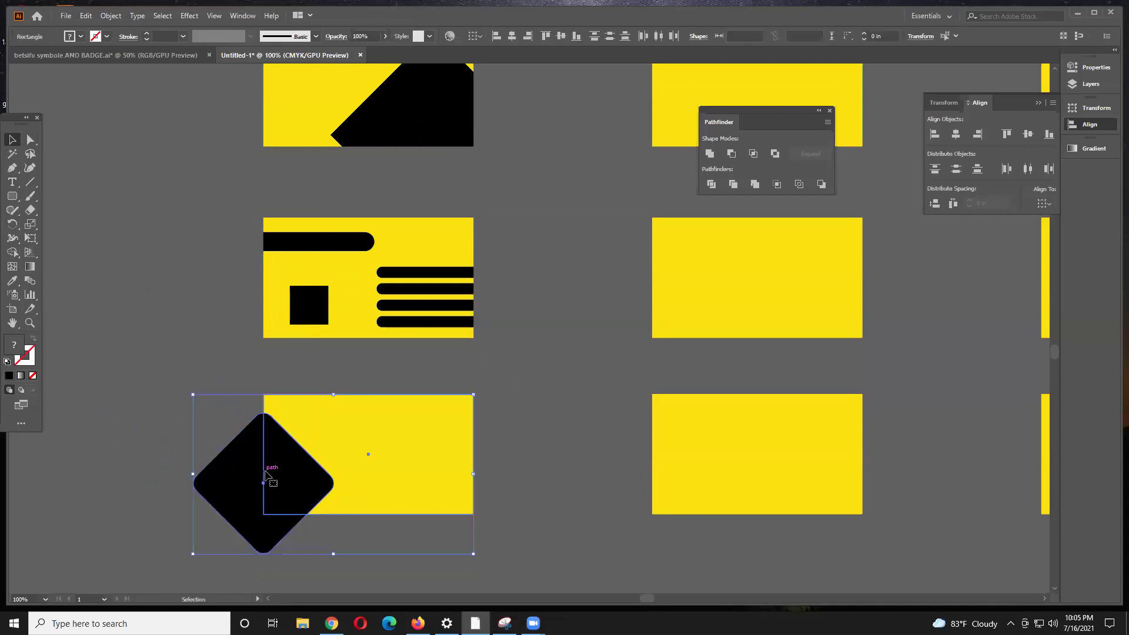
{"action": "left_click", "coordinate": [713, 184]}
Step: Ungroup the divided diamond and rectangle and delete the diamond part outside the card
{"action": "right_click", "coordinate": [270, 496]}
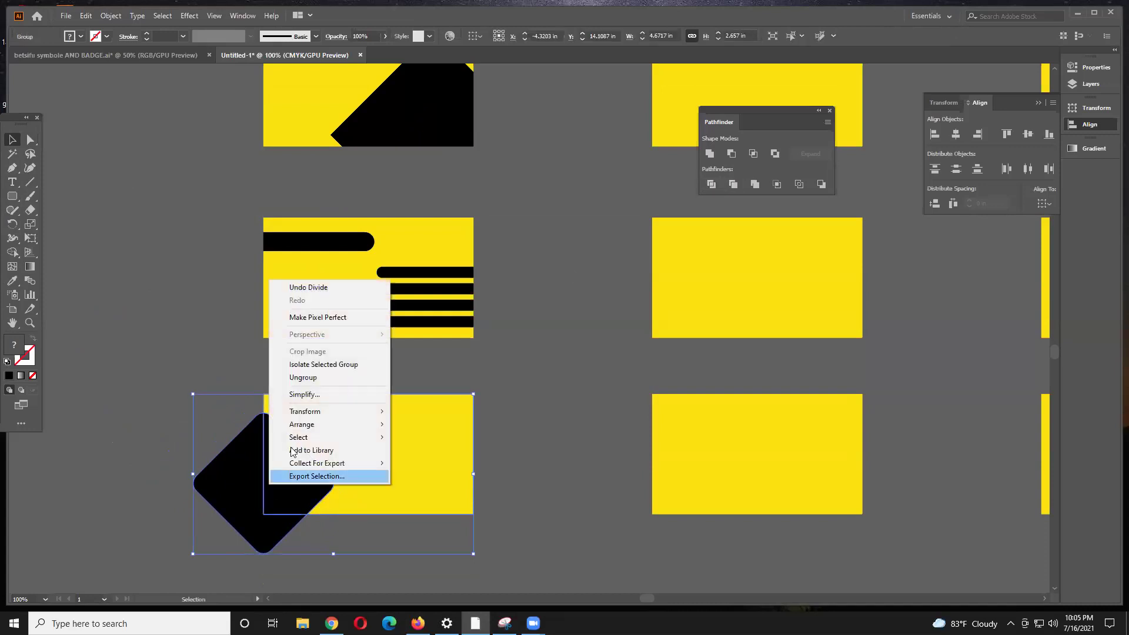
{"action": "left_click", "coordinate": [389, 378]}
{"action": "left_click", "coordinate": [388, 374]}
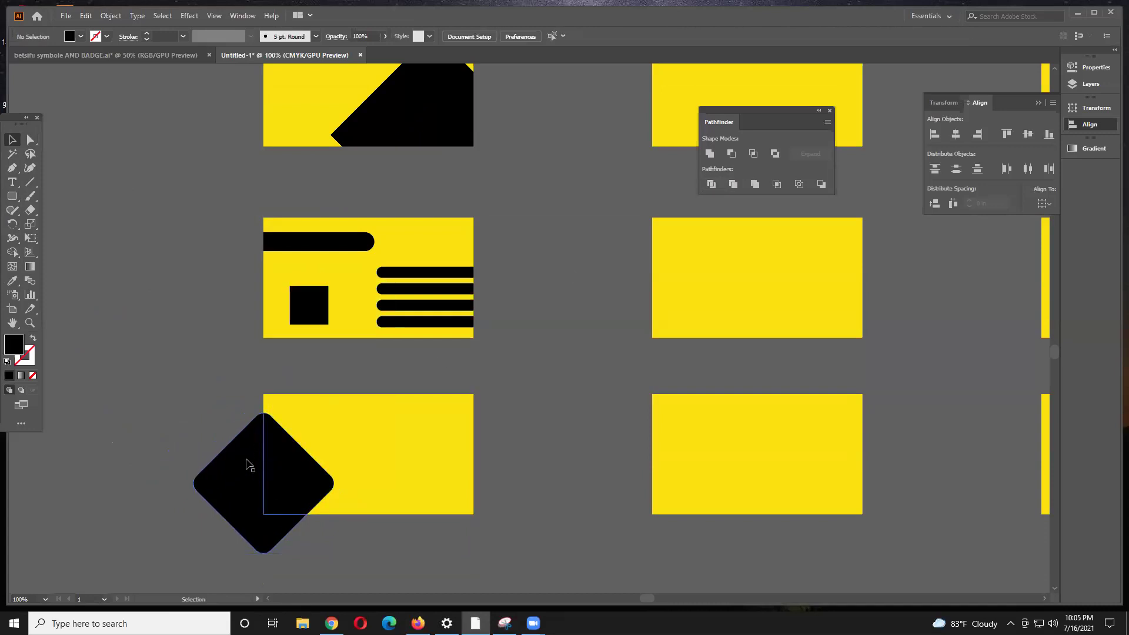
{"action": "left_click_drag", "start_coordinate": [245, 460], "coordinate": [149, 460]}
{"action": "key", "text": "Delete"}
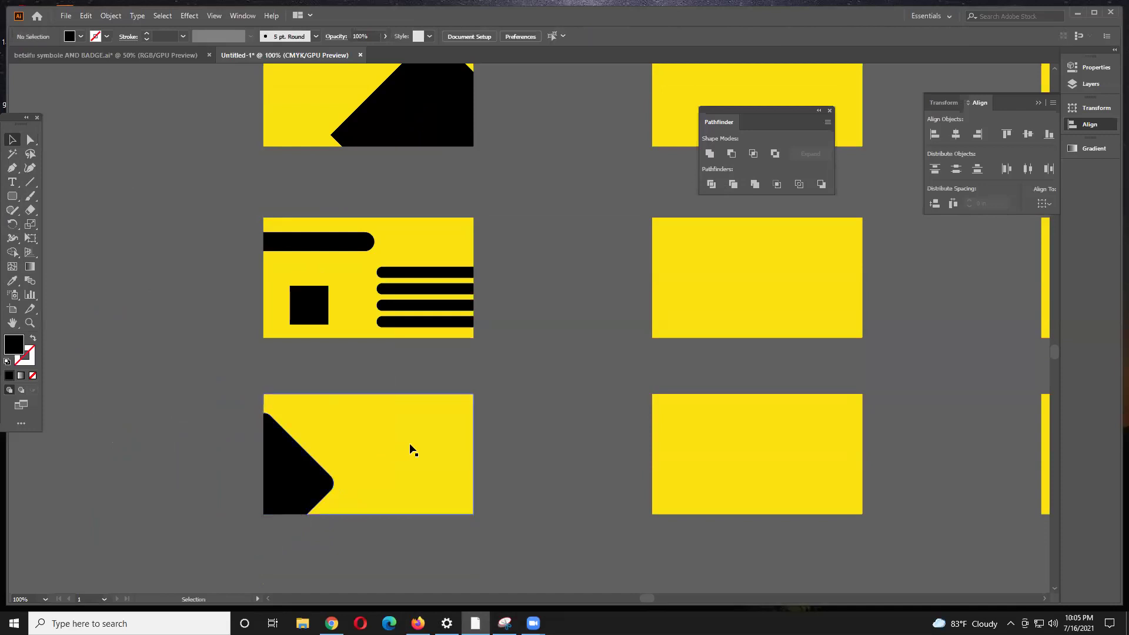
Step: Draw a tilted black pentagon about 2.9 in tall between the first and second columns
{"action": "scroll", "coordinate": [411, 445], "scroll_direction": "down", "scroll_amount": 1}
{"action": "left_click_drag", "start_coordinate": [380, 405], "coordinate": [227, 466]}
{"action": "left_click_drag", "start_coordinate": [311, 442], "coordinate": [214, 436]}
{"action": "left_click", "coordinate": [13, 197]}
{"action": "right_click", "coordinate": [12, 202]}
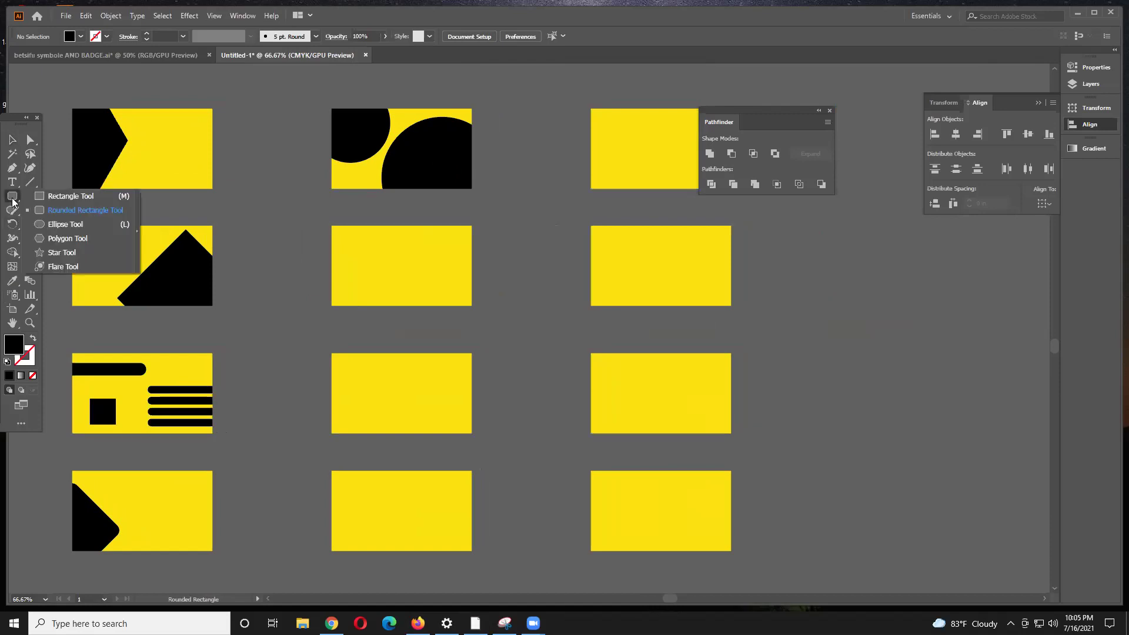
{"action": "left_click", "coordinate": [69, 236]}
{"action": "left_click_drag", "start_coordinate": [252, 310], "coordinate": [267, 371]}
{"action": "key", "text": "Up"}
{"action": "key", "text": "Down"}
{"action": "key", "text": "Down"}
{"action": "key", "text": "v"}
{"action": "left_click", "coordinate": [207, 228]}
Step: Move the pentagon over the left edge of the second column's second rectangle and shift that rectangle slightly to the right
{"action": "left_click_drag", "start_coordinate": [231, 324], "coordinate": [322, 282]}
{"action": "left_click_drag", "start_coordinate": [449, 338], "coordinate": [369, 290]}
{"action": "left_click", "coordinate": [491, 301]}
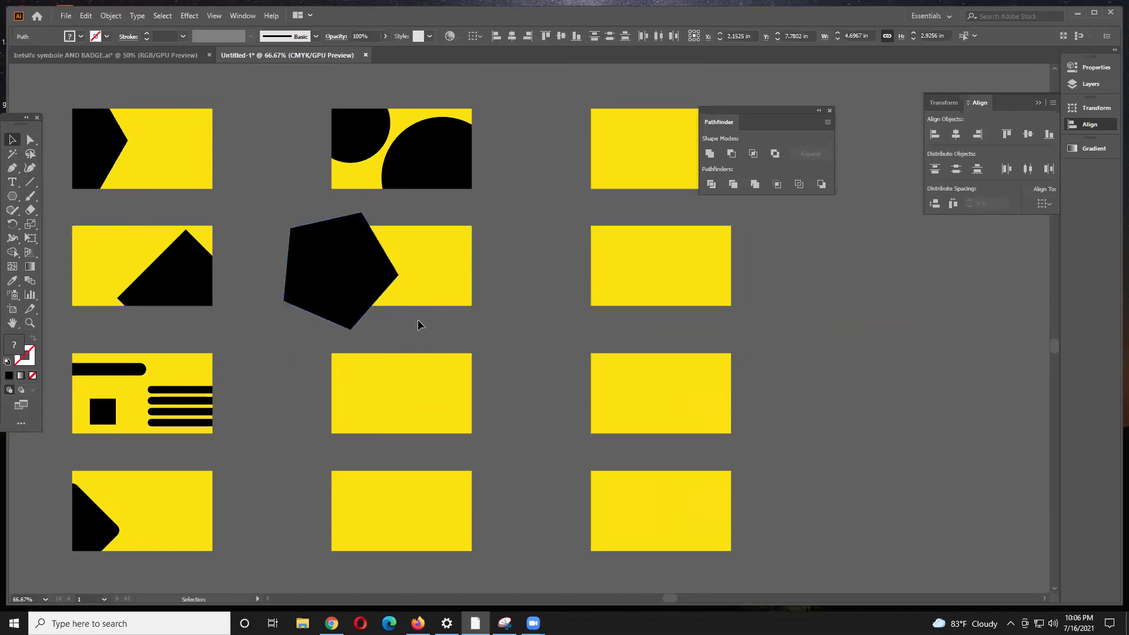
{"action": "left_click", "coordinate": [420, 292]}
{"action": "left_click", "coordinate": [434, 316]}
{"action": "left_click", "coordinate": [426, 301]}
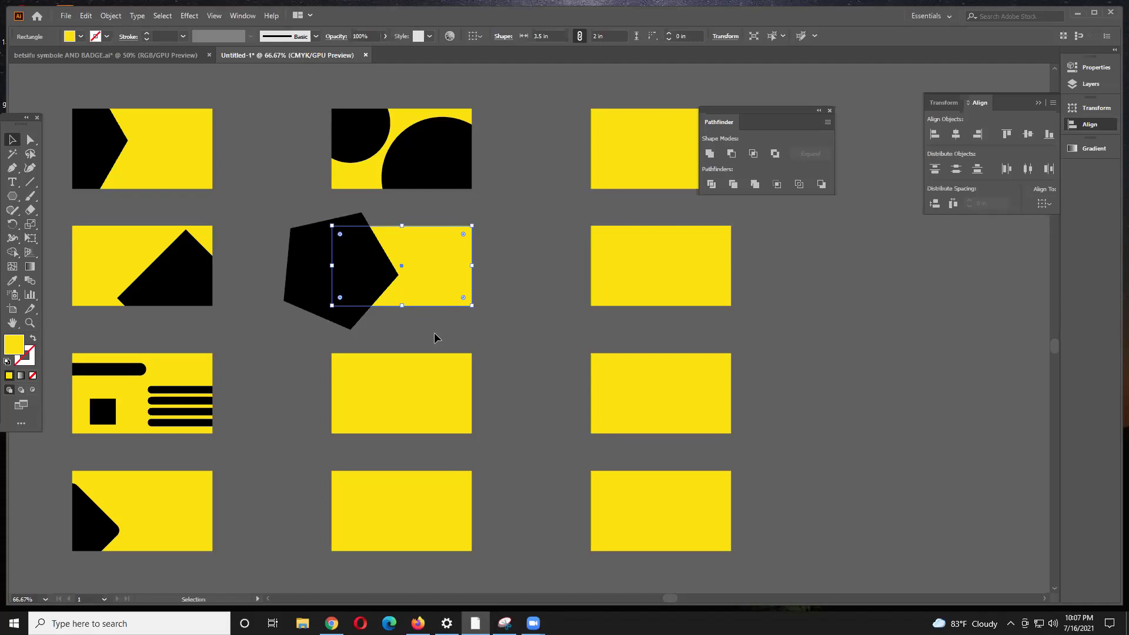
{"action": "left_click_drag", "start_coordinate": [457, 289], "coordinate": [425, 281]}
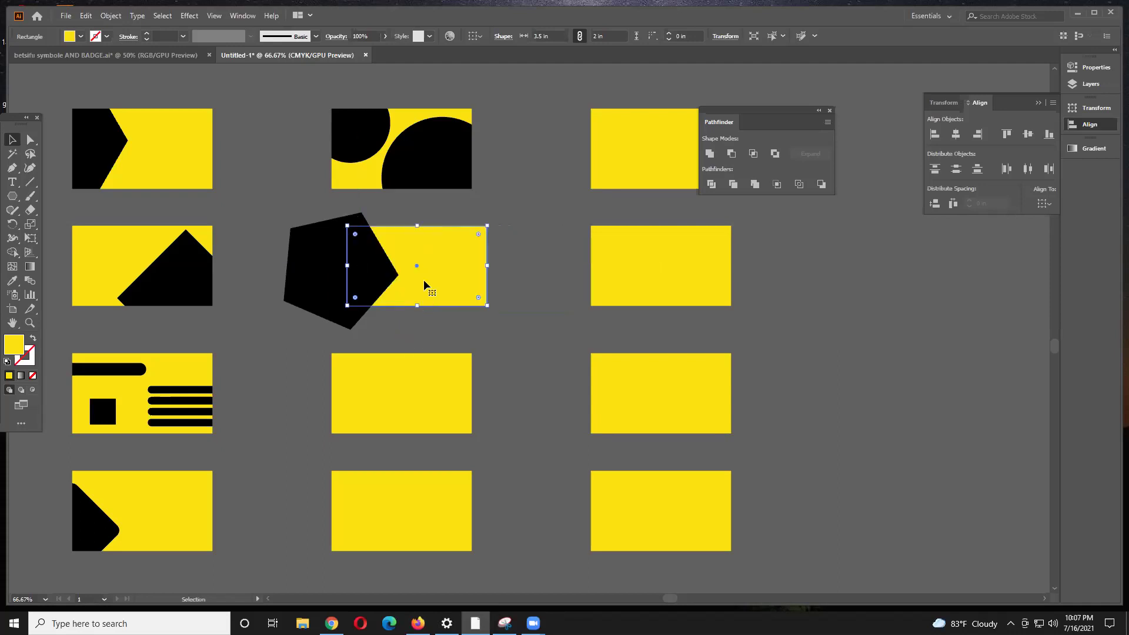
Step: Divide the second column's second rectangle with the overlapping pentagon and move the resulting group slightly up and to the right
{"action": "left_click_drag", "start_coordinate": [375, 321], "coordinate": [350, 283]}
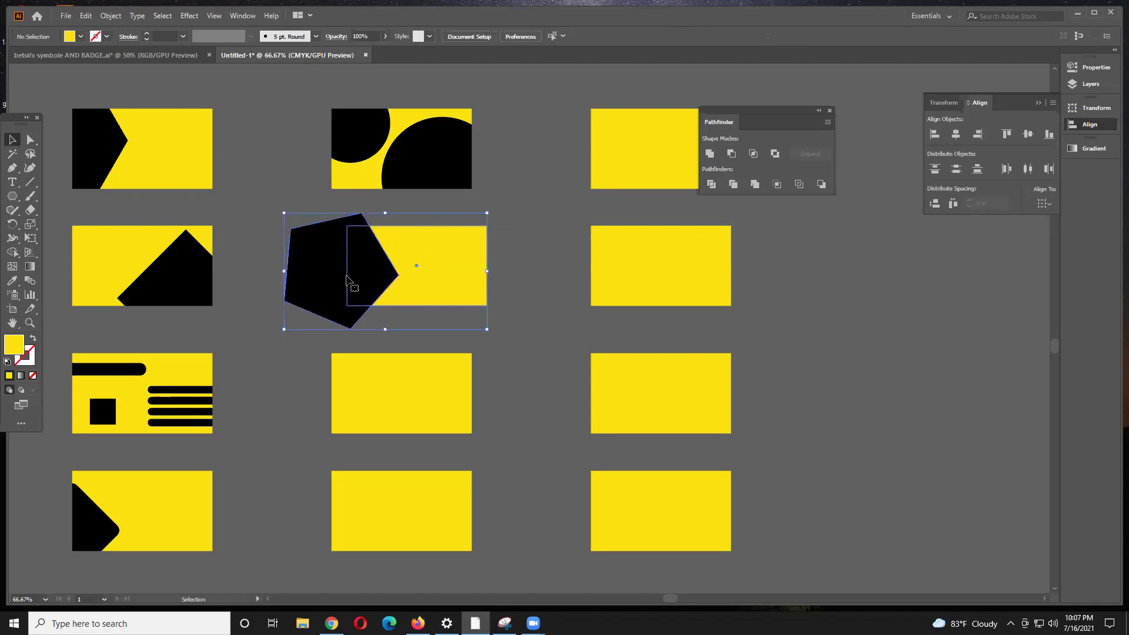
{"action": "left_click_drag", "start_coordinate": [727, 111], "coordinate": [647, 116]}
{"action": "left_click", "coordinate": [632, 188]}
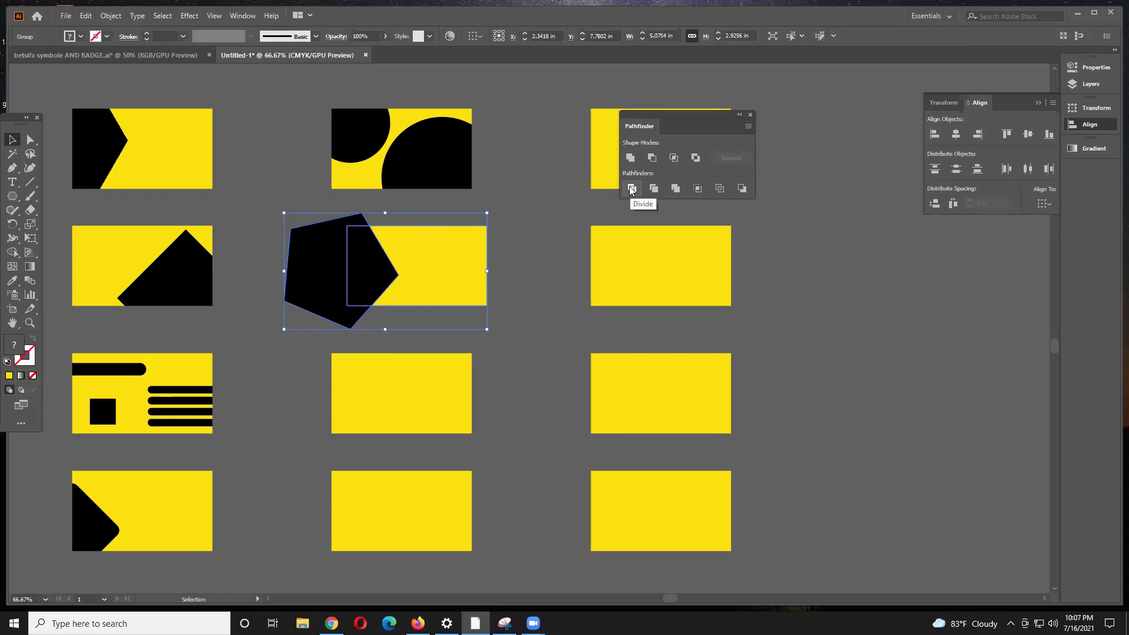
{"action": "left_click", "coordinate": [564, 227]}
{"action": "left_click_drag", "start_coordinate": [484, 259], "coordinate": [515, 248]}
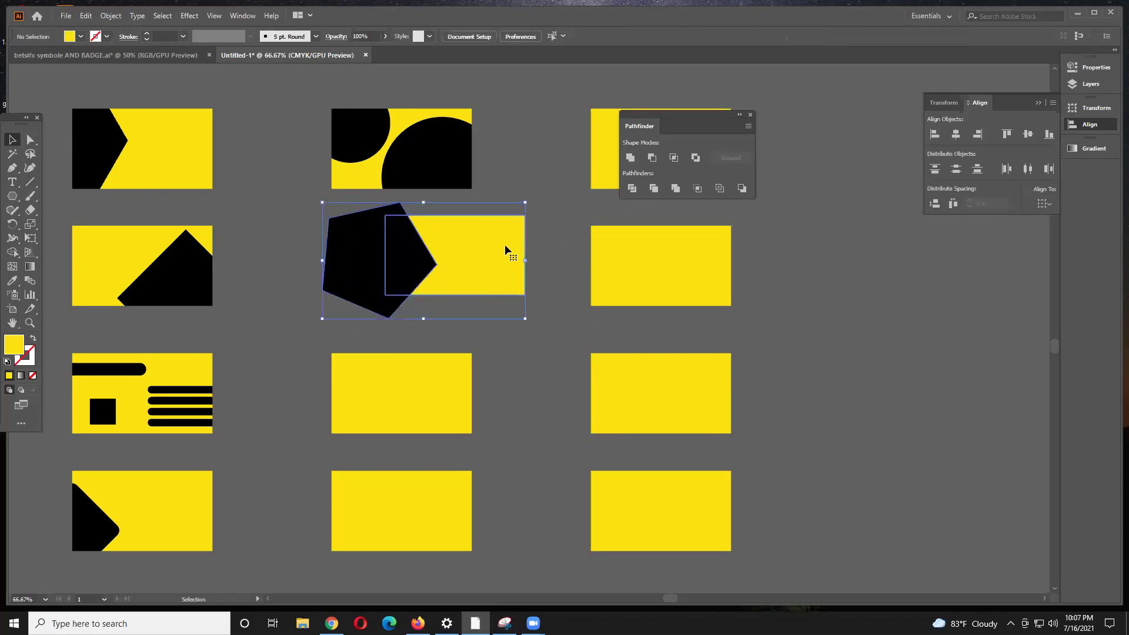
{"action": "left_click_drag", "start_coordinate": [433, 266], "coordinate": [418, 269]}
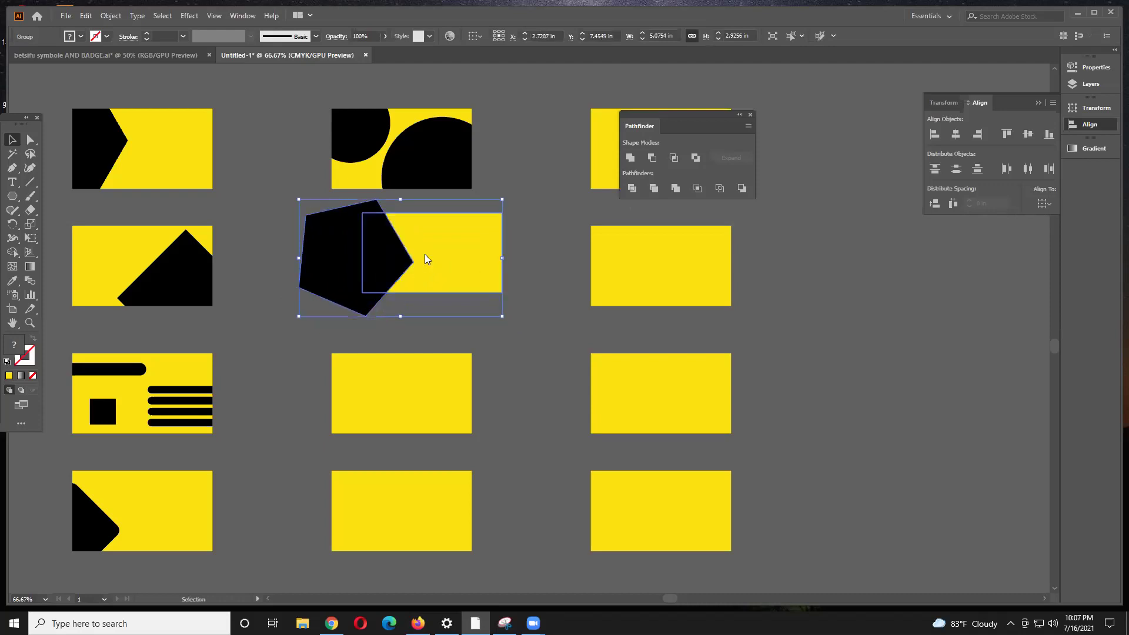
Step: Ungroup the divided pentagon card and delete the pentagon part outside its left edge
{"action": "right_click", "coordinate": [424, 255]}
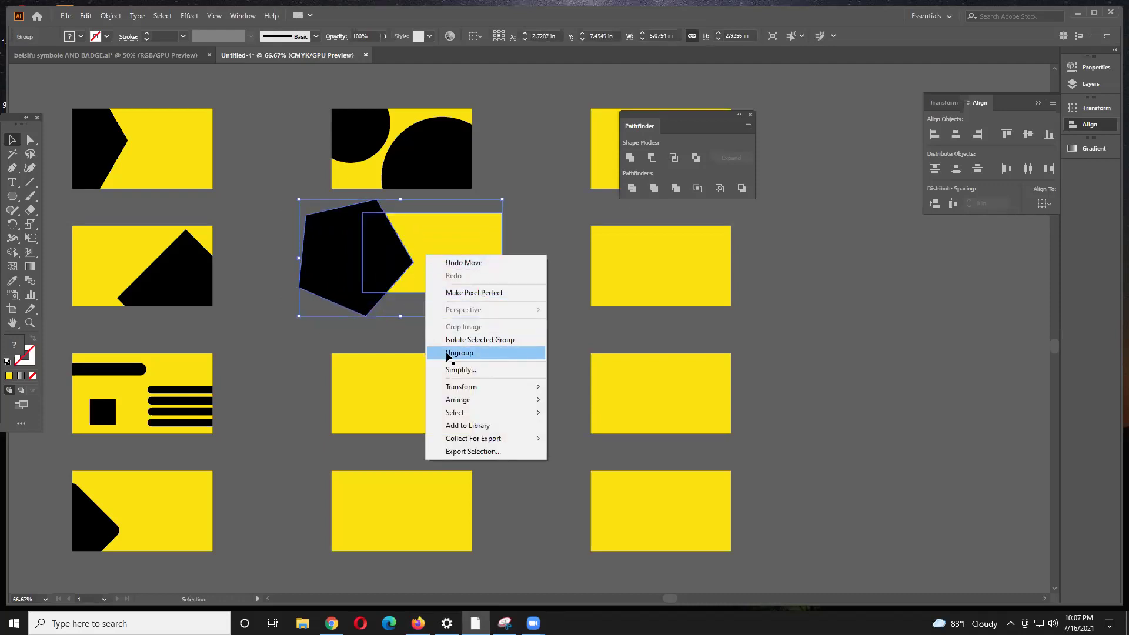
{"action": "left_click", "coordinate": [448, 353]}
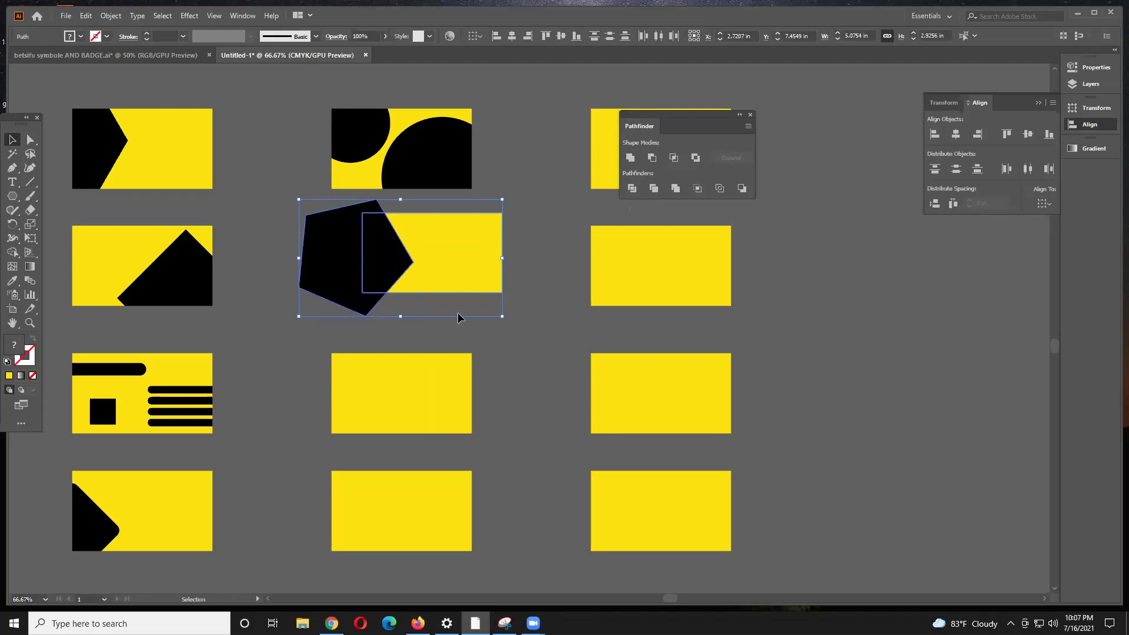
{"action": "left_click", "coordinate": [517, 265]}
{"action": "left_click", "coordinate": [347, 247]}
{"action": "left_click_drag", "start_coordinate": [347, 247], "coordinate": [295, 269]}
{"action": "key", "text": "Delete"}
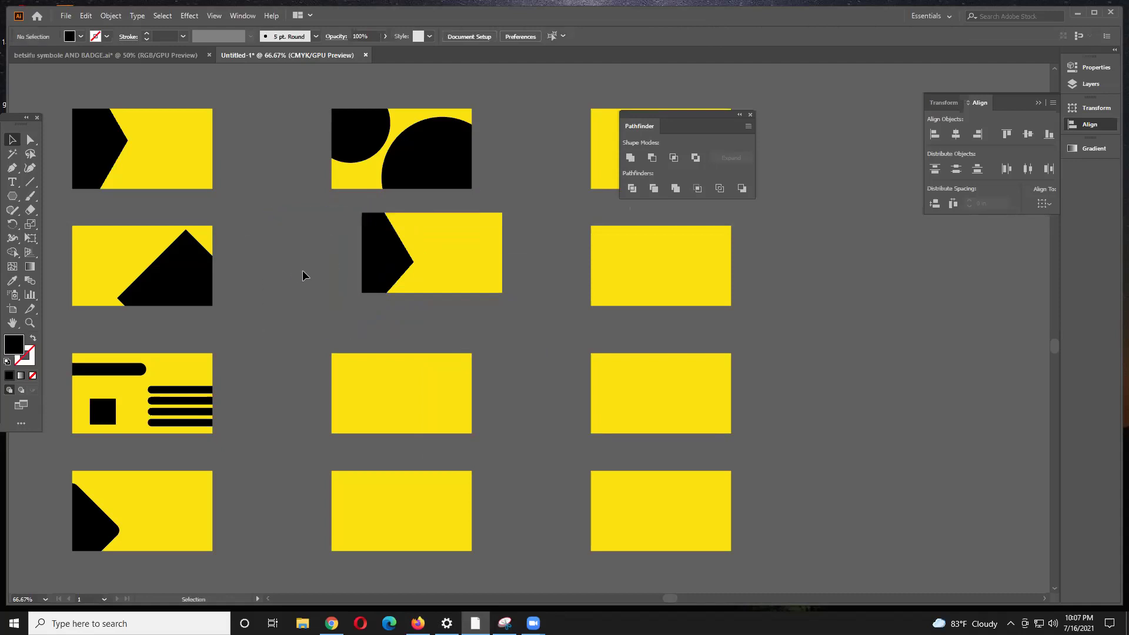
Step: Draw a tilted black five-pointed star about 2.4 in wide over the lower-left corner of the second column's third rectangle and stretch it slightly wider
{"action": "scroll", "coordinate": [398, 219], "scroll_direction": "down", "scroll_amount": 1}
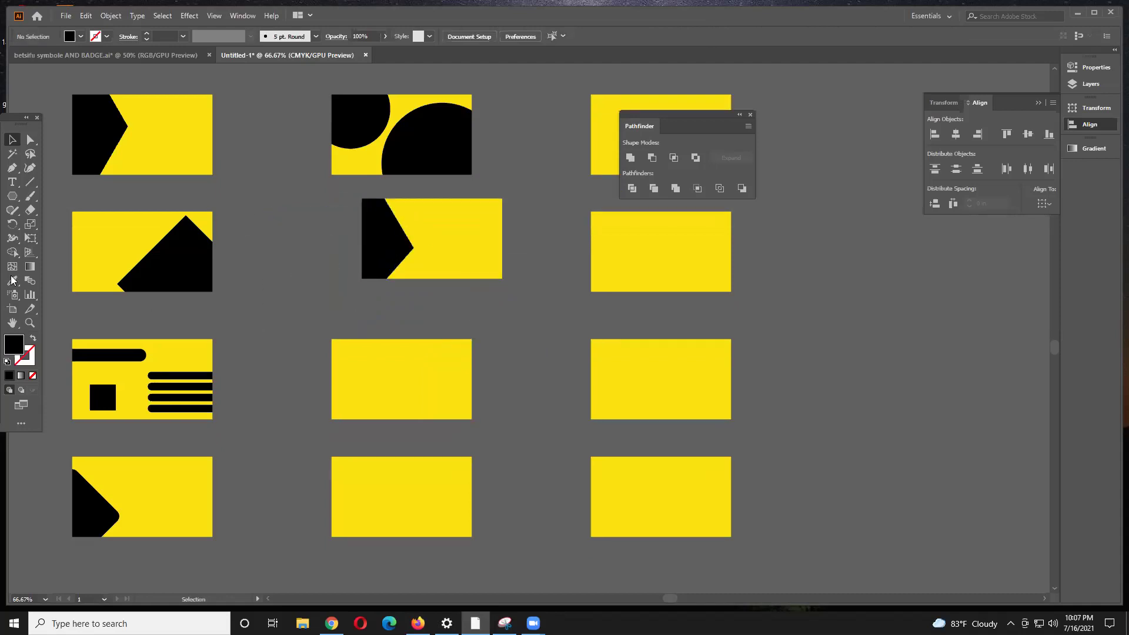
{"action": "left_click", "coordinate": [12, 198]}
{"action": "left_click_drag", "start_coordinate": [12, 198], "coordinate": [48, 253]}
{"action": "left_click_drag", "start_coordinate": [562, 318], "coordinate": [579, 372]}
{"action": "key", "text": "v"}
{"action": "left_click", "coordinate": [508, 390]}
{"action": "left_click_drag", "start_coordinate": [565, 331], "coordinate": [339, 414]}
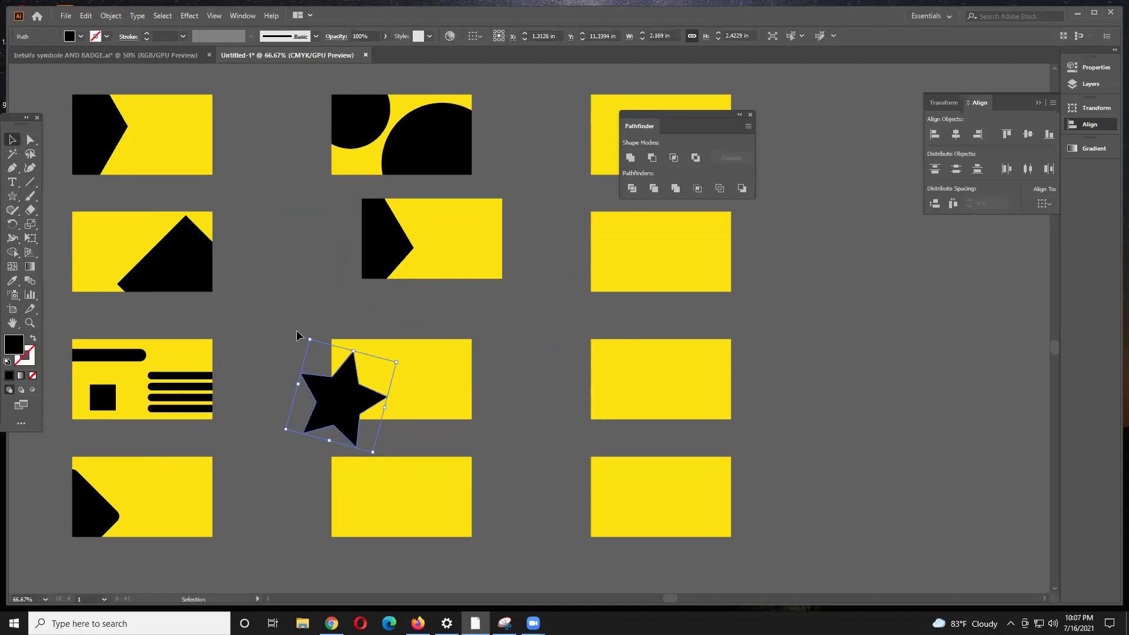
{"action": "left_click_drag", "start_coordinate": [298, 383], "coordinate": [289, 383]}
Step: Select the star together with the second column's third rectangle and divide the two shapes
{"action": "left_click_drag", "start_coordinate": [305, 321], "coordinate": [368, 392]}
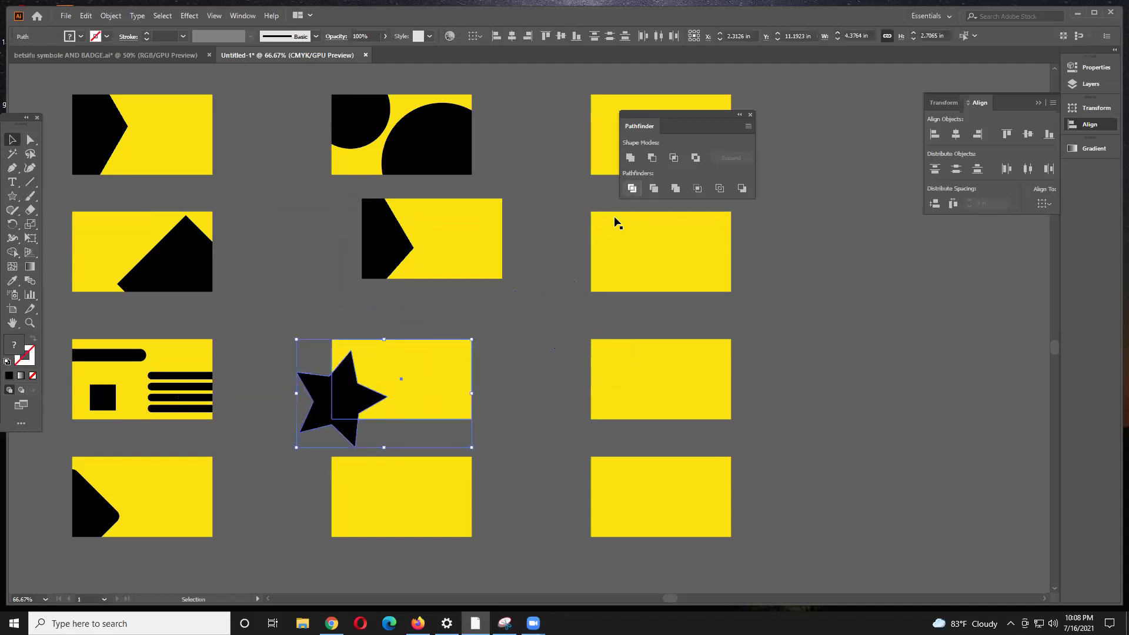
{"action": "left_click", "coordinate": [341, 321]}
{"action": "left_click_drag", "start_coordinate": [304, 321], "coordinate": [366, 384]}
{"action": "left_click", "coordinate": [630, 189]}
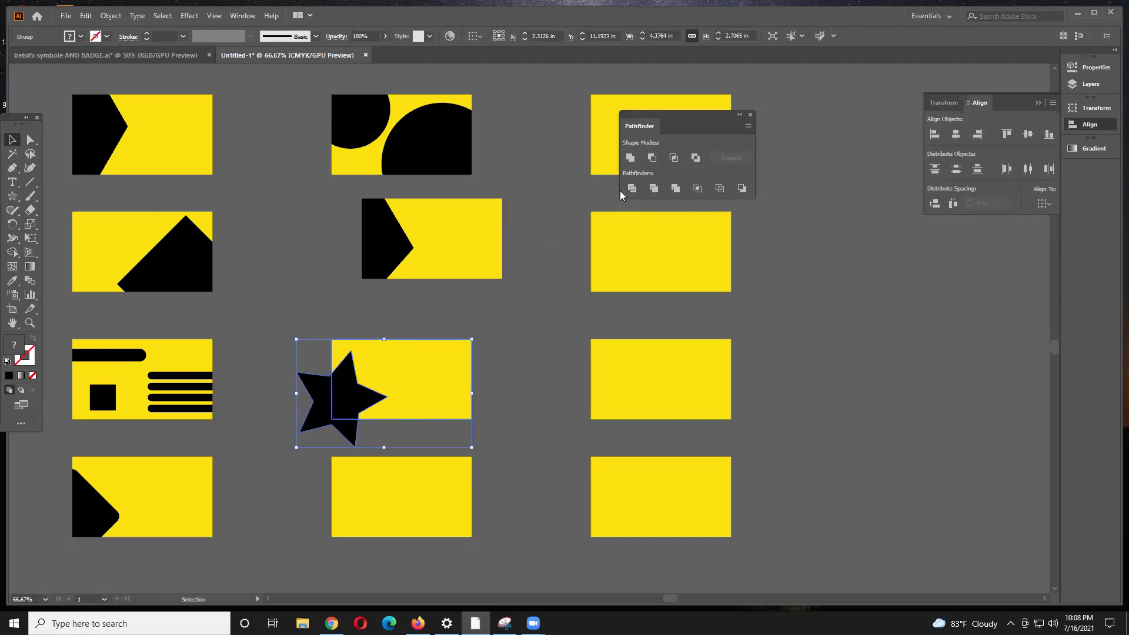
Step: Move the divided star card up toward the pentagon card and nudge the third column's third rectangle slightly down and to the right
{"action": "left_click_drag", "start_coordinate": [490, 261], "coordinate": [511, 270]}
{"action": "left_click", "coordinate": [476, 361]}
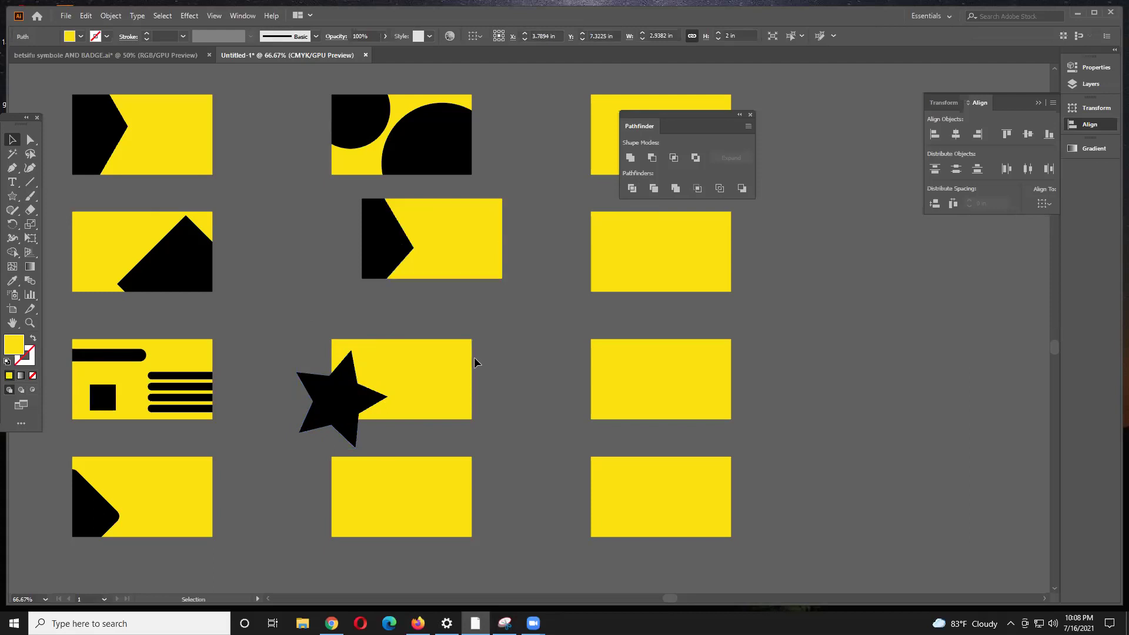
{"action": "mouse_move", "coordinate": [448, 370]}
{"action": "left_mouse_down"}
{"action": "mouse_move", "coordinate": [469, 354]}
{"action": "mouse_move", "coordinate": [419, 355]}
{"action": "mouse_move", "coordinate": [494, 356]}
{"action": "mouse_move", "coordinate": [441, 373]}
{"action": "mouse_move", "coordinate": [431, 365]}
{"action": "left_mouse_up"}
{"action": "mouse_move", "coordinate": [642, 371]}
{"action": "left_mouse_down"}
{"action": "mouse_move", "coordinate": [643, 351]}
{"action": "mouse_move", "coordinate": [647, 390]}
{"action": "mouse_move", "coordinate": [658, 373]}
{"action": "mouse_move", "coordinate": [646, 386]}
{"action": "left_mouse_up"}
Step: Ungroup the divided star card and delete the star part outside the rectangle
{"action": "mouse_move", "coordinate": [460, 363]}
{"action": "left_mouse_down"}
{"action": "mouse_move", "coordinate": [454, 378]}
{"action": "mouse_move", "coordinate": [447, 352]}
{"action": "left_mouse_up"}
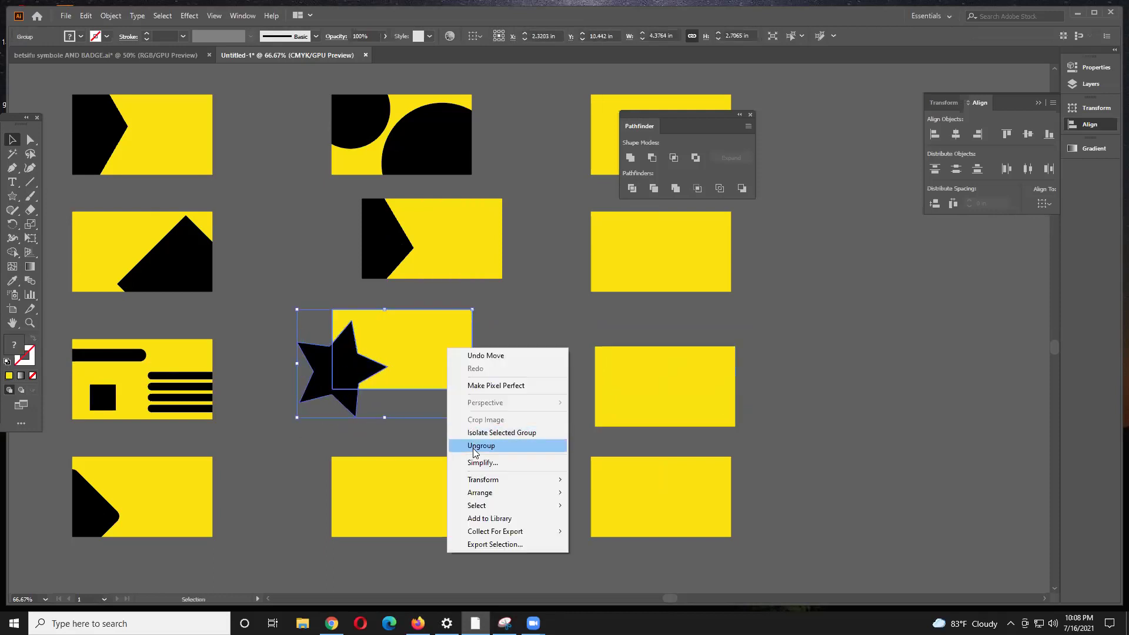
{"action": "left_click", "coordinate": [474, 447]}
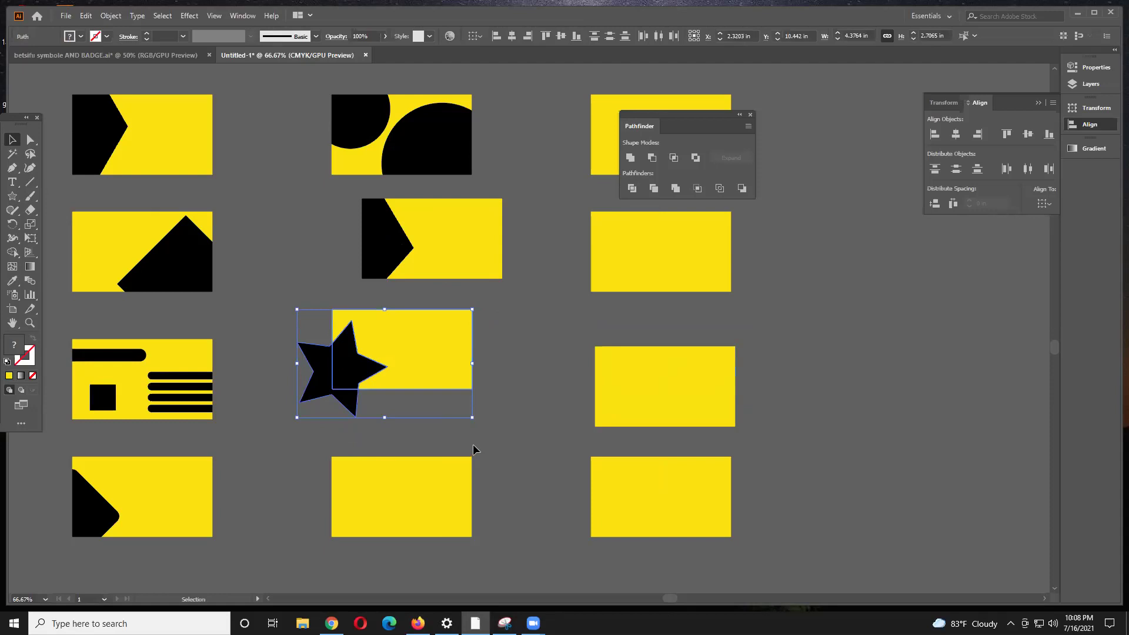
{"action": "left_click", "coordinate": [522, 332]}
{"action": "left_click_drag", "start_coordinate": [318, 367], "coordinate": [279, 385]}
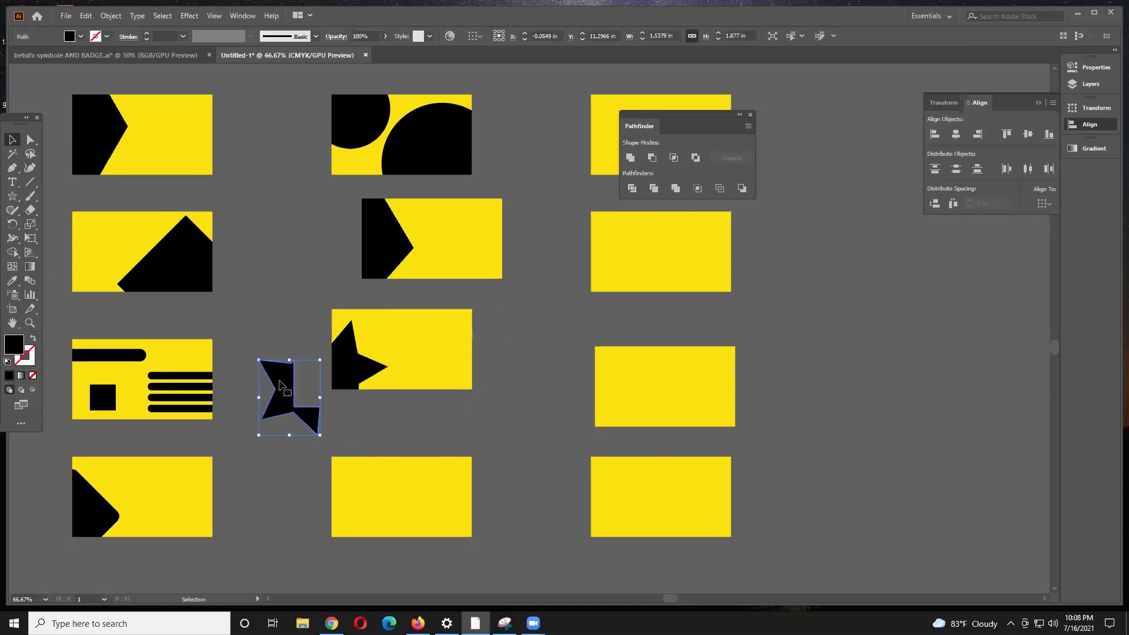
{"action": "key", "text": "Delete"}
Step: Draw a black rounded rectangle about 3.59 by 2.56 in over the lower-left area of the second column's fourth rectangle
{"action": "scroll", "coordinate": [434, 370], "scroll_direction": "down", "scroll_amount": 4}
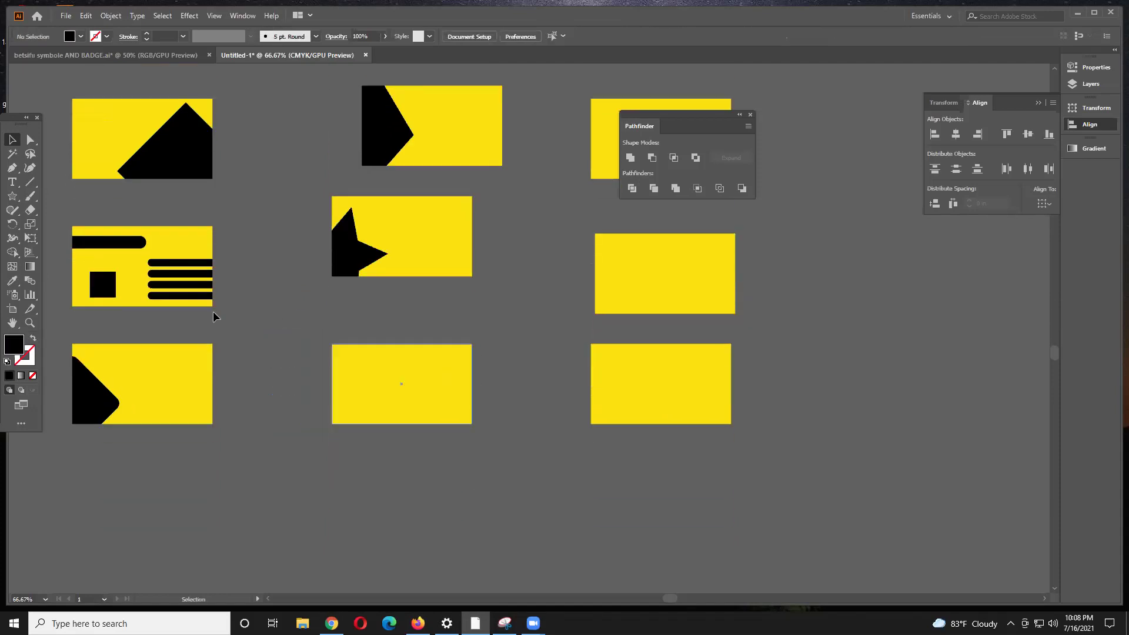
{"action": "left_click", "coordinate": [12, 196]}
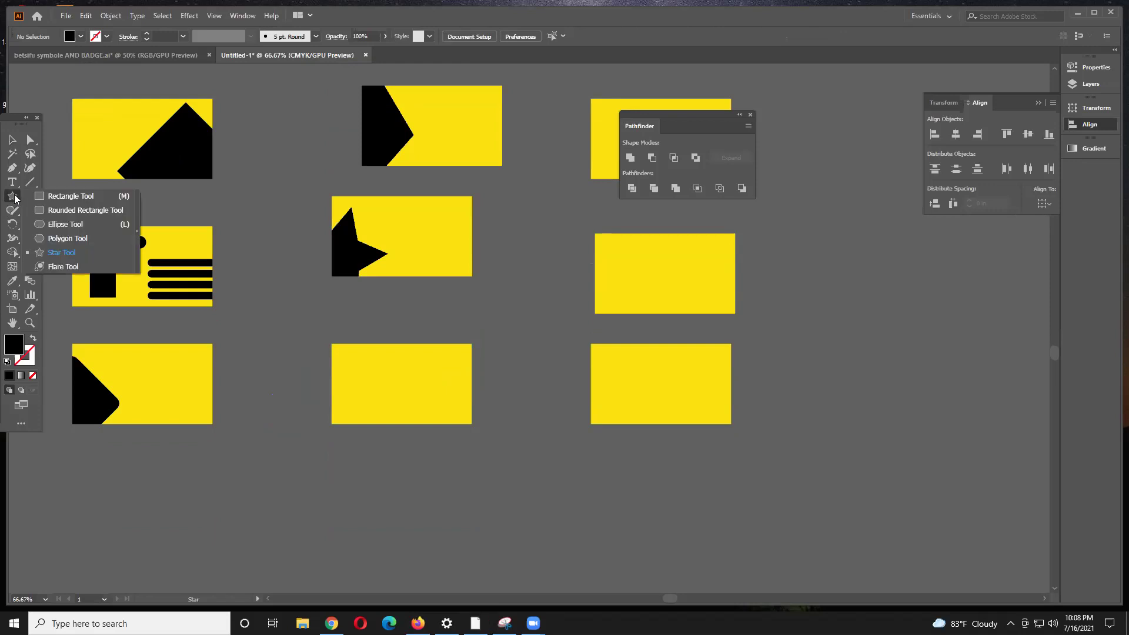
{"action": "left_click", "coordinate": [48, 211]}
{"action": "left_click_drag", "start_coordinate": [283, 378], "coordinate": [384, 458]}
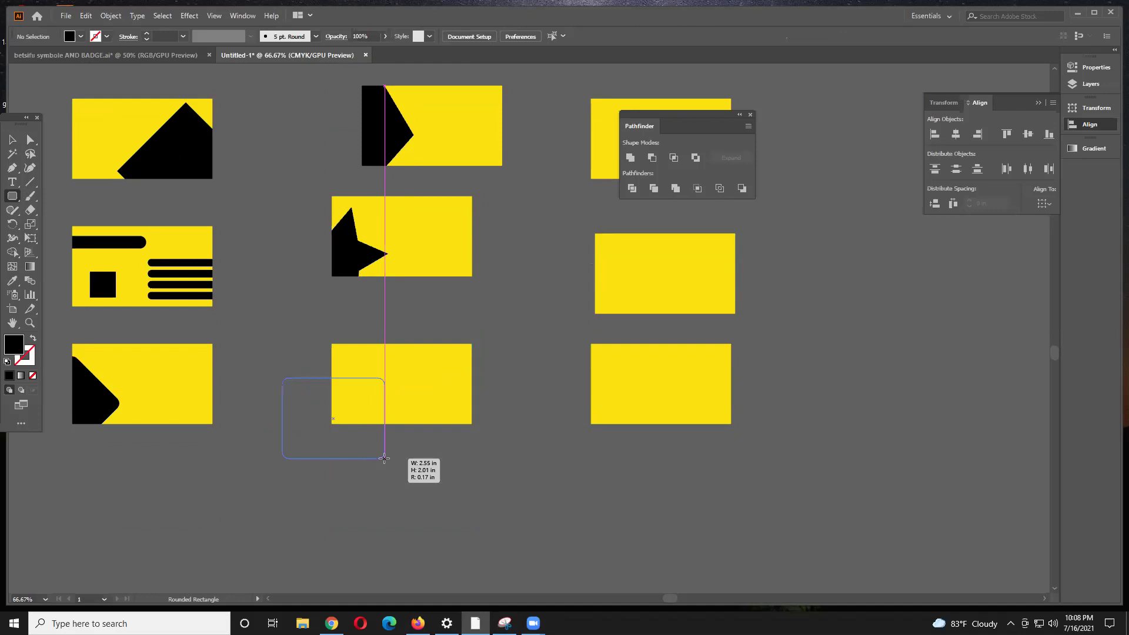
{"action": "left_click_drag", "start_coordinate": [384, 459], "coordinate": [411, 390]}
{"action": "left_click", "coordinate": [16, 144]}
Step: Select the black rounded rectangle with the yellow rectangle beneath it and divide the two shapes
{"action": "left_click", "coordinate": [390, 471]}
{"action": "left_click", "coordinate": [497, 417]}
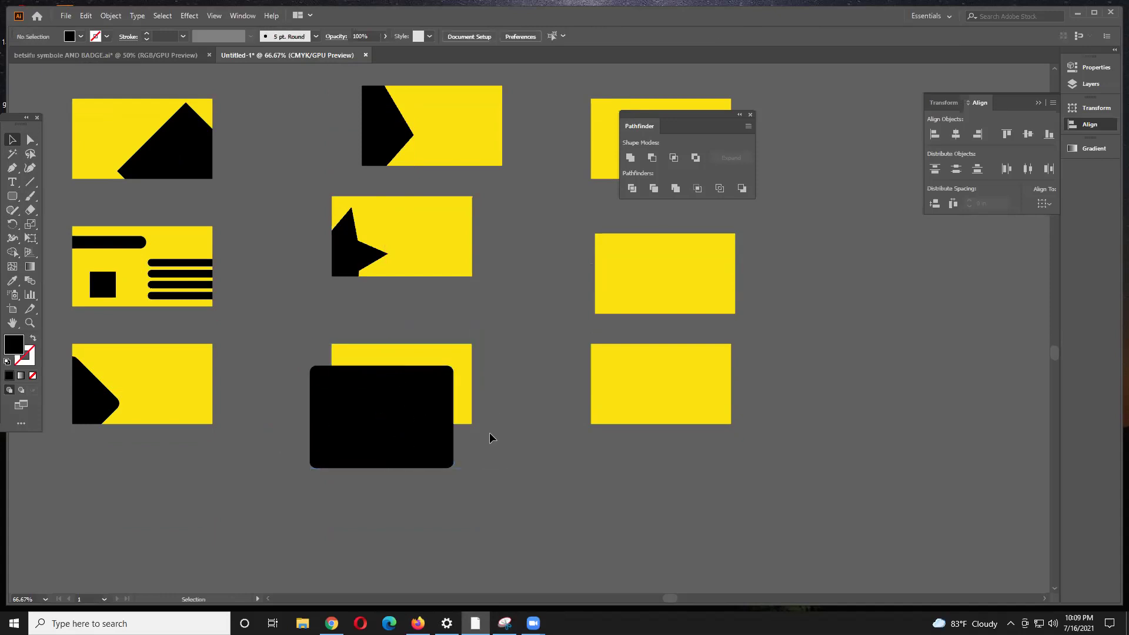
{"action": "left_click", "coordinate": [439, 391]}
{"action": "left_click", "coordinate": [500, 424]}
{"action": "left_click", "coordinate": [428, 386]}
{"action": "left_click", "coordinate": [633, 188]}
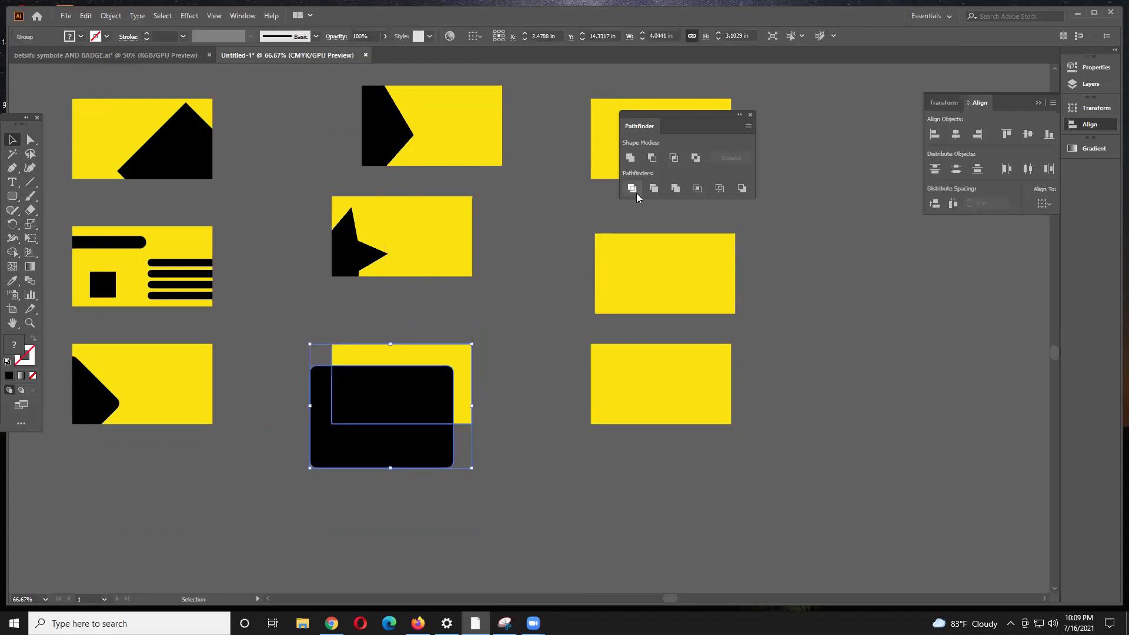
Step: Ungroup the divided rounded-rectangle card and delete the L-shaped black part outside it
{"action": "right_click", "coordinate": [405, 399]}
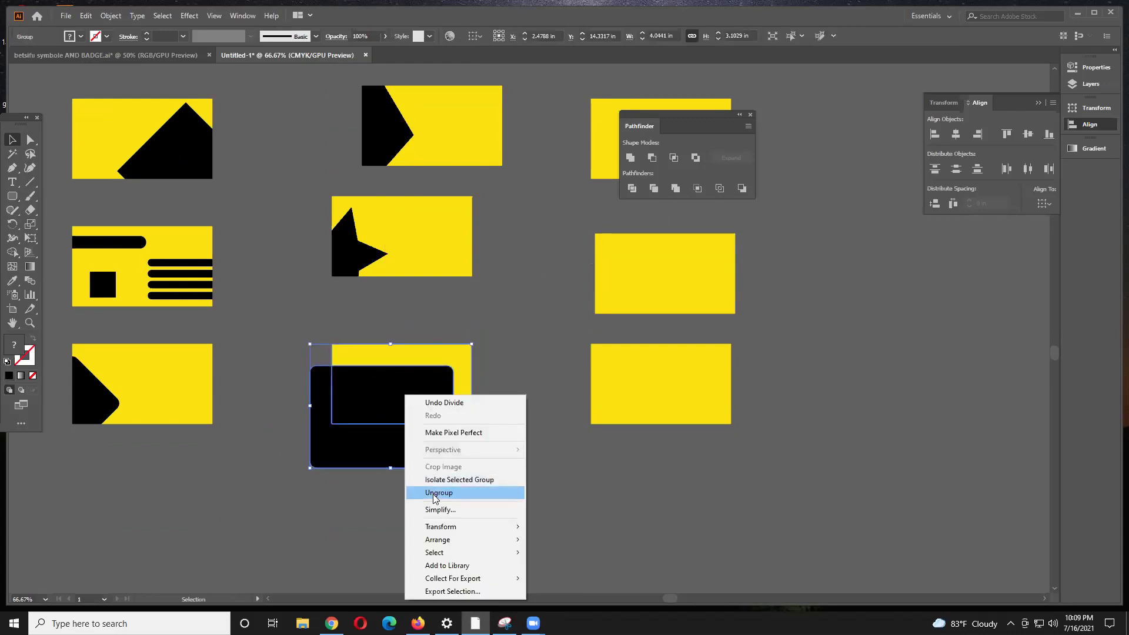
{"action": "left_click", "coordinate": [435, 493]}
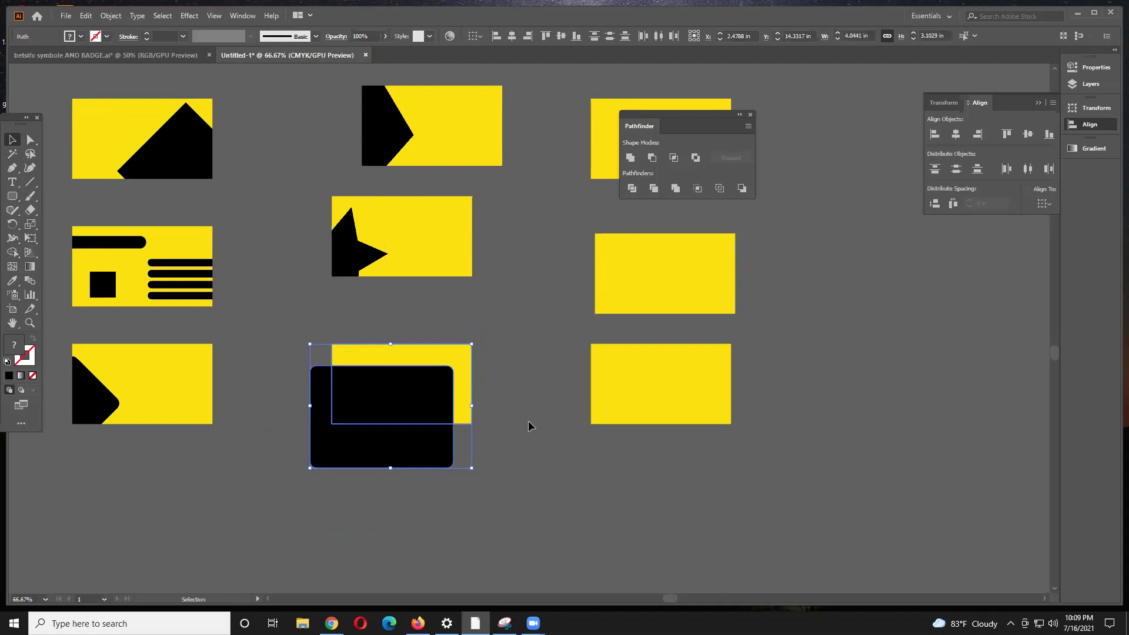
{"action": "left_click_drag", "start_coordinate": [426, 442], "coordinate": [359, 501]}
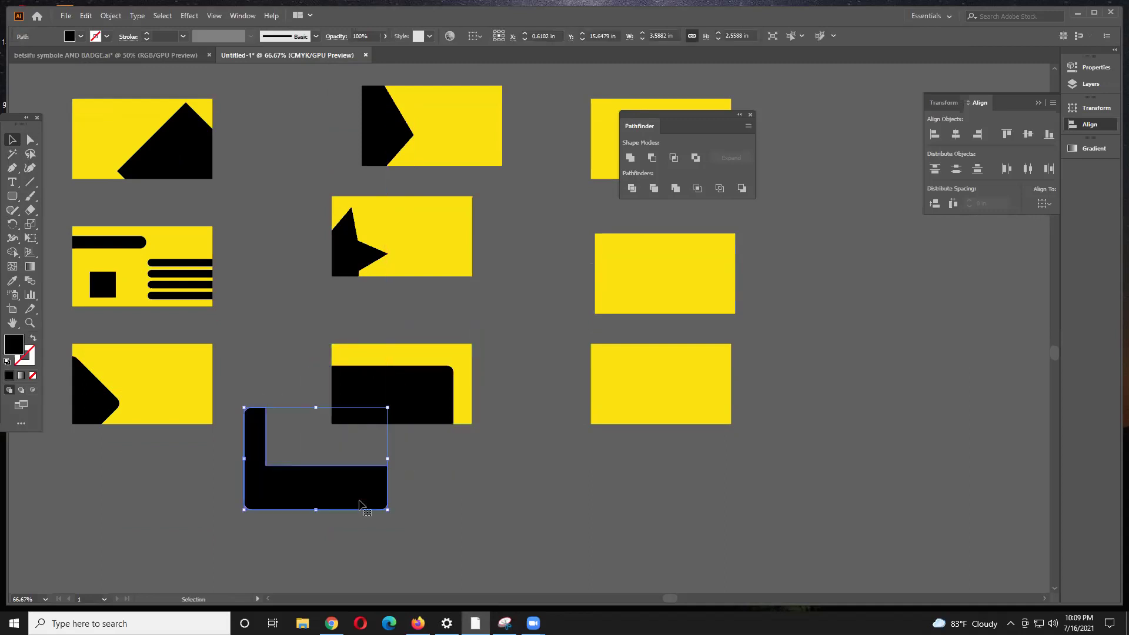
{"action": "key", "text": "Delete"}
Step: Draw a black ellipse about 5.47 in wide, place it across the lower edge of the third column's fourth rectangle and select both shapes
{"action": "scroll", "coordinate": [235, 394], "scroll_direction": "up", "scroll_amount": 2}
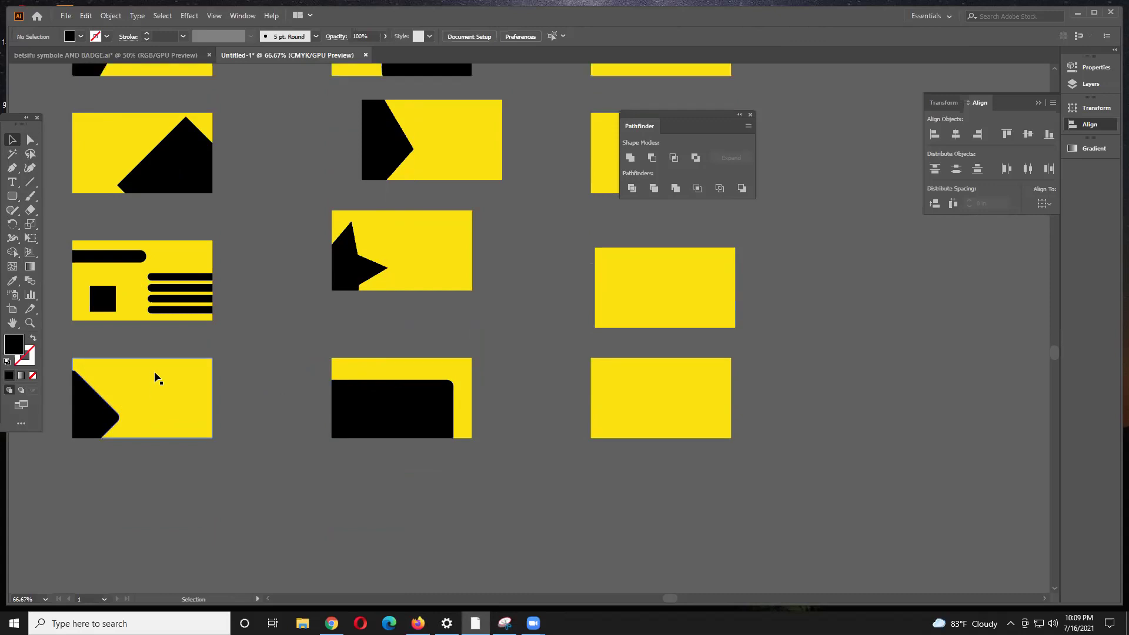
{"action": "left_click", "coordinate": [11, 198]}
{"action": "left_click_drag", "start_coordinate": [12, 201], "coordinate": [40, 199]}
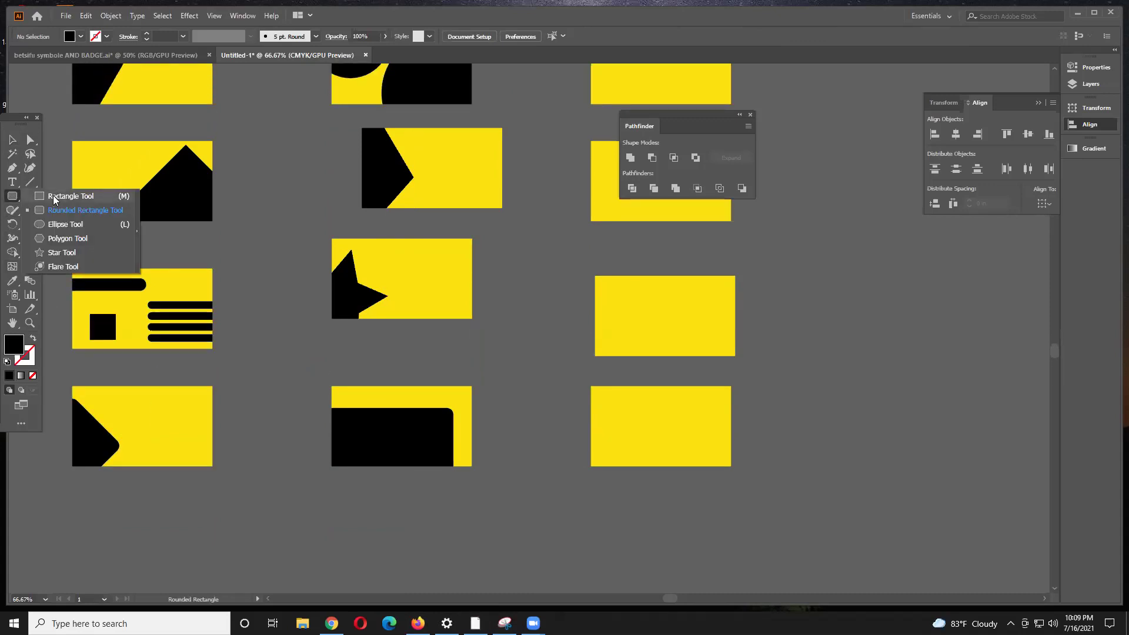
{"action": "left_click_drag", "start_coordinate": [53, 197], "coordinate": [59, 225]}
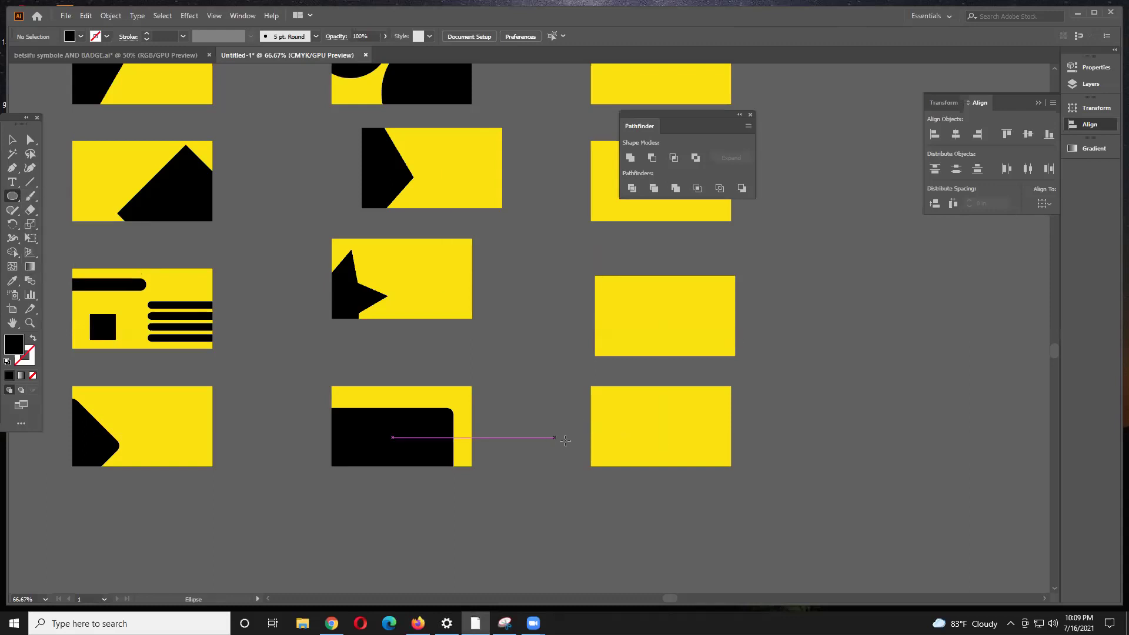
{"action": "left_click_drag", "start_coordinate": [548, 477], "coordinate": [767, 526]}
{"action": "left_click", "coordinate": [11, 139]}
{"action": "left_click_drag", "start_coordinate": [651, 515], "coordinate": [656, 490]}
{"action": "left_click_drag", "start_coordinate": [559, 440], "coordinate": [644, 475]}
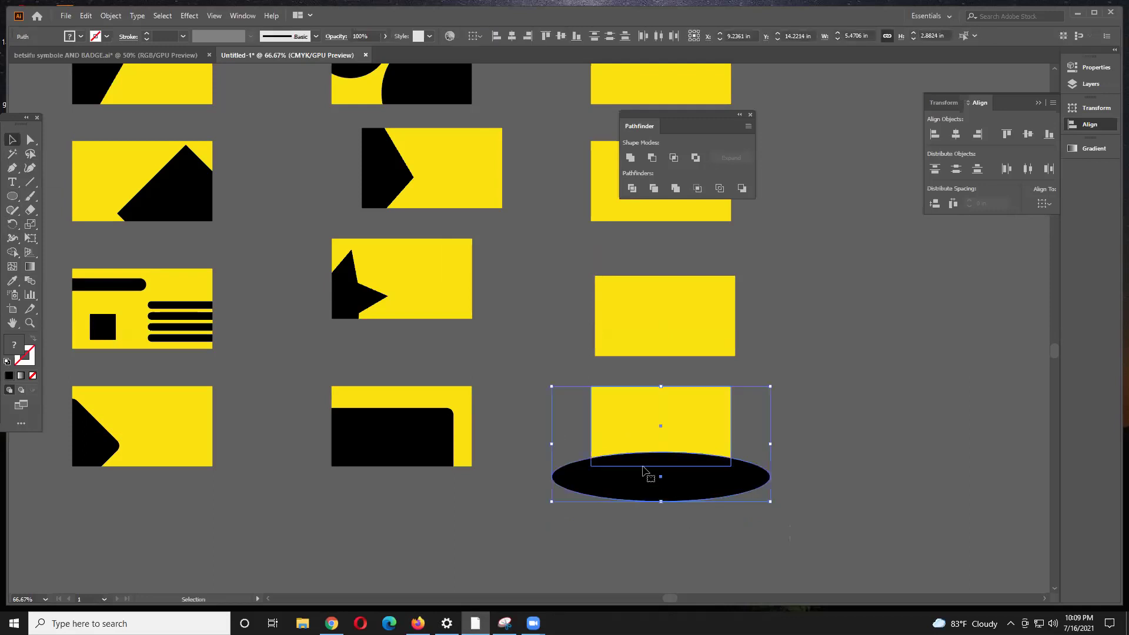
Step: Divide the wide black ellipse and the third column's fourth yellow rectangle, and nudge the divided group slightly
{"action": "left_click", "coordinate": [632, 189]}
{"action": "left_click", "coordinate": [569, 378]}
{"action": "mouse_move", "coordinate": [582, 469]}
{"action": "left_mouse_down"}
{"action": "mouse_move", "coordinate": [581, 512]}
{"action": "mouse_move", "coordinate": [592, 461]}
{"action": "mouse_move", "coordinate": [605, 486]}
{"action": "mouse_move", "coordinate": [603, 468]}
{"action": "left_mouse_up"}
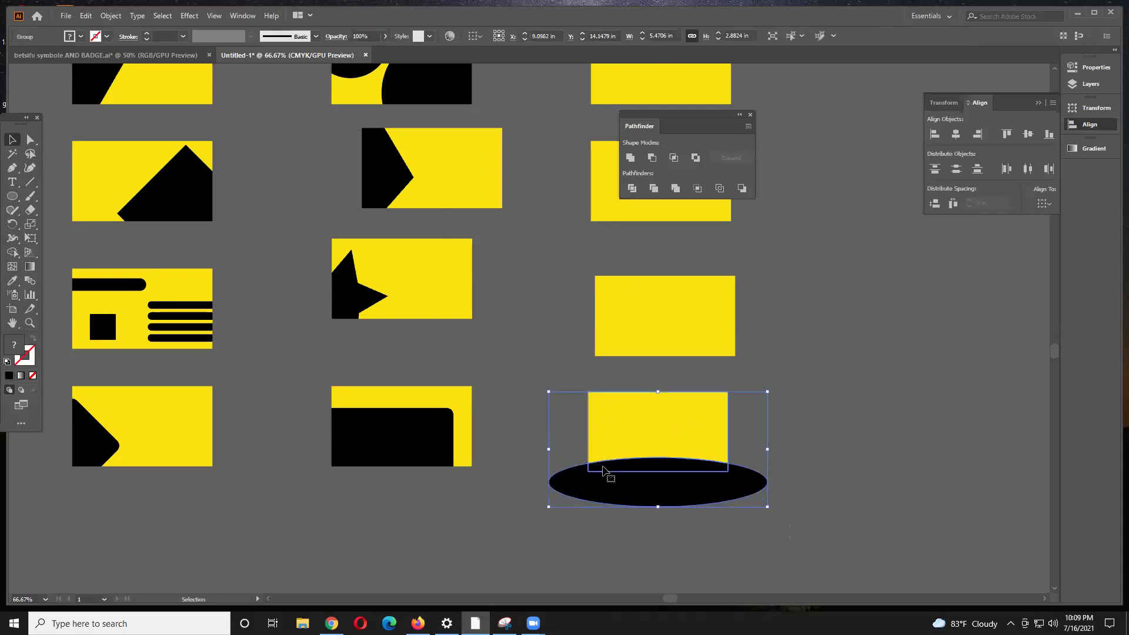
{"action": "left_click", "coordinate": [561, 370]}
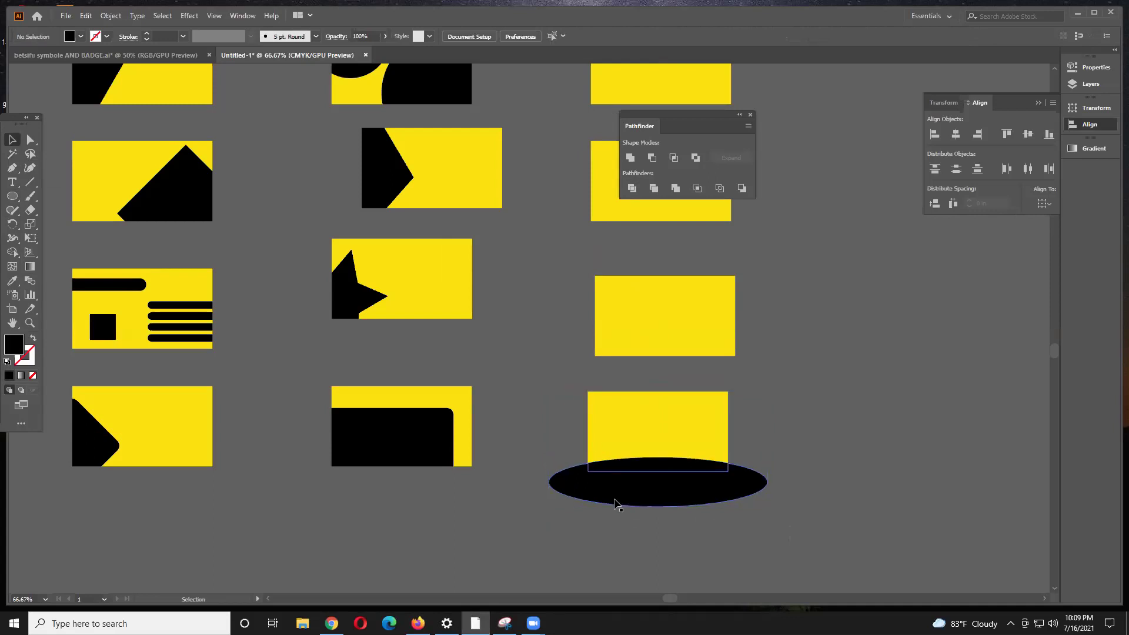
{"action": "left_click_drag", "start_coordinate": [624, 447], "coordinate": [624, 437]}
Step: Ungroup the divided ellipse card and delete the black part outside the yellow rectangle
{"action": "right_click", "coordinate": [623, 437]}
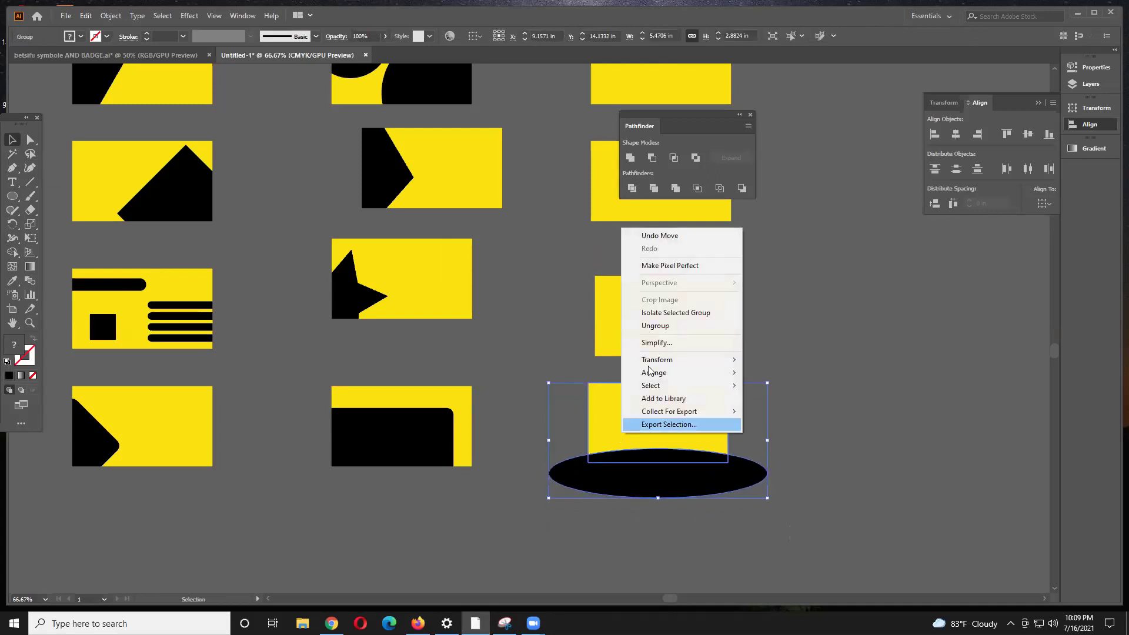
{"action": "left_click", "coordinate": [673, 327]}
{"action": "left_click", "coordinate": [820, 393]}
{"action": "left_click_drag", "start_coordinate": [714, 488], "coordinate": [801, 514]}
{"action": "key", "text": "Delete"}
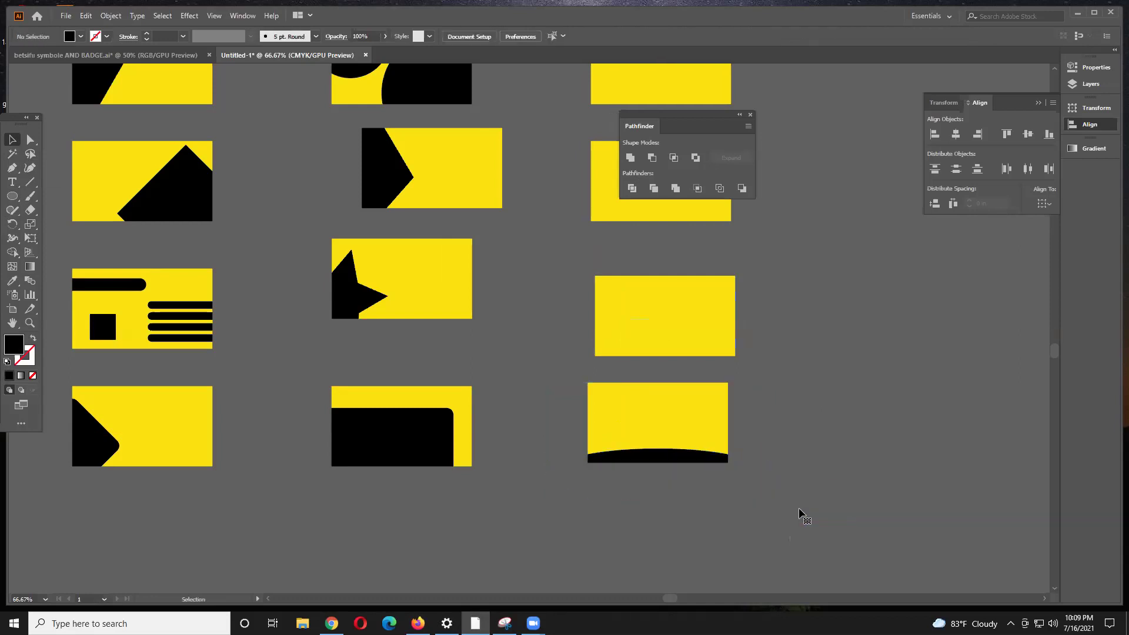
Step: Draw a black ellipse about 3.93 by 1.96 in across the upper edge of the third column's third rectangle and centre both horizontally
{"action": "left_click", "coordinate": [10, 203]}
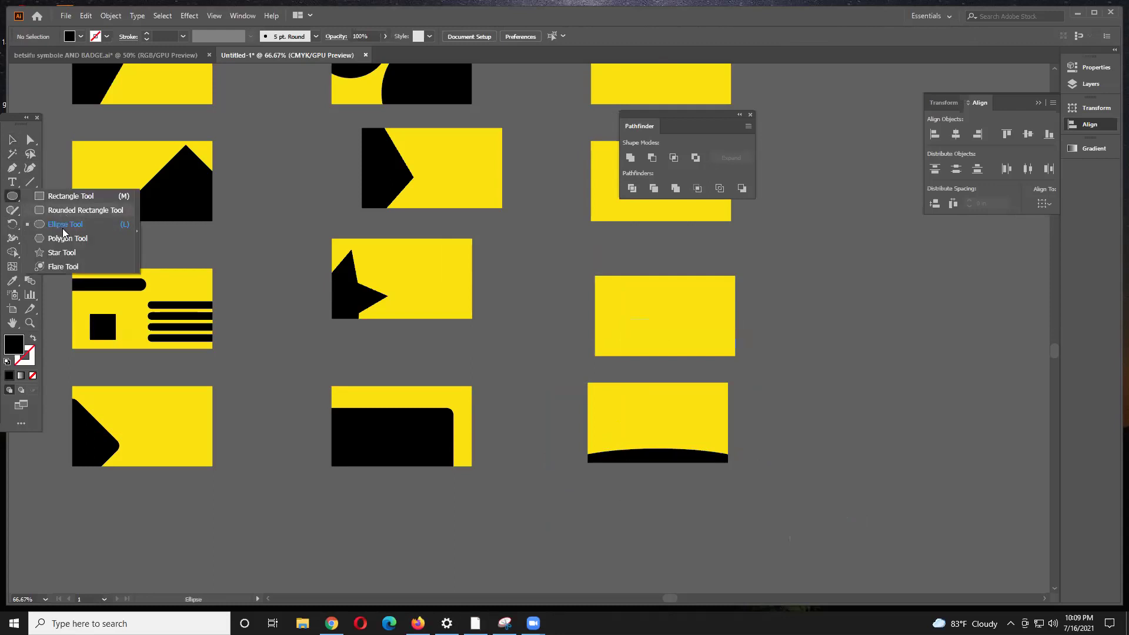
{"action": "left_click_drag", "start_coordinate": [567, 235], "coordinate": [739, 311]}
{"action": "left_click", "coordinate": [10, 140]}
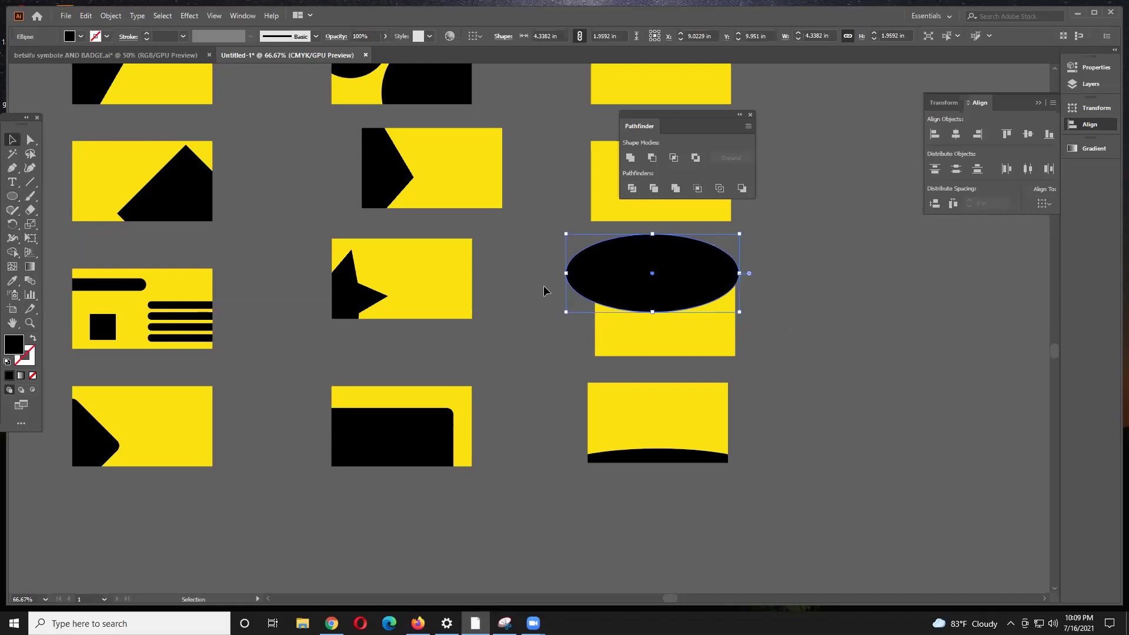
{"action": "left_click_drag", "start_coordinate": [566, 274], "coordinate": [582, 274]}
{"action": "left_click", "coordinate": [555, 294]}
{"action": "left_click_drag", "start_coordinate": [761, 313], "coordinate": [692, 271]}
{"action": "left_click", "coordinate": [512, 36]}
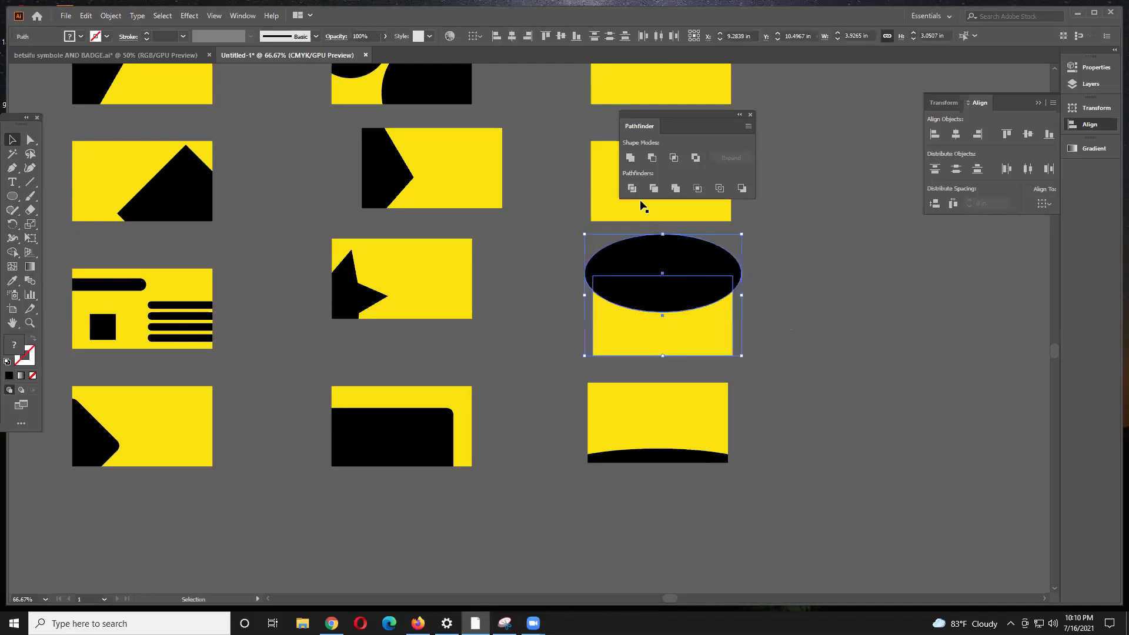
Step: Divide the ellipse and the third column's third rectangle, ungroup them and delete the black part above the card
{"action": "left_click", "coordinate": [627, 189]}
{"action": "right_click", "coordinate": [665, 282]}
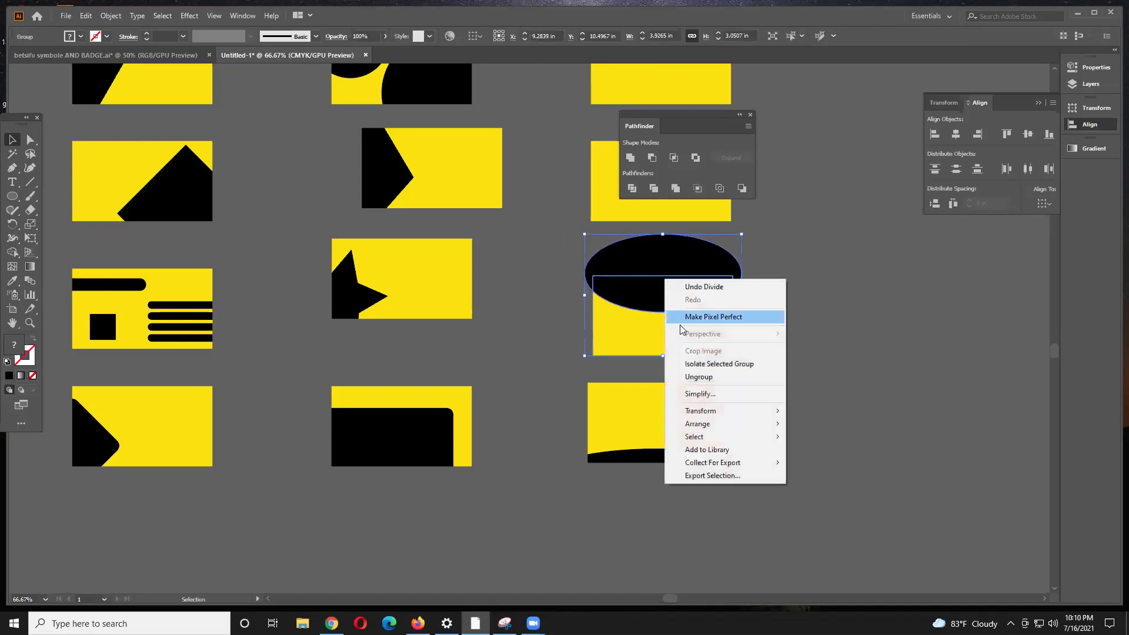
{"action": "left_click", "coordinate": [700, 377]}
{"action": "left_click_drag", "start_coordinate": [713, 259], "coordinate": [831, 447]}
{"action": "key", "text": "Delete"}
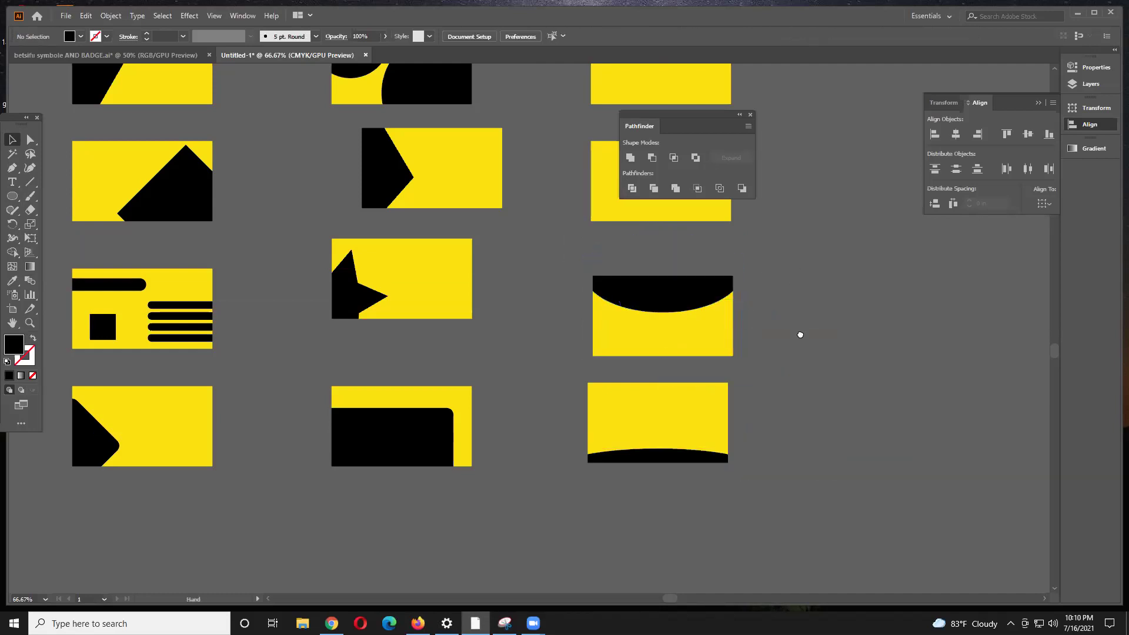
Step: Draw six overlapping black ellipses, each about 1.5 to 2.5 in across, covering the third column's first yellow rectangle
{"action": "left_click_drag", "start_coordinate": [801, 334], "coordinate": [814, 419]}
{"action": "left_click_drag", "start_coordinate": [685, 116], "coordinate": [898, 120]}
{"action": "left_click", "coordinate": [12, 196]}
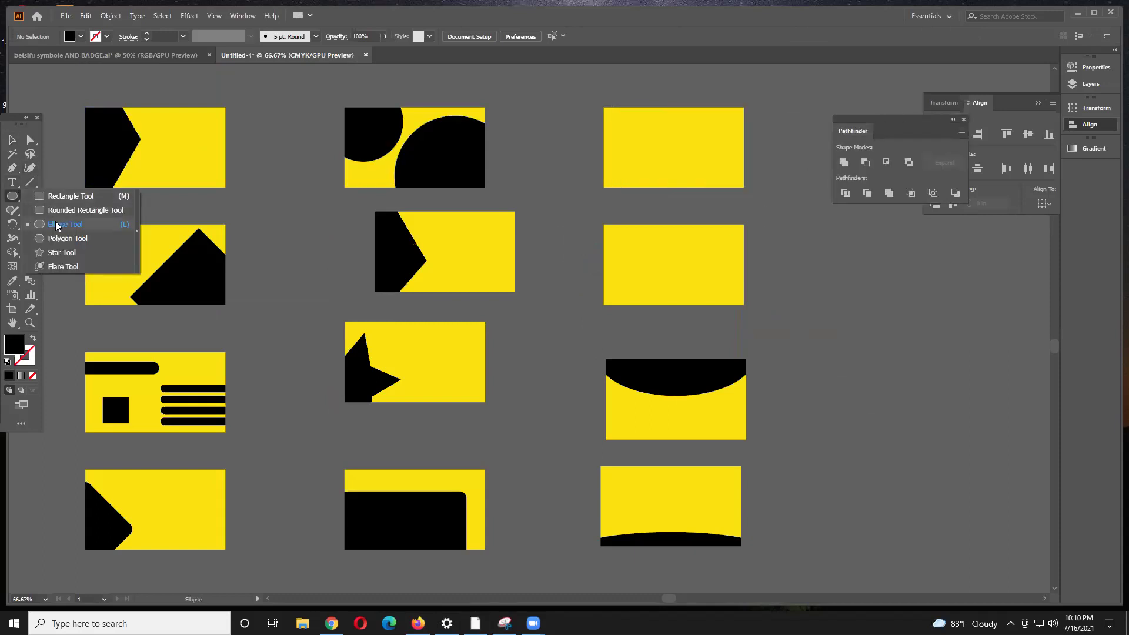
{"action": "left_click", "coordinate": [57, 225]}
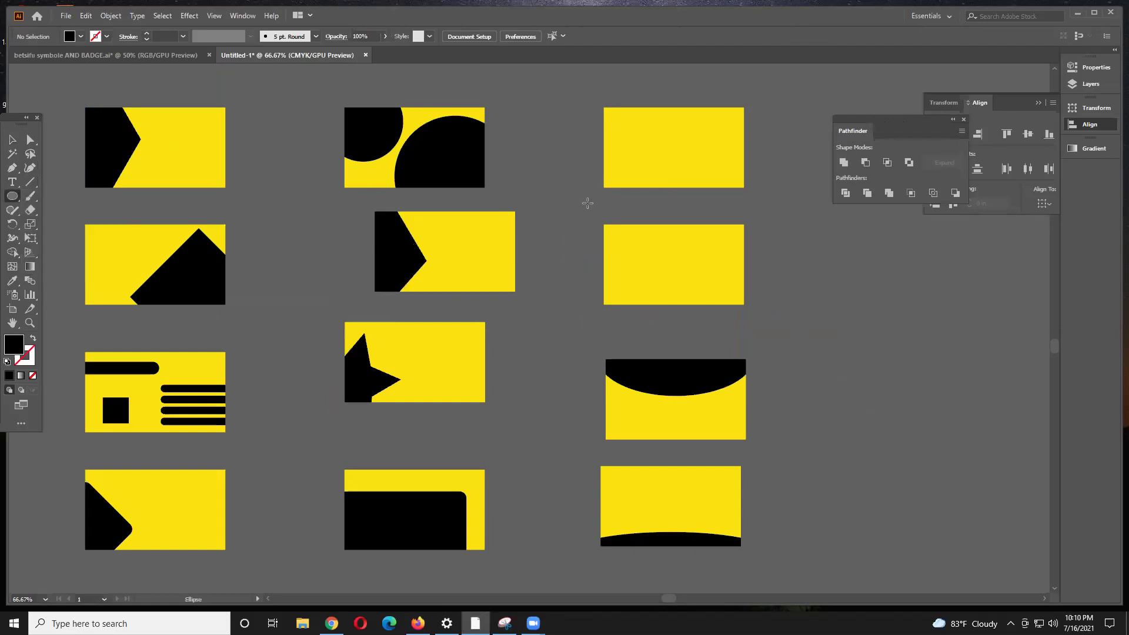
{"action": "left_click", "coordinate": [9, 201]}
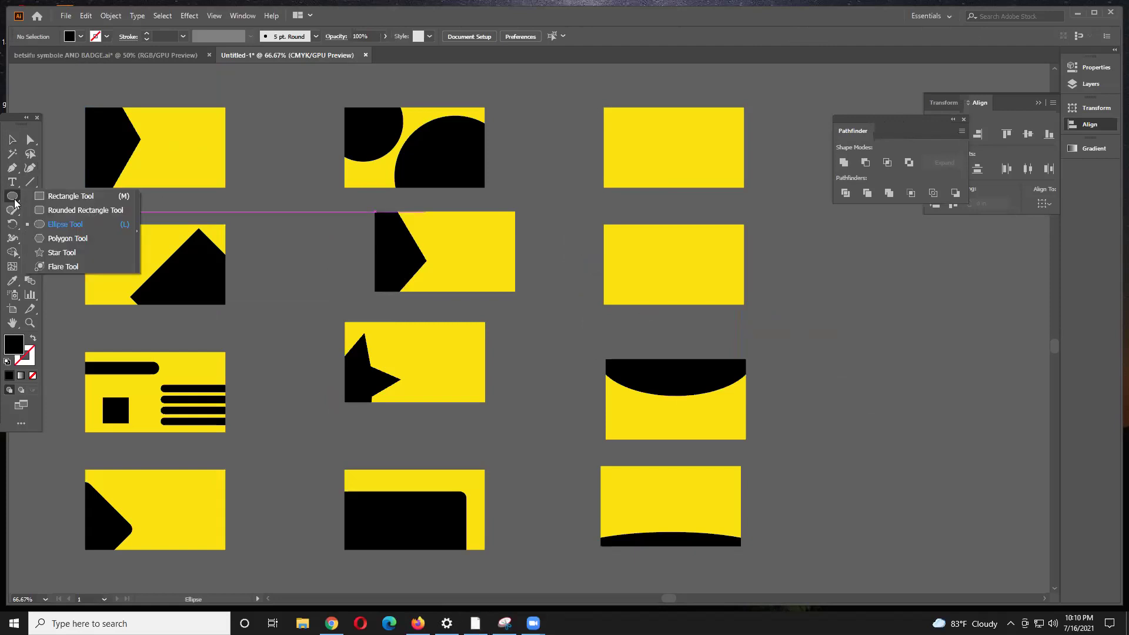
{"action": "left_click", "coordinate": [50, 223]}
{"action": "left_click_drag", "start_coordinate": [581, 91], "coordinate": [647, 158]}
{"action": "left_click_drag", "start_coordinate": [550, 135], "coordinate": [647, 205]}
{"action": "left_click_drag", "start_coordinate": [680, 91], "coordinate": [711, 214]}
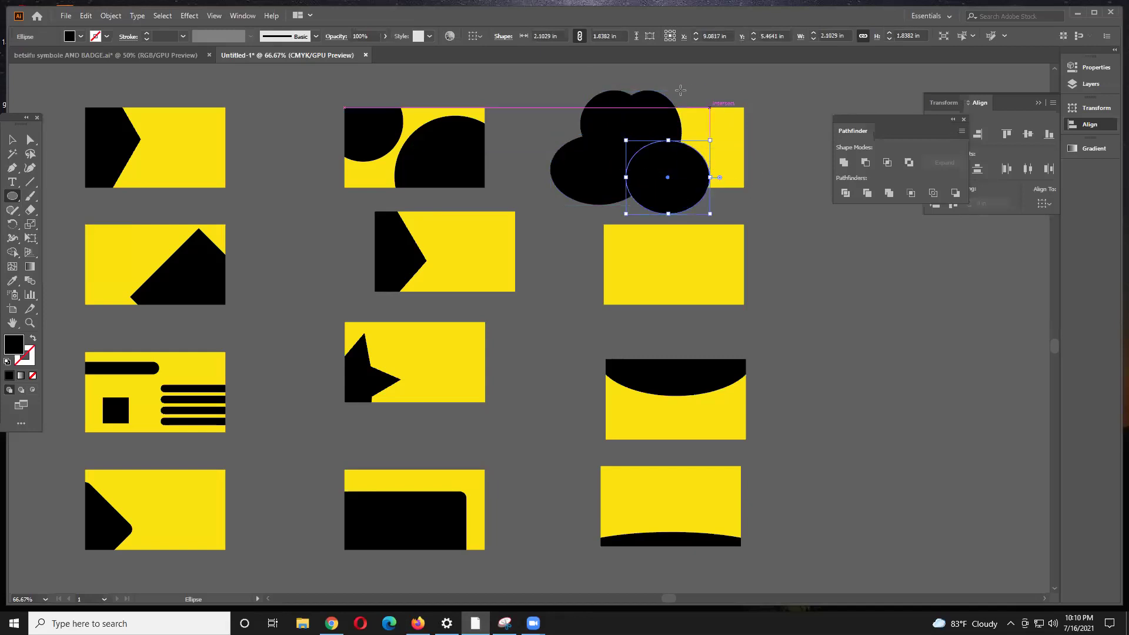
{"action": "left_click_drag", "start_coordinate": [674, 83], "coordinate": [676, 137]}
{"action": "left_click", "coordinate": [13, 140]}
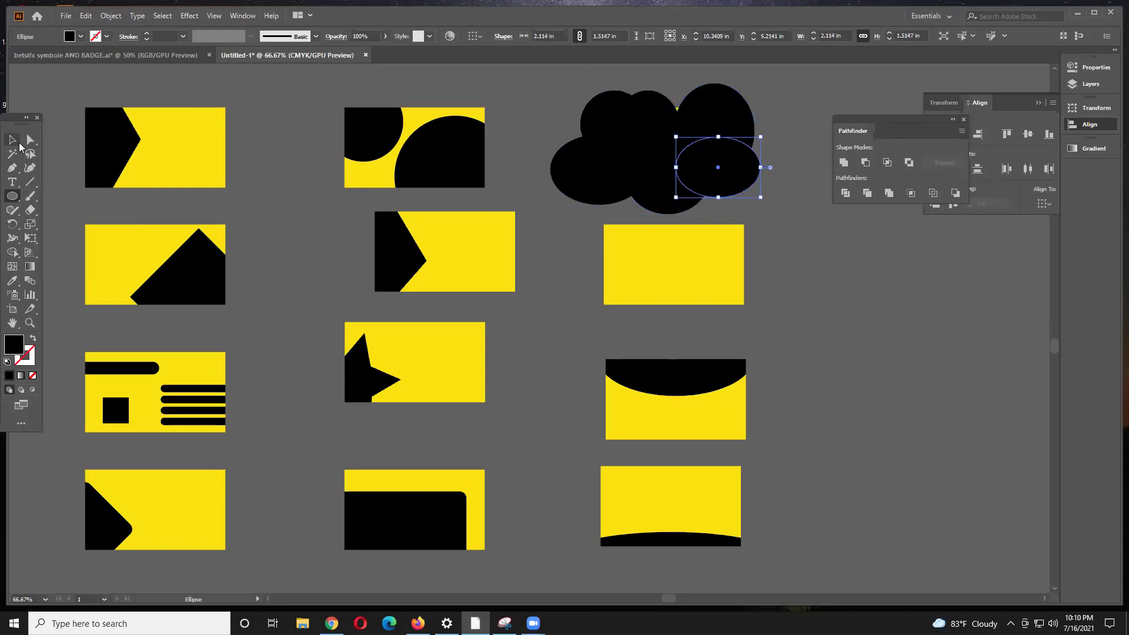
Step: Select the six black ellipses with the yellow rectangle beneath them, divide the shapes and ungroup the result
{"action": "left_click", "coordinate": [776, 233]}
{"action": "left_click_drag", "start_coordinate": [585, 94], "coordinate": [743, 179]}
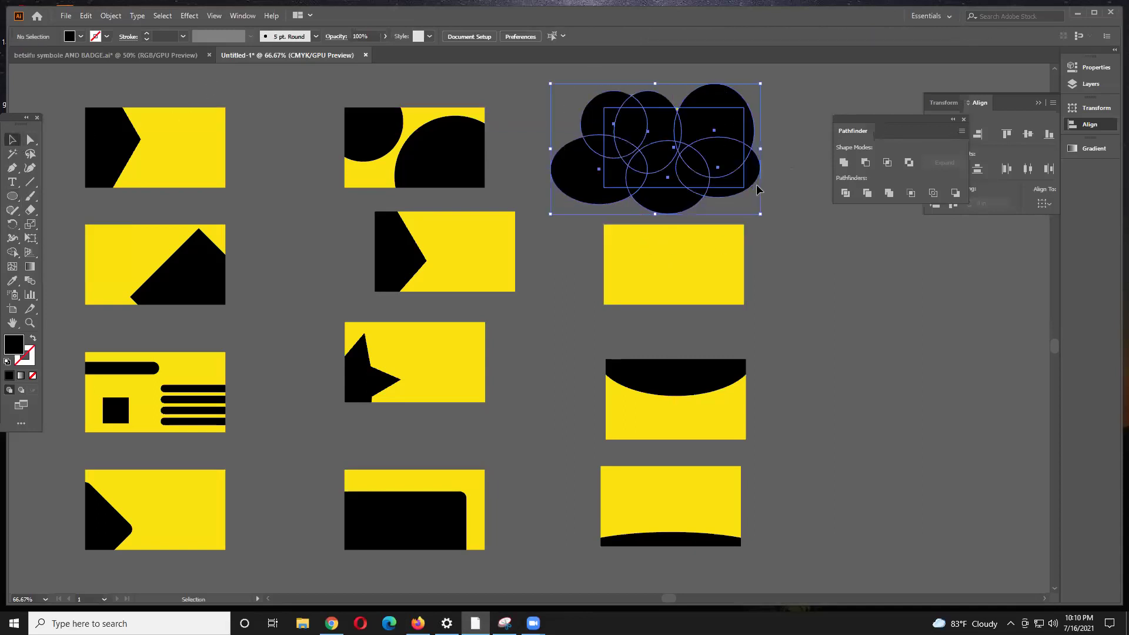
{"action": "left_click", "coordinate": [845, 194]}
{"action": "right_click", "coordinate": [711, 170]}
{"action": "left_click", "coordinate": [770, 269]}
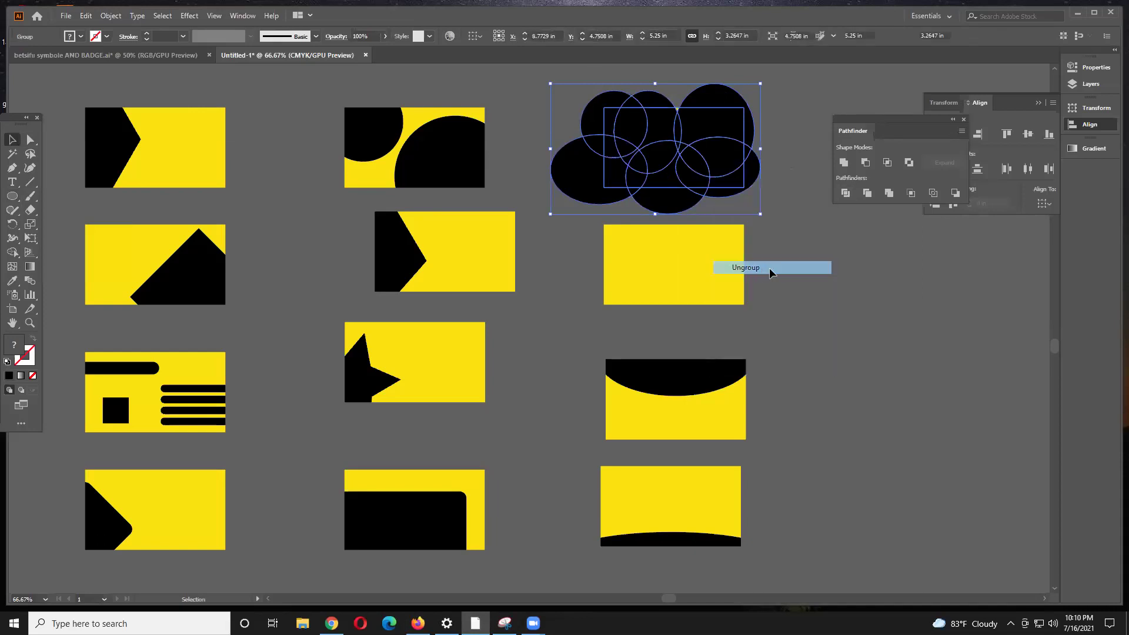
{"action": "left_click", "coordinate": [774, 260]}
Step: Delete the black pieces protruding below and beside the lower half of the third column's first card
{"action": "left_click", "coordinate": [694, 209]}
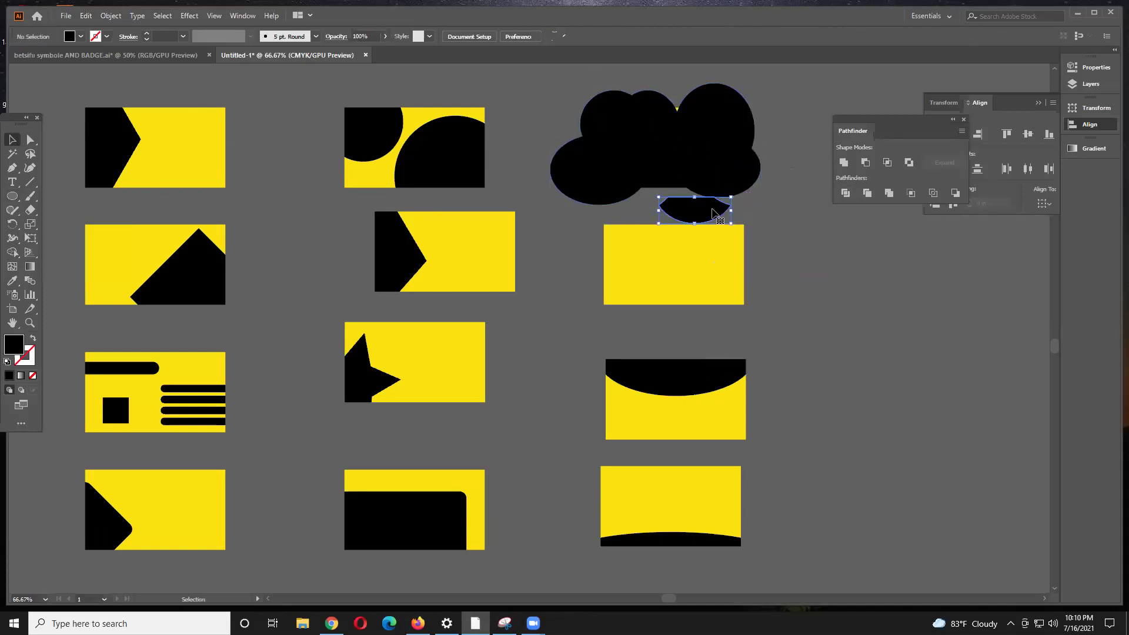
{"action": "key", "text": "Delete"}
{"action": "key", "text": "Delete"}
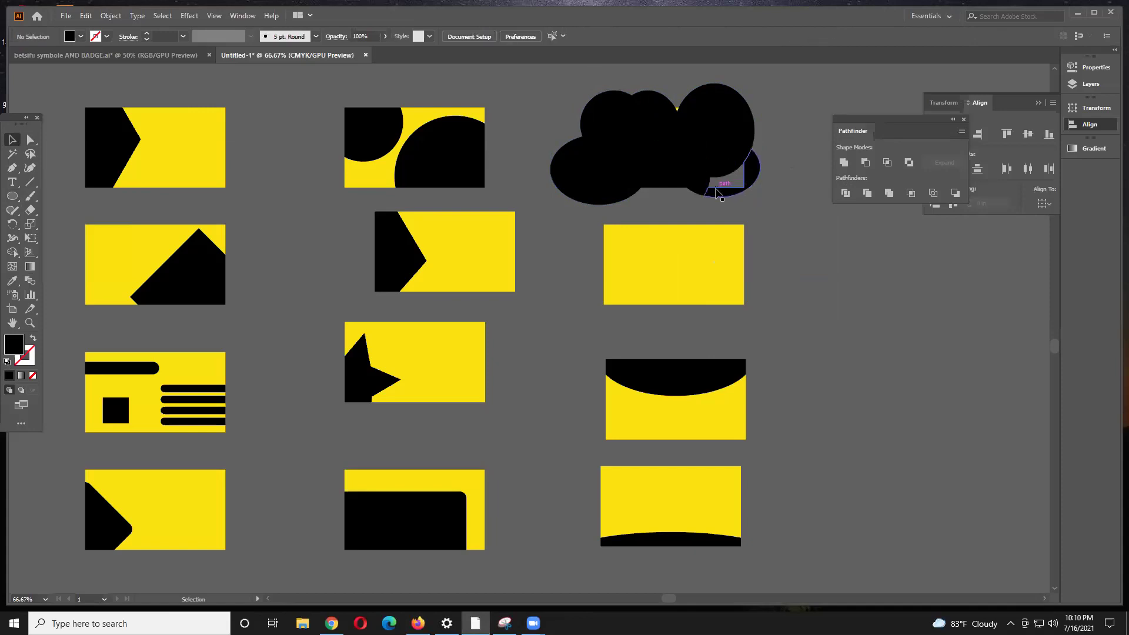
{"action": "left_click", "coordinate": [719, 195]}
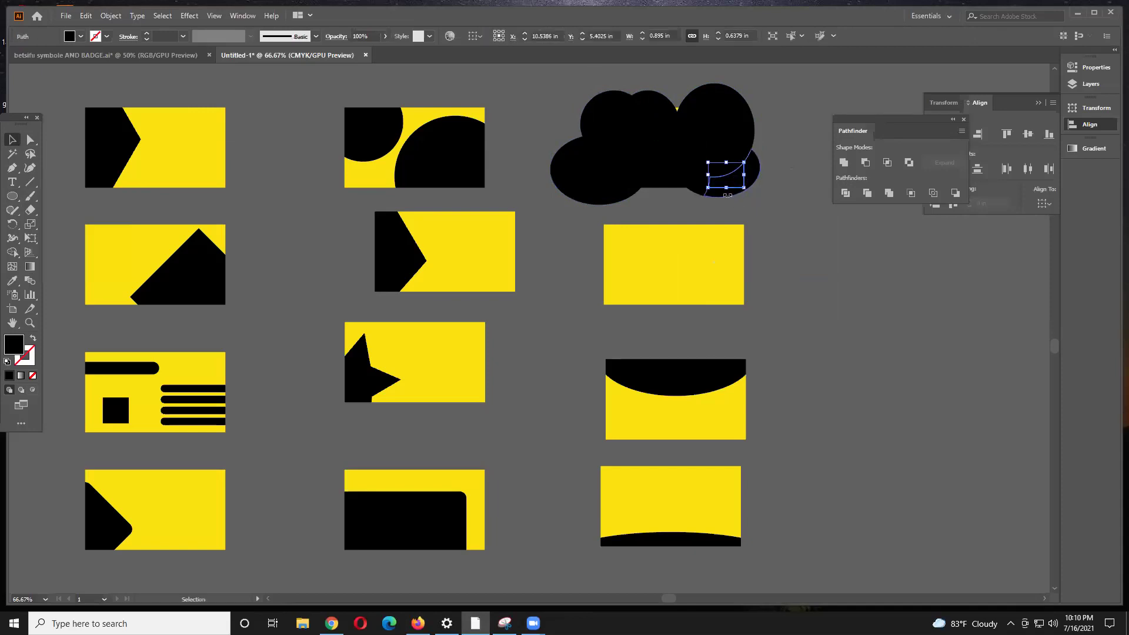
{"action": "key", "text": "Delete"}
{"action": "left_click", "coordinate": [700, 199]}
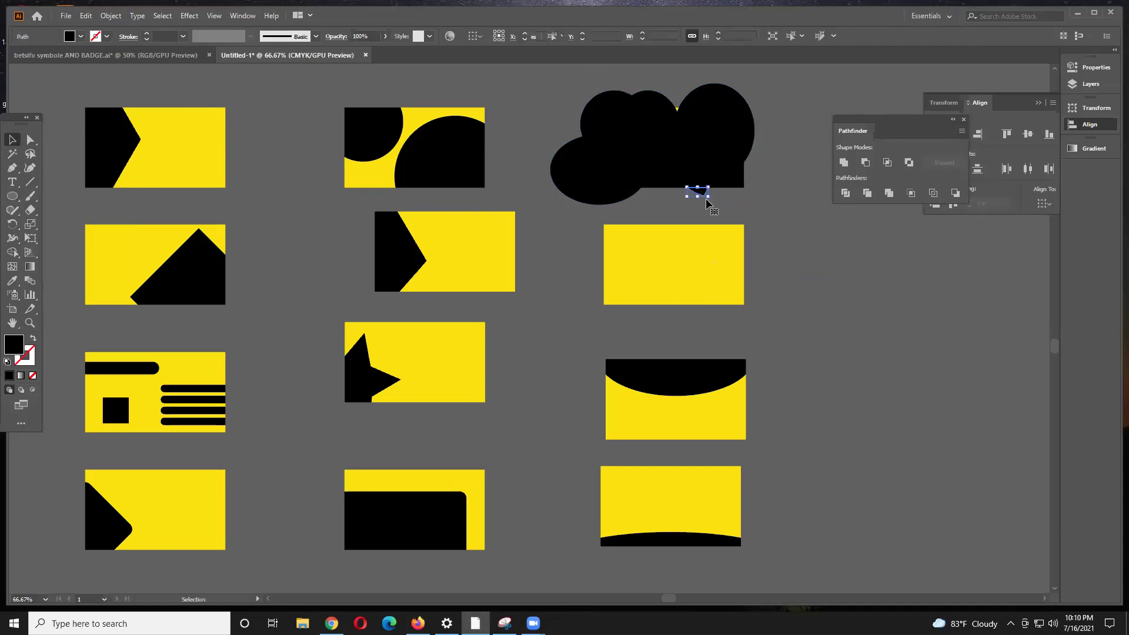
{"action": "key", "text": "Delete"}
{"action": "left_click", "coordinate": [604, 205]}
{"action": "key", "text": "Delete"}
{"action": "left_click", "coordinate": [633, 192]}
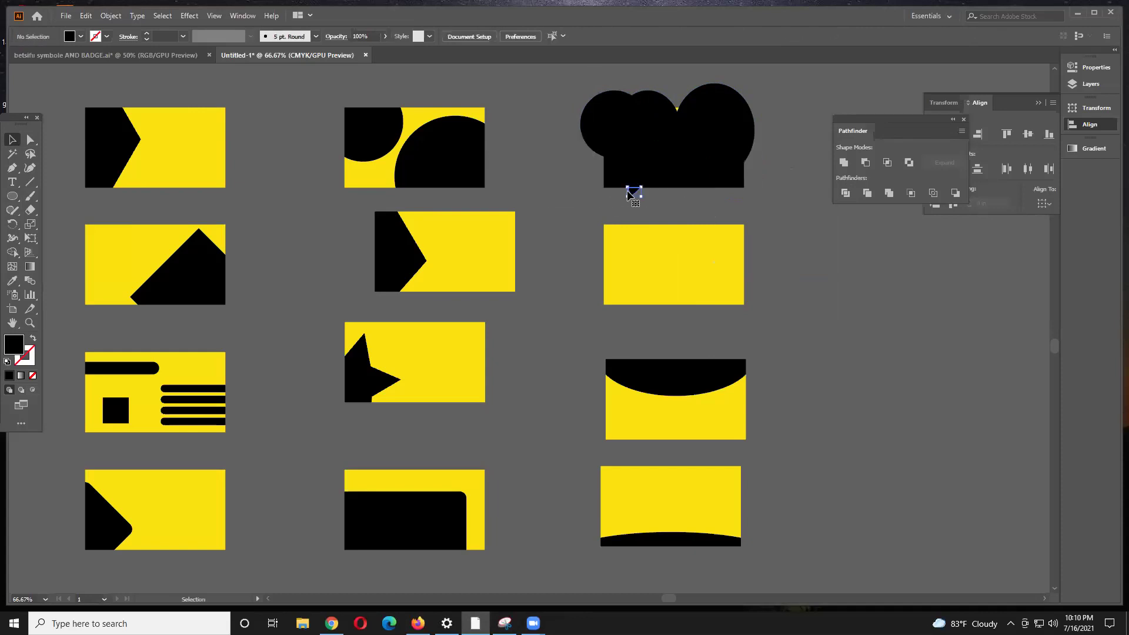
Step: Delete the remaining black pieces protruding above and beside the upper half of the third column's first card
{"action": "left_click", "coordinate": [599, 141]}
{"action": "key", "text": "Delete"}
{"action": "left_click", "coordinate": [654, 103]}
{"action": "key", "text": "Delete"}
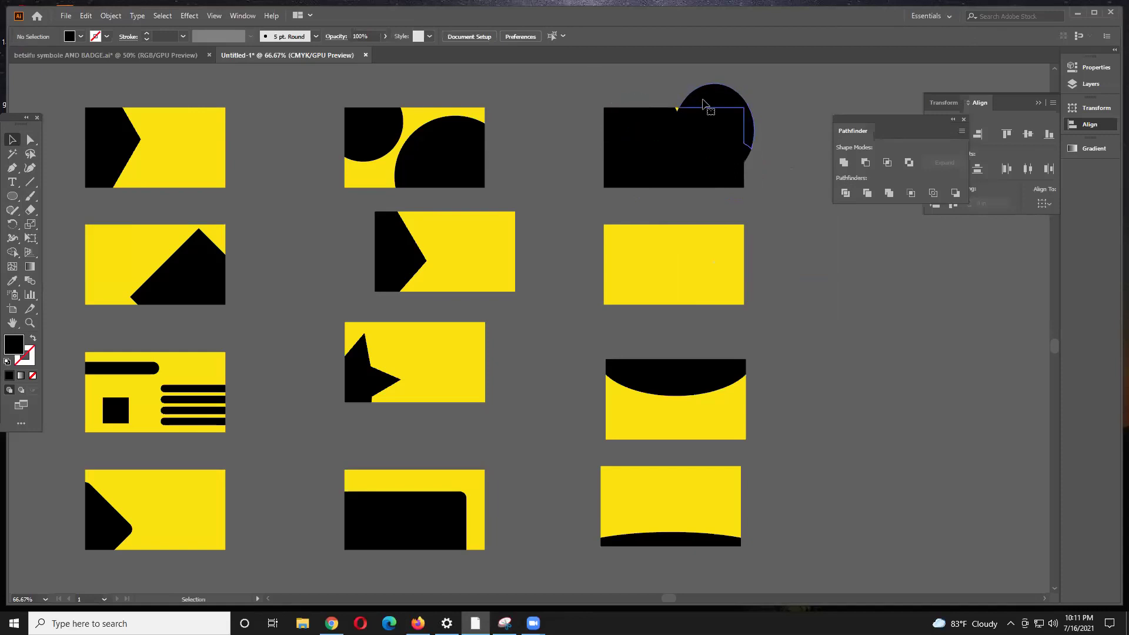
{"action": "left_click", "coordinate": [715, 111]}
{"action": "key", "text": "Delete"}
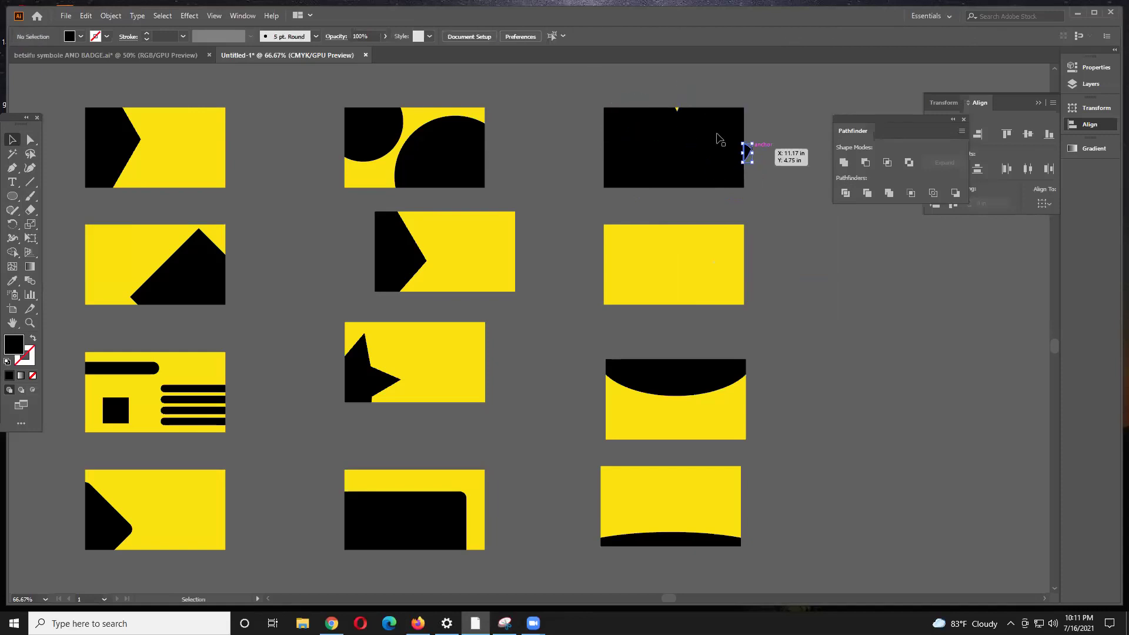
Step: Fill the upper-right piece of the third column's first card with dark blue
{"action": "left_click", "coordinate": [718, 135]}
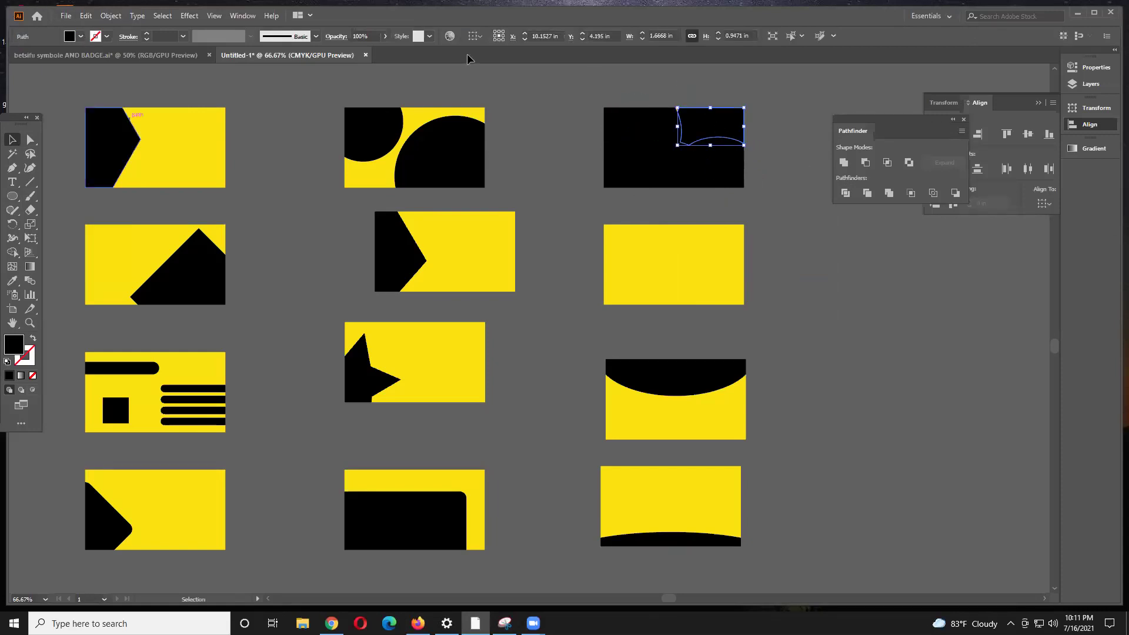
{"action": "left_click", "coordinate": [241, 16]}
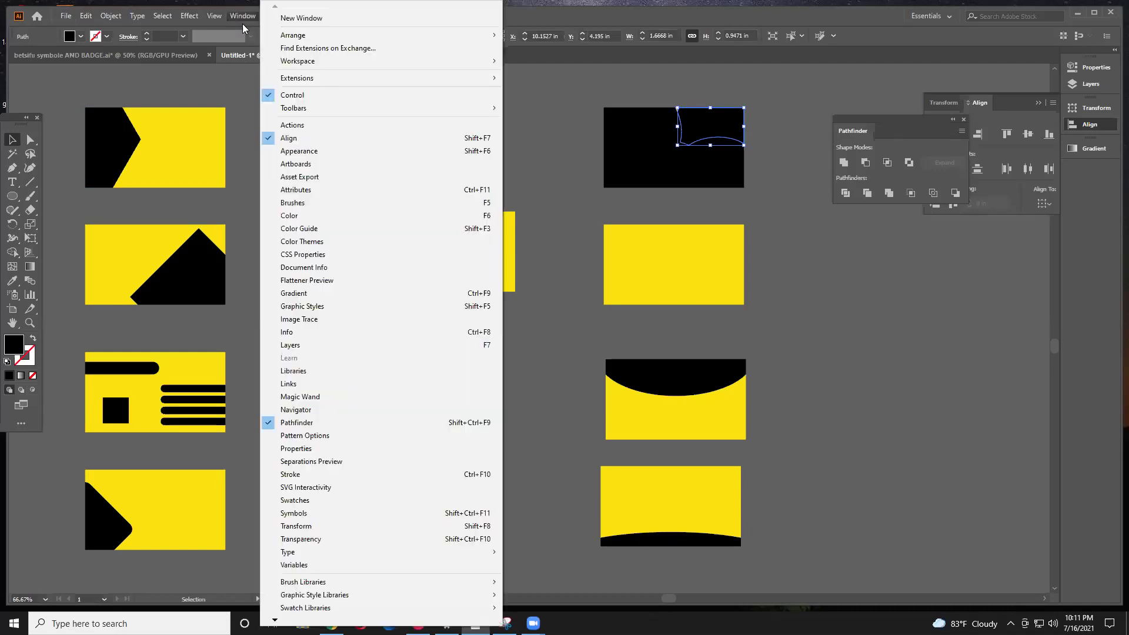
{"action": "left_click", "coordinate": [306, 221]}
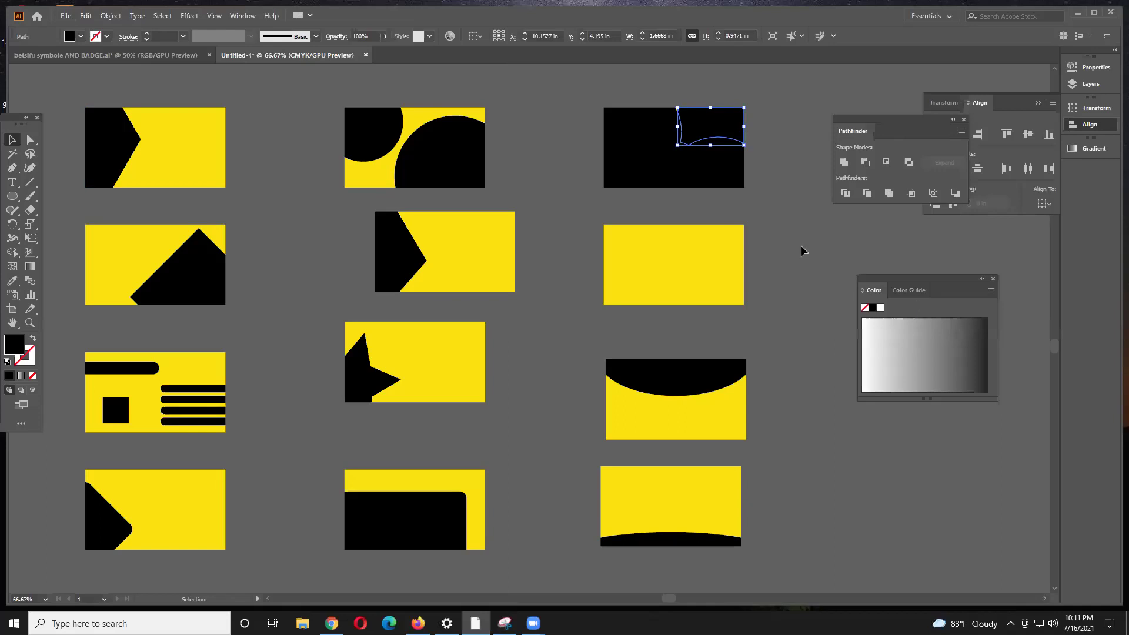
{"action": "left_click_drag", "start_coordinate": [930, 279], "coordinate": [419, 190]}
{"action": "left_click", "coordinate": [378, 254]}
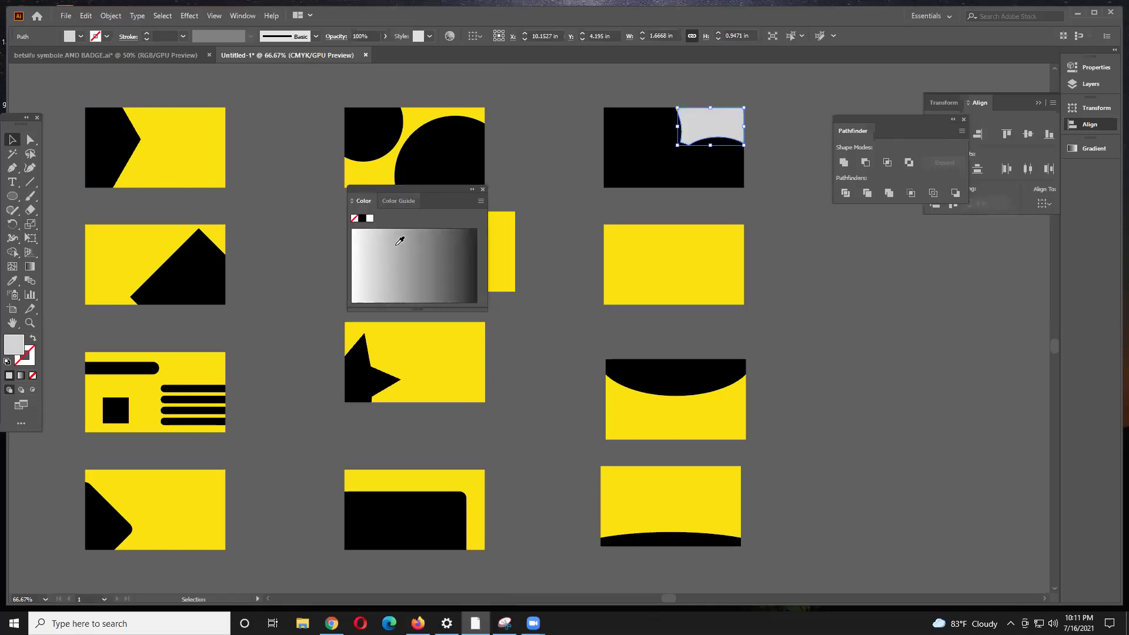
{"action": "left_click", "coordinate": [81, 36]}
{"action": "left_click", "coordinate": [74, 56]}
Step: Fill the upper-left rounded piece of the third column's first card with cyan blue
{"action": "left_click", "coordinate": [634, 170]}
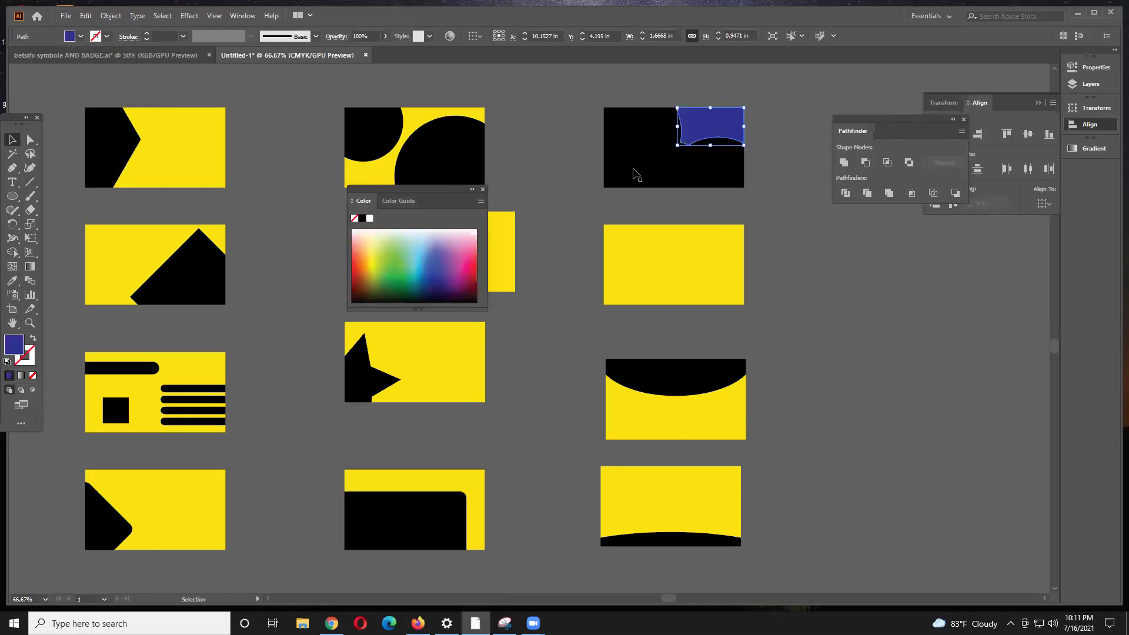
{"action": "left_click", "coordinate": [634, 136]}
{"action": "left_click", "coordinate": [418, 242]}
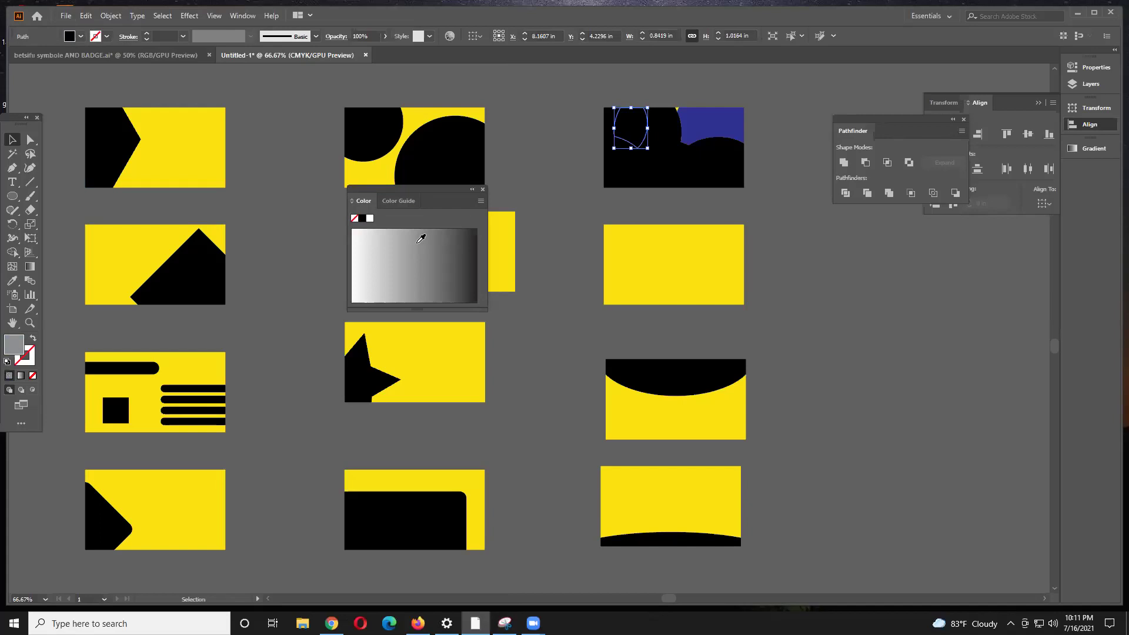
{"action": "left_click", "coordinate": [362, 219]}
{"action": "left_click", "coordinate": [386, 200]}
{"action": "left_click", "coordinate": [366, 201]}
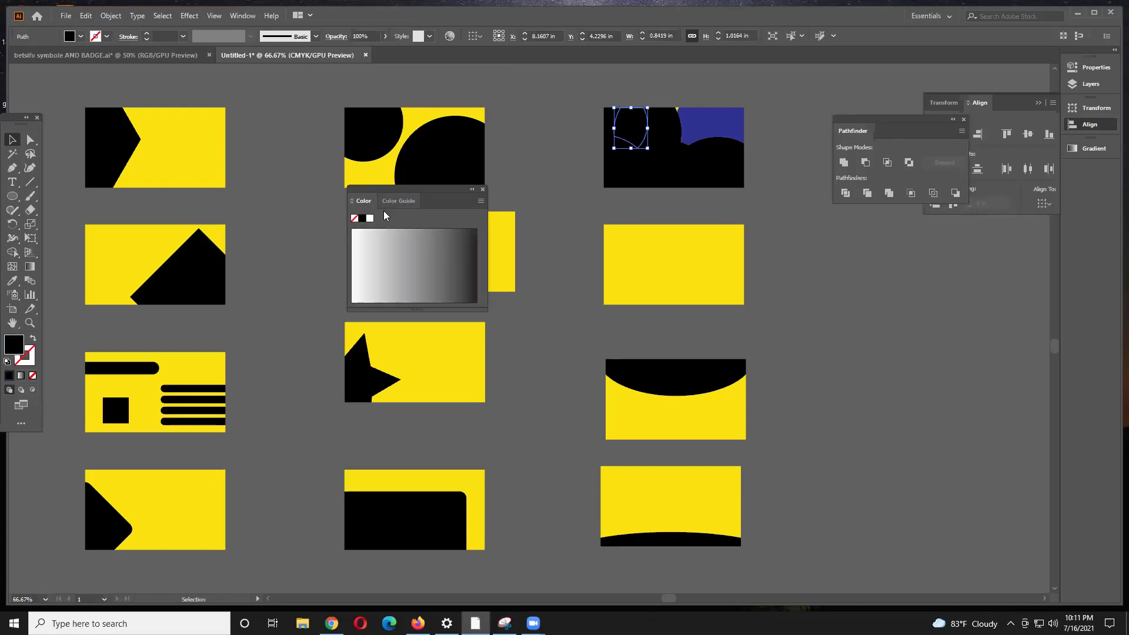
{"action": "left_click", "coordinate": [81, 37]}
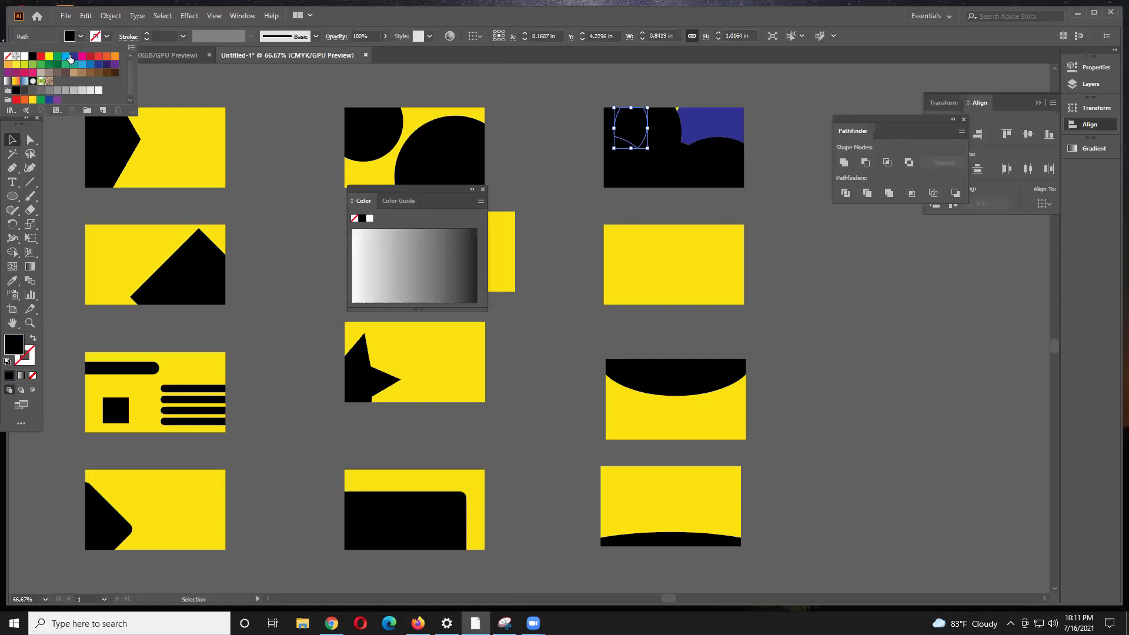
{"action": "left_click", "coordinate": [63, 60]}
Step: Fill the lower-left corner piece of the third column's first card with yellow
{"action": "left_click", "coordinate": [616, 171]}
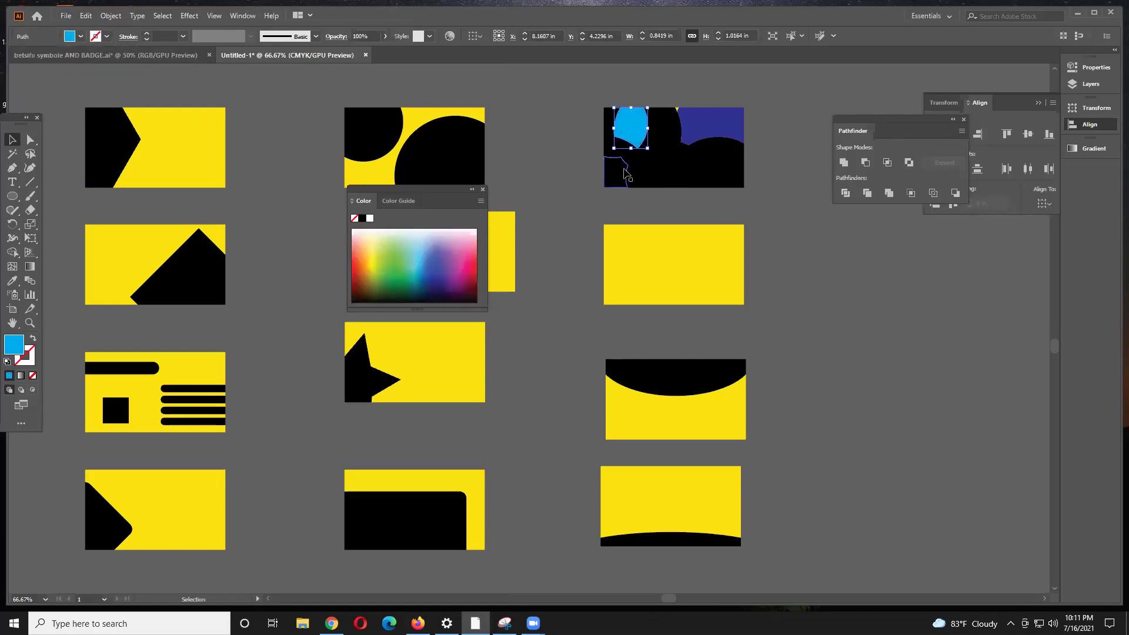
{"action": "left_click", "coordinate": [81, 37]}
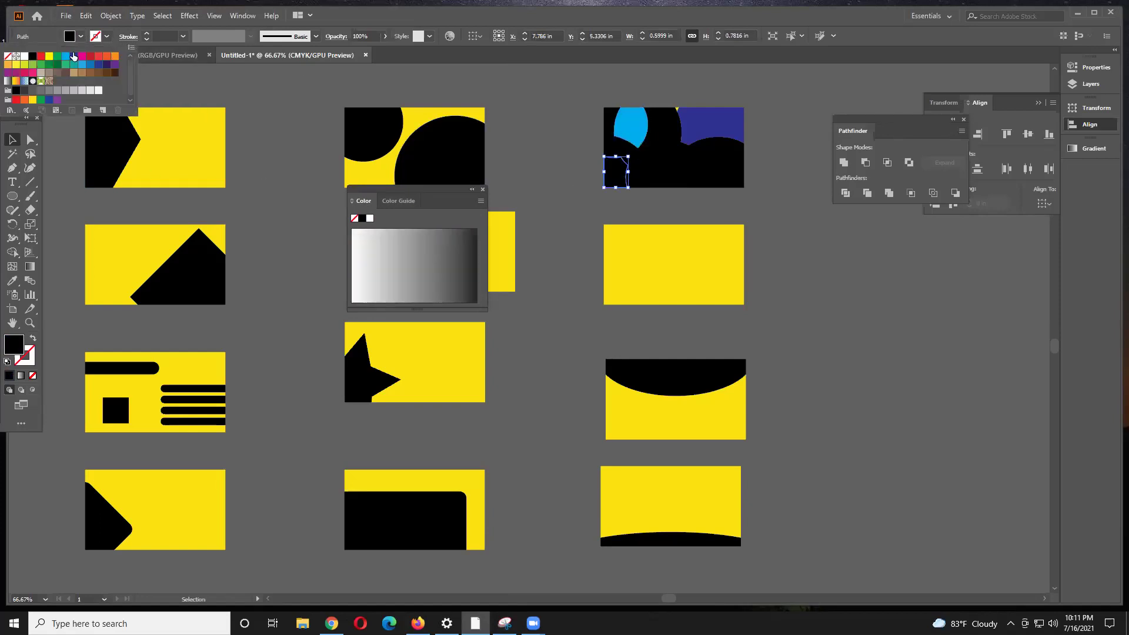
{"action": "left_click", "coordinate": [49, 56]}
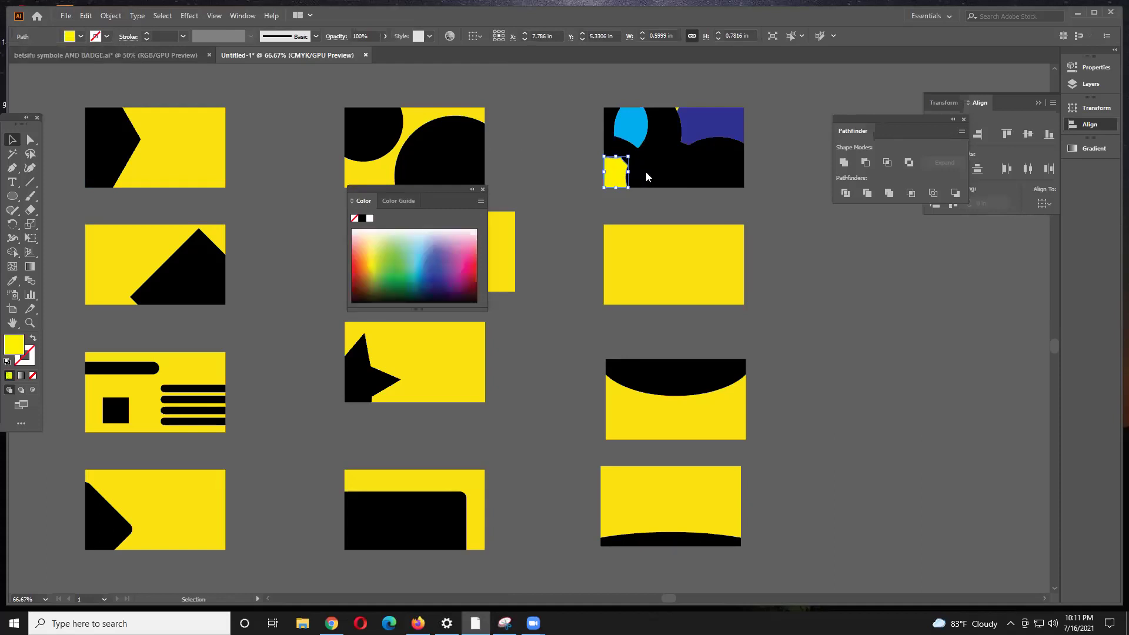
Step: Fill the first third-column card's central overlap piece with magenta and the lens-shaped piece to its right with crimson
{"action": "left_click", "coordinate": [658, 162]}
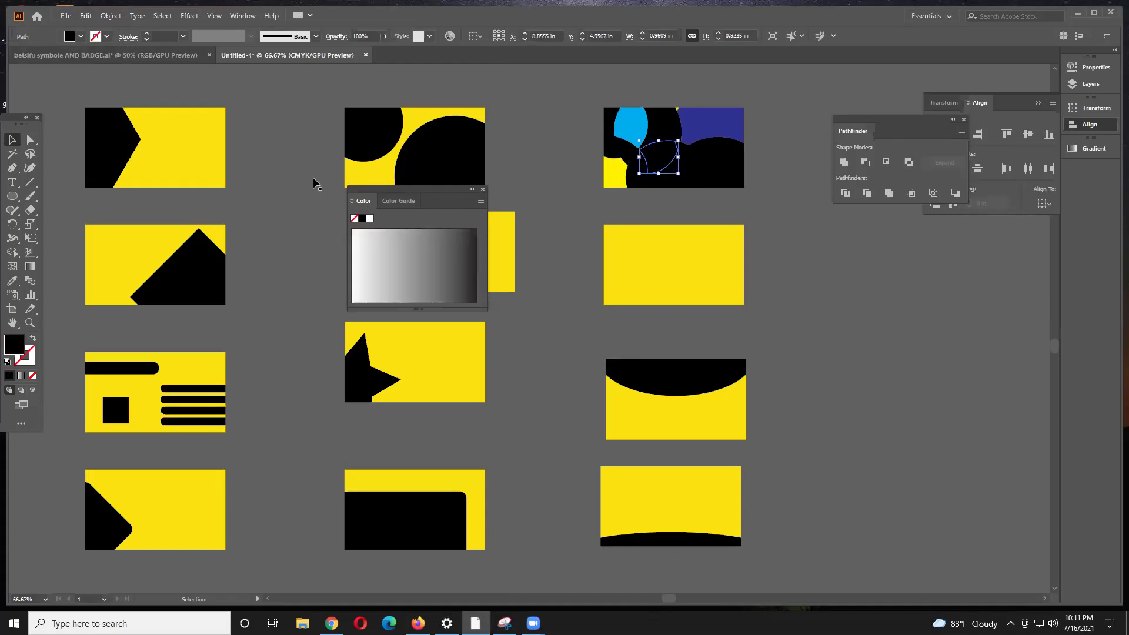
{"action": "left_click", "coordinate": [81, 38]}
{"action": "left_click", "coordinate": [82, 56]}
{"action": "left_click", "coordinate": [705, 169]}
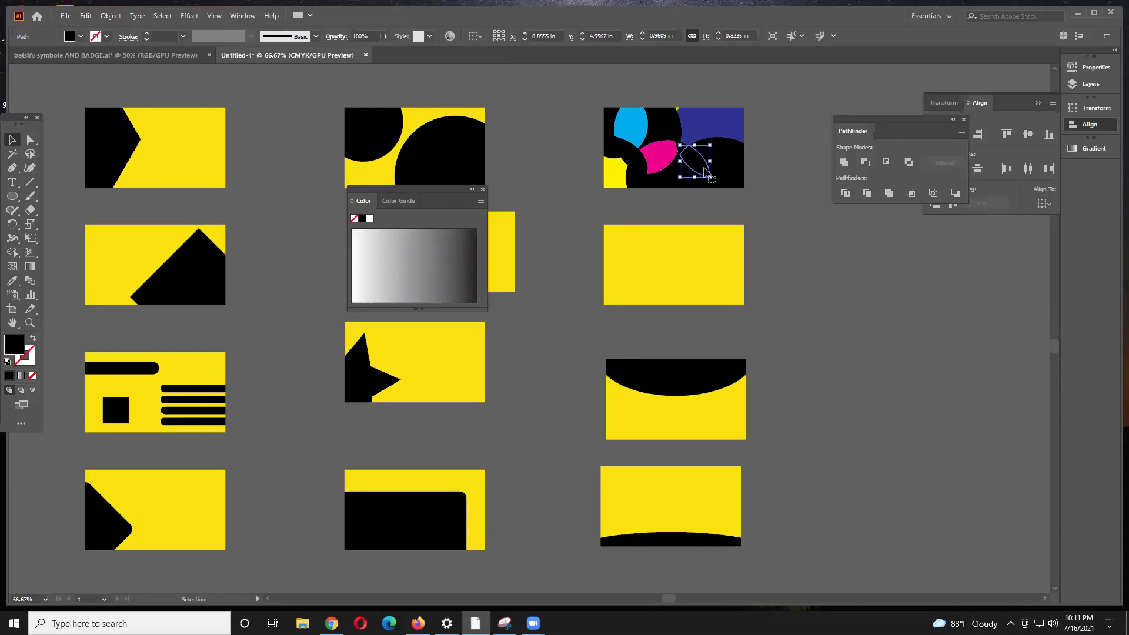
{"action": "left_click", "coordinate": [81, 38]}
{"action": "left_click", "coordinate": [41, 111]}
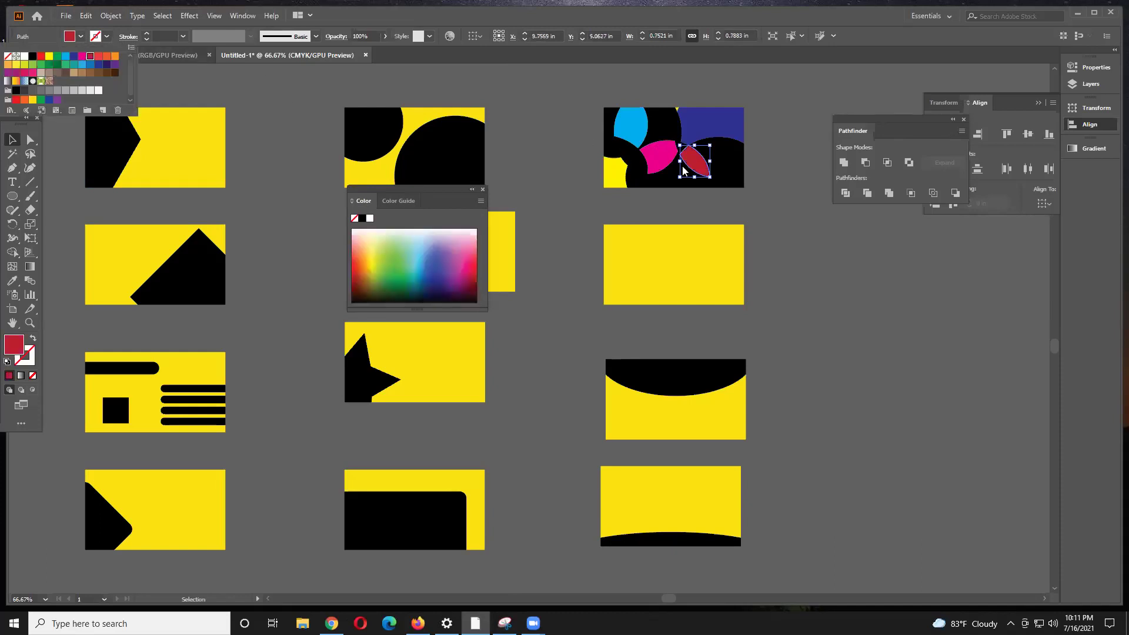
Step: Fill the piece along the bottom edge below the magenta one with teal green
{"action": "left_click", "coordinate": [674, 187]}
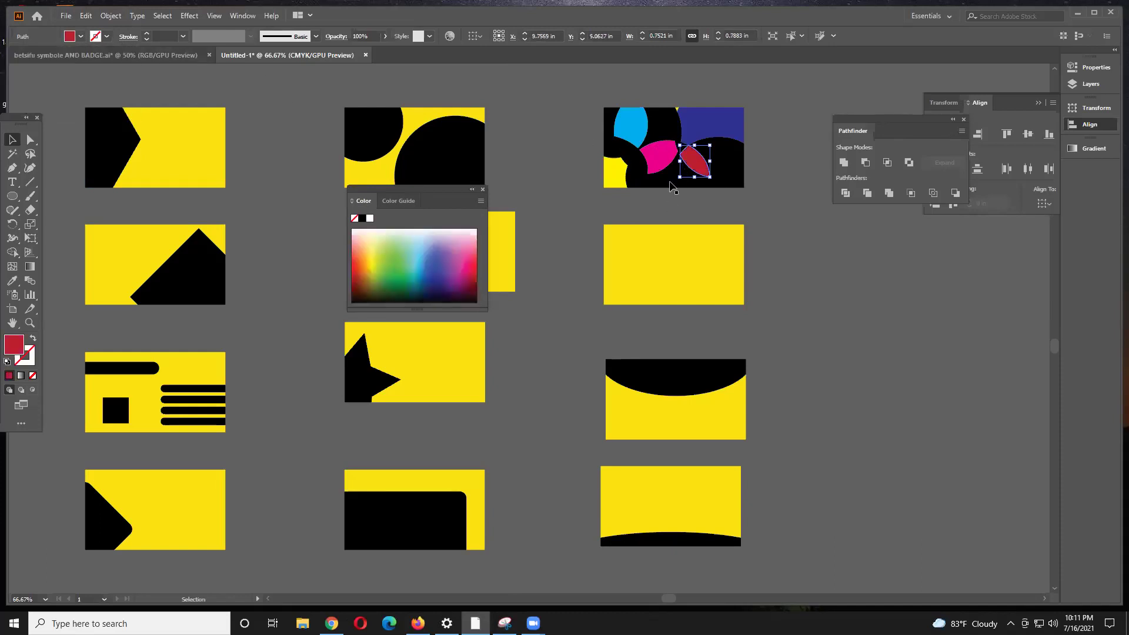
{"action": "left_click", "coordinate": [81, 37]}
{"action": "left_click", "coordinate": [73, 64]}
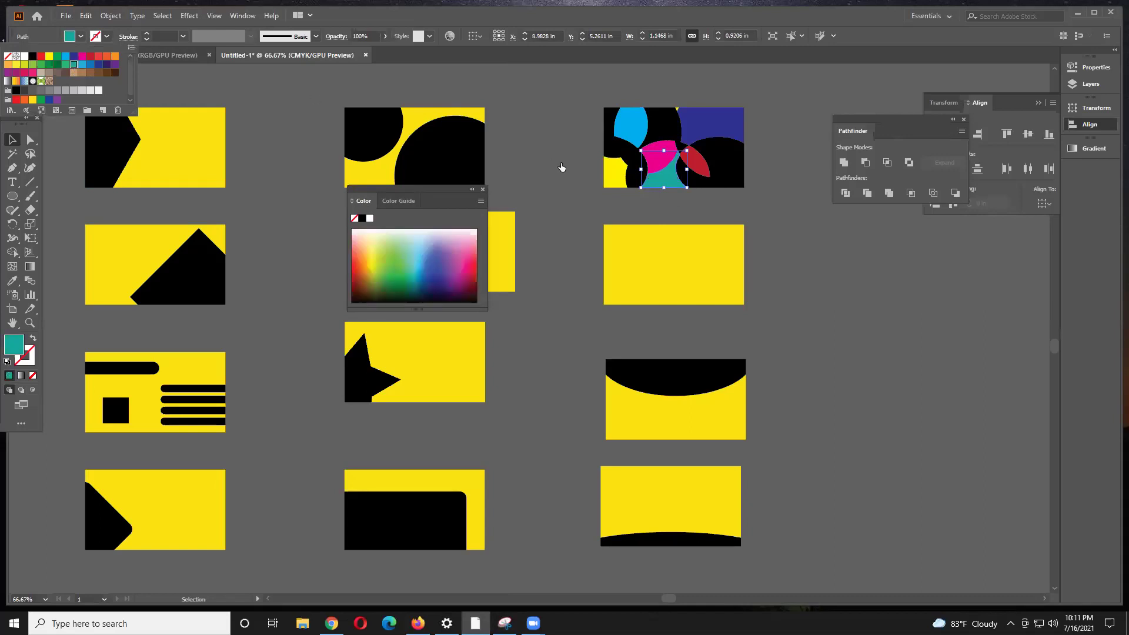
Step: Fill the small black overlap piece directly below the card's cyan shape with white
{"action": "left_click", "coordinate": [625, 147]}
{"action": "left_click", "coordinate": [625, 147]}
{"action": "left_click", "coordinate": [81, 37]}
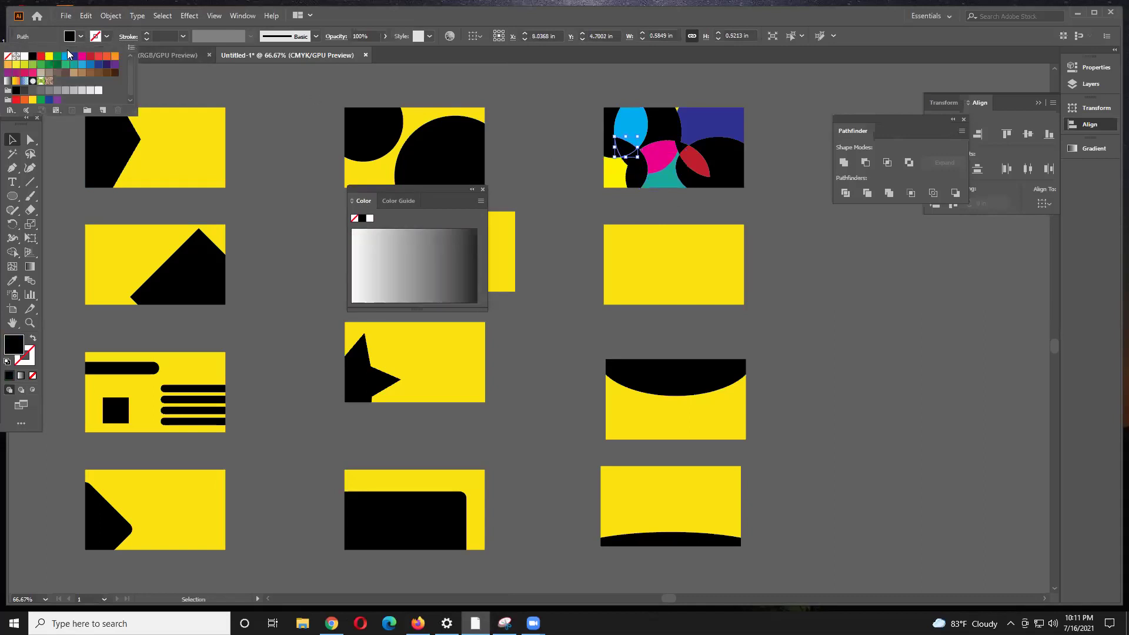
{"action": "left_click", "coordinate": [58, 66]}
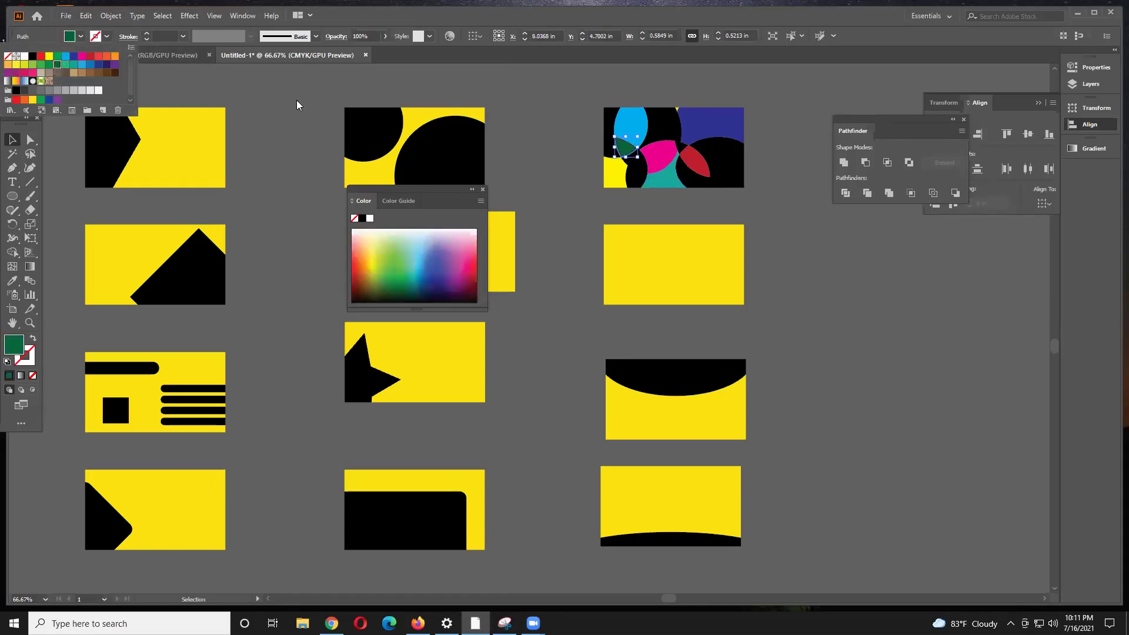
{"action": "left_click", "coordinate": [81, 37]}
{"action": "left_click", "coordinate": [24, 57]}
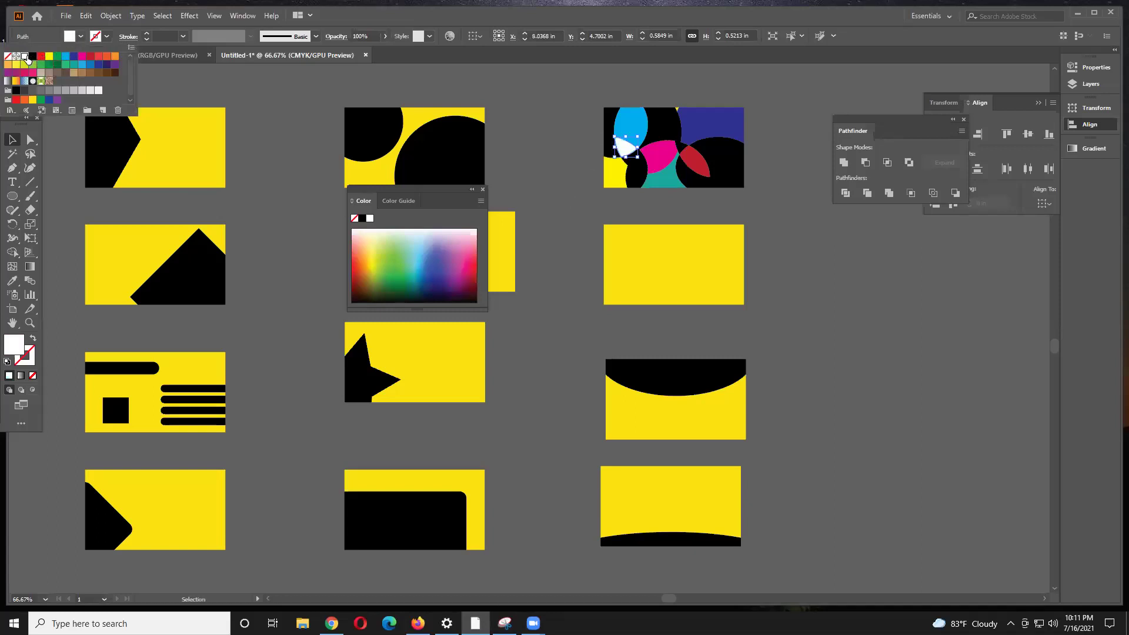
Step: Fill the card's upper-left corner piece with green and the black piece below it on the left edge with crimson
{"action": "left_click", "coordinate": [606, 121]}
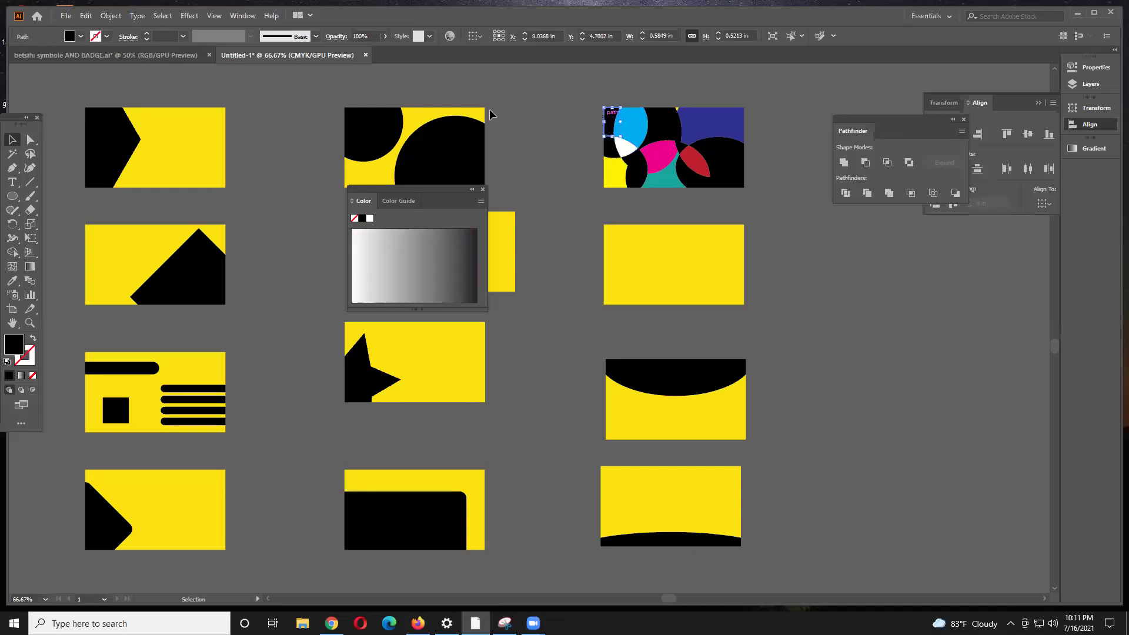
{"action": "left_click", "coordinate": [81, 36]}
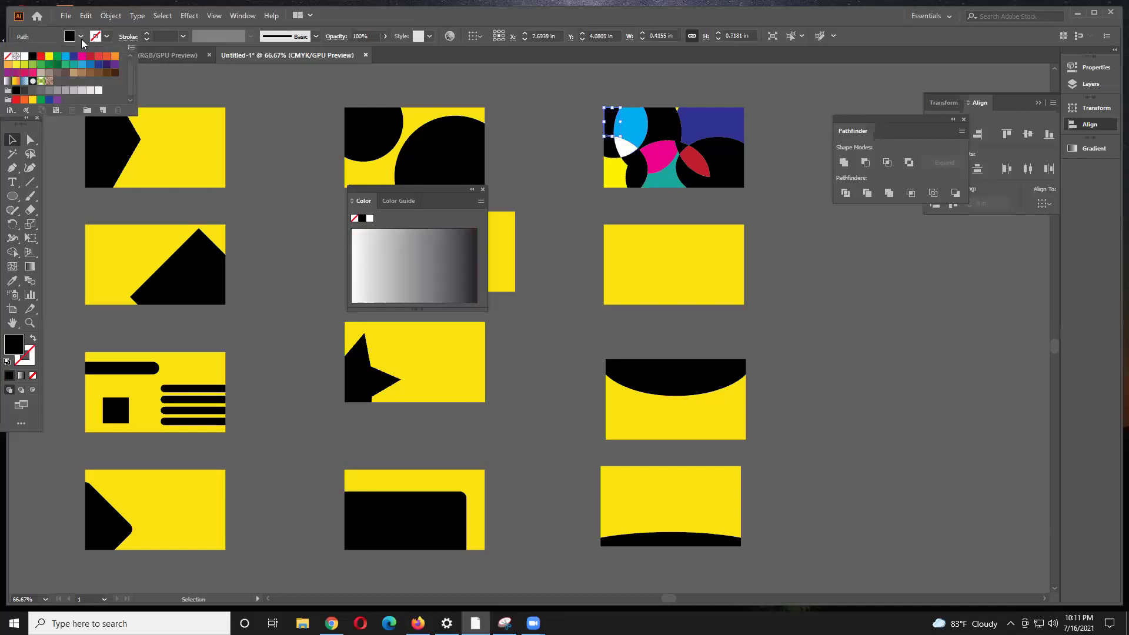
{"action": "left_click", "coordinate": [57, 57]}
{"action": "left_click", "coordinate": [611, 147]}
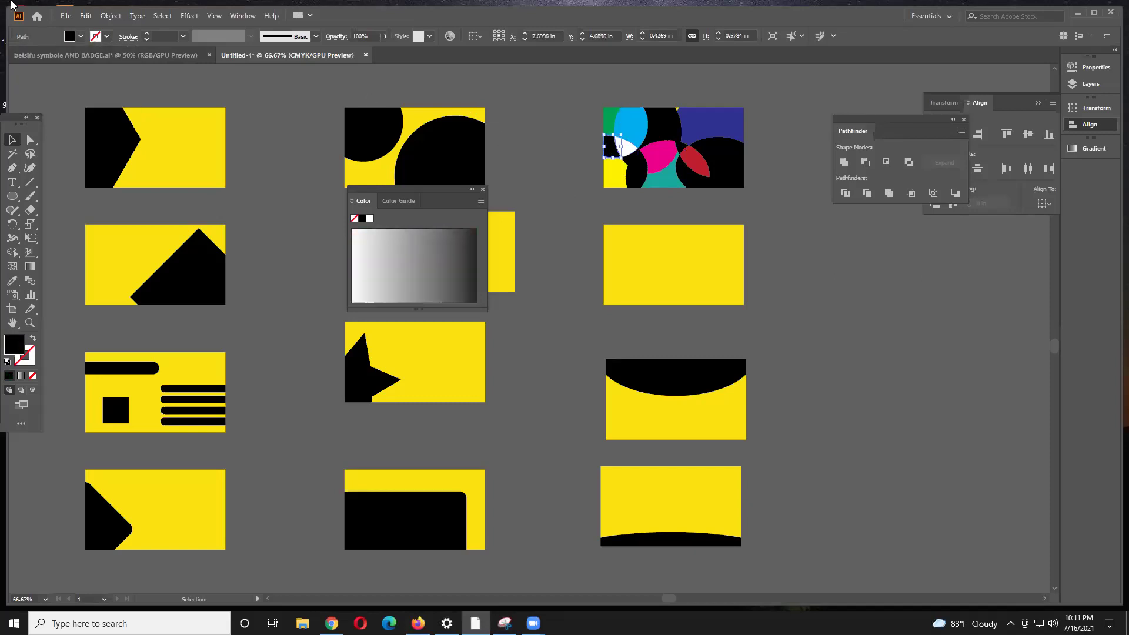
{"action": "left_click", "coordinate": [81, 36]}
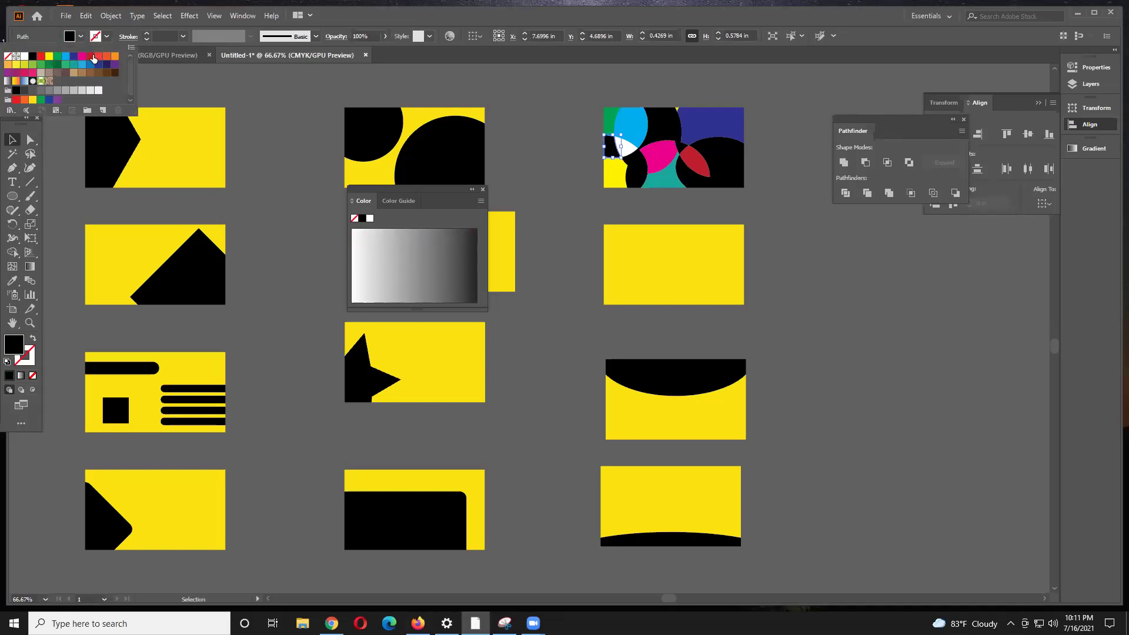
{"action": "left_click", "coordinate": [93, 58]}
Step: Fill the small black overlap piece between the yellow corner and the magenta piece with light orange
{"action": "left_click", "coordinate": [644, 180]}
{"action": "left_click", "coordinate": [638, 166]}
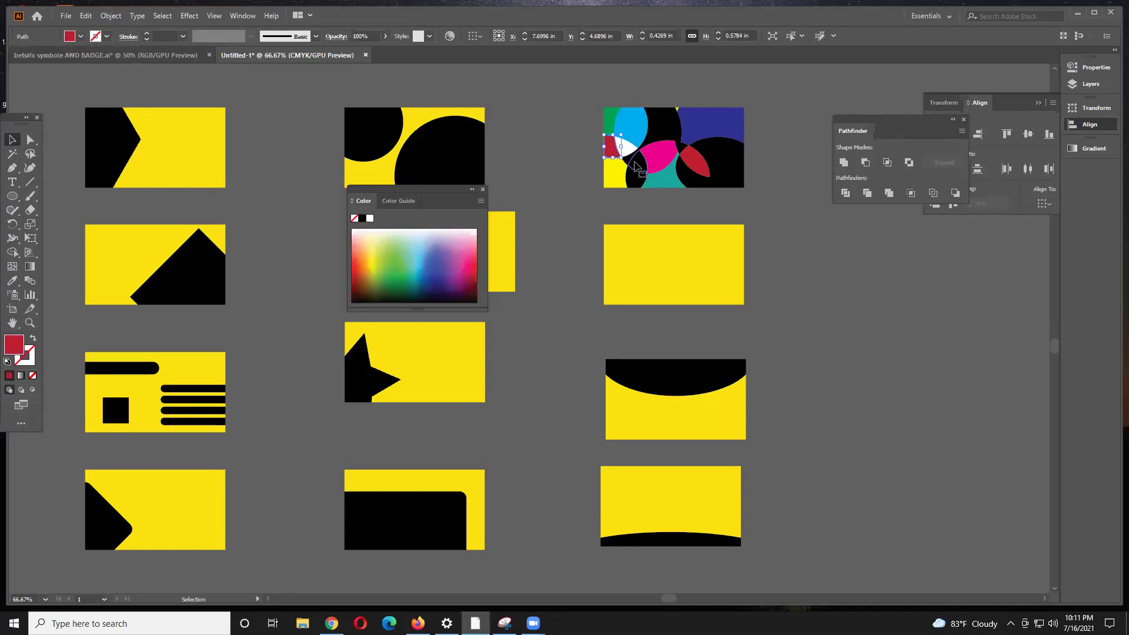
{"action": "left_click", "coordinate": [80, 38]}
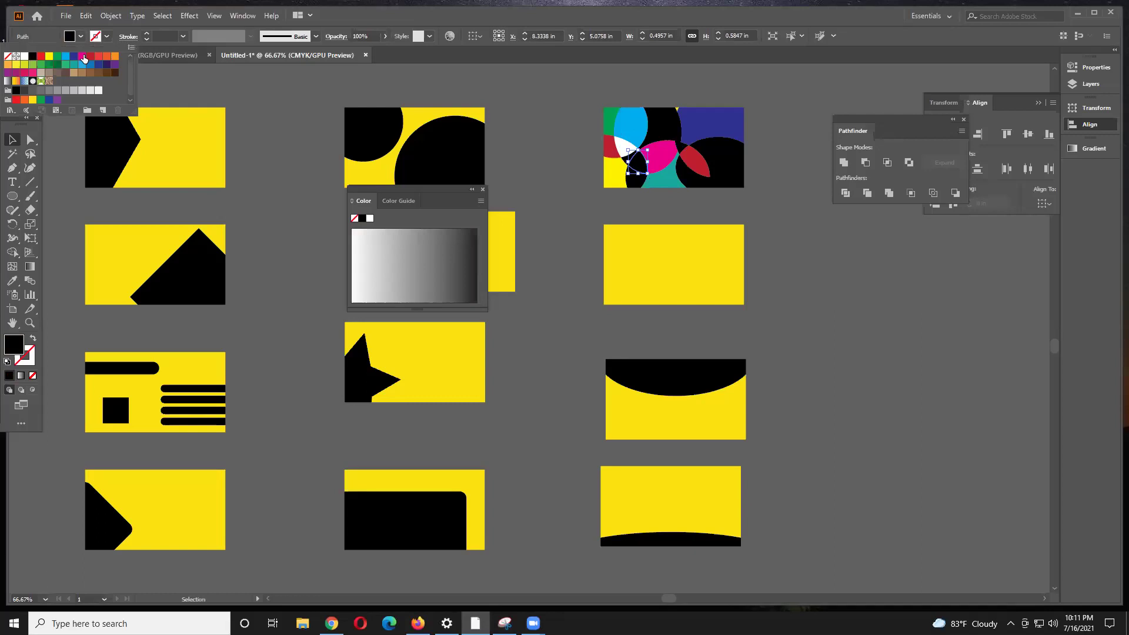
{"action": "left_click", "coordinate": [113, 57]}
Step: Fill the large black piece at the card's upper middle, beside the cyan shape, with yellow
{"action": "left_click", "coordinate": [655, 129]}
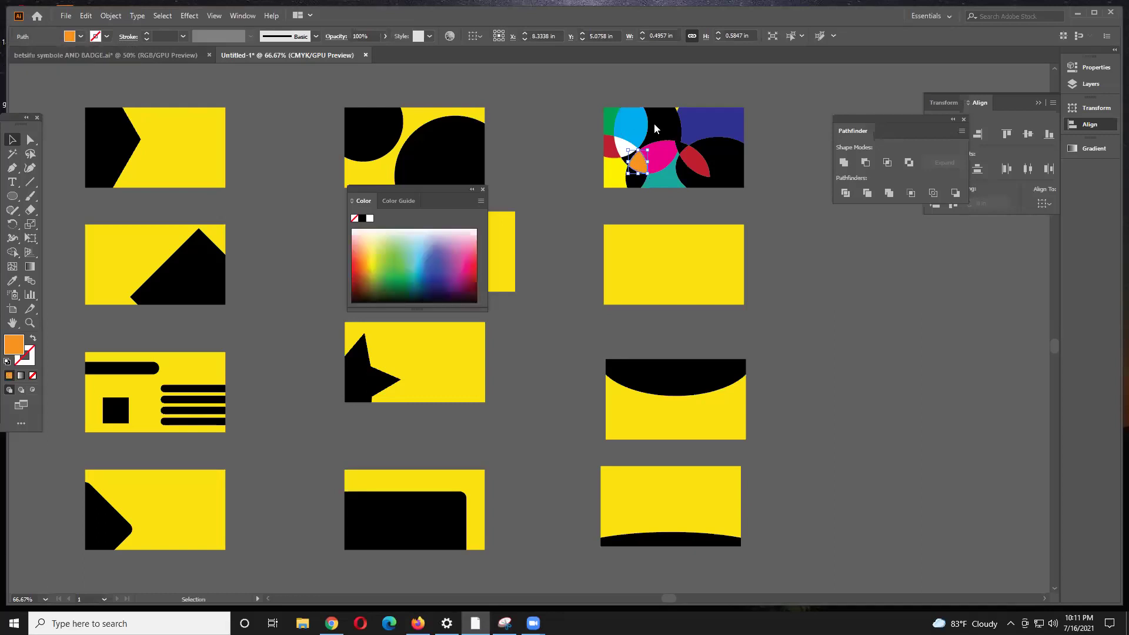
{"action": "left_click", "coordinate": [654, 129]}
{"action": "left_click", "coordinate": [78, 37]}
{"action": "left_click", "coordinate": [79, 37]}
{"action": "left_click", "coordinate": [80, 37]}
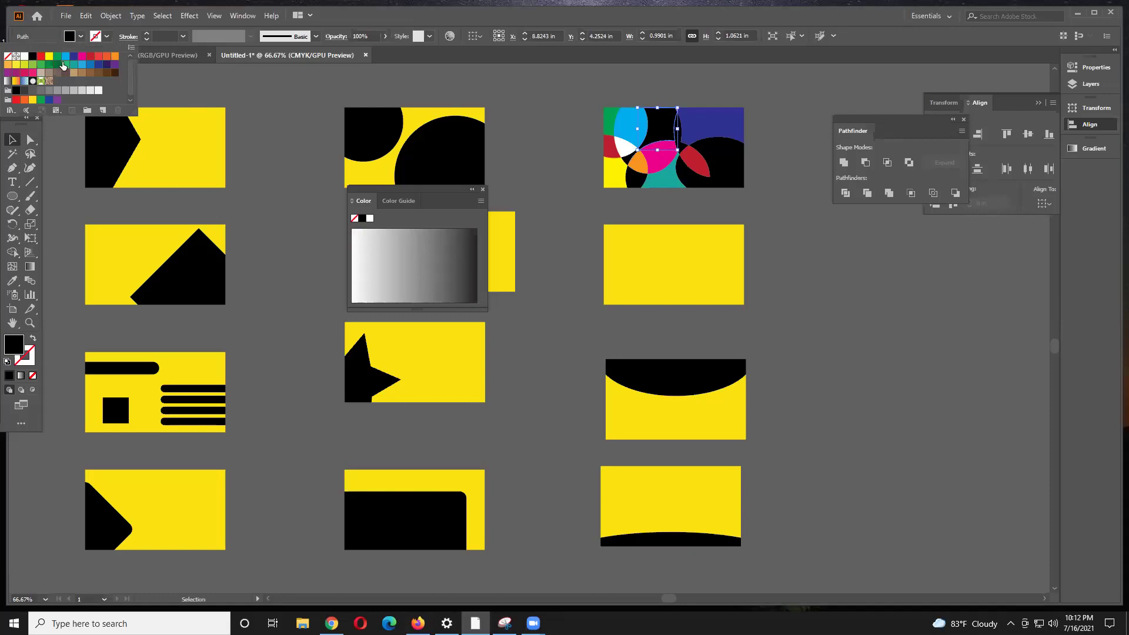
{"action": "left_click", "coordinate": [33, 100]}
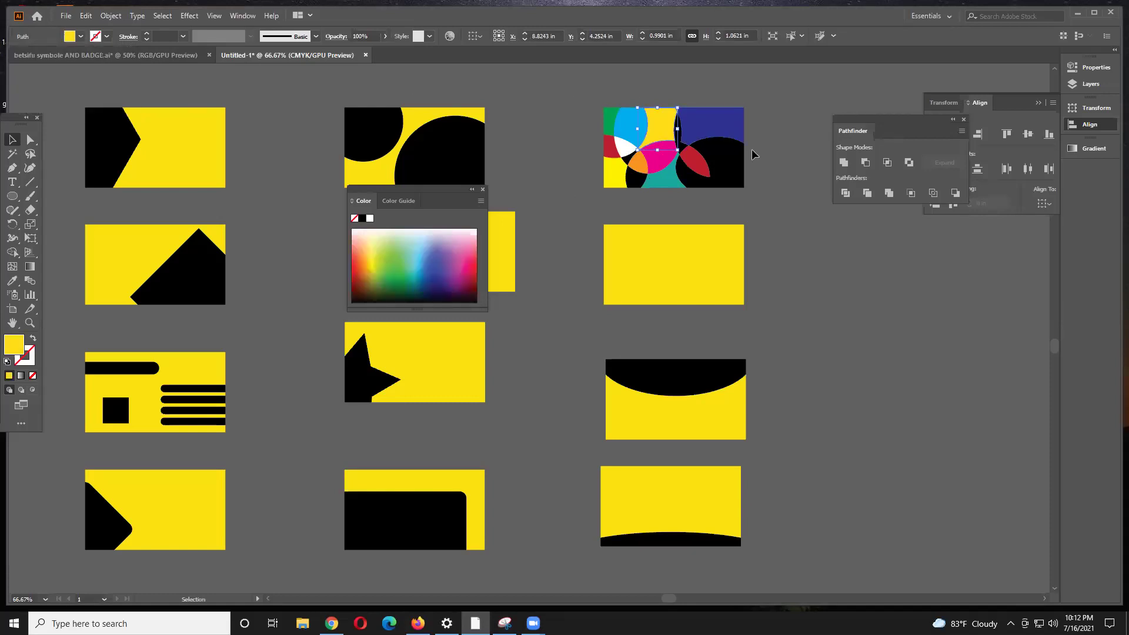
Step: Fill the large rounded piece at the card's right edge with light orange and the black piece below the crimson lens with orange-red
{"action": "left_click", "coordinate": [730, 157]}
{"action": "left_click", "coordinate": [81, 37]}
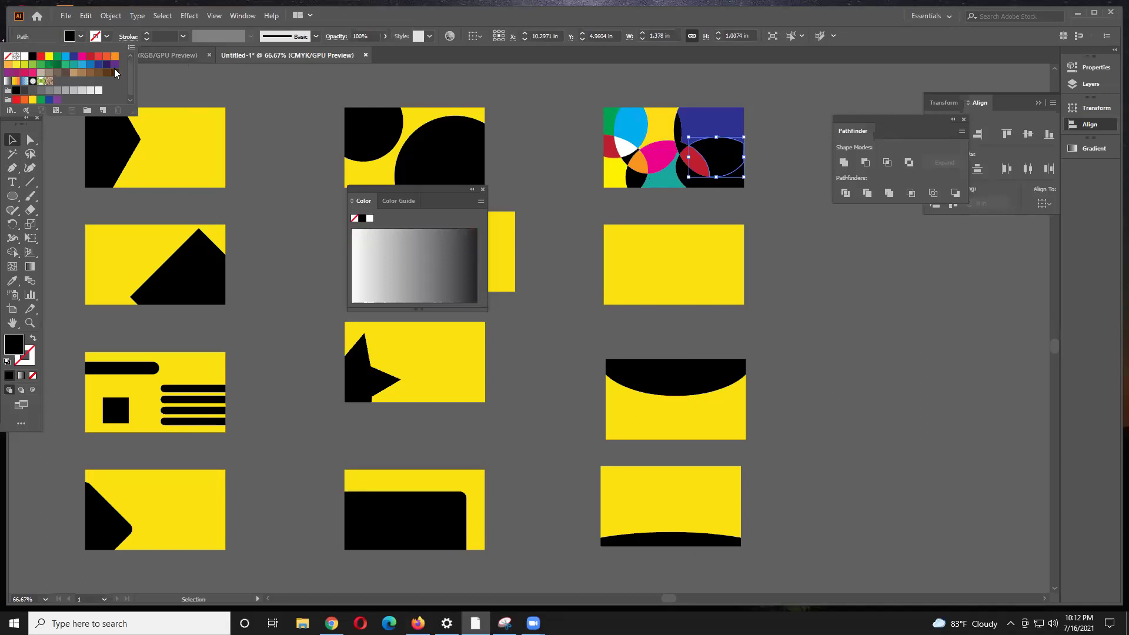
{"action": "left_click", "coordinate": [113, 61]}
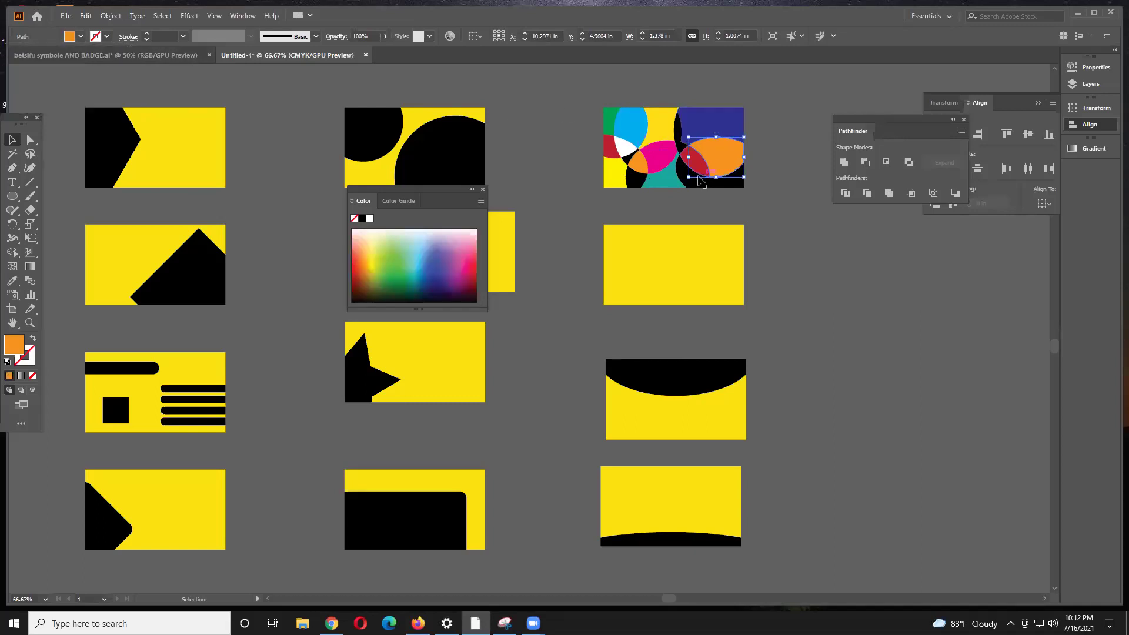
{"action": "left_click", "coordinate": [687, 206]}
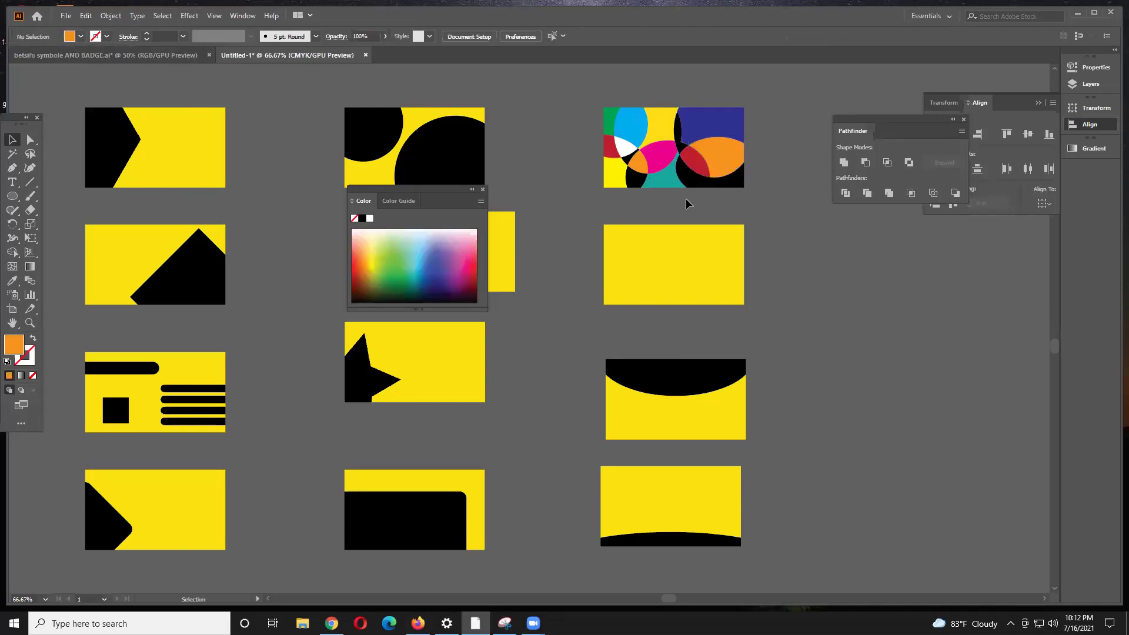
{"action": "left_click", "coordinate": [703, 175]}
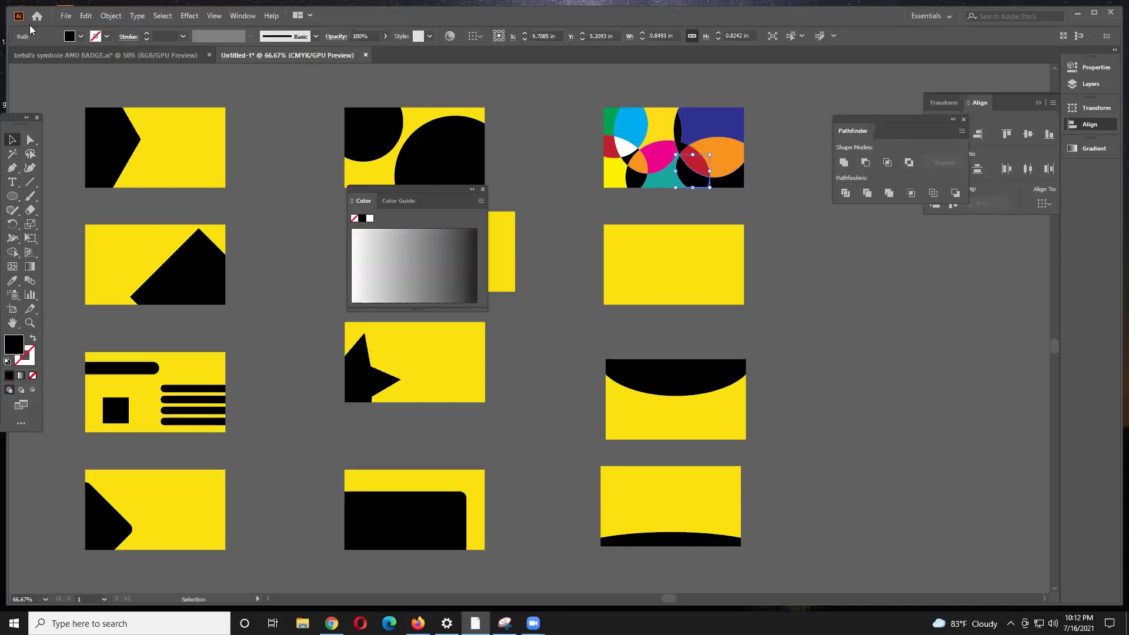
{"action": "left_click", "coordinate": [81, 37]}
{"action": "left_click", "coordinate": [106, 56]}
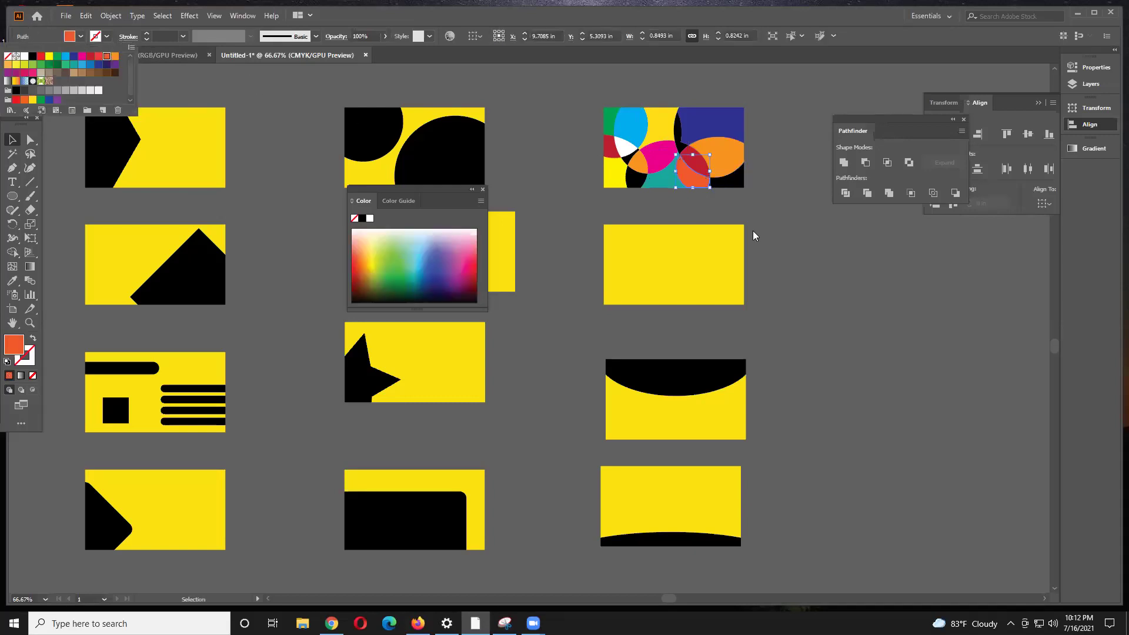
Step: Fill the card's lower-right corner piece with green and clear the selection
{"action": "left_click", "coordinate": [729, 177]}
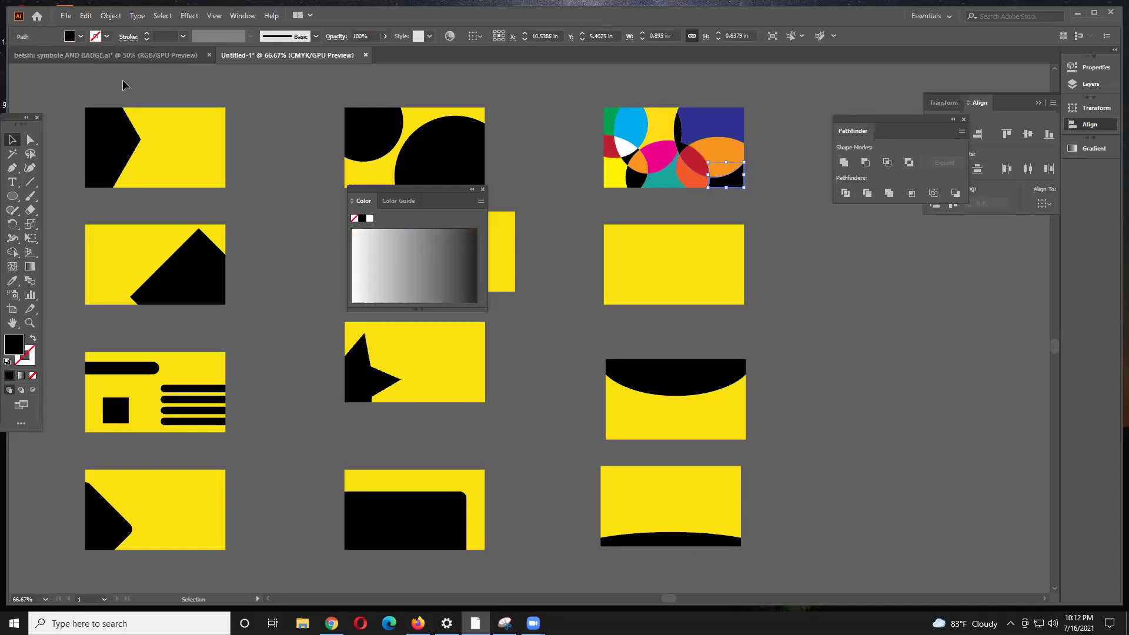
{"action": "left_click", "coordinate": [81, 37]}
{"action": "left_click", "coordinate": [41, 111]}
{"action": "left_click", "coordinate": [712, 111]}
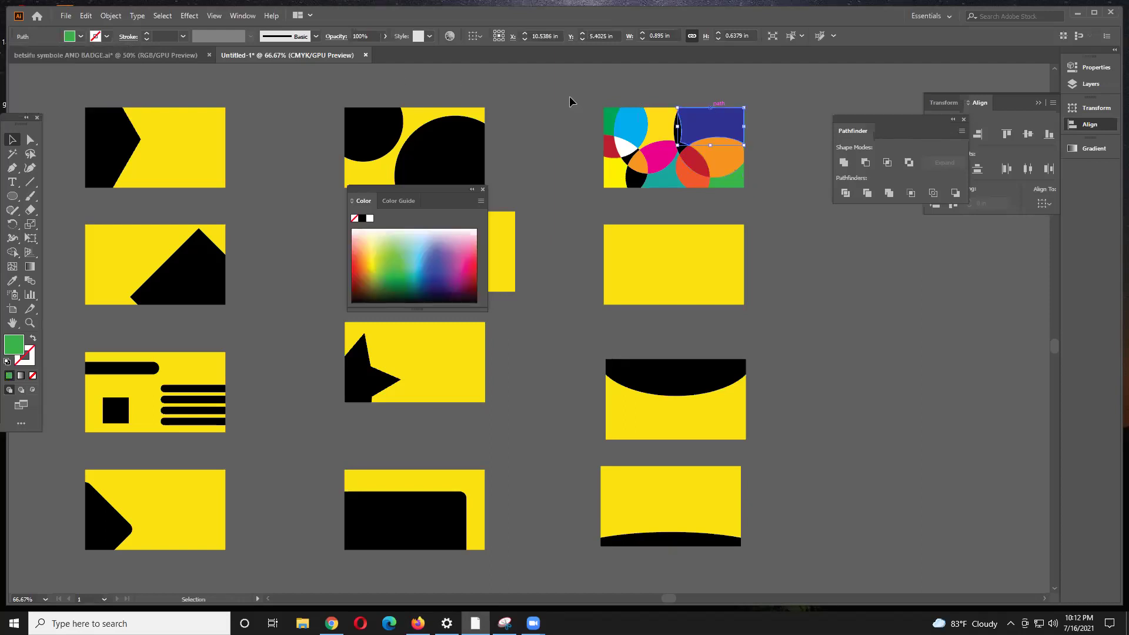
{"action": "left_click", "coordinate": [554, 129]}
Step: Fill the black piece beside the yellow lower-left corner with magenta and the narrow sliver beside the dark blue piece with cyan blue
{"action": "left_click", "coordinate": [630, 184]}
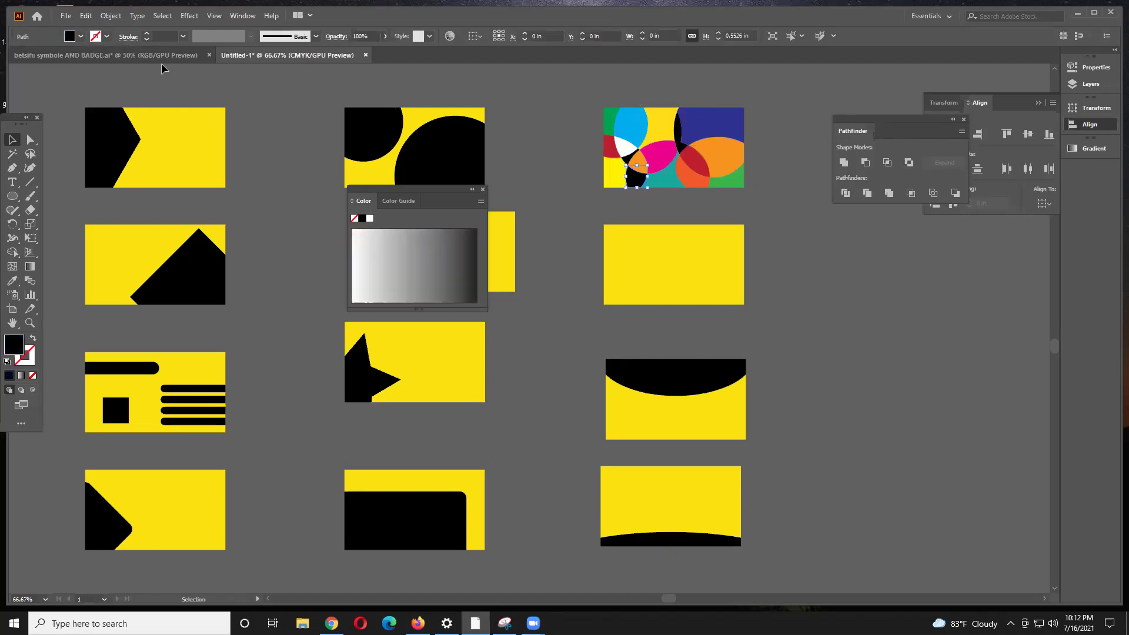
{"action": "left_click", "coordinate": [81, 37]}
{"action": "left_click", "coordinate": [82, 55]}
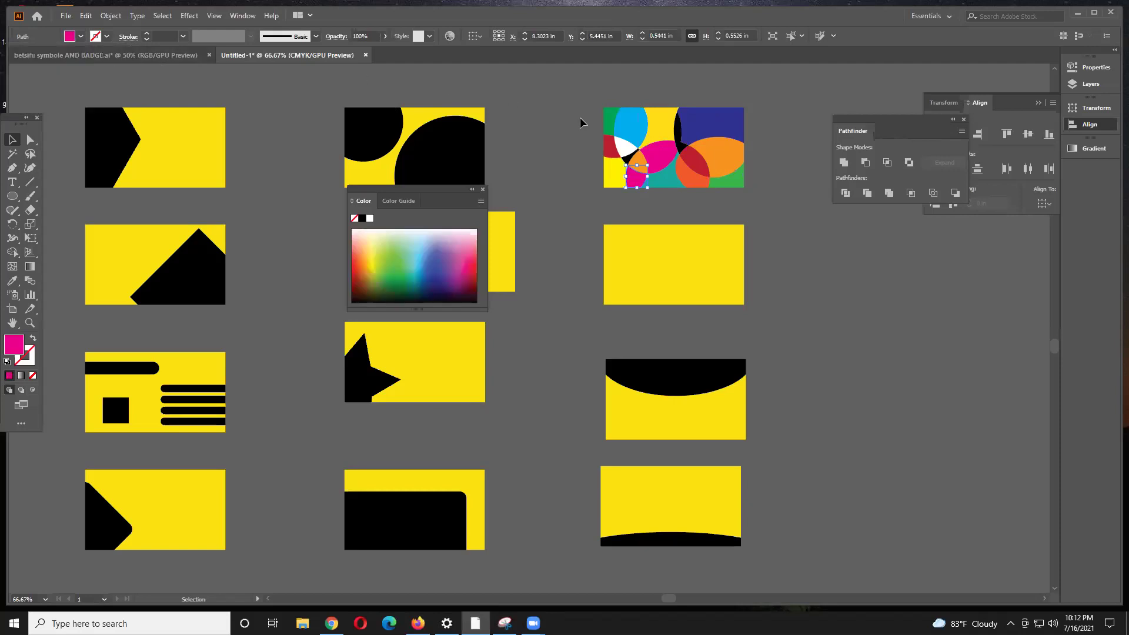
{"action": "left_click", "coordinate": [680, 127]}
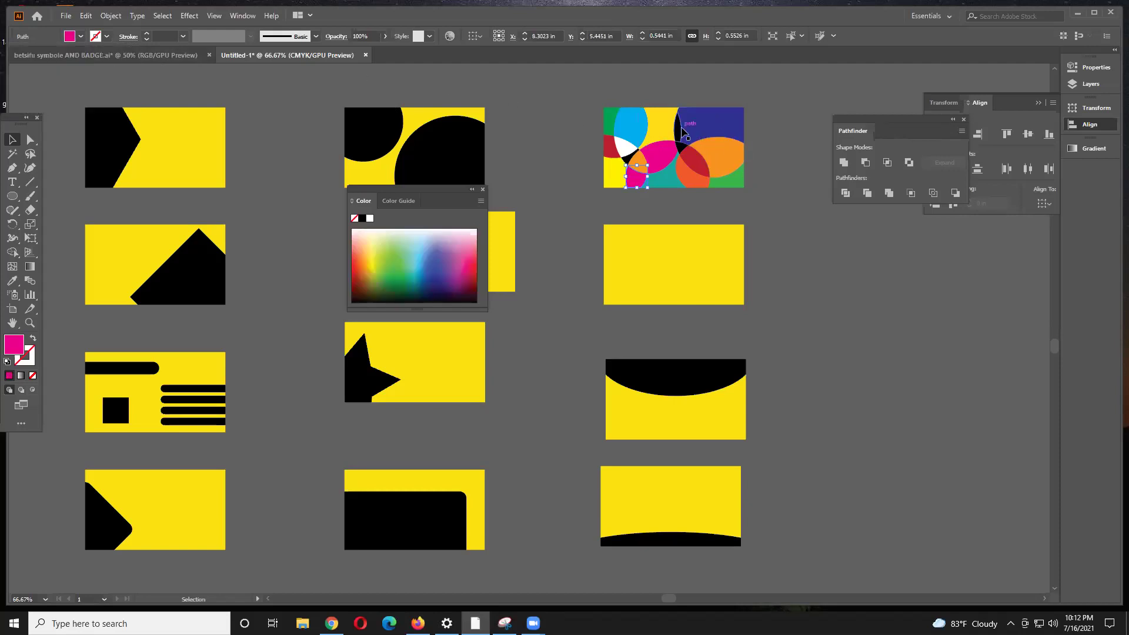
{"action": "left_click", "coordinate": [81, 37]}
{"action": "left_click", "coordinate": [65, 56]}
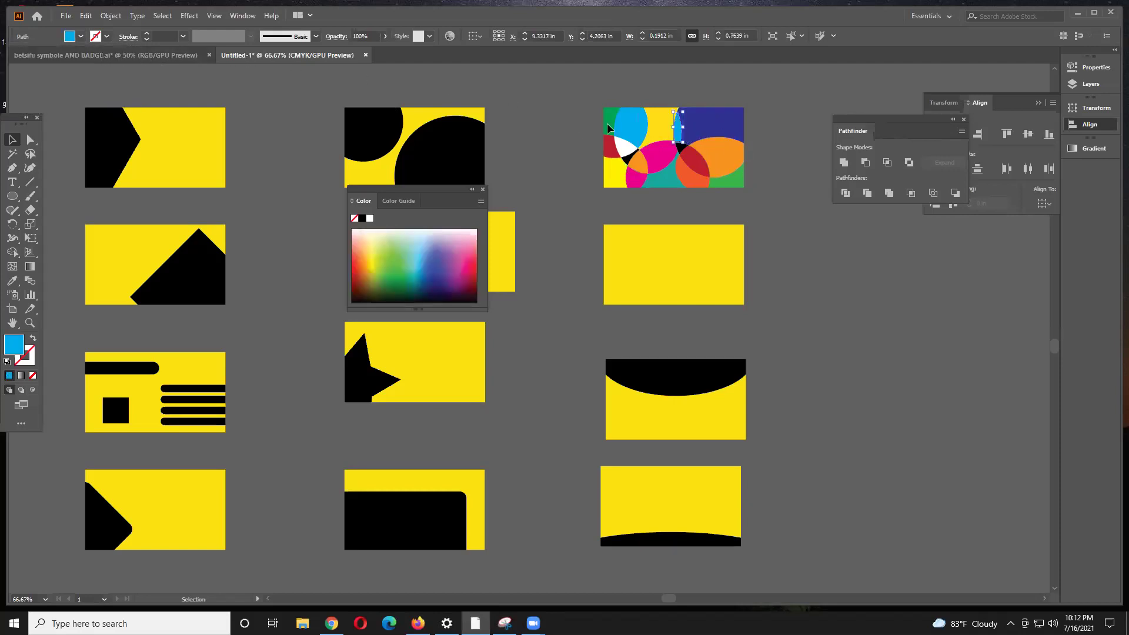
{"action": "left_click", "coordinate": [573, 106]}
Step: Fill the tiny black piece at the lower end of the cyan sliver with cyan blue
{"action": "left_click", "coordinate": [679, 143]}
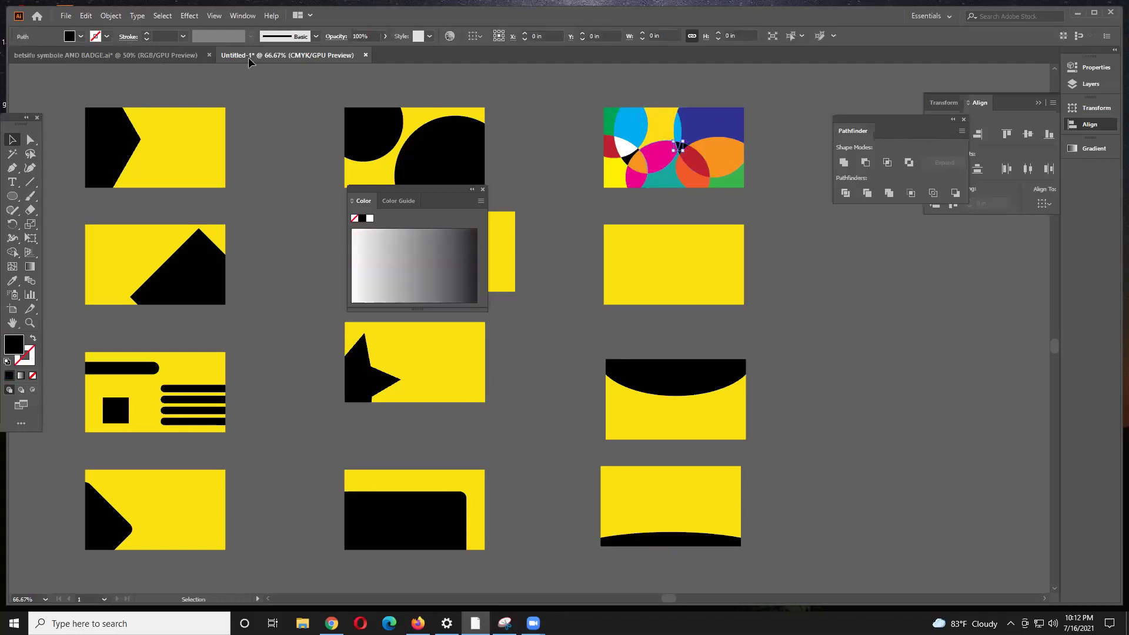
{"action": "left_click", "coordinate": [76, 37]}
{"action": "left_click", "coordinate": [64, 56]}
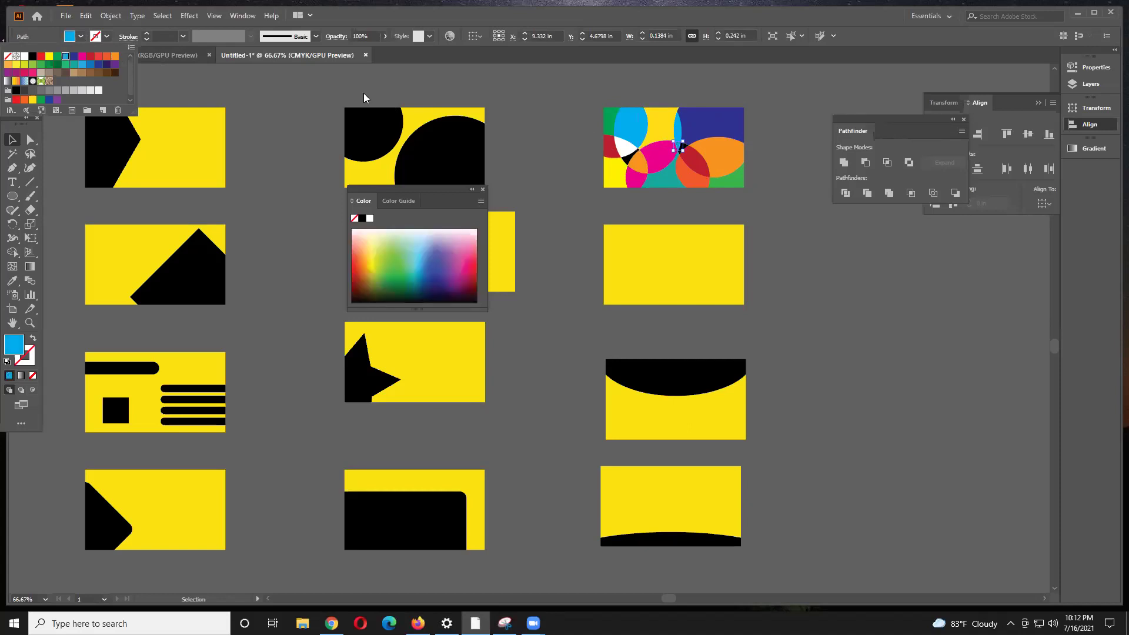
{"action": "left_click", "coordinate": [757, 176]}
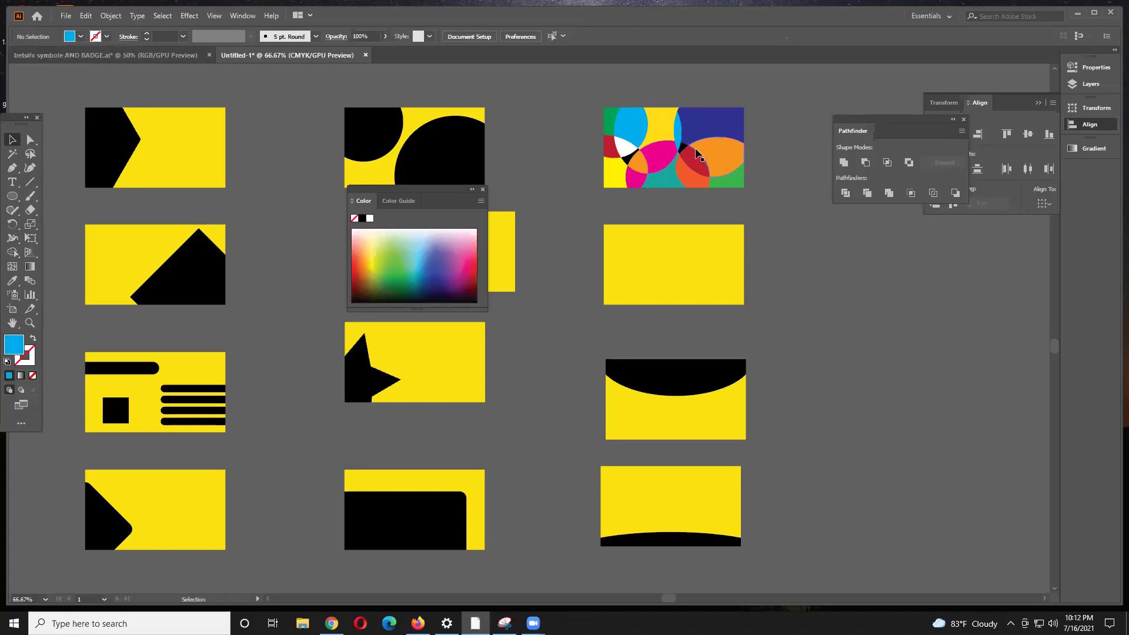
Step: Fill the small black triangular piece between the dark blue and crimson pieces with yellow
{"action": "scroll", "coordinate": [697, 153], "scroll_direction": "up", "scroll_amount": 3, "text": "alt"}
{"action": "left_click", "coordinate": [687, 149]}
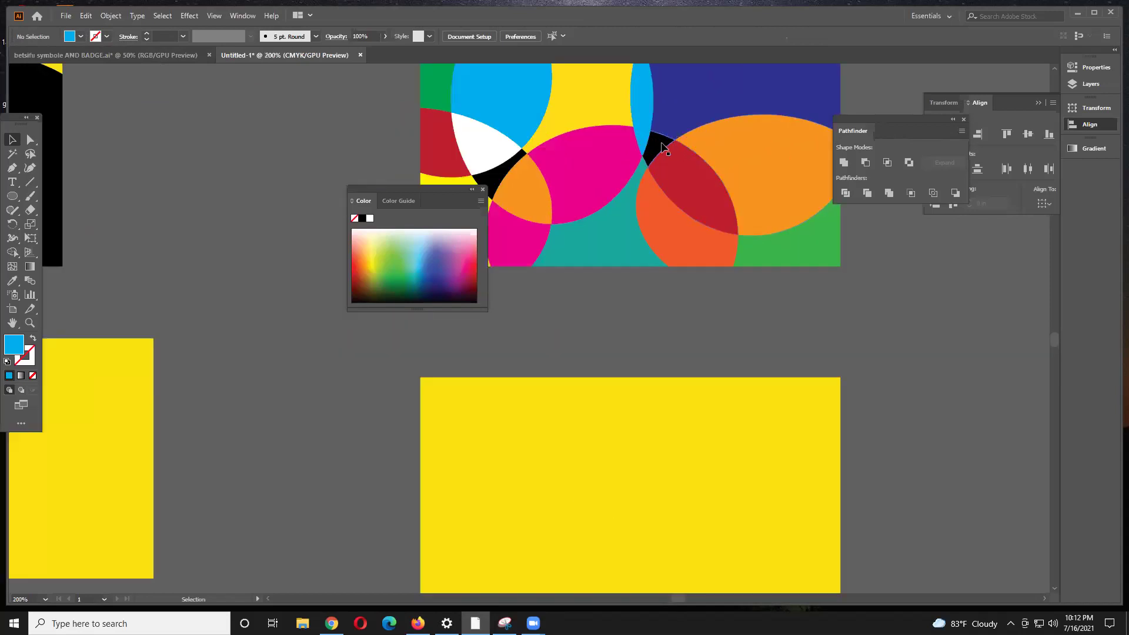
{"action": "left_click", "coordinate": [81, 37]}
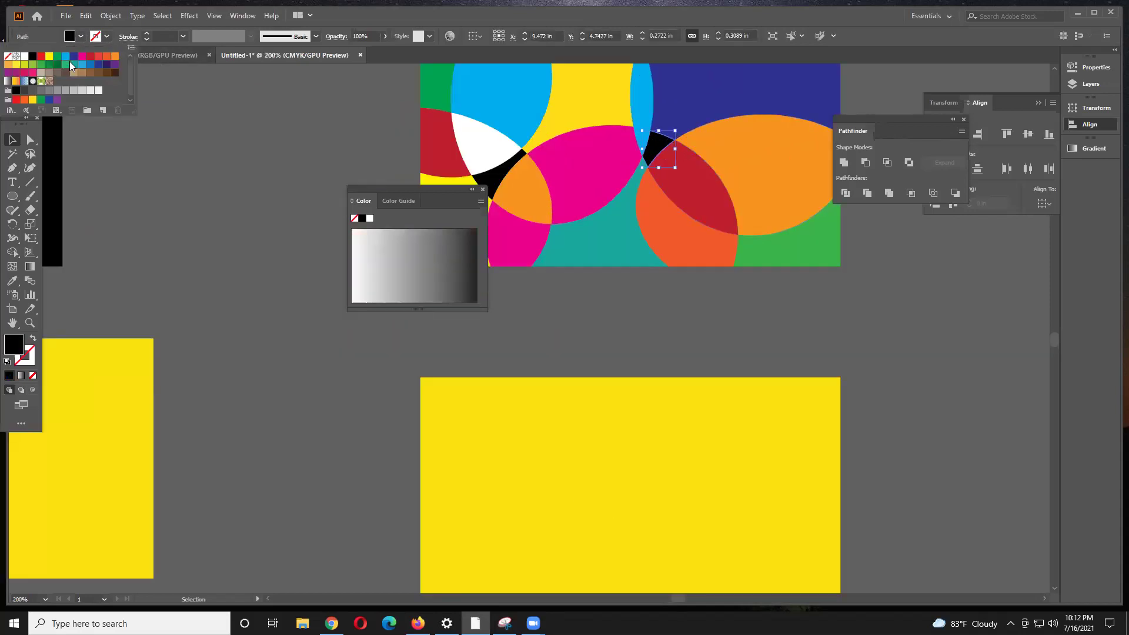
{"action": "left_click", "coordinate": [31, 100]}
Step: Fill the black piece below the white piece of the multicoloured card with crimson
{"action": "left_click", "coordinate": [497, 180]}
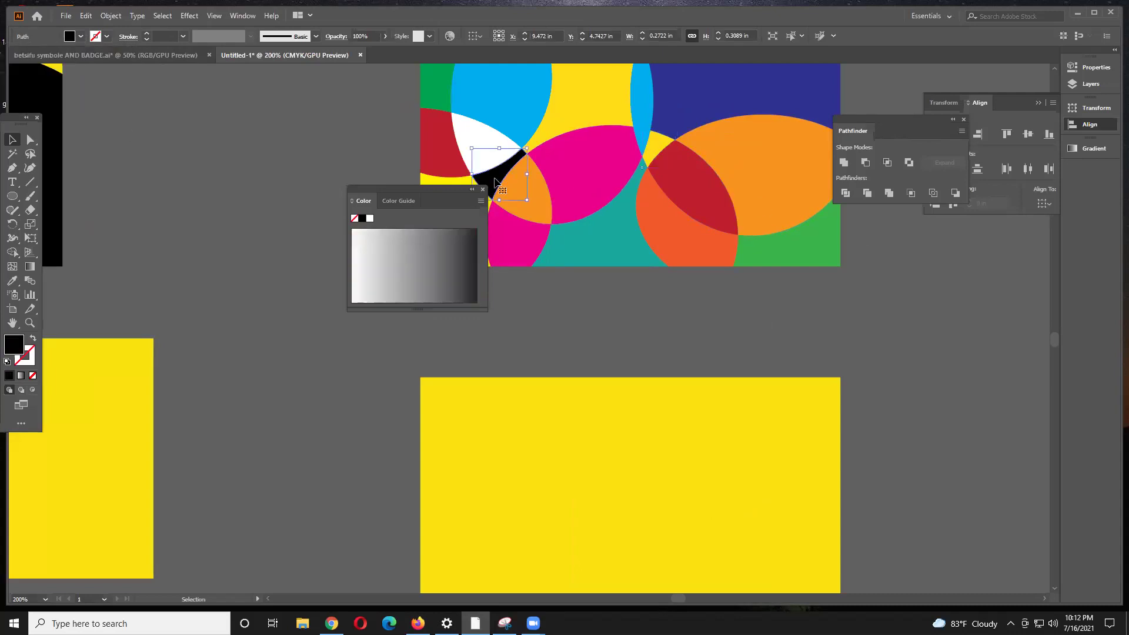
{"action": "left_click", "coordinate": [81, 36]}
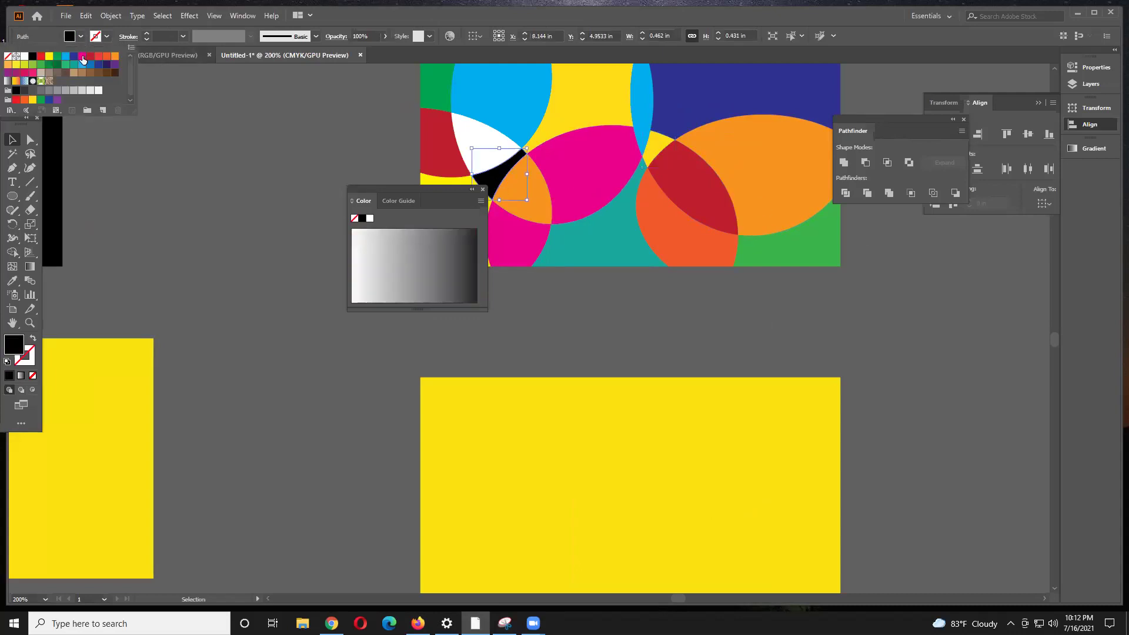
{"action": "left_click", "coordinate": [87, 59]}
{"action": "scroll", "coordinate": [181, 182], "scroll_direction": "down", "scroll_amount": 1}
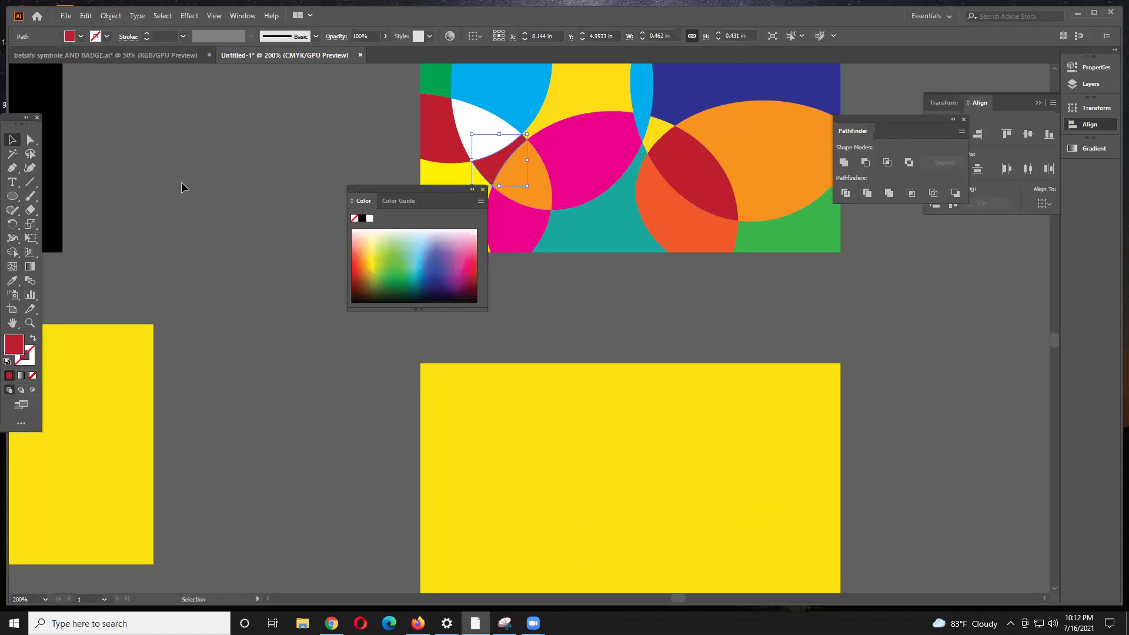
Step: Close the Color panel and clear the selection on the multicoloured card
{"action": "scroll", "coordinate": [181, 182], "scroll_direction": "down", "scroll_amount": 1}
{"action": "scroll", "coordinate": [323, 215], "scroll_direction": "down", "scroll_amount": 1}
{"action": "left_click_drag", "start_coordinate": [323, 216], "coordinate": [345, 225]}
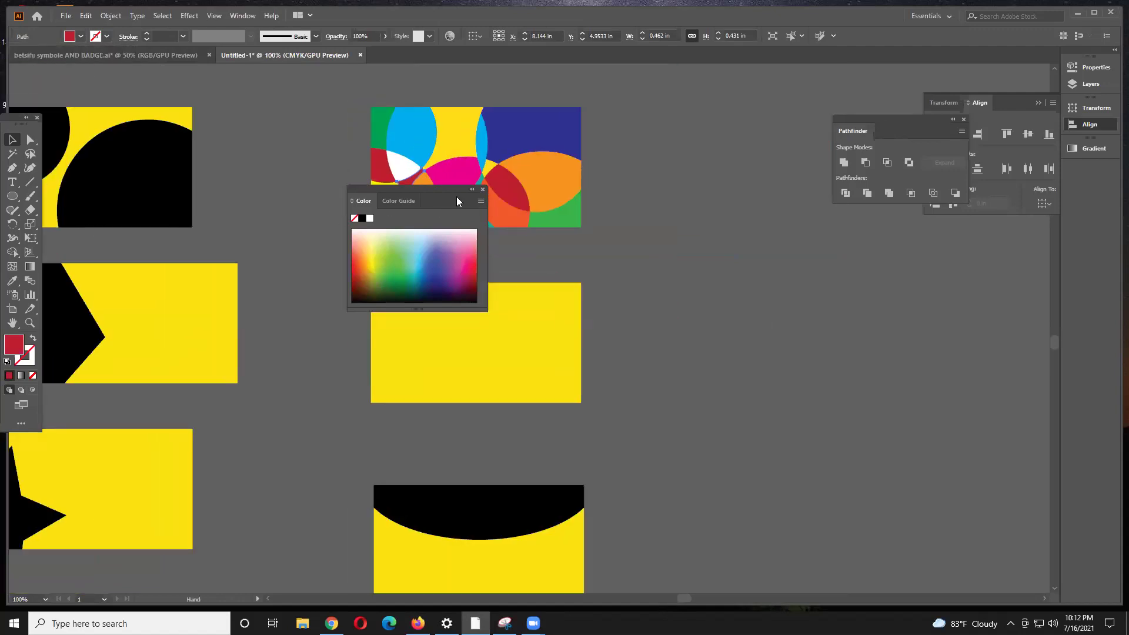
{"action": "left_click", "coordinate": [483, 189]}
{"action": "scroll", "coordinate": [471, 189], "scroll_direction": "down", "scroll_amount": 1}
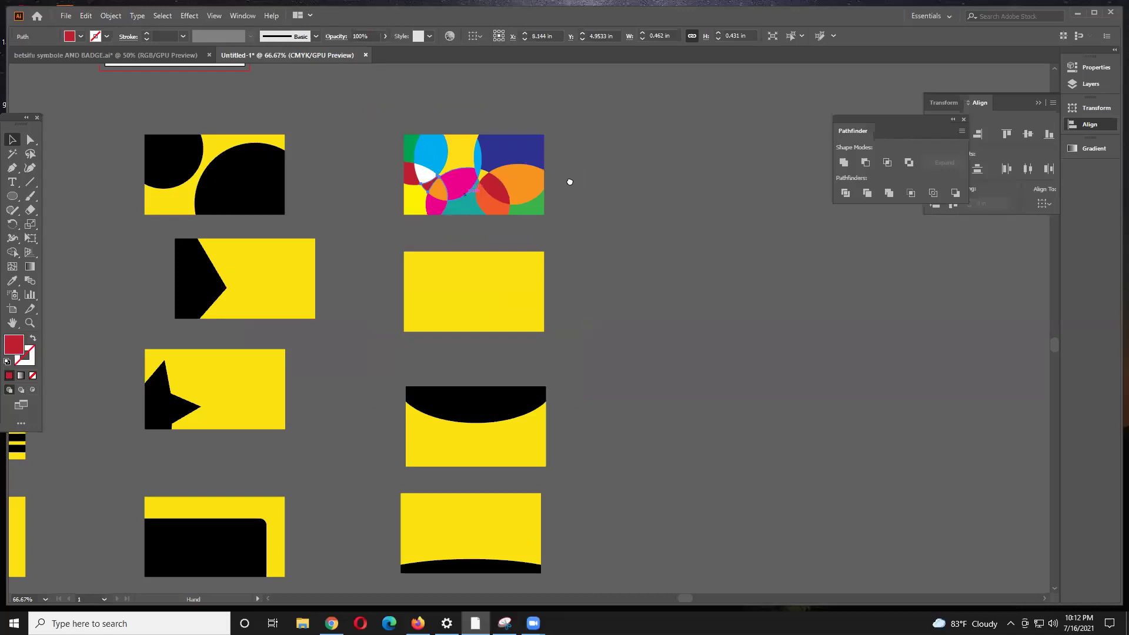
{"action": "left_click_drag", "start_coordinate": [522, 216], "coordinate": [665, 196]}
{"action": "left_click", "coordinate": [527, 164]}
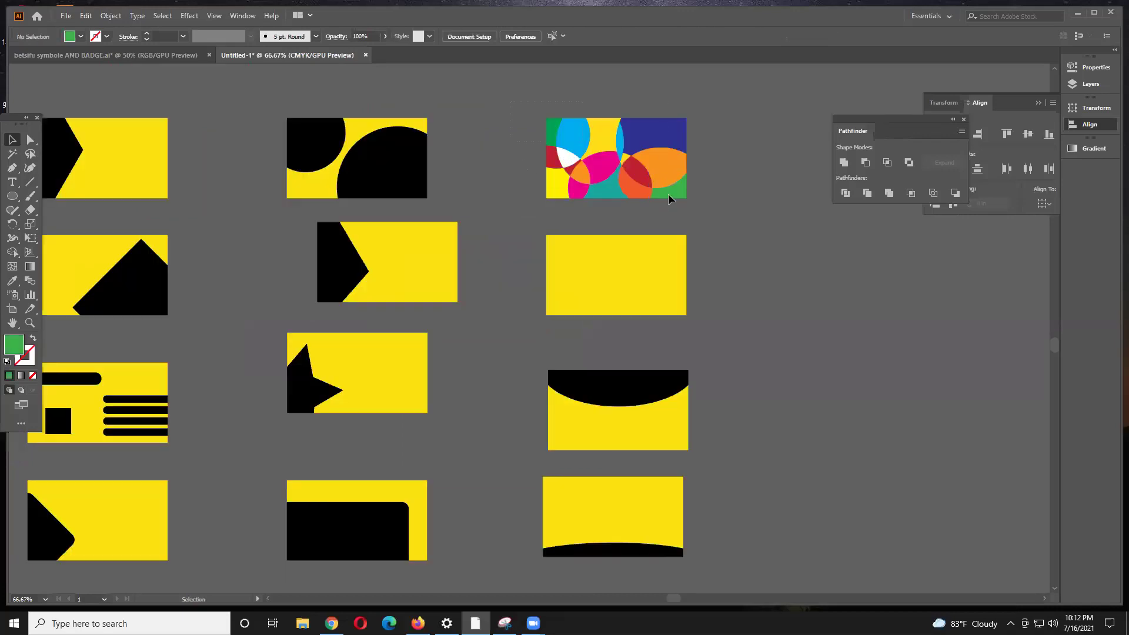
Step: Delete the multicoloured card and duplicate the blank yellow card below it into the vacated place
{"action": "left_click_drag", "start_coordinate": [590, 157], "coordinate": [684, 161]}
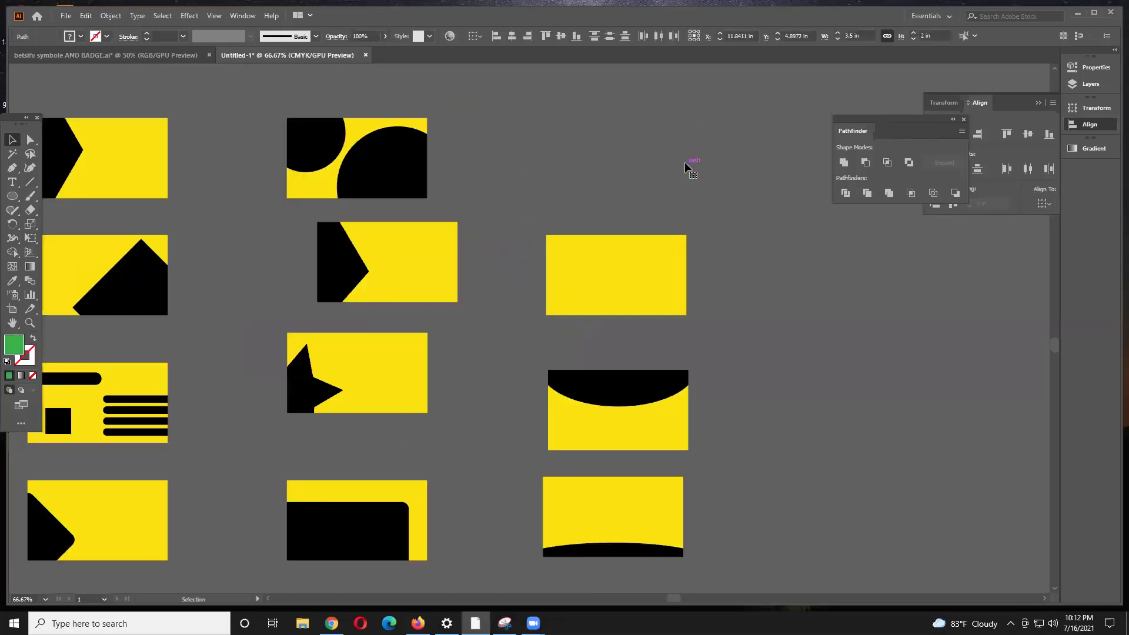
{"action": "left_click", "coordinate": [685, 161]}
{"action": "key", "text": "ctrl+minus"}
{"action": "key", "text": "ctrl+minus"}
{"action": "left_click_drag", "start_coordinate": [579, 294], "coordinate": [580, 227]}
{"action": "left_click", "coordinate": [624, 259]}
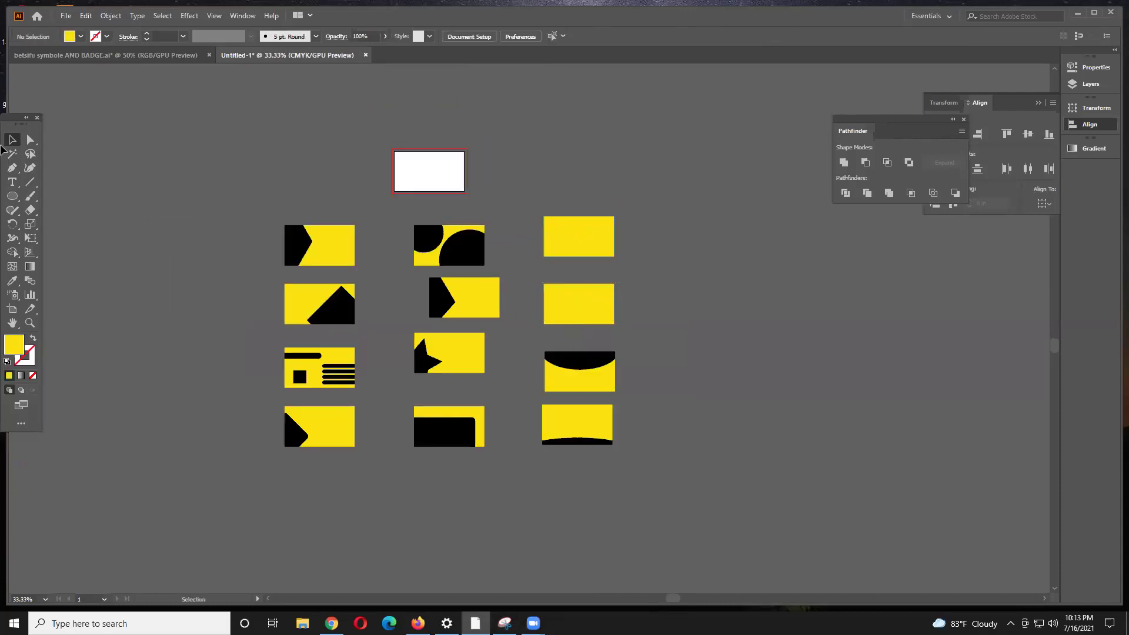
Step: Draw a rounded rectangle about 4.62 by 0.65 in across the lower edge of the upper yellow card and fill it dark blue
{"action": "left_click_drag", "start_coordinate": [13, 196], "coordinate": [101, 210]}
{"action": "left_click_drag", "start_coordinate": [531, 253], "coordinate": [623, 265]}
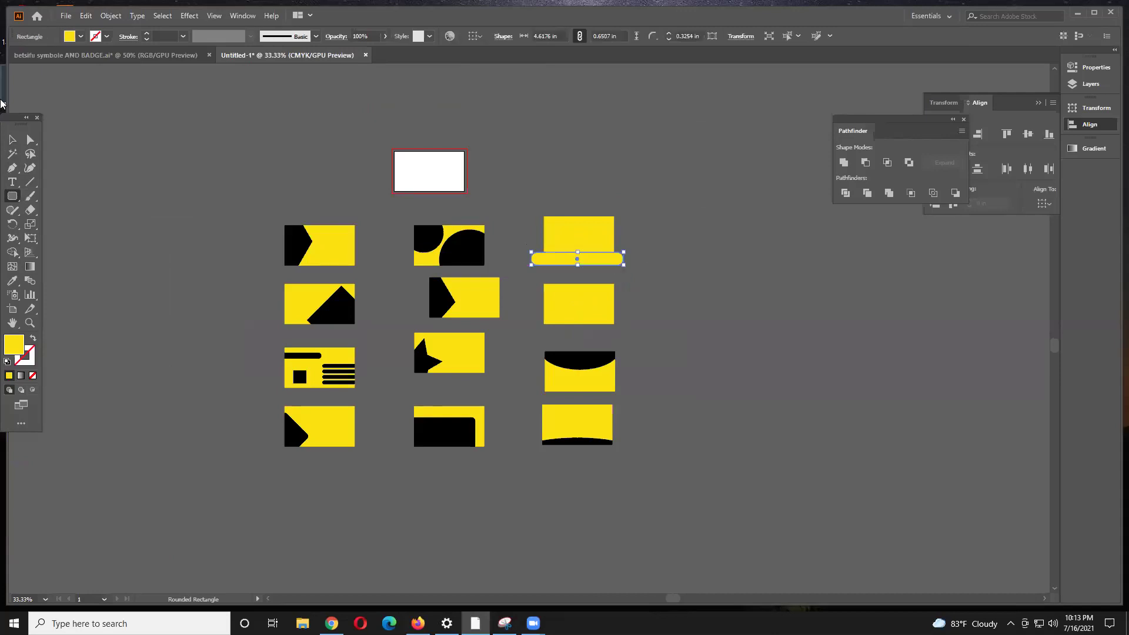
{"action": "left_click", "coordinate": [70, 37]}
{"action": "left_click", "coordinate": [73, 56]}
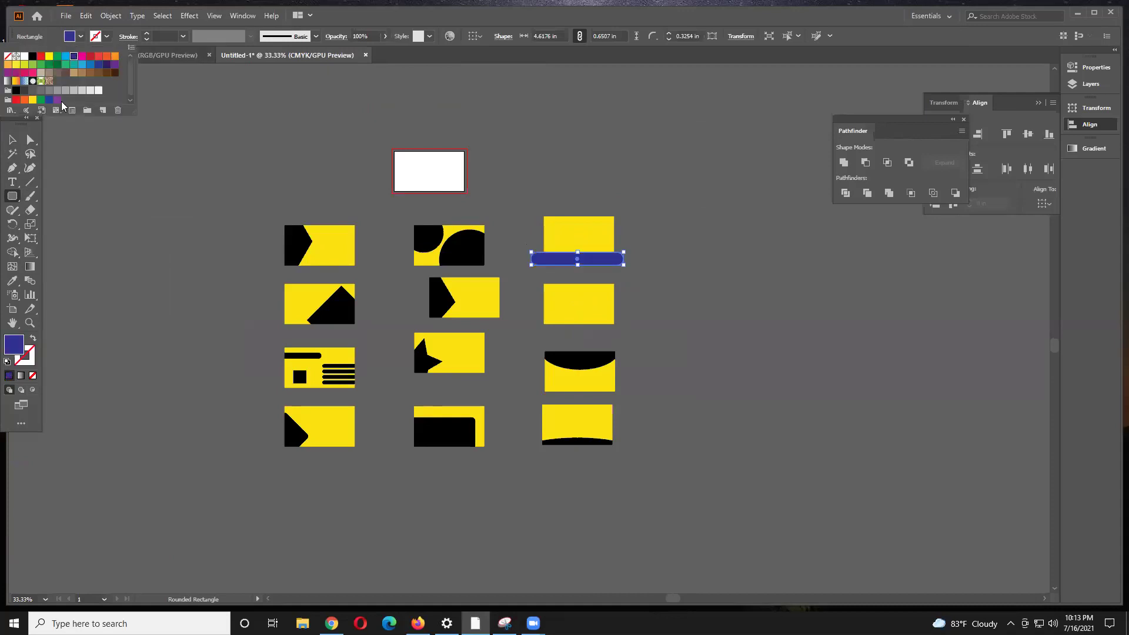
{"action": "left_click", "coordinate": [9, 140]}
{"action": "left_click", "coordinate": [741, 316]}
{"action": "left_click", "coordinate": [610, 342]}
Step: Narrow the dark blue bar to the yellow card's width and move it up slightly over the card's lower edge
{"action": "key", "text": "ctrl+equal"}
{"action": "key", "text": "ctrl+equal"}
{"action": "key", "text": "ctrl+equal"}
{"action": "key", "text": "ctrl+equal"}
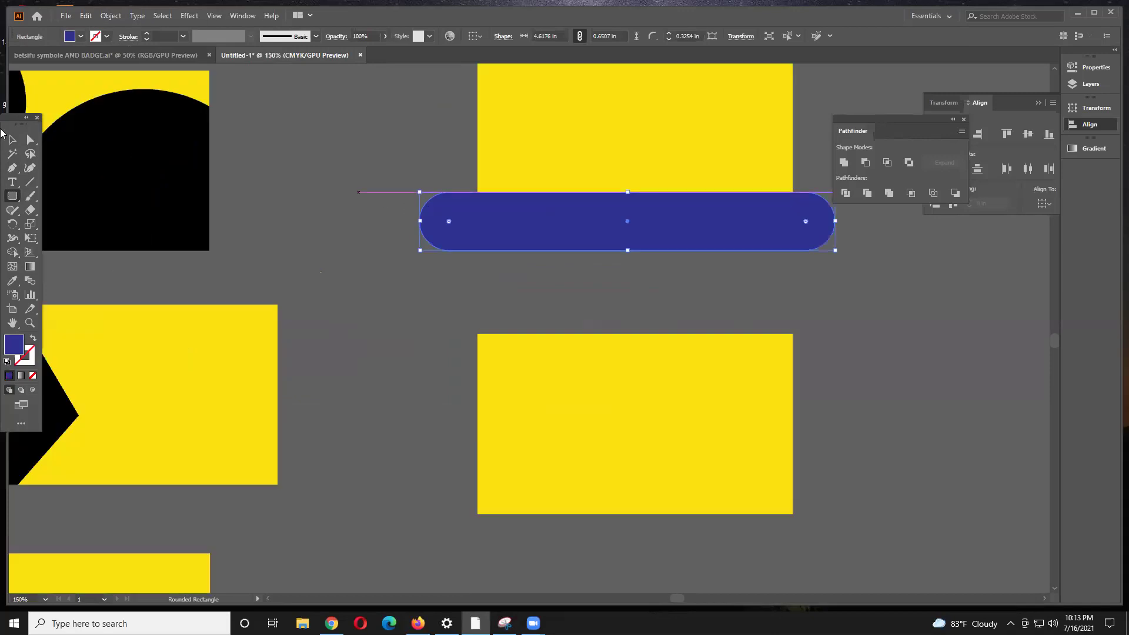
{"action": "left_click", "coordinate": [9, 139]}
{"action": "left_click", "coordinate": [425, 276]}
{"action": "left_click_drag", "start_coordinate": [647, 210], "coordinate": [647, 301]}
{"action": "scroll", "coordinate": [602, 282], "scroll_direction": "up", "scroll_amount": 1}
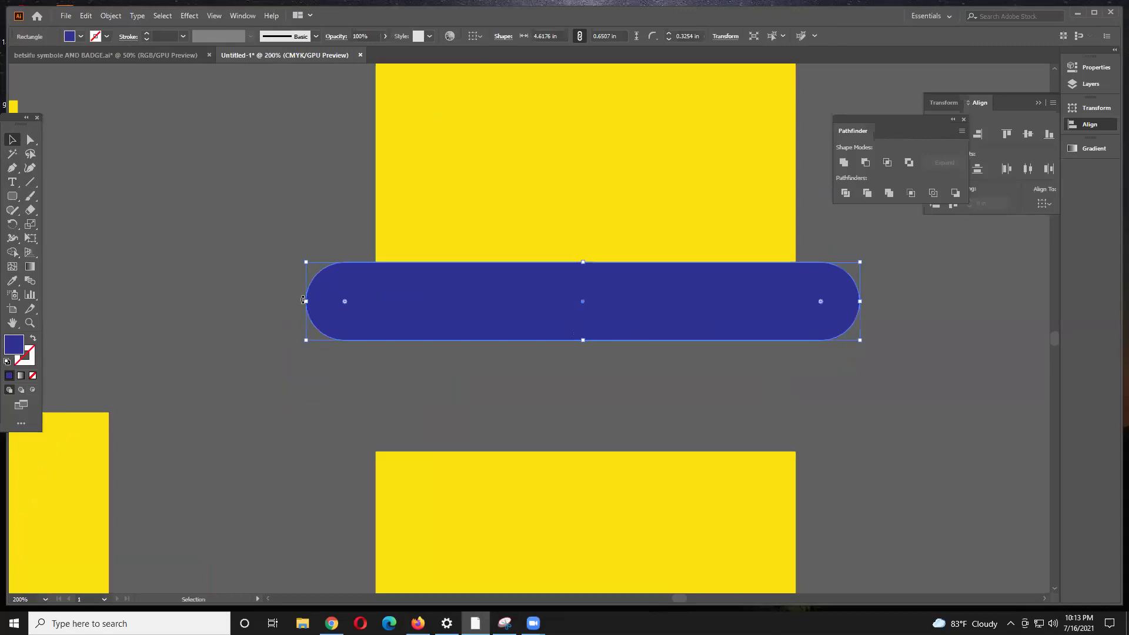
{"action": "left_click_drag", "start_coordinate": [330, 301], "coordinate": [399, 302]}
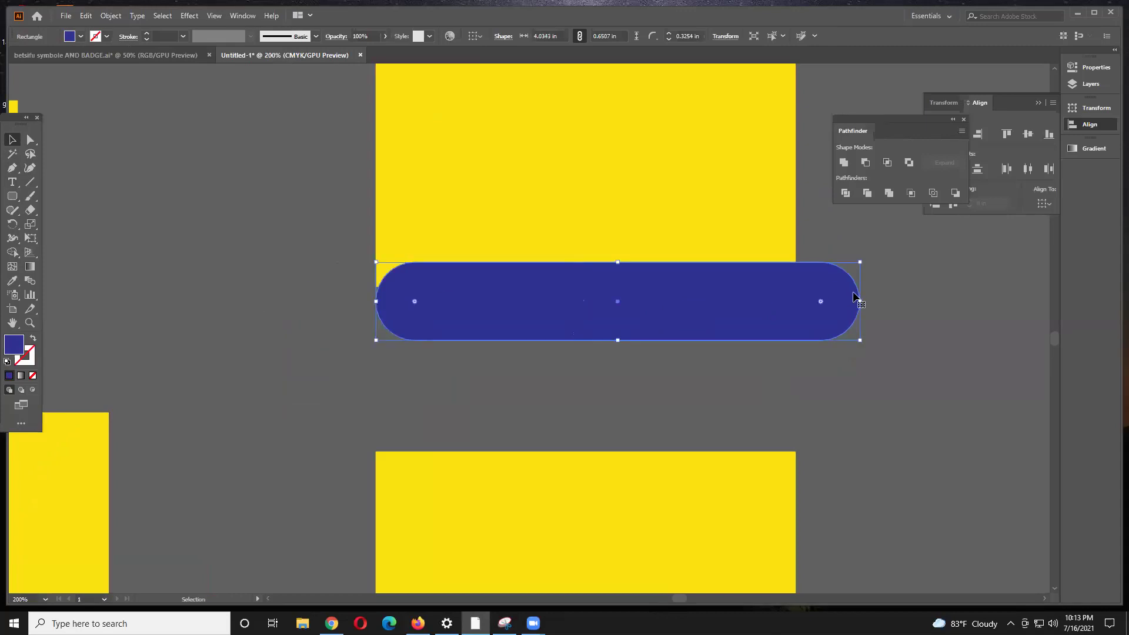
{"action": "left_click_drag", "start_coordinate": [850, 303], "coordinate": [813, 302]}
{"action": "left_click_drag", "start_coordinate": [677, 316], "coordinate": [676, 288]}
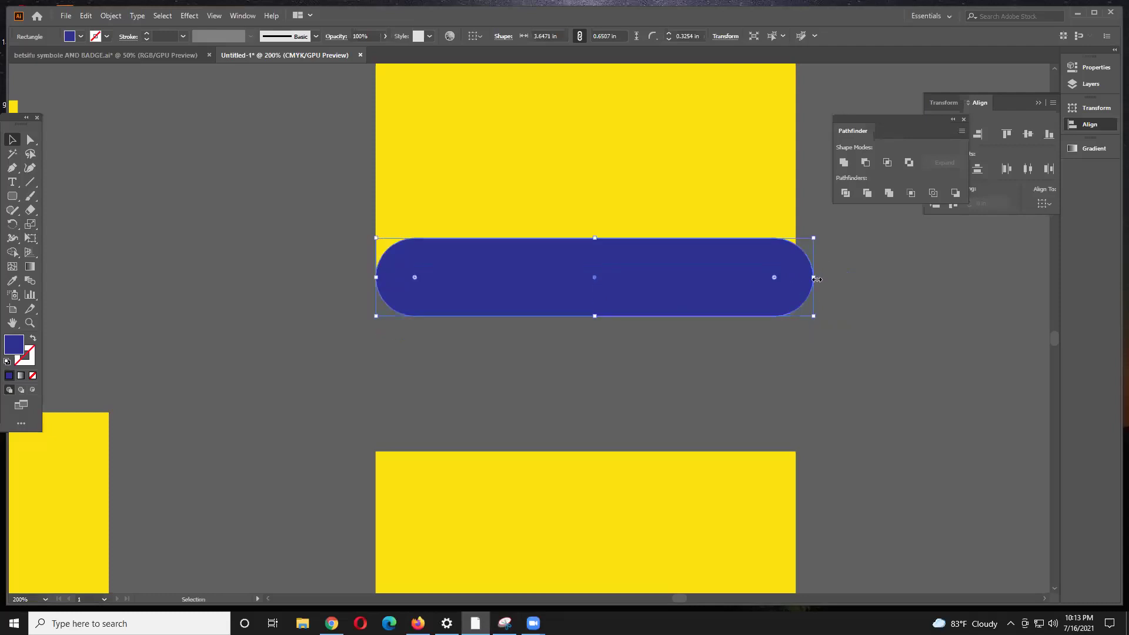
{"action": "left_click_drag", "start_coordinate": [808, 279], "coordinate": [797, 277]}
{"action": "left_click", "coordinate": [818, 283]}
Step: Widen the dark blue bar to about 3.62 in, slightly past both sides of the card, and shift it slightly down
{"action": "left_click", "coordinate": [744, 305]}
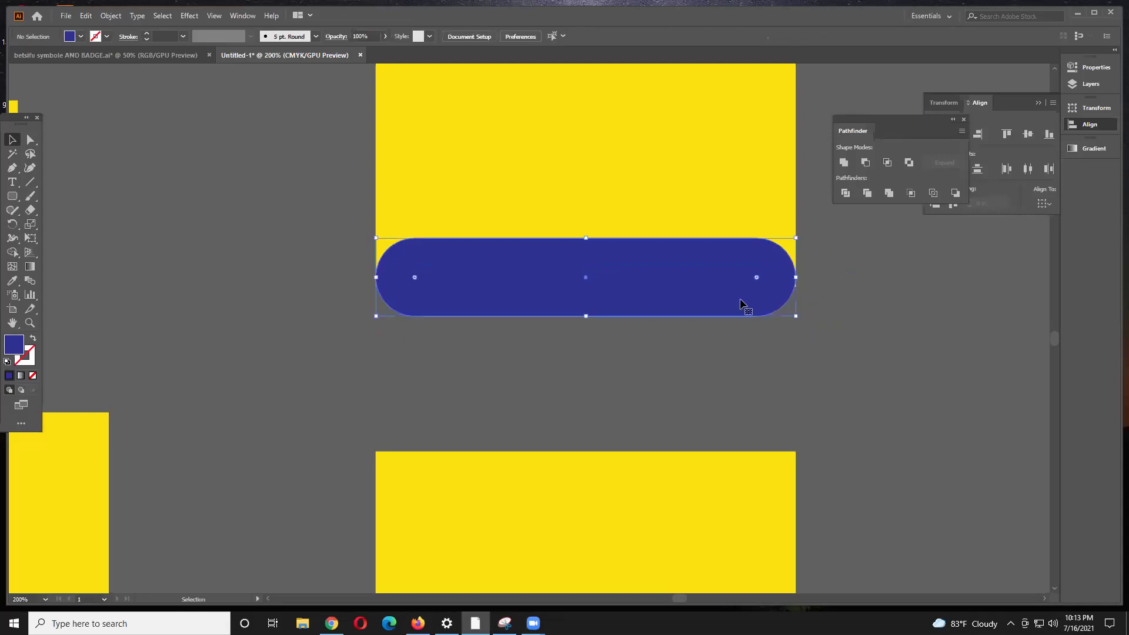
{"action": "left_click_drag", "start_coordinate": [798, 277], "coordinate": [801, 278]}
{"action": "left_click_drag", "start_coordinate": [376, 282], "coordinate": [549, 199]}
{"action": "left_click", "coordinate": [379, 348]}
{"action": "left_click", "coordinate": [581, 322]}
{"action": "left_click", "coordinate": [579, 303]}
{"action": "left_click_drag", "start_coordinate": [579, 305], "coordinate": [582, 313]}
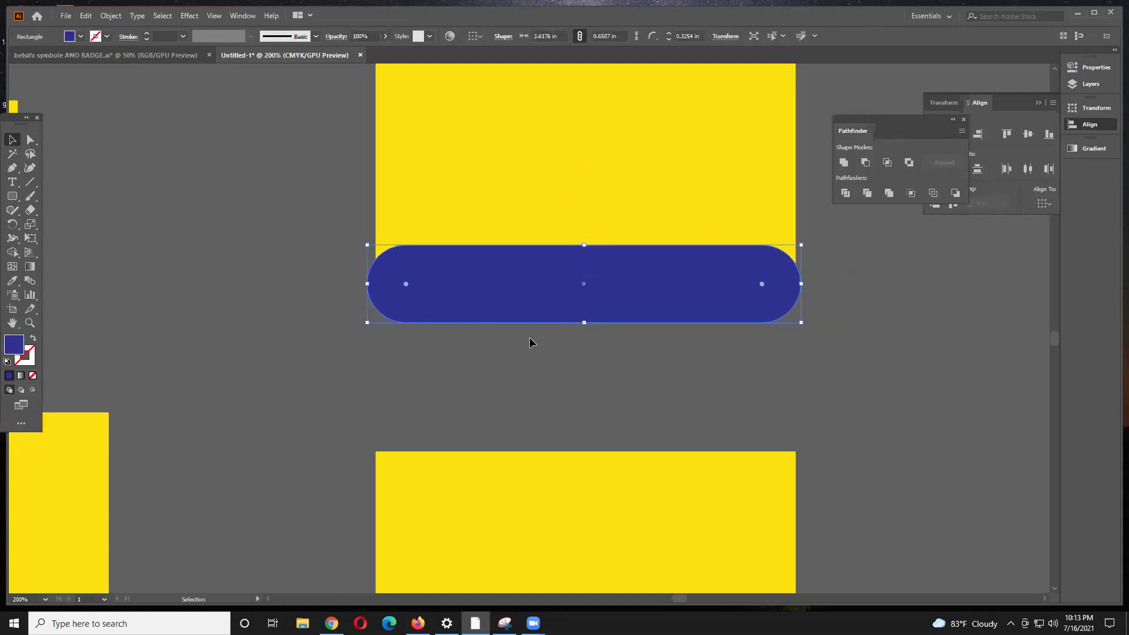
Step: Lower the dark blue bar until only its rounded upper part overlaps the card's lower edge
{"action": "left_click", "coordinate": [521, 351]}
{"action": "left_click_drag", "start_coordinate": [504, 274], "coordinate": [557, 217]}
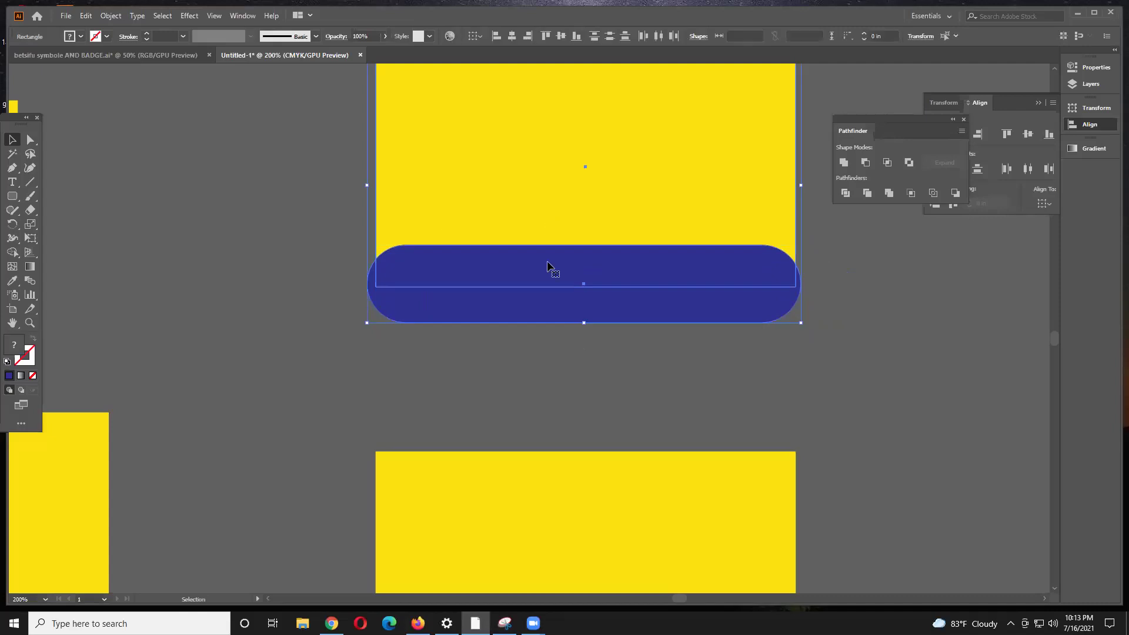
{"action": "left_click", "coordinate": [552, 341]}
{"action": "left_click", "coordinate": [551, 307]}
{"action": "left_click_drag", "start_coordinate": [551, 311], "coordinate": [547, 321]}
{"action": "key", "text": "Down"}
{"action": "key", "text": "Down"}
{"action": "key", "text": "Down"}
{"action": "key", "text": "Down"}
{"action": "key", "text": "Down"}
{"action": "key", "text": "Down"}
{"action": "key", "text": "Down"}
{"action": "key", "text": "Down"}
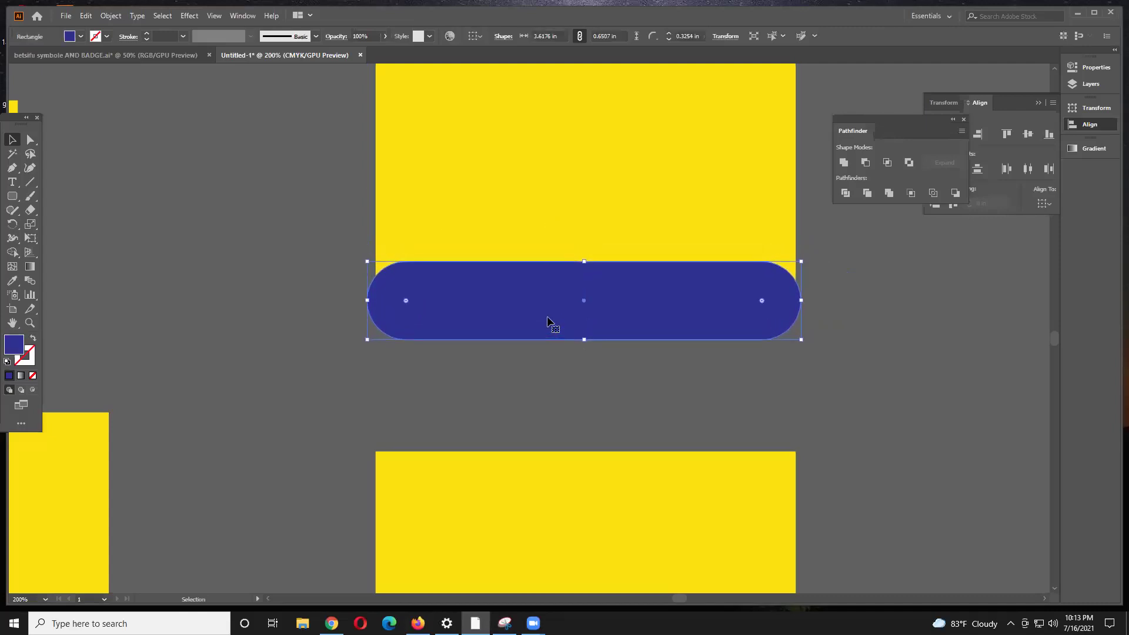
{"action": "key", "text": "Down"}
{"action": "key", "text": "Down"}
{"action": "key", "text": "Down"}
{"action": "key", "text": "Up"}
{"action": "key", "text": "Up"}
{"action": "key", "text": "Up"}
{"action": "key", "text": "Up"}
Step: Divide the yellow card with the dark blue bar using Pathfinder and ungroup the resulting pieces
{"action": "left_click", "coordinate": [528, 368]}
{"action": "left_click_drag", "start_coordinate": [528, 368], "coordinate": [637, 207]}
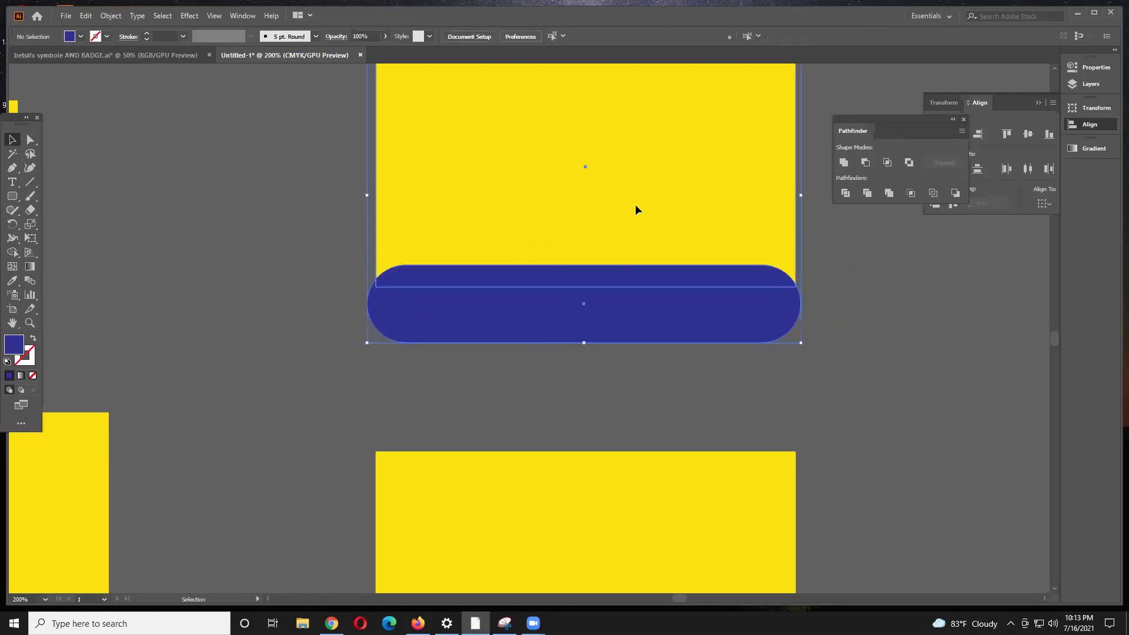
{"action": "left_click", "coordinate": [846, 194]}
{"action": "right_click", "coordinate": [563, 210]}
{"action": "left_click", "coordinate": [582, 308]}
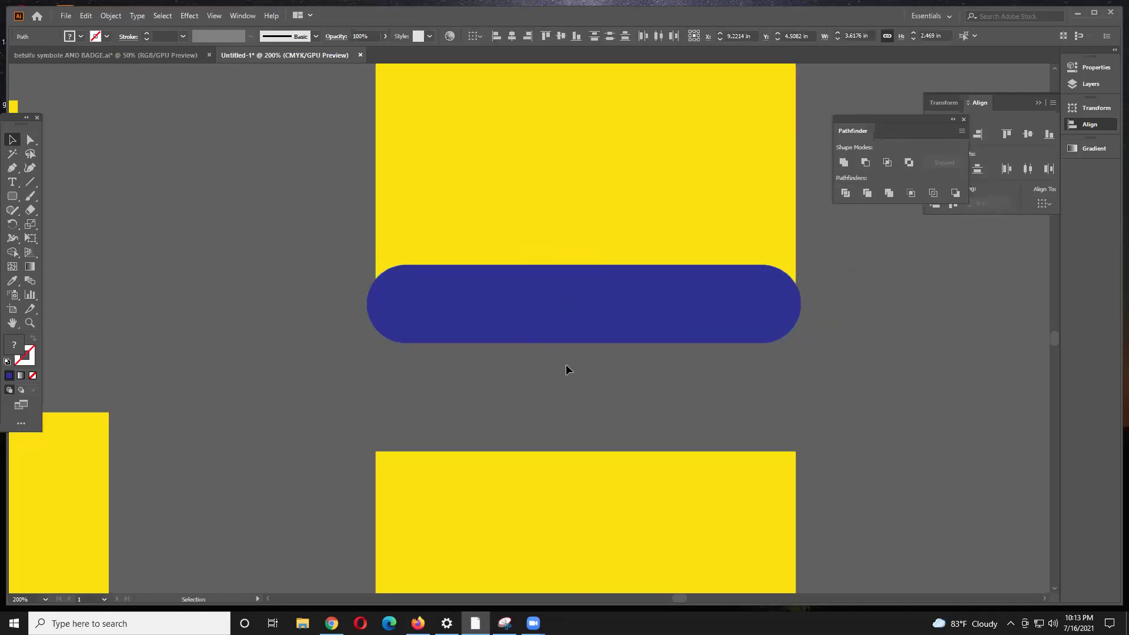
Step: Delete the part of the dark blue bar that lies outside the card's lower edge
{"action": "left_click", "coordinate": [566, 368]}
{"action": "key", "text": "alt+space"}
{"action": "key", "text": "Escape"}
{"action": "scroll", "coordinate": [590, 328], "scroll_direction": "down", "scroll_amount": 2}
{"action": "left_click_drag", "start_coordinate": [591, 336], "coordinate": [572, 350]}
{"action": "key", "text": "Delete"}
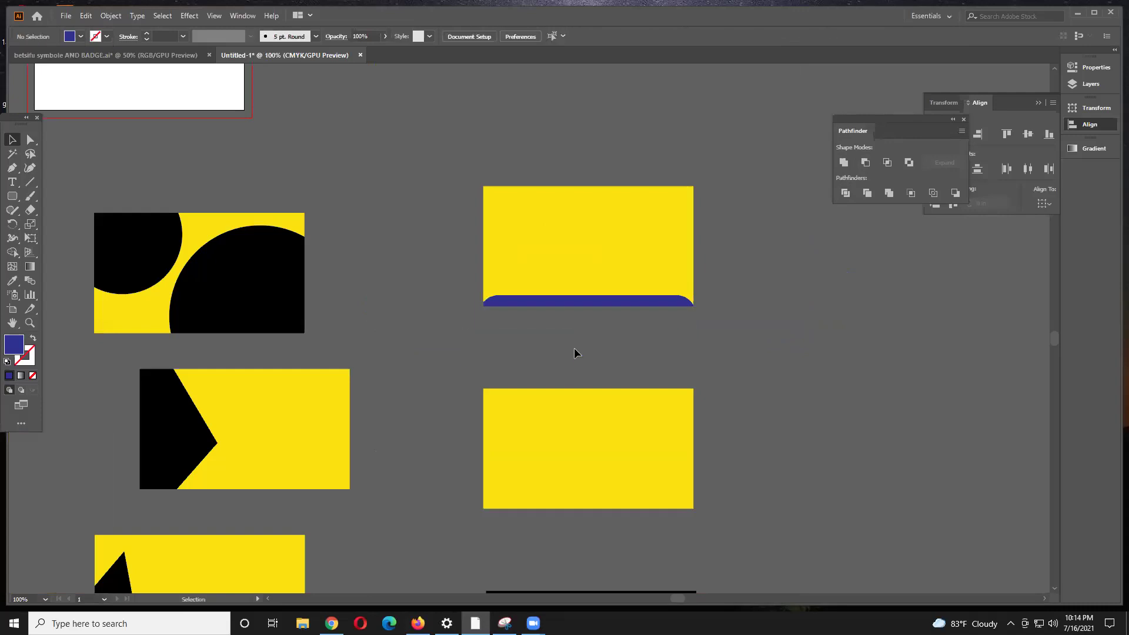
Step: Draw a dark blue ellipse about 3.49 by 1.53 in and place it and a copy over the second card's two side edges
{"action": "scroll", "coordinate": [574, 349], "scroll_direction": "down", "scroll_amount": 1}
{"action": "left_click_drag", "start_coordinate": [557, 351], "coordinate": [501, 384]}
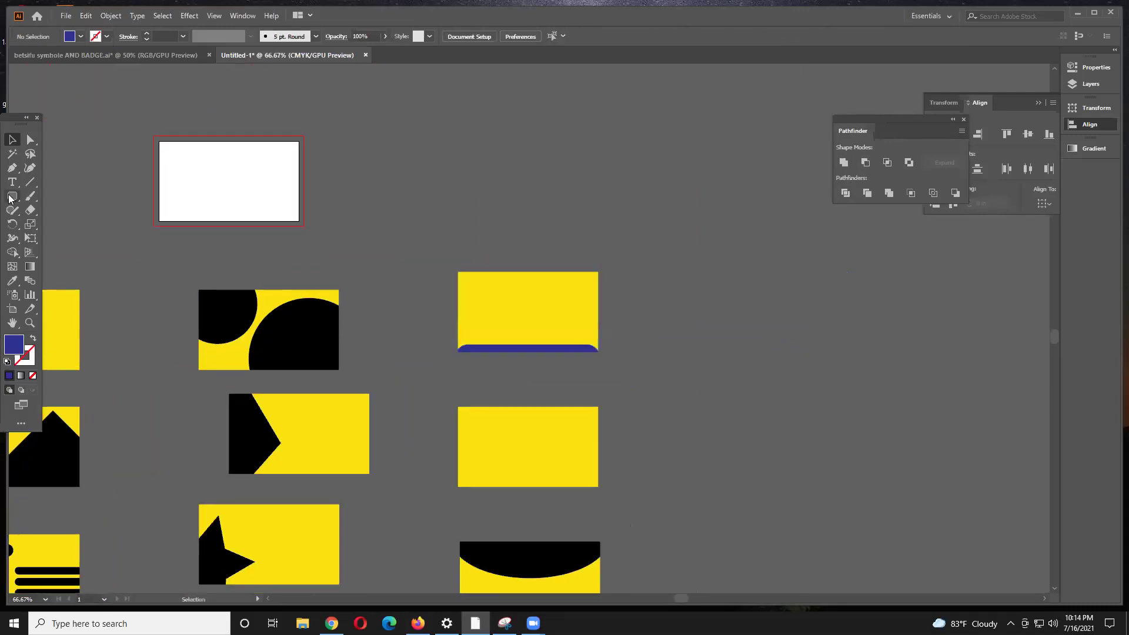
{"action": "left_click", "coordinate": [9, 199]}
{"action": "left_click", "coordinate": [70, 210]}
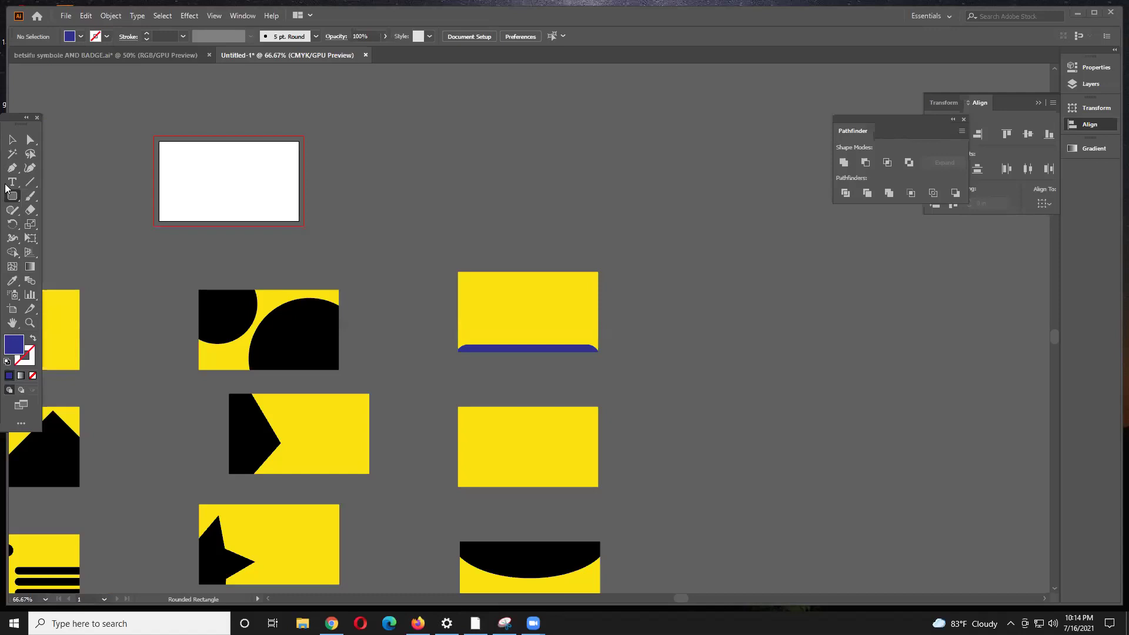
{"action": "scroll", "coordinate": [654, 390], "scroll_direction": "down", "scroll_amount": 3}
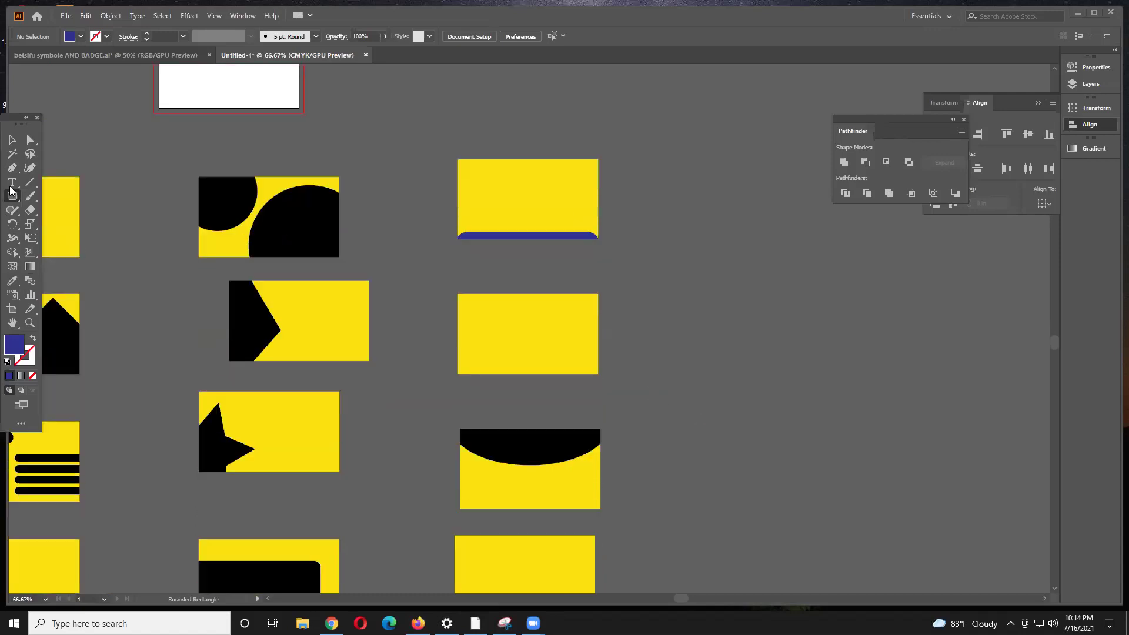
{"action": "left_click", "coordinate": [18, 203]}
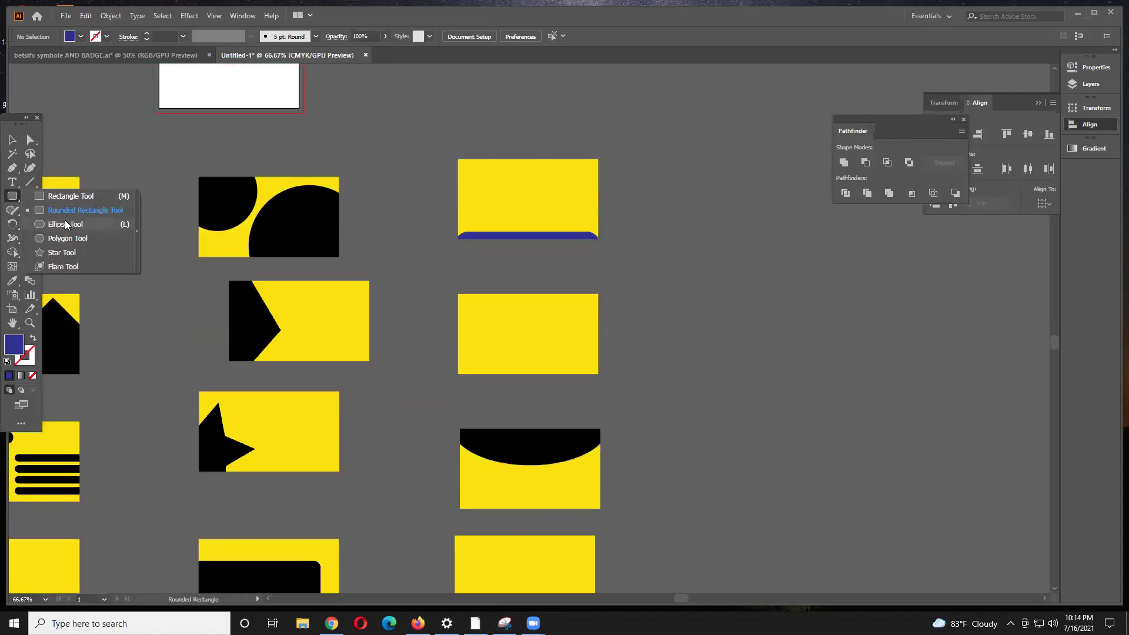
{"action": "left_click", "coordinate": [65, 220]}
{"action": "left_click_drag", "start_coordinate": [650, 313], "coordinate": [788, 375]}
{"action": "key", "text": "v"}
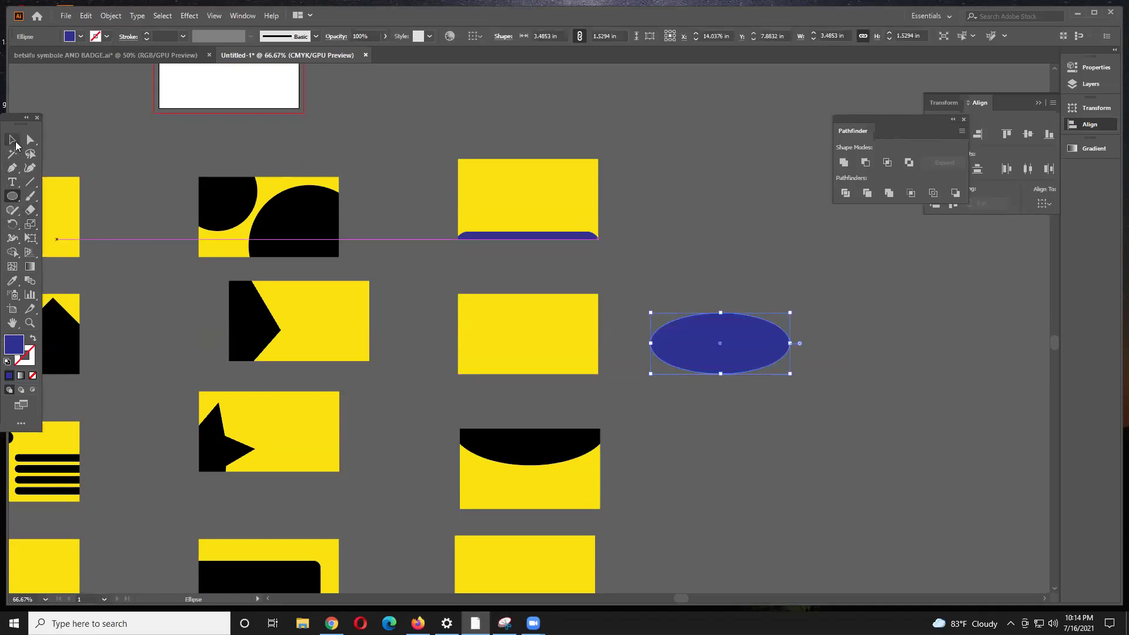
{"action": "left_click", "coordinate": [672, 296]}
{"action": "left_click_drag", "start_coordinate": [657, 357], "coordinate": [411, 348]}
Step: Divide the second yellow card with the two ellipses using Pathfinder and ungroup the pieces
{"action": "left_click_drag", "start_coordinate": [670, 382], "coordinate": [420, 297]}
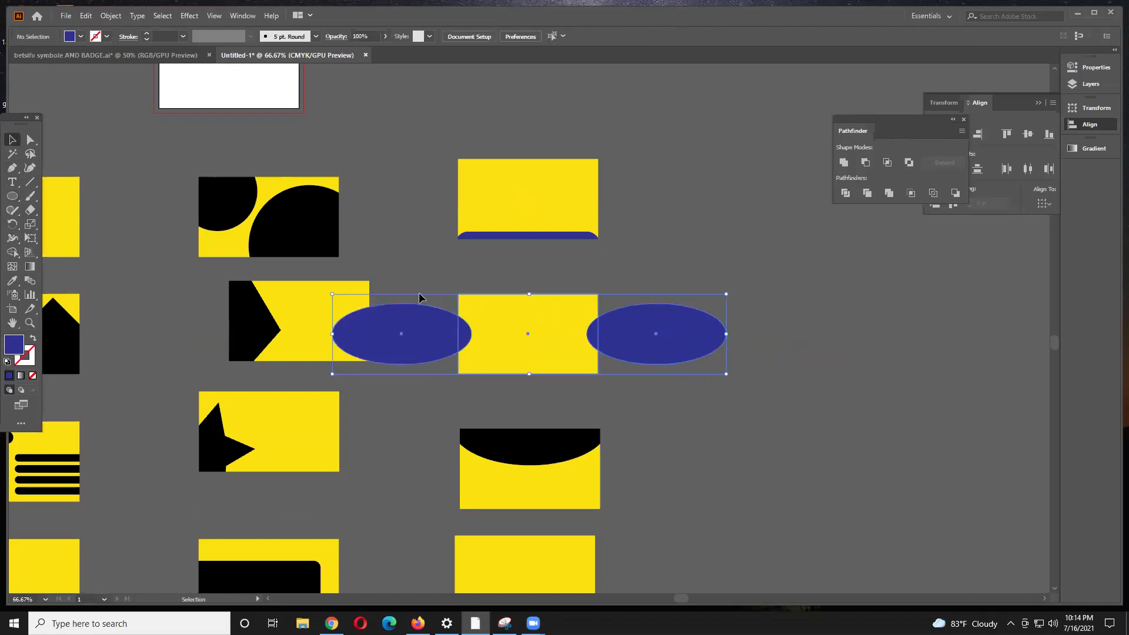
{"action": "left_click", "coordinate": [845, 193]}
{"action": "right_click", "coordinate": [617, 339]}
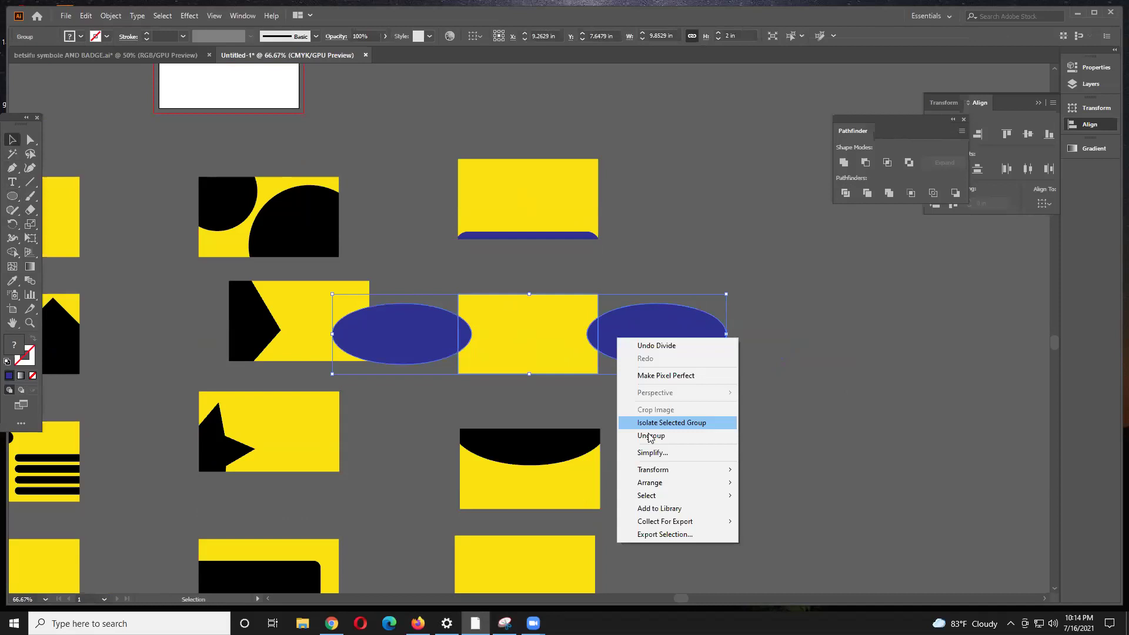
{"action": "left_click", "coordinate": [650, 438]}
Step: Delete the ellipse parts that lie outside the second card on both sides
{"action": "left_click_drag", "start_coordinate": [668, 364], "coordinate": [650, 333]}
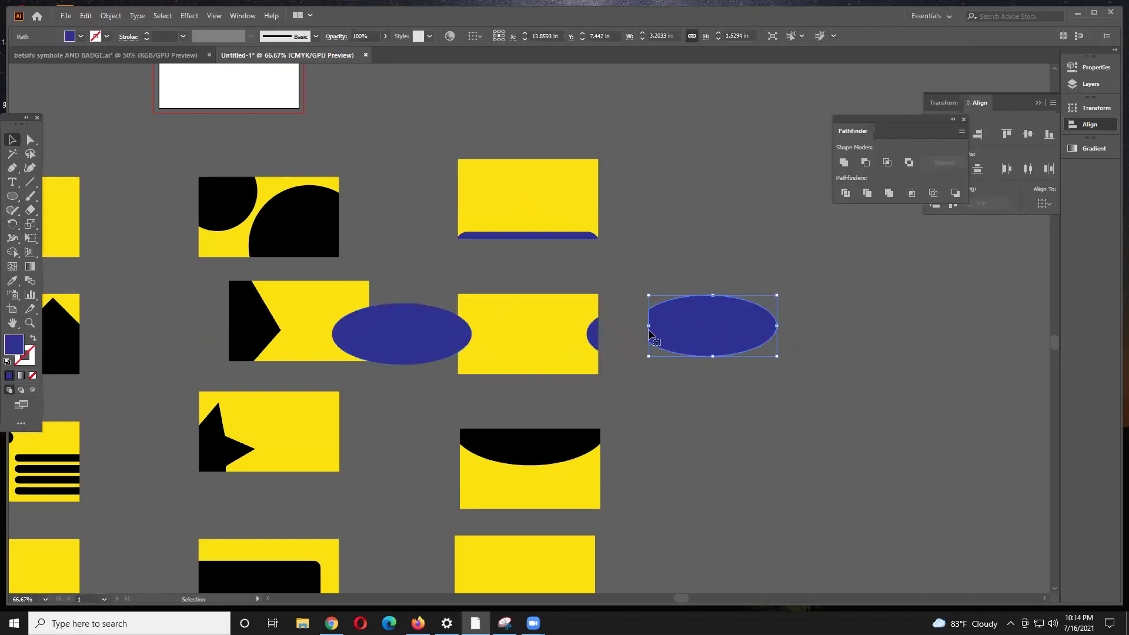
{"action": "key", "text": "Delete"}
{"action": "left_click", "coordinate": [411, 333]}
{"action": "key", "text": "Delete"}
Step: Move the arrow card in the middle column left so it lines up roughly with the other cards in that column
{"action": "scroll", "coordinate": [720, 330], "scroll_direction": "down", "scroll_amount": 1}
{"action": "left_click_drag", "start_coordinate": [720, 331], "coordinate": [801, 275]}
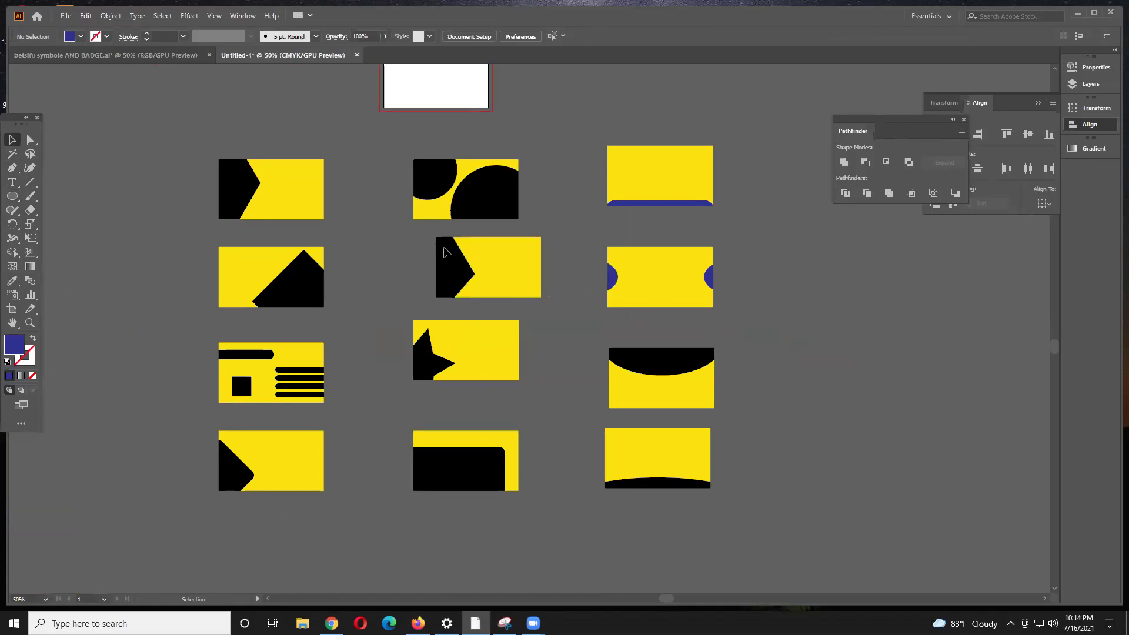
{"action": "left_click_drag", "start_coordinate": [489, 251], "coordinate": [456, 258]}
{"action": "left_click", "coordinate": [574, 298]}
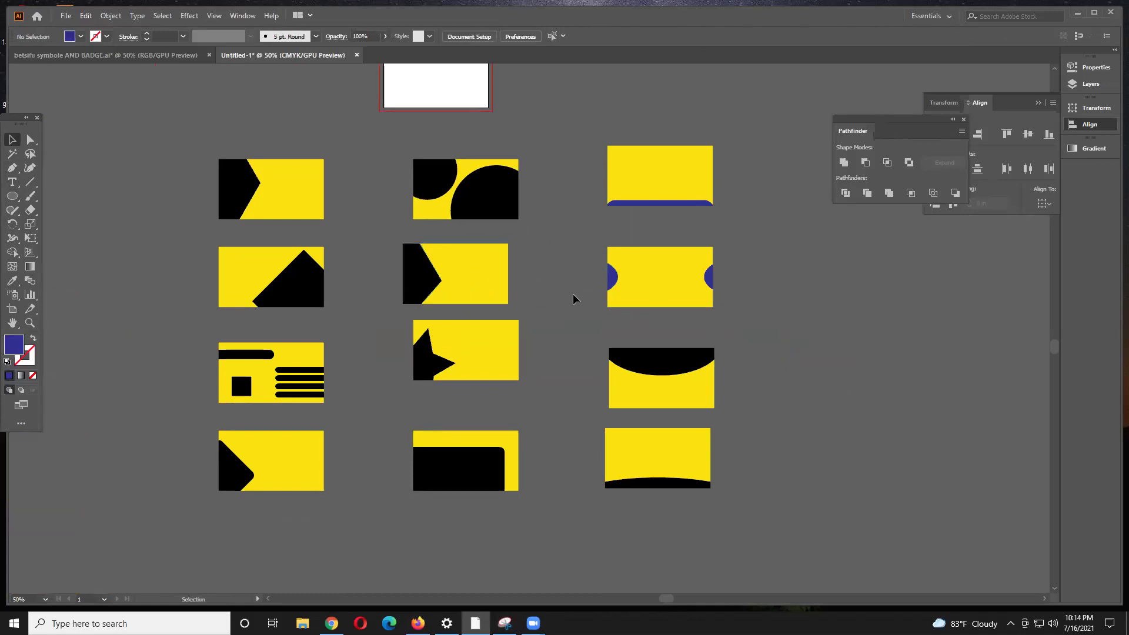
Step: Move the middle and third columns of cards left so the three columns sit closer together
{"action": "left_click_drag", "start_coordinate": [388, 164], "coordinate": [471, 483]}
{"action": "left_click", "coordinate": [540, 450]}
{"action": "left_click_drag", "start_coordinate": [590, 142], "coordinate": [737, 453]}
{"action": "left_click_drag", "start_coordinate": [735, 504], "coordinate": [618, 485]}
{"action": "left_click", "coordinate": [673, 461]}
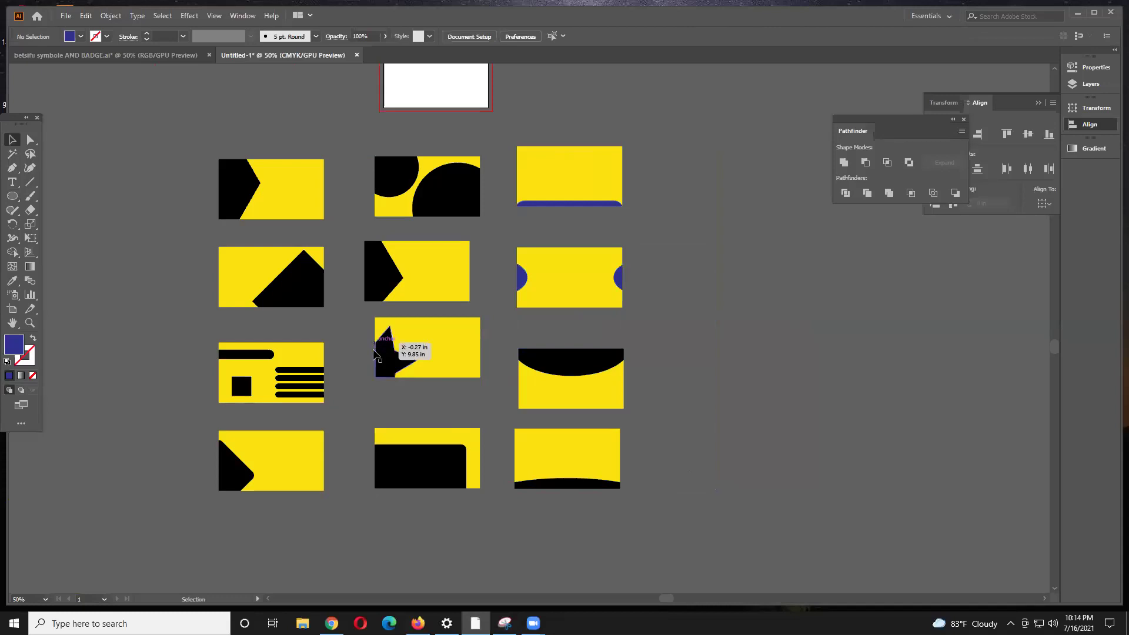
{"action": "scroll", "coordinate": [380, 360], "scroll_direction": "up", "scroll_amount": 1}
{"action": "scroll", "coordinate": [398, 421], "scroll_direction": "left", "scroll_amount": 2}
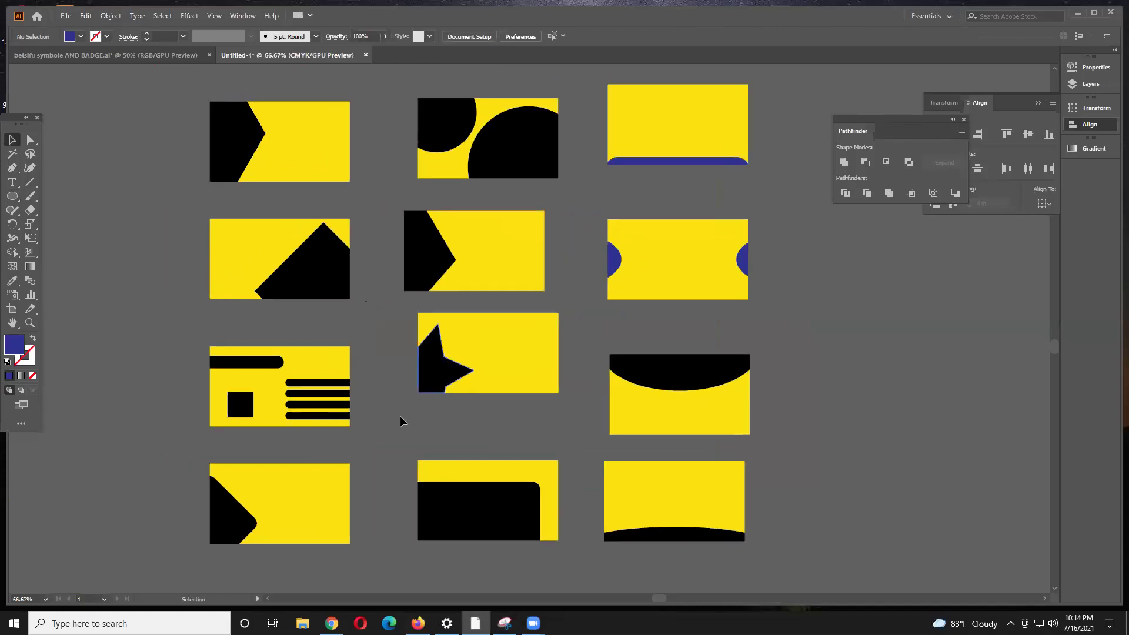
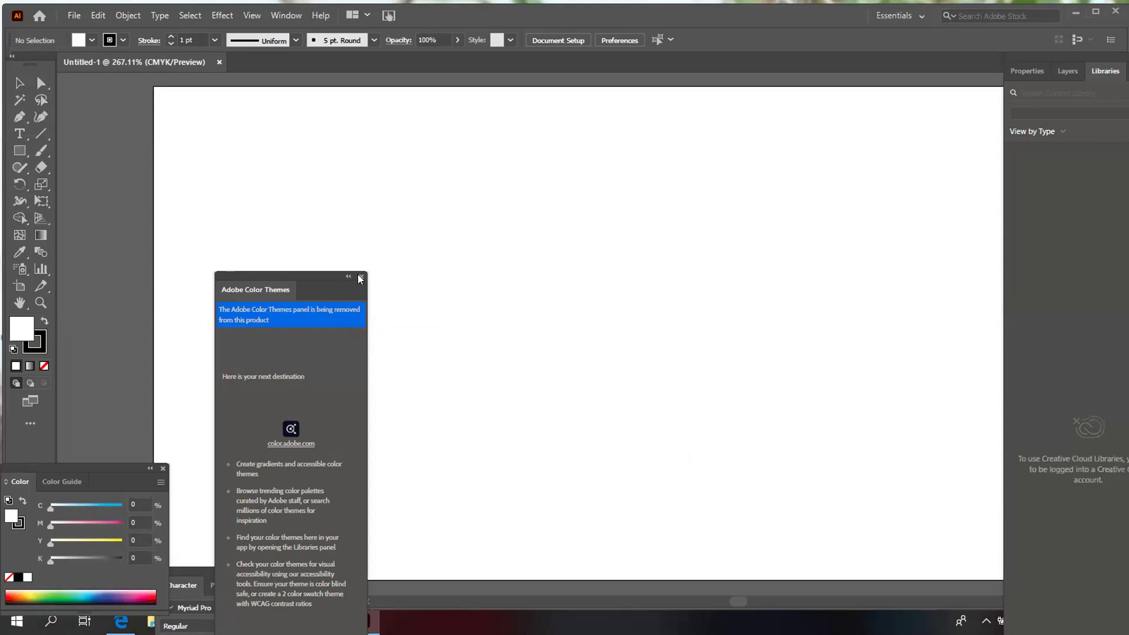
Step: Close the Adobe Color Themes panel
{"action": "left_click", "coordinate": [361, 277]}
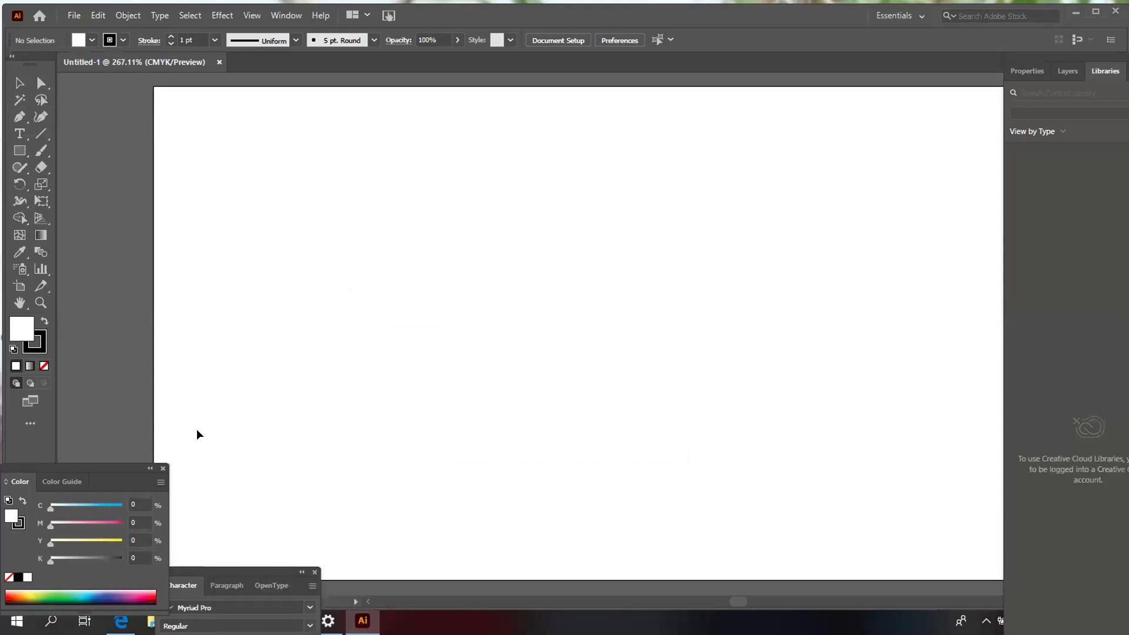
Step: Close the floating Color panel
{"action": "left_click", "coordinate": [164, 469]}
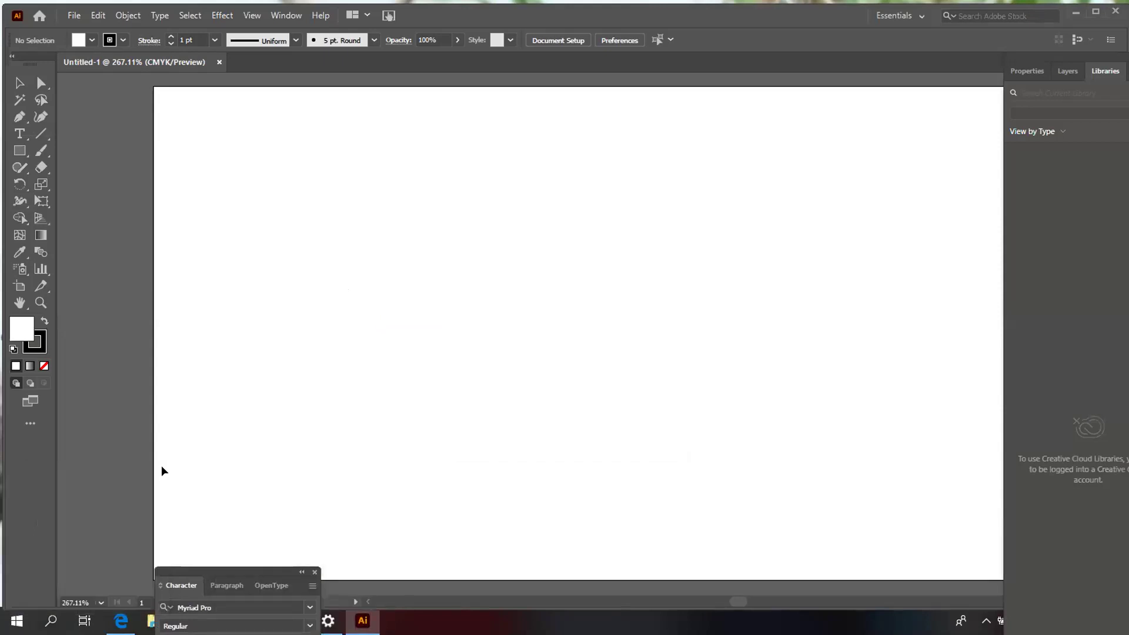
Step: Open the Brights color group from the fill swatches in Edit Colors to view its colors, and leave it unchanged
{"action": "left_click", "coordinate": [89, 40]}
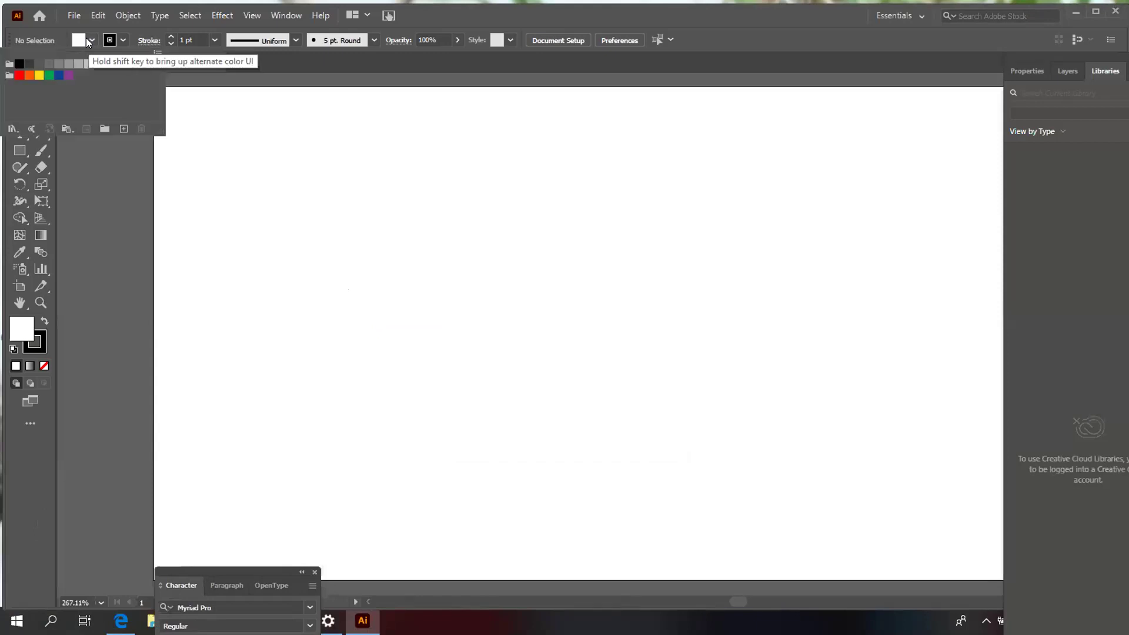
{"action": "left_click", "coordinate": [8, 75]}
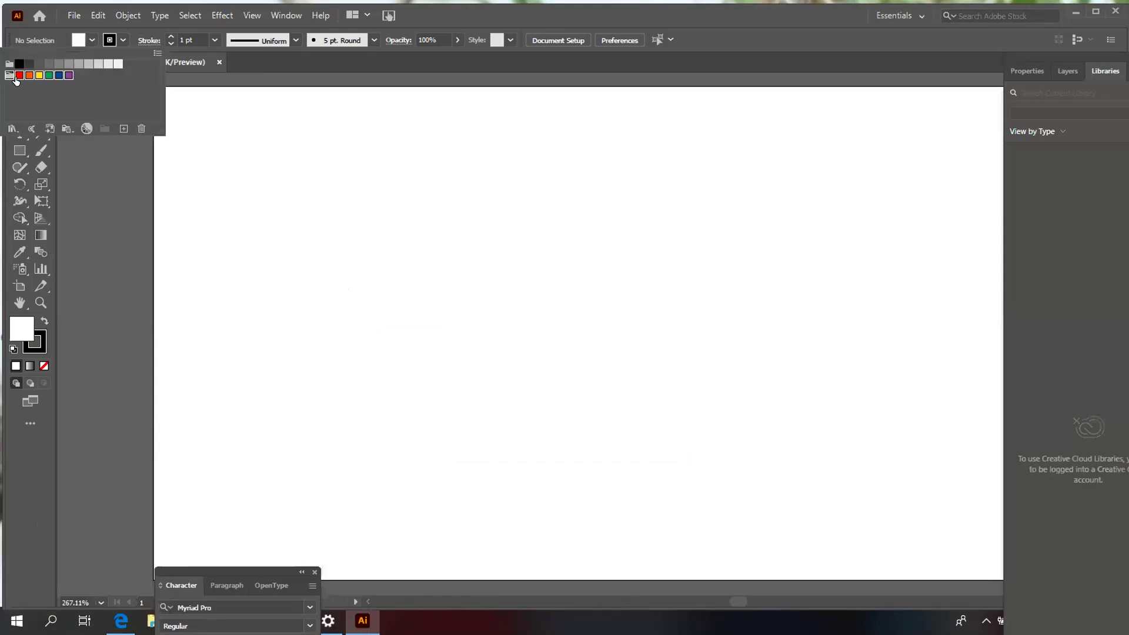
{"action": "double_click", "coordinate": [8, 75]}
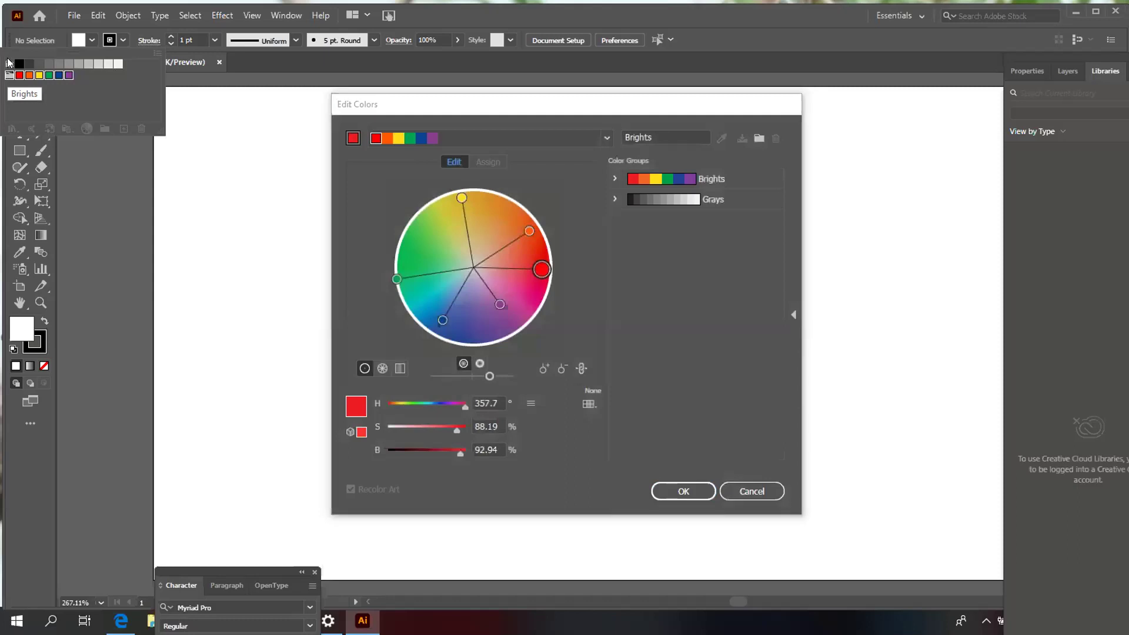
{"action": "left_click", "coordinate": [752, 490]}
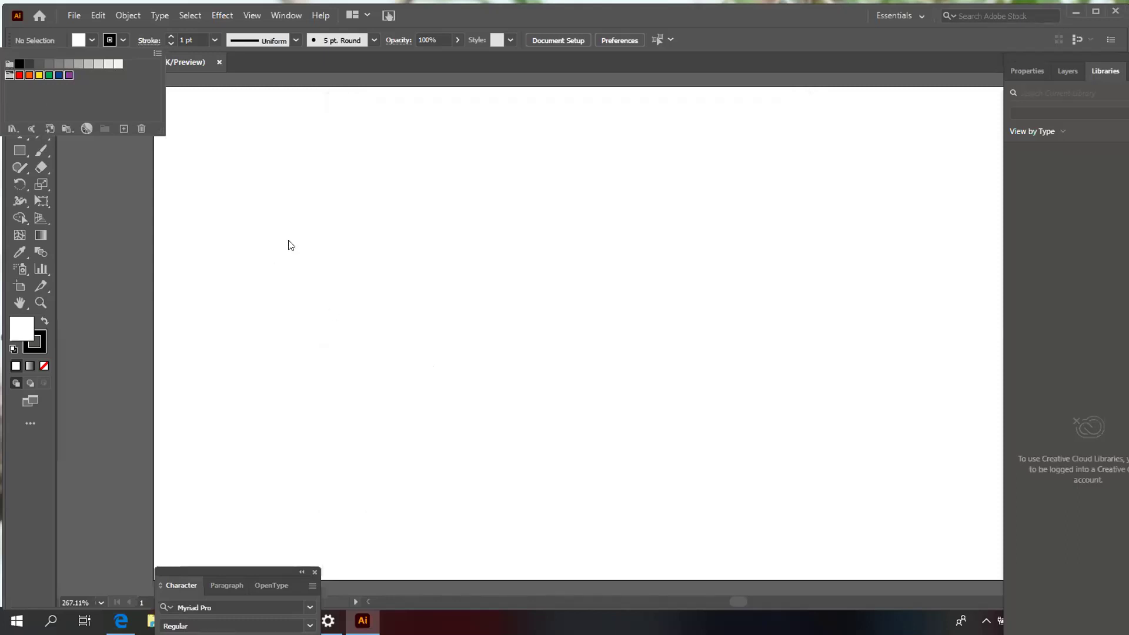
{"action": "left_click", "coordinate": [86, 129]}
{"action": "left_click", "coordinate": [743, 492]}
Step: Open the Web swatch library, look through its colors and close it
{"action": "left_click", "coordinate": [11, 129]}
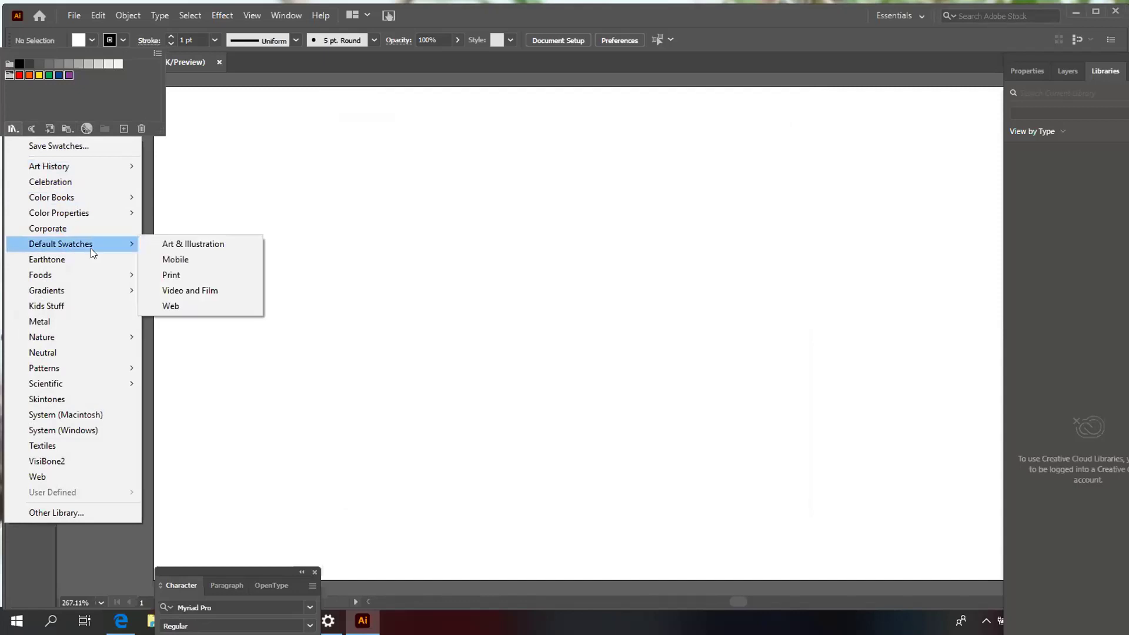
{"action": "mouse_move", "coordinate": [97, 197]}
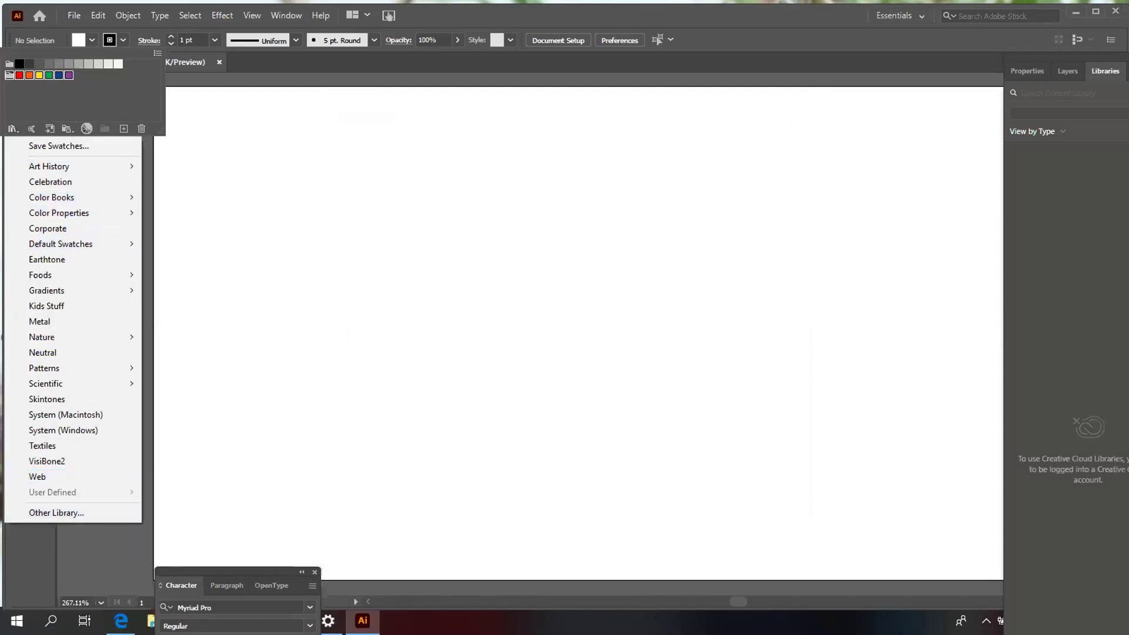
{"action": "left_click", "coordinate": [37, 477]}
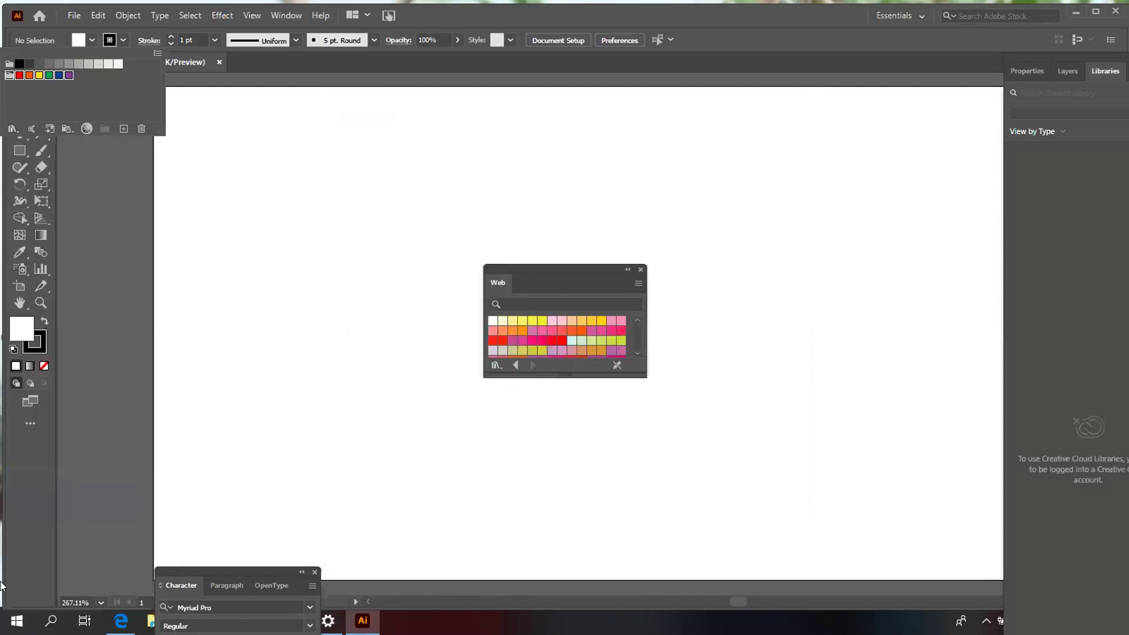
{"action": "left_click", "coordinate": [547, 268]}
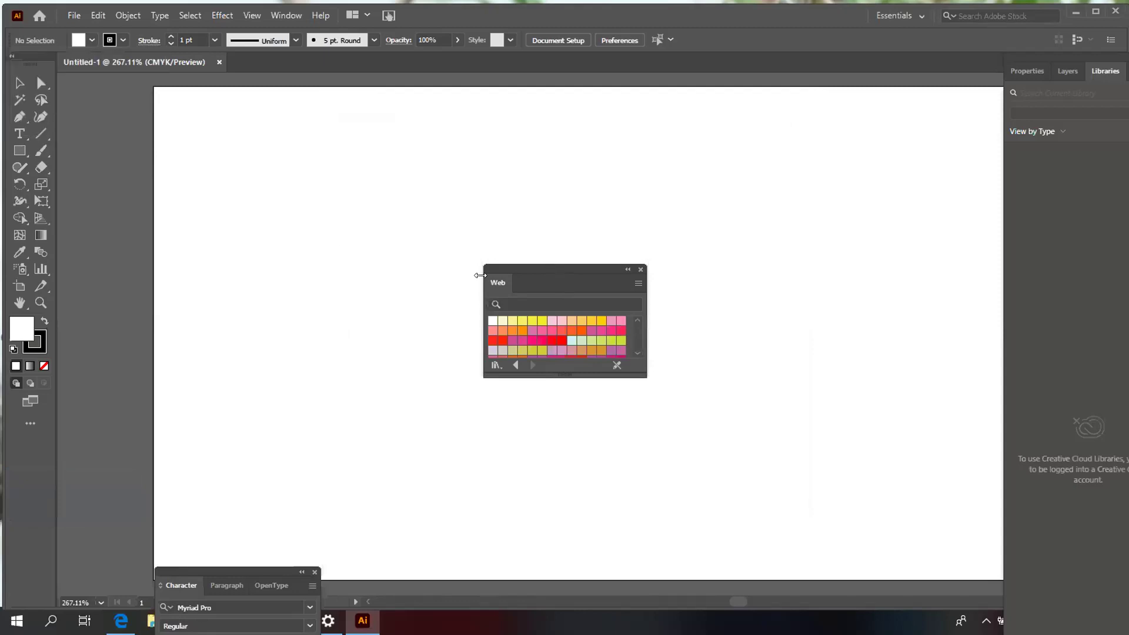
{"action": "left_click_drag", "start_coordinate": [529, 270], "coordinate": [169, 219]}
{"action": "scroll", "coordinate": [200, 297], "scroll_direction": "down", "scroll_amount": 4}
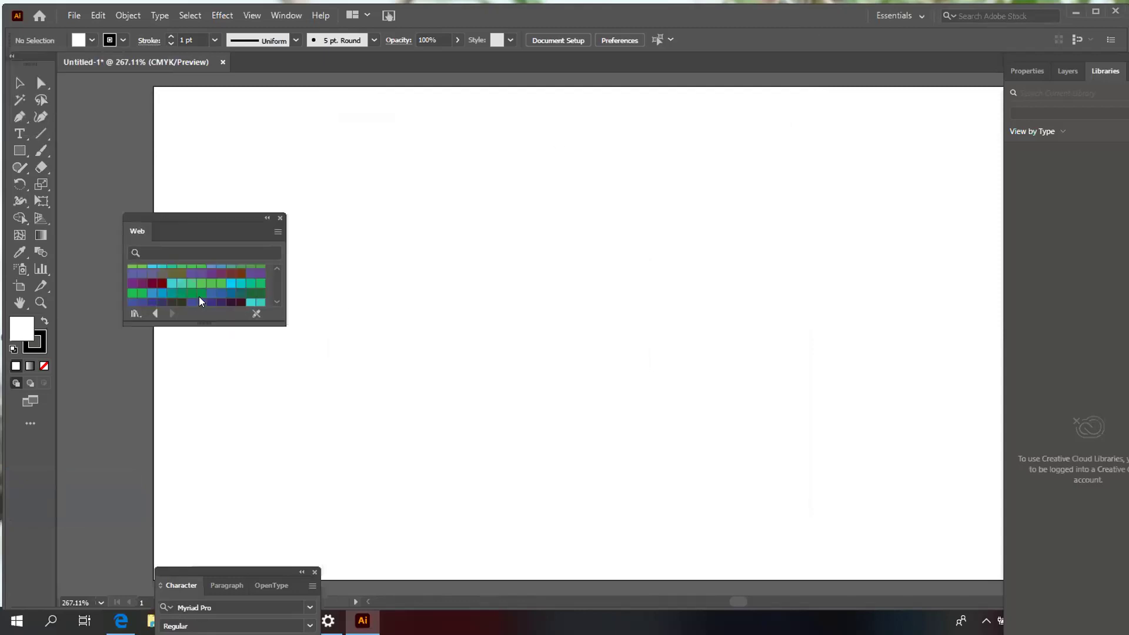
{"action": "left_click", "coordinate": [280, 218]}
Step: Open the Grays color group from the fill swatches in Edit Colors and examine its individual CMYK colors
{"action": "left_click", "coordinate": [92, 41]}
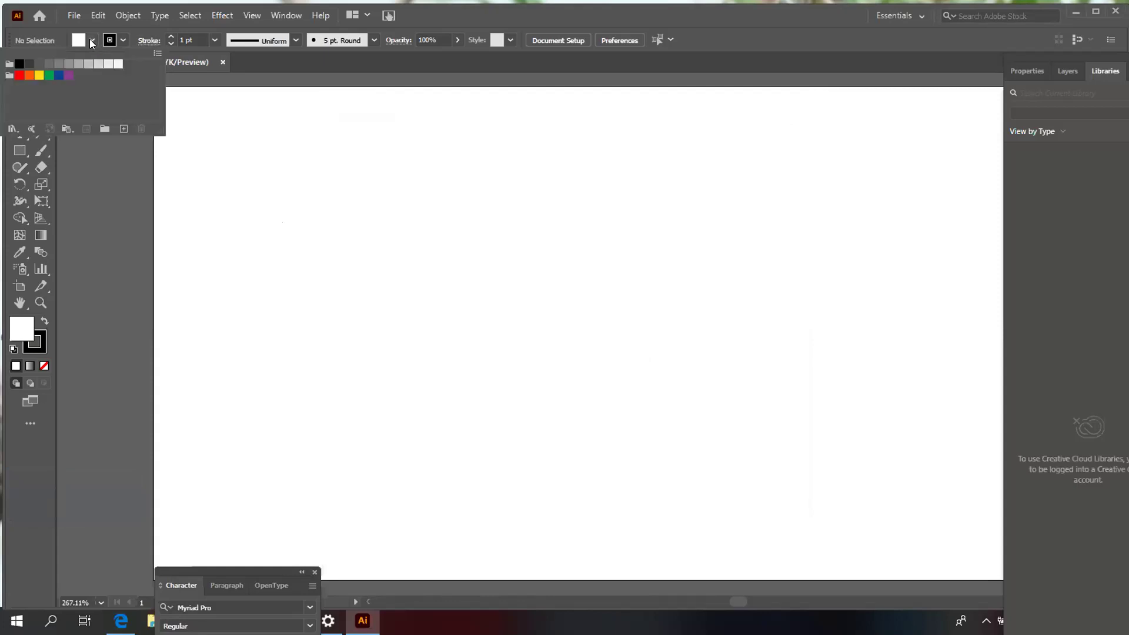
{"action": "left_click", "coordinate": [9, 75]}
{"action": "left_click", "coordinate": [8, 65]}
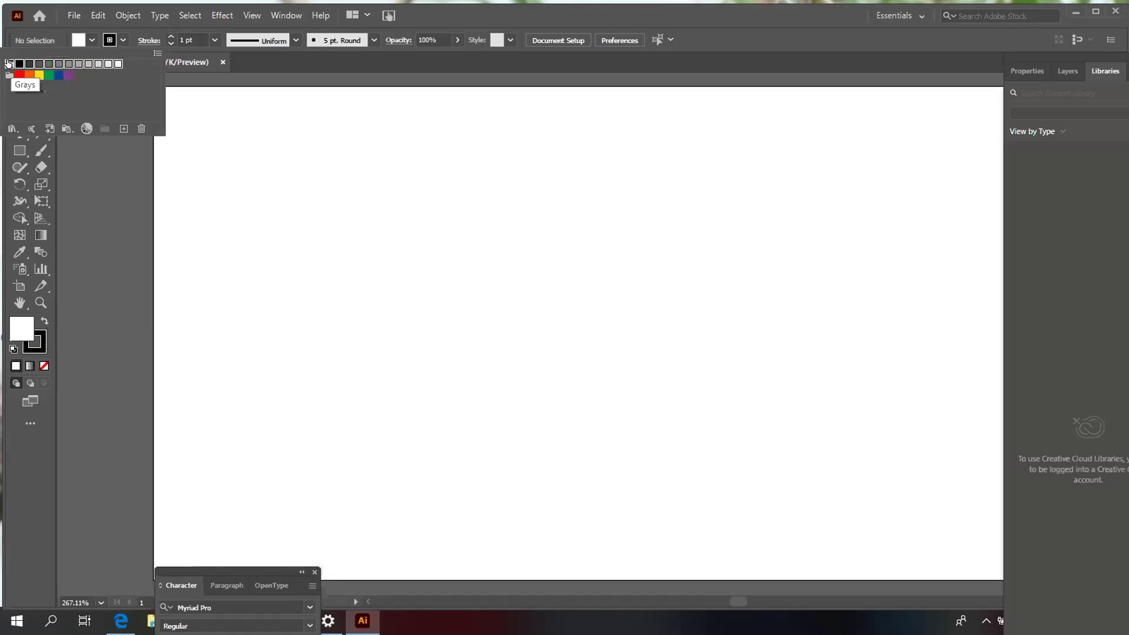
{"action": "double_click", "coordinate": [9, 65]}
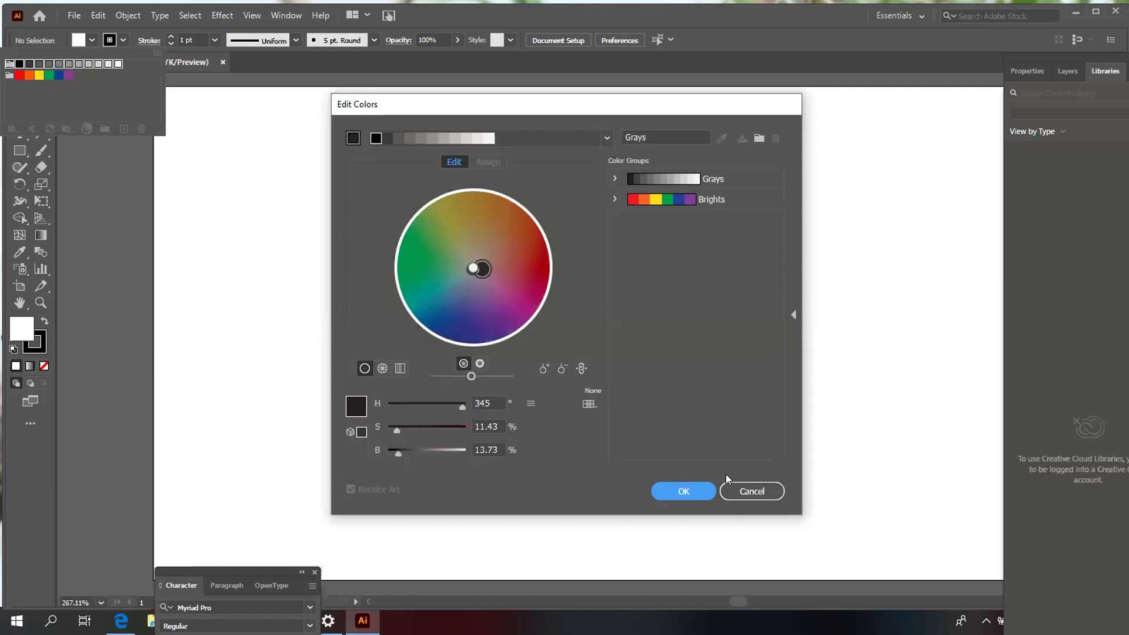
{"action": "left_click", "coordinate": [614, 179]}
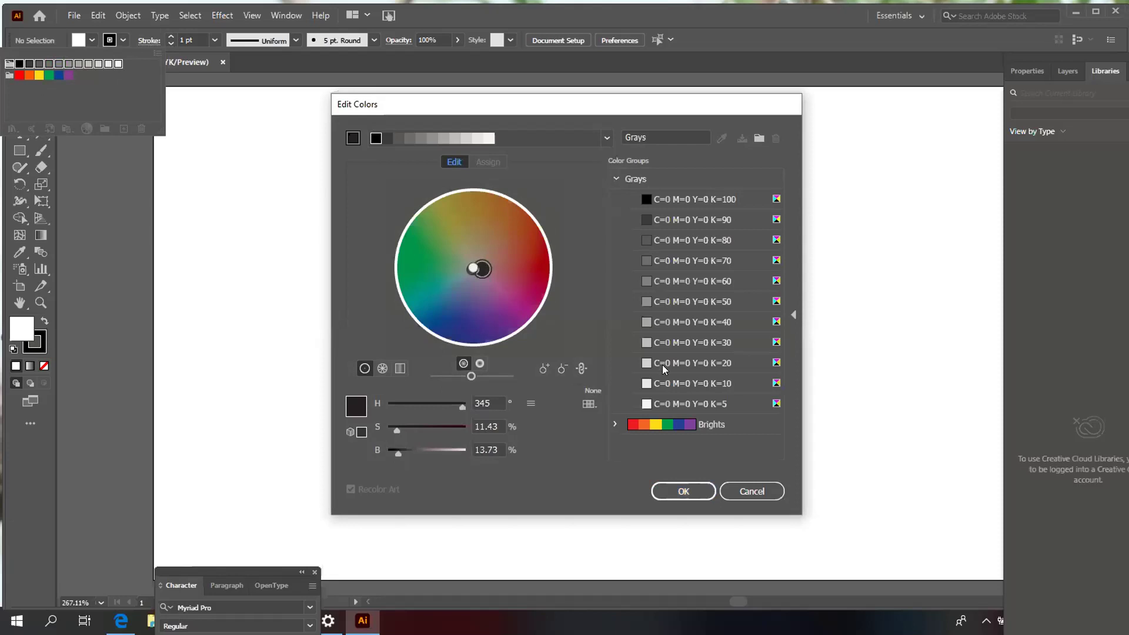
{"action": "left_click", "coordinate": [615, 179]}
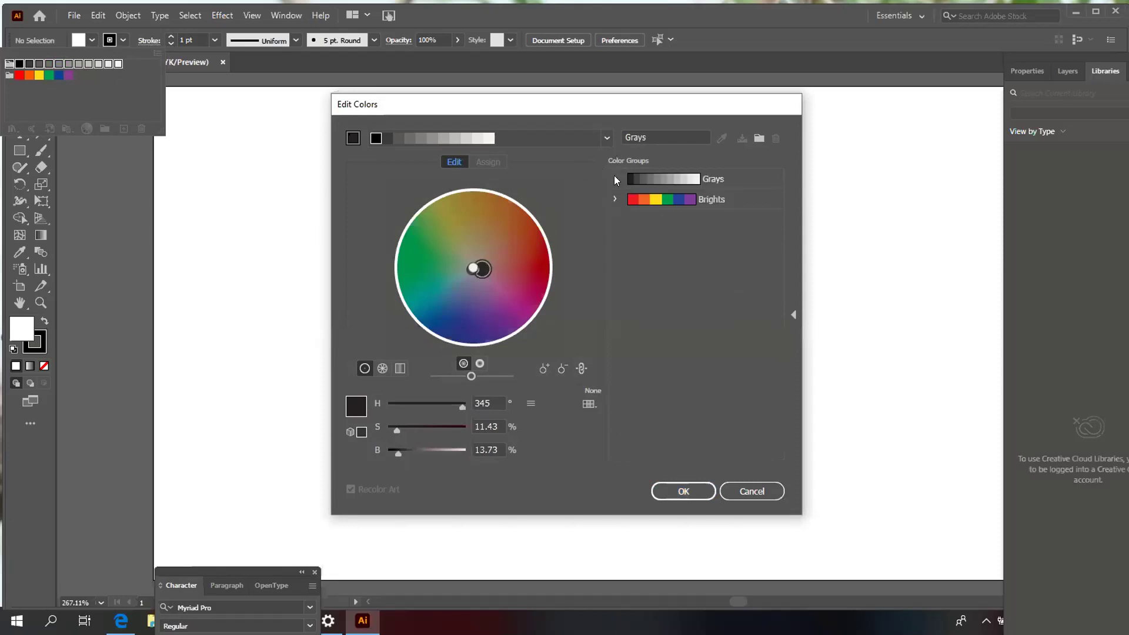
Step: Try to rename the Grays color group as rgb and leave the color editor without saving the changes
{"action": "left_click", "coordinate": [681, 133]}
{"action": "double_click", "coordinate": [681, 133]}
{"action": "key", "text": "BackSpace"}
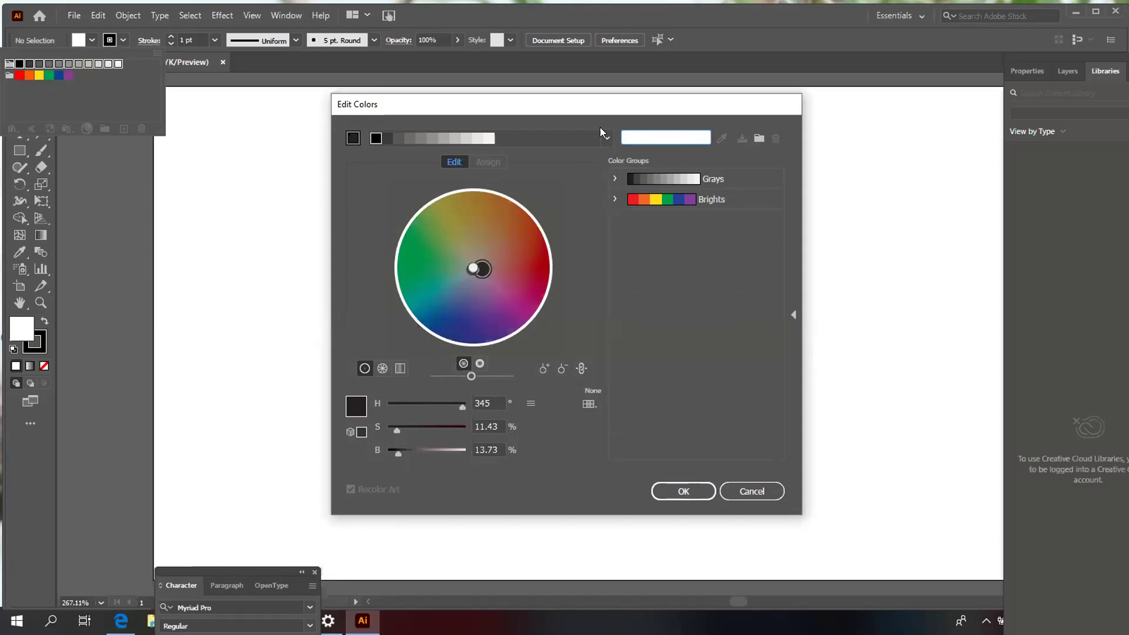
{"action": "type", "text": "rgb"}
{"action": "key", "text": "Return"}
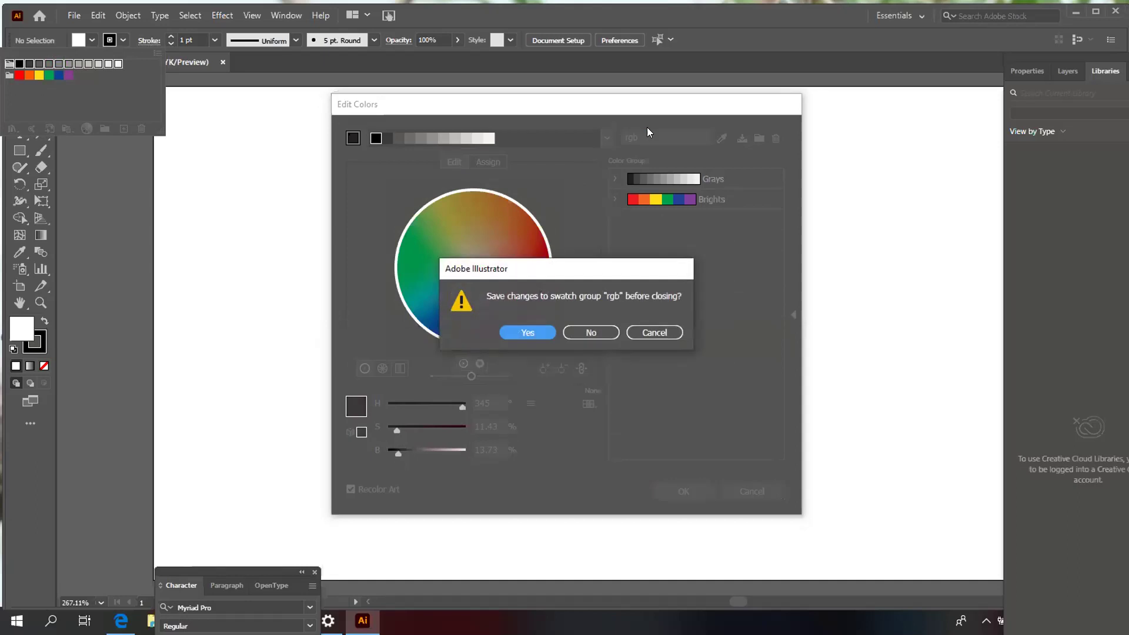
{"action": "left_click", "coordinate": [575, 333]}
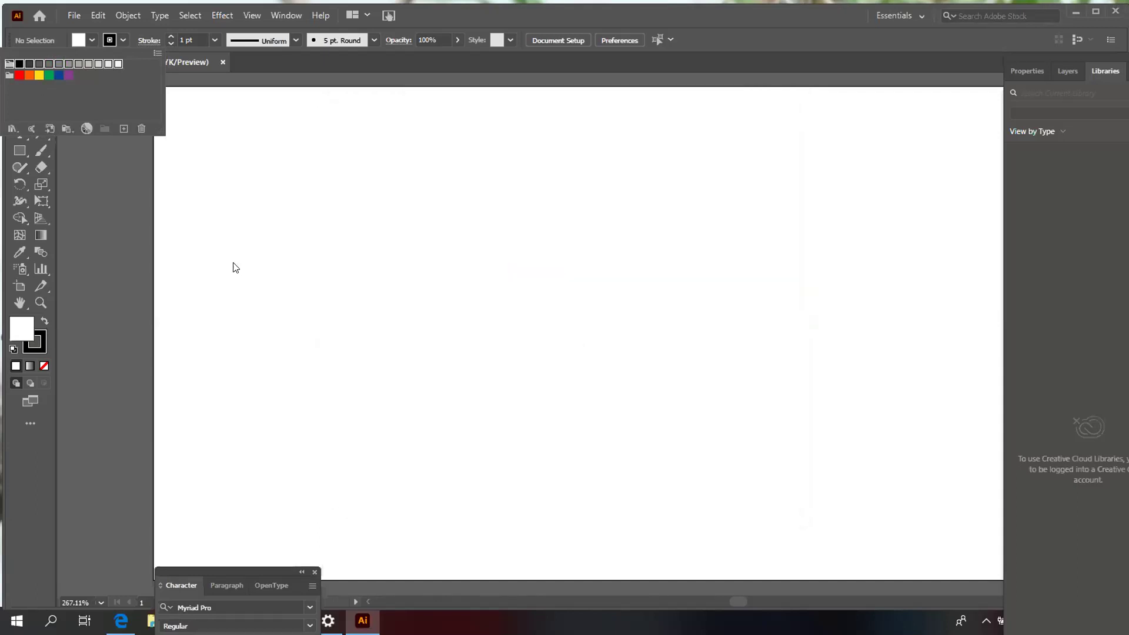
{"action": "left_click", "coordinate": [147, 218]}
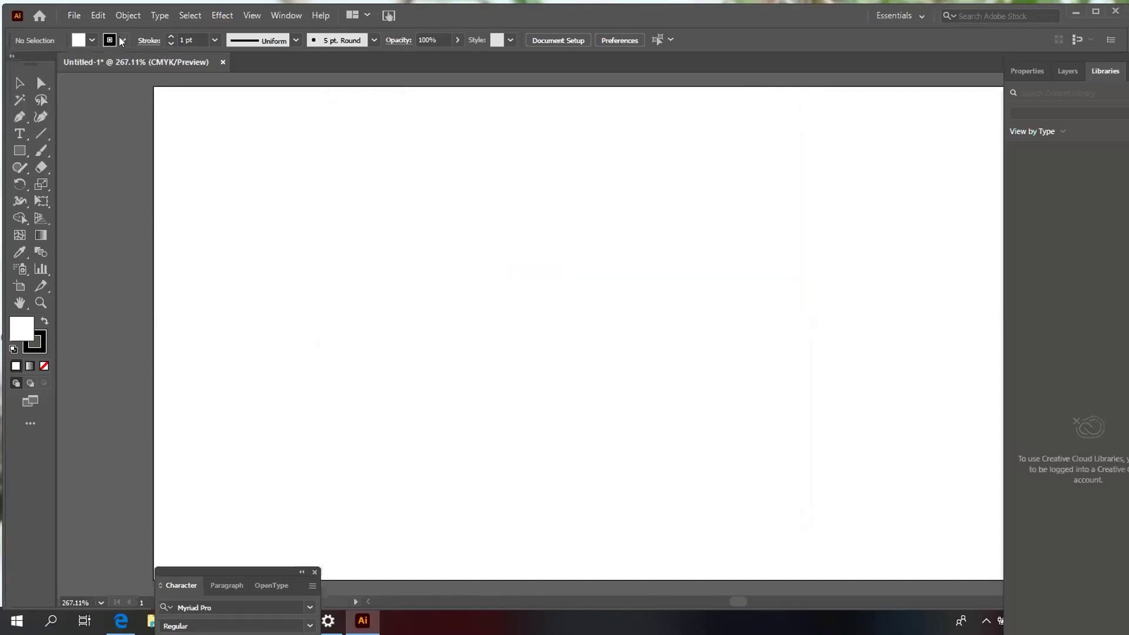
Step: Create a new white global process color swatch in RGB mode from the current fill, set to be added to a new library
{"action": "left_click", "coordinate": [122, 40]}
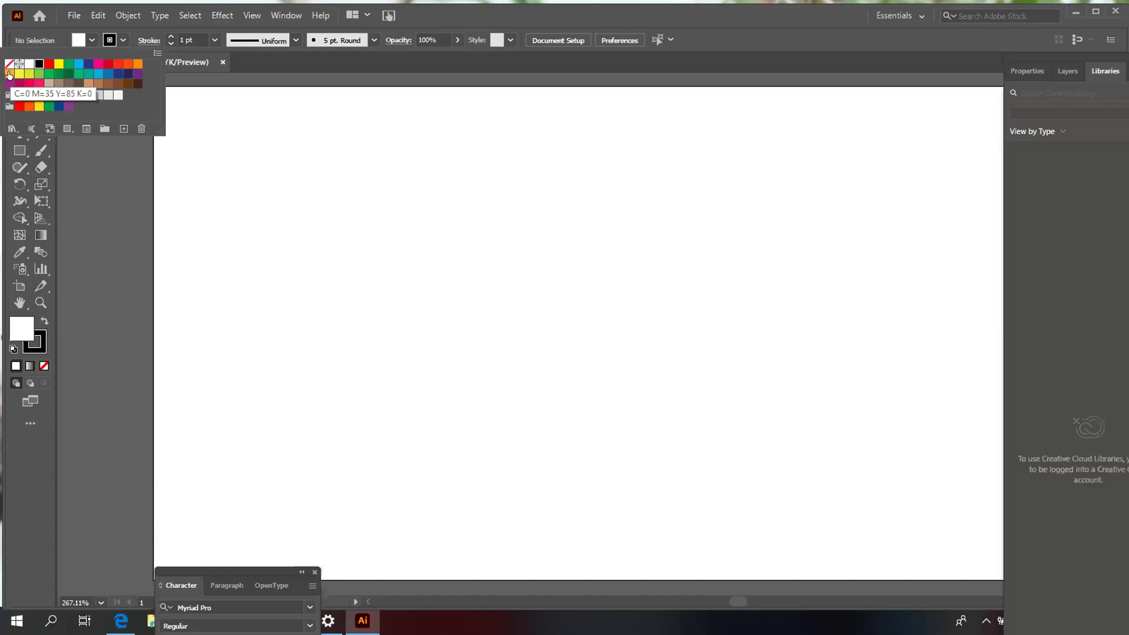
{"action": "left_click", "coordinate": [102, 38]}
{"action": "left_click", "coordinate": [92, 40]}
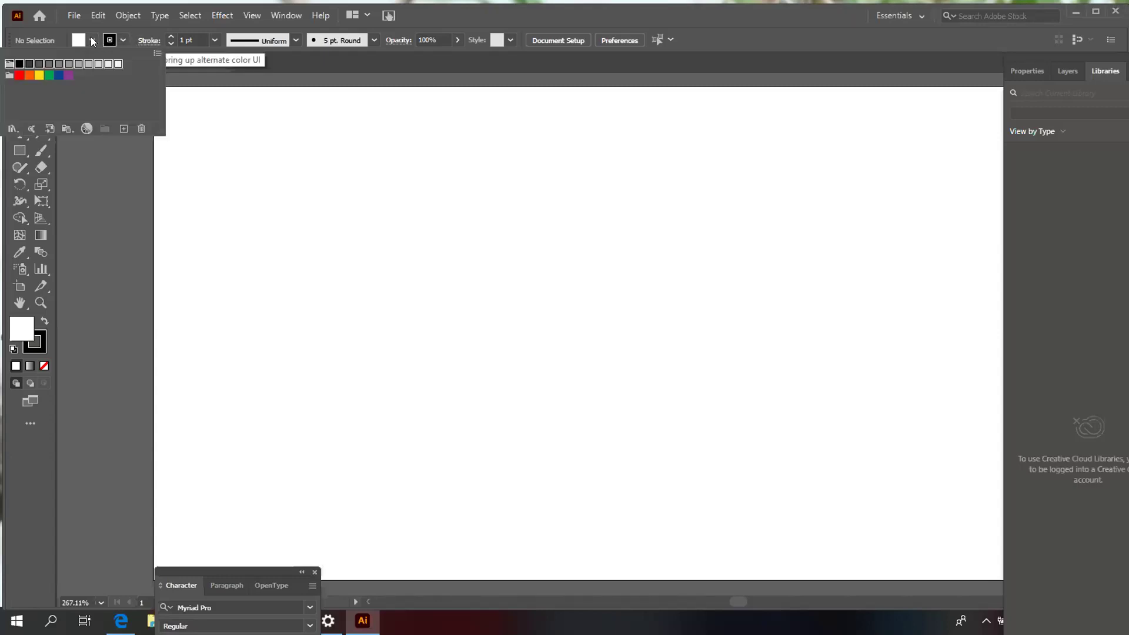
{"action": "left_click", "coordinate": [121, 128]}
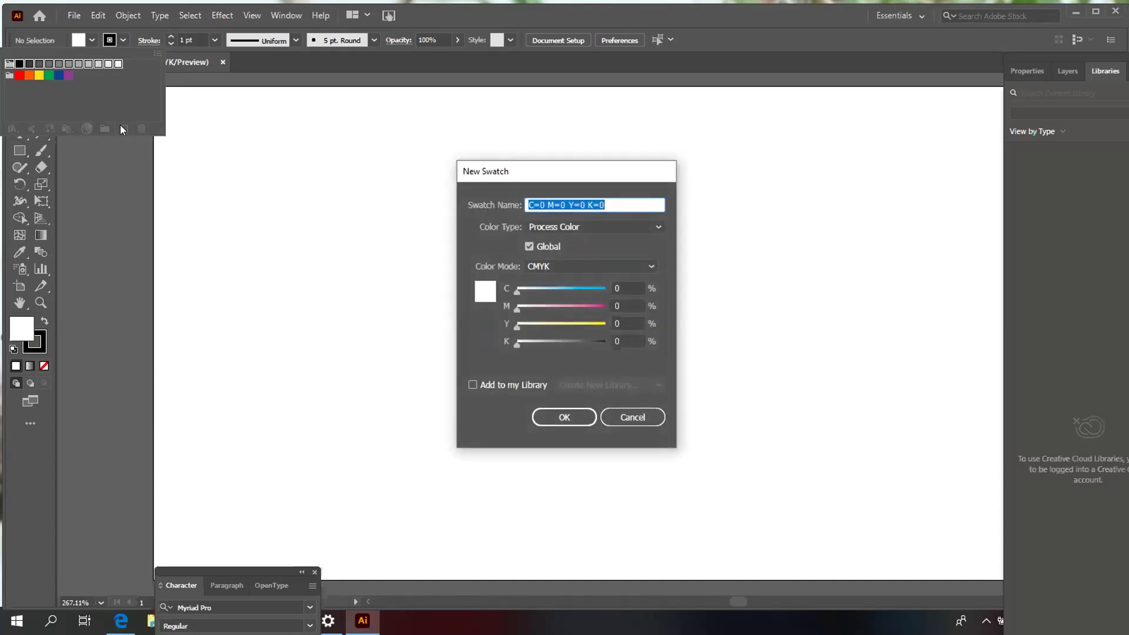
{"action": "left_click", "coordinate": [508, 386]}
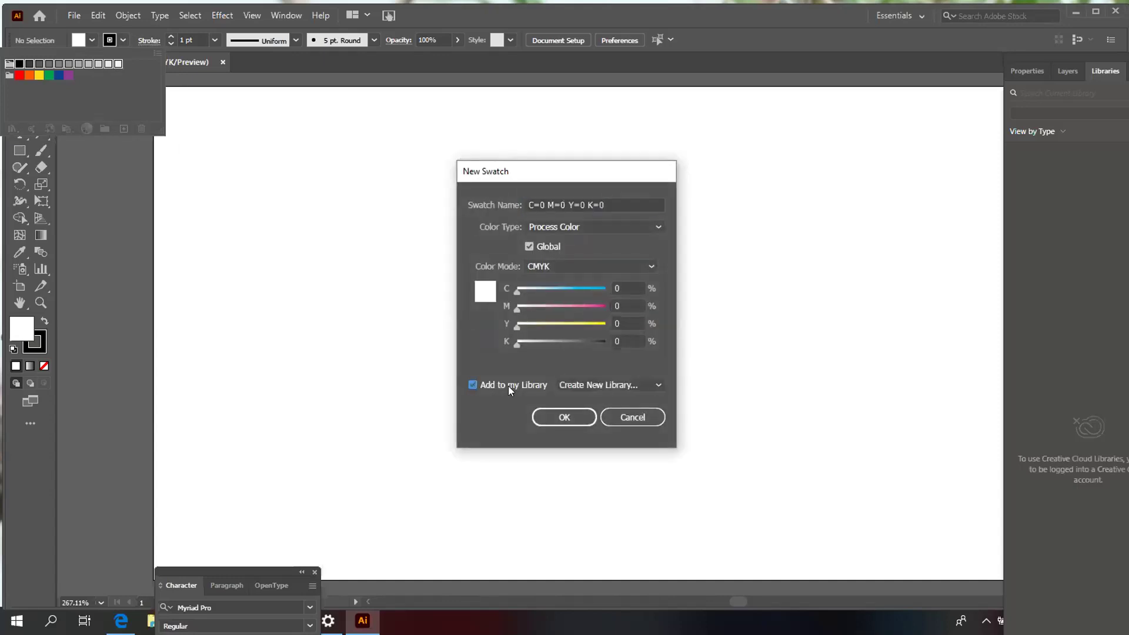
{"action": "left_click", "coordinate": [619, 386]}
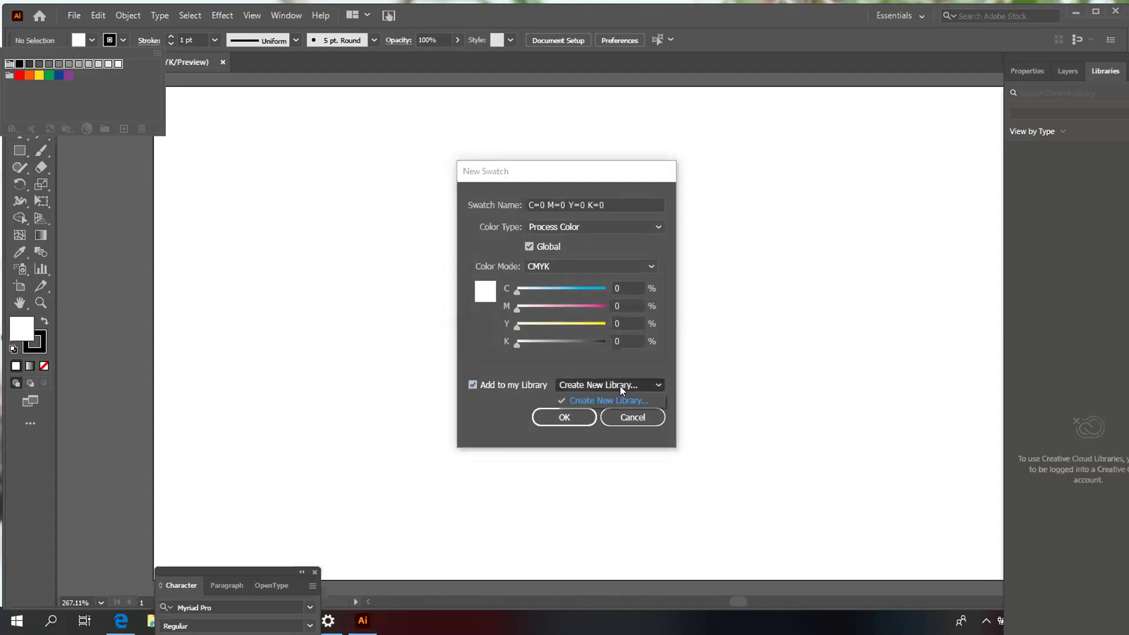
{"action": "left_click", "coordinate": [620, 386]}
{"action": "left_click", "coordinate": [636, 270]}
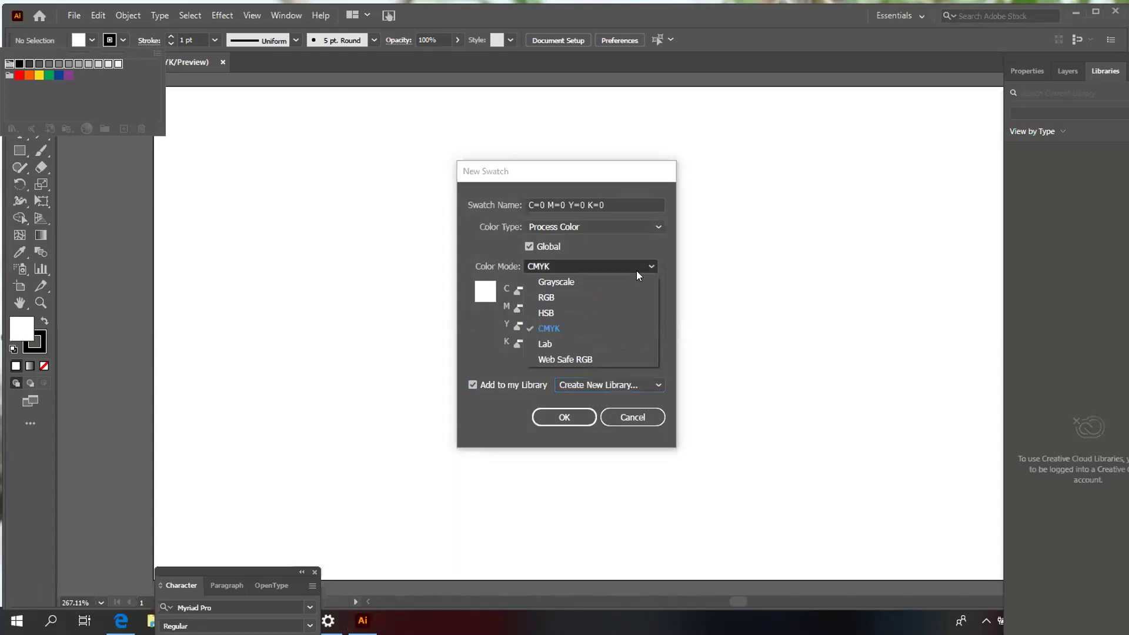
{"action": "left_click", "coordinate": [542, 296]}
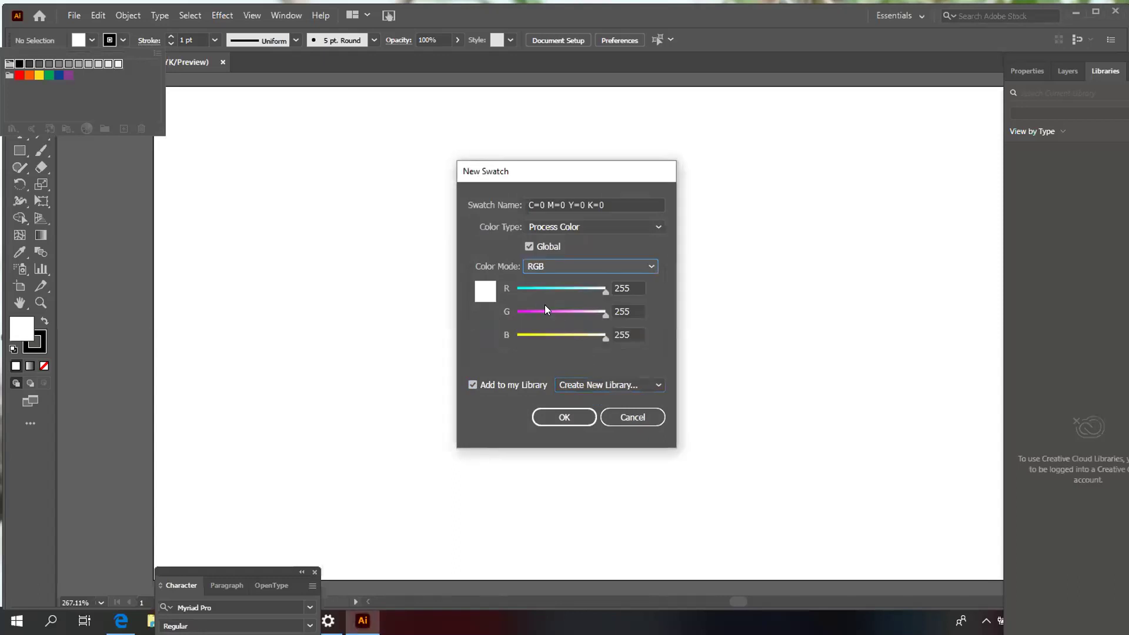
{"action": "left_click", "coordinate": [565, 417]}
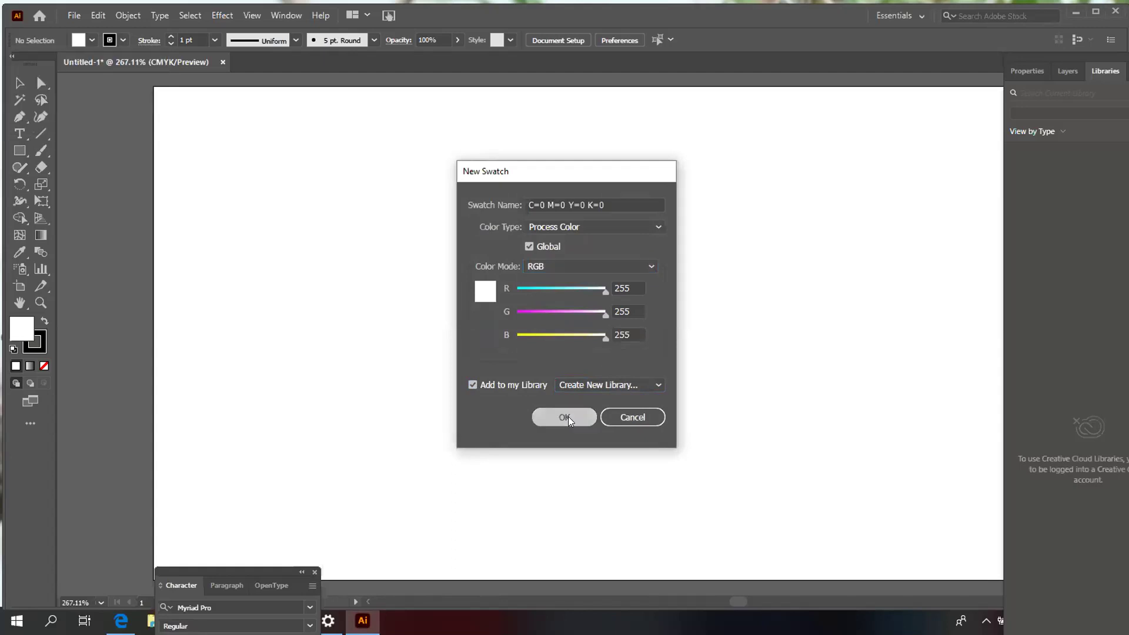
Step: Open the fill swatches to examine the newly added swatch
{"action": "left_click", "coordinate": [87, 40]}
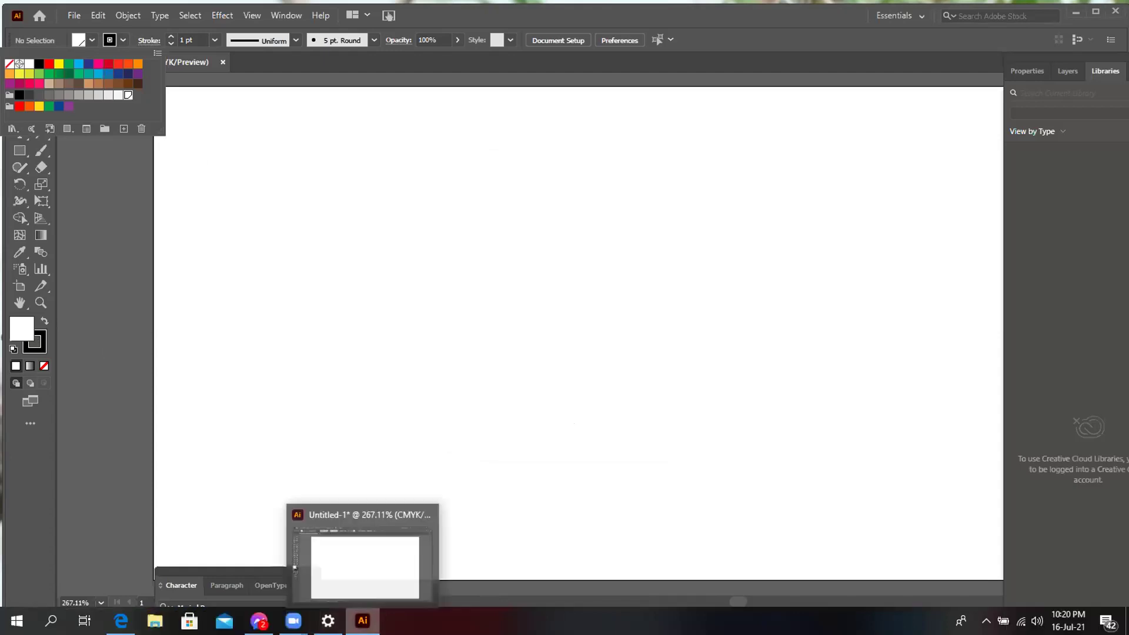
{"action": "mouse_move", "coordinate": [328, 621]}
{"action": "mouse_move", "coordinate": [293, 621]}
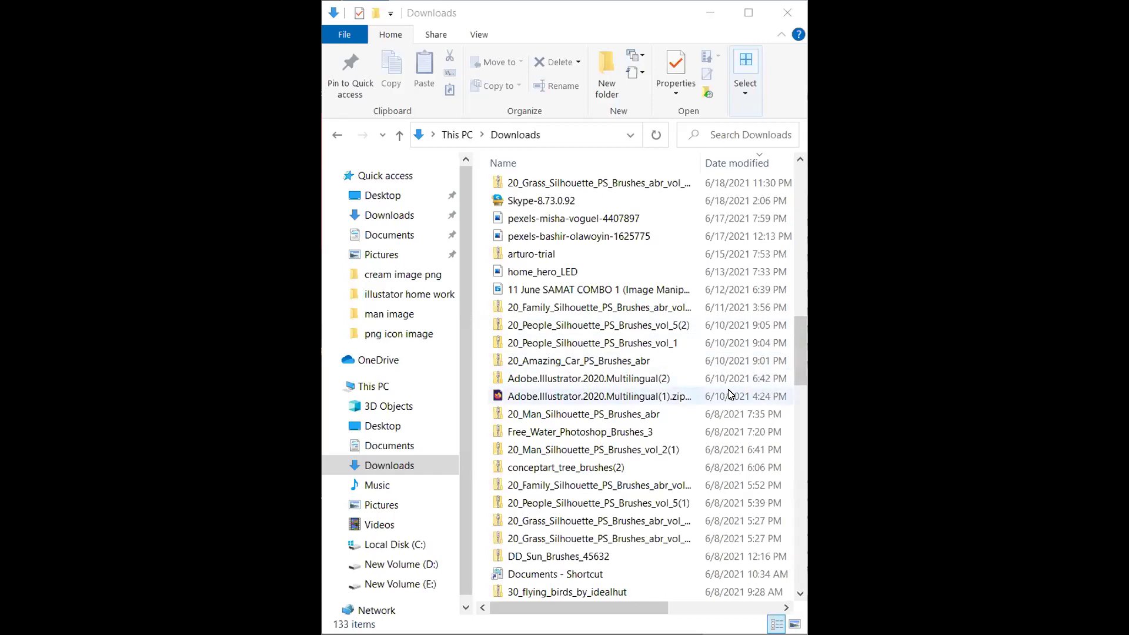
Step: In File Explorer, open the properties of the Adobe.Illustrator.2020.Multilingual(2) archive in Downloads
{"action": "left_click", "coordinate": [591, 379]}
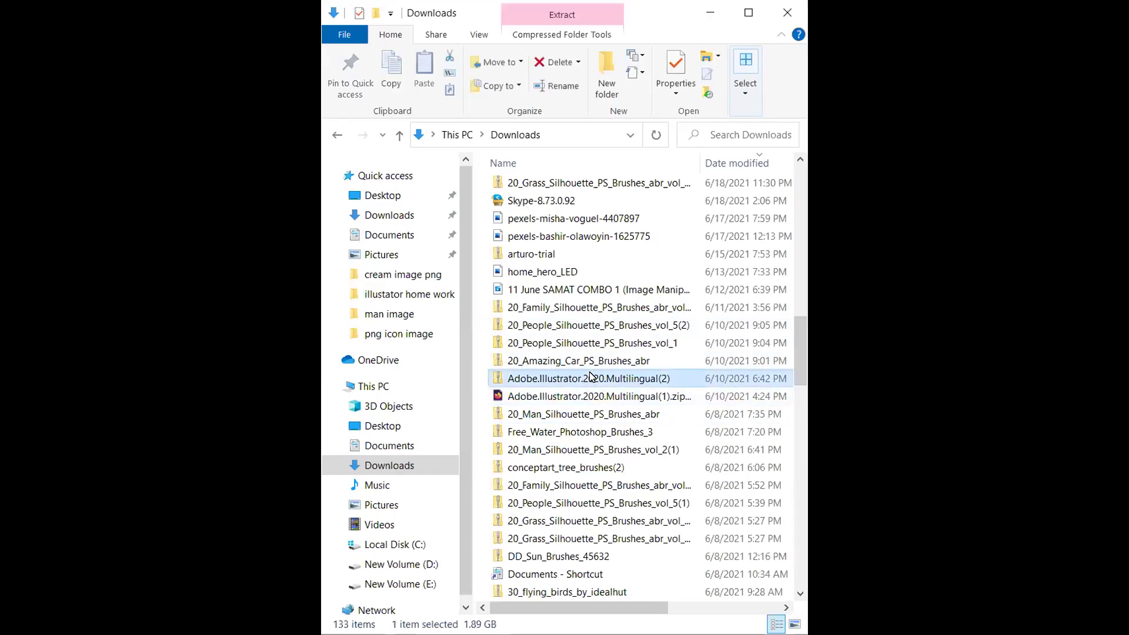
{"action": "right_click", "coordinate": [587, 375]}
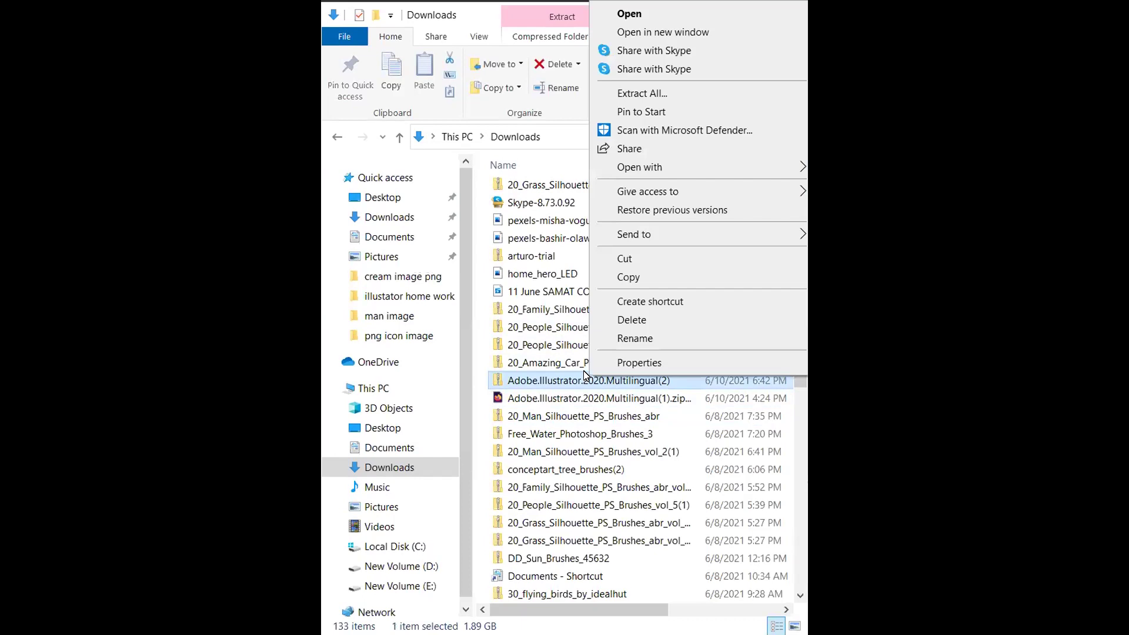
{"action": "left_click", "coordinate": [627, 364]}
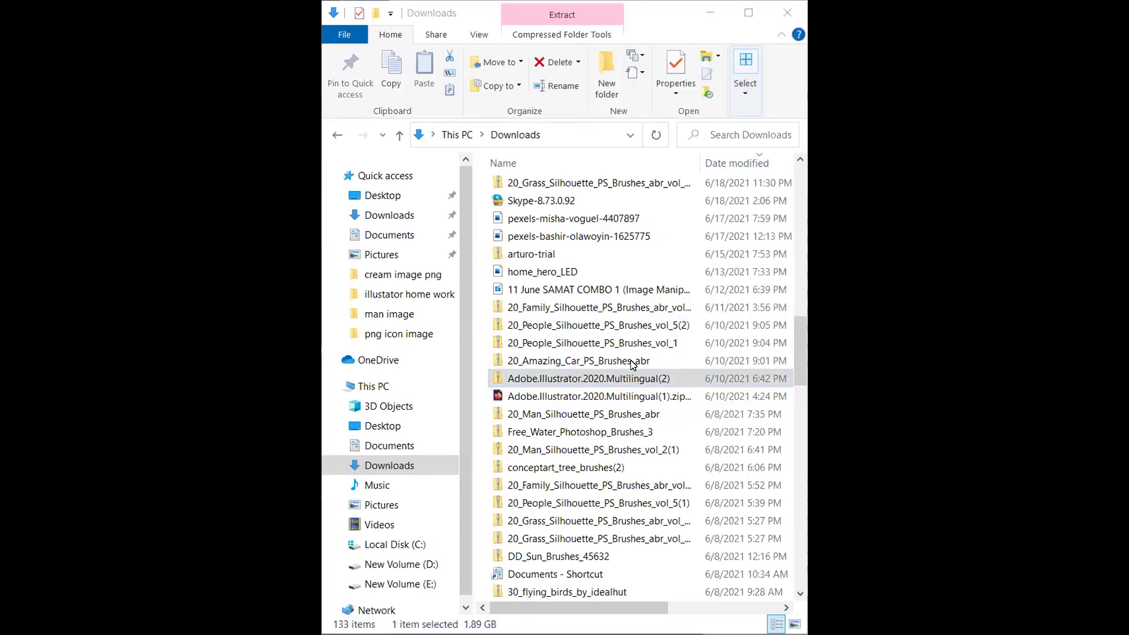
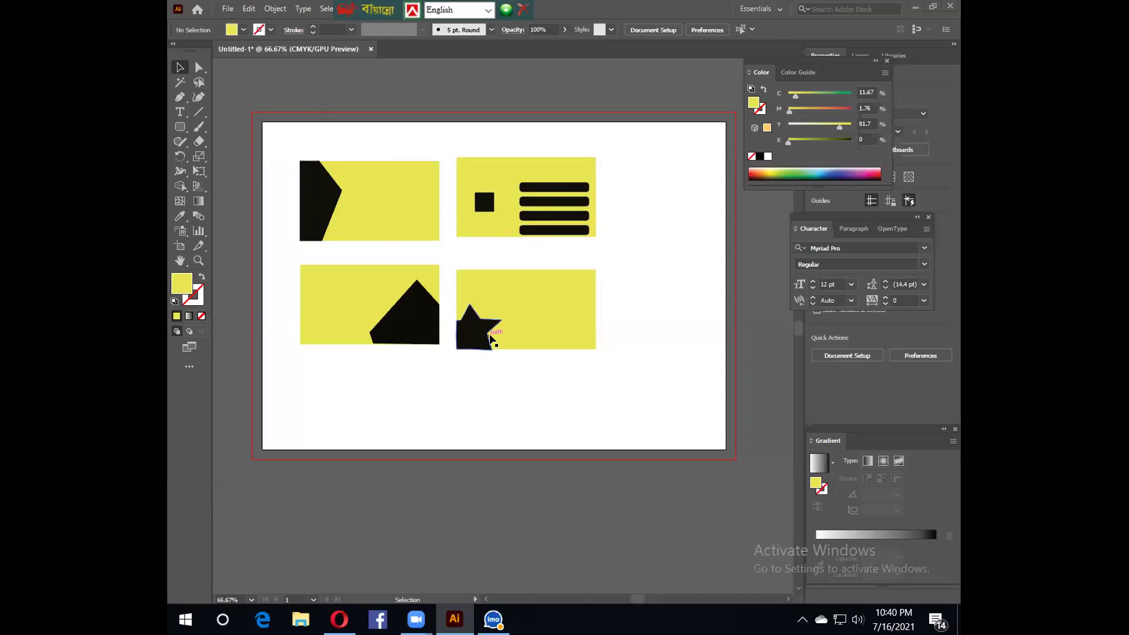
{"action": "left_click", "coordinate": [933, 6]}
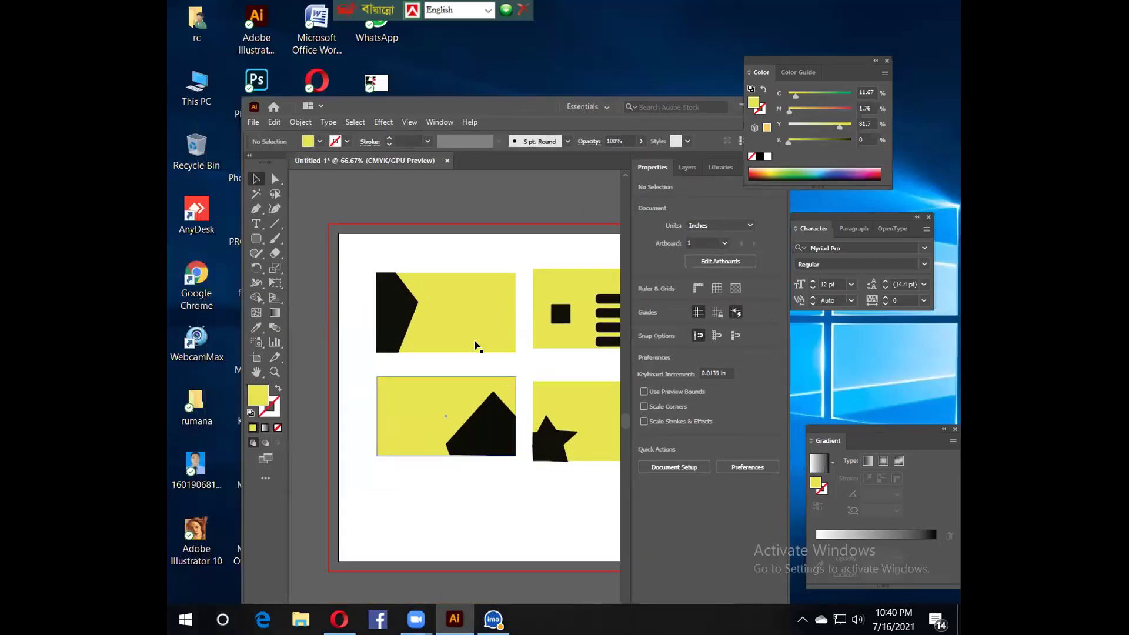
{"action": "left_click", "coordinate": [256, 238]}
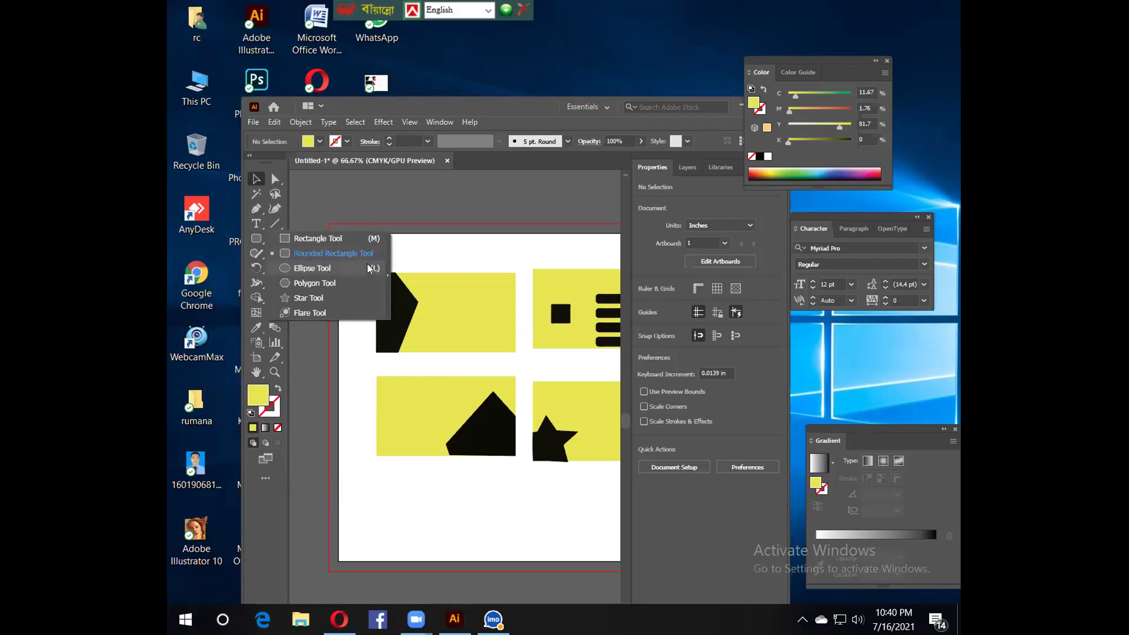
{"action": "left_click", "coordinate": [493, 197]}
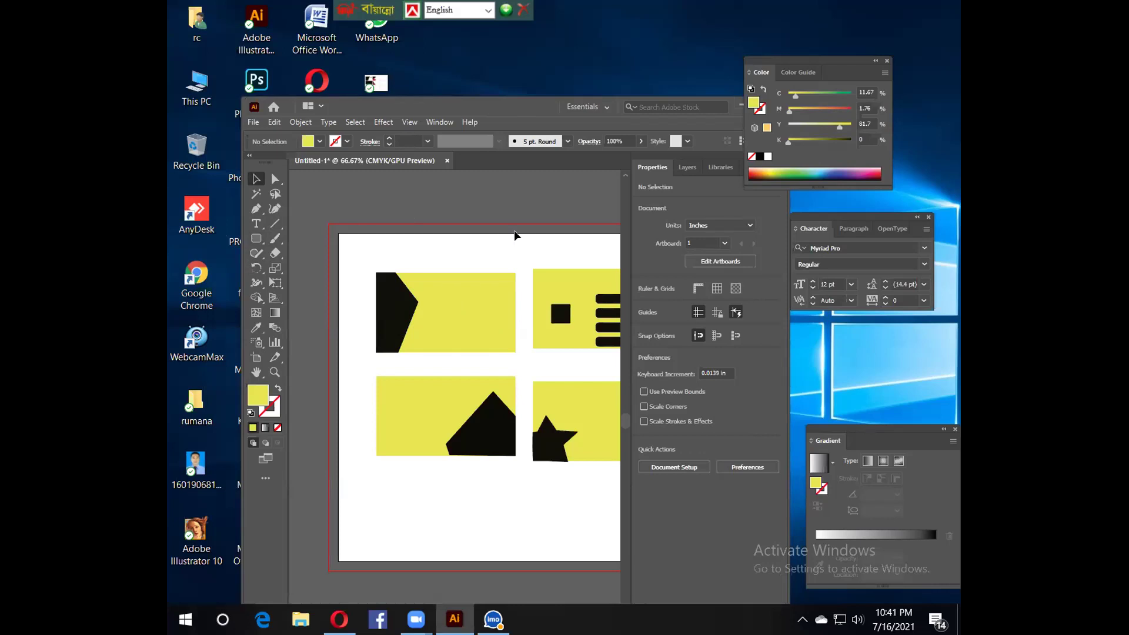
{"action": "left_click_drag", "start_coordinate": [506, 107], "coordinate": [424, 94]}
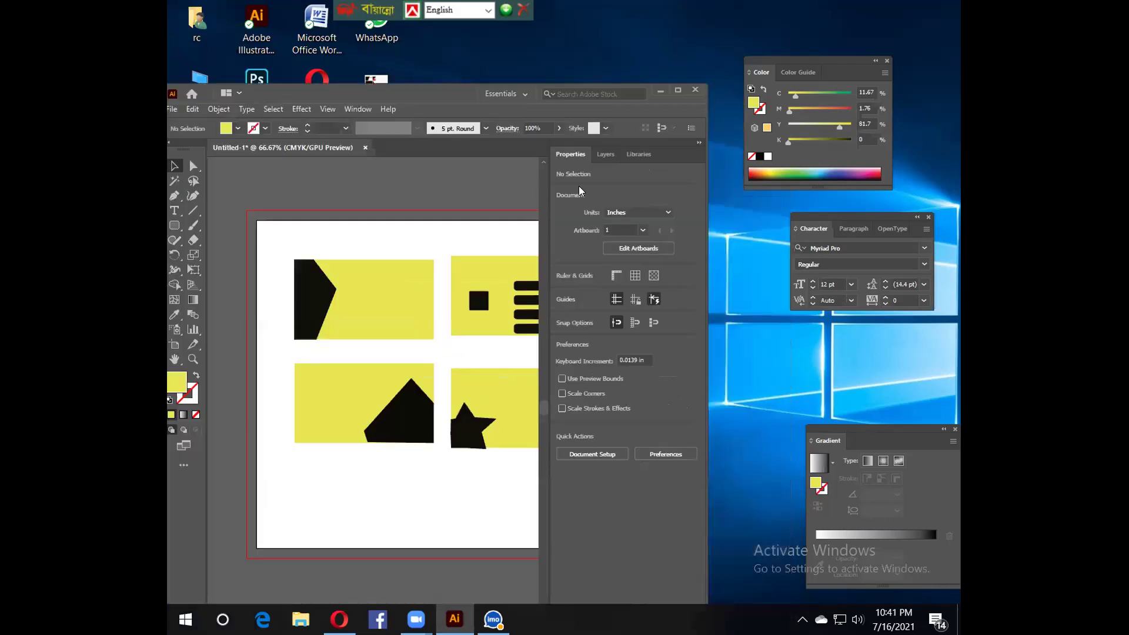
{"action": "left_click", "coordinate": [677, 90]}
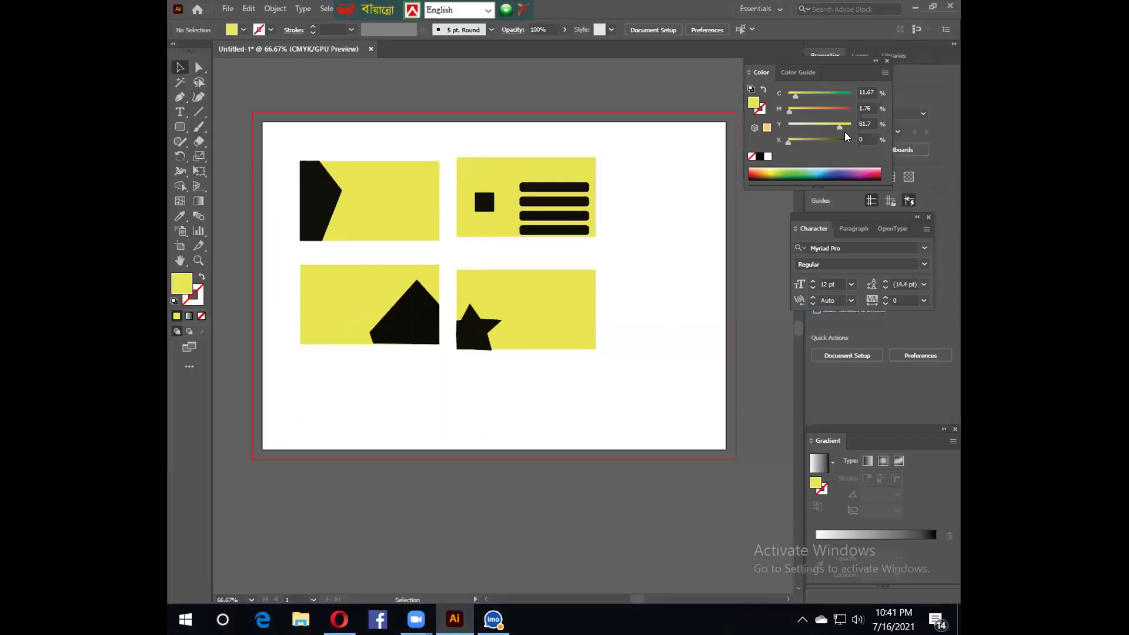
{"action": "left_click", "coordinate": [933, 7]}
Step: Shift the top black bar to the right edge of the upper-right card and nudge the card's yellow background slightly down
{"action": "left_click_drag", "start_coordinate": [540, 192], "coordinate": [511, 182]}
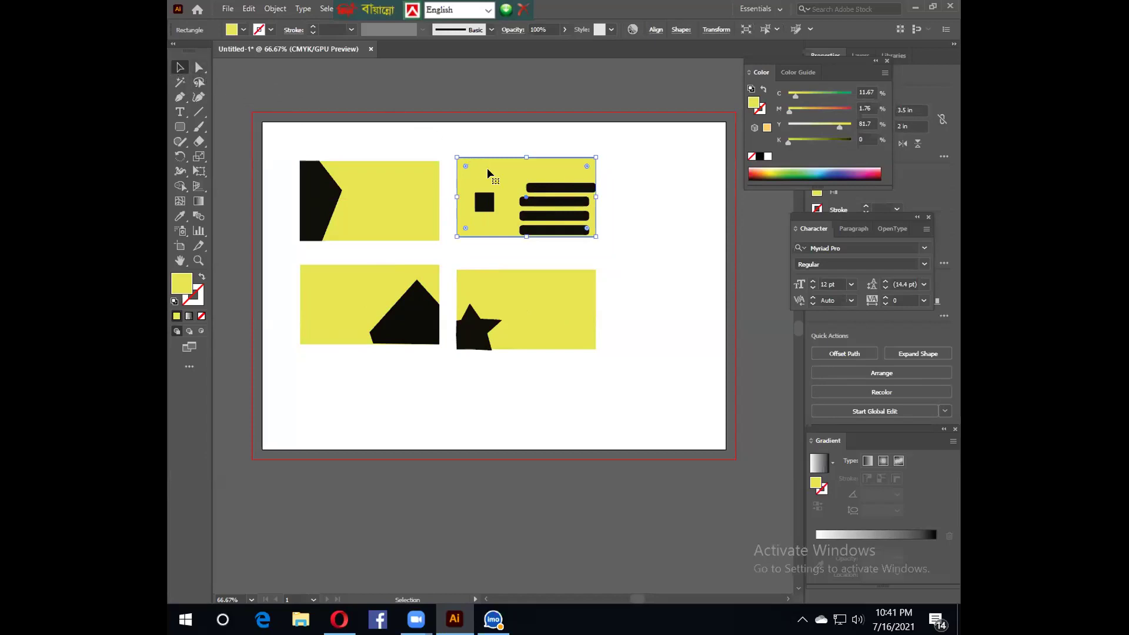
{"action": "left_click", "coordinate": [660, 207]}
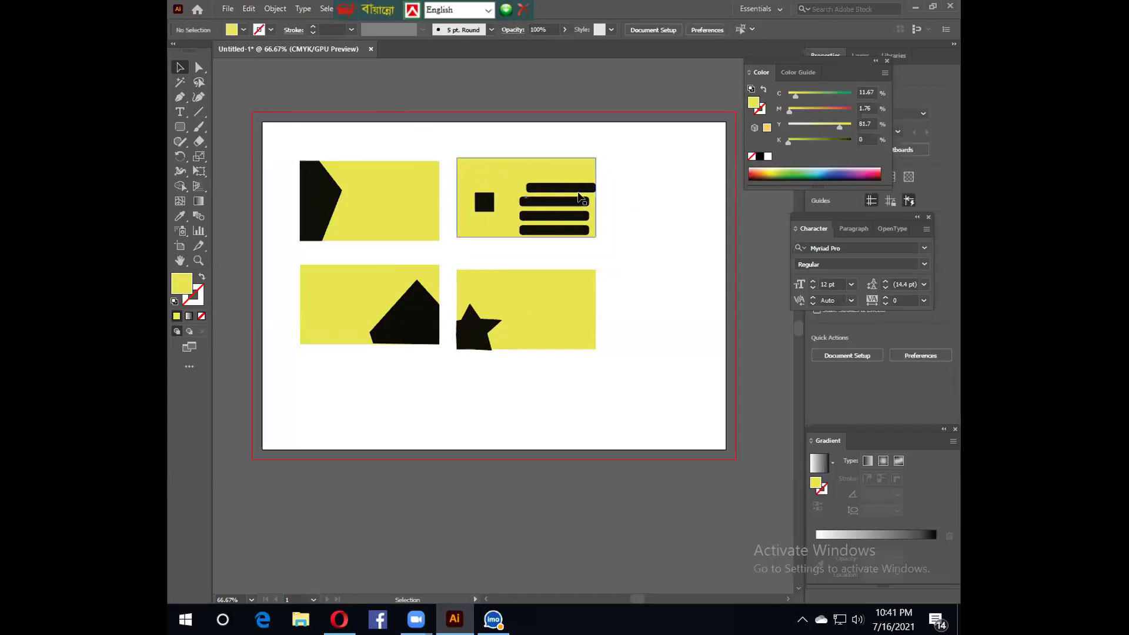
{"action": "mouse_move", "coordinate": [518, 177]}
{"action": "left_mouse_down"}
{"action": "mouse_move", "coordinate": [516, 186]}
{"action": "mouse_move", "coordinate": [523, 170]}
{"action": "left_mouse_up"}
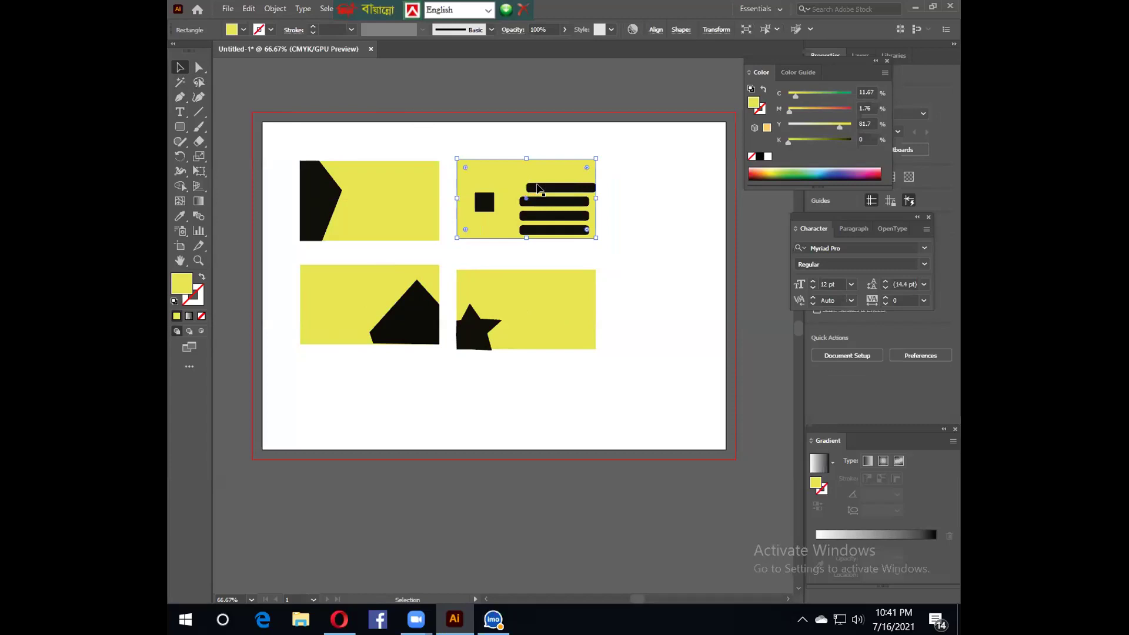
Step: Select all four black bars on the upper-right card and move them together rightward past the card's edge
{"action": "left_click", "coordinate": [539, 189]}
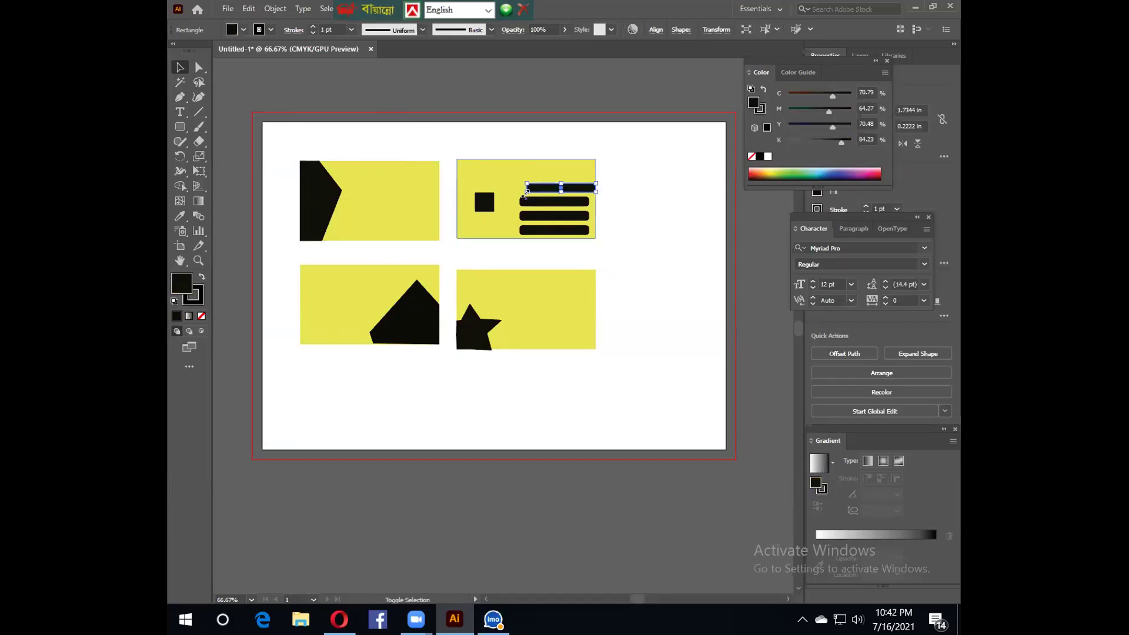
{"action": "left_click", "coordinate": [529, 203], "text": "shift"}
{"action": "left_click", "coordinate": [534, 216], "text": "shift"}
{"action": "left_click", "coordinate": [538, 231], "text": "shift"}
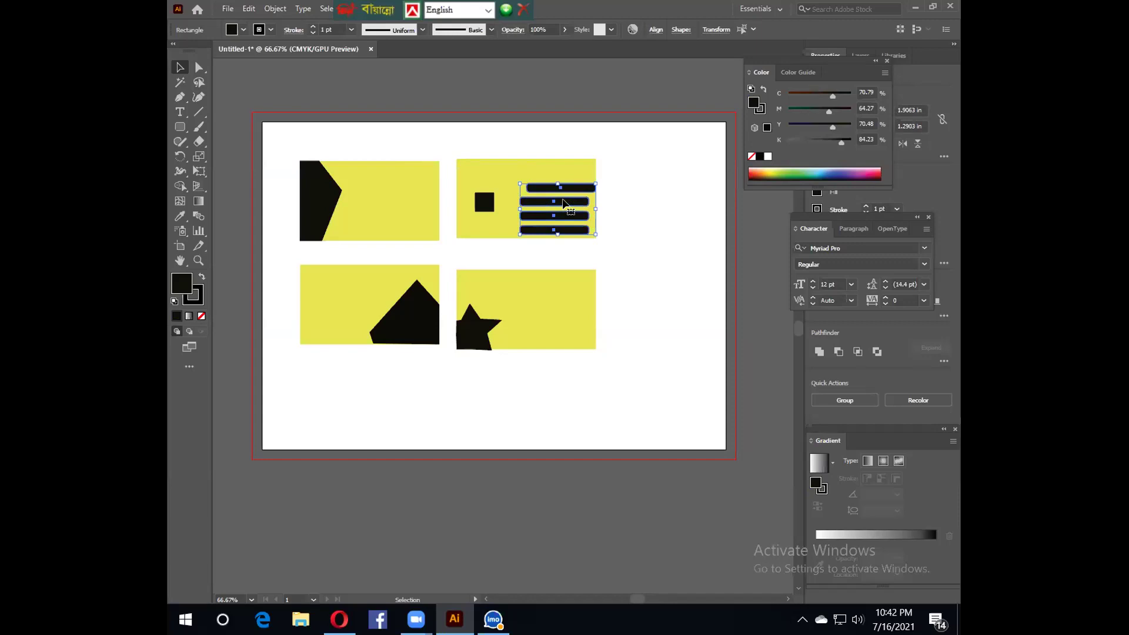
{"action": "mouse_move", "coordinate": [565, 204]}
{"action": "left_mouse_down"}
{"action": "mouse_move", "coordinate": [591, 201]}
{"action": "mouse_move", "coordinate": [580, 210]}
{"action": "left_mouse_up"}
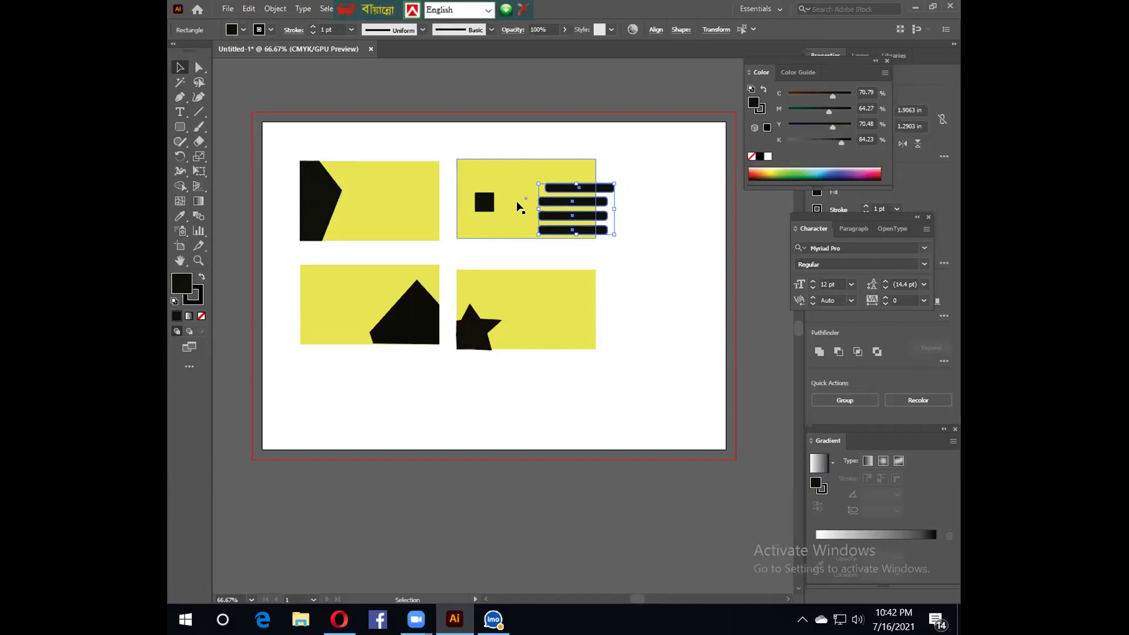
Step: Select the upper-right card's yellow background together with its four overhanging black bars
{"action": "mouse_move", "coordinate": [529, 182]}
{"action": "left_mouse_down"}
{"action": "mouse_move", "coordinate": [544, 203]}
{"action": "mouse_move", "coordinate": [622, 191]}
{"action": "mouse_move", "coordinate": [618, 222]}
{"action": "mouse_move", "coordinate": [528, 250]}
{"action": "left_mouse_up"}
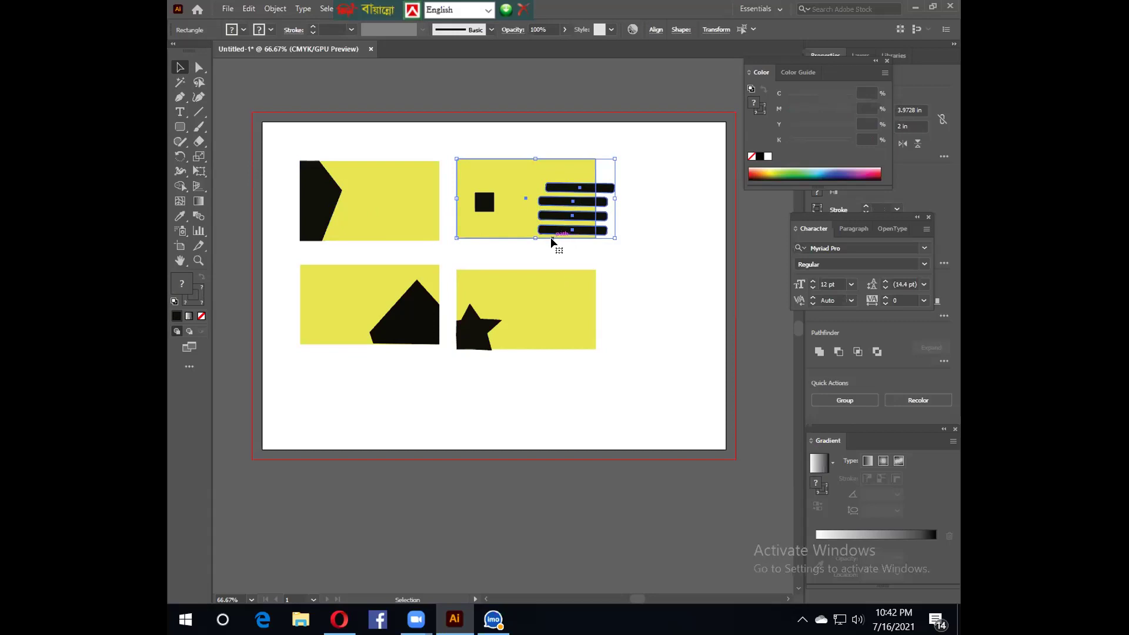
{"action": "left_click", "coordinate": [483, 206]}
{"action": "left_click", "coordinate": [493, 228]}
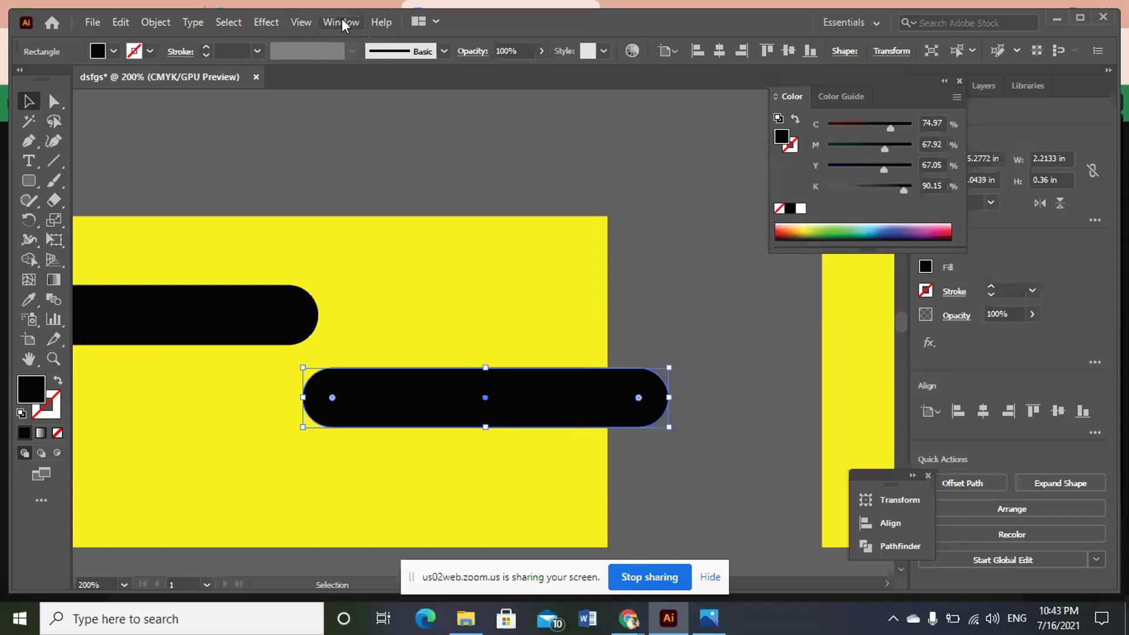
{"action": "left_click", "coordinate": [343, 23]}
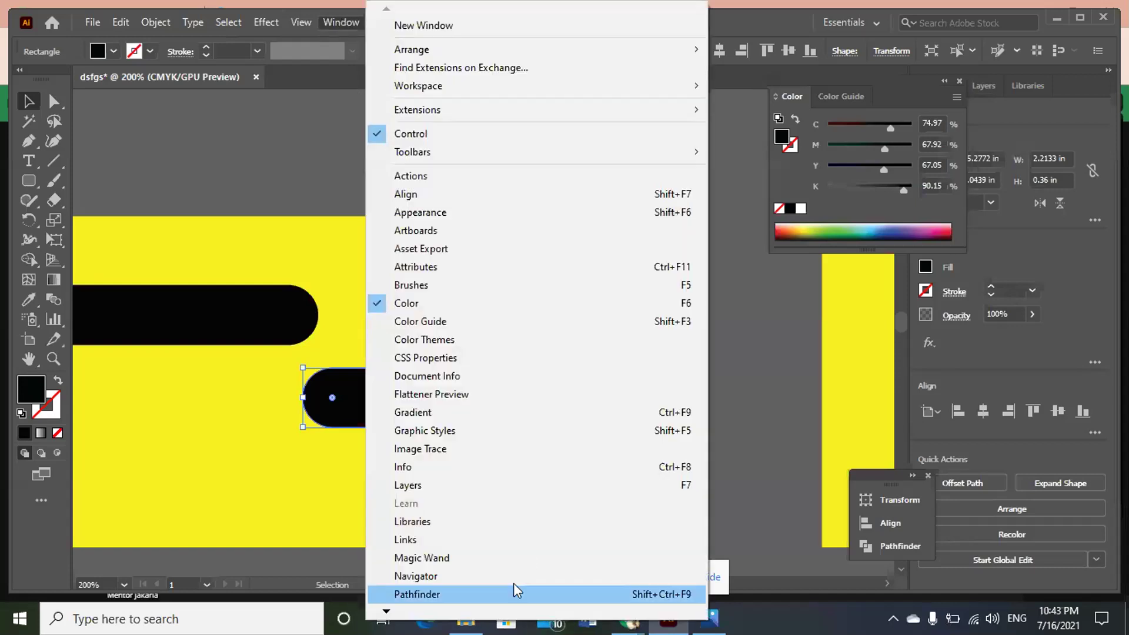
{"action": "left_click", "coordinate": [145, 531]}
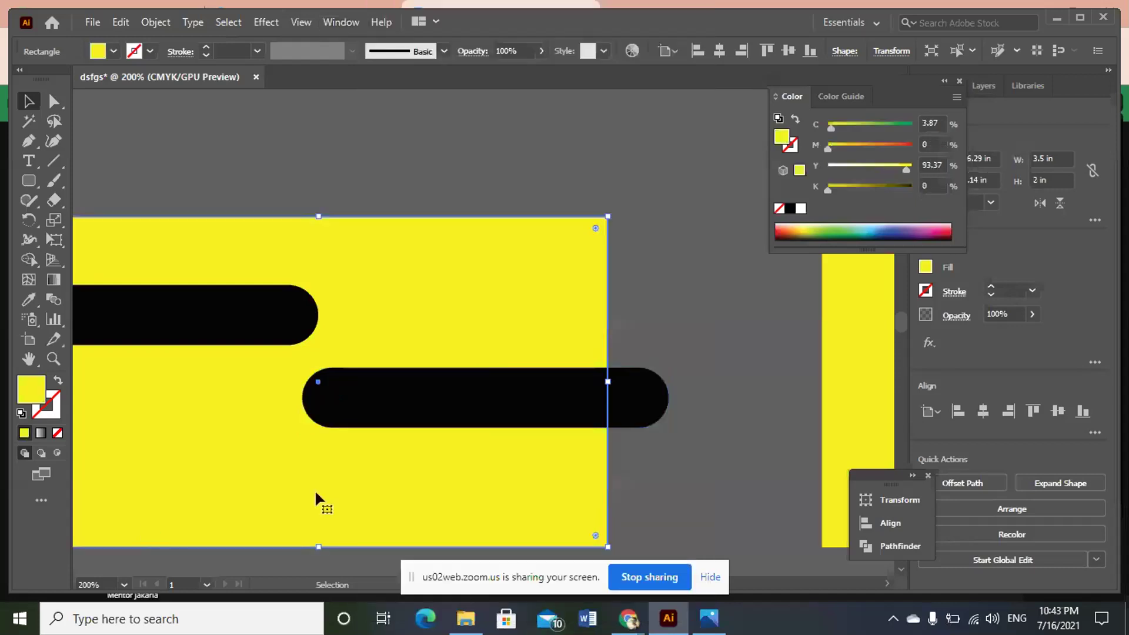
{"action": "left_click", "coordinate": [676, 431]}
{"action": "left_click", "coordinate": [624, 404]}
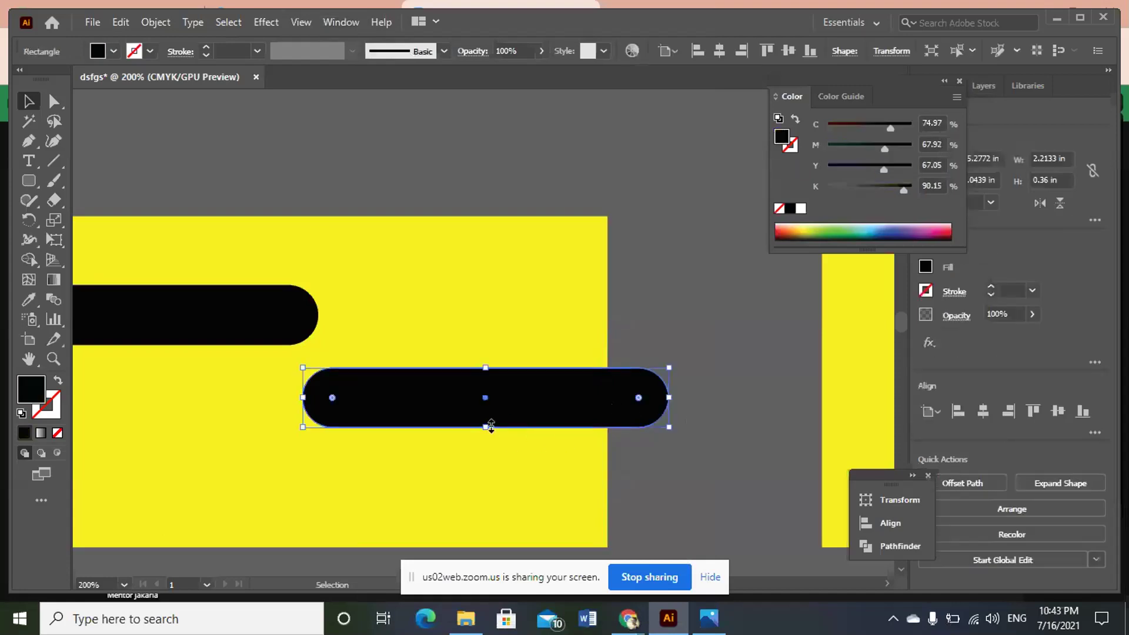
{"action": "left_click_drag", "start_coordinate": [487, 425], "coordinate": [487, 426]}
{"action": "left_click", "coordinate": [480, 316]}
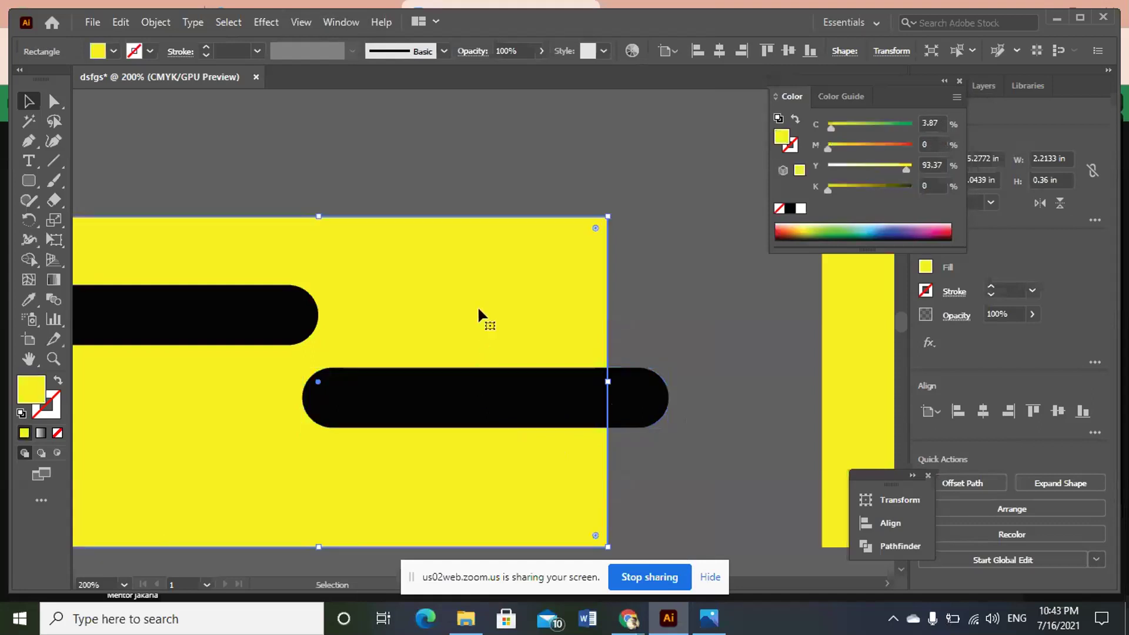
Step: Narrow the black bar overhanging the yellow card's edge to about 2.21 in wide and stop the screen sharing
{"action": "left_click", "coordinate": [536, 394]}
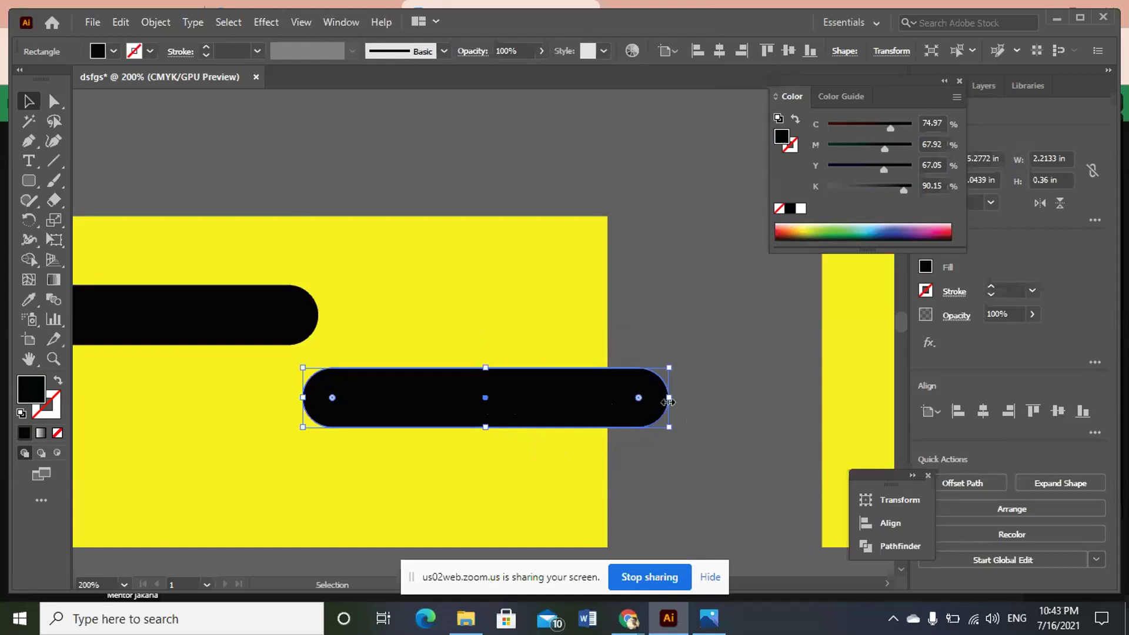
{"action": "mouse_move", "coordinate": [669, 401]}
{"action": "left_mouse_down"}
{"action": "mouse_move", "coordinate": [574, 403]}
{"action": "mouse_move", "coordinate": [669, 407]}
{"action": "left_mouse_up"}
{"action": "left_click_drag", "start_coordinate": [487, 426], "coordinate": [488, 410]}
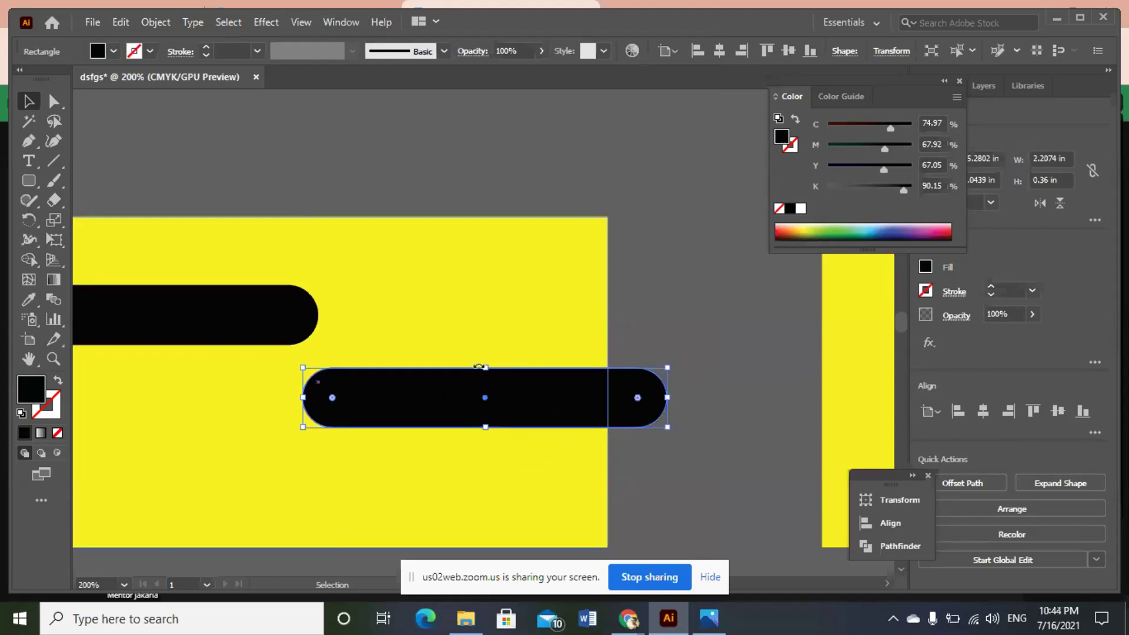
{"action": "mouse_move", "coordinate": [484, 365]}
{"action": "left_mouse_down"}
{"action": "mouse_move", "coordinate": [486, 381]}
{"action": "mouse_move", "coordinate": [484, 368]}
{"action": "left_mouse_up"}
{"action": "left_click", "coordinate": [647, 578]}
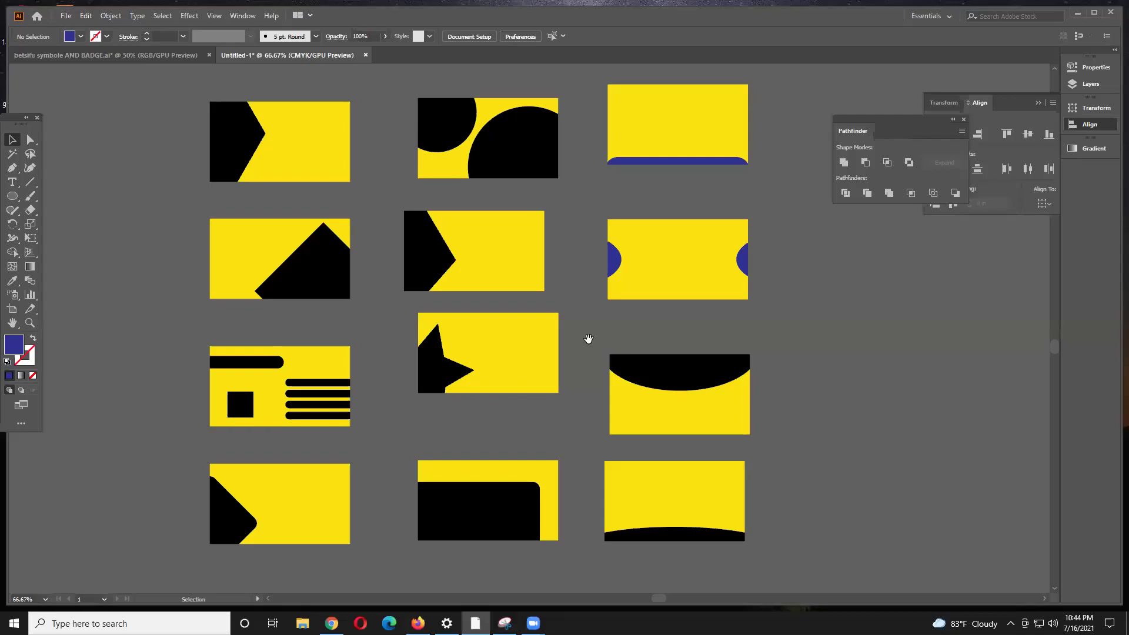
Step: Examine the yellow example cards and the shapes cropped to their edges in the Untitled-1 document
{"action": "left_click_drag", "start_coordinate": [588, 338], "coordinate": [522, 378]}
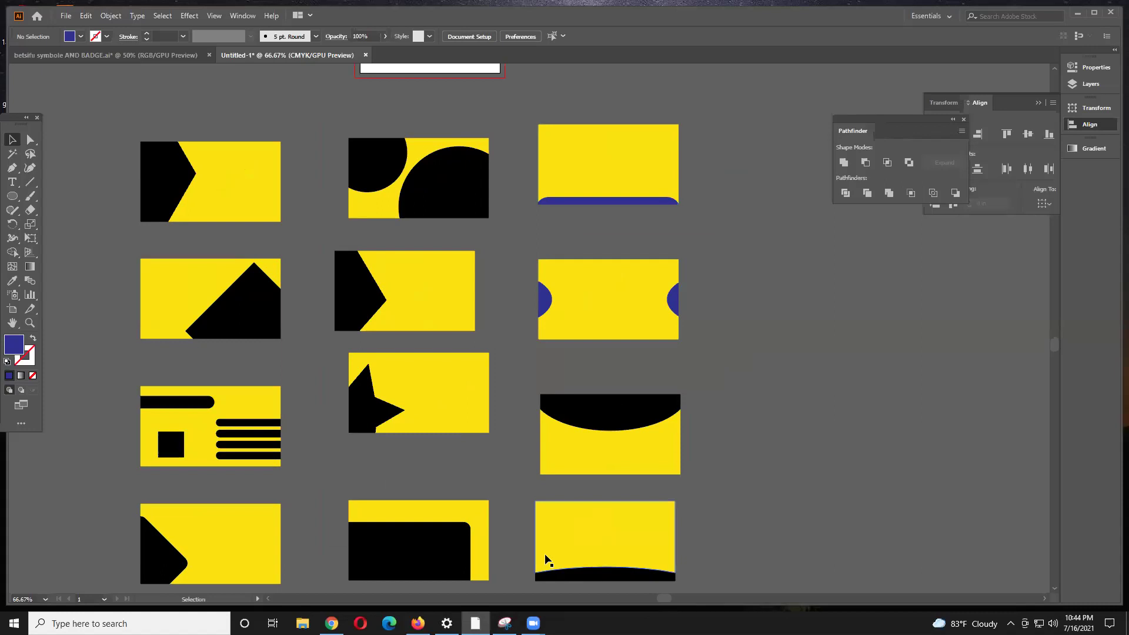
{"action": "scroll", "coordinate": [590, 510], "scroll_direction": "down", "scroll_amount": 1}
{"action": "left_click_drag", "start_coordinate": [718, 349], "coordinate": [729, 330]}
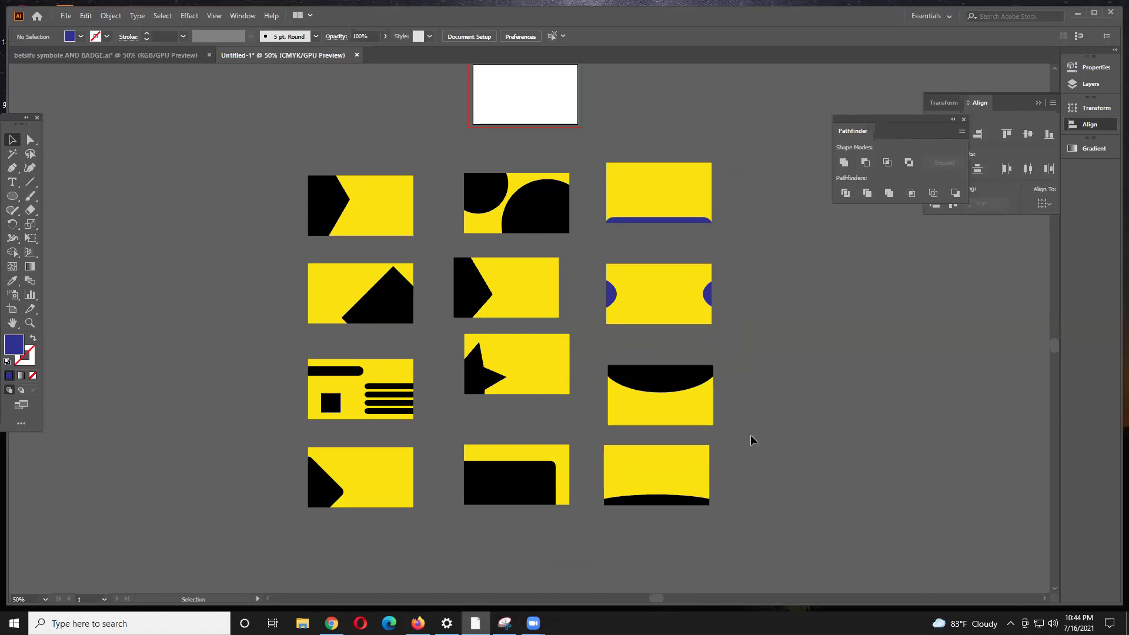
{"action": "scroll", "coordinate": [826, 317], "scroll_direction": "down", "scroll_amount": 2}
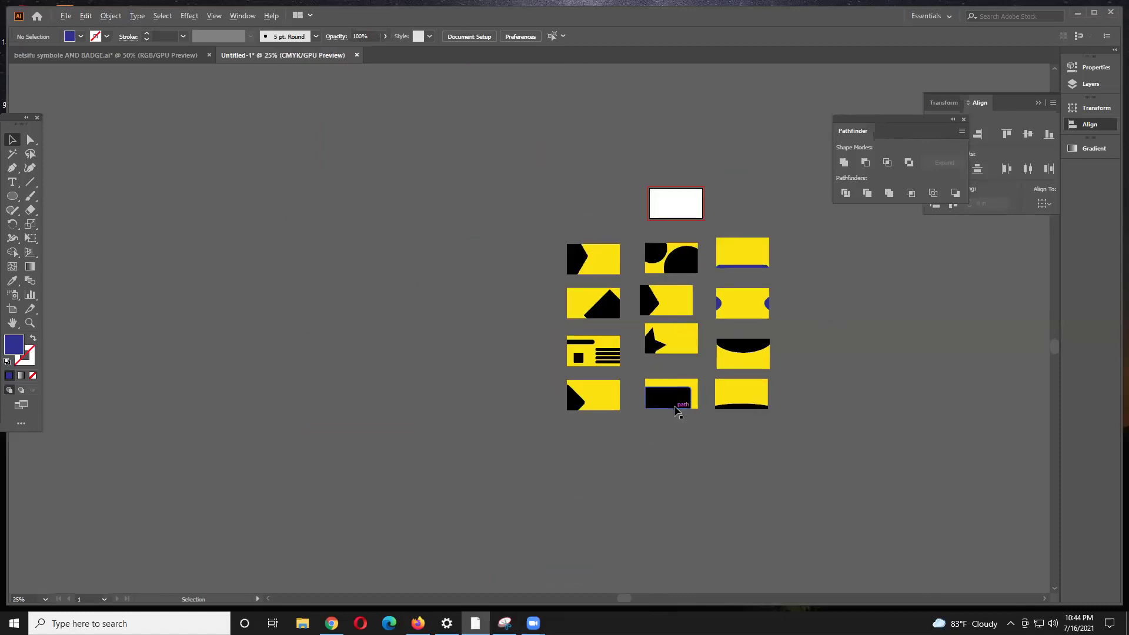
{"action": "scroll", "coordinate": [678, 411], "scroll_direction": "up", "scroll_amount": 1}
{"action": "scroll", "coordinate": [633, 459], "scroll_direction": "up", "scroll_amount": 2}
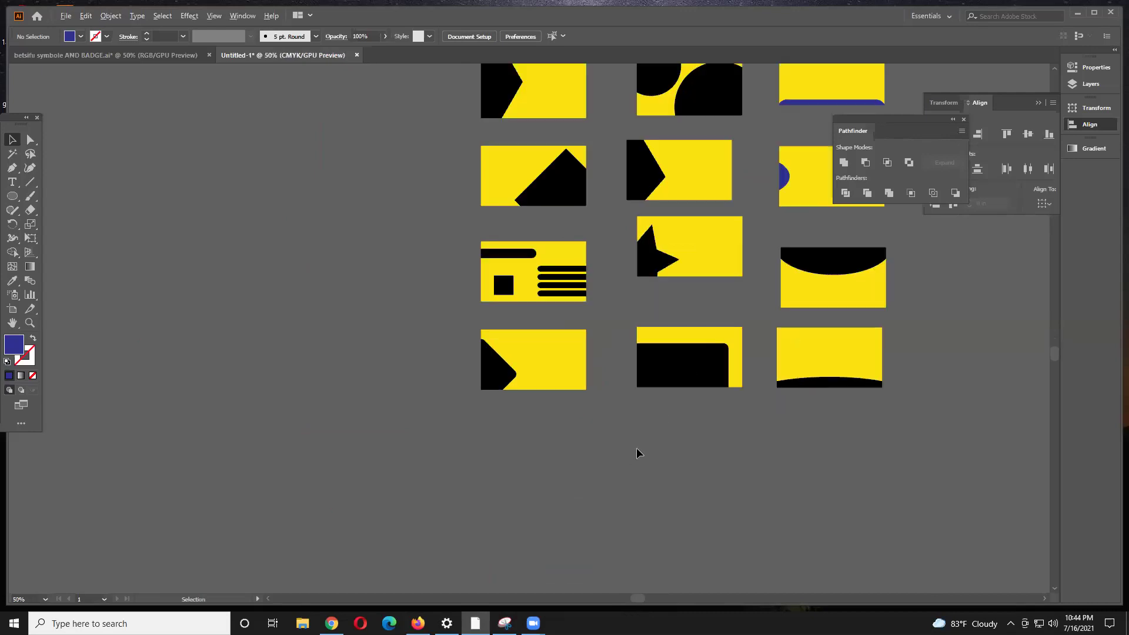
{"action": "key", "text": "space"}
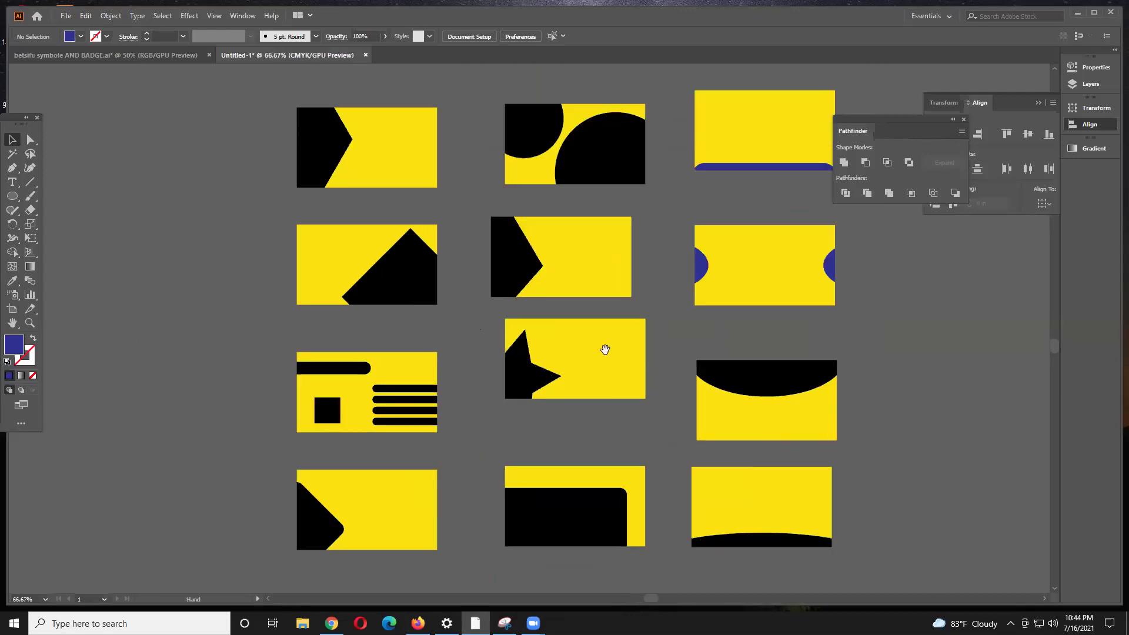
{"action": "left_click_drag", "start_coordinate": [606, 348], "coordinate": [560, 378]}
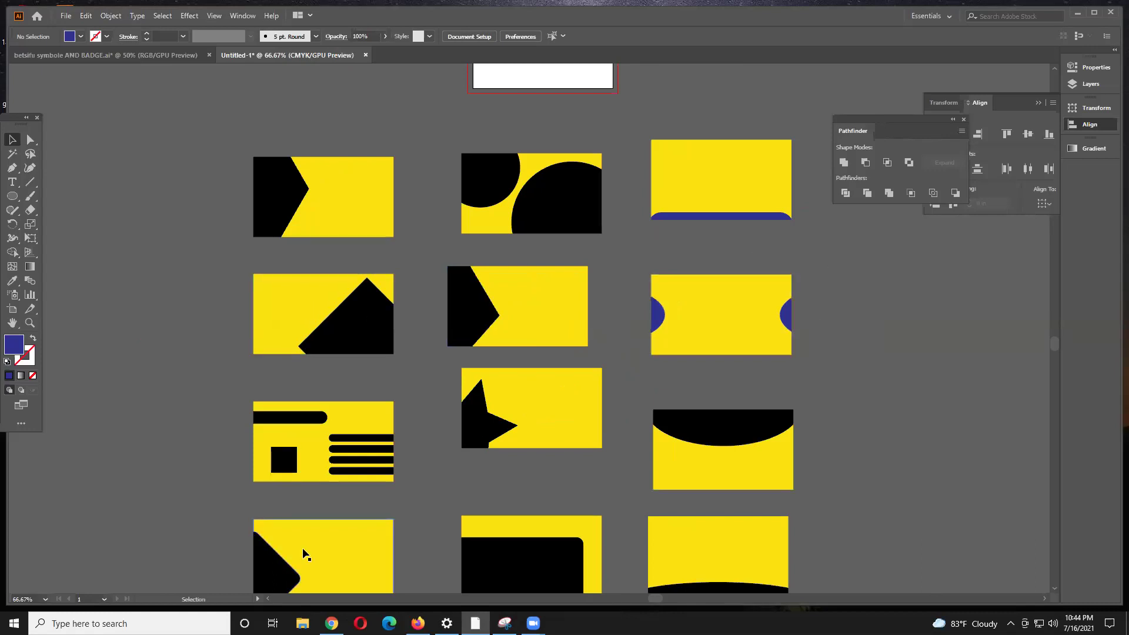
Step: Switch to Firefox and show the Google image results for visiting card
{"action": "left_click", "coordinate": [331, 624]}
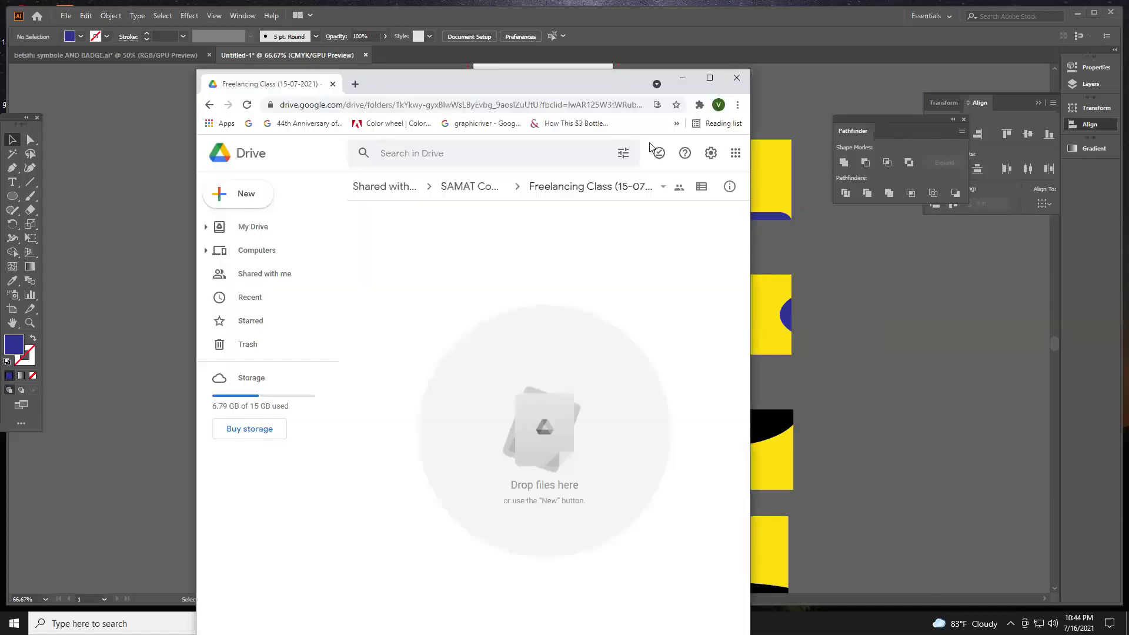
{"action": "left_click", "coordinate": [683, 77]}
{"action": "left_click", "coordinate": [419, 624]}
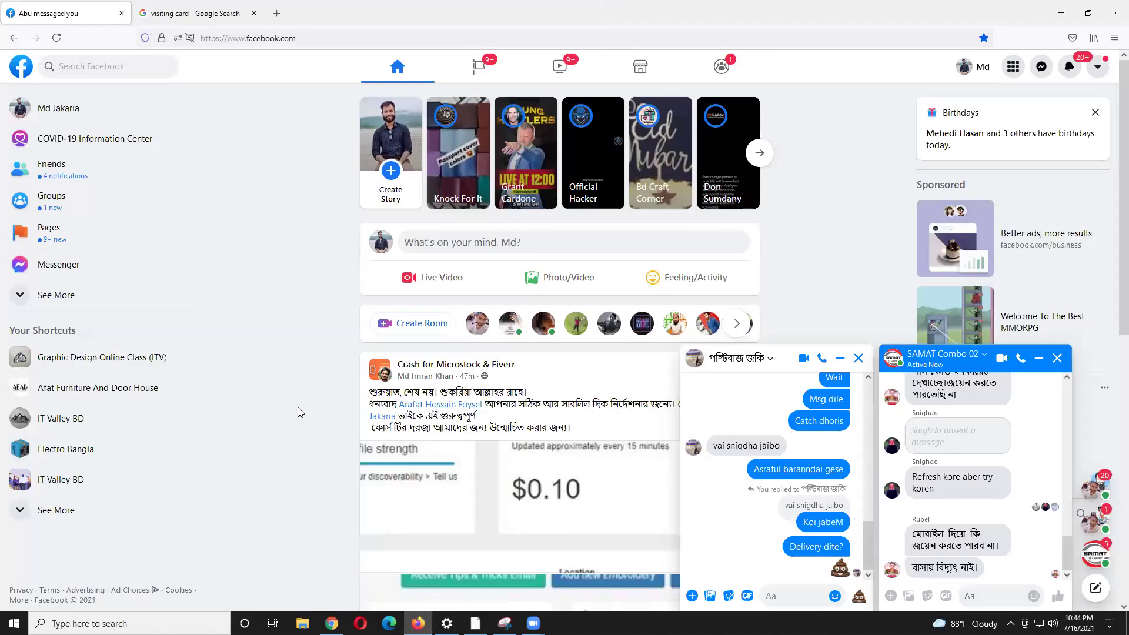
{"action": "left_click", "coordinate": [190, 12]}
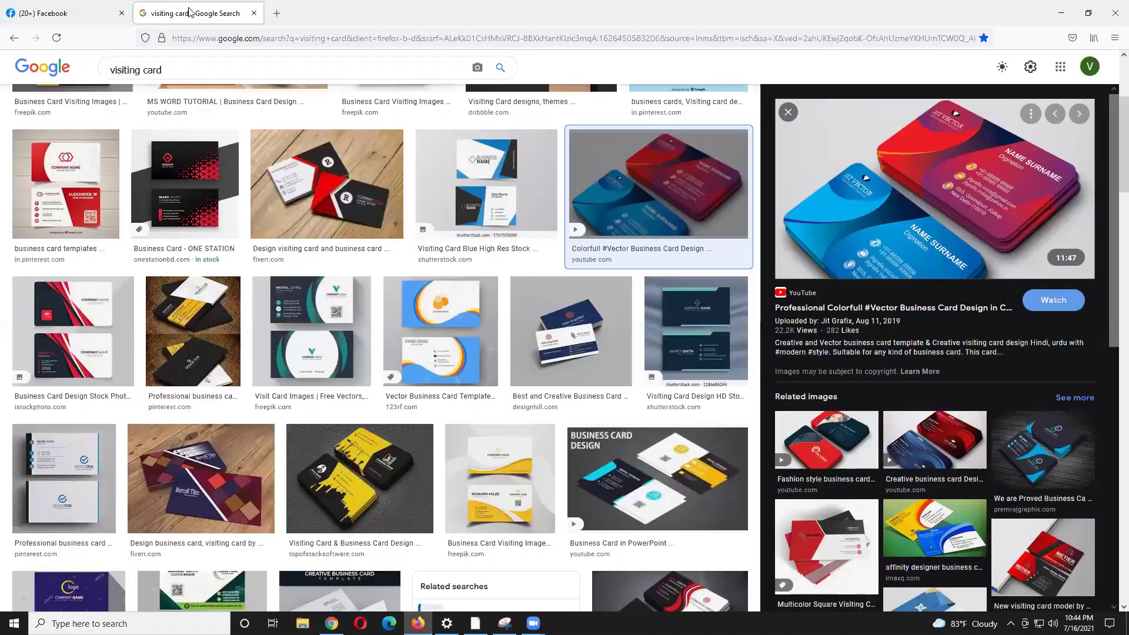
Step: Browse the visiting card images and preview the red and white modern business card design template
{"action": "scroll", "coordinate": [847, 394], "scroll_direction": "down", "scroll_amount": 8}
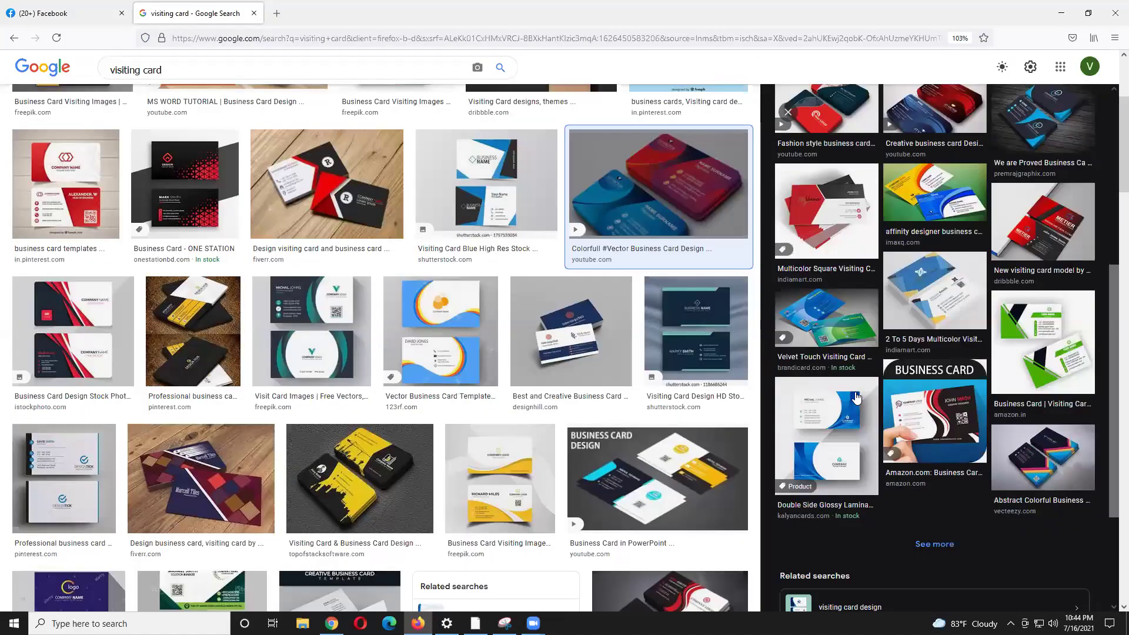
{"action": "scroll", "coordinate": [835, 391], "scroll_direction": "down", "scroll_amount": 4}
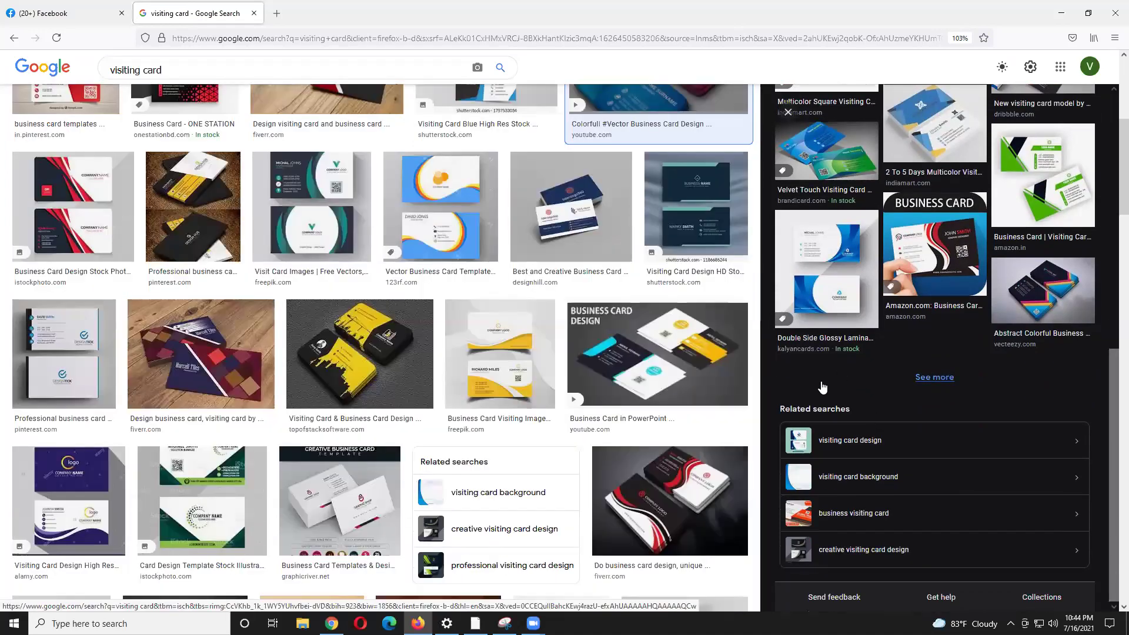
{"action": "scroll", "coordinate": [806, 387], "scroll_direction": "down", "scroll_amount": 2}
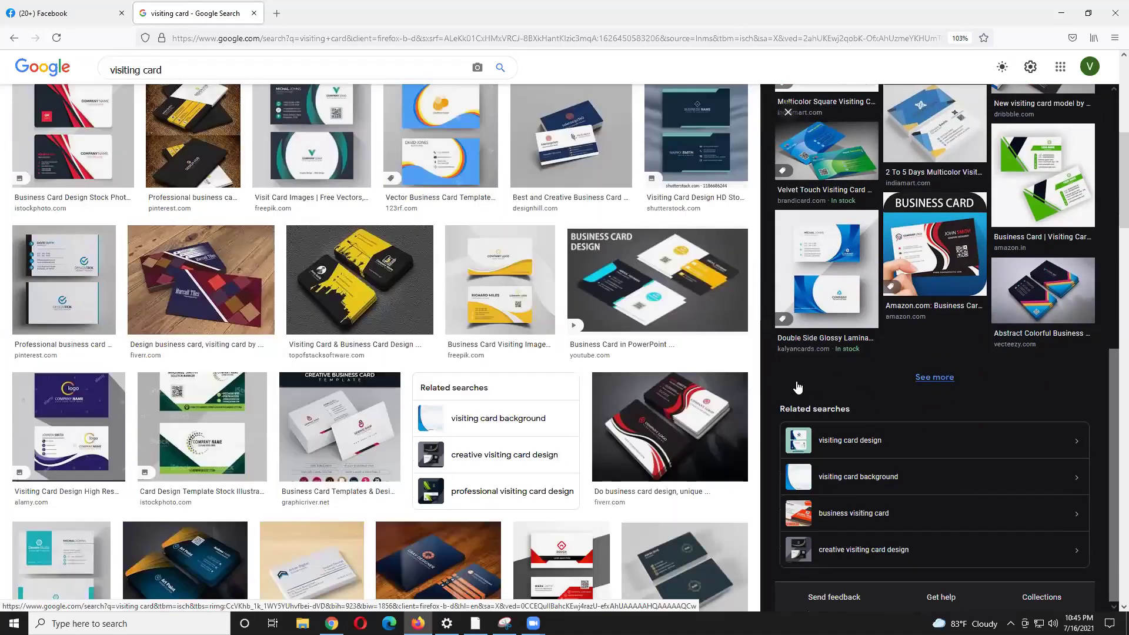
{"action": "scroll", "coordinate": [798, 386], "scroll_direction": "down", "scroll_amount": 3}
{"action": "left_click", "coordinate": [581, 390]}
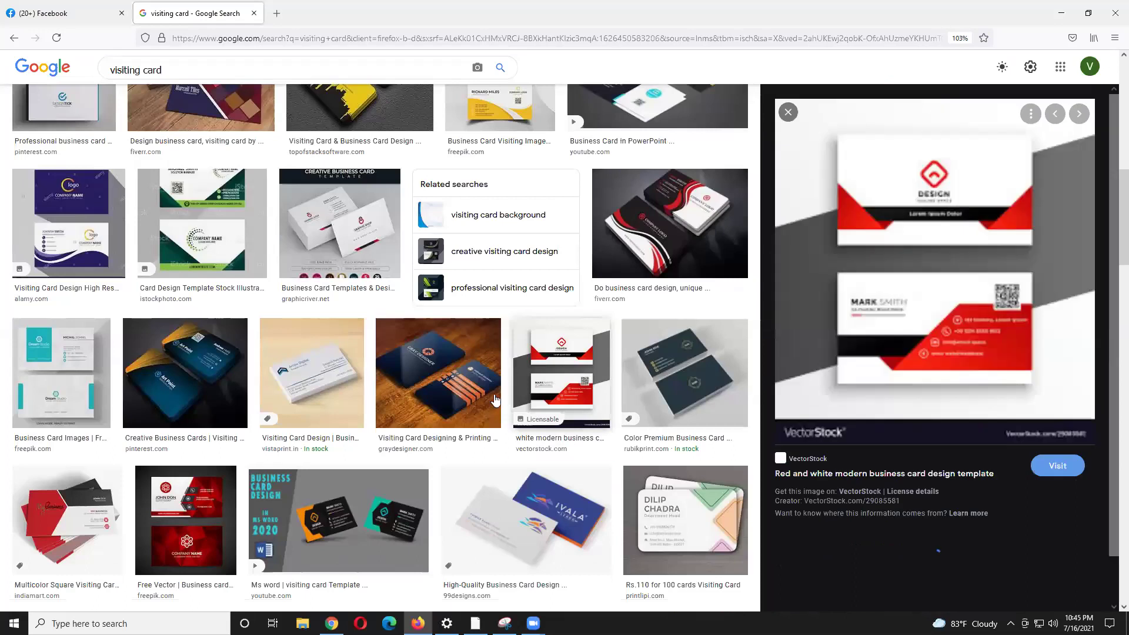
Step: Preview the black and gold Creative Bee Studio business card and look through its related images
{"action": "scroll", "coordinate": [495, 400], "scroll_direction": "down", "scroll_amount": 4}
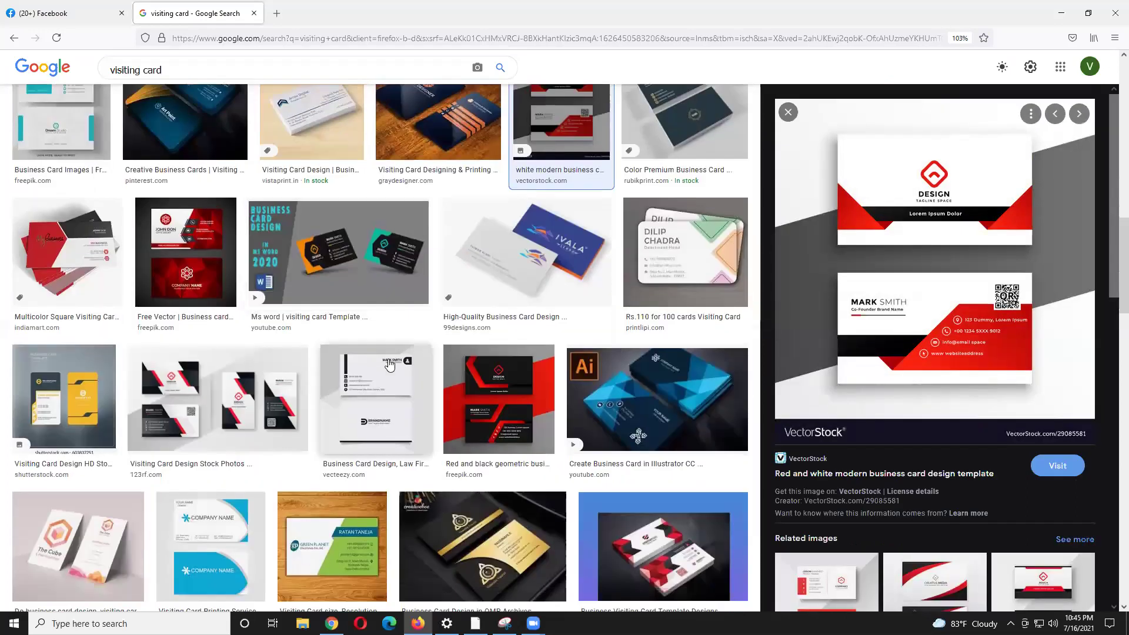
{"action": "scroll", "coordinate": [389, 364], "scroll_direction": "down", "scroll_amount": 5}
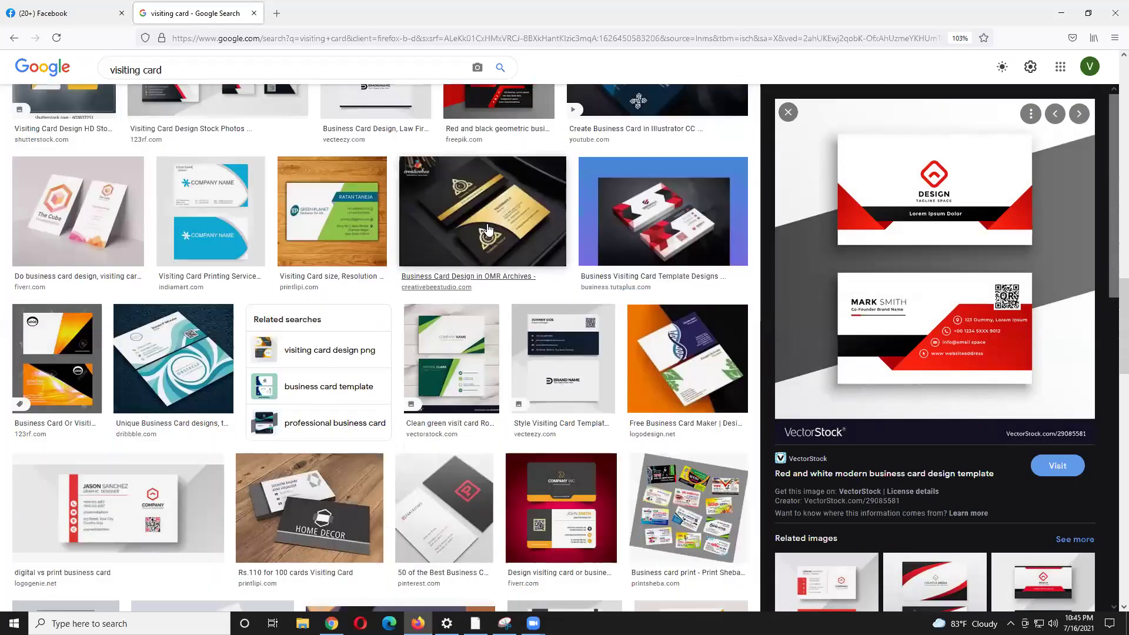
{"action": "left_click", "coordinate": [487, 229]}
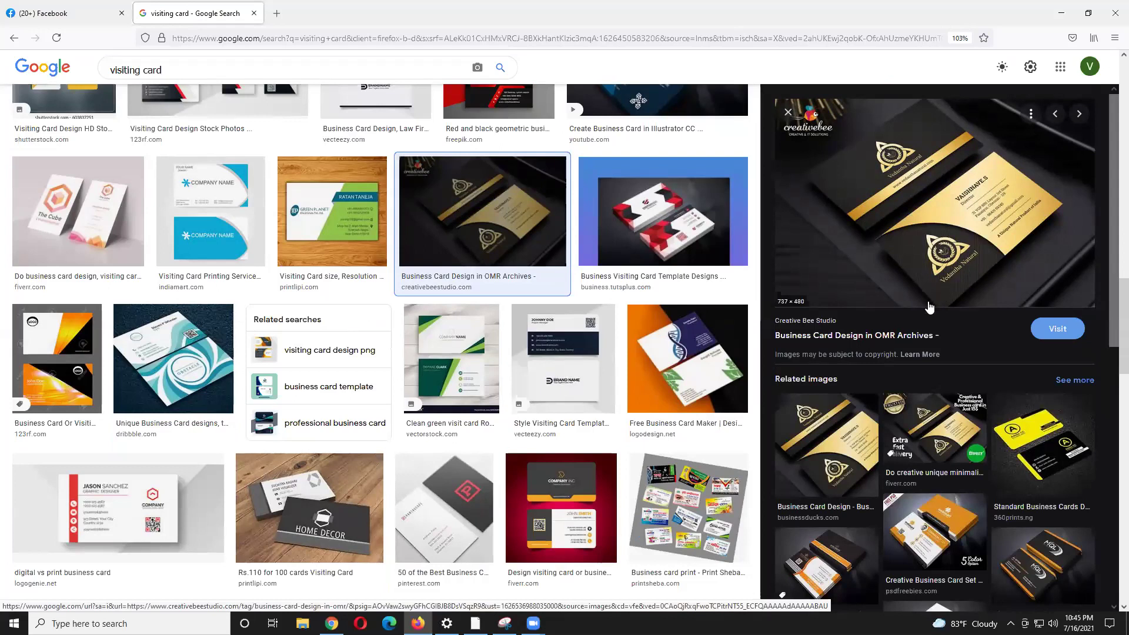
{"action": "scroll", "coordinate": [935, 303], "scroll_direction": "down", "scroll_amount": 5}
{"action": "scroll", "coordinate": [932, 308], "scroll_direction": "down", "scroll_amount": 5}
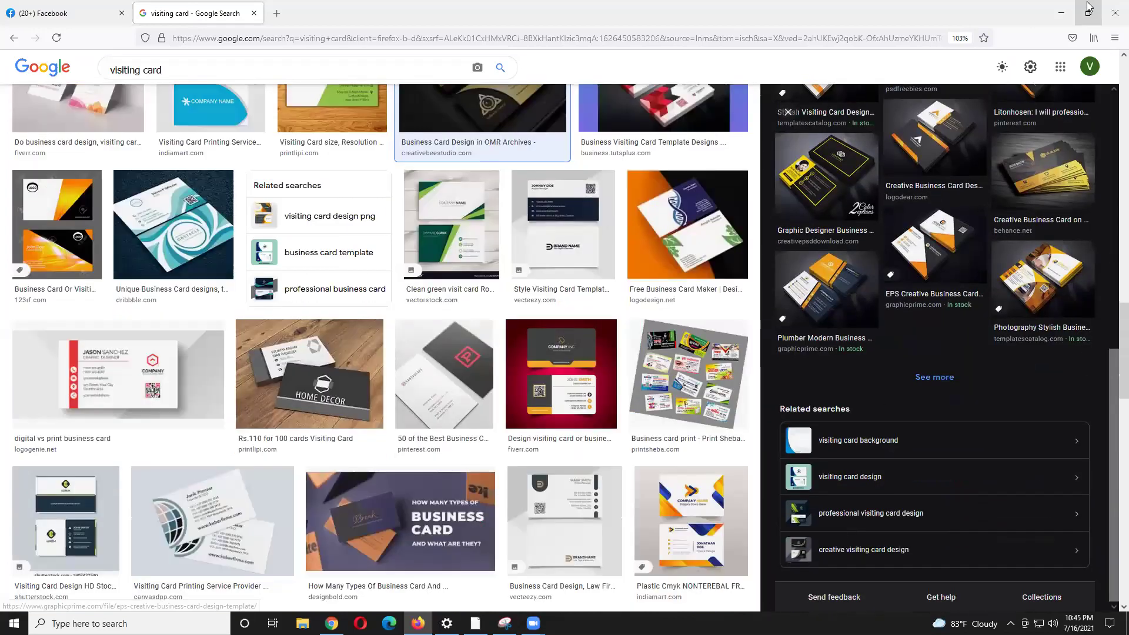
Step: Return to Illustrator and draw a blue rectangle about 7 in by 3.96 in in the empty area below the cards
{"action": "left_click", "coordinate": [1088, 12]}
{"action": "left_click", "coordinate": [644, 104]}
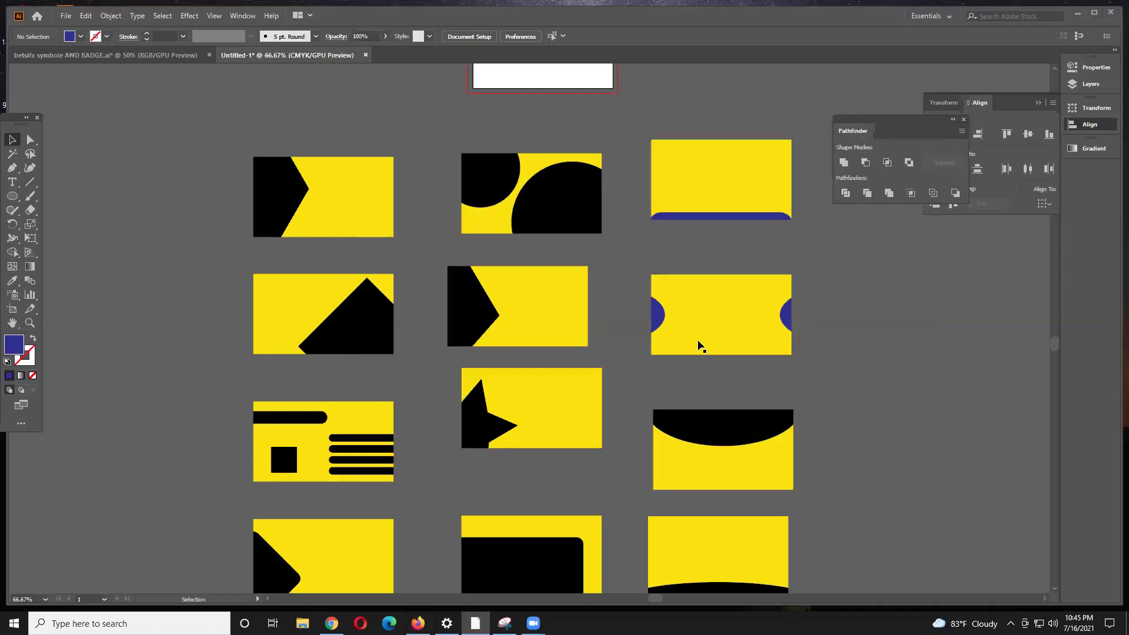
{"action": "scroll", "coordinate": [698, 347], "scroll_direction": "down", "scroll_amount": 5}
{"action": "scroll", "coordinate": [698, 412], "scroll_direction": "down", "scroll_amount": 3}
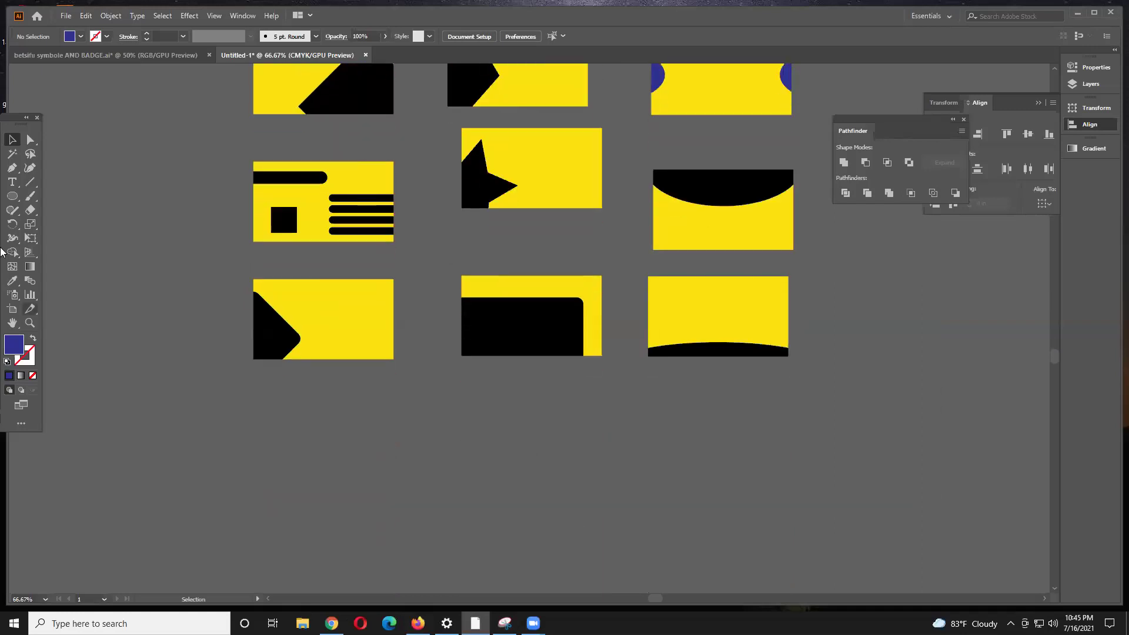
{"action": "left_click", "coordinate": [12, 196]}
{"action": "left_click_drag", "start_coordinate": [12, 196], "coordinate": [51, 196]}
{"action": "scroll", "coordinate": [200, 301], "scroll_direction": "down", "scroll_amount": 5}
{"action": "mouse_move", "coordinate": [262, 301]}
{"action": "left_mouse_down"}
{"action": "mouse_move", "coordinate": [540, 433]}
{"action": "mouse_move", "coordinate": [542, 459]}
{"action": "left_mouse_up"}
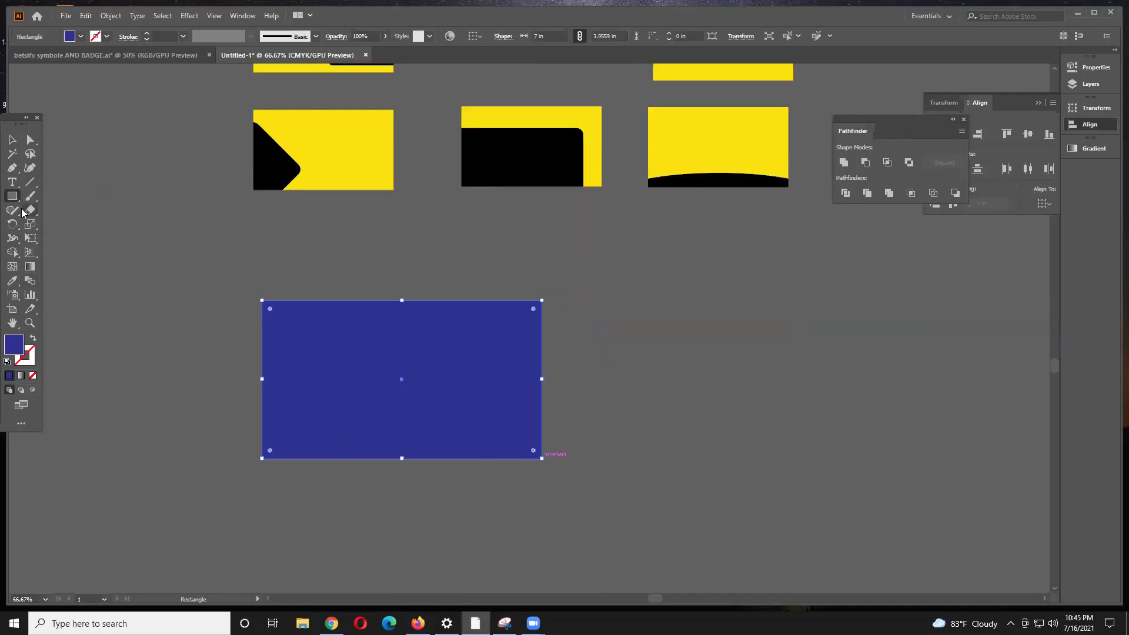
Step: Draw an ellipse about 6.90 in by 5.01 in over the rectangle's lower-right corner and fill it yellow
{"action": "left_click_drag", "start_coordinate": [12, 200], "coordinate": [47, 224]}
{"action": "left_click_drag", "start_coordinate": [432, 362], "coordinate": [707, 561]}
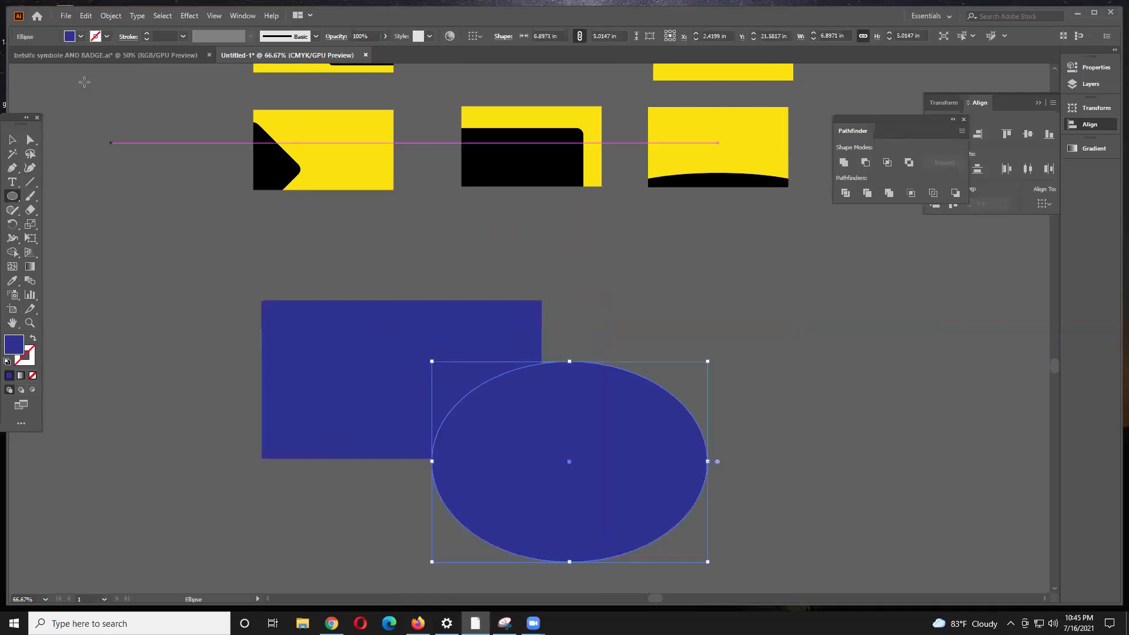
{"action": "left_click", "coordinate": [81, 36]}
{"action": "left_click", "coordinate": [51, 59]}
{"action": "key", "text": "Escape"}
Step: Reposition the yellow ellipse so it covers the lower-right part of the blue rectangle
{"action": "left_click", "coordinate": [12, 140]}
{"action": "left_click_drag", "start_coordinate": [402, 258], "coordinate": [406, 125]}
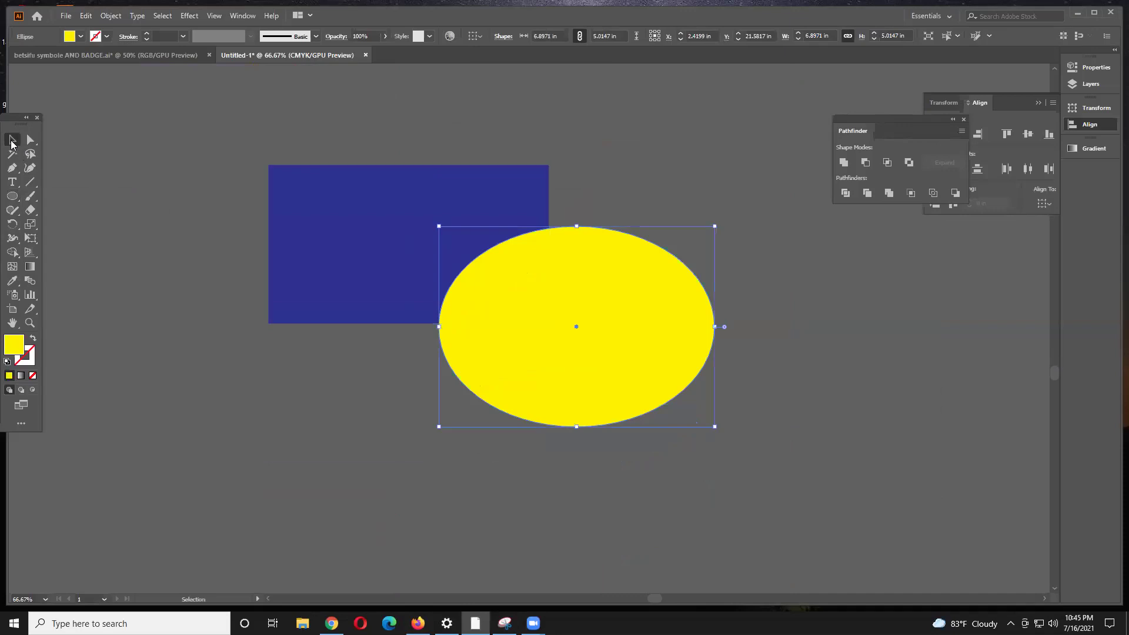
{"action": "left_click", "coordinate": [365, 355]}
{"action": "left_click_drag", "start_coordinate": [630, 351], "coordinate": [569, 455]}
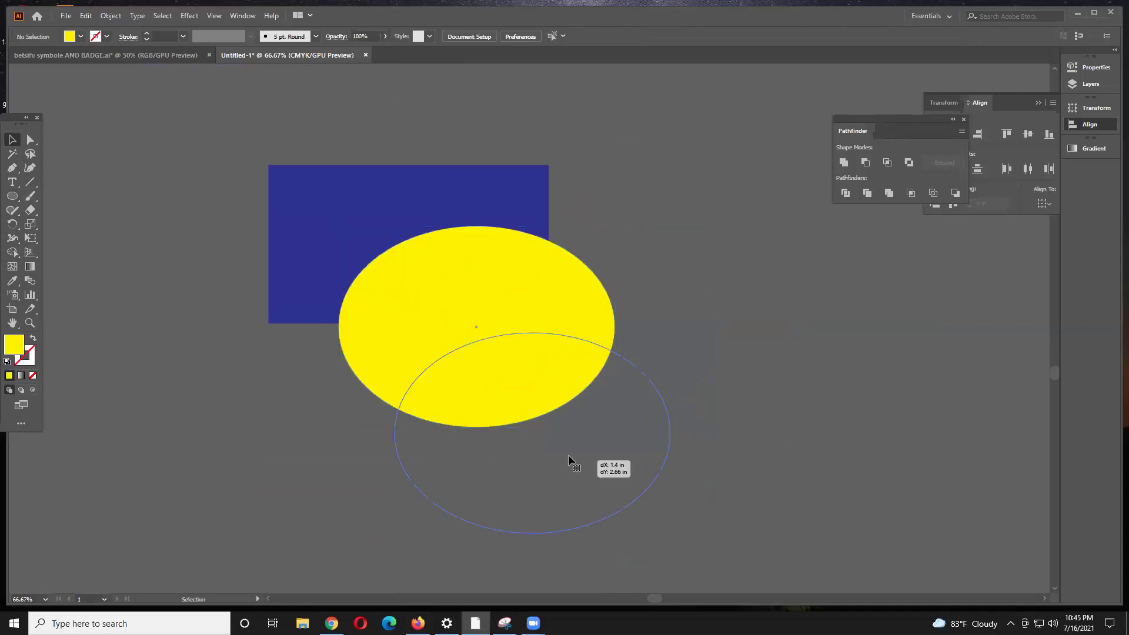
{"action": "left_click_drag", "start_coordinate": [548, 415], "coordinate": [618, 366]}
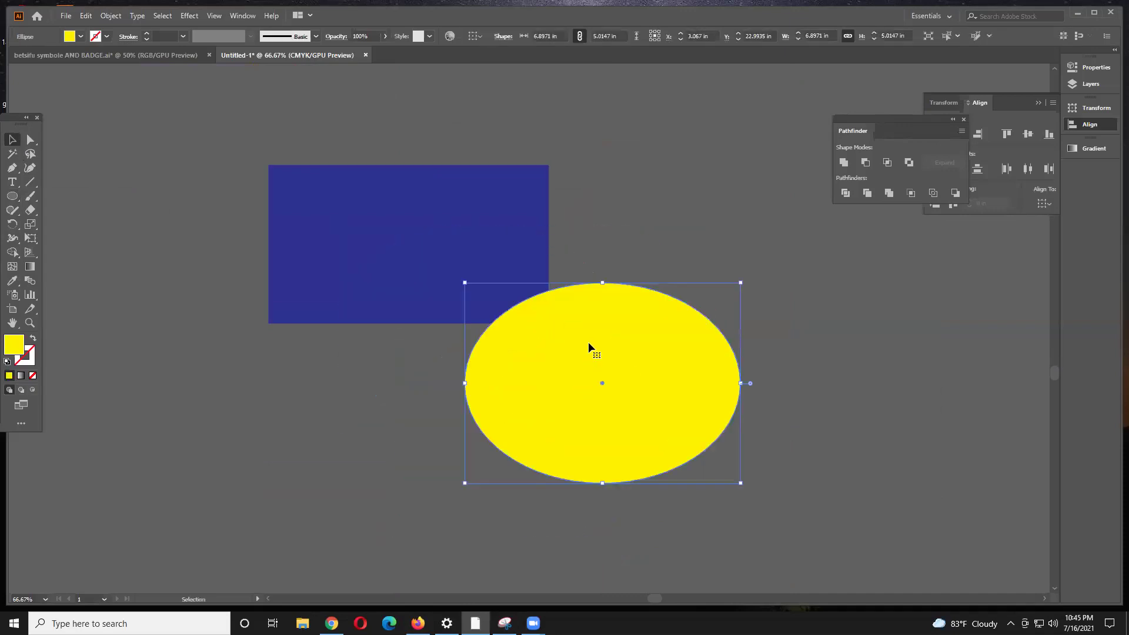
{"action": "left_click", "coordinate": [400, 432]}
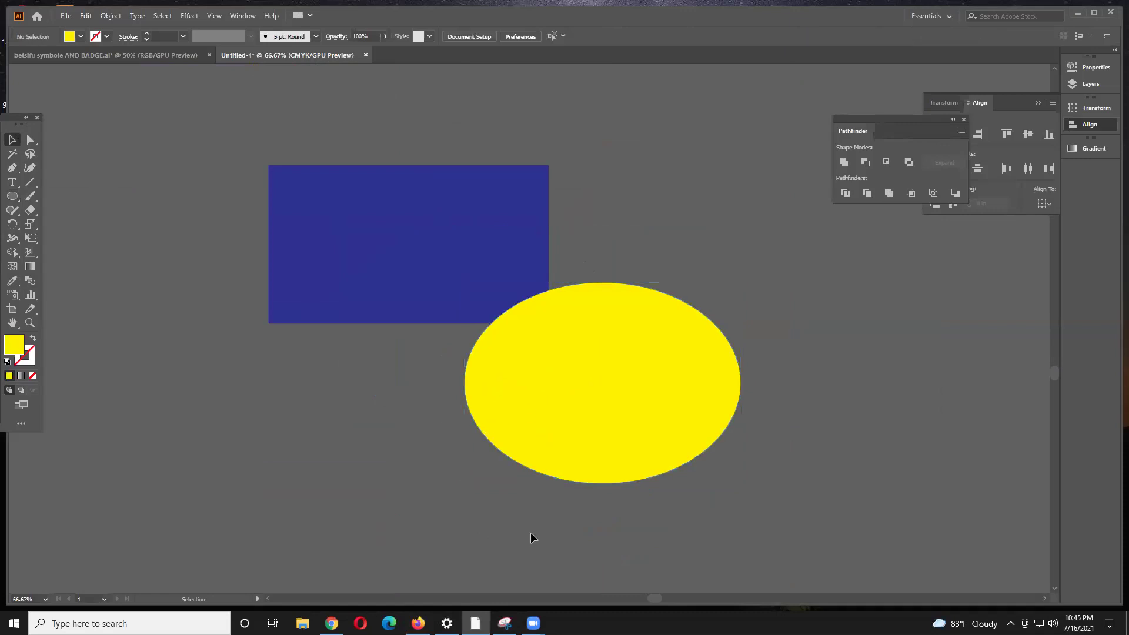
{"action": "left_click_drag", "start_coordinate": [559, 339], "coordinate": [516, 294]}
{"action": "left_click_drag", "start_coordinate": [528, 324], "coordinate": [495, 308]}
{"action": "left_click", "coordinate": [347, 389]}
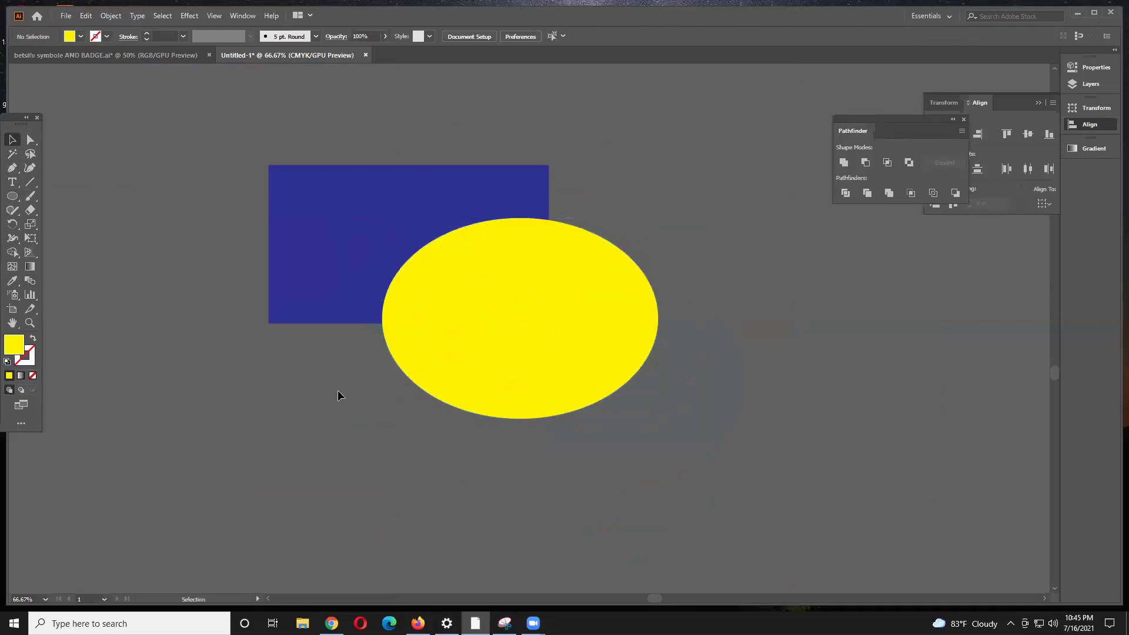
Step: Select the rectangle and the ellipse together, close Pathfinder, and place the floating Align controls beside the shapes
{"action": "key", "text": "ctrl+a"}
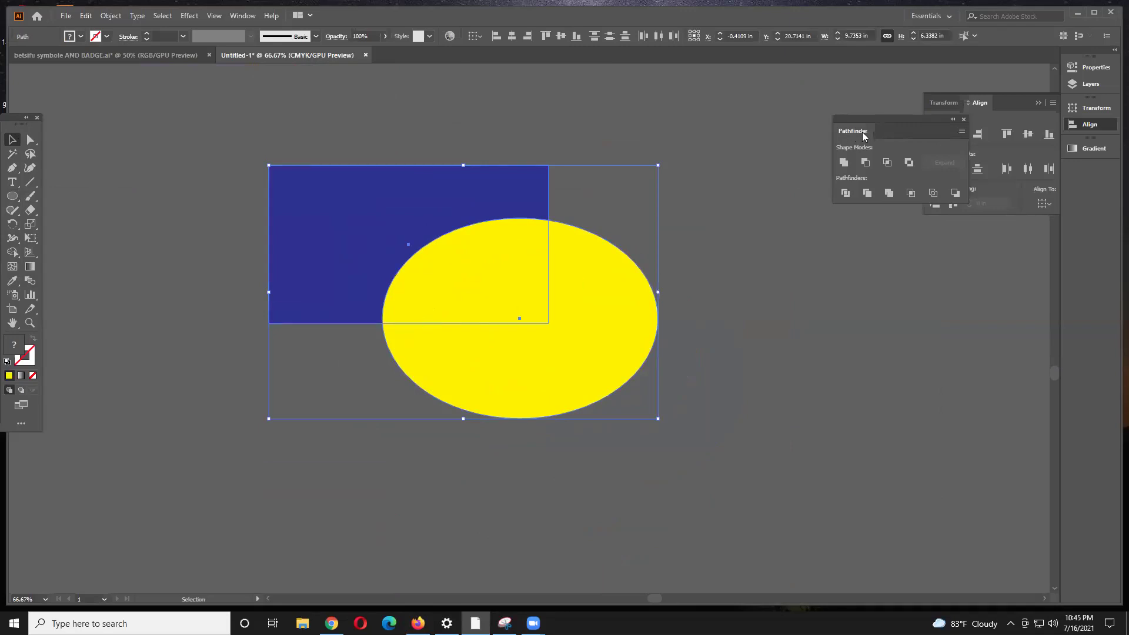
{"action": "left_click", "coordinate": [963, 120]}
{"action": "left_click_drag", "start_coordinate": [1016, 102], "coordinate": [686, 120]}
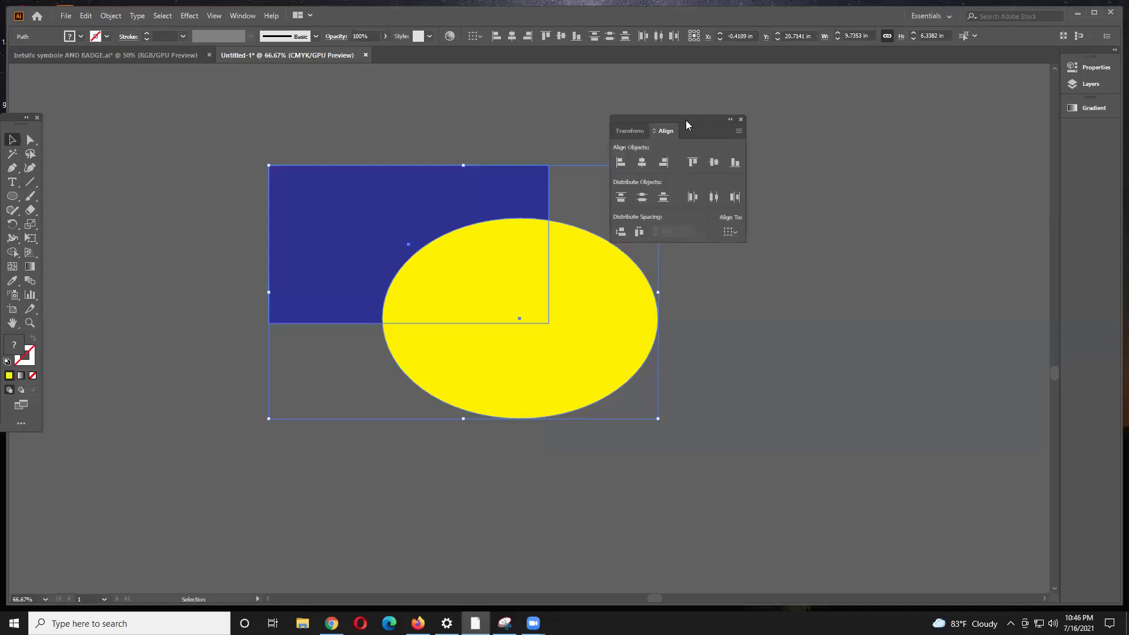
Step: Close the floating Align controls and open Pathfinder, placing it beside the selected rectangle and ellipse
{"action": "left_click", "coordinate": [740, 119]}
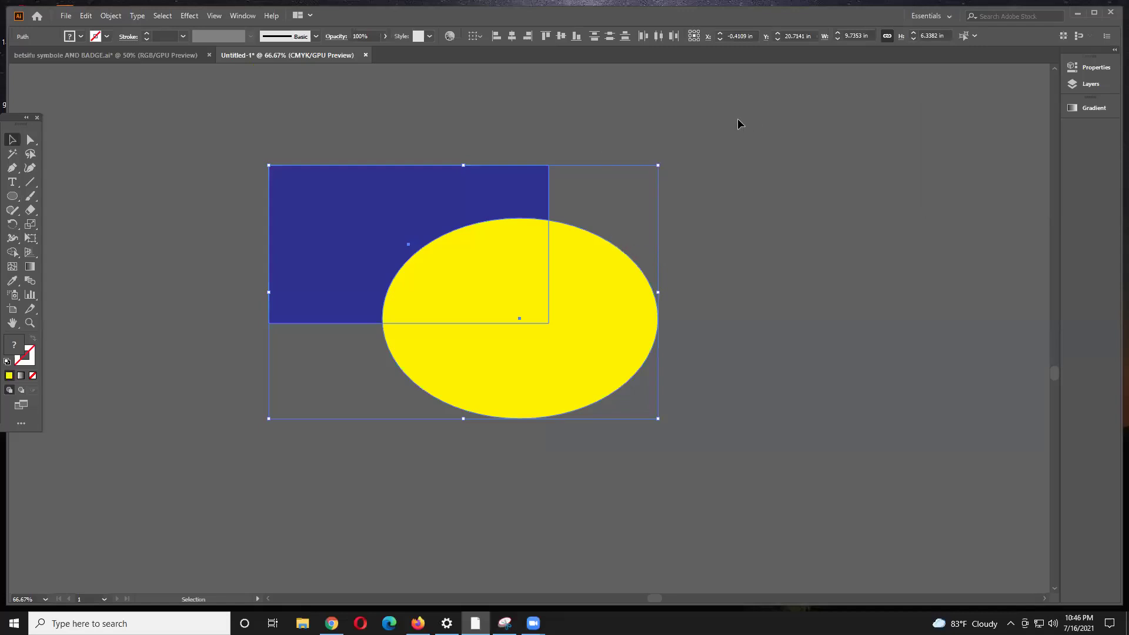
{"action": "left_click", "coordinate": [240, 15]}
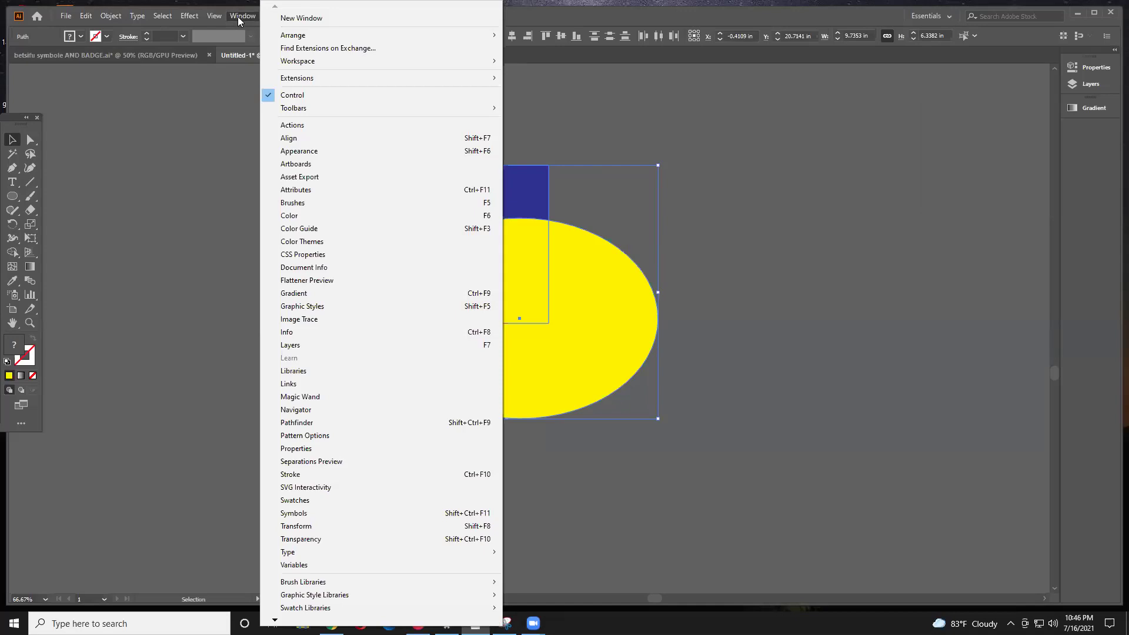
{"action": "left_click", "coordinate": [319, 425]}
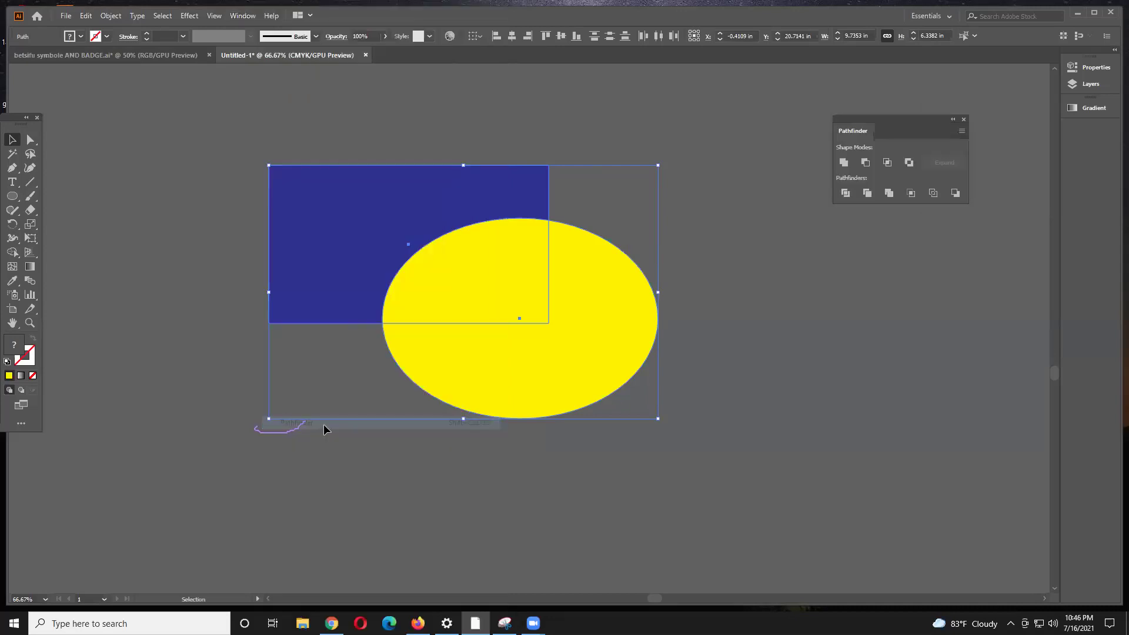
{"action": "left_click", "coordinate": [205, 270]}
{"action": "left_click", "coordinate": [535, 281]}
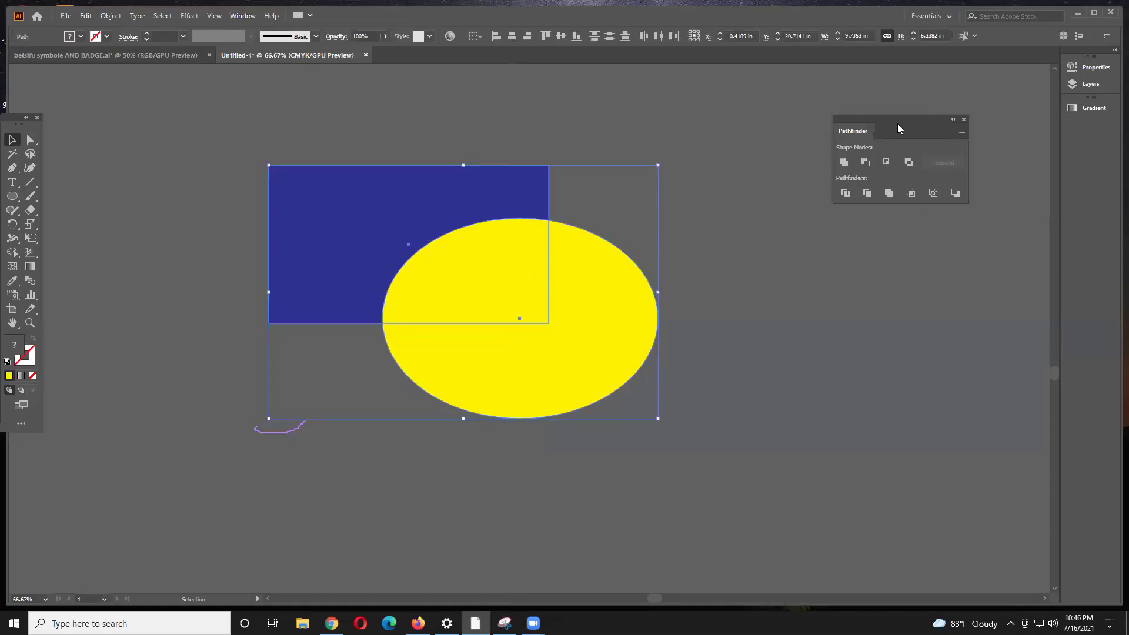
{"action": "left_click_drag", "start_coordinate": [902, 121], "coordinate": [806, 143]}
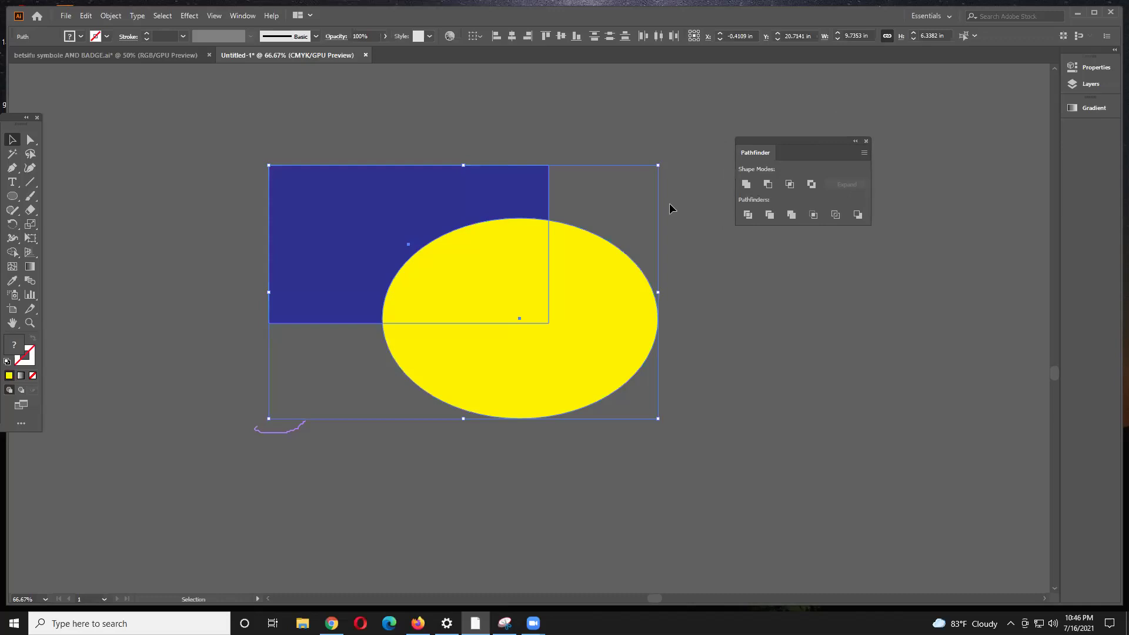
Step: Move the overlapping rectangle and ellipse slightly up and to the left, and place Pathfinder closer to them
{"action": "left_click_drag", "start_coordinate": [635, 320], "coordinate": [454, 273]}
{"action": "left_click_drag", "start_coordinate": [462, 277], "coordinate": [553, 301]}
{"action": "left_click_drag", "start_coordinate": [556, 303], "coordinate": [614, 307]}
{"action": "left_click_drag", "start_coordinate": [779, 143], "coordinate": [749, 127]}
{"action": "left_click_drag", "start_coordinate": [661, 312], "coordinate": [404, 220]}
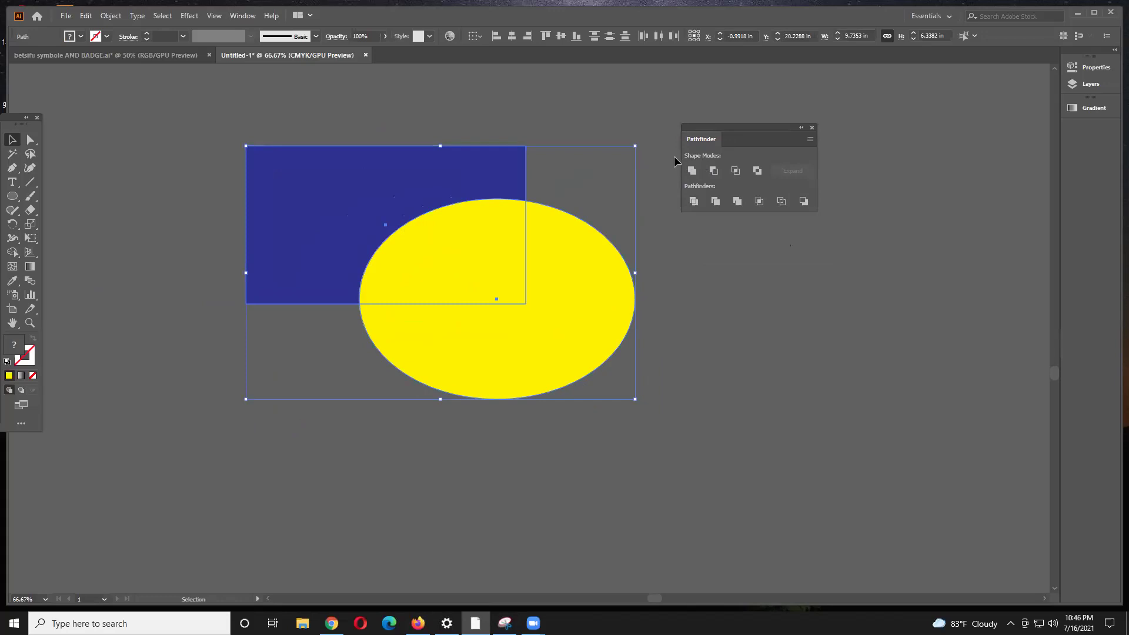
Step: Select the blue rectangle and yellow ellipse together and apply the Pathfinder Divide operation
{"action": "left_click", "coordinate": [691, 205]}
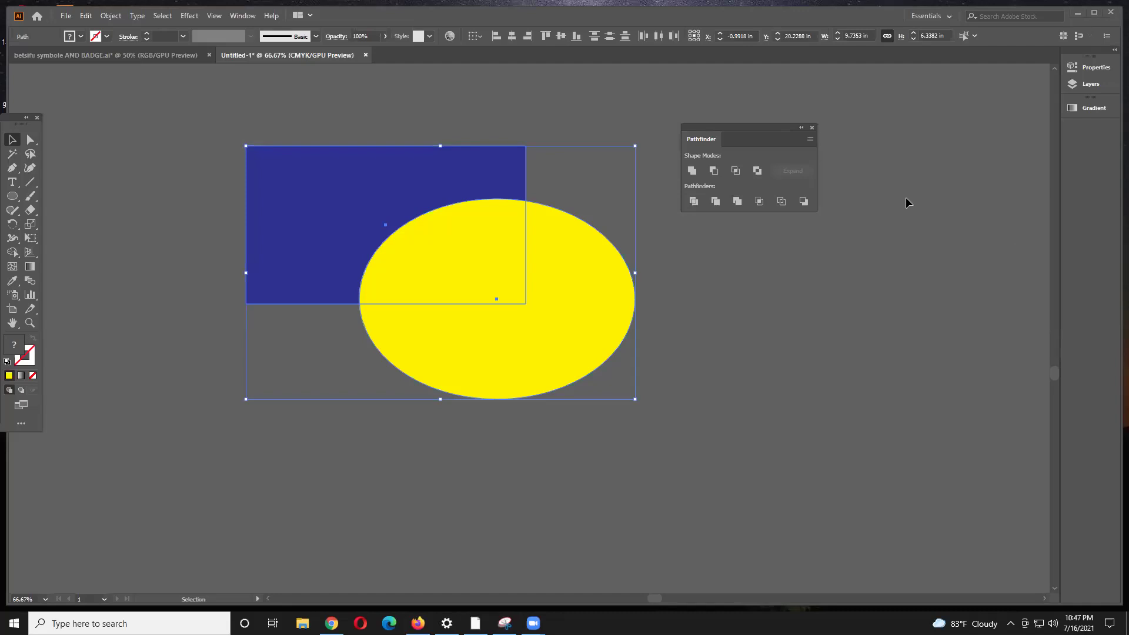
{"action": "left_click", "coordinate": [688, 322]}
{"action": "key", "text": "ctrl+a"}
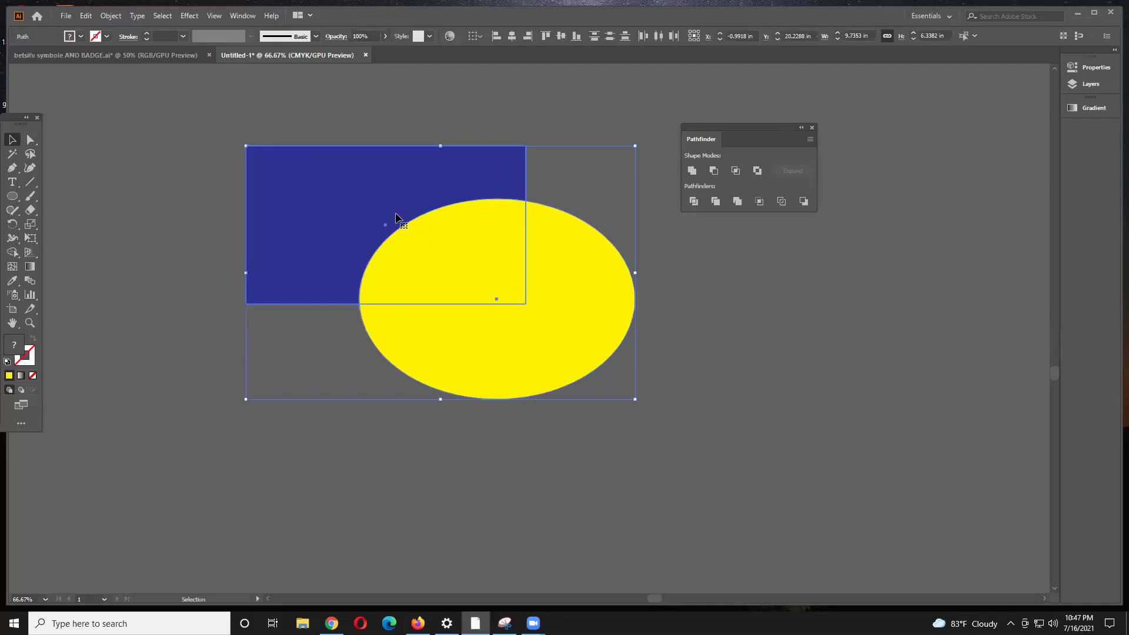
{"action": "left_click_drag", "start_coordinate": [685, 316], "coordinate": [386, 190]}
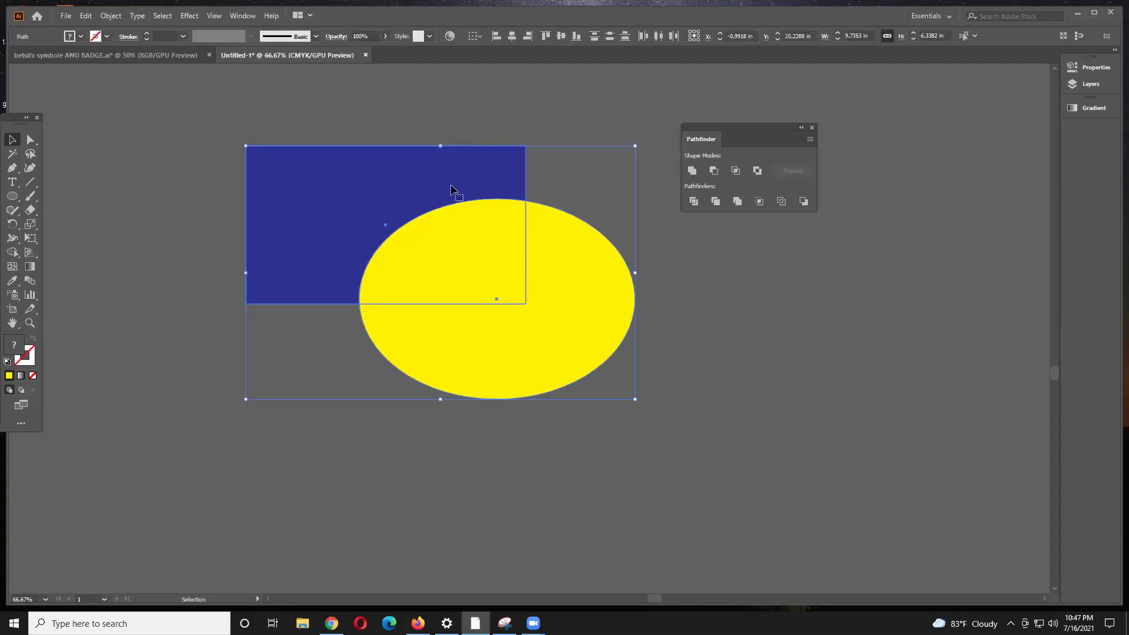
{"action": "left_click", "coordinate": [697, 202]}
{"action": "left_click", "coordinate": [696, 203]}
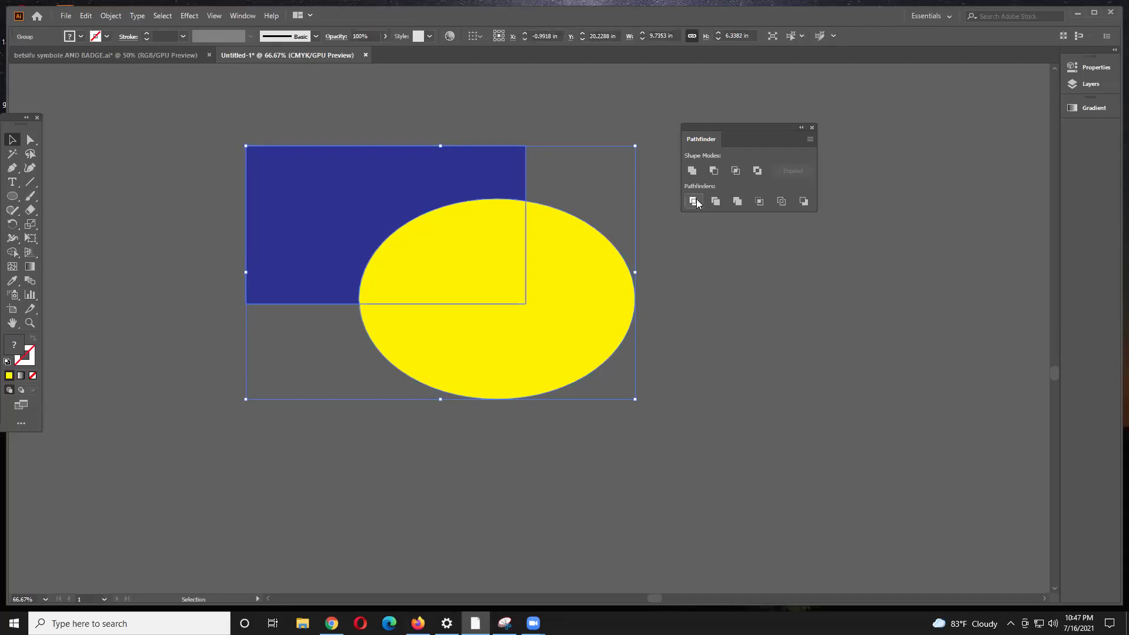
Step: Ungroup the divided shapes and delete the part of the yellow ellipse that extends outside the blue rectangle
{"action": "left_click_drag", "start_coordinate": [559, 262], "coordinate": [495, 250]}
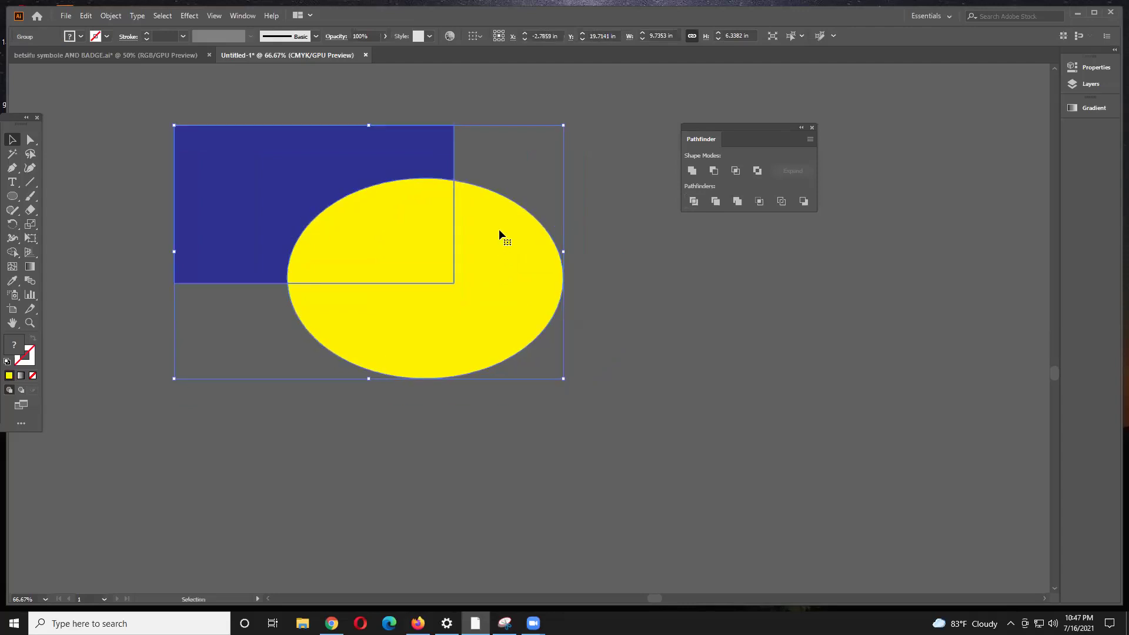
{"action": "right_click", "coordinate": [499, 232]}
{"action": "left_click", "coordinate": [554, 331]}
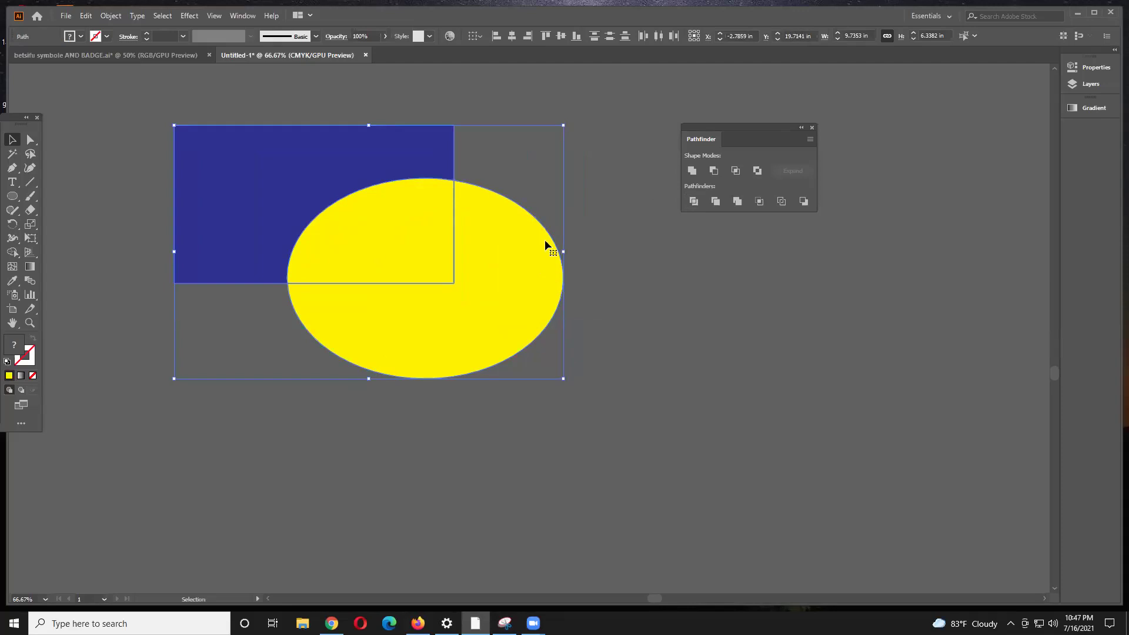
{"action": "left_click_drag", "start_coordinate": [519, 284], "coordinate": [586, 353]}
{"action": "key", "text": "Delete"}
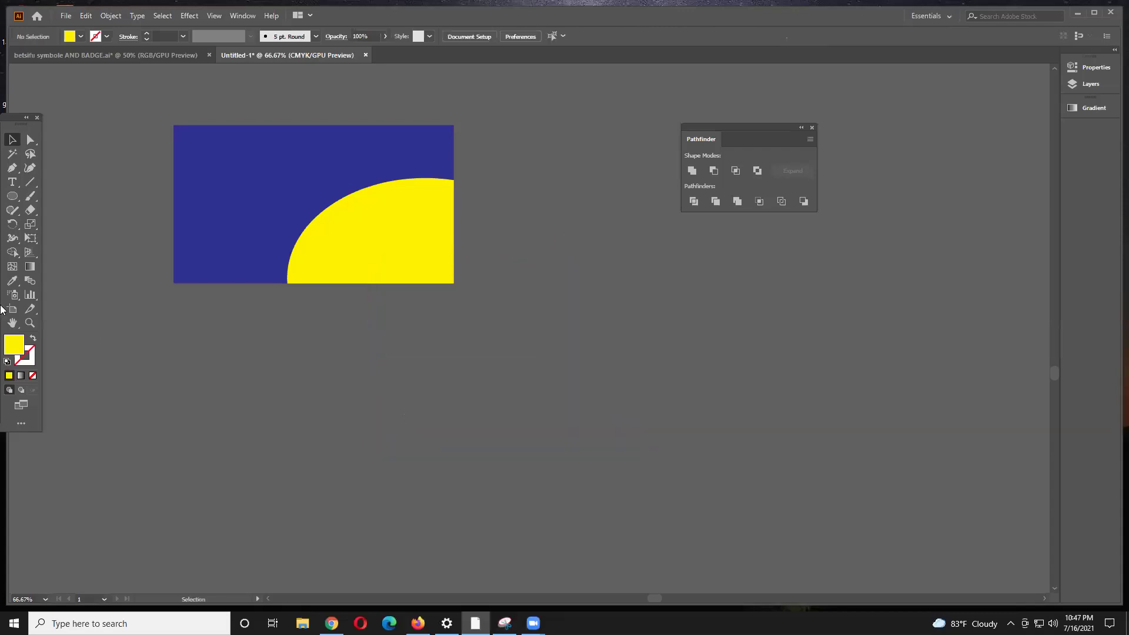
Step: Draw an ellipse about 10.03 in by 5.18 in below the rectangle and a pentagon about 7.45 in by 7.16 in overlapping its right side
{"action": "left_click", "coordinate": [13, 196]}
{"action": "left_click_drag", "start_coordinate": [159, 302], "coordinate": [560, 508]}
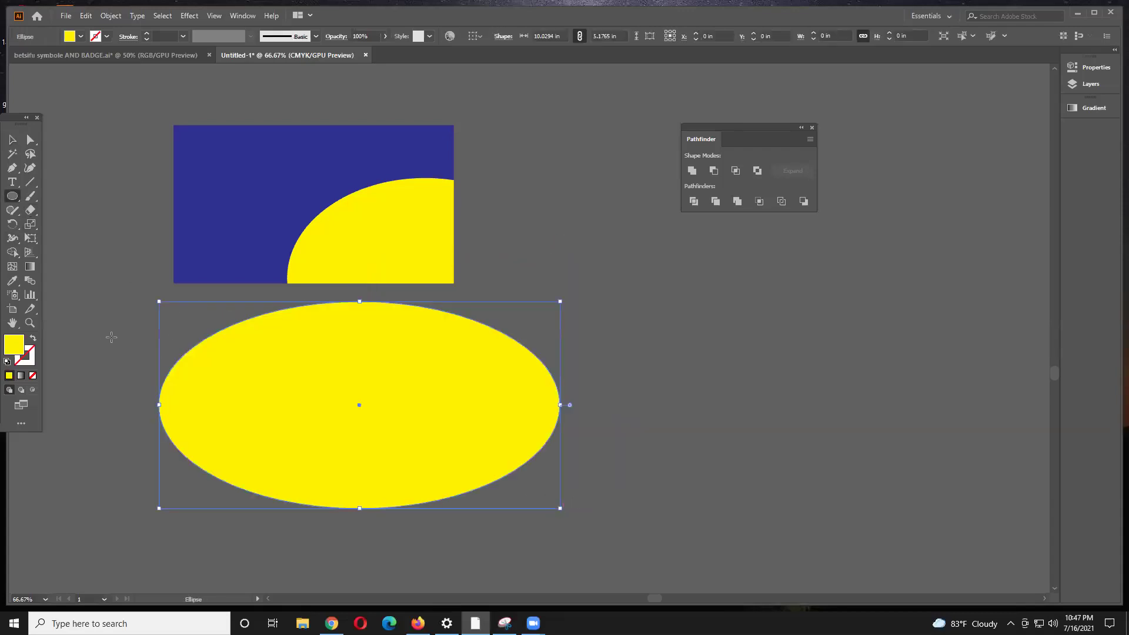
{"action": "left_click_drag", "start_coordinate": [11, 198], "coordinate": [78, 241]}
{"action": "left_click_drag", "start_coordinate": [591, 326], "coordinate": [691, 453]}
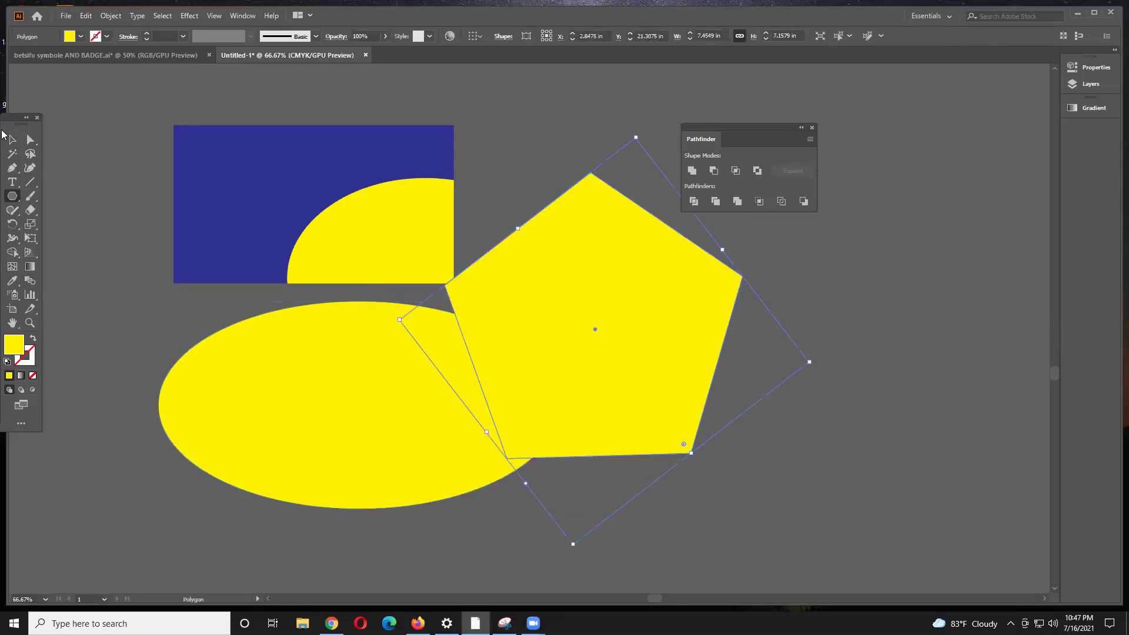
{"action": "left_click", "coordinate": [13, 140]}
{"action": "left_click_drag", "start_coordinate": [617, 274], "coordinate": [562, 368]}
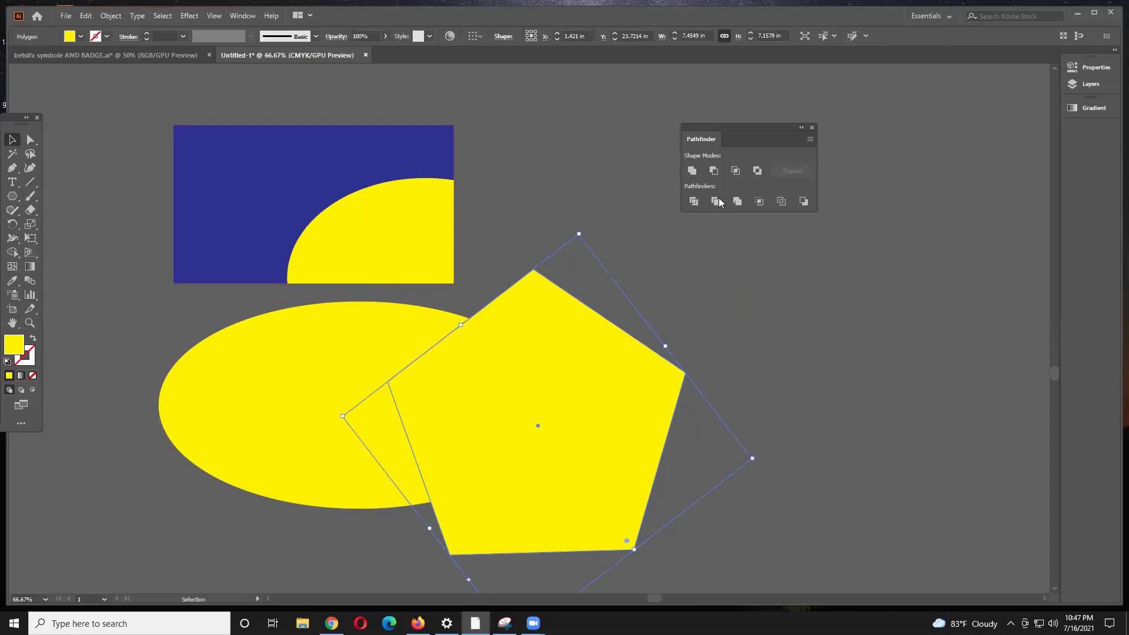
Step: Fill the pentagon that overlaps the lower yellow ellipse with green
{"action": "left_click", "coordinate": [72, 39]}
{"action": "left_click", "coordinate": [53, 55]}
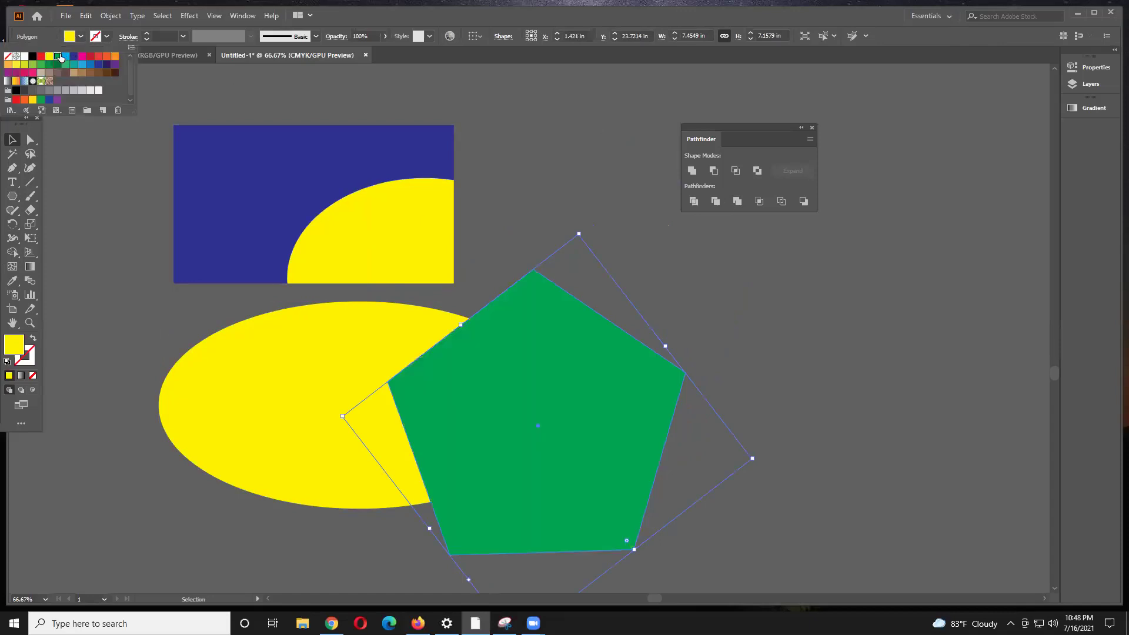
{"action": "left_click", "coordinate": [552, 159]}
Step: Select the pentagon and lower ellipse together, apply Divide, and ungroup the resulting pieces
{"action": "left_click", "coordinate": [347, 436], "text": "shift"}
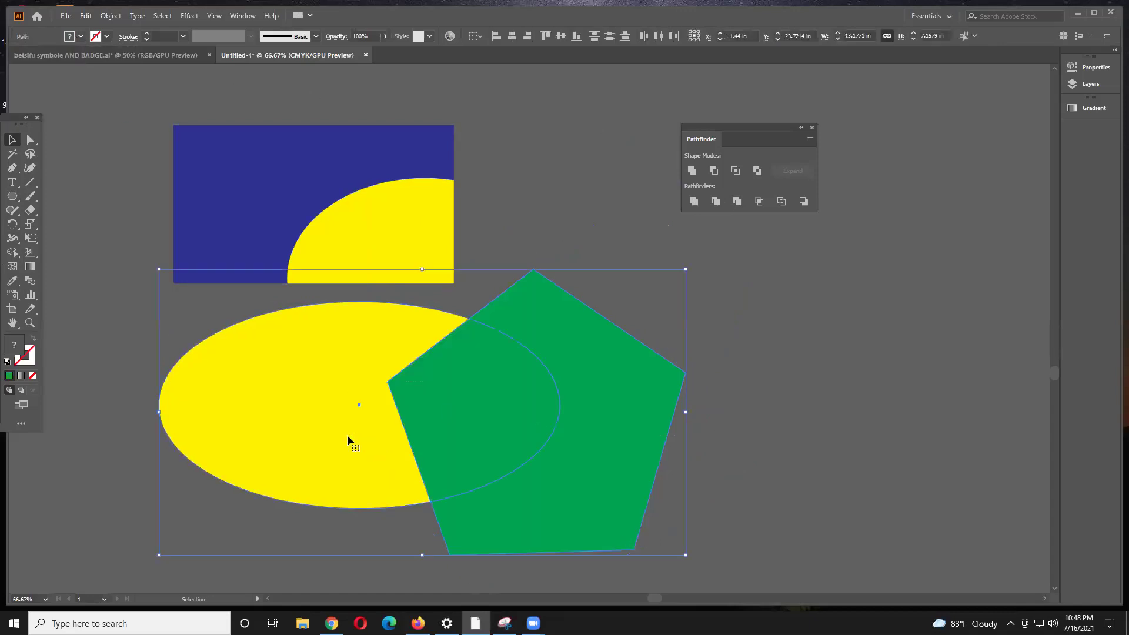
{"action": "left_click", "coordinate": [692, 201]}
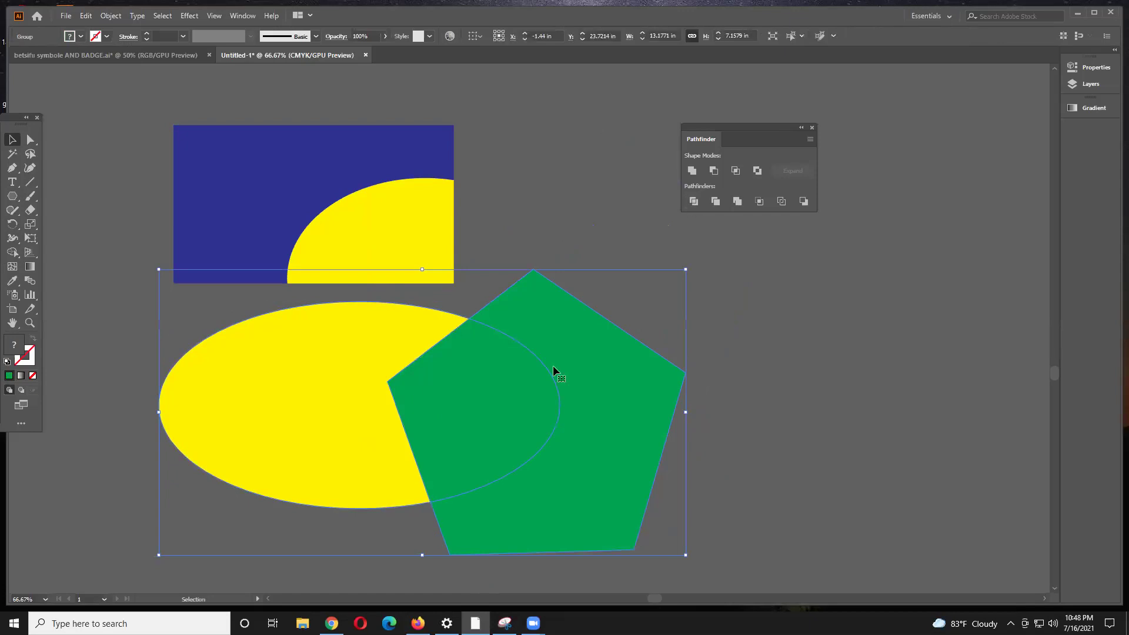
{"action": "right_click", "coordinate": [536, 383]}
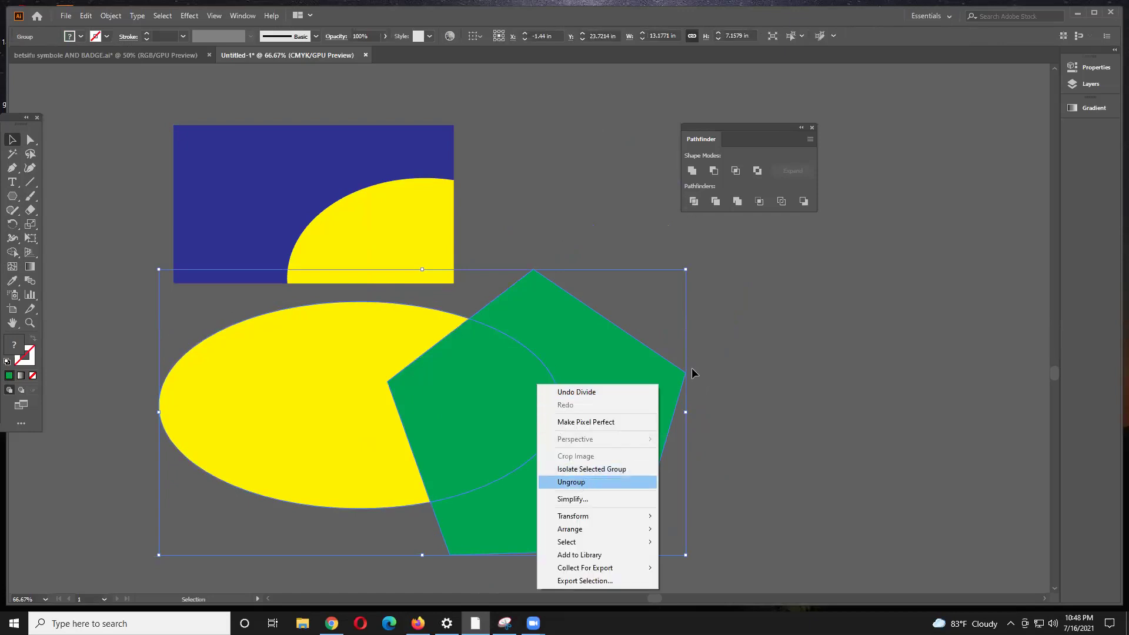
{"action": "left_click", "coordinate": [571, 481]}
{"action": "left_click", "coordinate": [715, 337]}
Step: Pull the divided pieces of the ellipse and pentagon apart to show the separate shapes
{"action": "left_click_drag", "start_coordinate": [648, 386], "coordinate": [703, 386]}
{"action": "left_click_drag", "start_coordinate": [242, 414], "coordinate": [149, 414]}
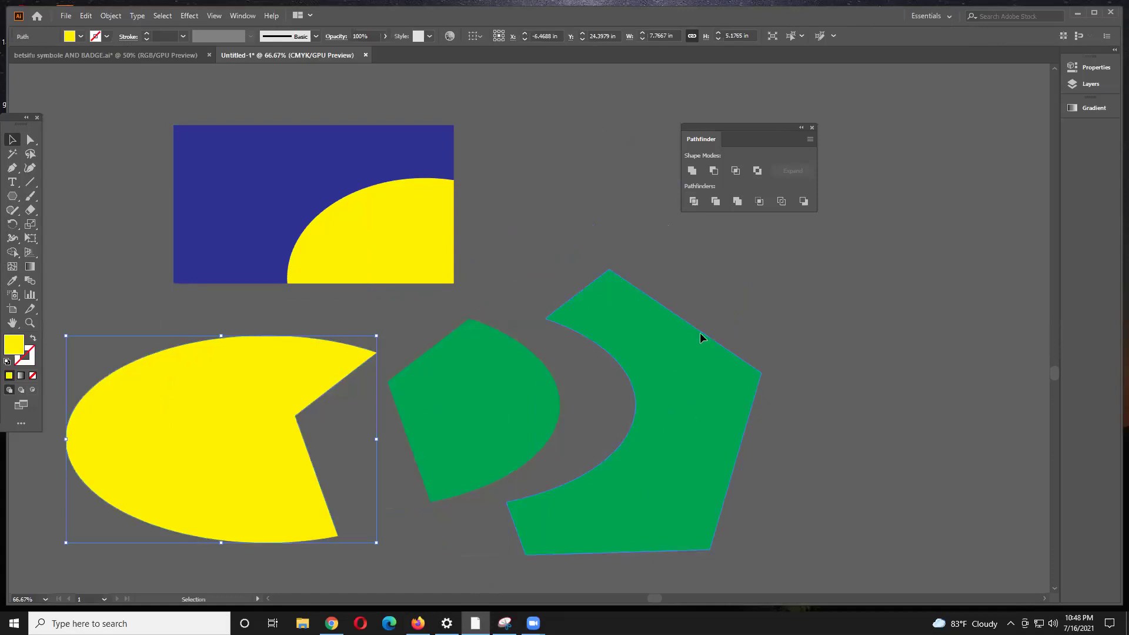
{"action": "left_click_drag", "start_coordinate": [700, 335], "coordinate": [715, 264]}
{"action": "left_click_drag", "start_coordinate": [454, 469], "coordinate": [388, 523]}
{"action": "left_click_drag", "start_coordinate": [602, 406], "coordinate": [603, 446]}
Step: Delete all the separated ellipse and pentagon pieces below the blue rectangle
{"action": "key", "text": "Delete"}
{"action": "left_click_drag", "start_coordinate": [531, 507], "coordinate": [292, 467]}
{"action": "key", "text": "Delete"}
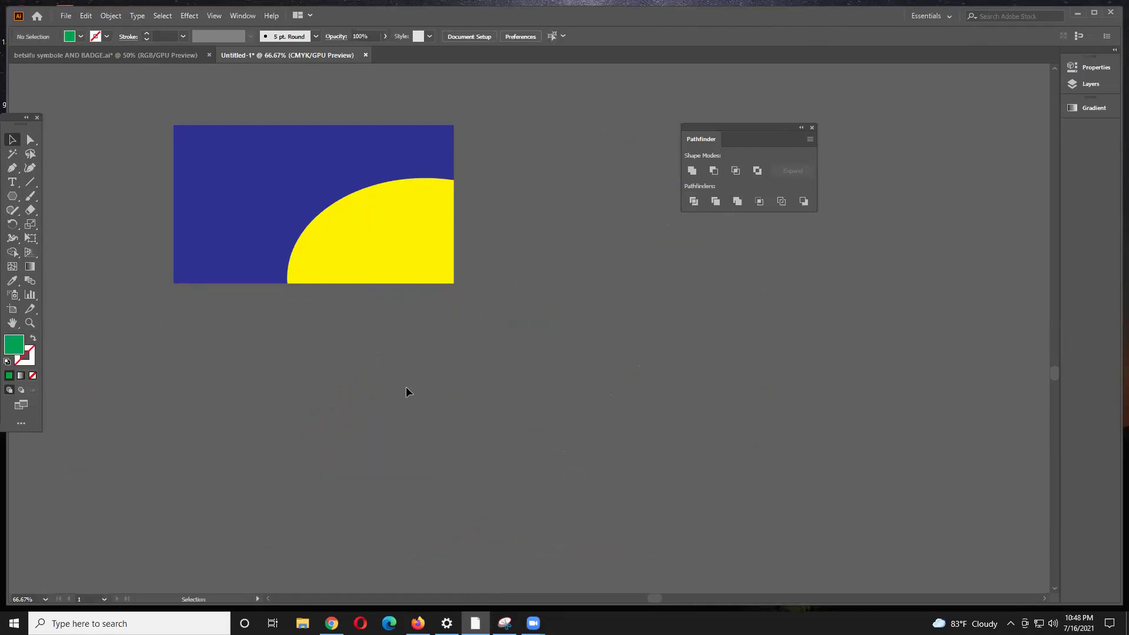
Step: Select the blue and yellow pieces of the rectangle and unite them into a single yellow shape
{"action": "scroll", "coordinate": [272, 297], "scroll_direction": "down", "scroll_amount": 3}
{"action": "scroll", "coordinate": [271, 368], "scroll_direction": "up", "scroll_amount": 3}
{"action": "key", "text": "ctrl+a"}
{"action": "left_click", "coordinate": [693, 170]}
{"action": "left_click", "coordinate": [349, 333]}
Step: Draw a five-pointed star about 4.68 in by 4.77 in below the yellow rectangle and fill it black
{"action": "left_click_drag", "start_coordinate": [12, 196], "coordinate": [45, 253]}
{"action": "left_click_drag", "start_coordinate": [158, 381], "coordinate": [234, 449]}
{"action": "left_click", "coordinate": [80, 36]}
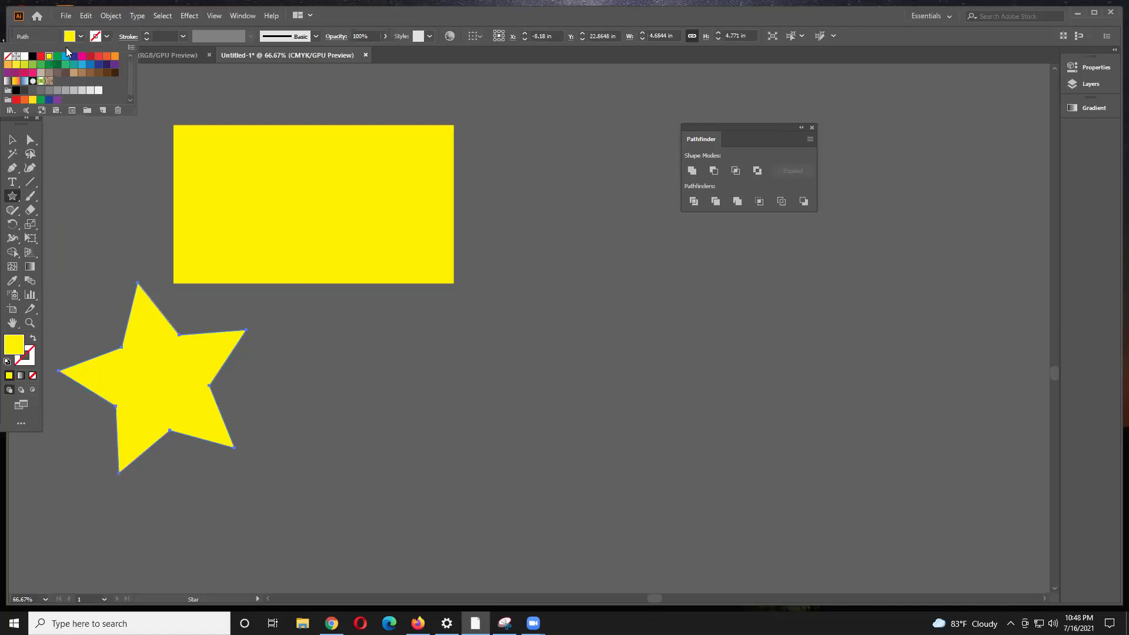
{"action": "left_click", "coordinate": [32, 56]}
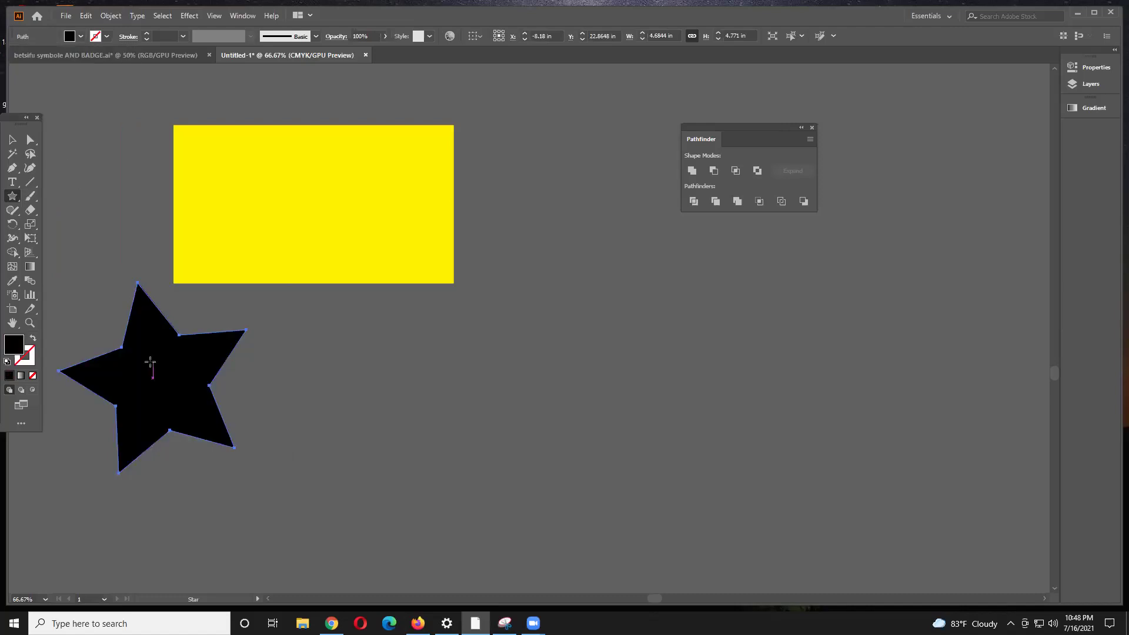
Step: Move the black star onto the yellow rectangle so its lower points extend past the bottom edge
{"action": "left_click", "coordinate": [13, 139]}
{"action": "left_click_drag", "start_coordinate": [187, 361], "coordinate": [307, 266]}
{"action": "left_click_drag", "start_coordinate": [307, 268], "coordinate": [308, 268]}
Step: Select the star and yellow rectangle together, apply Divide, and ungroup the resulting pieces
{"action": "left_click", "coordinate": [429, 332]}
{"action": "key", "text": "ctrl+a"}
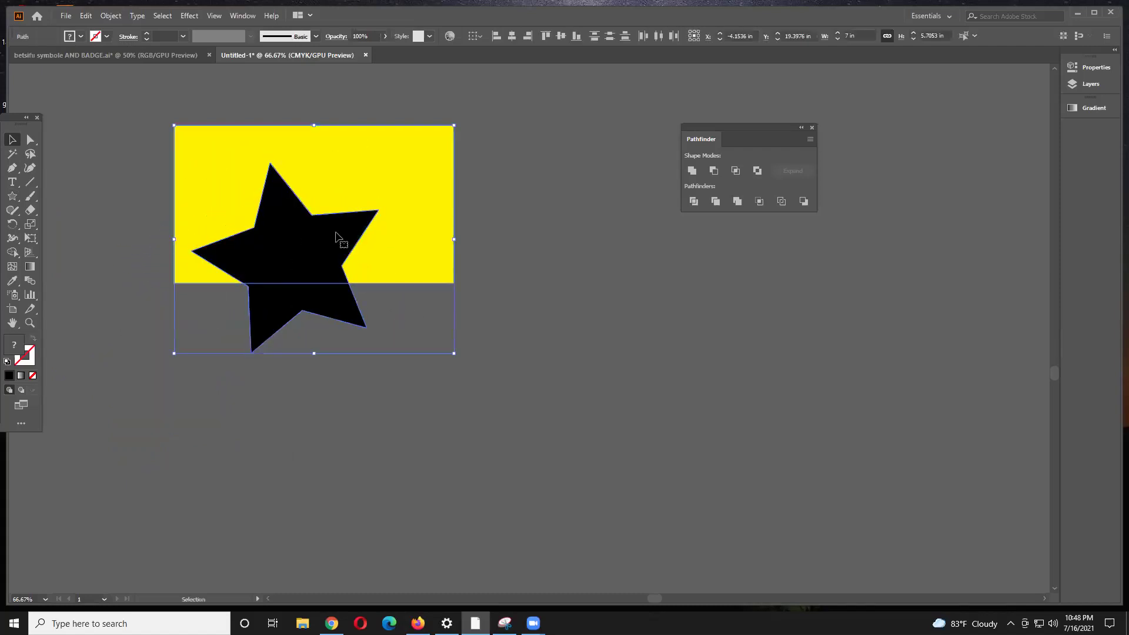
{"action": "left_click", "coordinate": [694, 201]}
{"action": "right_click", "coordinate": [333, 273]}
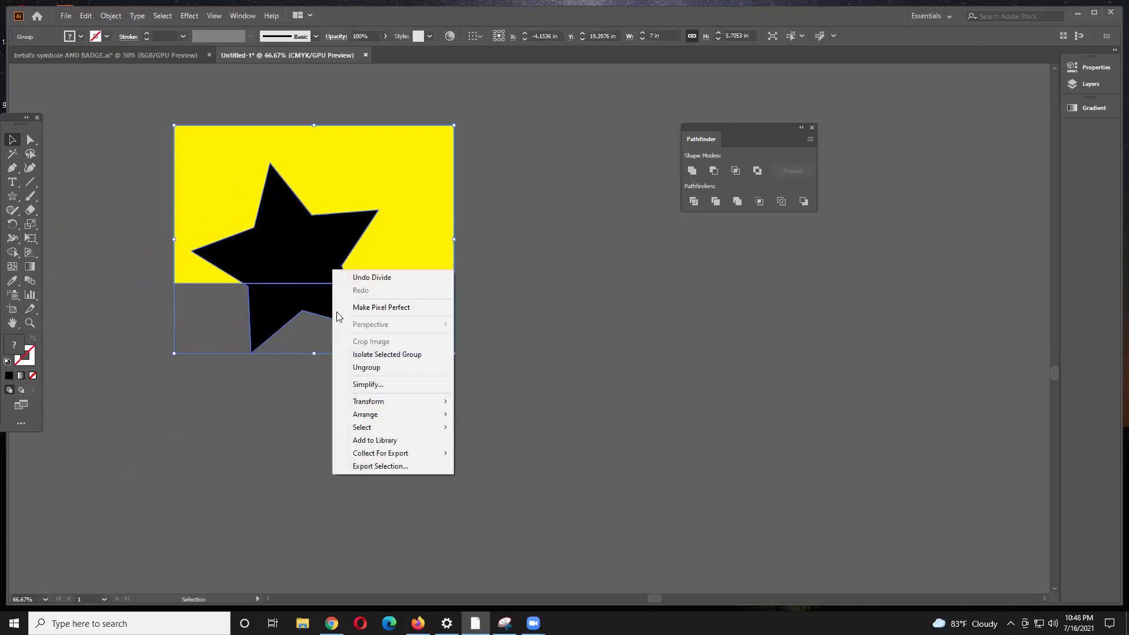
{"action": "left_click", "coordinate": [377, 367]}
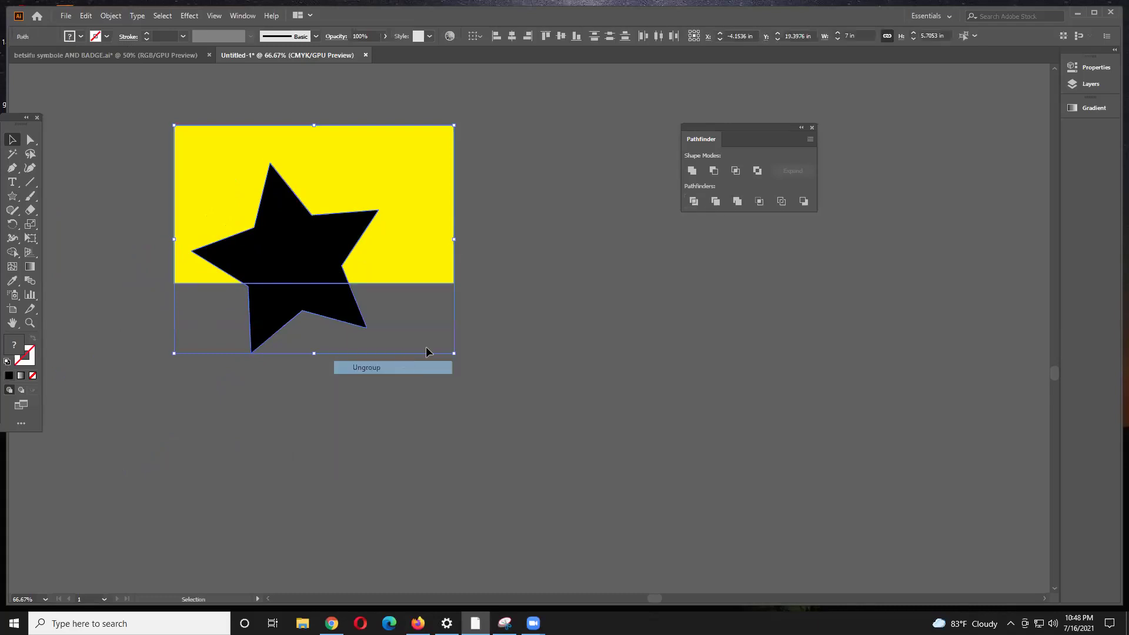
Step: Move the star piece outside the yellow rectangle down, away from the card
{"action": "left_click", "coordinate": [401, 383]}
{"action": "left_click_drag", "start_coordinate": [338, 315], "coordinate": [341, 379]}
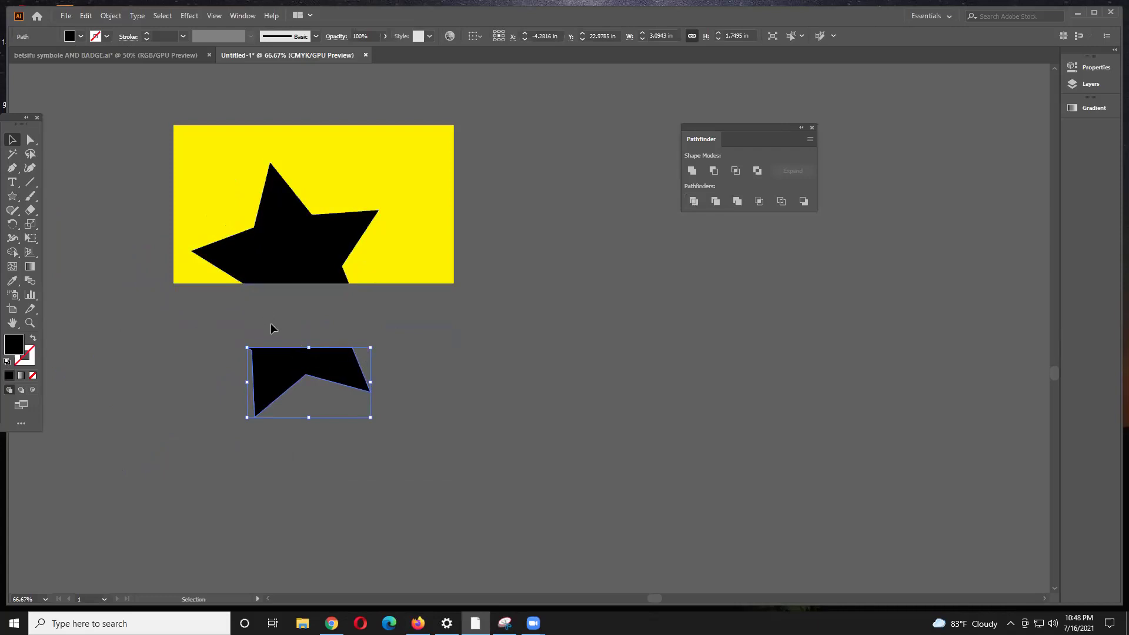
{"action": "scroll", "coordinate": [275, 329], "scroll_direction": "down", "scroll_amount": 2}
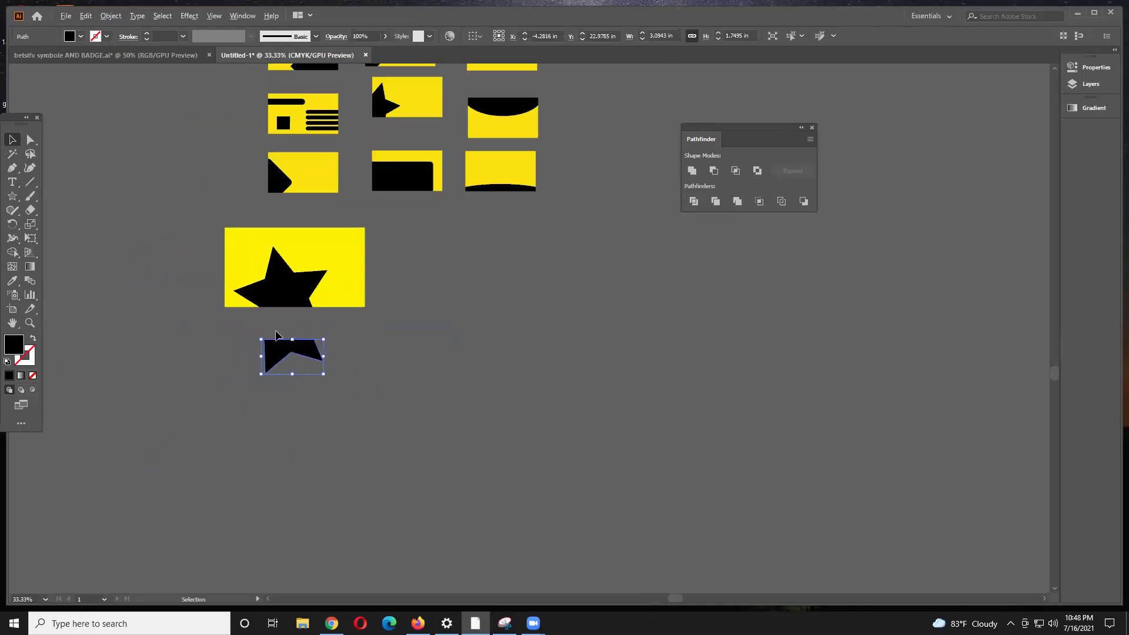
{"action": "scroll", "coordinate": [353, 262], "scroll_direction": "up", "scroll_amount": 3}
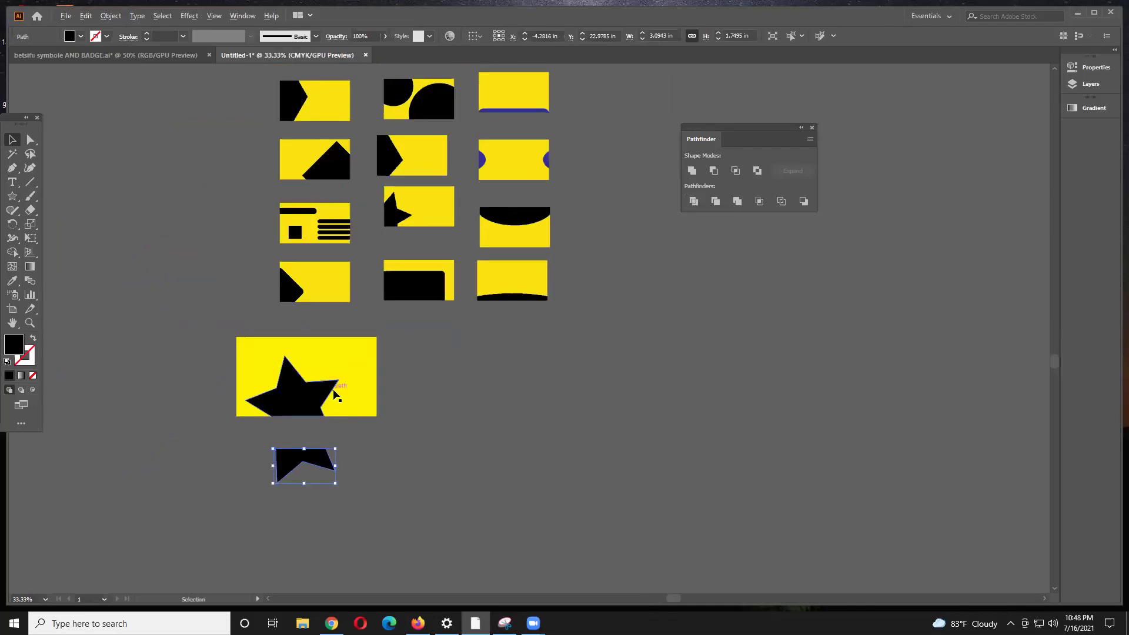
{"action": "scroll", "coordinate": [334, 388], "scroll_direction": "up", "scroll_amount": 1}
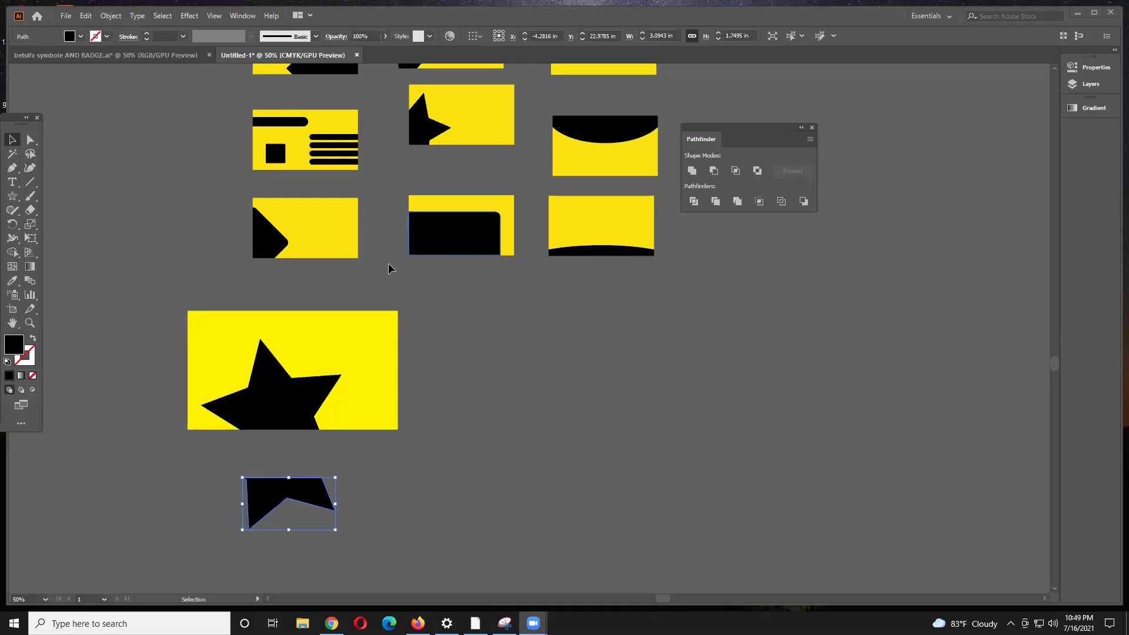
Step: Look over the BetSifu badge designs in the other open document and return to the yellow card exercises
{"action": "left_click", "coordinate": [121, 55]}
{"action": "left_click", "coordinate": [672, 404]}
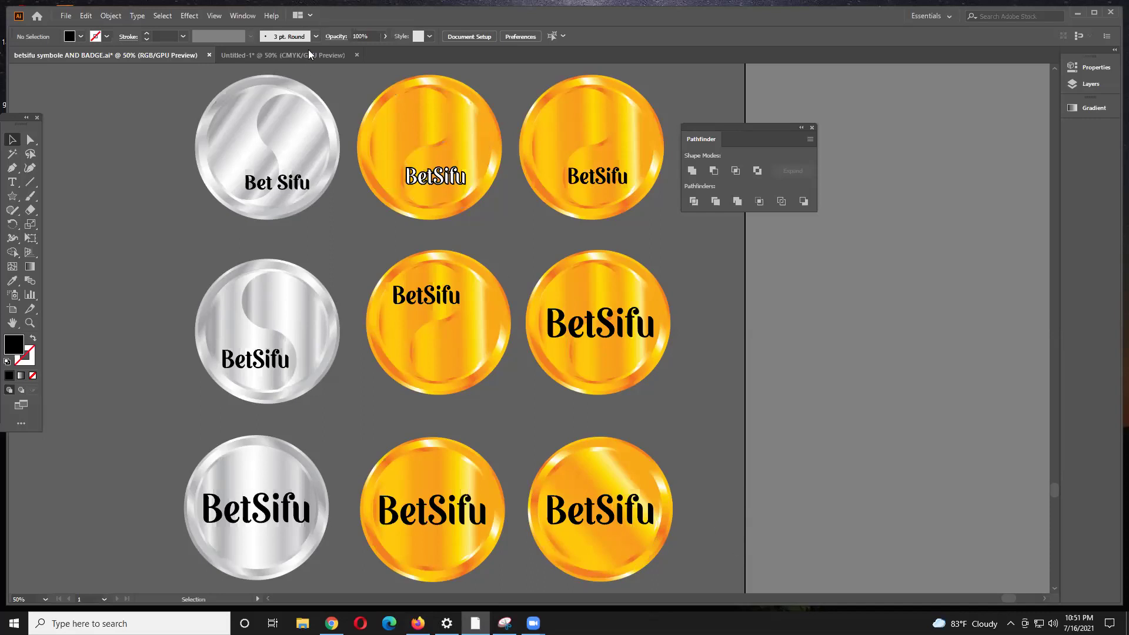
{"action": "left_click", "coordinate": [289, 55]}
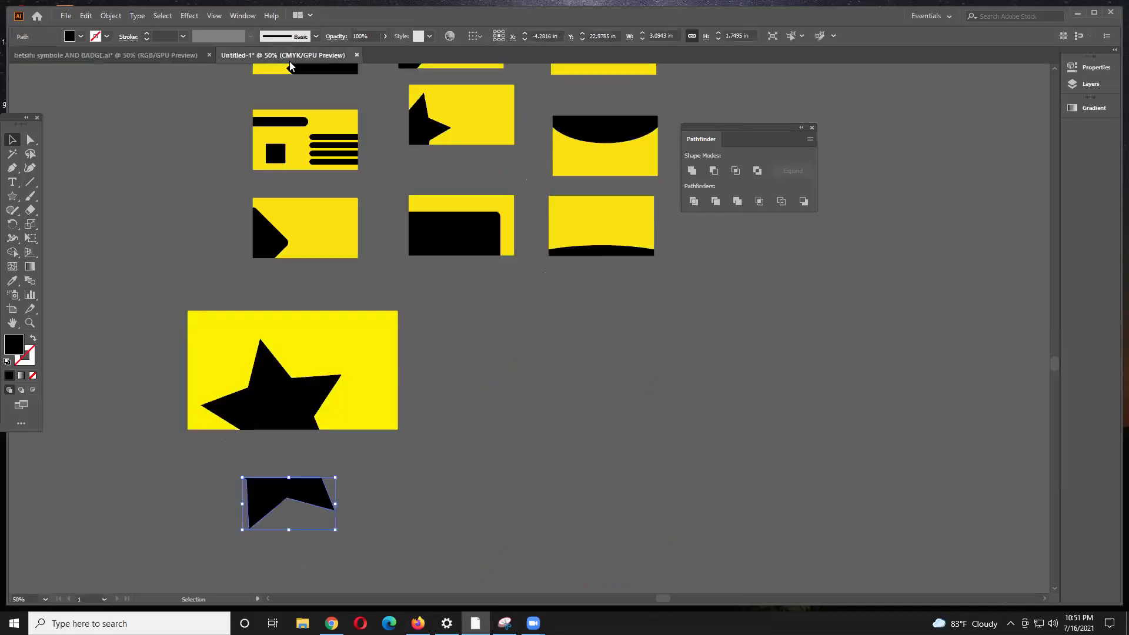
{"action": "scroll", "coordinate": [506, 383], "scroll_direction": "up", "scroll_amount": 3}
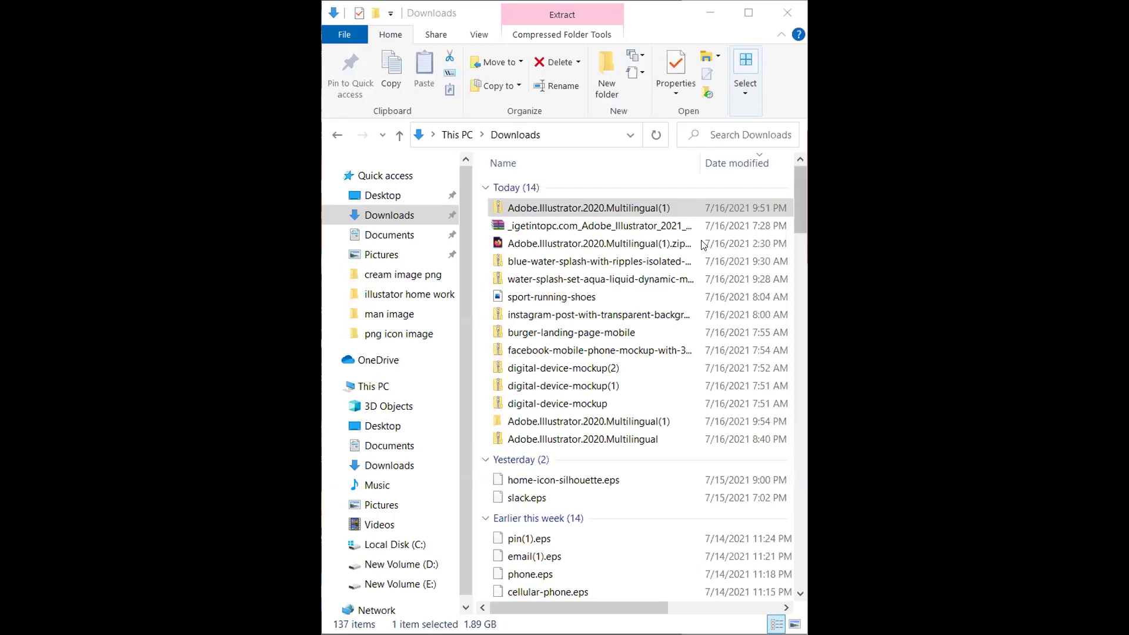
Step: Start extracting all files from the Adobe.Illustrator.2020.Multilingual(1) archive in Downloads
{"action": "right_click", "coordinate": [683, 213]}
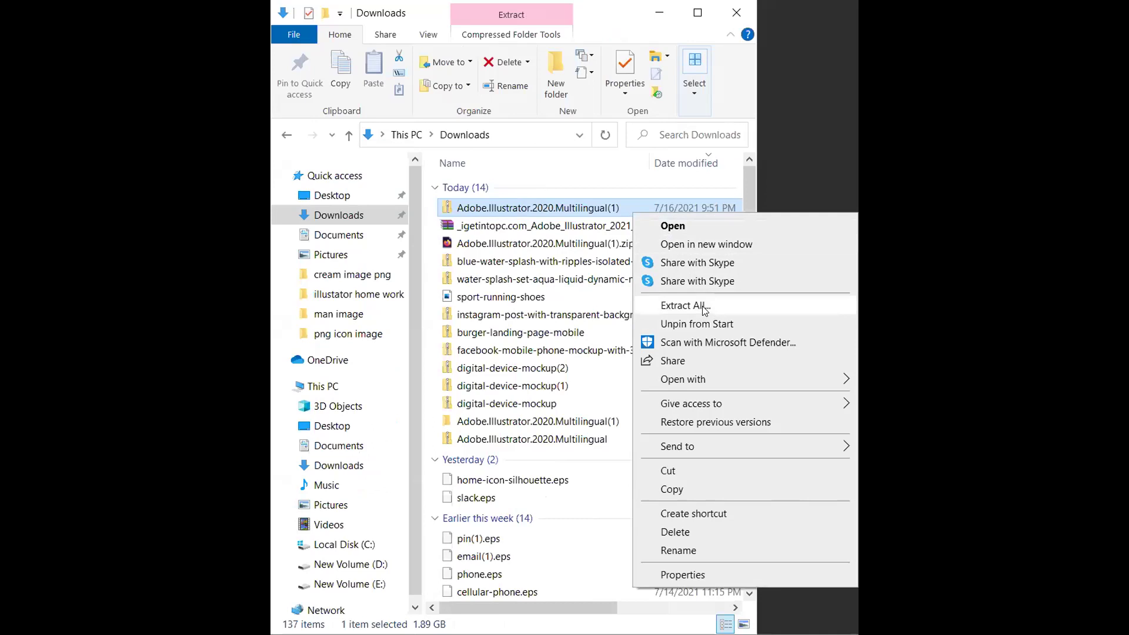
{"action": "left_click", "coordinate": [706, 307]}
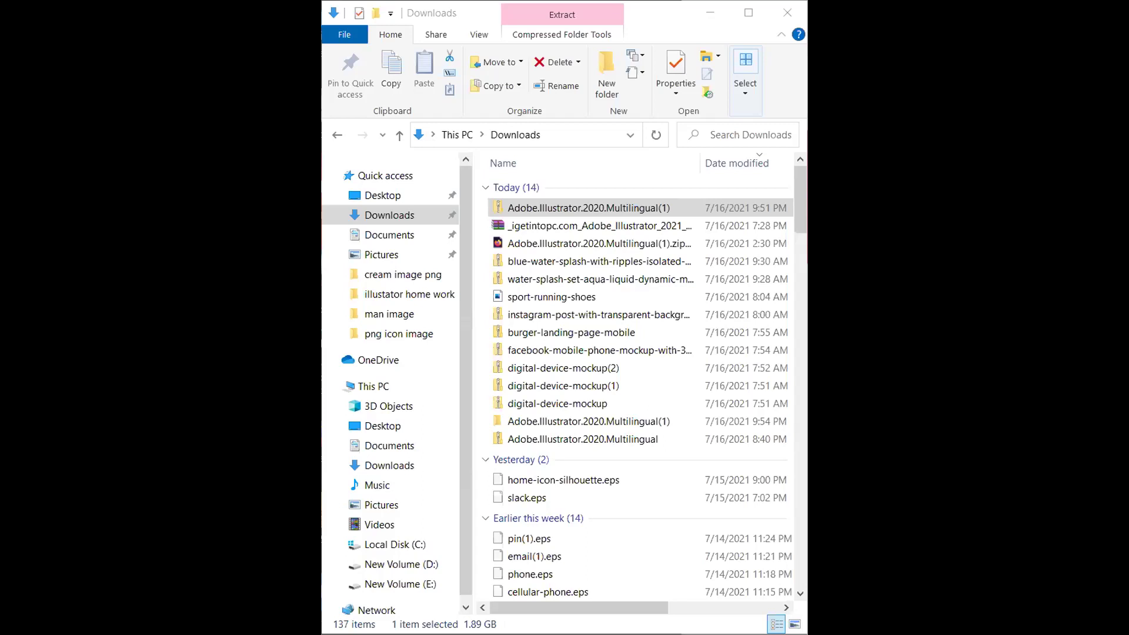
Step: Examine the contents of the extracted Adobe.Illustrator.2020.Multilingual(1) folder and its subfolder, and return to Downloads
{"action": "left_click", "coordinate": [542, 443]}
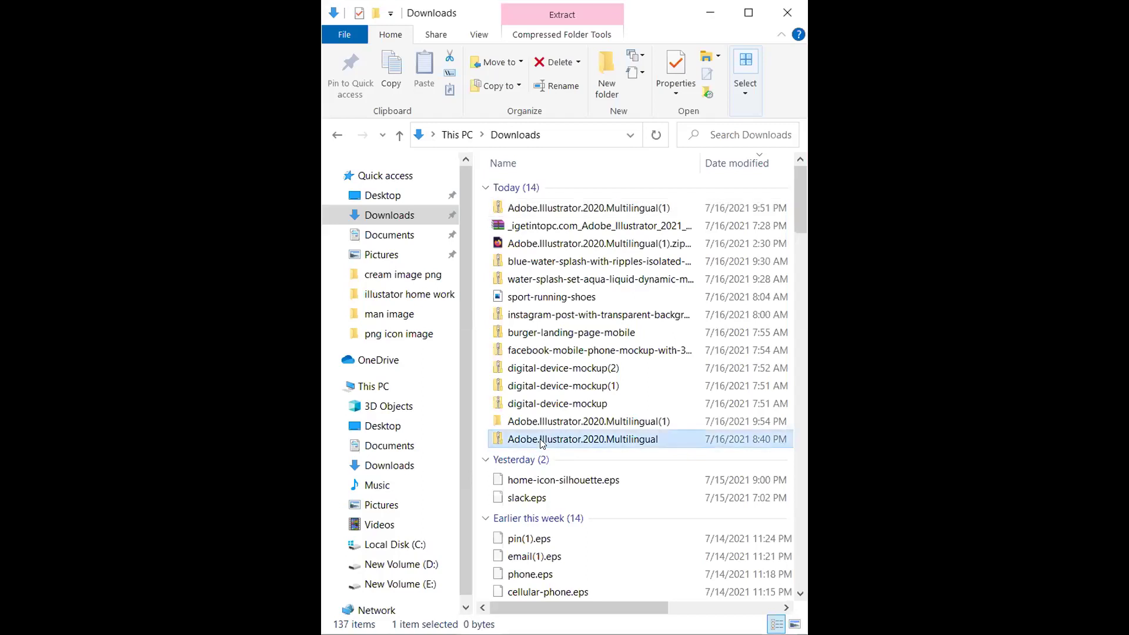
{"action": "right_click", "coordinate": [542, 443]}
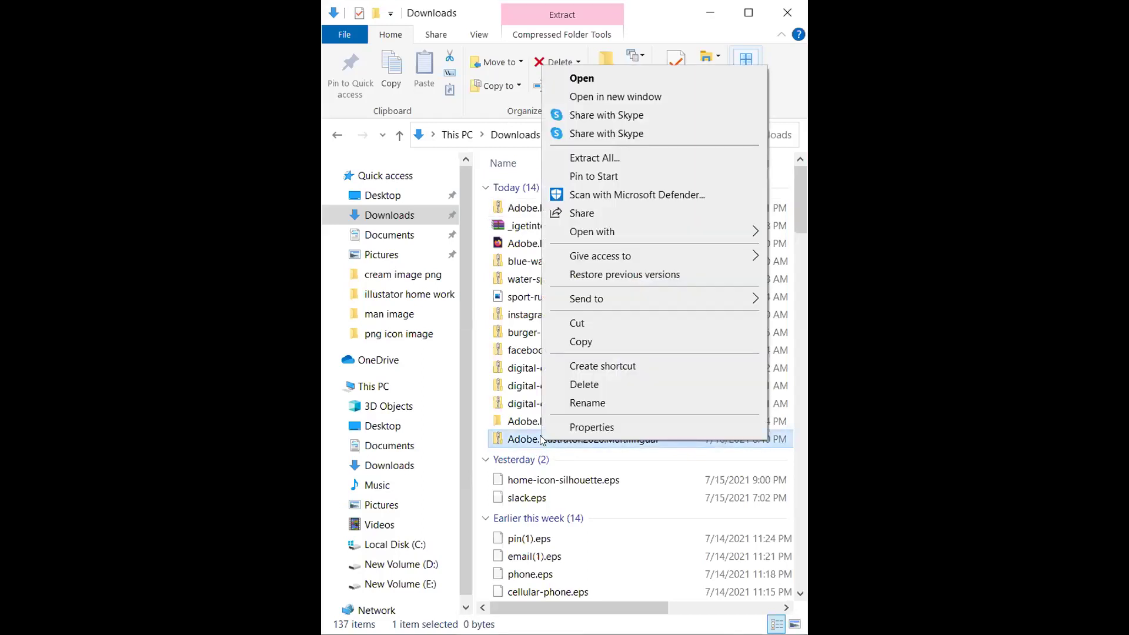
{"action": "left_click", "coordinate": [535, 419]}
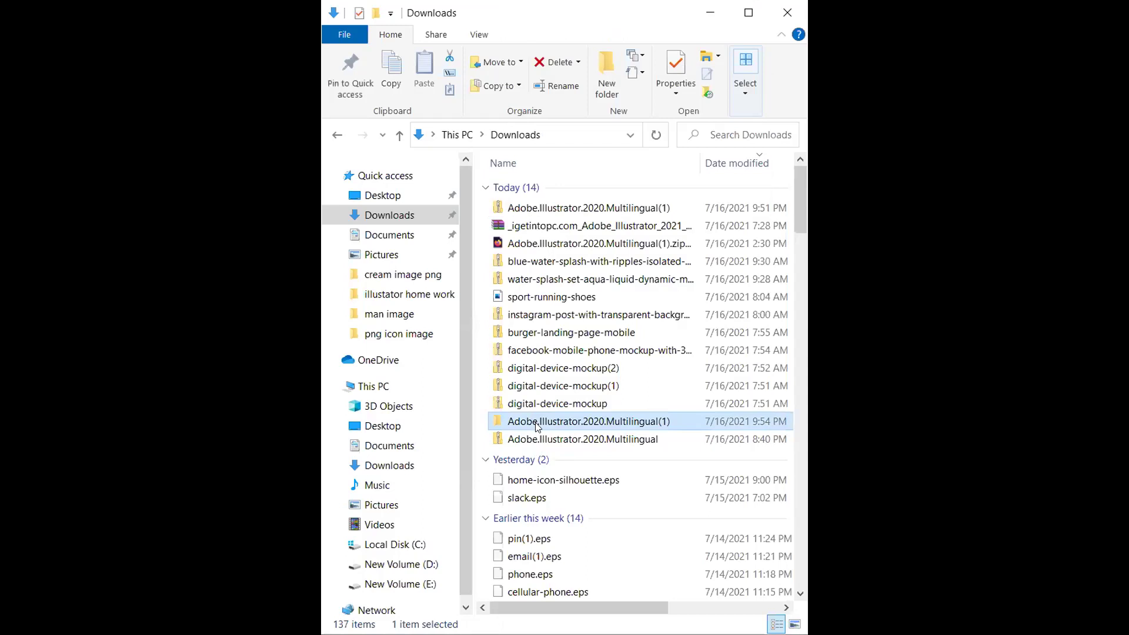
{"action": "right_click", "coordinate": [537, 425]}
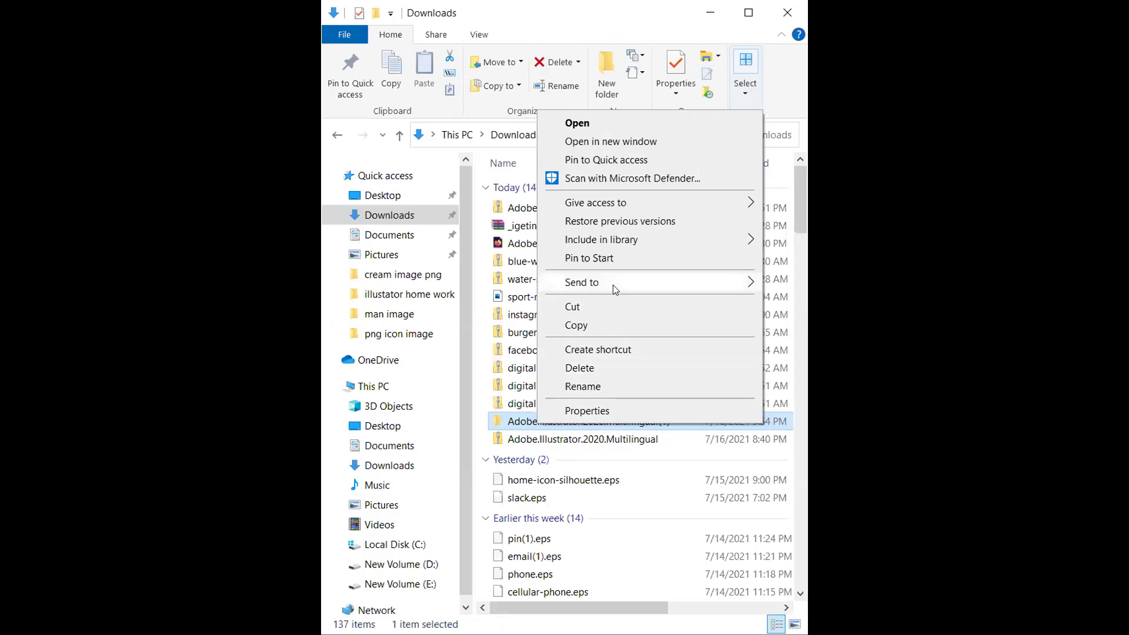
{"action": "left_click", "coordinate": [569, 122]}
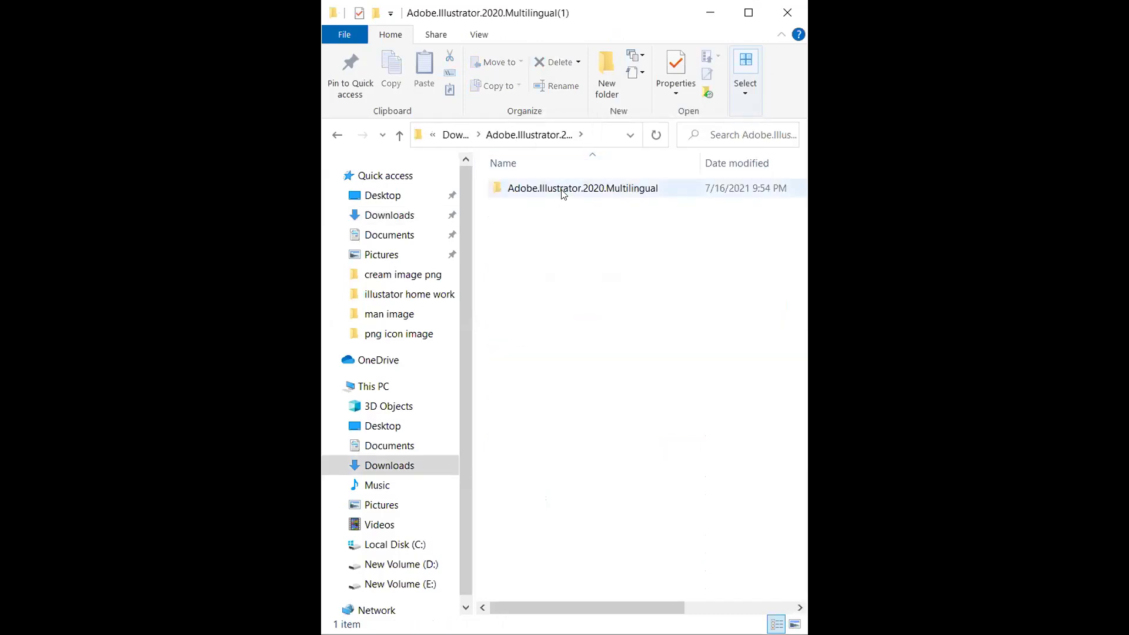
{"action": "double_click", "coordinate": [562, 193]}
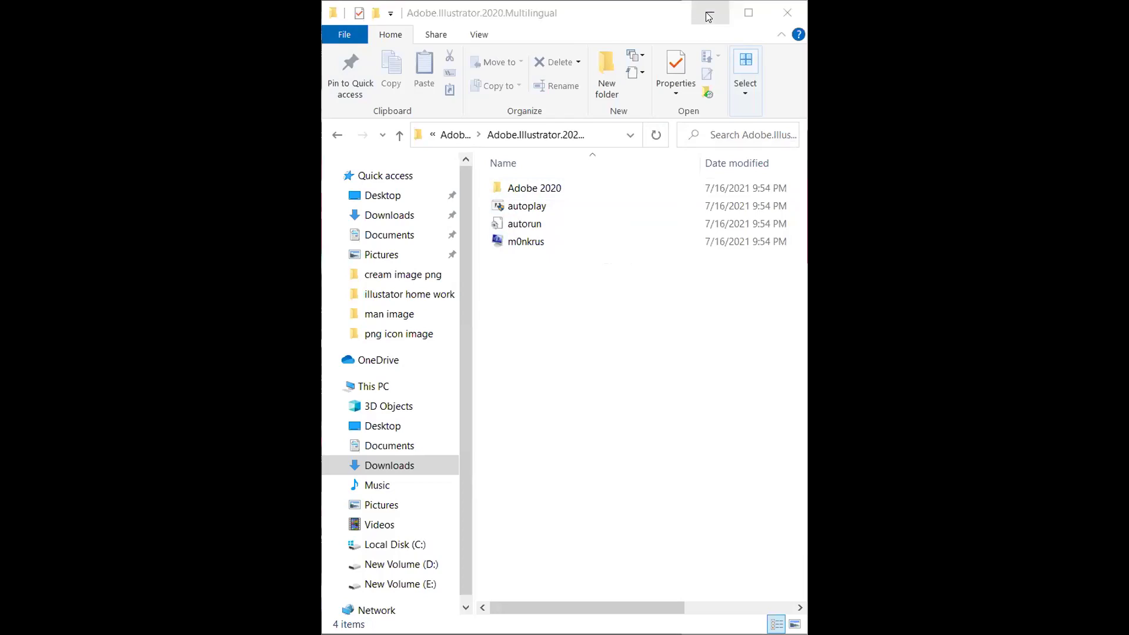
{"action": "left_click", "coordinate": [635, 482]}
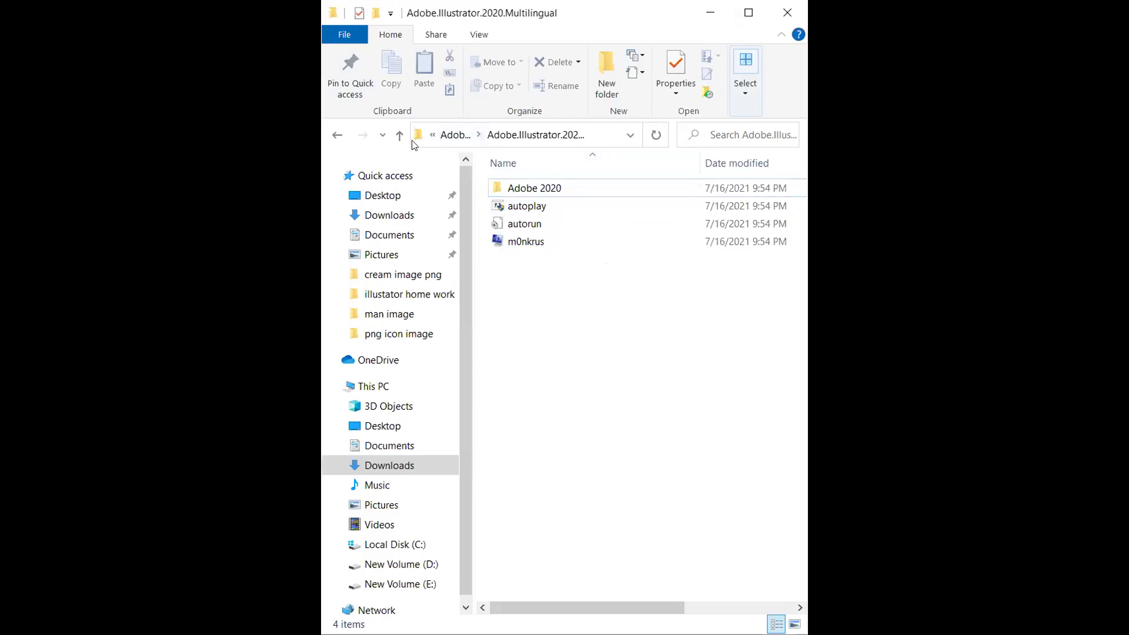
{"action": "left_click", "coordinate": [478, 135]}
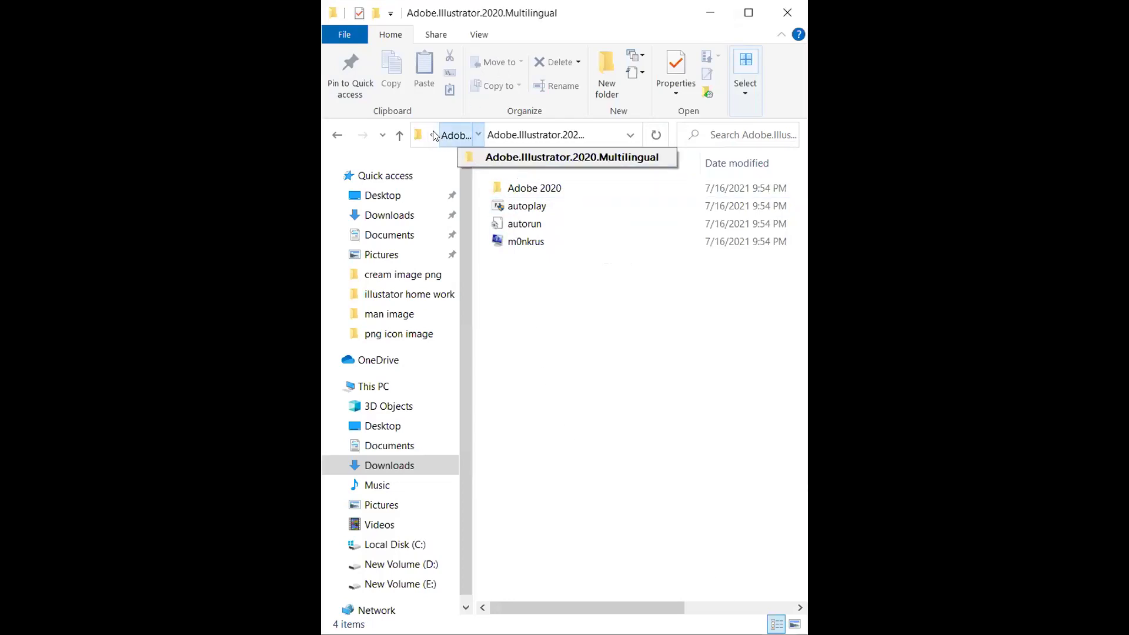
{"action": "left_click", "coordinate": [436, 136]}
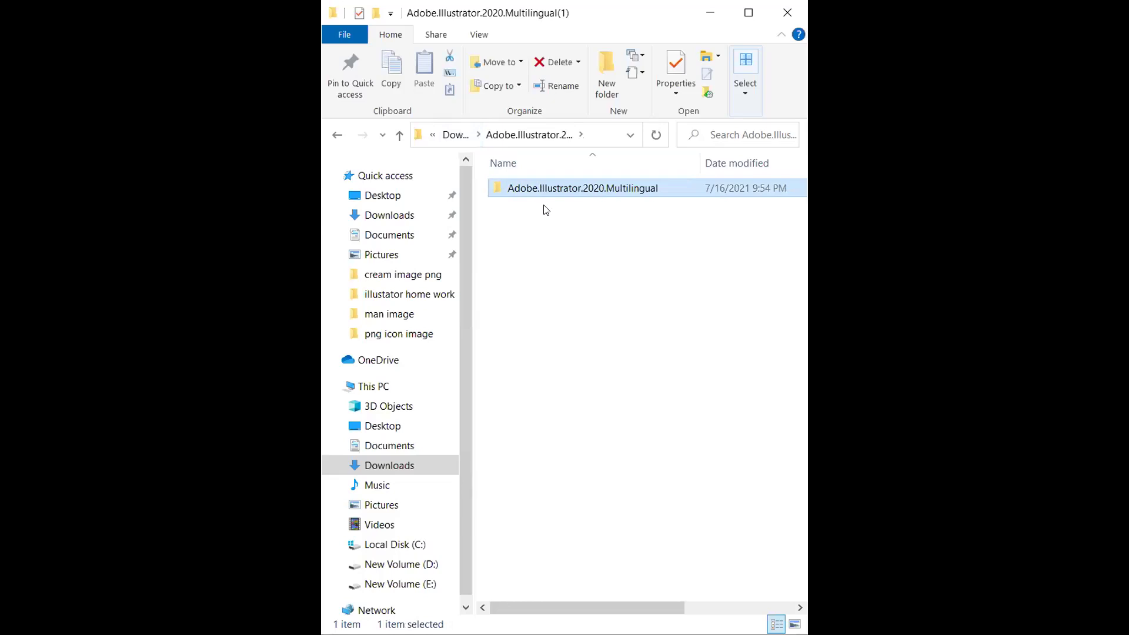
{"action": "left_click", "coordinate": [454, 133]}
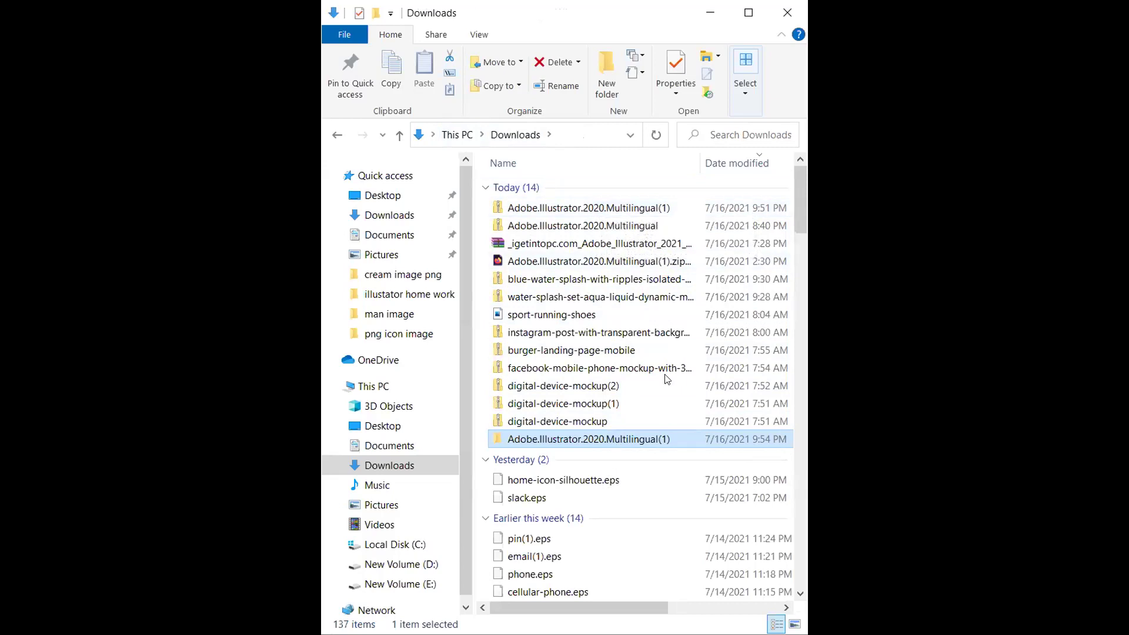
Step: Delete the extracted Adobe.Illustrator.2020.Multilingual(1) folder and the Adobe.Illustrator.2020.Multilingual archive from Downloads
{"action": "right_click", "coordinate": [614, 435]}
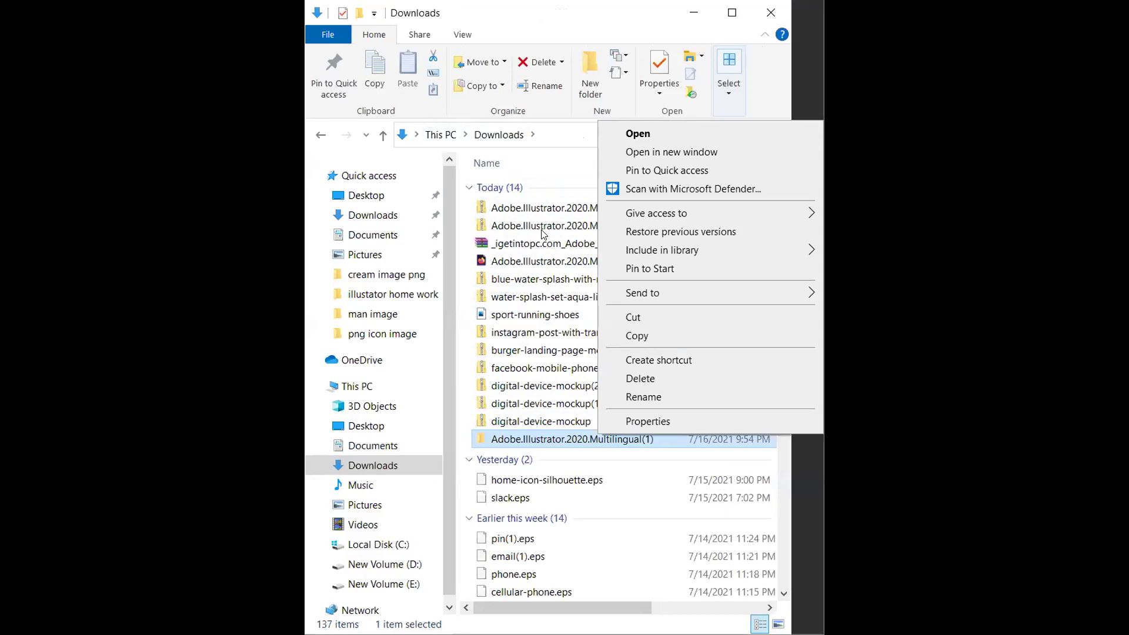
{"action": "left_click", "coordinate": [640, 379]}
{"action": "key", "text": "shift+F10"}
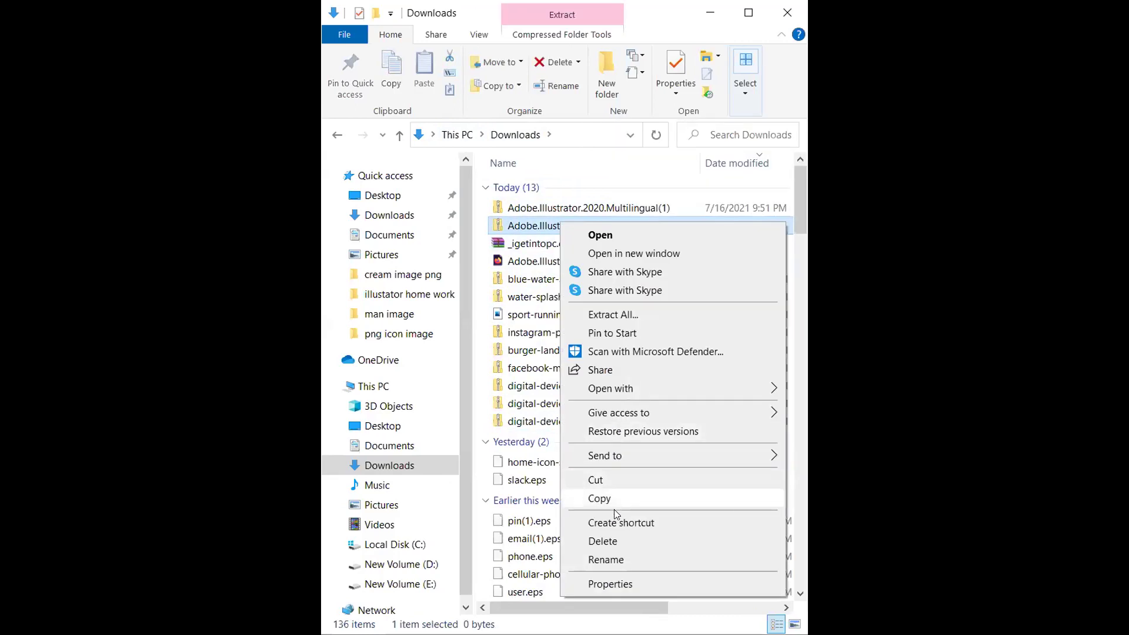
{"action": "left_click", "coordinate": [616, 542]}
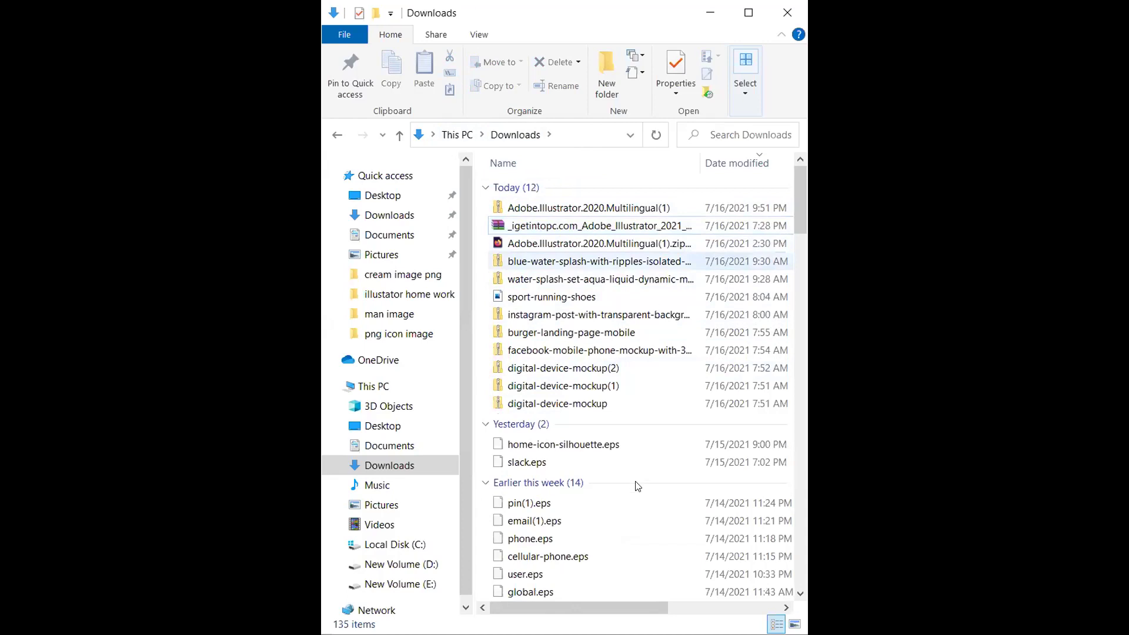
Step: Delete the 2:30 PM Adobe.Illustrator.2020.Multilingual(1).zip download and the _igetintopc.com Adobe Illustrator 2021 archive
{"action": "key", "text": "shift+F10"}
{"action": "left_click", "coordinate": [641, 500]}
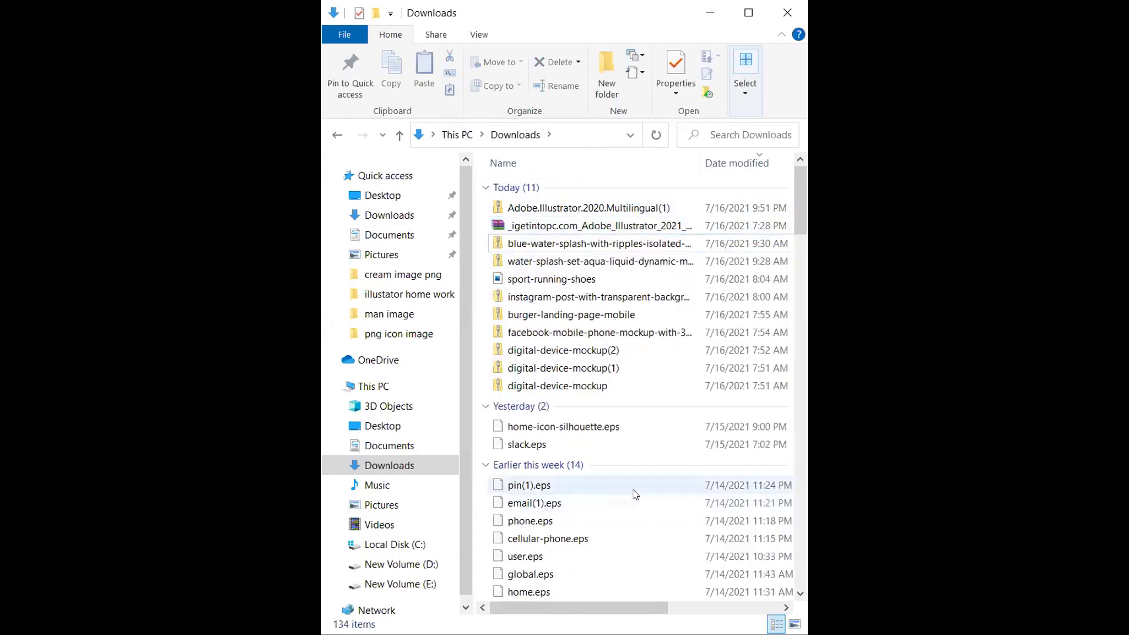
{"action": "left_click", "coordinate": [638, 220]}
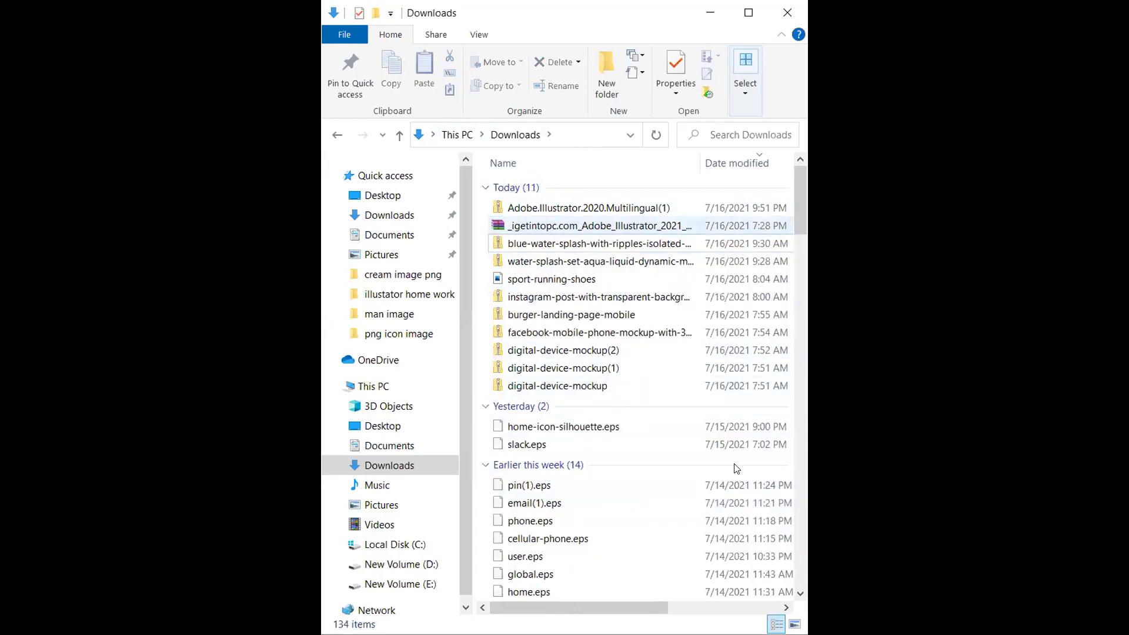
{"action": "key", "text": "shift+F10"}
{"action": "left_click", "coordinate": [695, 489]}
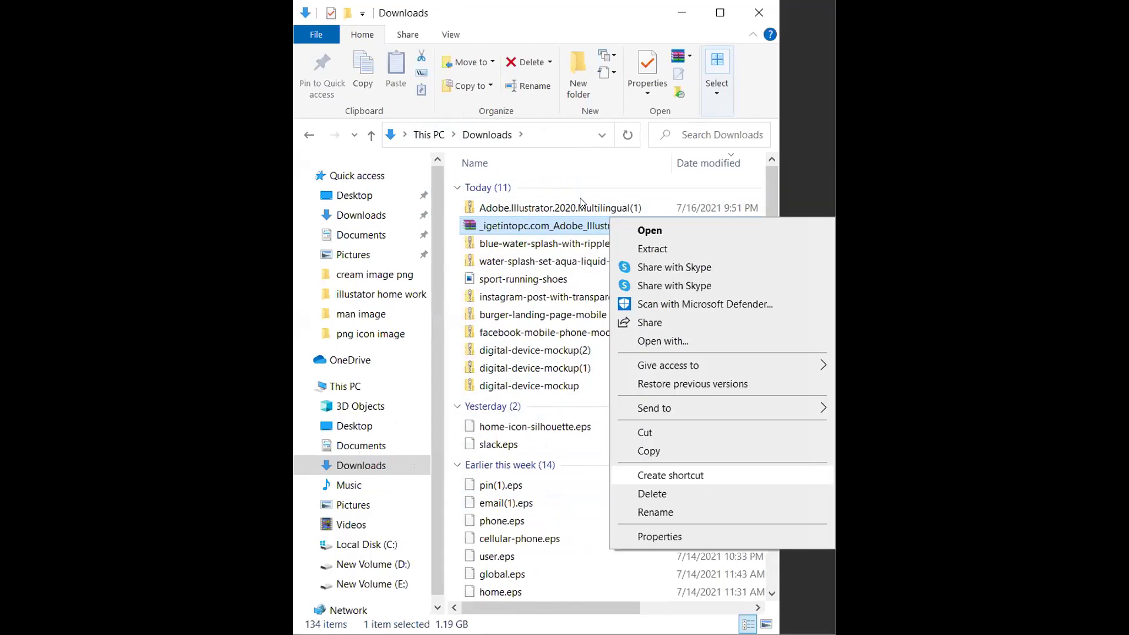
Step: Examine the setup files inside the remaining Adobe.Illustrator.2020.Multilingual(1) archive in an enlarged window, and return to Downloads
{"action": "double_click", "coordinate": [608, 209]}
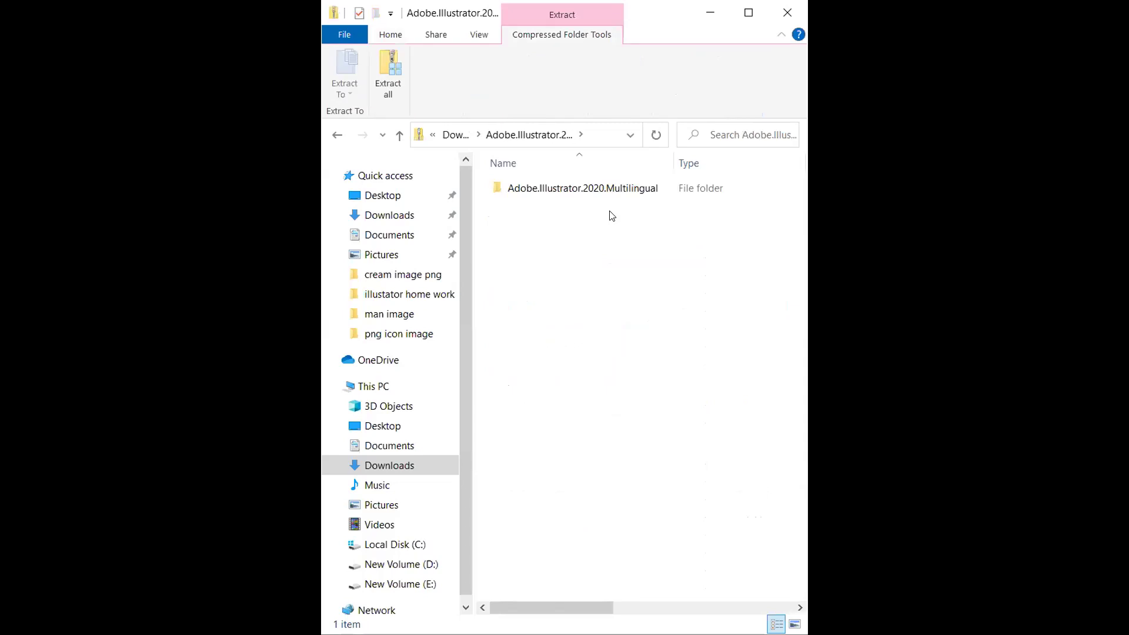
{"action": "double_click", "coordinate": [617, 197]}
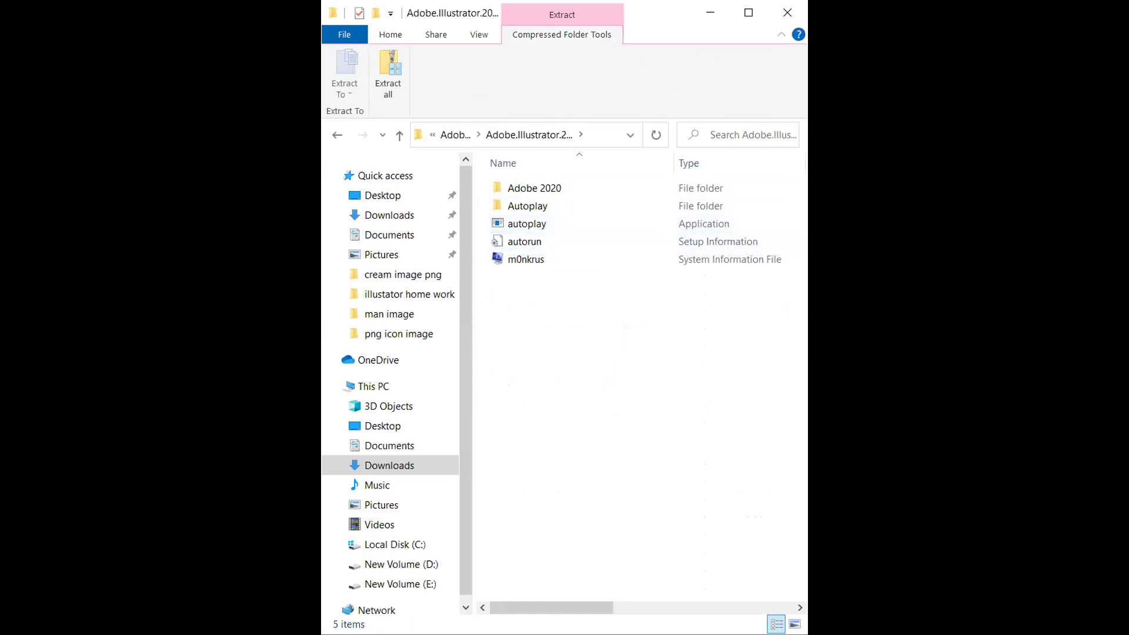
{"action": "key", "text": "super+Up"}
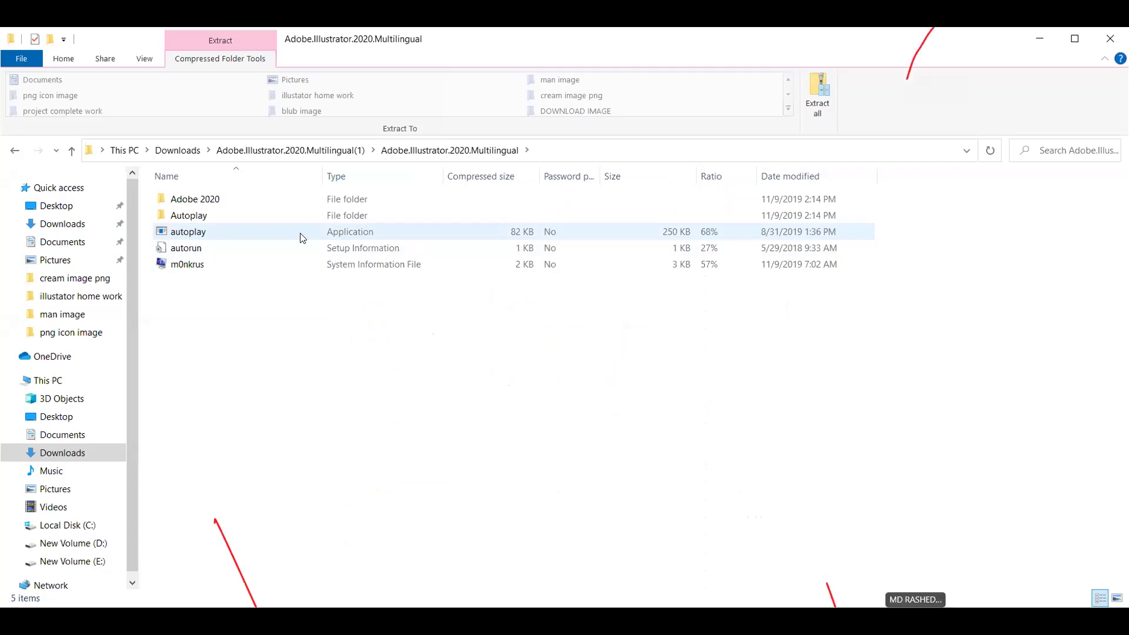
{"action": "left_click", "coordinate": [288, 152]}
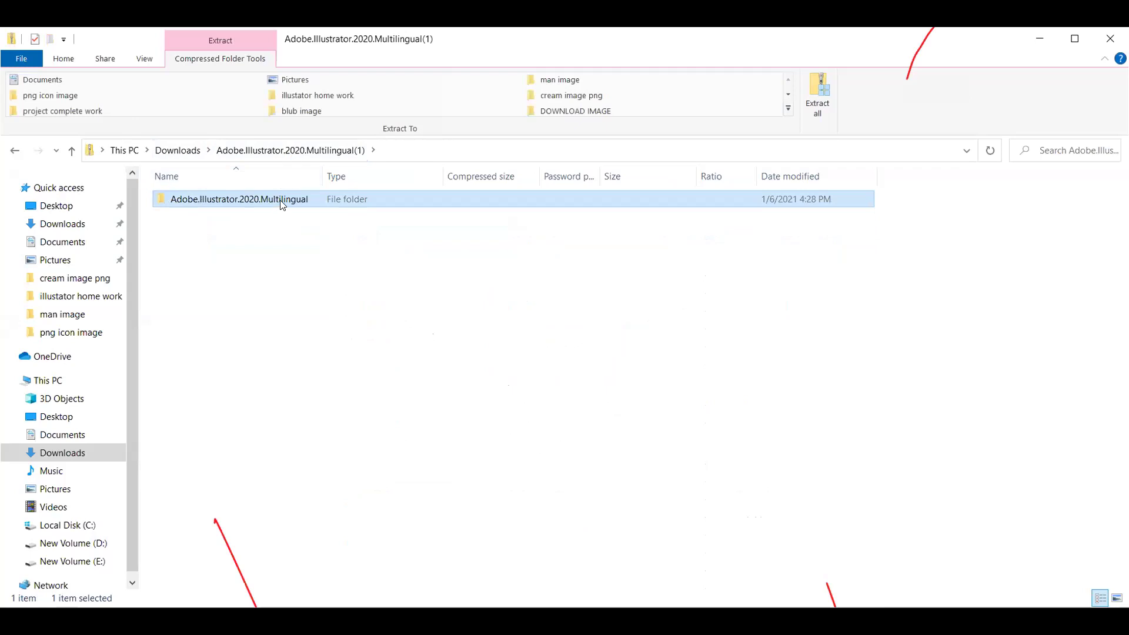
{"action": "left_click", "coordinate": [169, 151]}
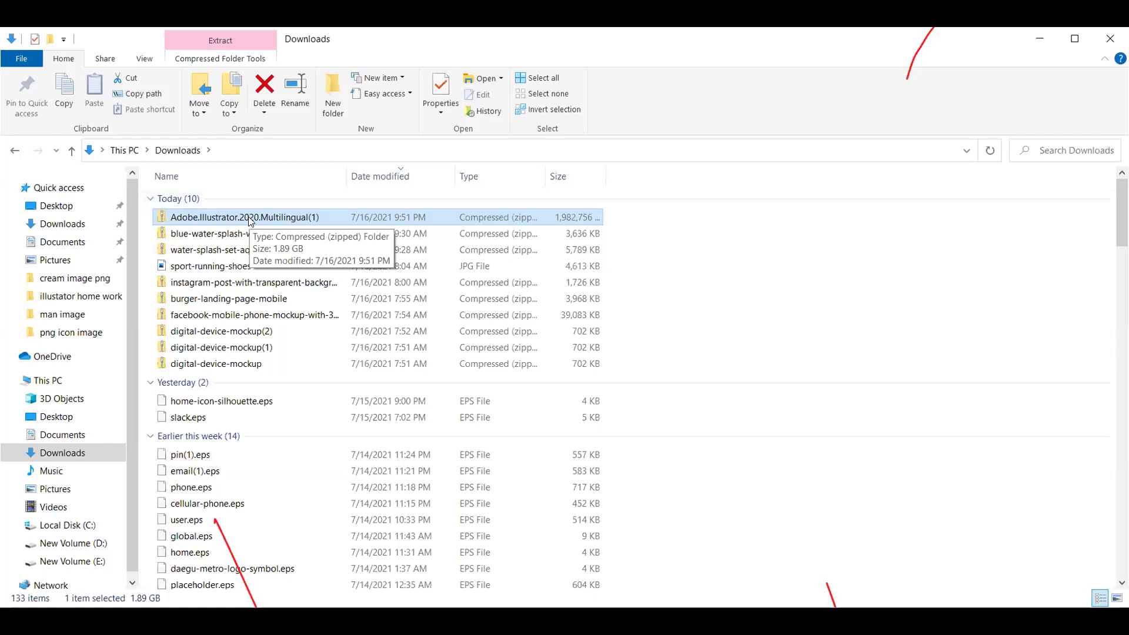
Step: View the properties of the Adobe.Illustrator.2020.Multilingual(1) archive and start extracting all its files
{"action": "right_click", "coordinate": [254, 228]}
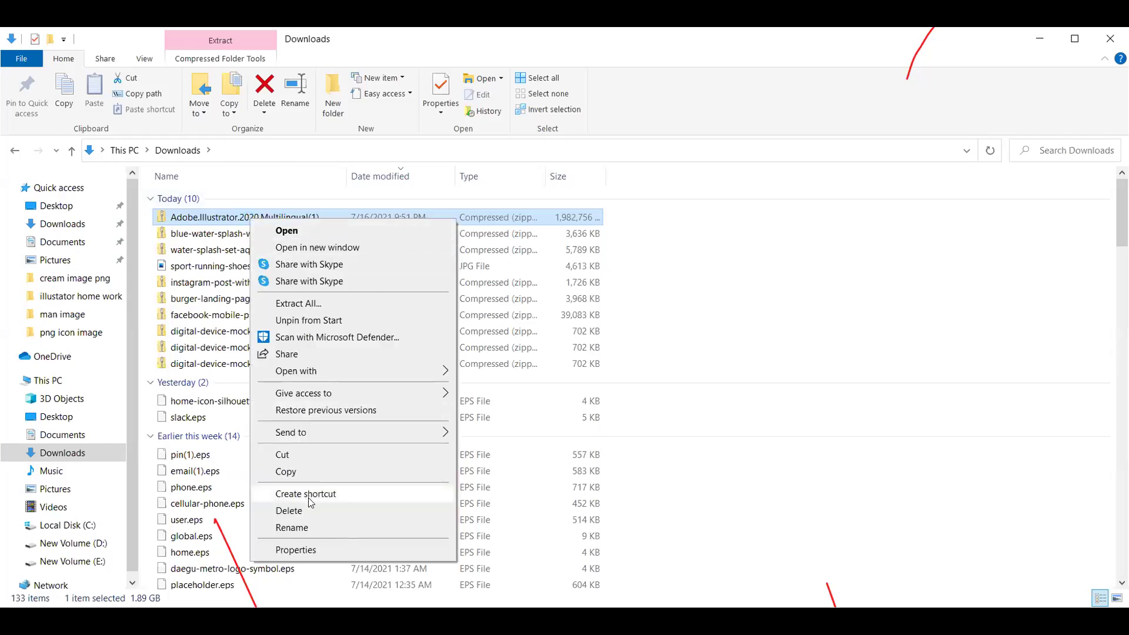
{"action": "left_click", "coordinate": [295, 550]}
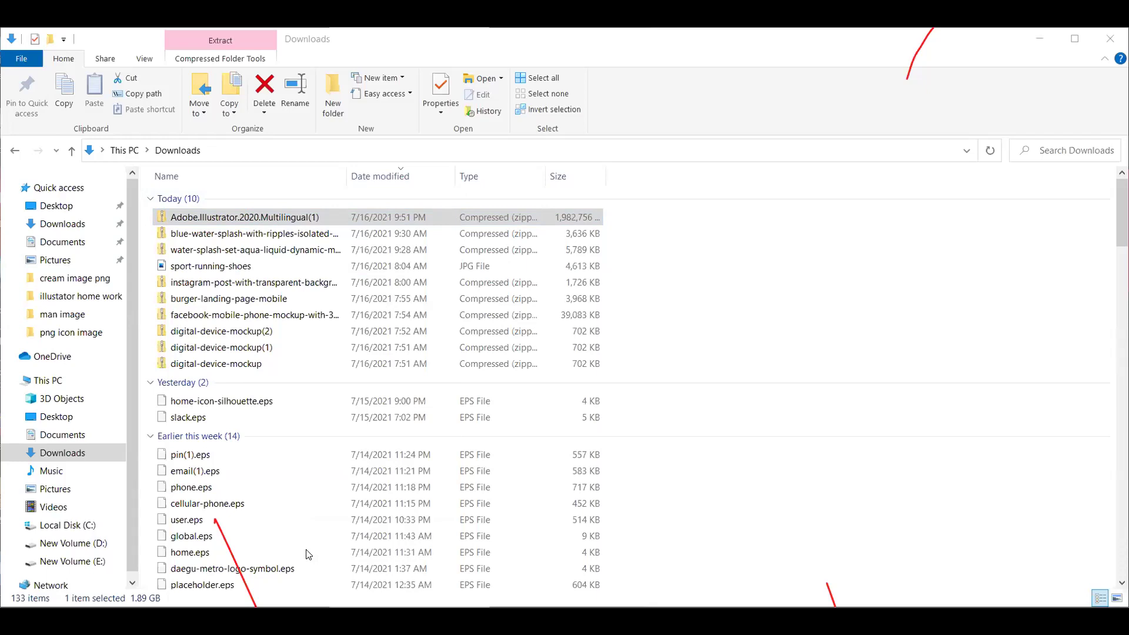
{"action": "left_click", "coordinate": [348, 221]}
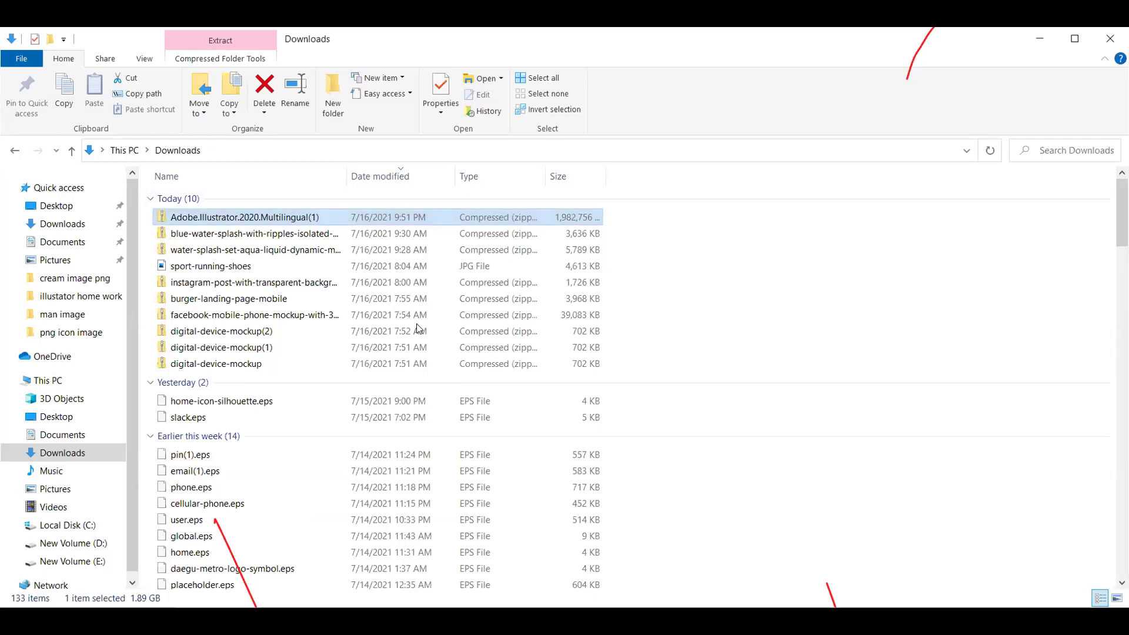
{"action": "right_click", "coordinate": [347, 221]}
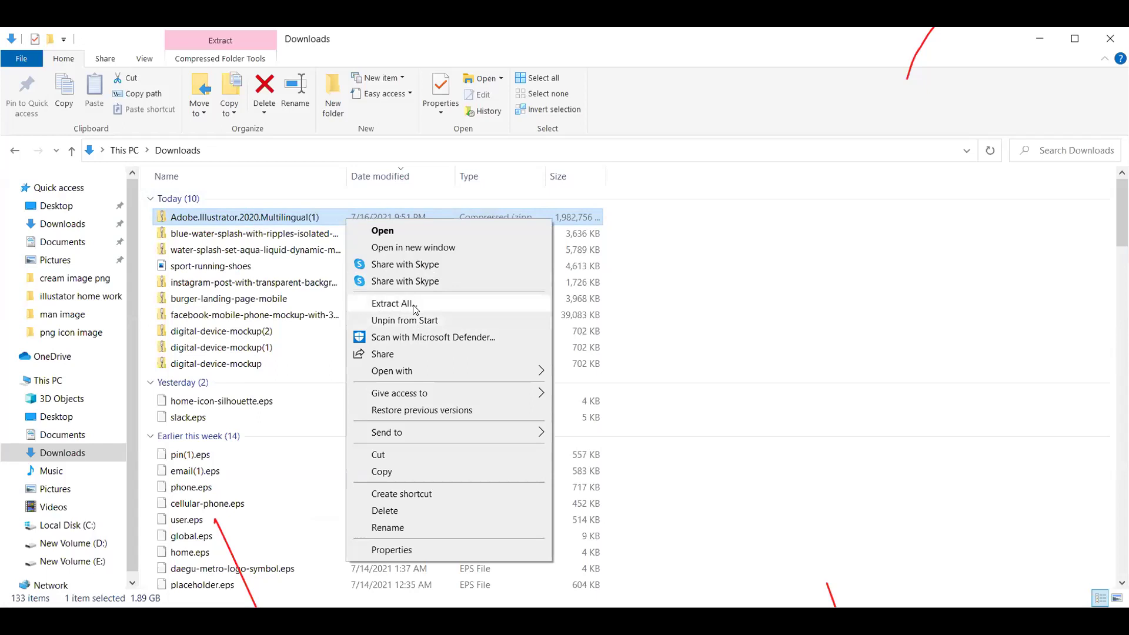
{"action": "left_click", "coordinate": [414, 305]}
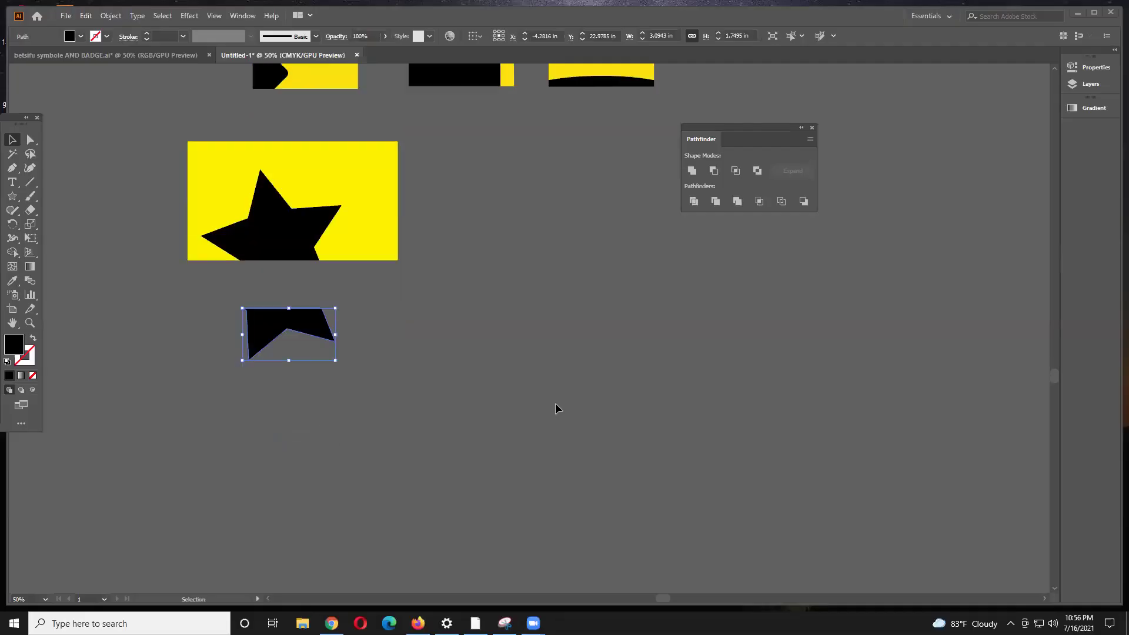
Step: Switch to Illustrator and look over the finished yellow card exercises above the divided star card
{"action": "scroll", "coordinate": [558, 406], "scroll_direction": "down", "scroll_amount": 3}
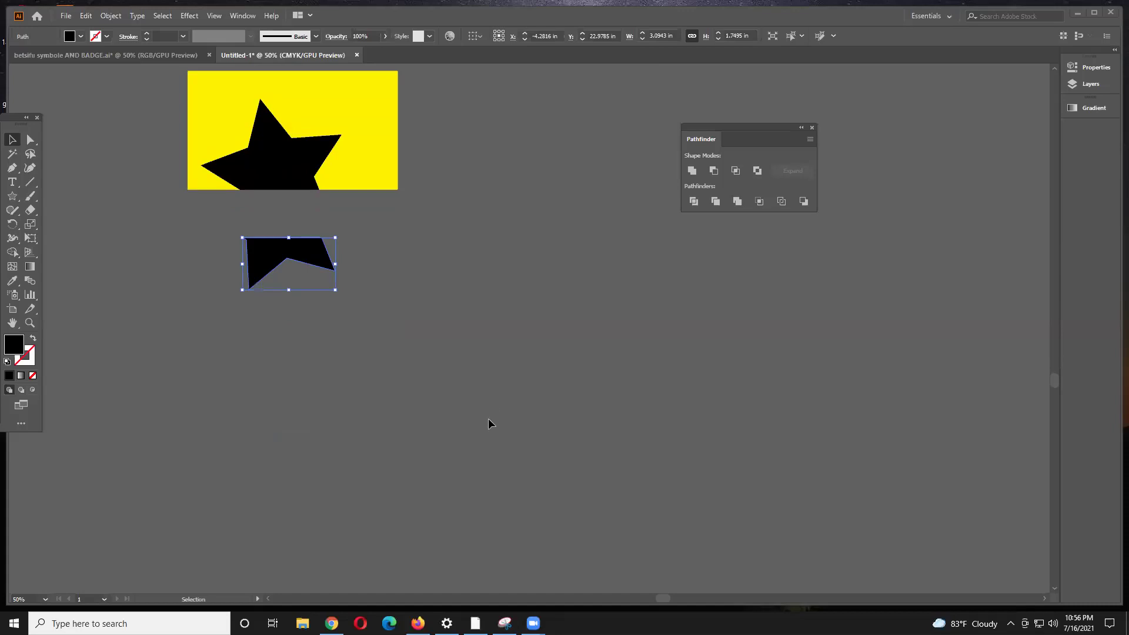
{"action": "scroll", "coordinate": [487, 421], "scroll_direction": "down", "scroll_amount": 2}
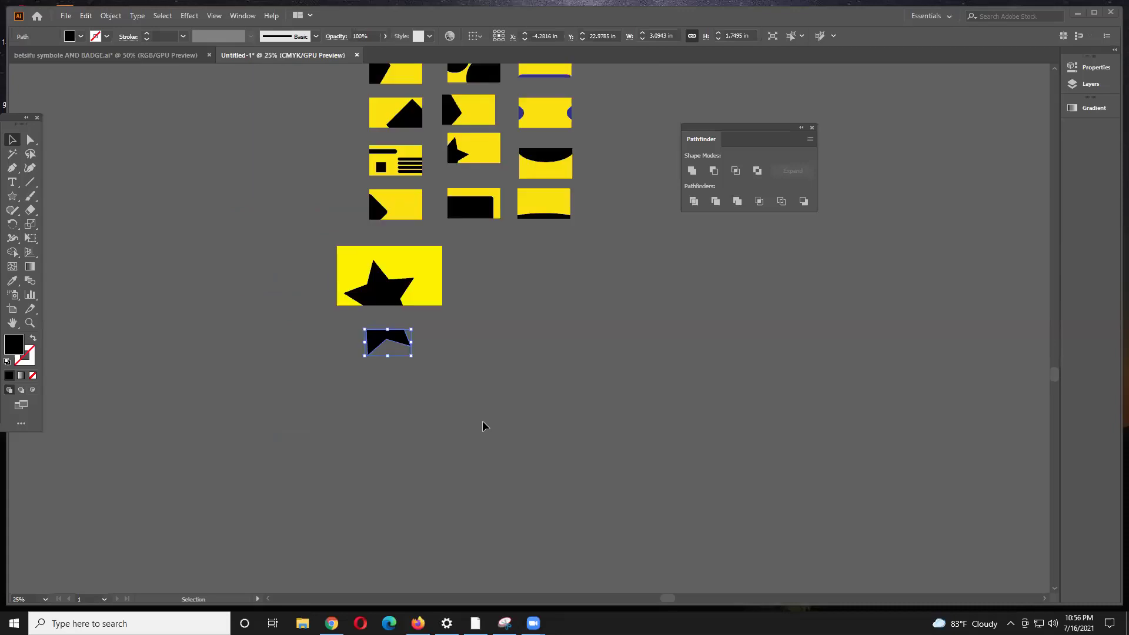
{"action": "scroll", "coordinate": [513, 380], "scroll_direction": "up", "scroll_amount": 2, "text": "alt"}
{"action": "left_click", "coordinate": [516, 225]}
{"action": "scroll", "coordinate": [529, 218], "scroll_direction": "up", "scroll_amount": 1}
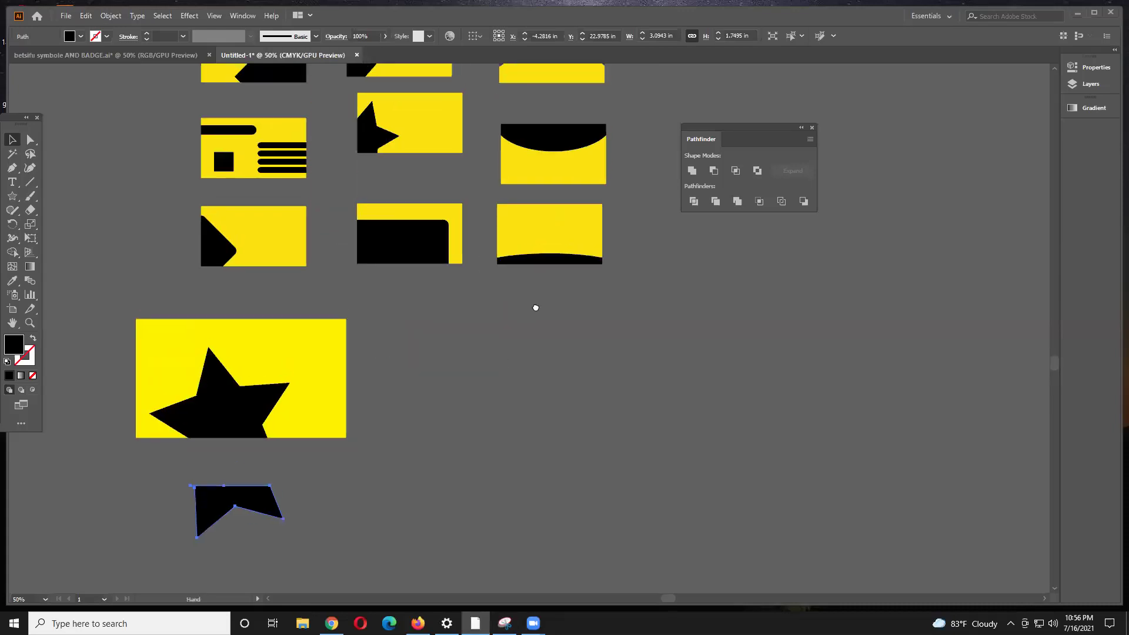
{"action": "scroll", "coordinate": [499, 235], "scroll_direction": "up", "scroll_amount": 3}
{"action": "scroll", "coordinate": [470, 143], "scroll_direction": "up", "scroll_amount": 1}
{"action": "left_click_drag", "start_coordinate": [470, 143], "coordinate": [505, 218]}
{"action": "left_click", "coordinate": [559, 225]}
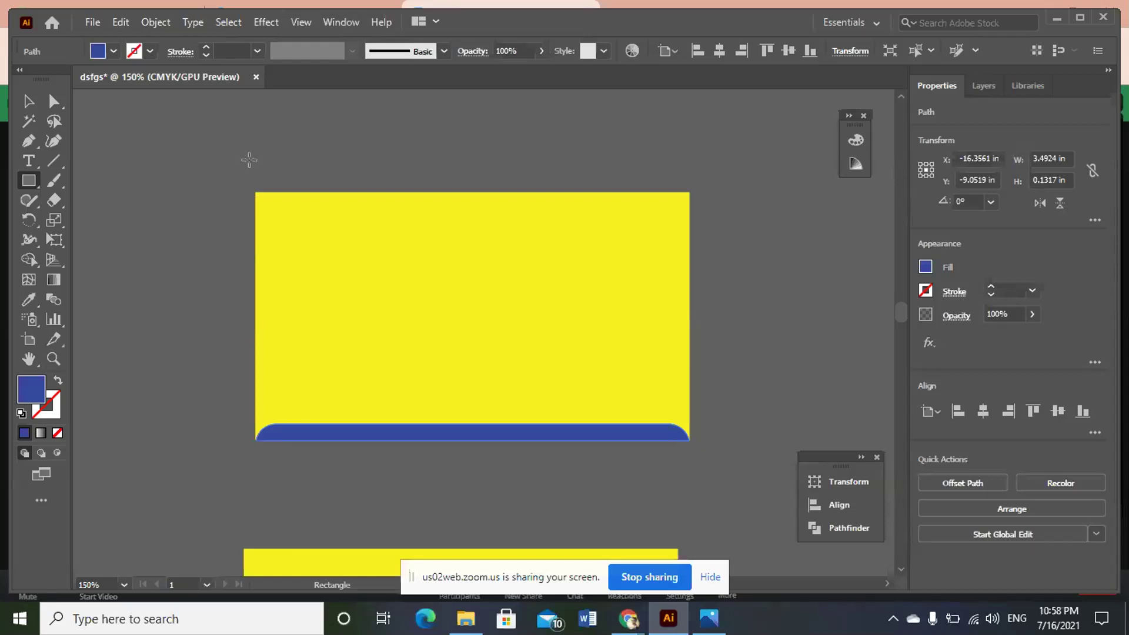
Step: Draw a blue rectangle about 1.96 by 0.99 in over the yellow card's upper-left corner and divide the overlapping shapes with Pathfinder
{"action": "left_click_drag", "start_coordinate": [248, 160], "coordinate": [492, 283]}
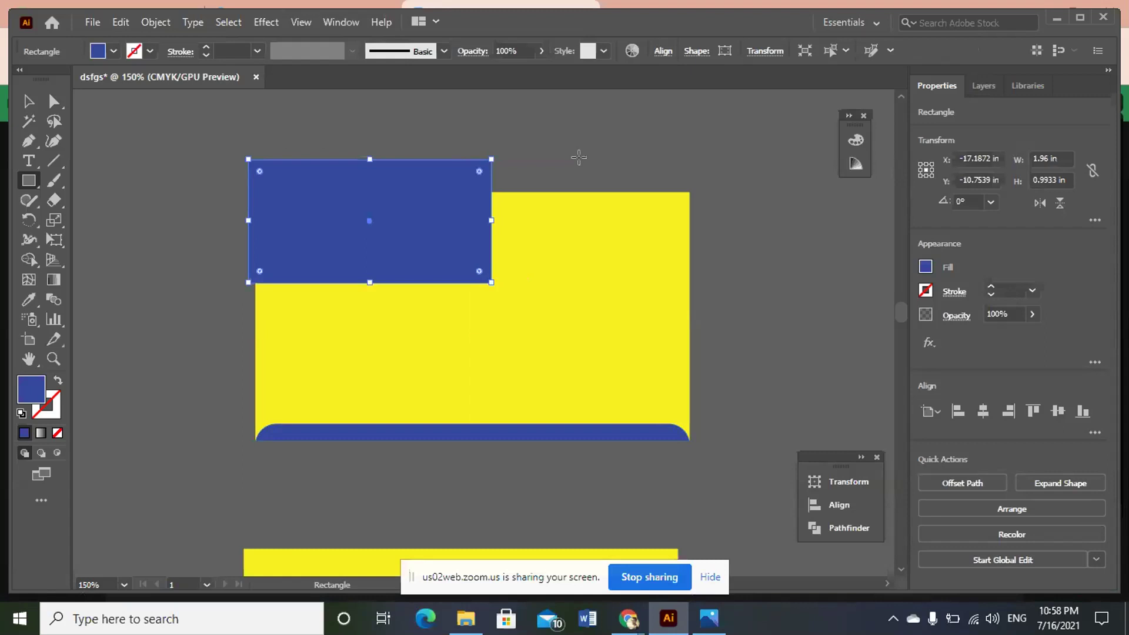
{"action": "key", "text": "v"}
{"action": "left_click_drag", "start_coordinate": [210, 145], "coordinate": [520, 318]}
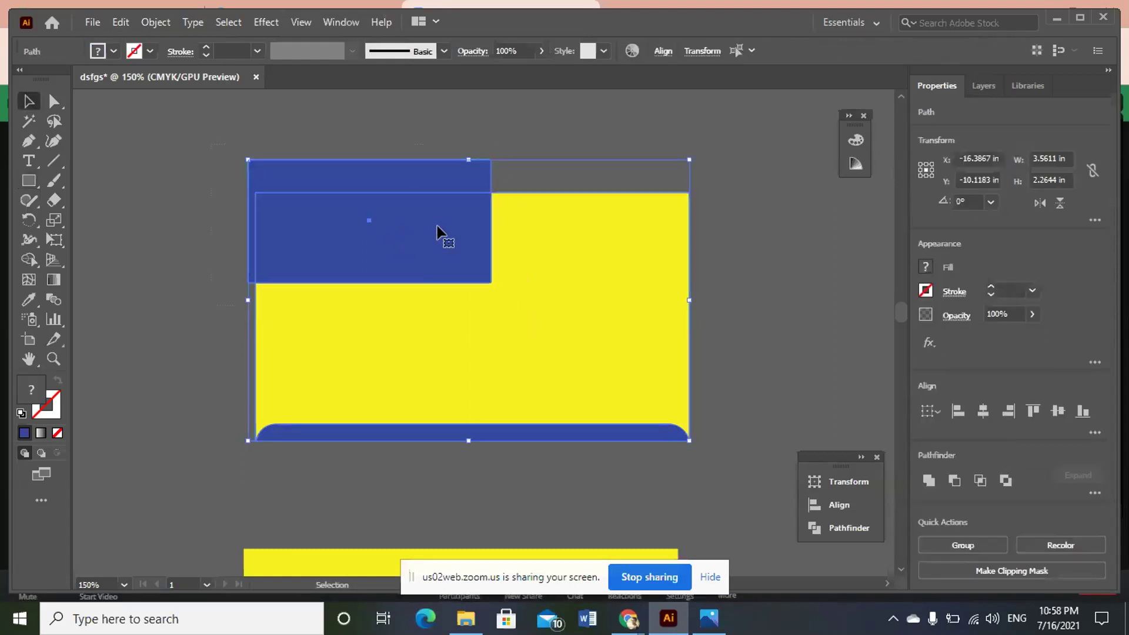
{"action": "right_click", "coordinate": [440, 222]}
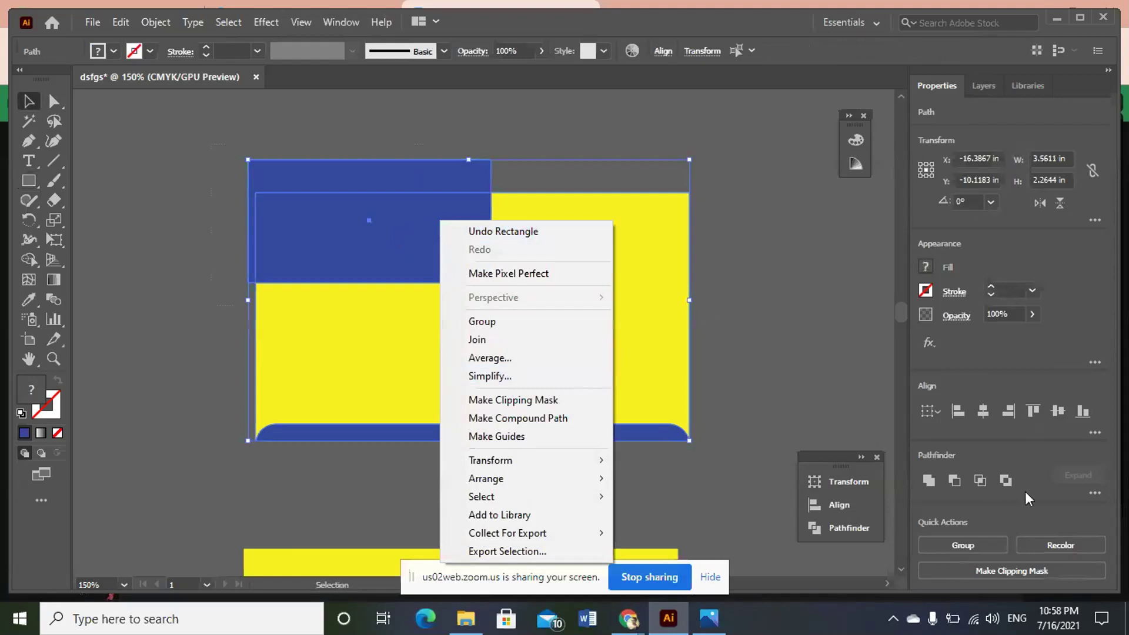
{"action": "left_click", "coordinate": [1095, 493]}
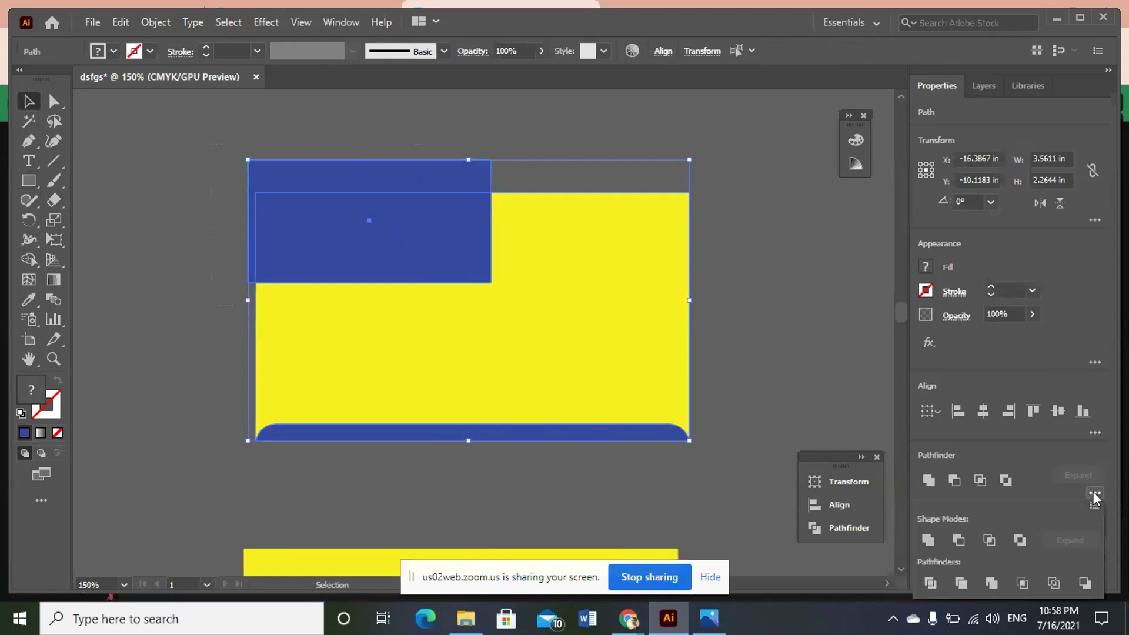
{"action": "left_click", "coordinate": [931, 583]}
{"action": "key", "text": "ctrl+shift+a"}
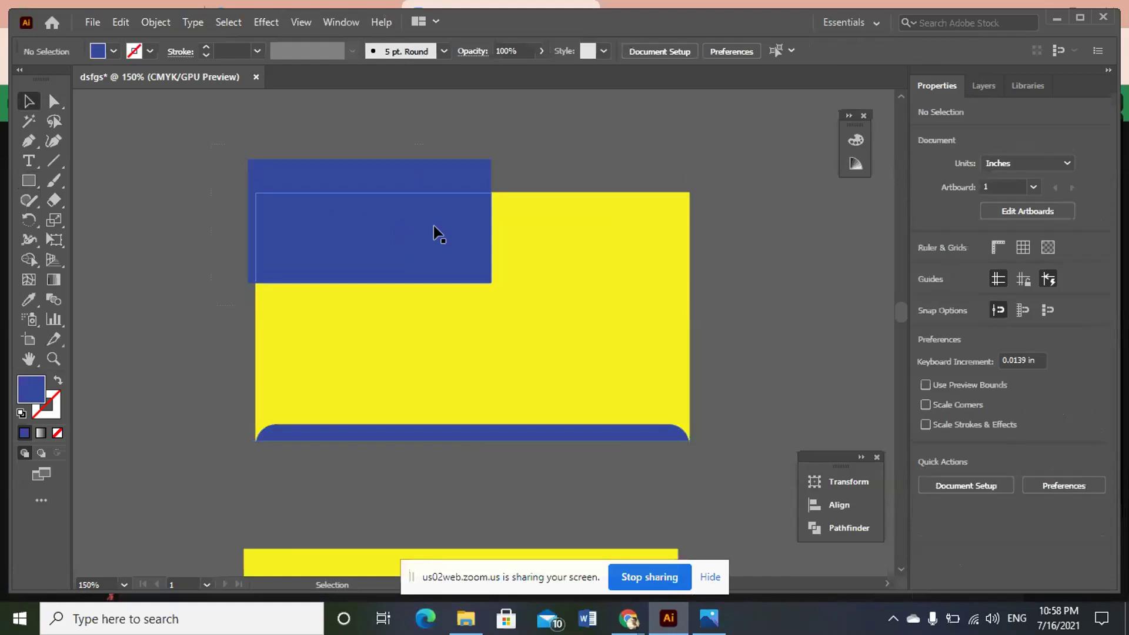
Step: Ungroup the divided card and delete the blue piece that extends beyond the yellow card's upper-left corner
{"action": "left_click_drag", "start_coordinate": [184, 146], "coordinate": [427, 306]}
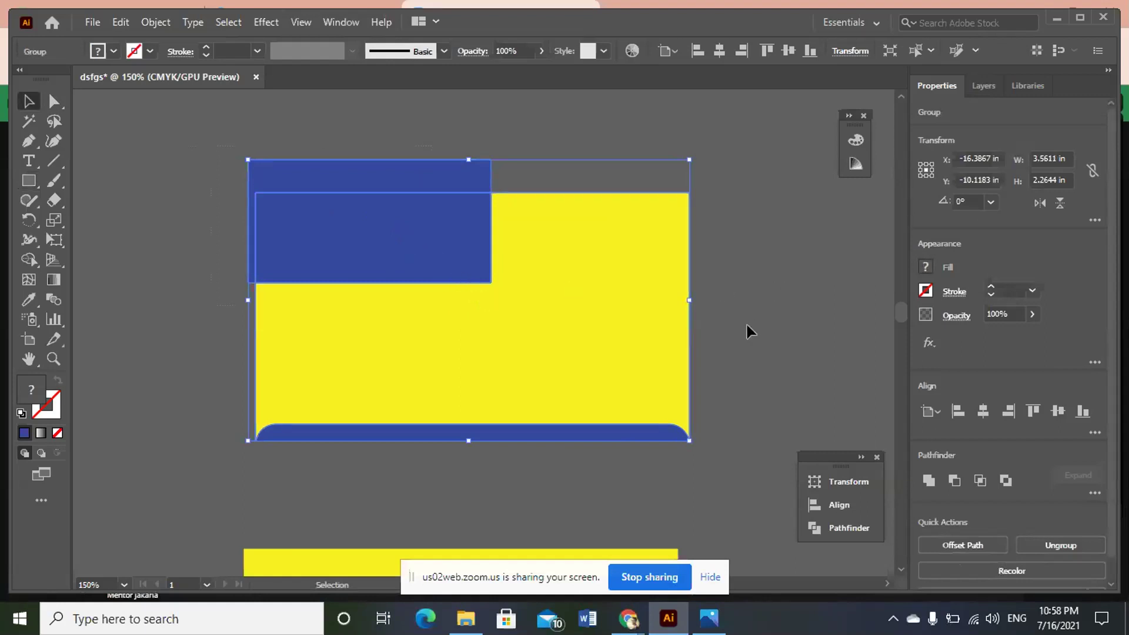
{"action": "right_click", "coordinate": [481, 251]}
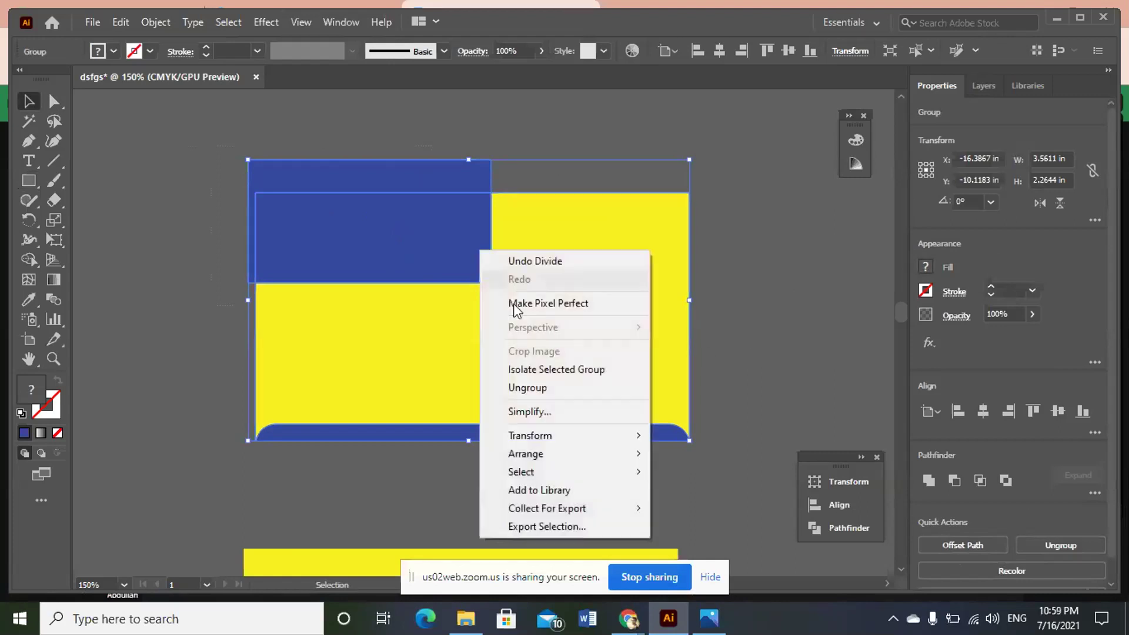
{"action": "left_click", "coordinate": [569, 391]}
{"action": "left_click", "coordinate": [759, 256]}
{"action": "left_click", "coordinate": [408, 178]}
{"action": "key", "text": "Delete"}
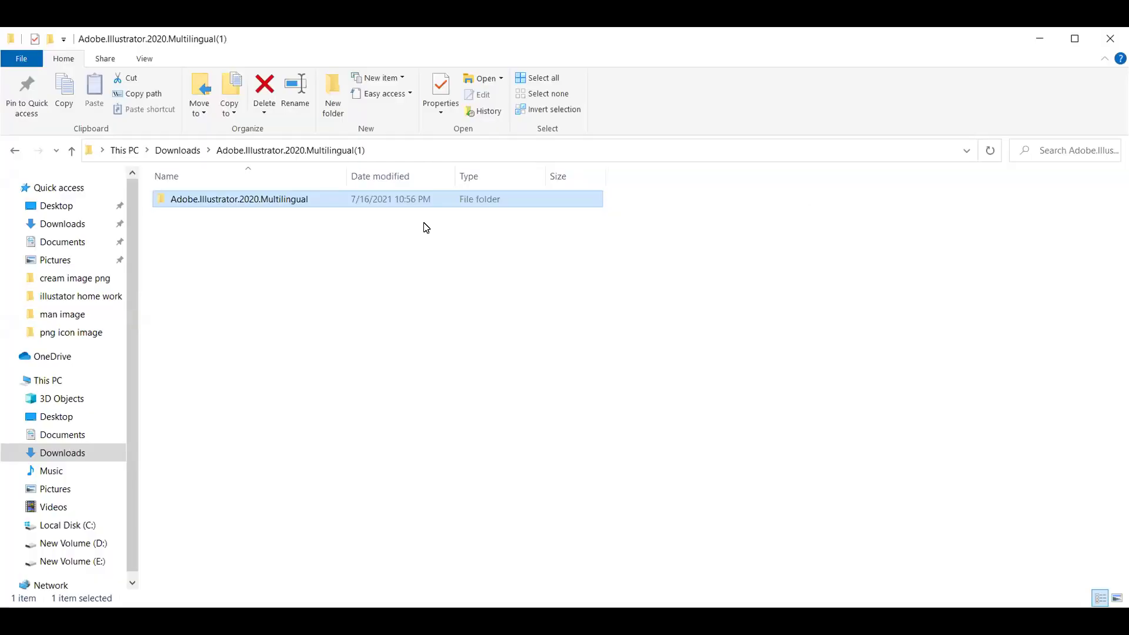
Step: In the extracted download, open the inner Adobe.Illustrator.2020.Multilingual folder and launch the autoplay application
{"action": "double_click", "coordinate": [469, 201]}
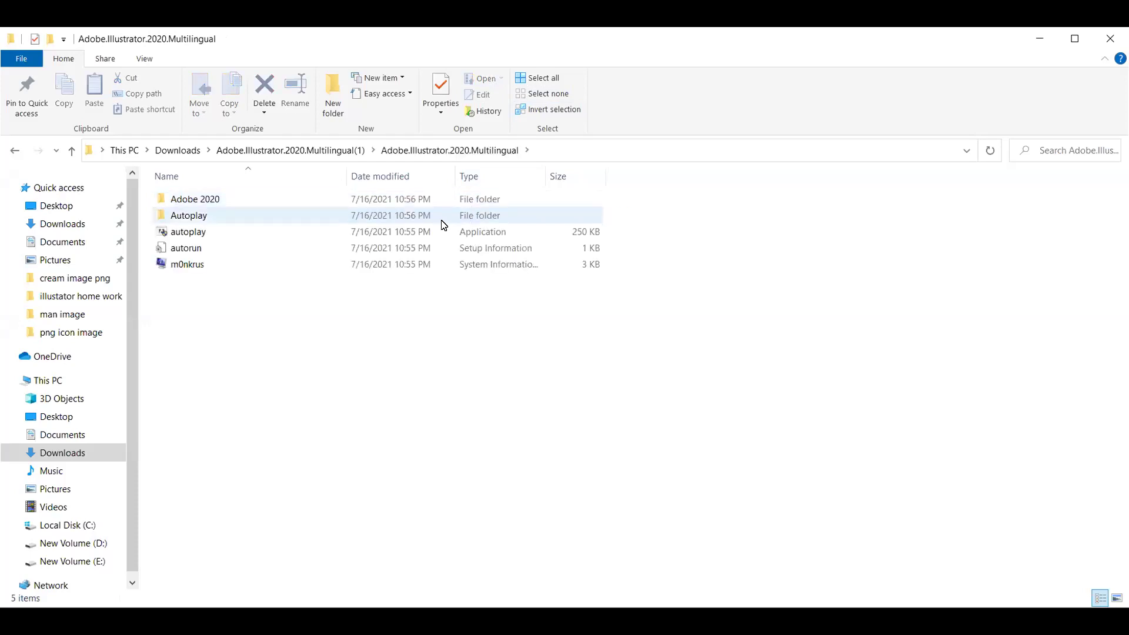
{"action": "double_click", "coordinate": [399, 240]}
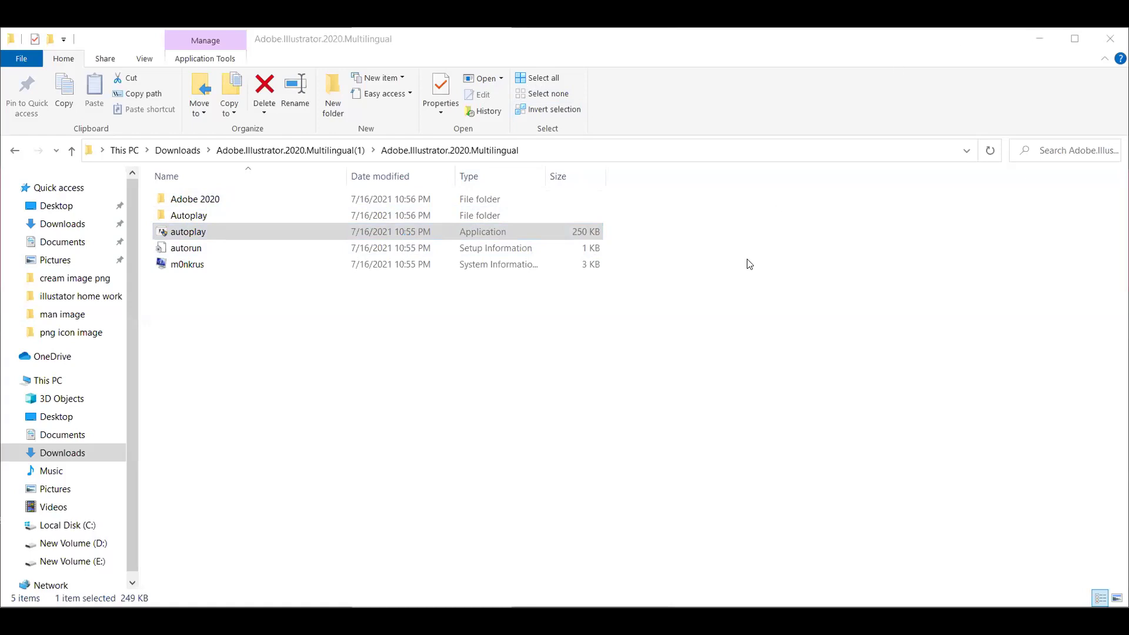
{"action": "left_click", "coordinate": [596, 555]}
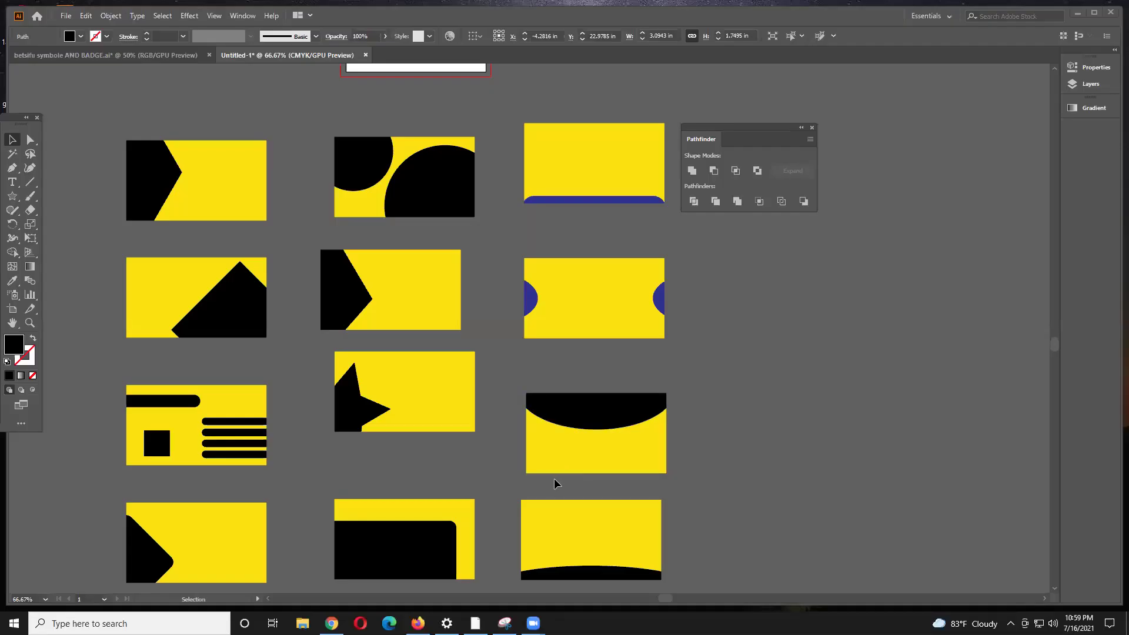
Step: Look over the yellow card exercises in the Untitled-1 Illustrator document and delete the lower rows of cards
{"action": "scroll", "coordinate": [562, 479], "scroll_direction": "up", "scroll_amount": 1}
{"action": "scroll", "coordinate": [558, 387], "scroll_direction": "up", "scroll_amount": 1}
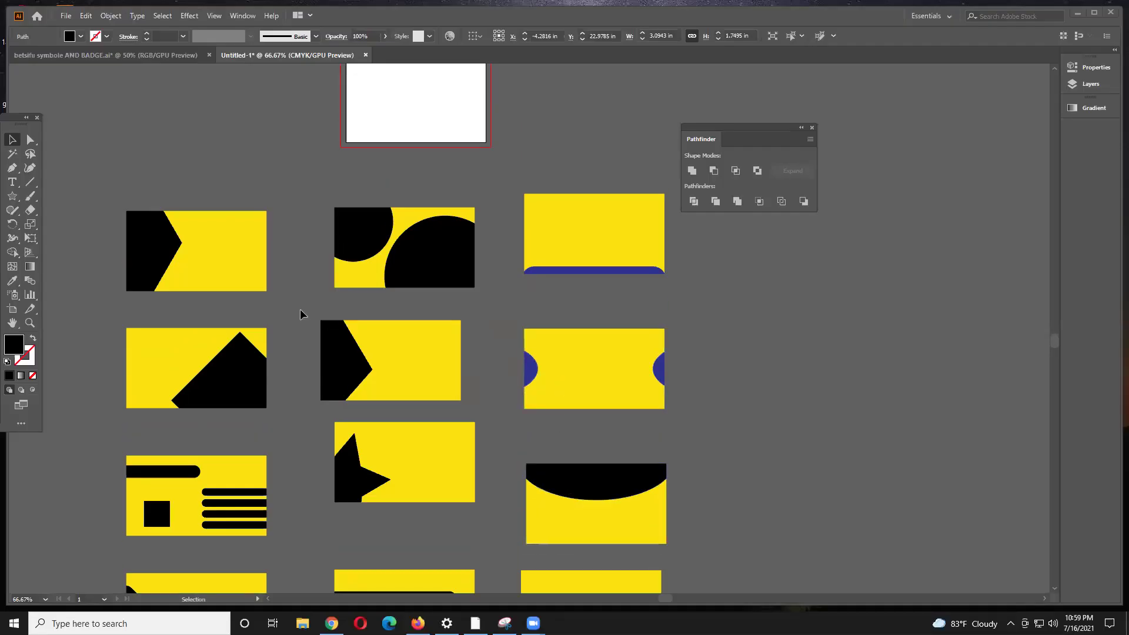
{"action": "scroll", "coordinate": [294, 315], "scroll_direction": "down", "scroll_amount": 2}
{"action": "scroll", "coordinate": [294, 317], "scroll_direction": "down", "scroll_amount": 1}
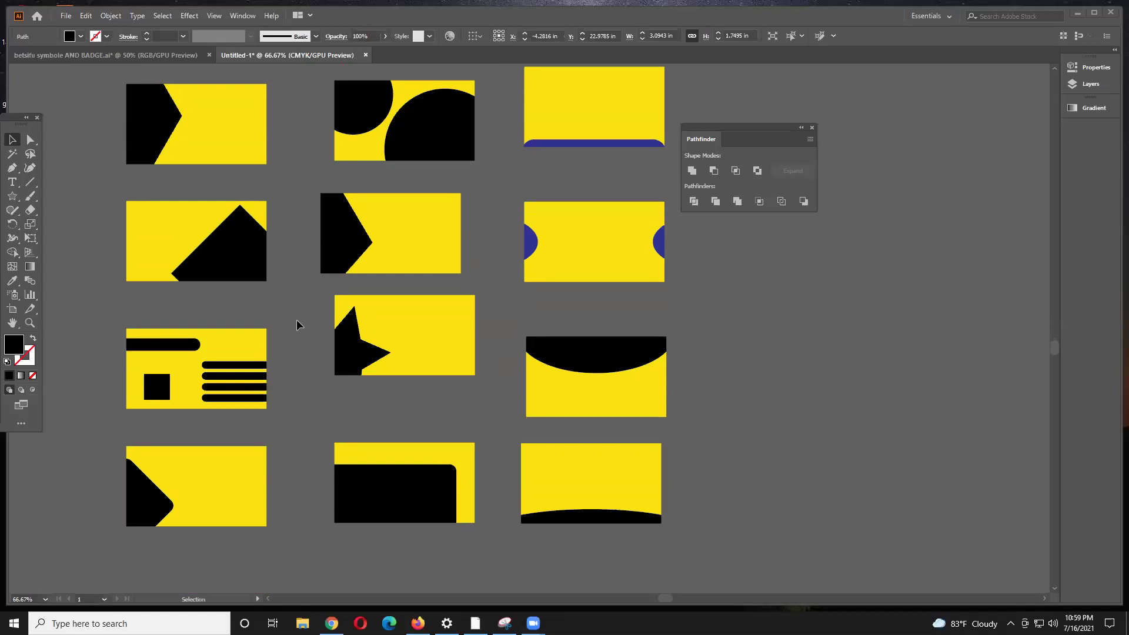
{"action": "scroll", "coordinate": [303, 353], "scroll_direction": "up", "scroll_amount": 1}
{"action": "scroll", "coordinate": [303, 353], "scroll_direction": "up", "scroll_amount": 1}
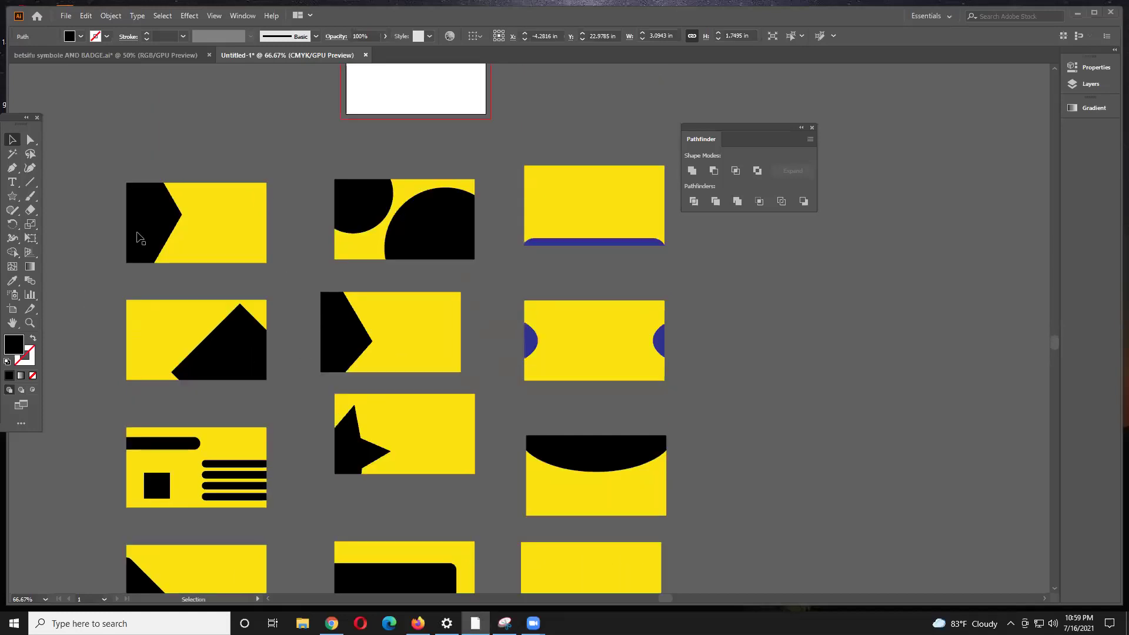
{"action": "left_click_drag", "start_coordinate": [95, 157], "coordinate": [660, 522]}
{"action": "scroll", "coordinate": [668, 428], "scroll_direction": "down", "scroll_amount": 3}
{"action": "scroll", "coordinate": [655, 516], "scroll_direction": "down", "scroll_amount": 3}
{"action": "key", "text": "Delete"}
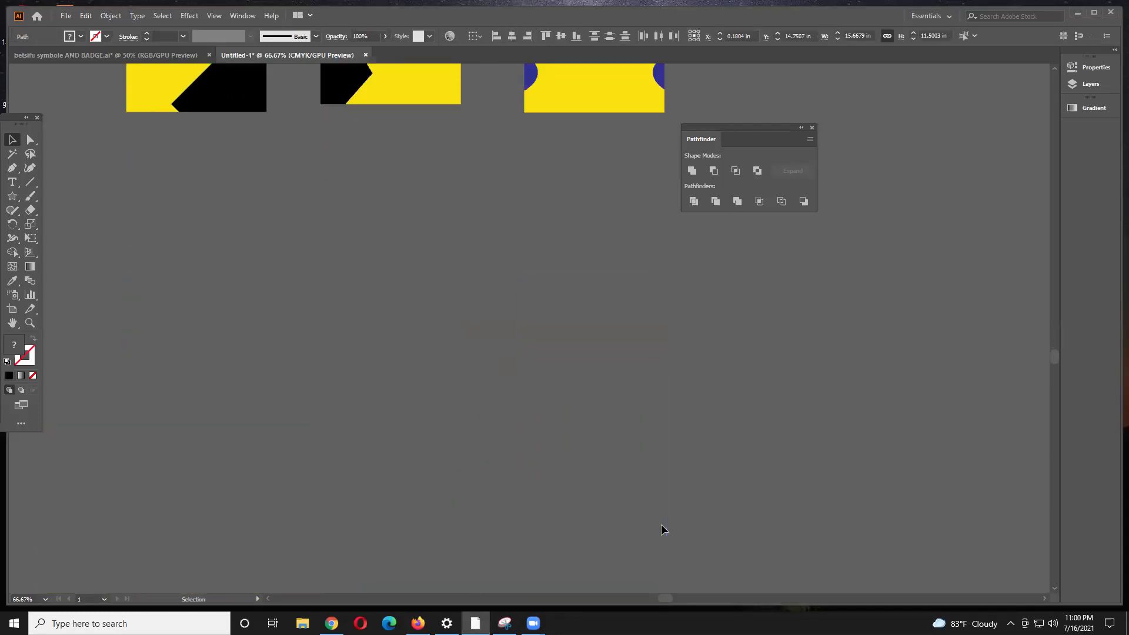
Step: Delete the remaining yellow card exercises below the artboard
{"action": "scroll", "coordinate": [529, 359], "scroll_direction": "up", "scroll_amount": 4}
{"action": "scroll", "coordinate": [535, 350], "scroll_direction": "up", "scroll_amount": 2}
{"action": "left_click_drag", "start_coordinate": [776, 423], "coordinate": [124, 146]}
{"action": "key", "text": "Delete"}
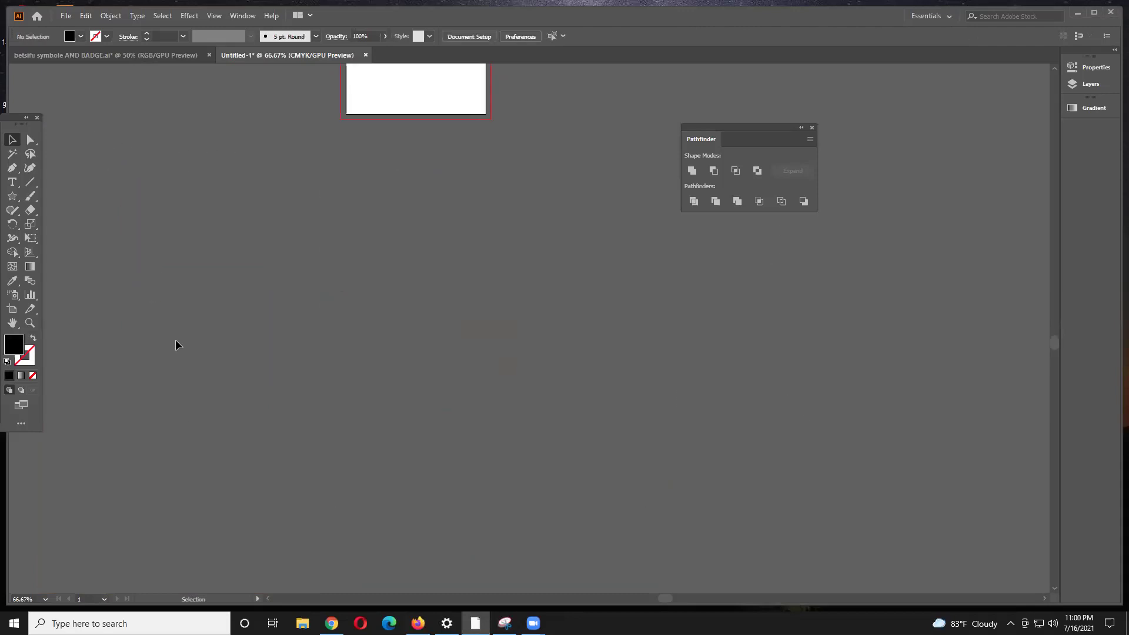
Step: Draw a 3.5 by 2 in rectangle covering the whole artboard
{"action": "scroll", "coordinate": [317, 300], "scroll_direction": "up", "scroll_amount": 3}
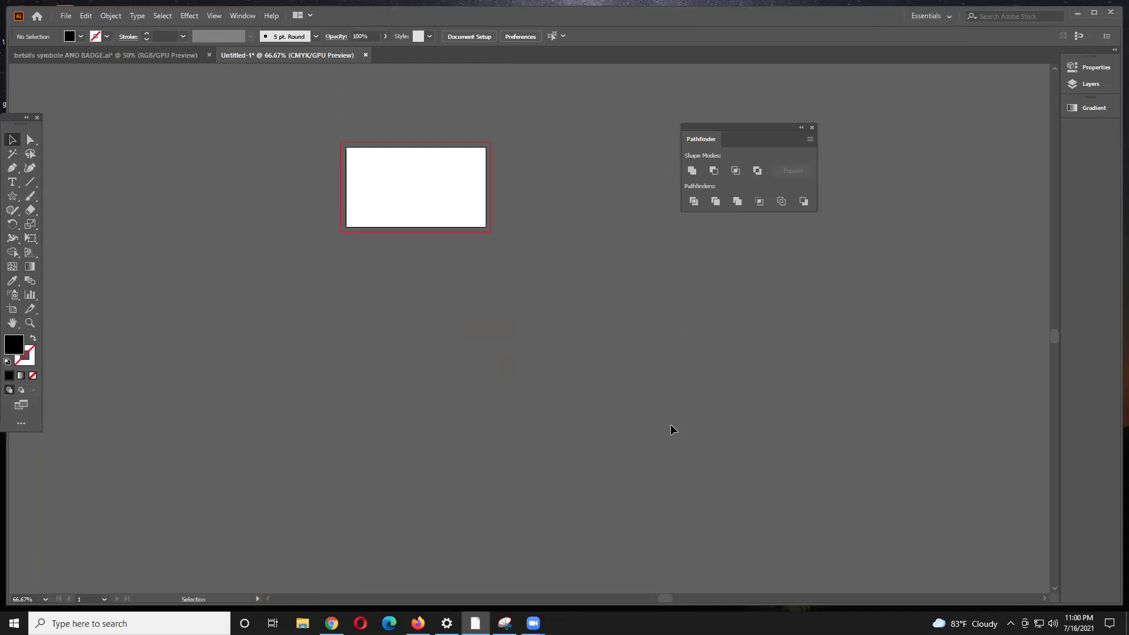
{"action": "key", "text": "ctrl+equal"}
{"action": "key", "text": "ctrl+equal"}
{"action": "key", "text": "ctrl+equal"}
{"action": "key", "text": "ctrl+equal"}
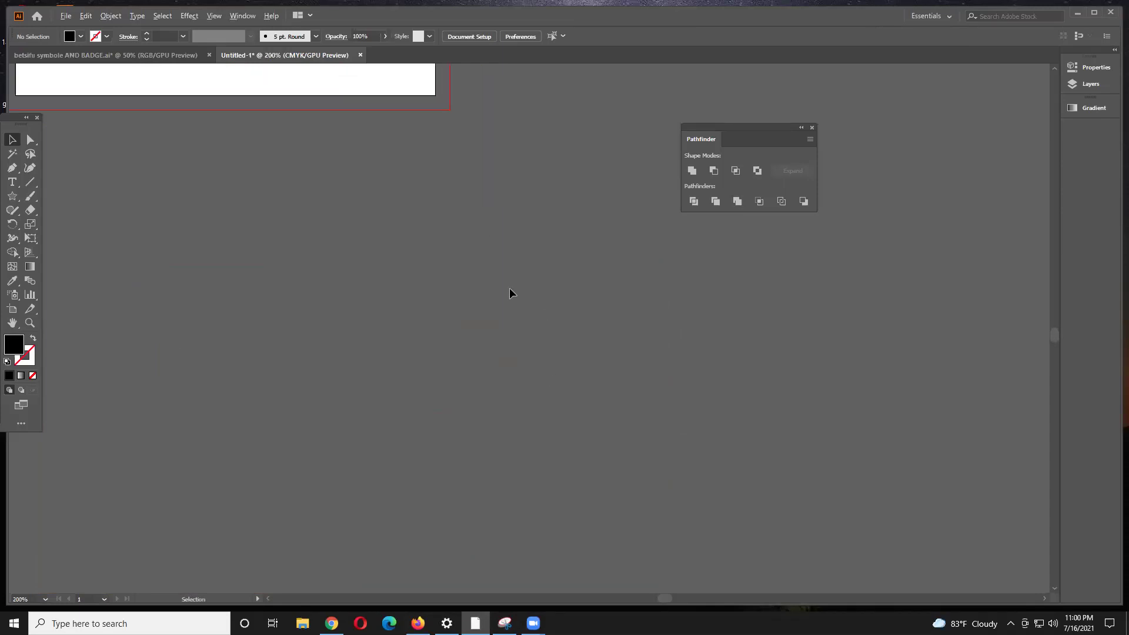
{"action": "scroll", "coordinate": [551, 318], "scroll_direction": "up", "scroll_amount": 1}
{"action": "left_click_drag", "start_coordinate": [575, 360], "coordinate": [448, 469]}
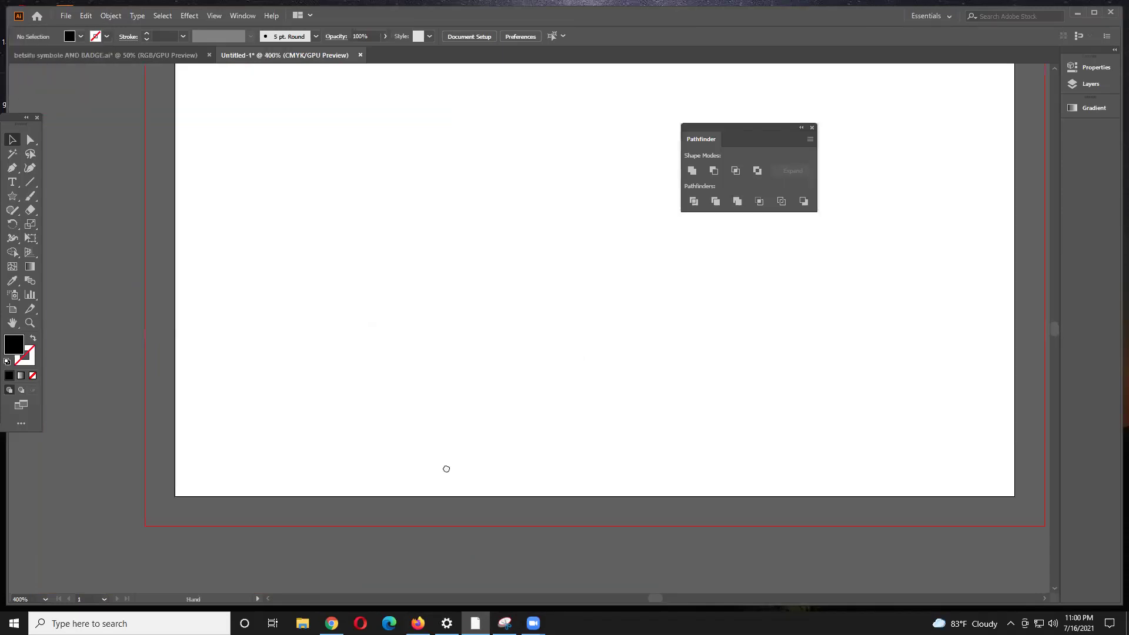
{"action": "scroll", "coordinate": [449, 469], "scroll_direction": "down", "scroll_amount": 2}
{"action": "left_click_drag", "start_coordinate": [446, 416], "coordinate": [412, 376]}
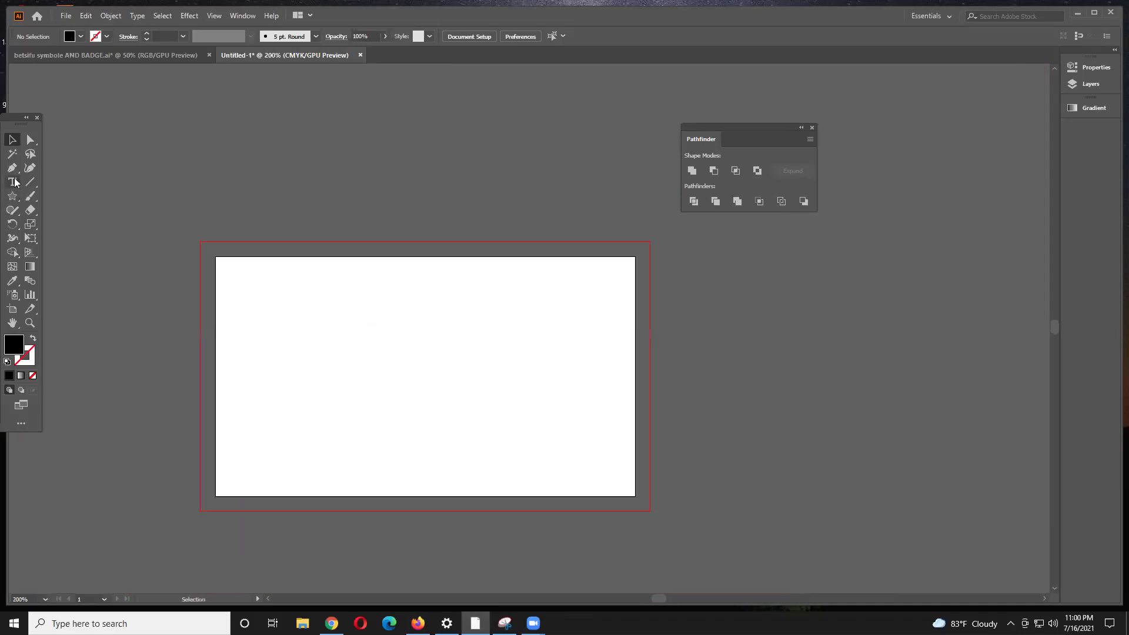
{"action": "left_click", "coordinate": [14, 197]}
{"action": "left_click_drag", "start_coordinate": [14, 198], "coordinate": [60, 198]}
{"action": "left_click", "coordinate": [217, 257]}
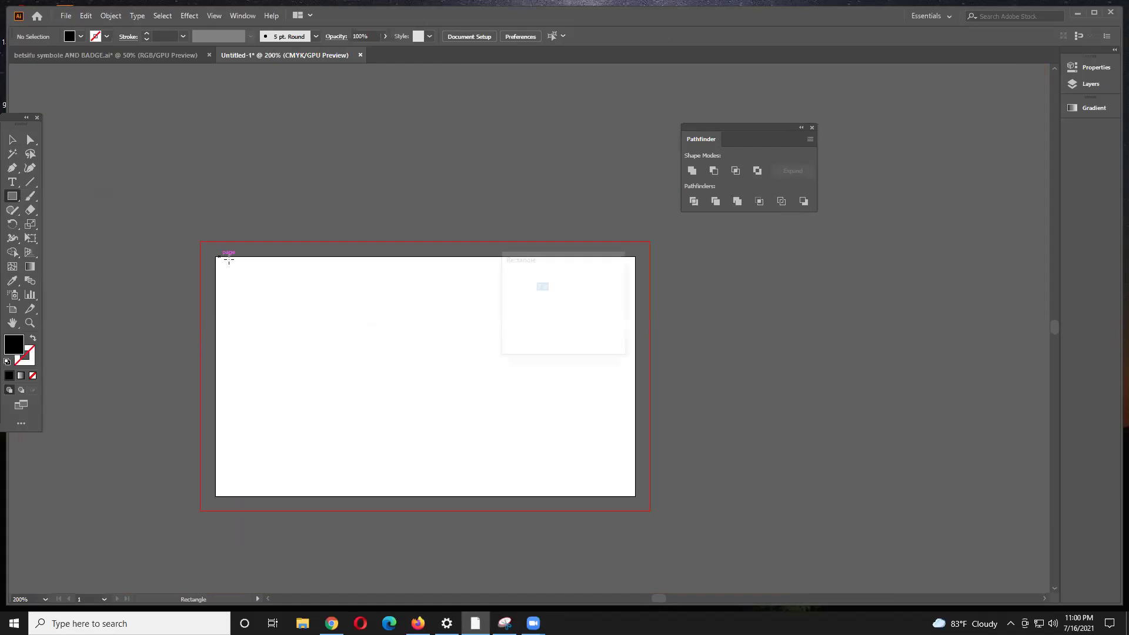
{"action": "left_click", "coordinate": [593, 332]}
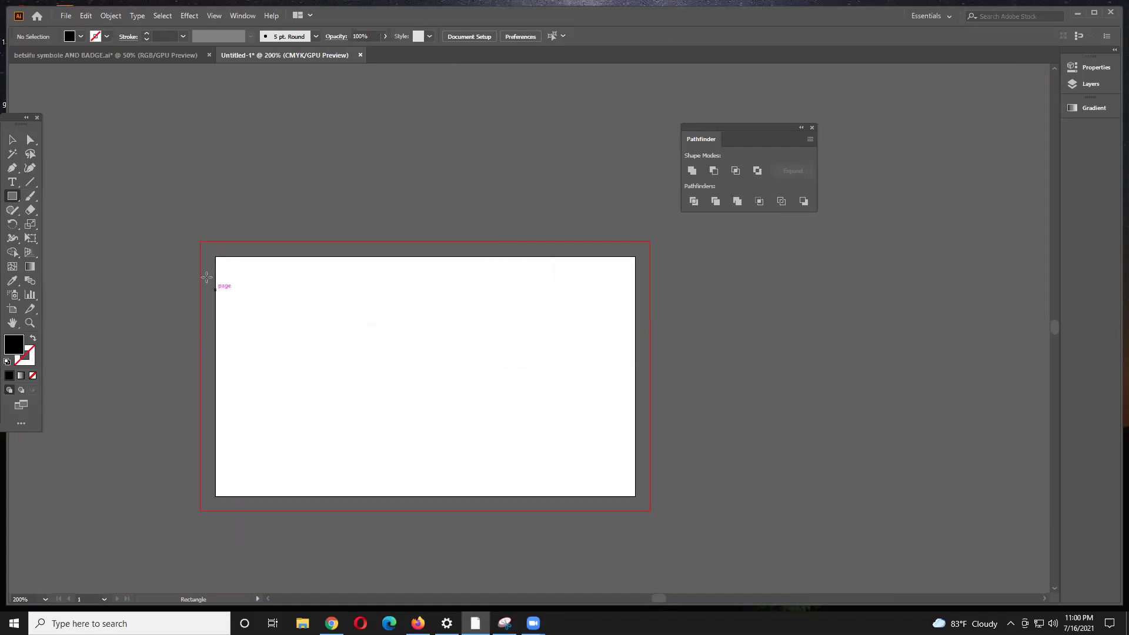
{"action": "left_click_drag", "start_coordinate": [214, 254], "coordinate": [635, 496]}
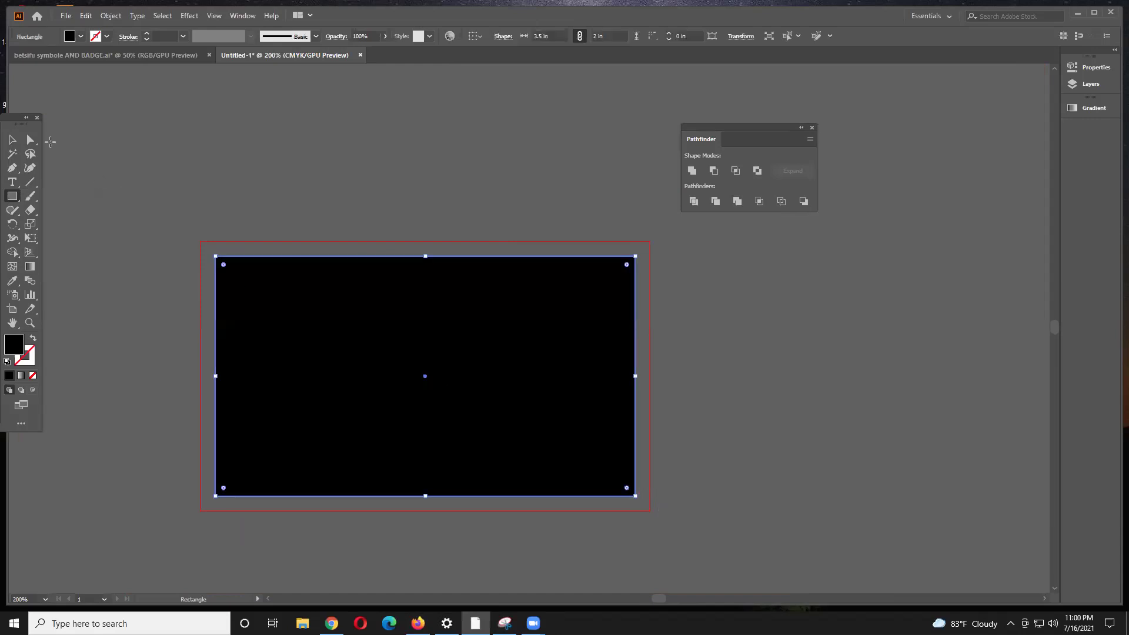
Step: Fill the artboard-sized rectangle with light orange and deselect it
{"action": "left_click", "coordinate": [81, 36]}
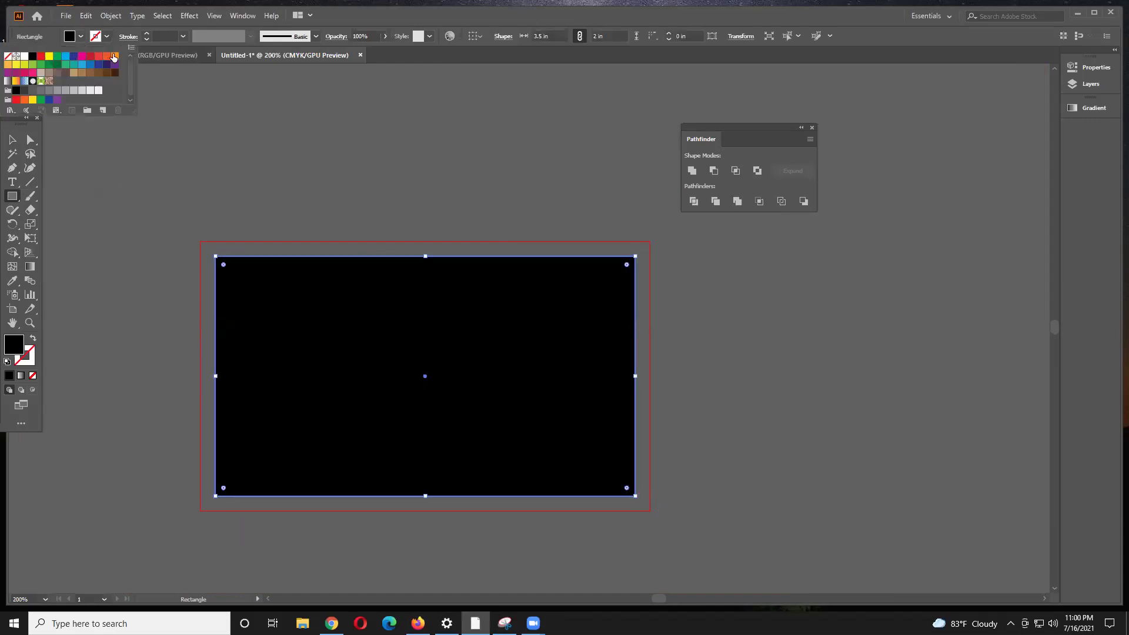
{"action": "left_click", "coordinate": [115, 56]}
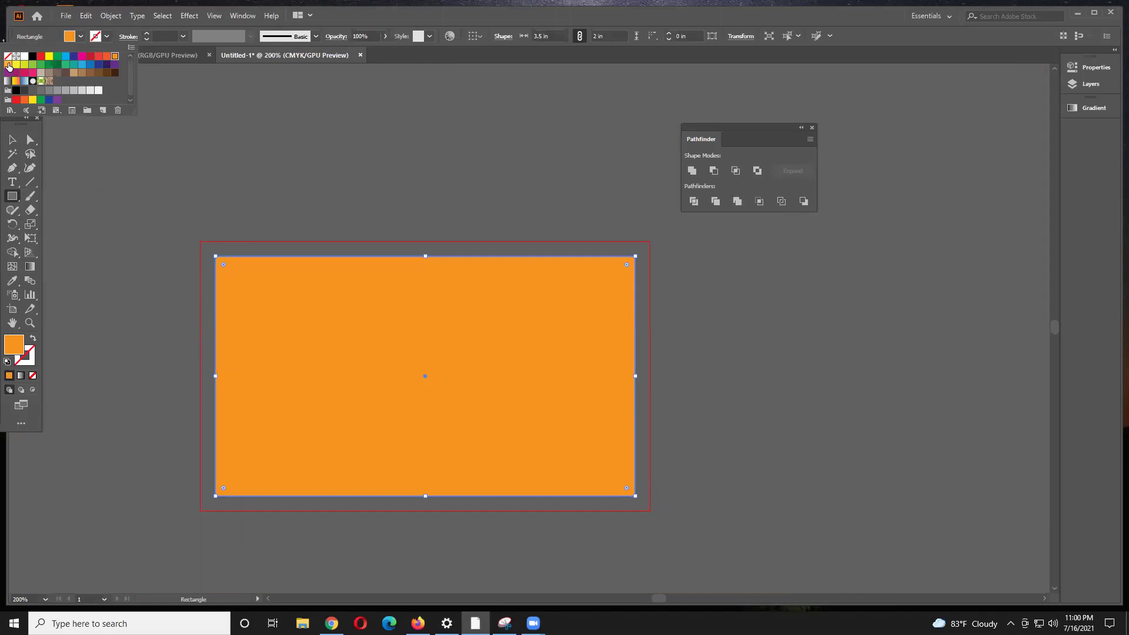
{"action": "left_click", "coordinate": [8, 64]}
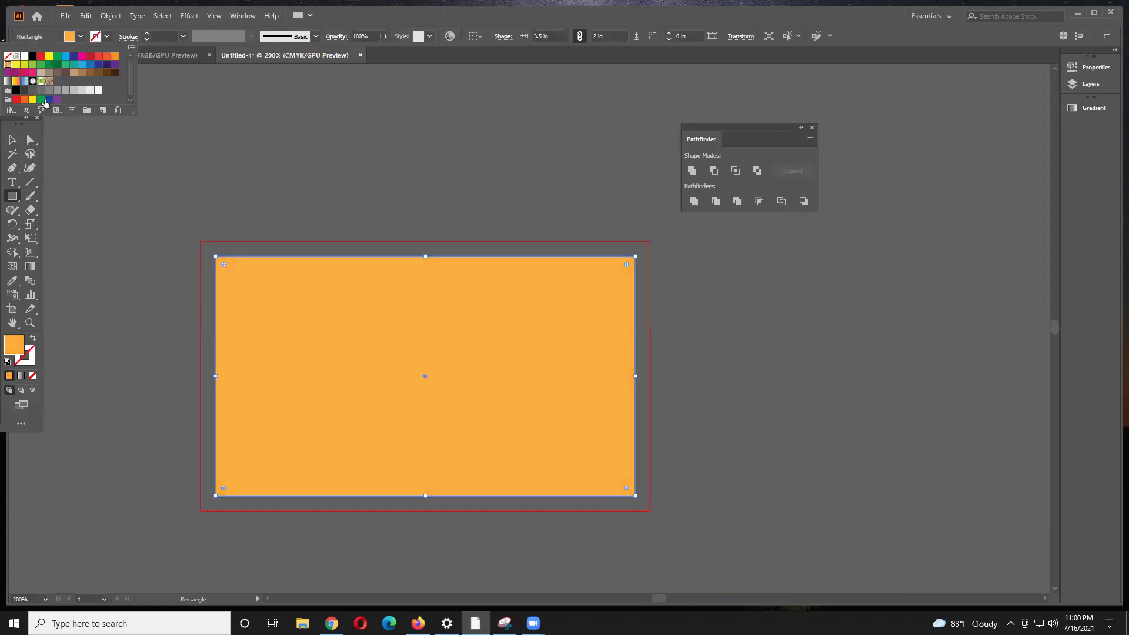
{"action": "left_click", "coordinate": [522, 3]}
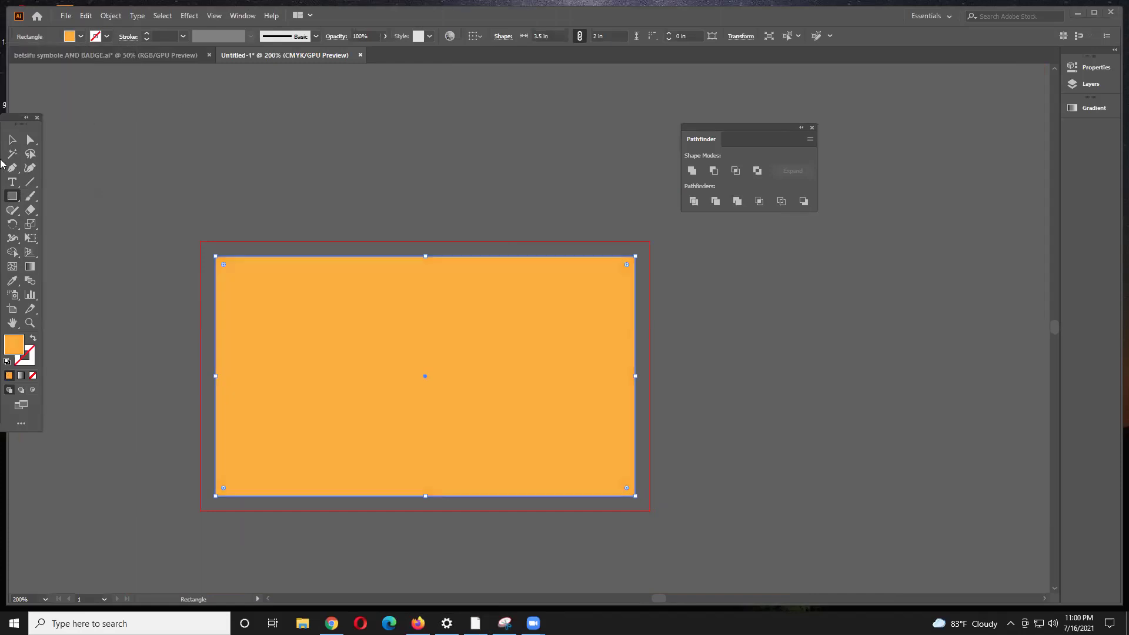
{"action": "left_click", "coordinate": [12, 140]}
{"action": "left_click", "coordinate": [333, 145]}
Step: Draw a circle about 2.73 in across that overlaps the lower-left corner of the orange card
{"action": "scroll", "coordinate": [382, 247], "scroll_direction": "left", "scroll_amount": 3}
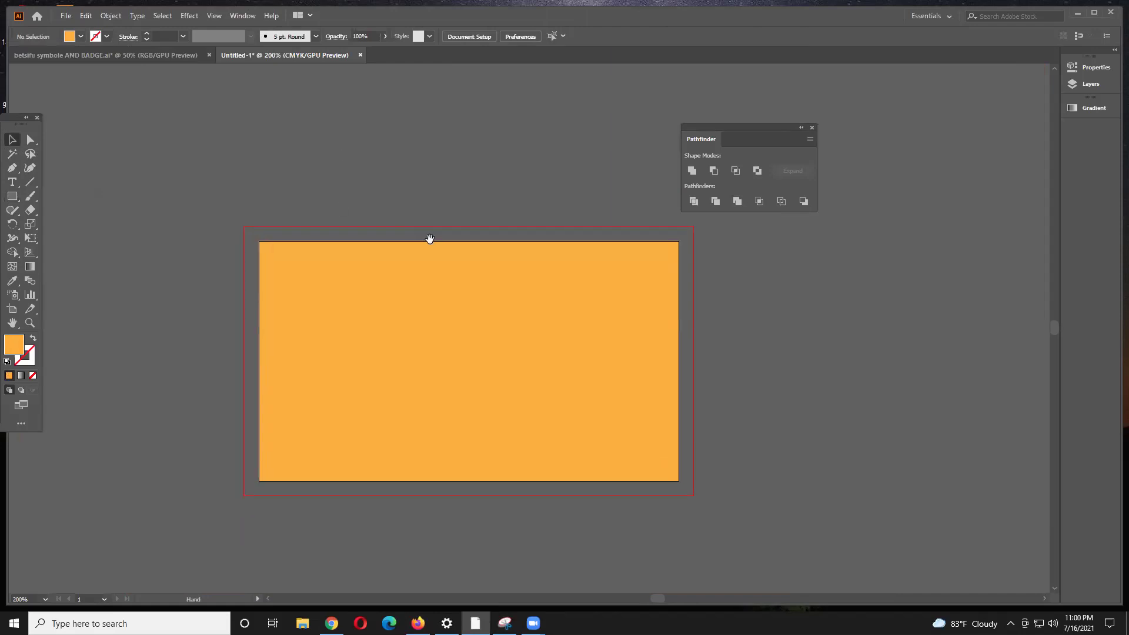
{"action": "left_click_drag", "start_coordinate": [8, 203], "coordinate": [52, 226]}
{"action": "left_click_drag", "start_coordinate": [159, 294], "coordinate": [487, 530]}
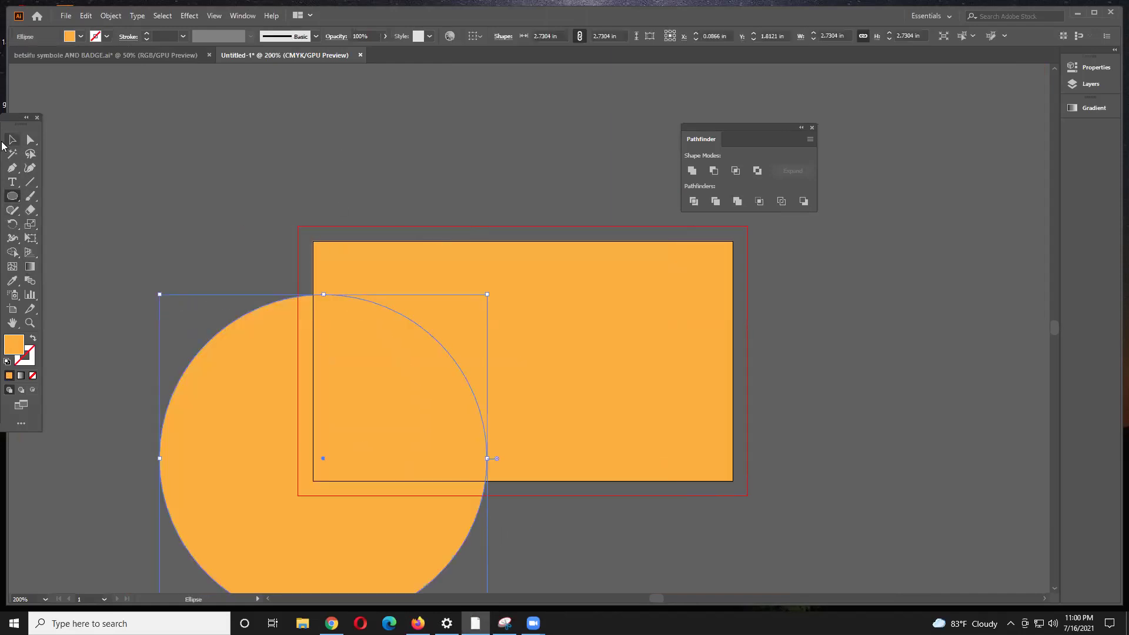
Step: Try black and several grey fills on the circle, and settle on a cyan fill
{"action": "left_click", "coordinate": [88, 35]}
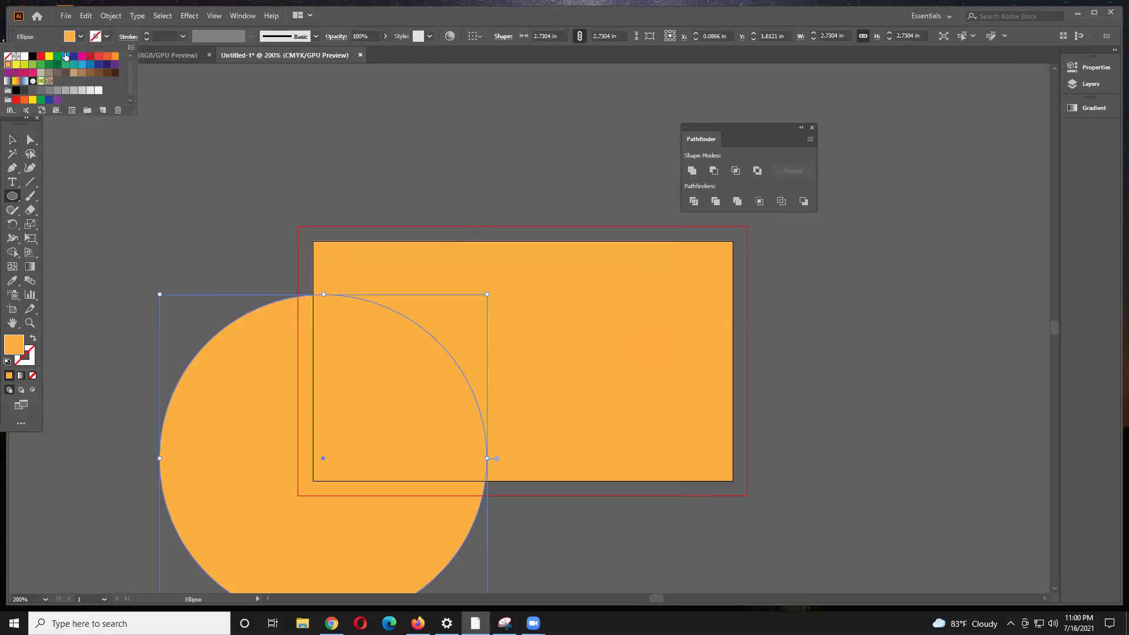
{"action": "left_click", "coordinate": [33, 57]}
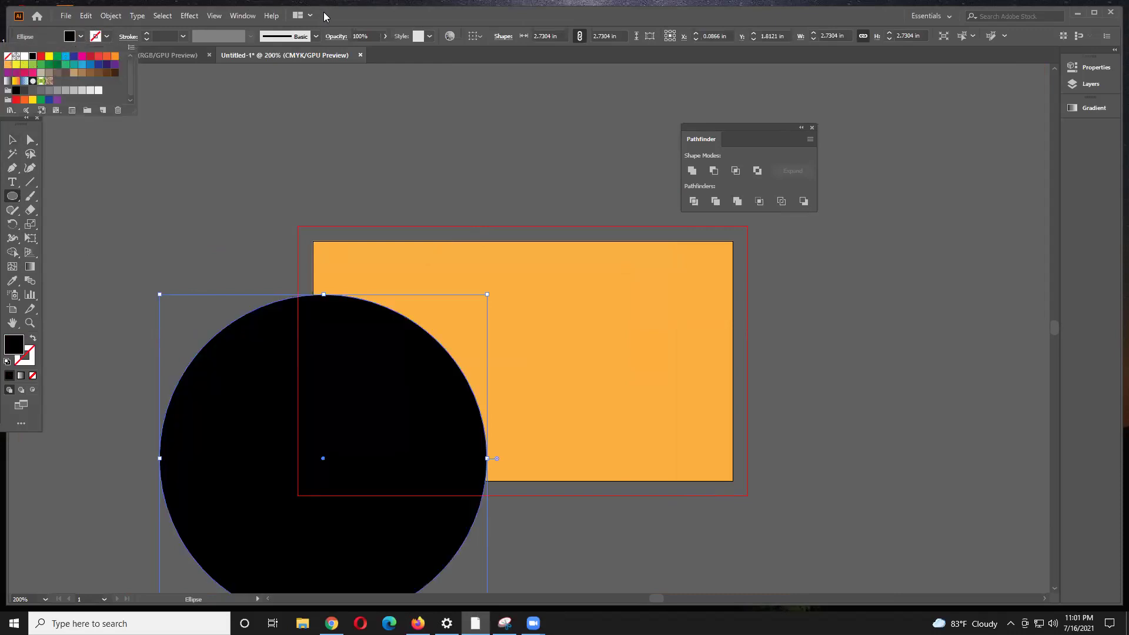
{"action": "left_click", "coordinate": [81, 37]}
{"action": "left_click", "coordinate": [32, 90]}
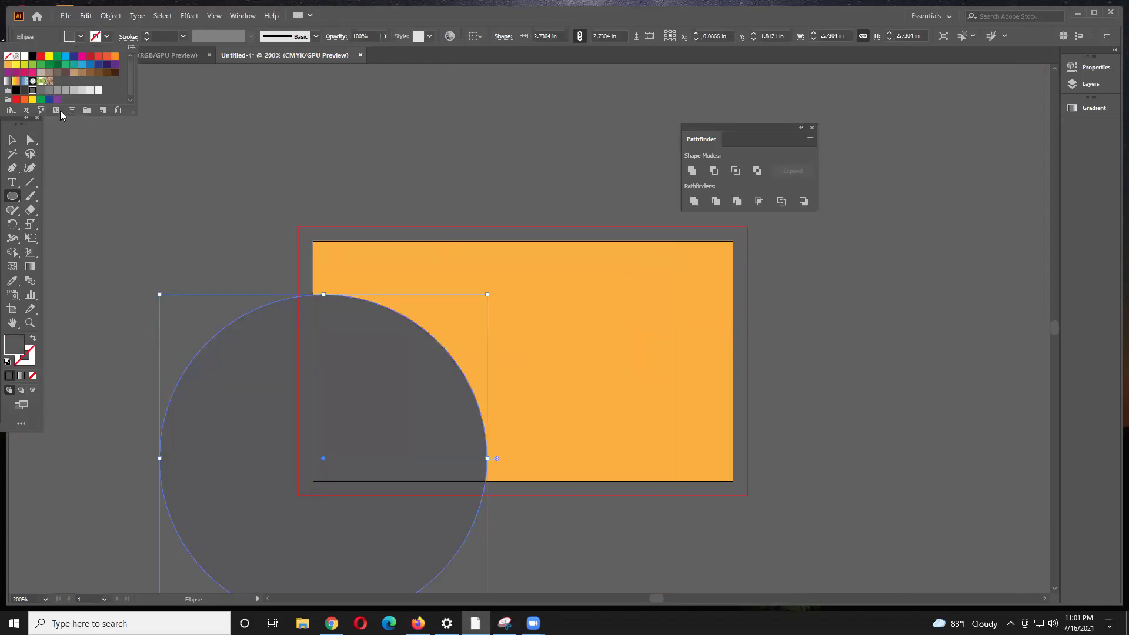
{"action": "left_click", "coordinate": [70, 91]}
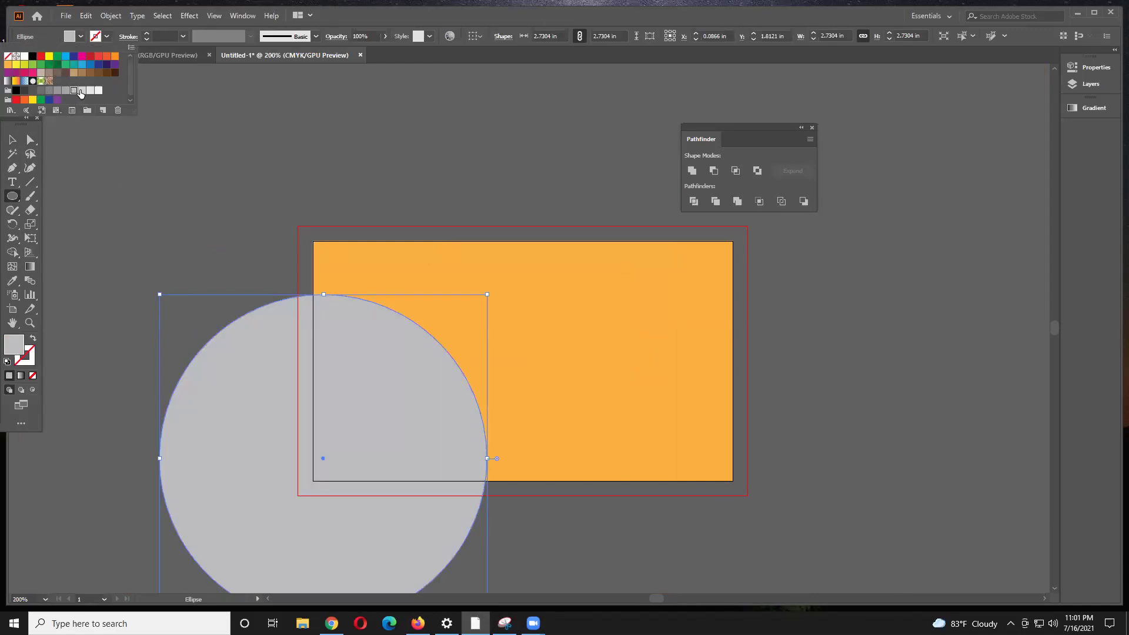
{"action": "left_click", "coordinate": [82, 90]}
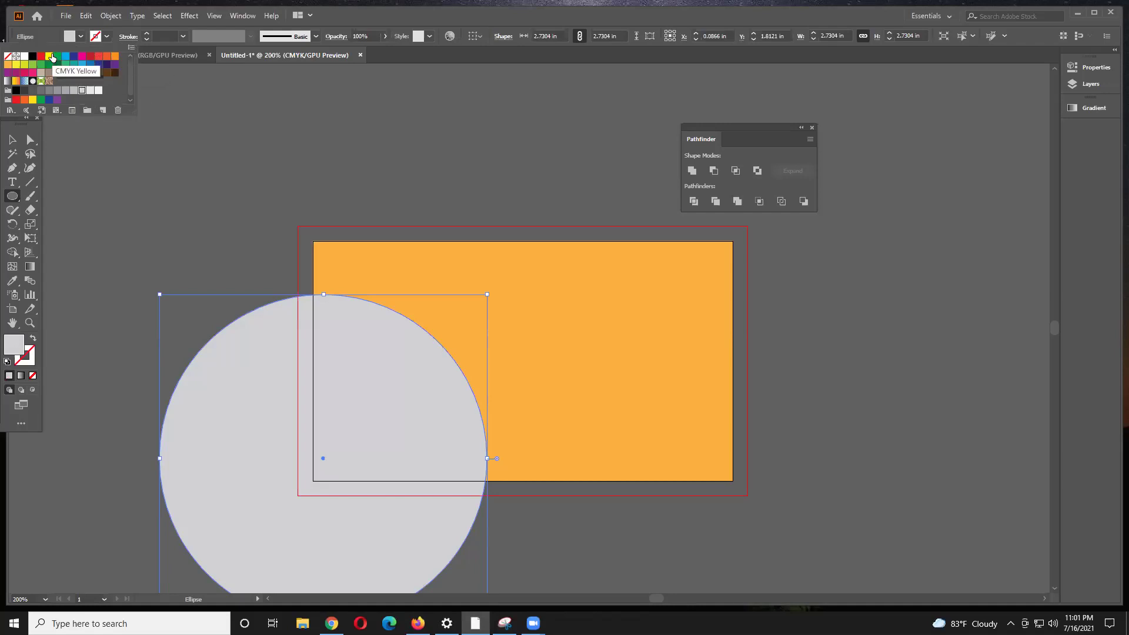
{"action": "left_click", "coordinate": [65, 56]}
{"action": "left_click", "coordinate": [340, 2]}
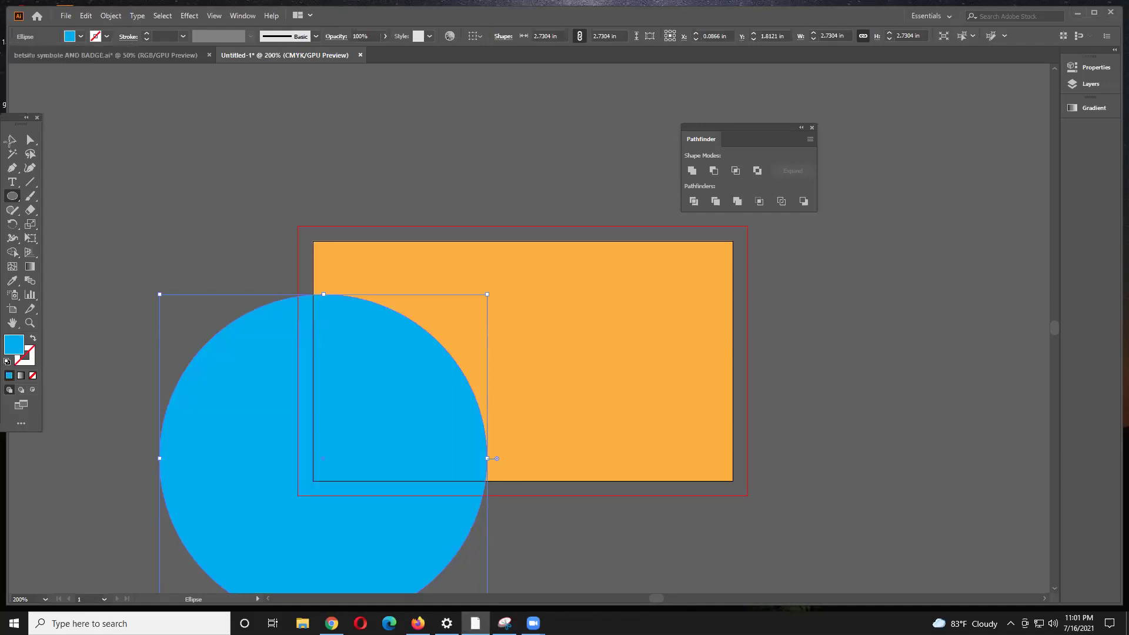
Step: Move the cyan circle straight up until its top sits just above the card's upper edge, and deselect it
{"action": "left_click", "coordinate": [12, 140]}
{"action": "left_click_drag", "start_coordinate": [264, 355], "coordinate": [280, 336]}
{"action": "left_click", "coordinate": [591, 521]}
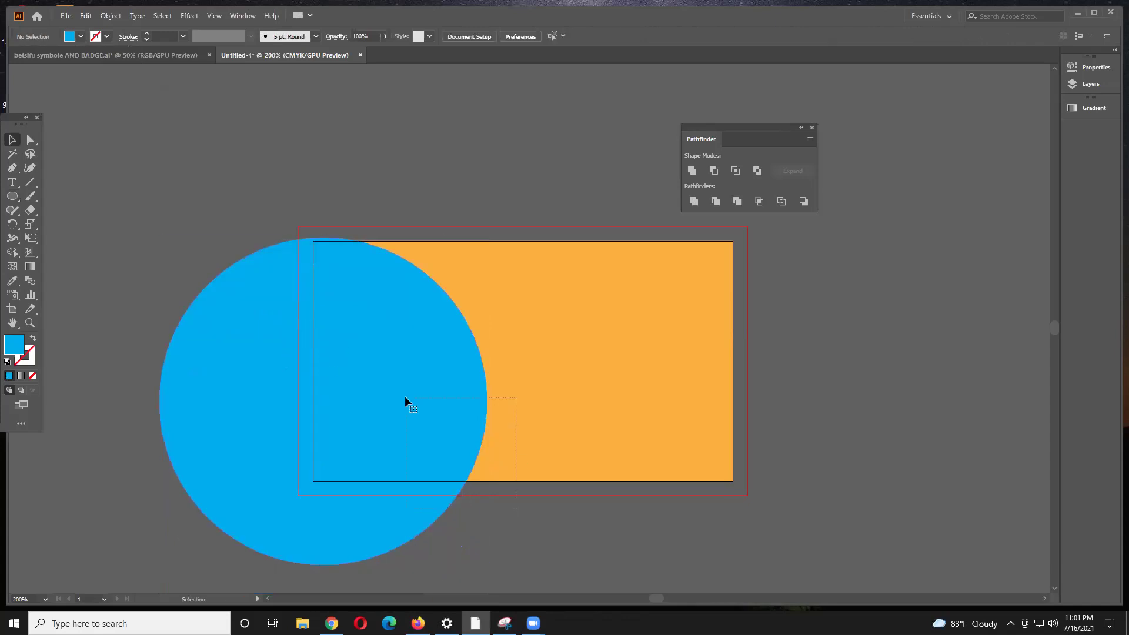
Step: Trim away the circle part outside the card by dividing both shapes with Pathfinder, ungrouping the result and deleting the outer piece
{"action": "key", "text": "ctrl+a"}
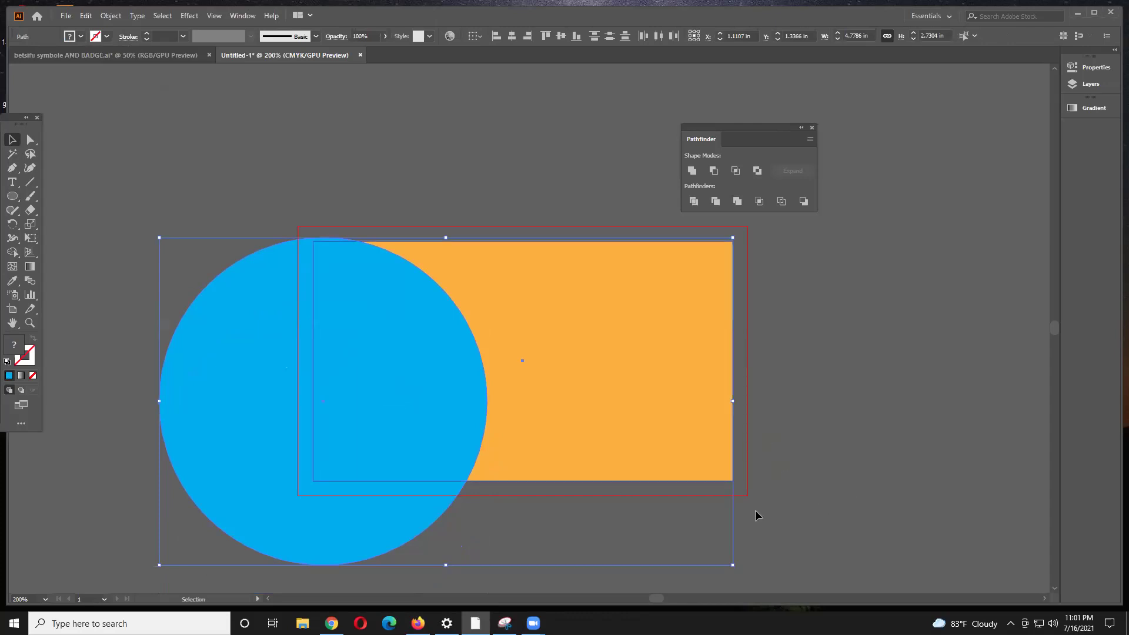
{"action": "left_click", "coordinate": [691, 203]}
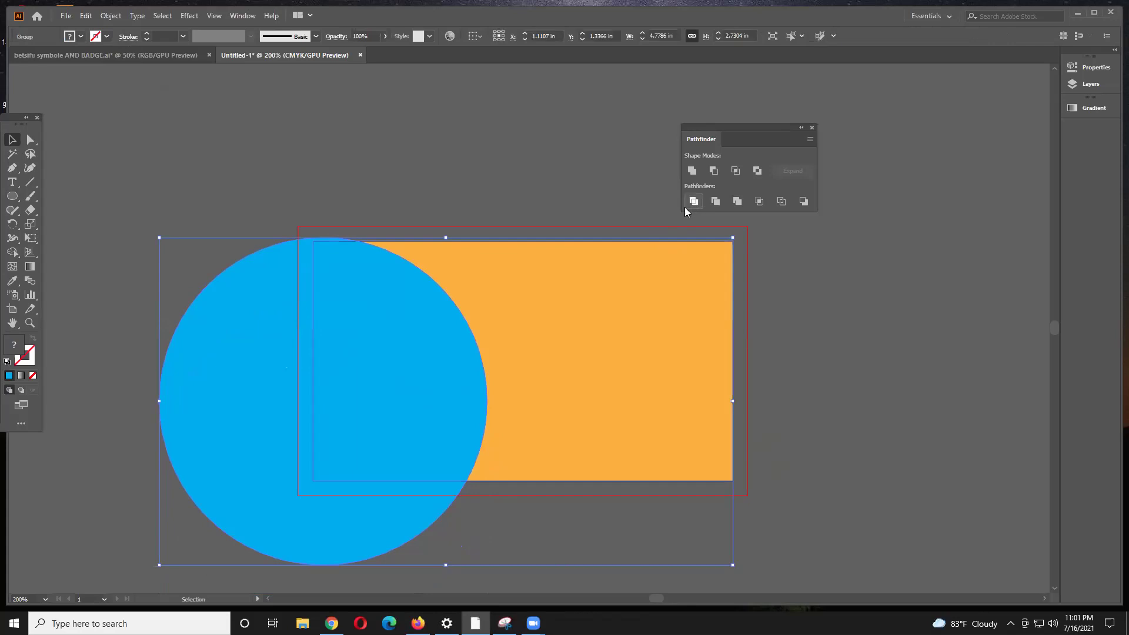
{"action": "right_click", "coordinate": [416, 350]}
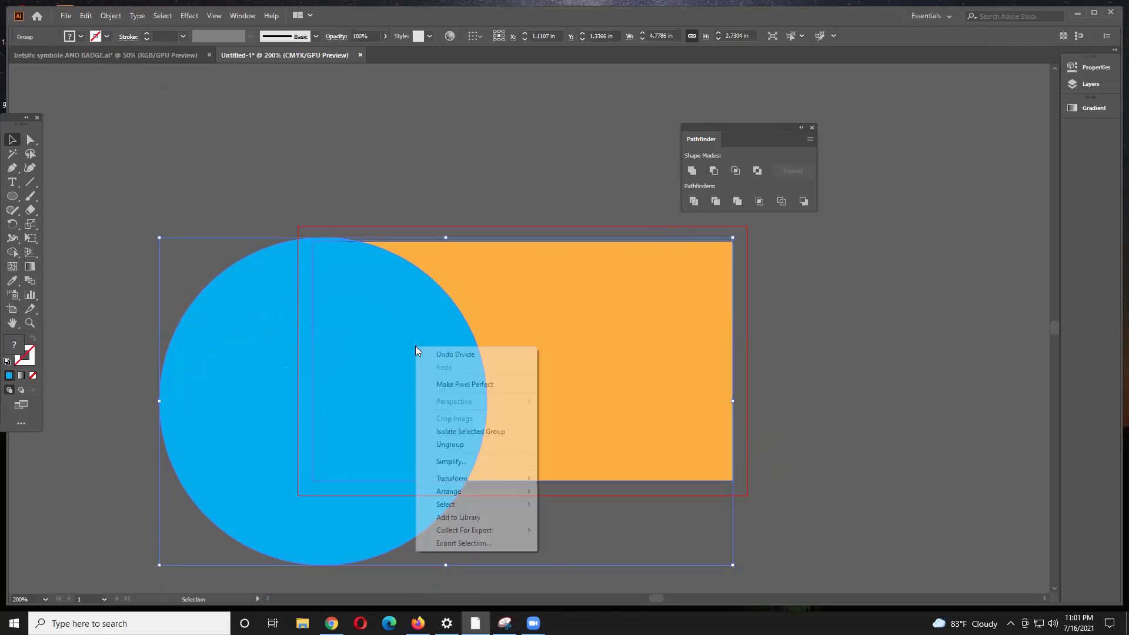
{"action": "left_click", "coordinate": [459, 445]}
{"action": "left_click", "coordinate": [492, 213]}
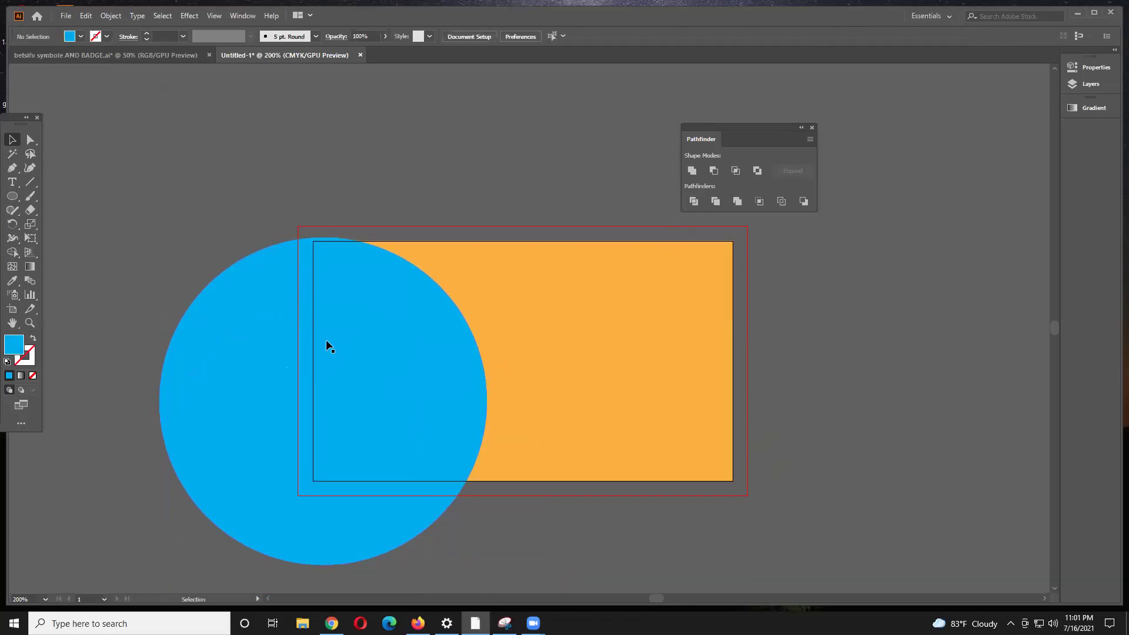
{"action": "left_click", "coordinate": [236, 351]}
{"action": "key", "text": "Delete"}
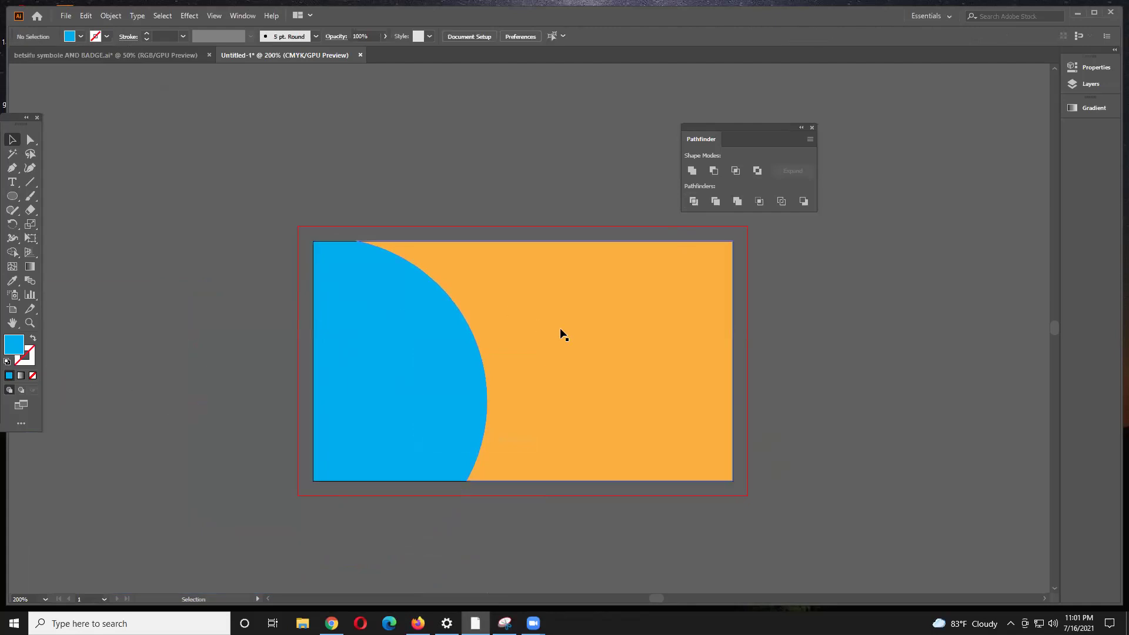
Step: Move the cyan and orange pieces apart to demonstrate the cut, undo the moves, and repeat the demonstration once more
{"action": "left_click_drag", "start_coordinate": [344, 377], "coordinate": [218, 425]}
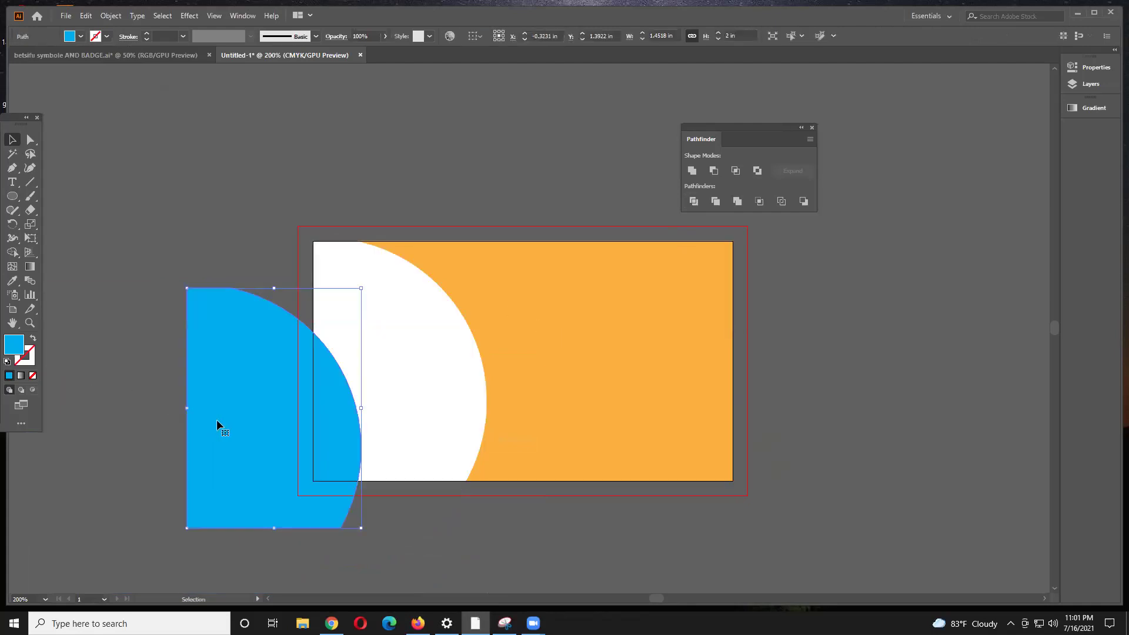
{"action": "left_click_drag", "start_coordinate": [733, 317], "coordinate": [980, 295]}
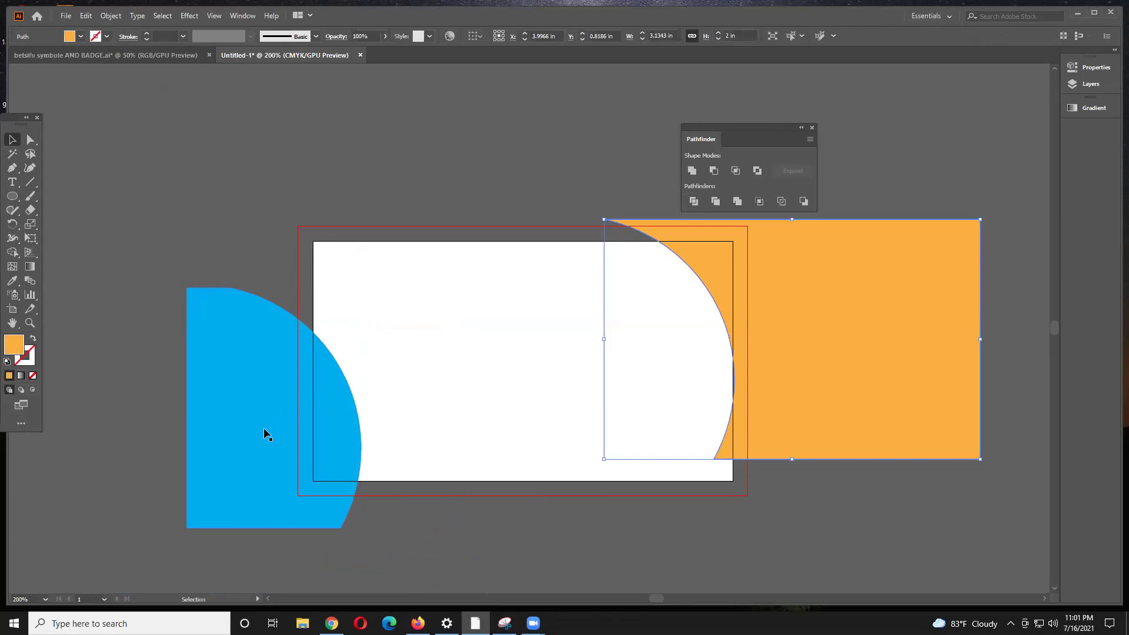
{"action": "key", "text": "ctrl+z"}
{"action": "key", "text": "ctrl+z"}
{"action": "left_click", "coordinate": [247, 432]}
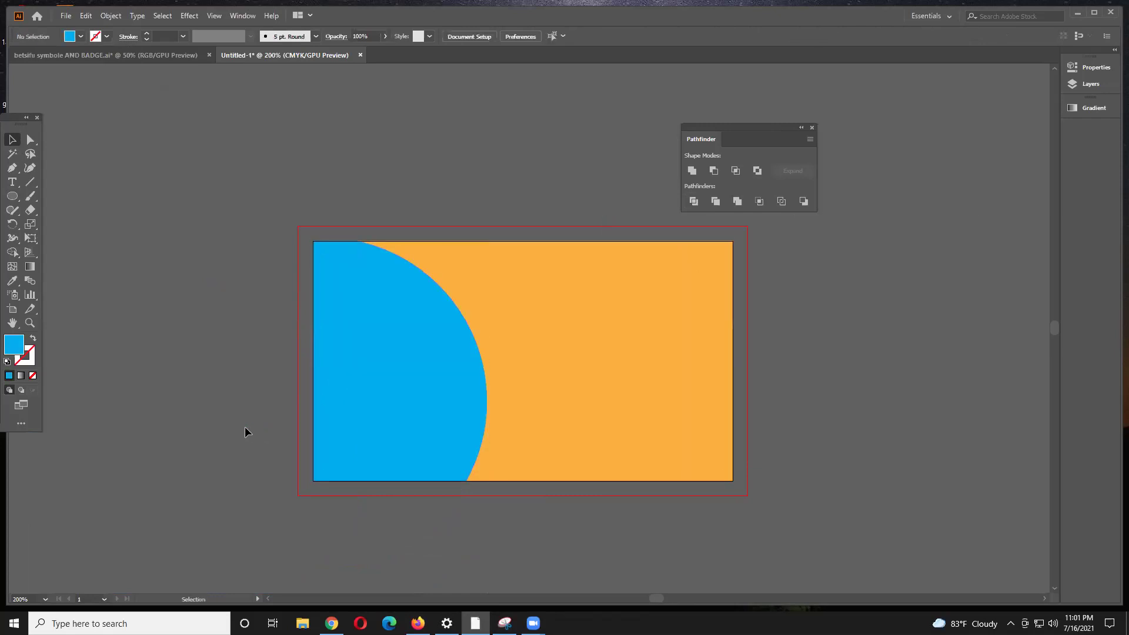
{"action": "left_click_drag", "start_coordinate": [330, 396], "coordinate": [136, 463]}
{"action": "left_click_drag", "start_coordinate": [463, 328], "coordinate": [587, 165]}
{"action": "key", "text": "a"}
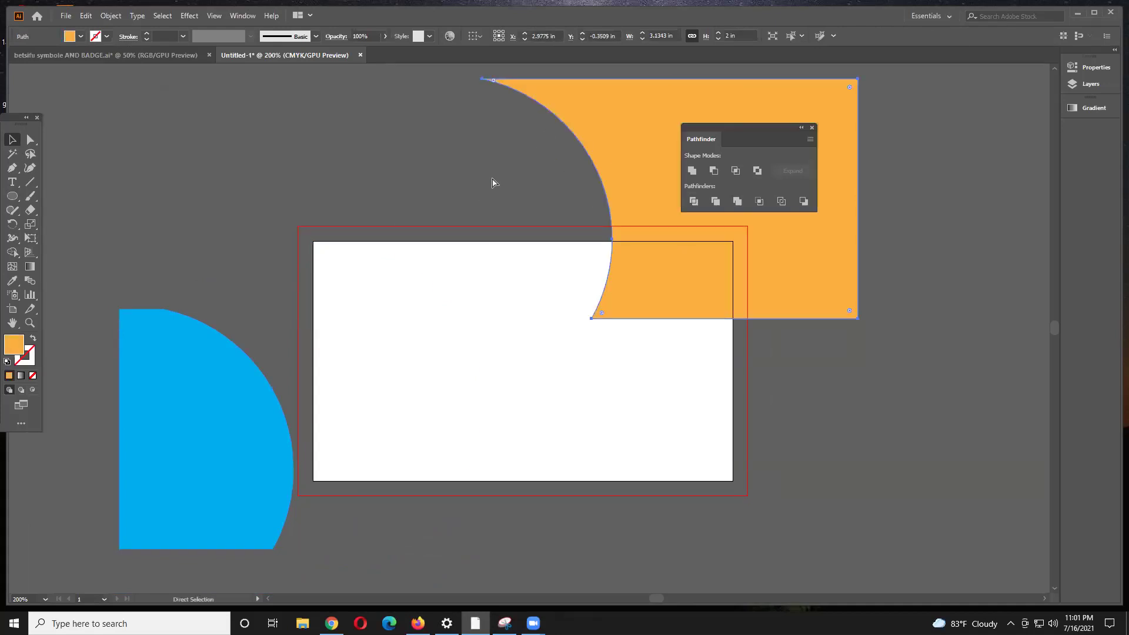
{"action": "key", "text": "ctrl+z"}
{"action": "key", "text": "ctrl+z"}
{"action": "left_click", "coordinate": [489, 185]}
Step: Duplicate the cyan piece onto the orange area and fill the copy with black
{"action": "left_click", "coordinate": [419, 322]}
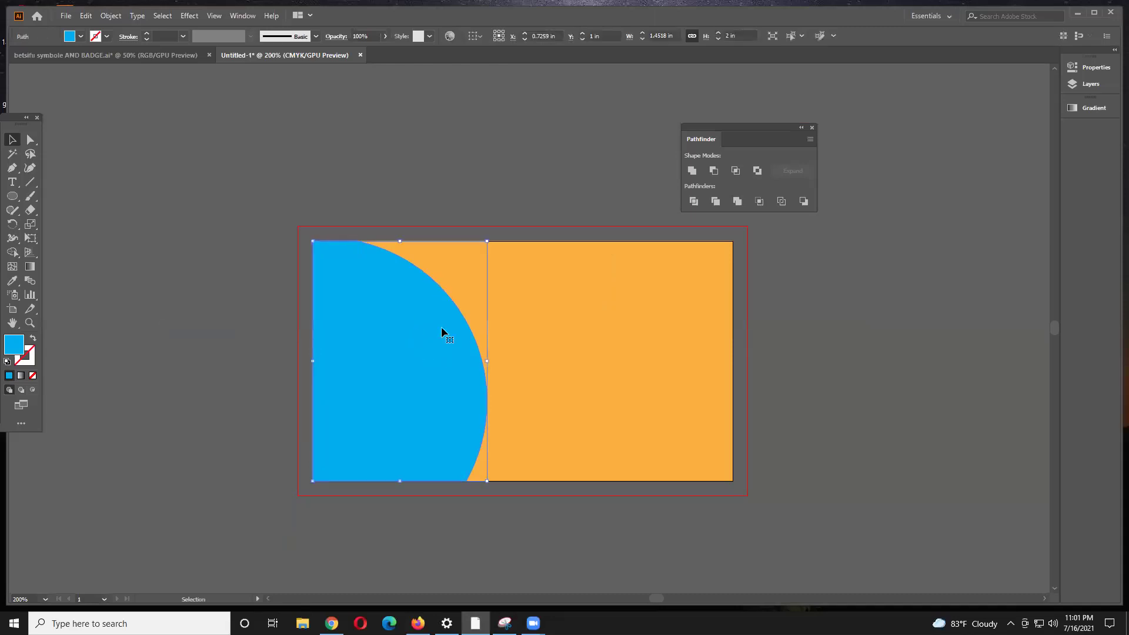
{"action": "left_click_drag", "start_coordinate": [405, 333], "coordinate": [608, 360]}
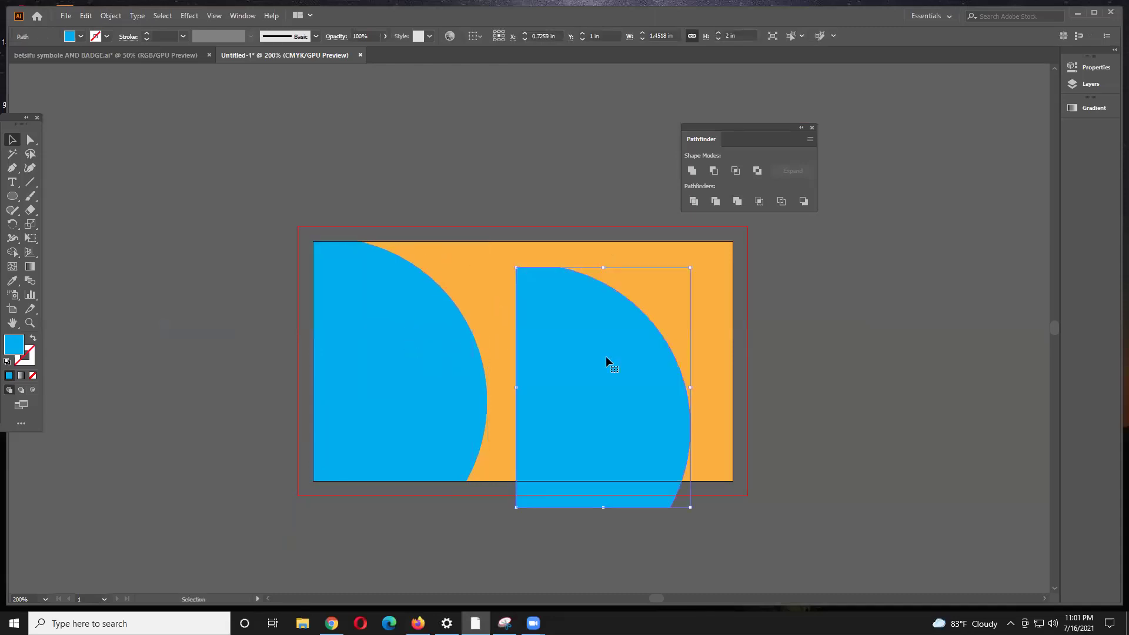
{"action": "left_click", "coordinate": [81, 37]}
{"action": "left_click", "coordinate": [31, 56]}
Step: Widen the black copy to about 1.56 in and move it over the cyan piece
{"action": "left_click_drag", "start_coordinate": [527, 313], "coordinate": [344, 307]}
{"action": "left_click_drag", "start_coordinate": [374, 307], "coordinate": [441, 347]}
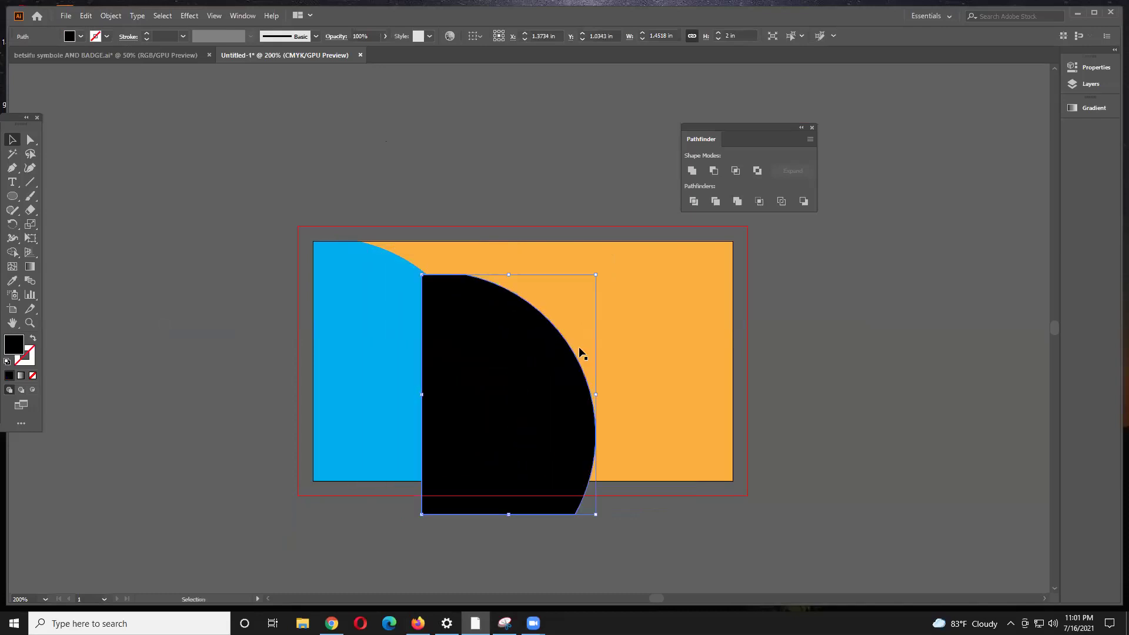
{"action": "left_click_drag", "start_coordinate": [600, 394], "coordinate": [610, 397]}
{"action": "left_click_drag", "start_coordinate": [567, 482], "coordinate": [485, 455]}
{"action": "left_click_drag", "start_coordinate": [415, 449], "coordinate": [422, 347]}
Step: Bring the cyan piece to the front and align the black copy behind it so a thin black crescent borders its curve
{"action": "left_click", "coordinate": [411, 274]}
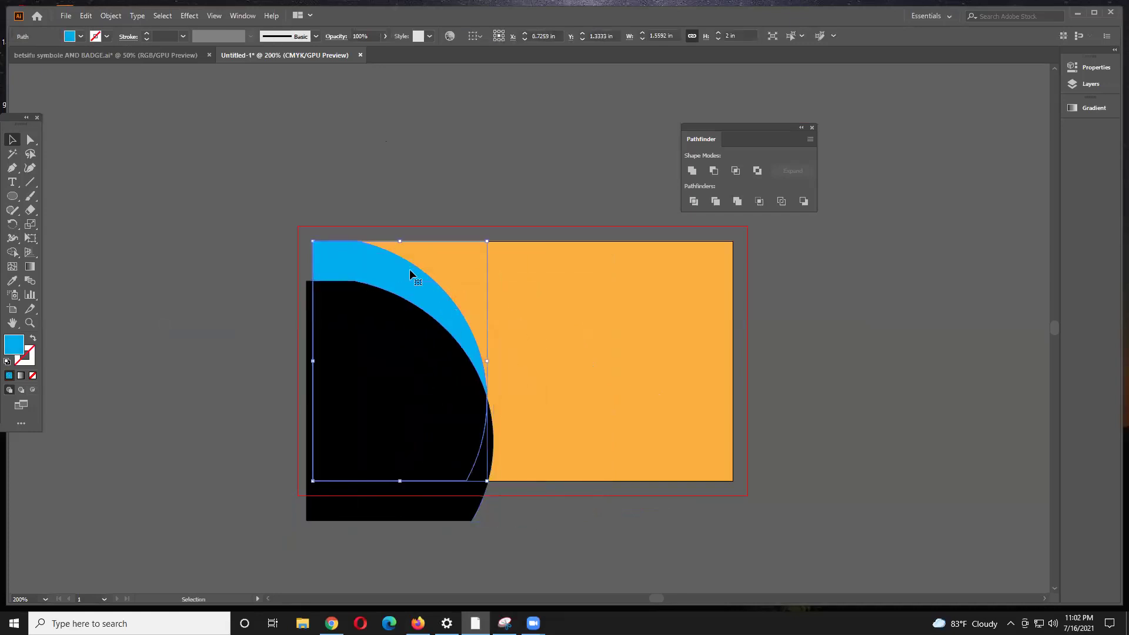
{"action": "right_click", "coordinate": [411, 272]}
{"action": "mouse_move", "coordinate": [456, 467]}
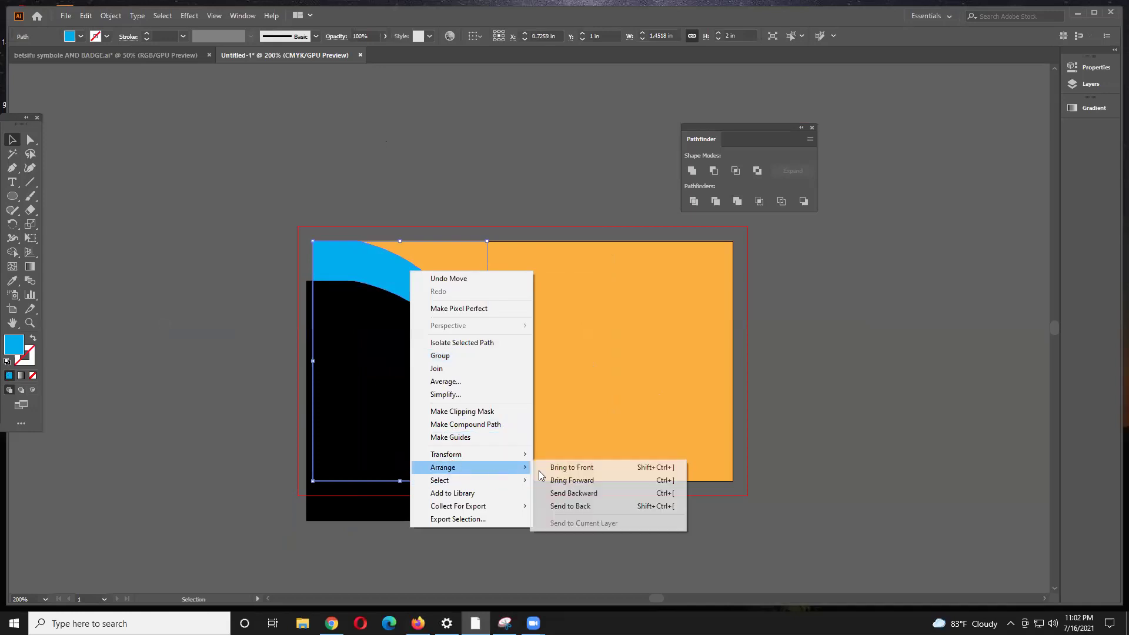
{"action": "left_click", "coordinate": [559, 465]}
{"action": "left_click_drag", "start_coordinate": [431, 514], "coordinate": [442, 458]}
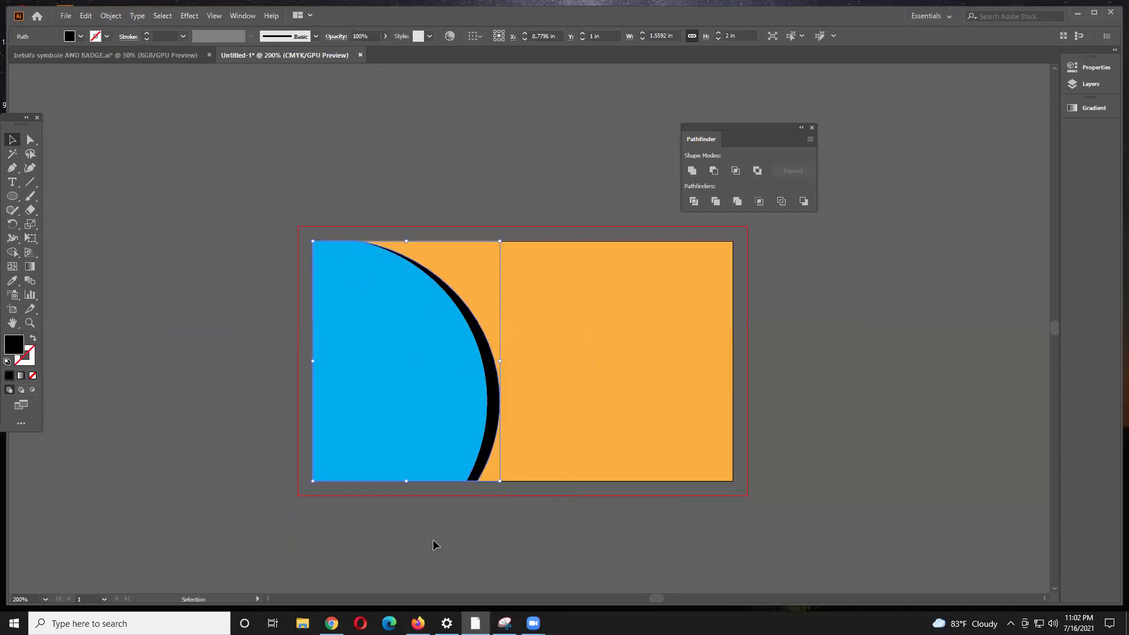
{"action": "left_click", "coordinate": [433, 539]}
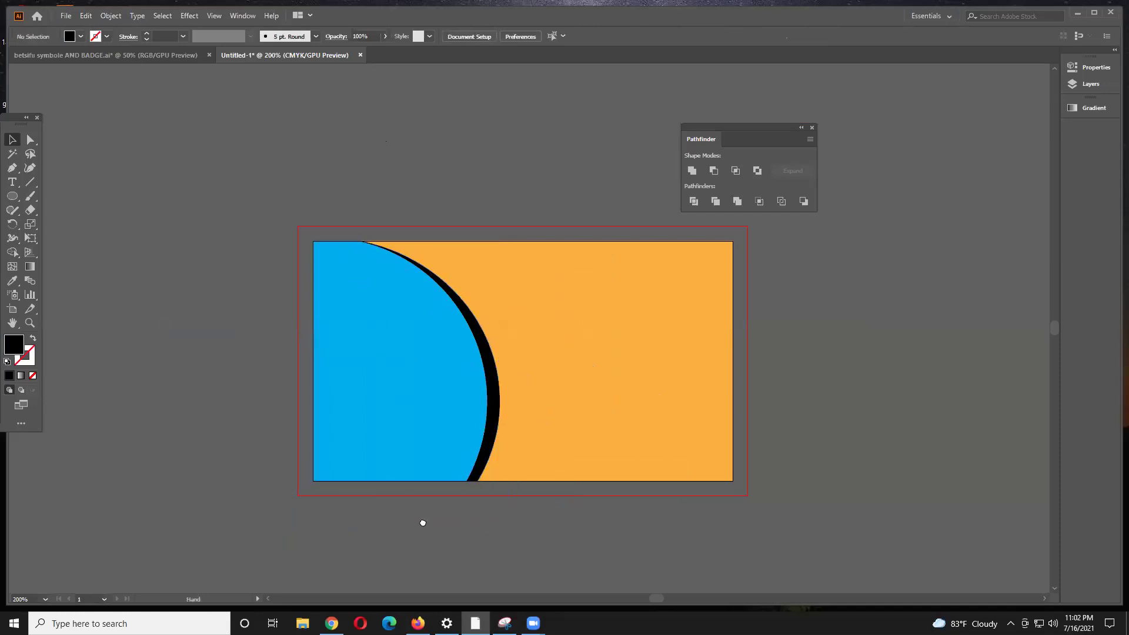
Step: Try grey, green and orange fills on the card's orange piece, settle on yellow, and deselect it
{"action": "left_click_drag", "start_coordinate": [422, 522], "coordinate": [329, 507]}
{"action": "left_click", "coordinate": [506, 373]}
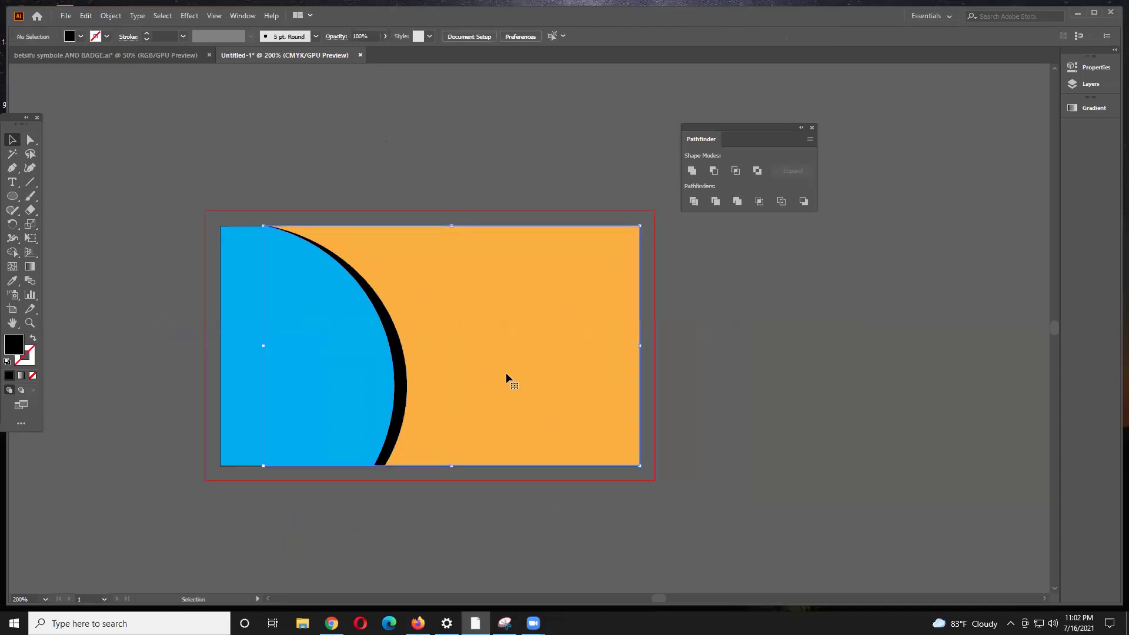
{"action": "left_click", "coordinate": [82, 37]}
{"action": "left_click", "coordinate": [92, 91]}
{"action": "left_click", "coordinate": [67, 90]}
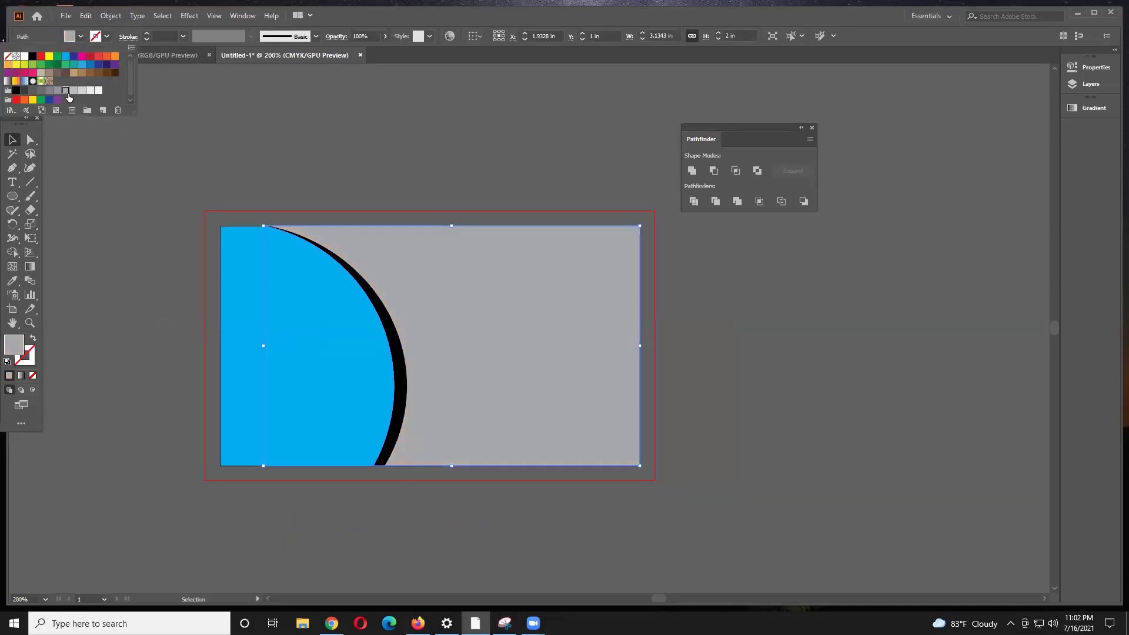
{"action": "left_click", "coordinate": [89, 90]}
{"action": "left_click", "coordinate": [61, 64]}
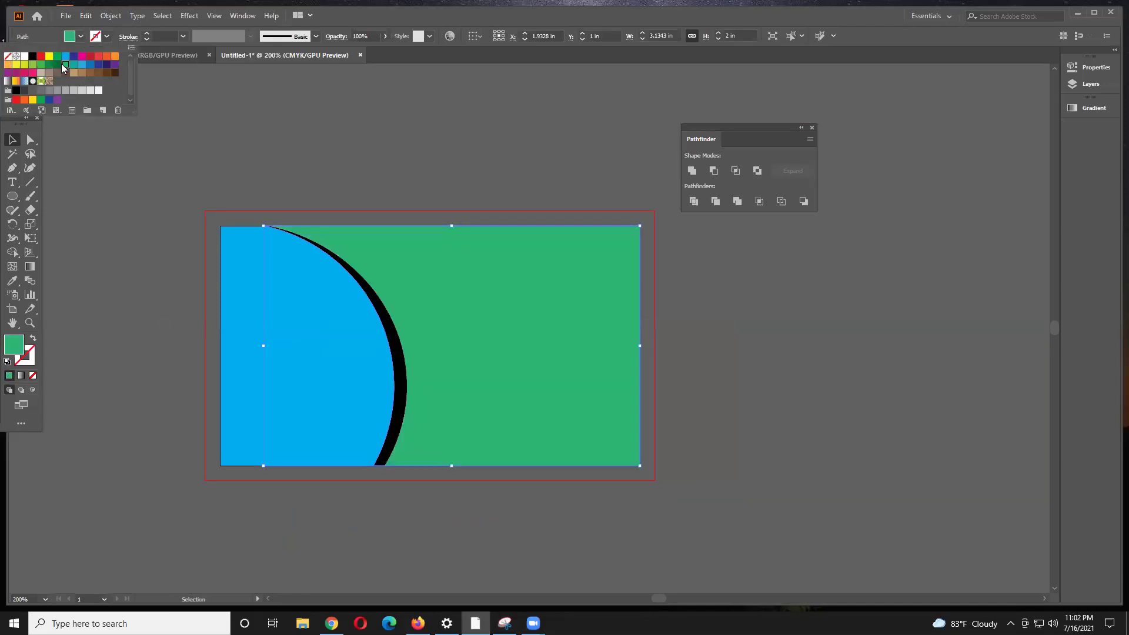
{"action": "left_click", "coordinate": [24, 65]}
{"action": "left_click", "coordinate": [114, 56]}
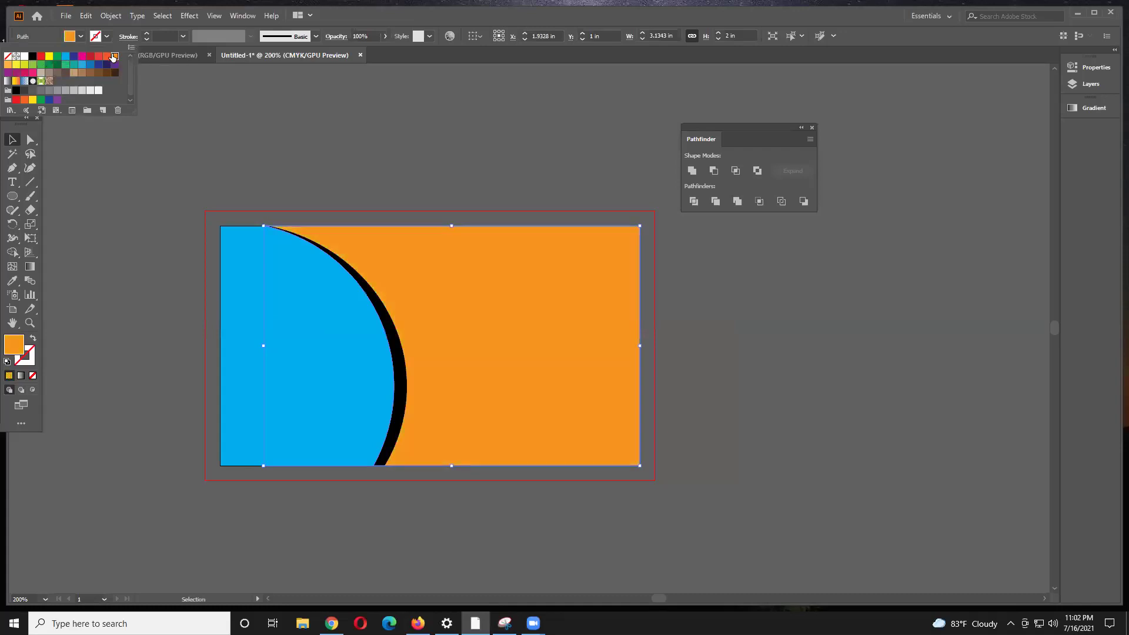
{"action": "left_click", "coordinate": [50, 55]}
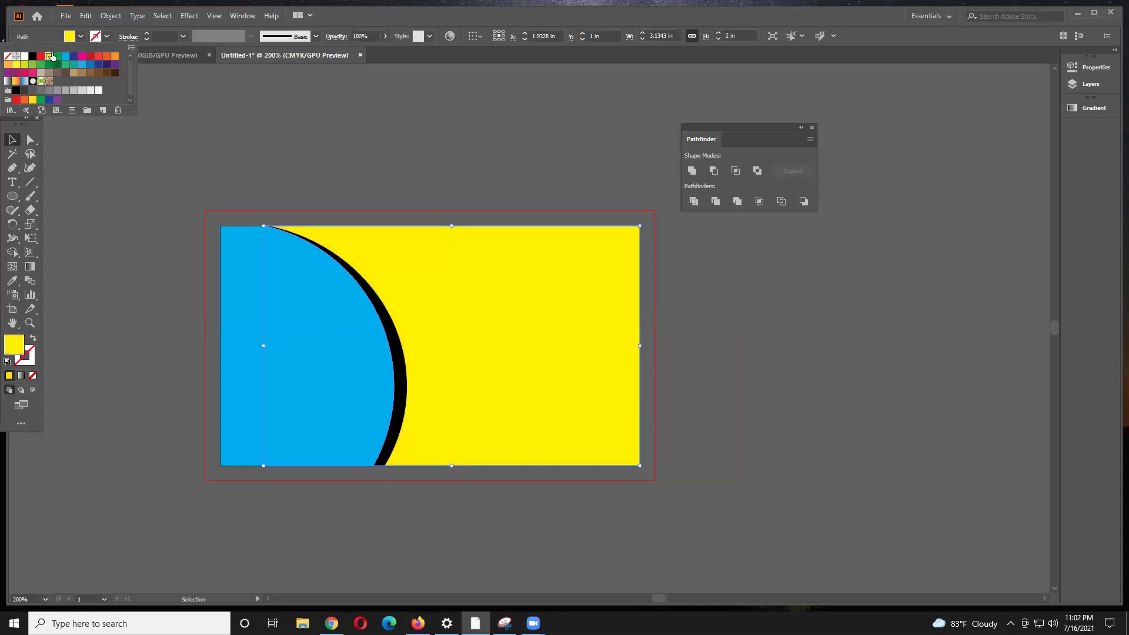
{"action": "left_click", "coordinate": [331, 119]}
{"action": "scroll", "coordinate": [415, 279], "scroll_direction": "left", "scroll_amount": 3}
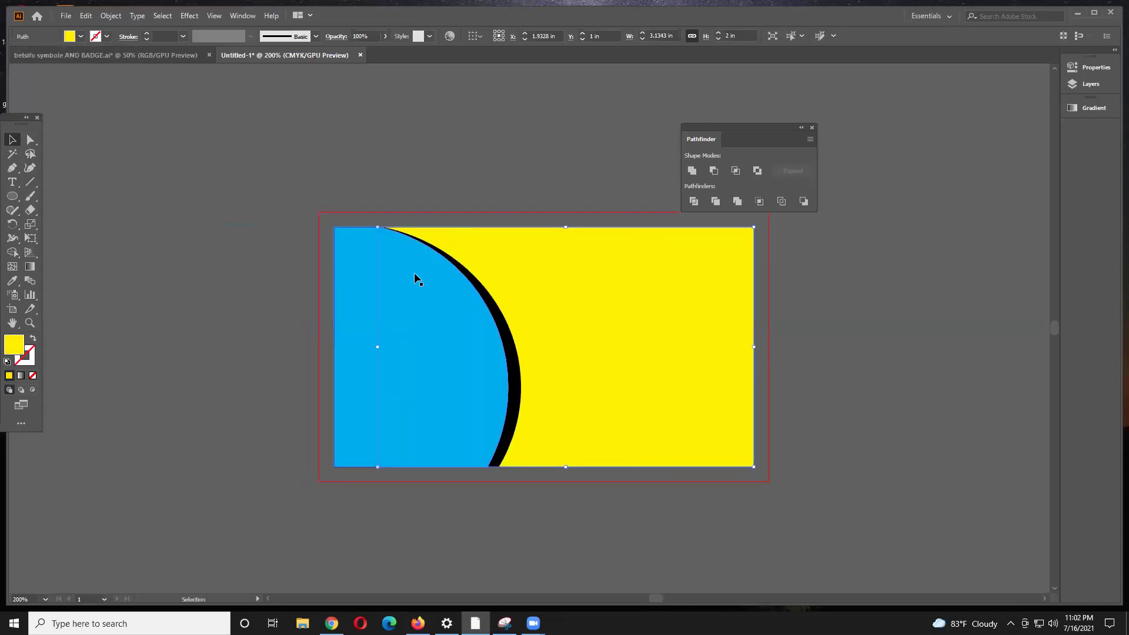
{"action": "left_click", "coordinate": [273, 323]}
Step: Move the black shape out from behind the cyan piece twice to demonstrate the layering, undoing each move
{"action": "scroll", "coordinate": [446, 320], "scroll_direction": "up", "scroll_amount": 2}
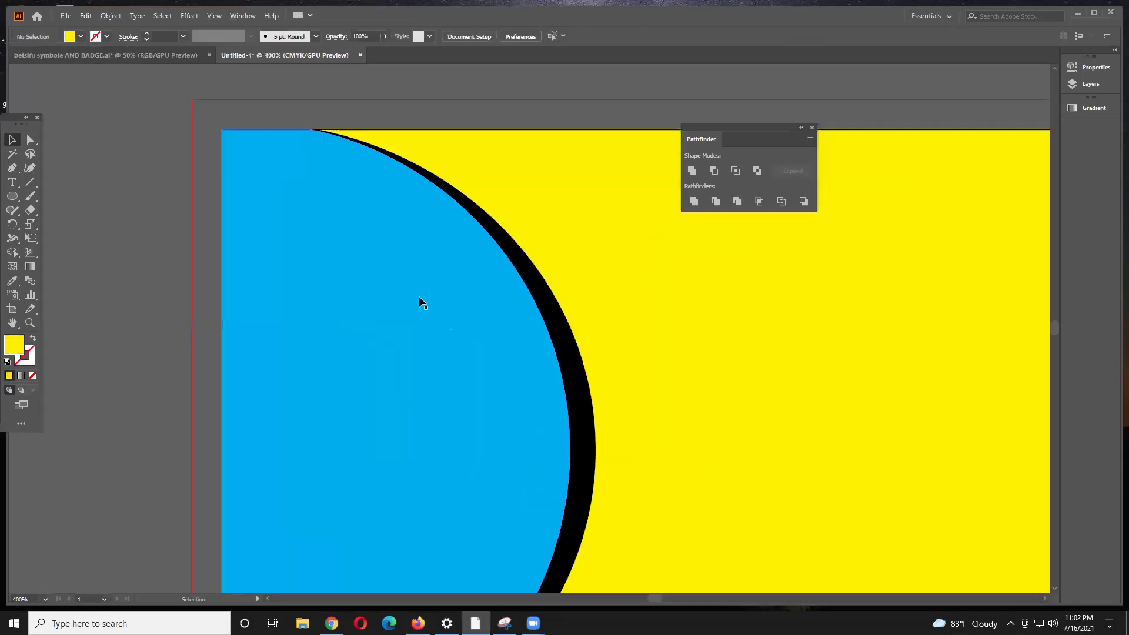
{"action": "scroll", "coordinate": [418, 295], "scroll_direction": "down", "scroll_amount": 2}
{"action": "left_click_drag", "start_coordinate": [500, 327], "coordinate": [610, 323]}
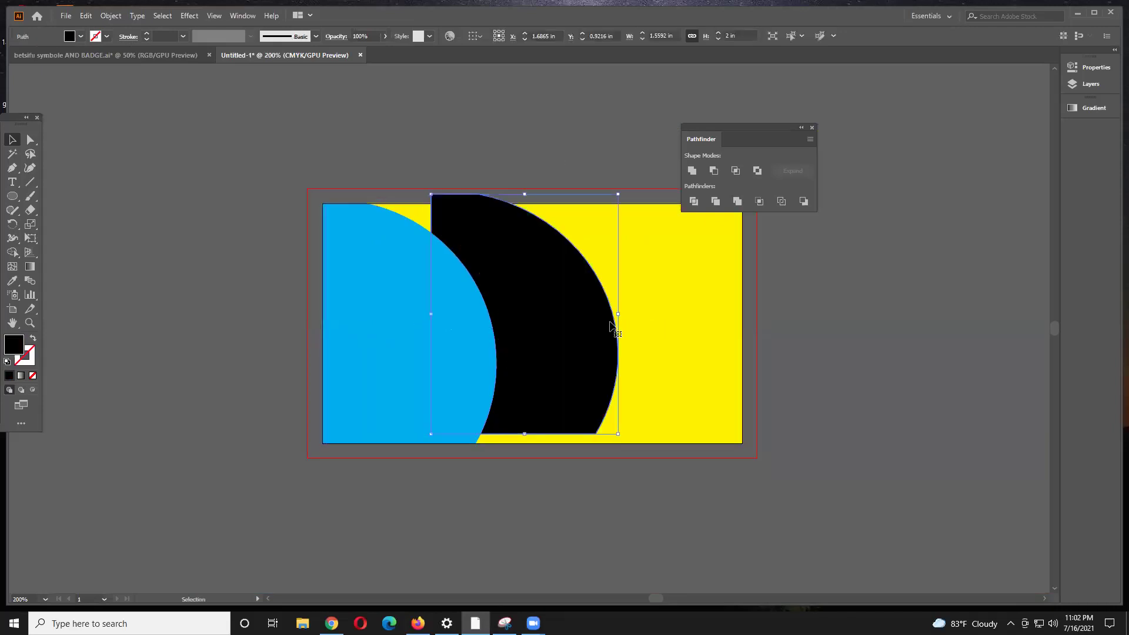
{"action": "key", "text": "ctrl+z"}
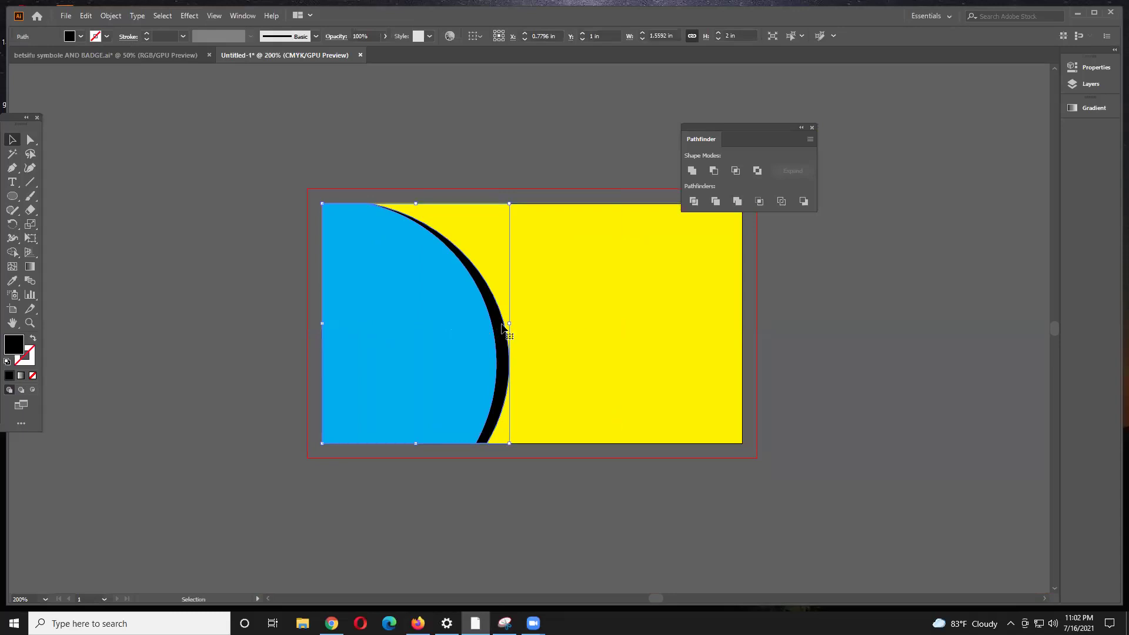
{"action": "left_click_drag", "start_coordinate": [502, 327], "coordinate": [642, 303]}
{"action": "key", "text": "ctrl+z"}
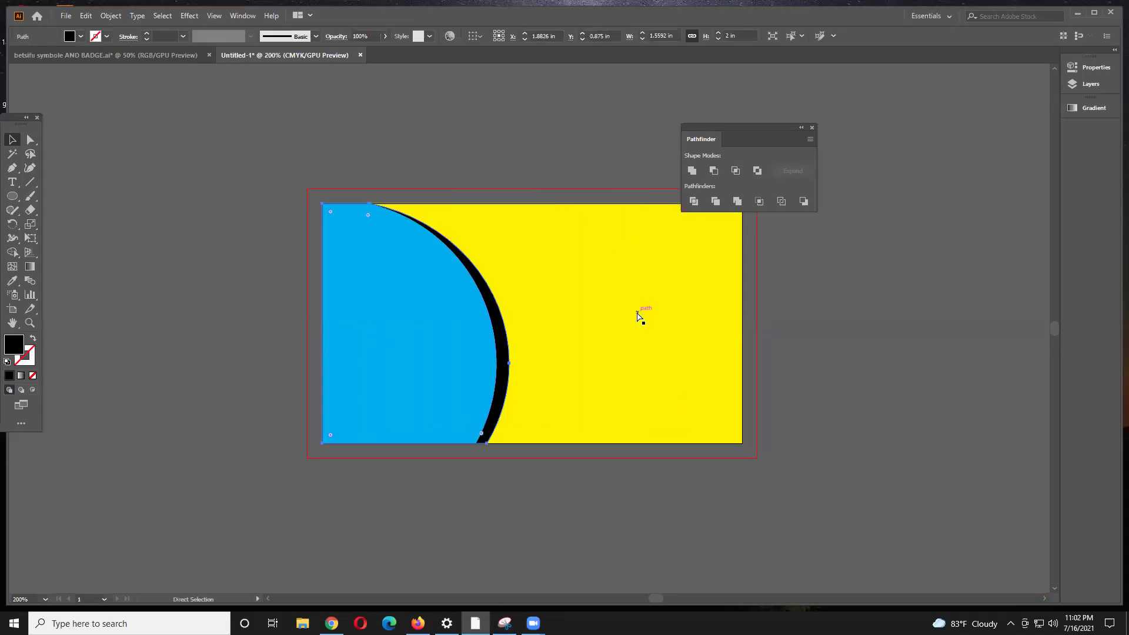
Step: Duplicate all the card's shapes and place the copy below the artboard
{"action": "left_click", "coordinate": [540, 488]}
{"action": "key", "text": "ctrl+a"}
{"action": "scroll", "coordinate": [376, 388], "scroll_direction": "down", "scroll_amount": 2}
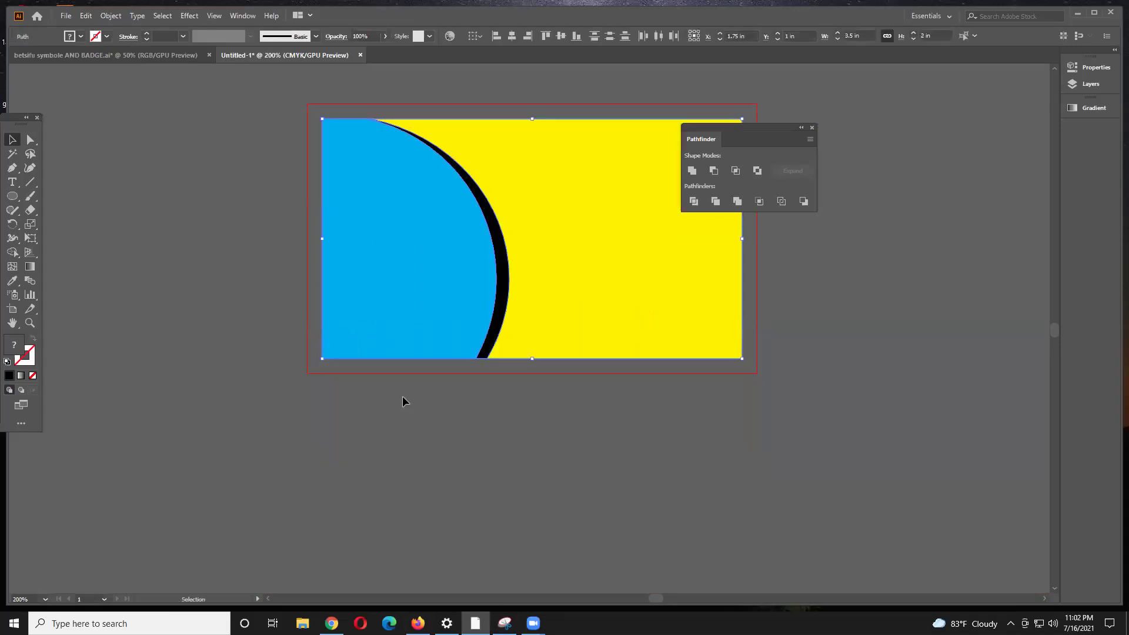
{"action": "left_click_drag", "start_coordinate": [512, 242], "coordinate": [430, 513]}
Step: Fill the yellow piece of the lower card copy with white
{"action": "scroll", "coordinate": [435, 491], "scroll_direction": "down", "scroll_amount": 3}
{"action": "scroll", "coordinate": [459, 491], "scroll_direction": "down", "scroll_amount": 3}
{"action": "left_click", "coordinate": [482, 376]}
{"action": "left_click", "coordinate": [81, 37]}
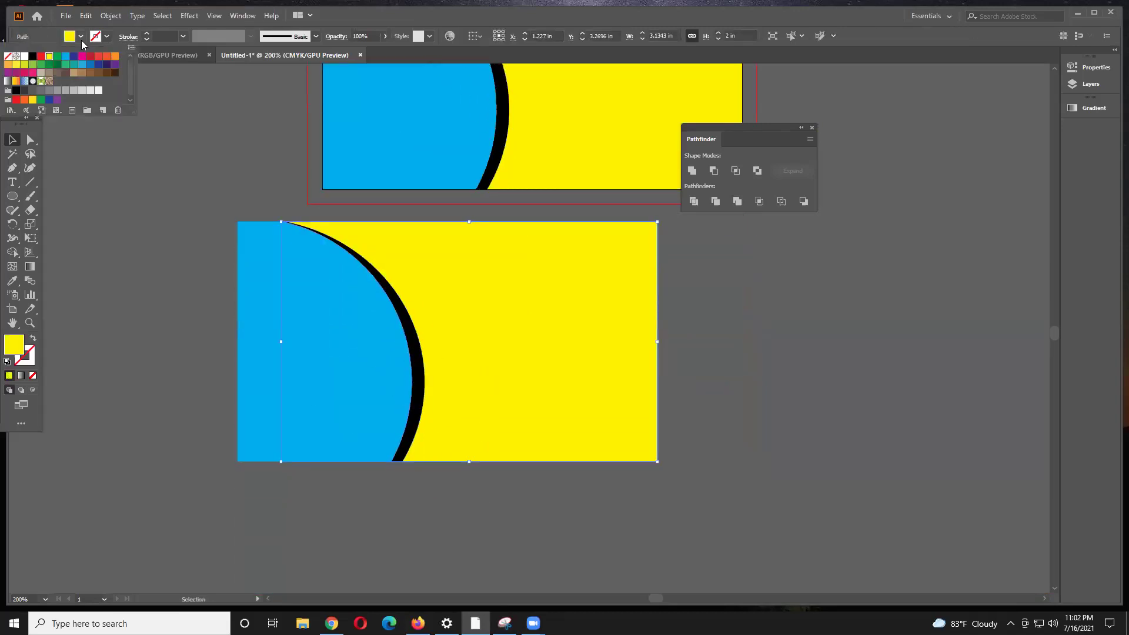
{"action": "left_click", "coordinate": [21, 57]}
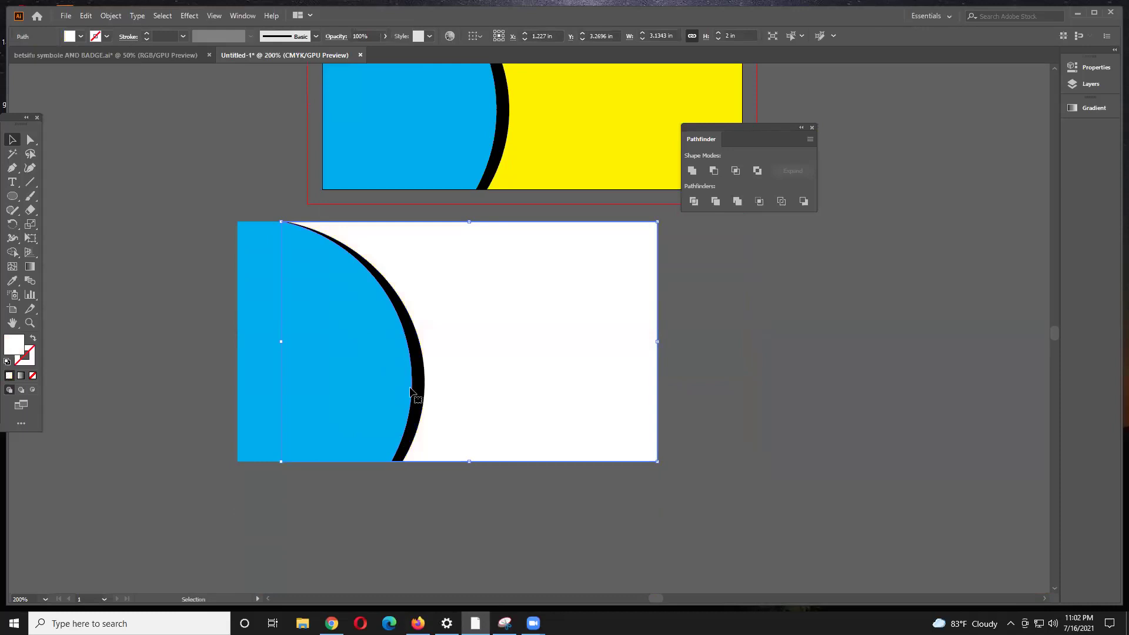
Step: Apply a Gaussian Blur with a 23.9 pixel radius to the lower card's black shape, with preview on, and deselect it
{"action": "left_click", "coordinate": [418, 361]}
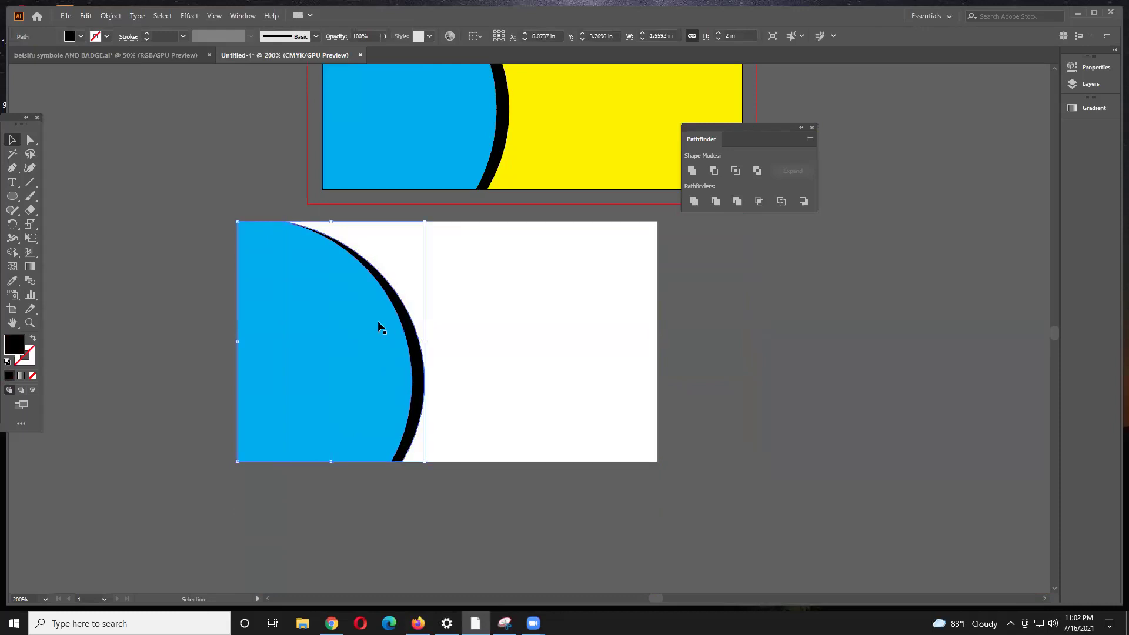
{"action": "left_click", "coordinate": [189, 16]}
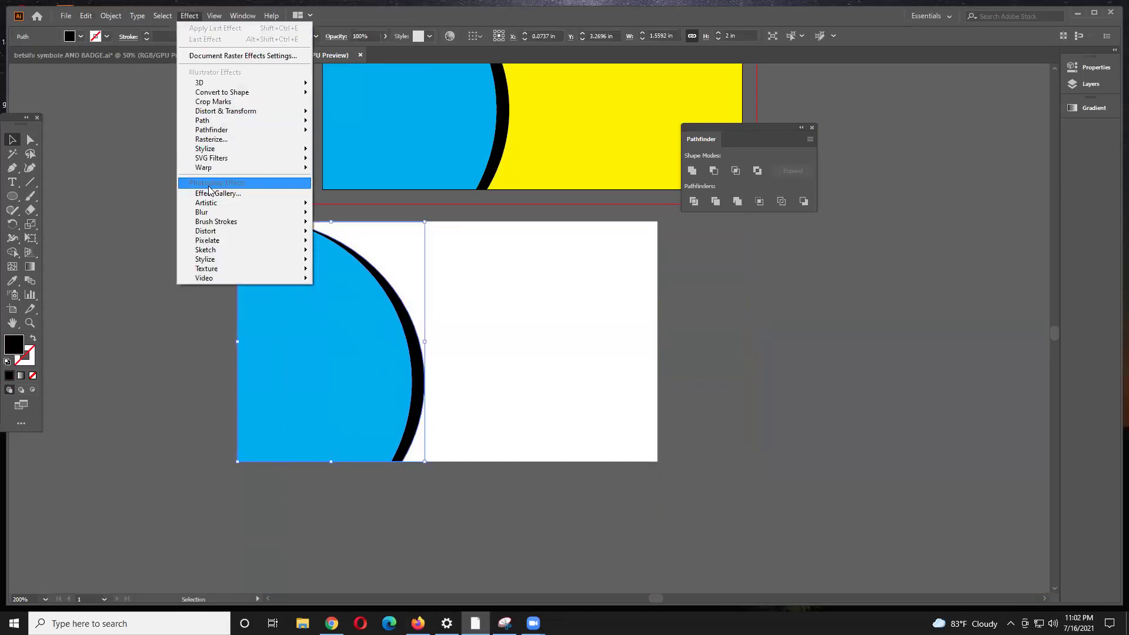
{"action": "mouse_move", "coordinate": [247, 212]}
{"action": "left_click", "coordinate": [371, 214]}
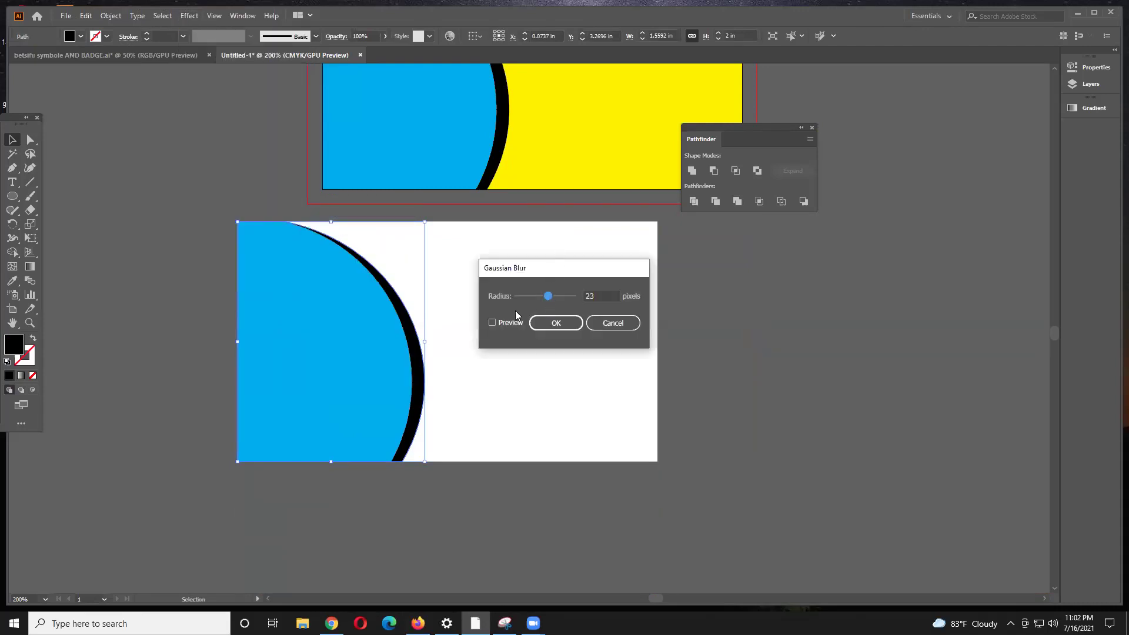
{"action": "left_click", "coordinate": [504, 322]}
{"action": "mouse_move", "coordinate": [550, 297]}
{"action": "left_mouse_down"}
{"action": "mouse_move", "coordinate": [539, 297]}
{"action": "mouse_move", "coordinate": [551, 299]}
{"action": "left_mouse_up"}
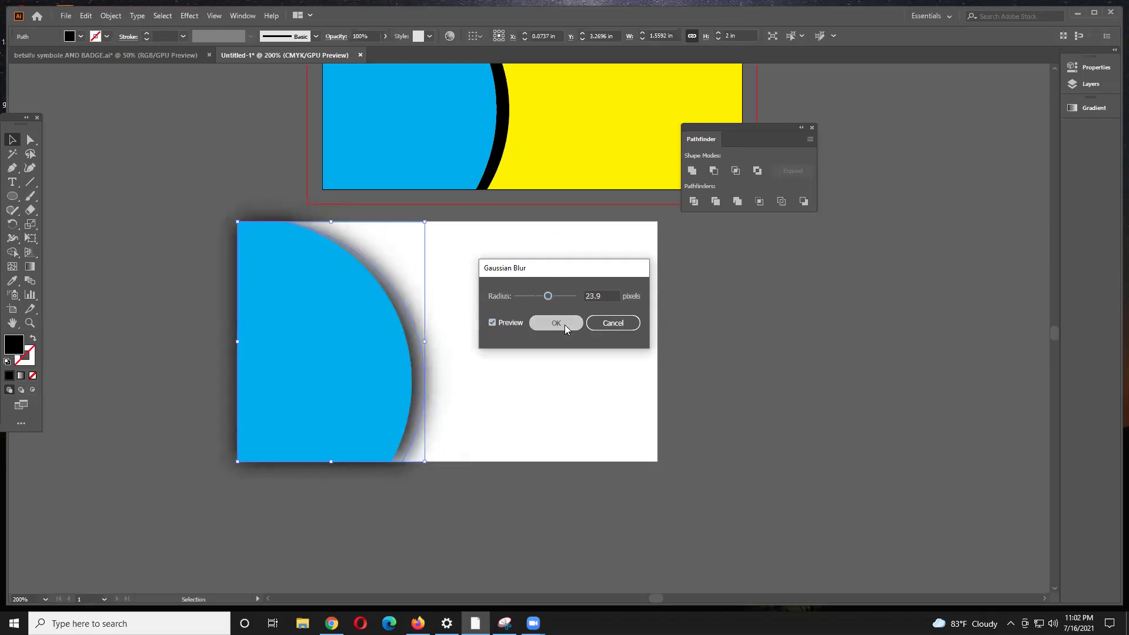
{"action": "left_click", "coordinate": [556, 322]}
{"action": "left_click", "coordinate": [567, 546]}
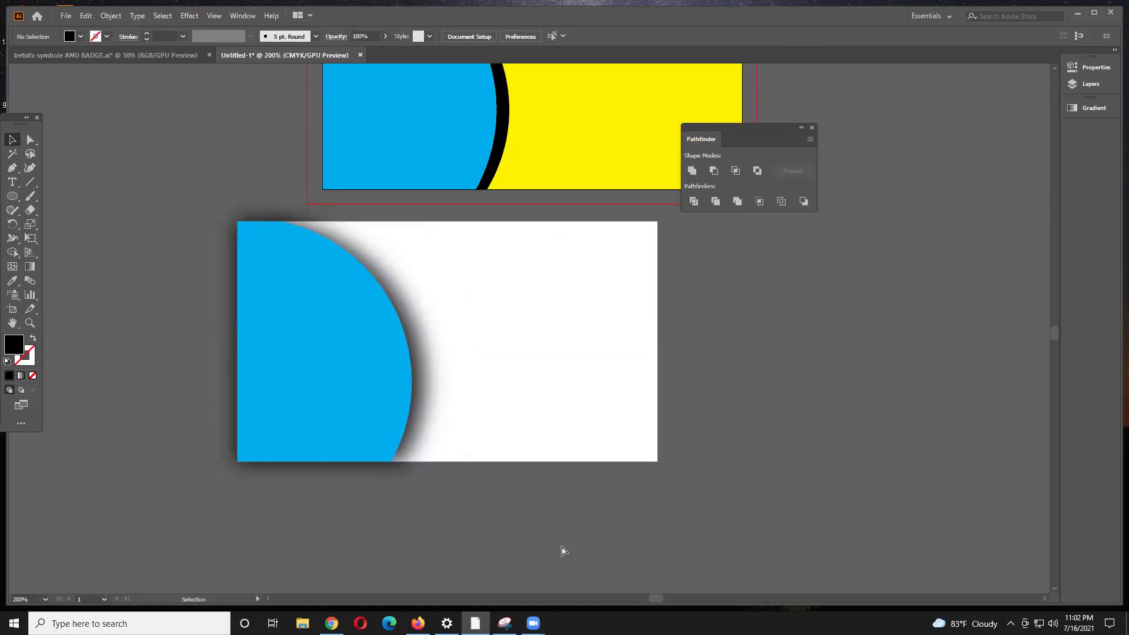
Step: Try orange-red, teal green, lime and darker green fills on the lower card's blurred shadow shape
{"action": "left_click", "coordinate": [419, 399]}
{"action": "left_click", "coordinate": [81, 36]}
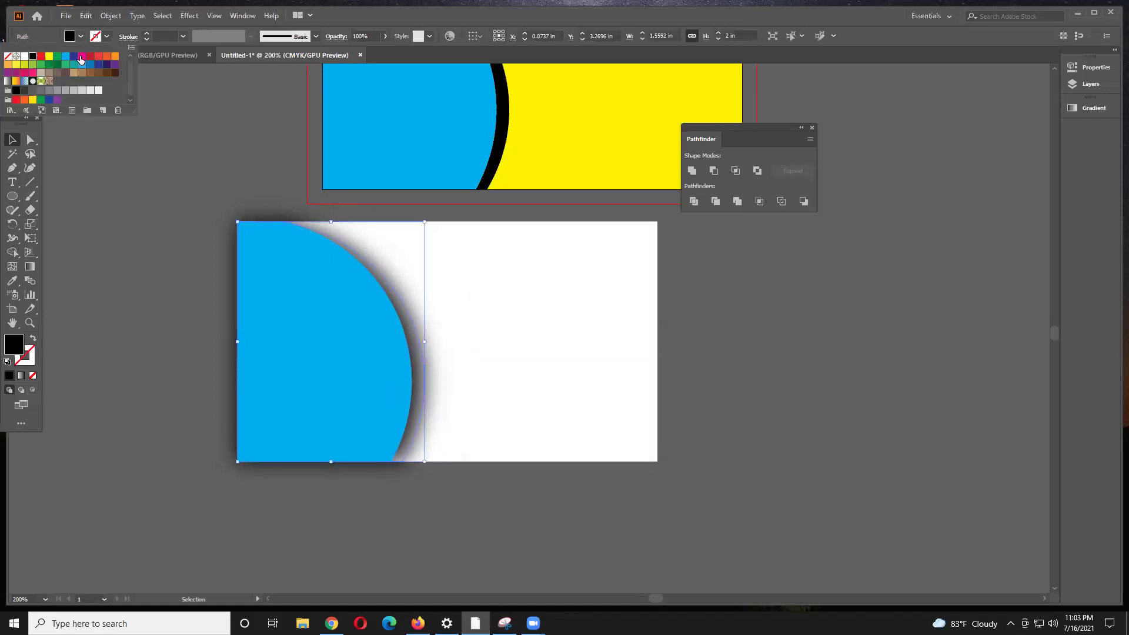
{"action": "left_click", "coordinate": [81, 57]}
{"action": "left_click", "coordinate": [114, 56]}
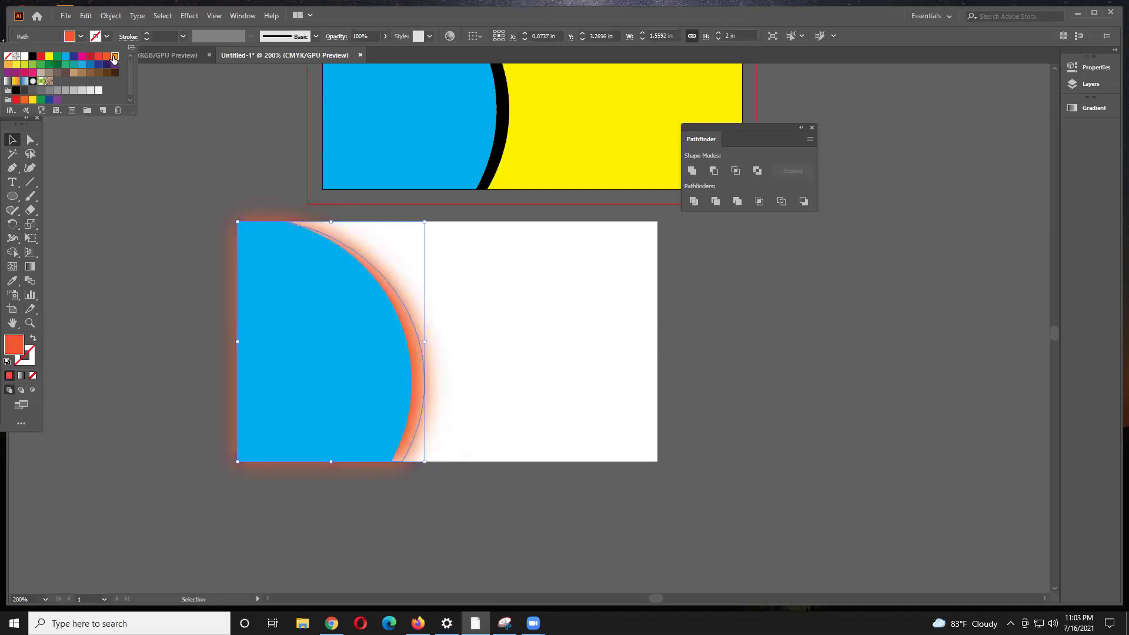
{"action": "left_click", "coordinate": [89, 64]}
{"action": "left_click", "coordinate": [64, 66]}
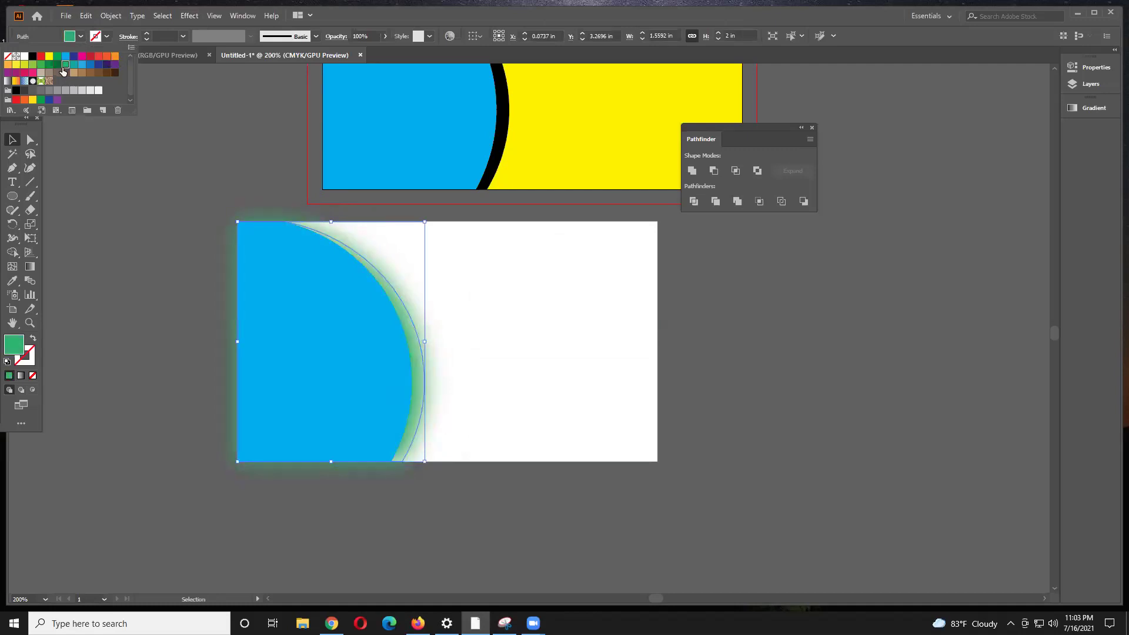
{"action": "left_click", "coordinate": [27, 88]}
{"action": "left_click", "coordinate": [33, 64]}
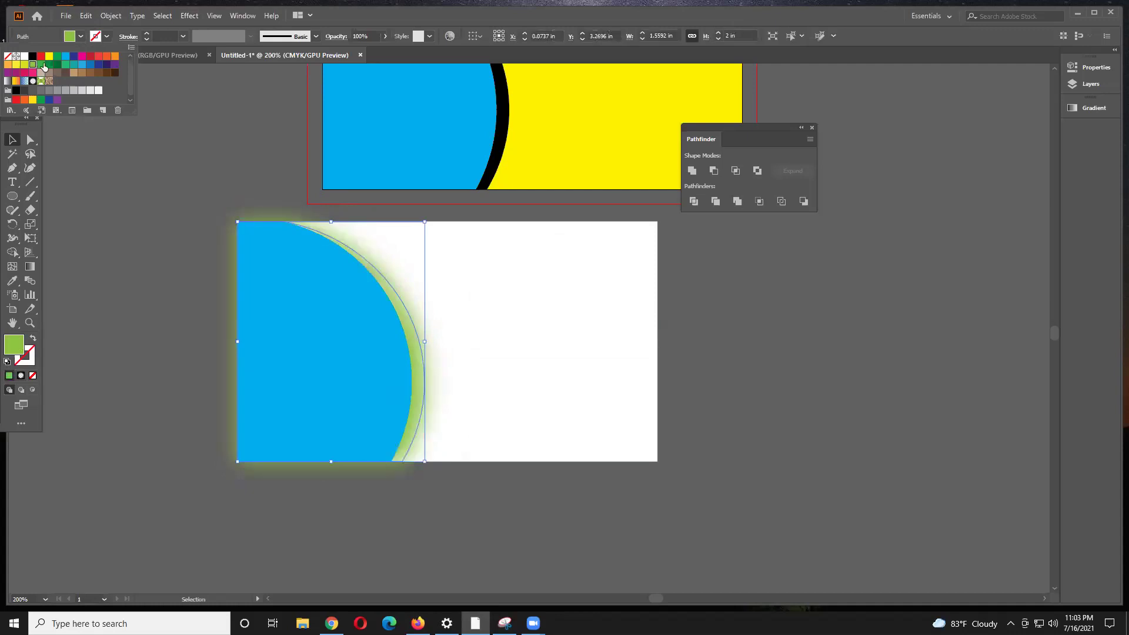
{"action": "left_click", "coordinate": [49, 64]}
{"action": "left_click", "coordinate": [170, 242]}
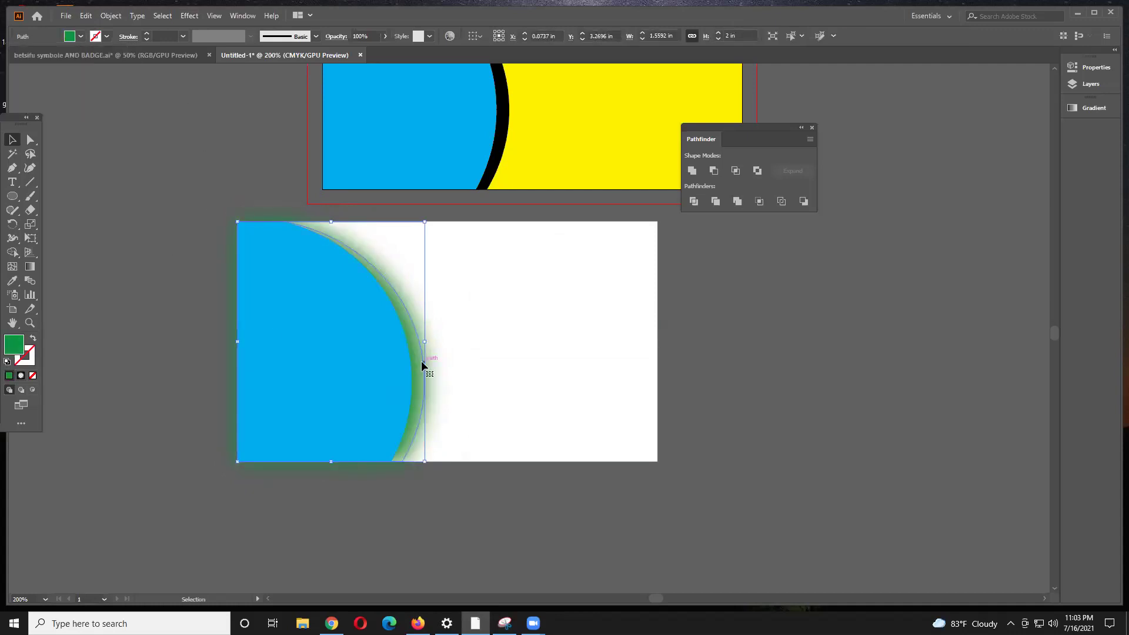
Step: Undo the fill changes and the Gaussian Blur on the lower card's shadow shape
{"action": "key", "text": "ctrl+z"}
{"action": "key", "text": "ctrl+z"}
{"action": "key", "text": "ctrl+shift+z"}
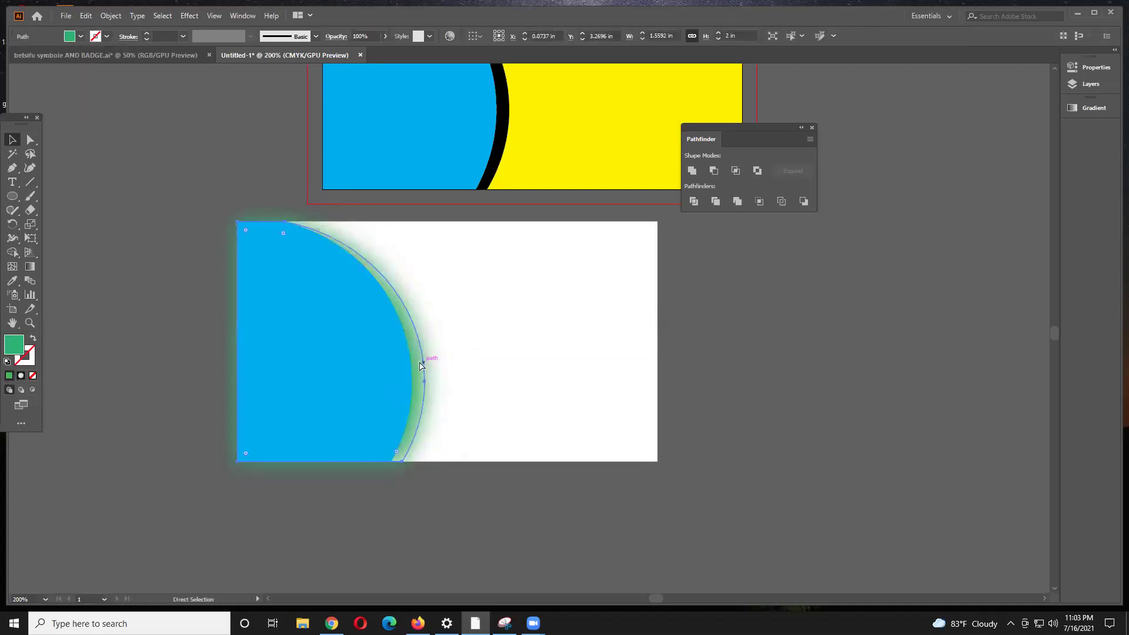
{"action": "key", "text": "ctrl+z"}
{"action": "key", "text": "ctrl+z"}
{"action": "key", "text": "ctrl+z"}
{"action": "key", "text": "ctrl+z"}
{"action": "key", "text": "ctrl+z"}
{"action": "key", "text": "ctrl+z"}
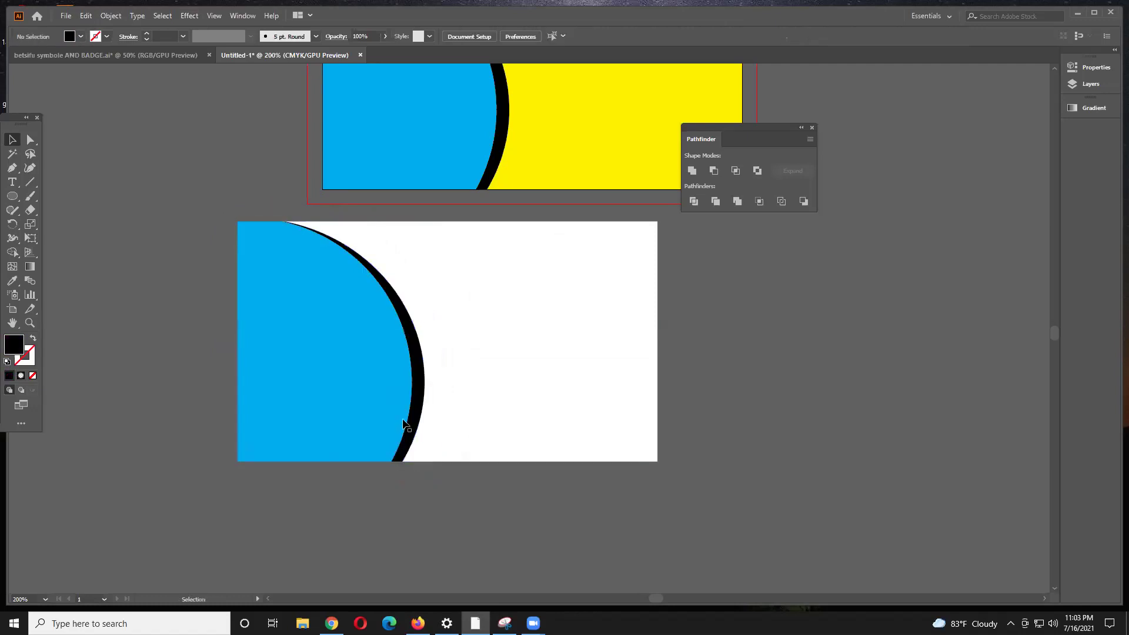
Step: Shrink the lower card's black shape to about 1.42 by 1.89 in and place it behind the cyan piece
{"action": "left_click_drag", "start_coordinate": [426, 397], "coordinate": [612, 403]}
{"action": "left_click_drag", "start_coordinate": [427, 340], "coordinate": [446, 340]}
{"action": "left_click_drag", "start_coordinate": [529, 226], "coordinate": [530, 232]}
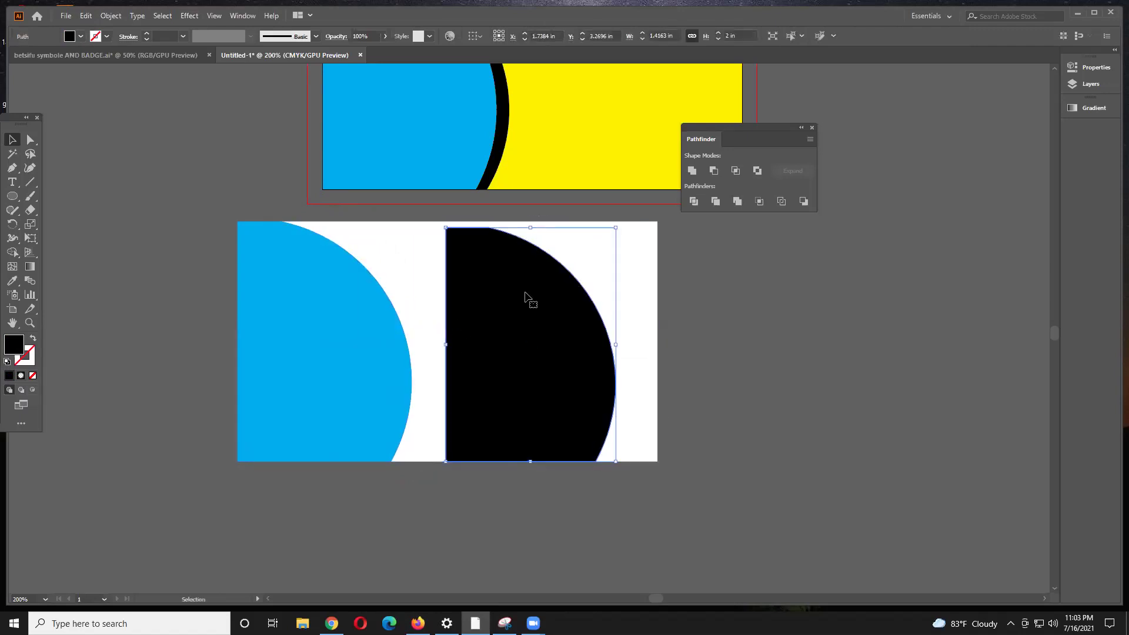
{"action": "left_click_drag", "start_coordinate": [531, 462], "coordinate": [530, 454]}
{"action": "left_click", "coordinate": [526, 474]}
{"action": "left_click_drag", "start_coordinate": [483, 385], "coordinate": [348, 385]}
{"action": "right_click", "coordinate": [422, 401]}
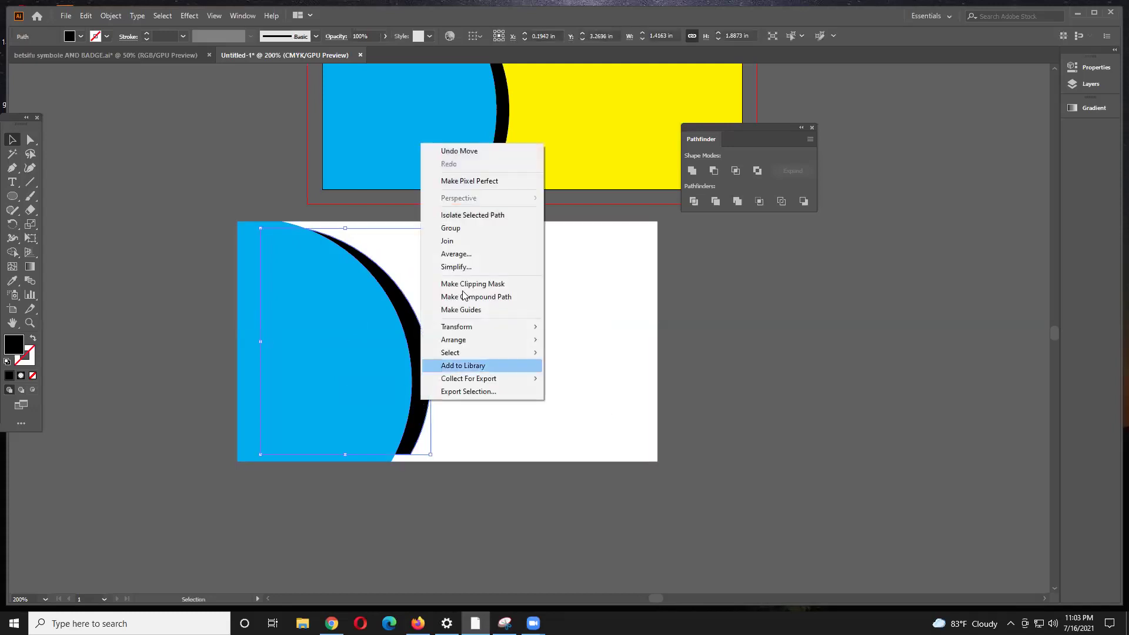
Step: Try a Gaussian Blur of about 21.7 pixels on the lower card's shrunken black shape with preview on
{"action": "left_click", "coordinate": [191, 16]}
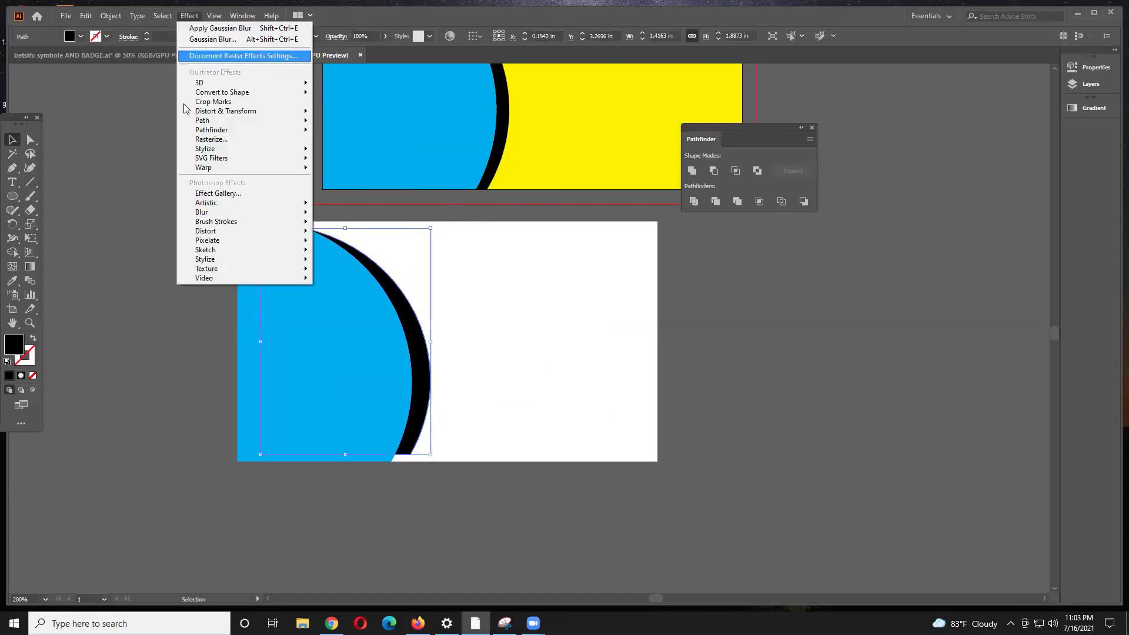
{"action": "mouse_move", "coordinate": [221, 216]}
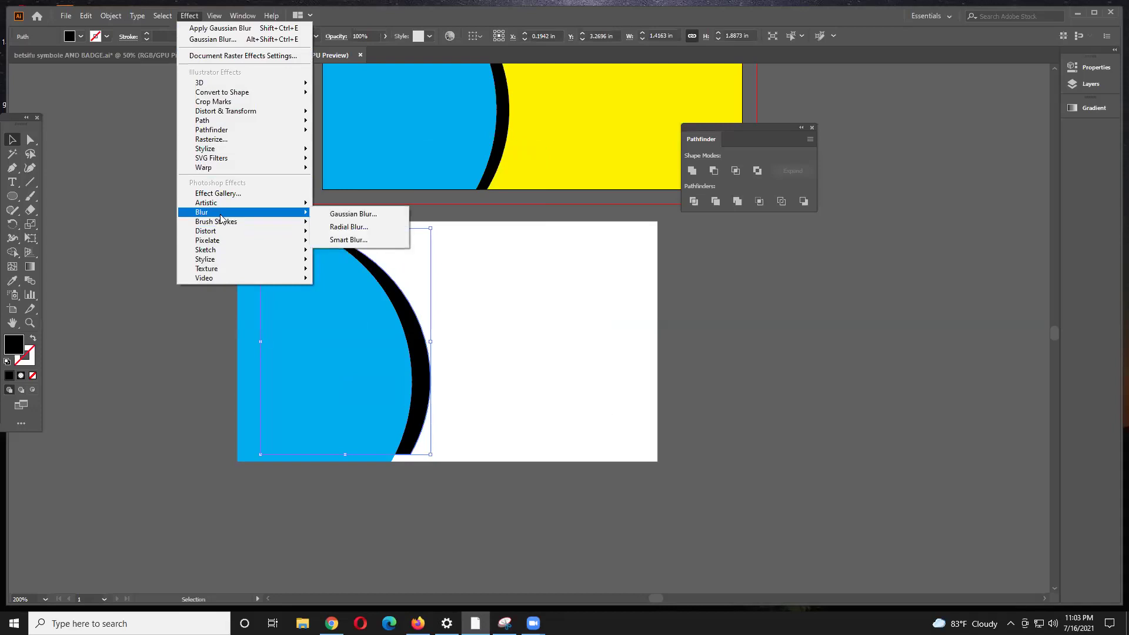
{"action": "left_click", "coordinate": [364, 214]}
{"action": "left_click", "coordinate": [509, 322]}
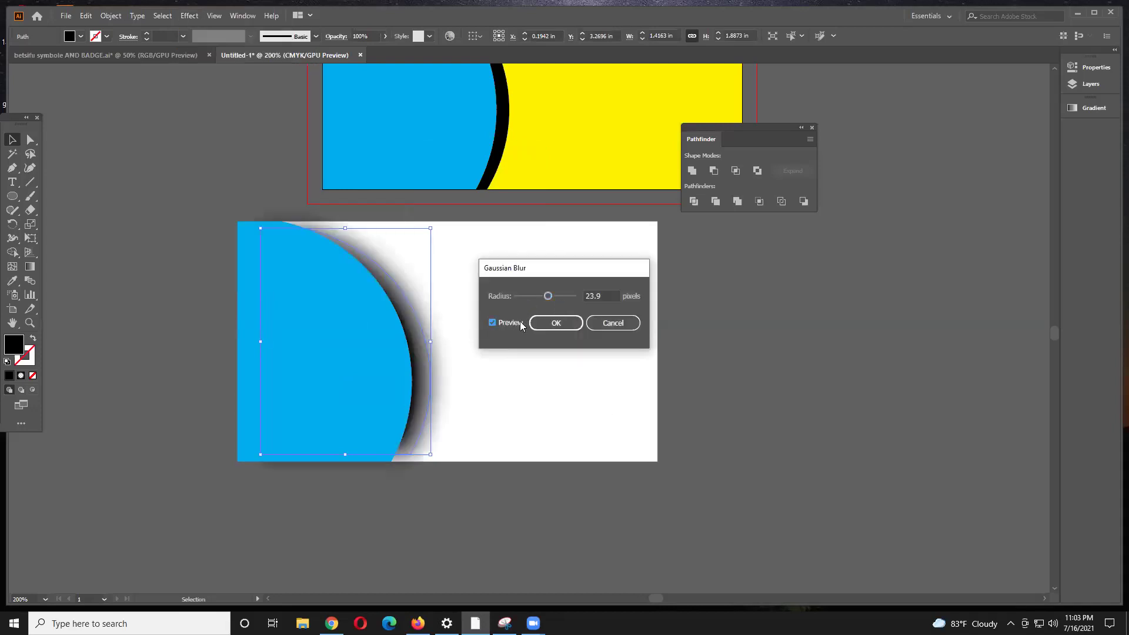
{"action": "mouse_move", "coordinate": [544, 301]}
{"action": "left_mouse_down"}
{"action": "mouse_move", "coordinate": [524, 302]}
{"action": "mouse_move", "coordinate": [553, 299]}
{"action": "left_mouse_up"}
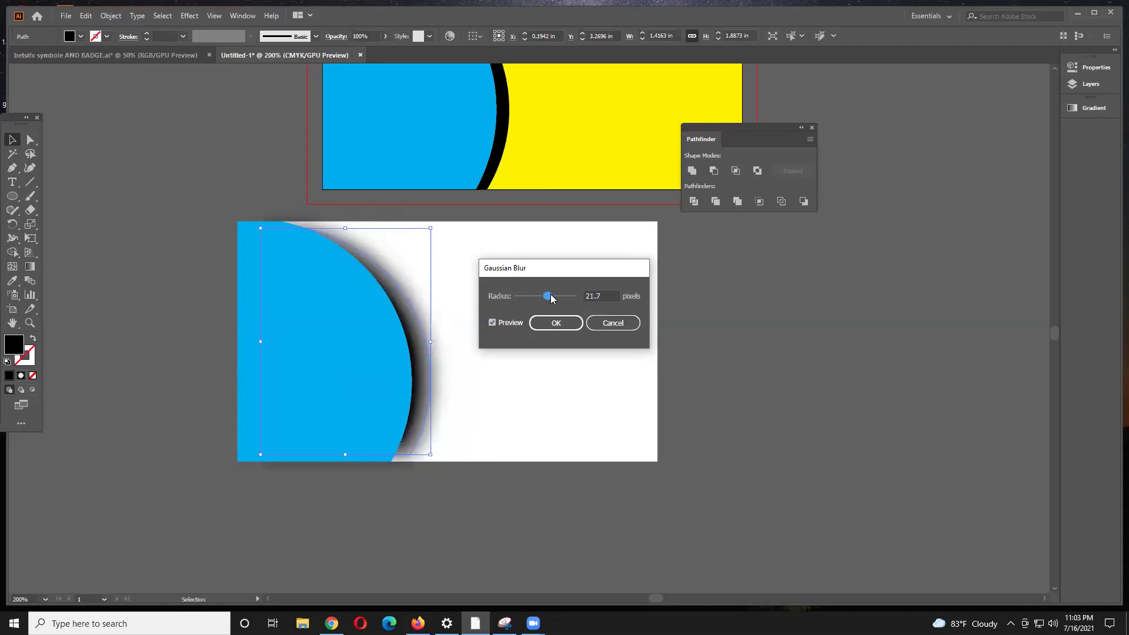
{"action": "left_click", "coordinate": [613, 323]}
{"action": "left_click", "coordinate": [638, 346]}
Step: Delete the black, cyan and white pieces of the lower card copy
{"action": "left_click", "coordinate": [423, 413]}
{"action": "key", "text": "Delete"}
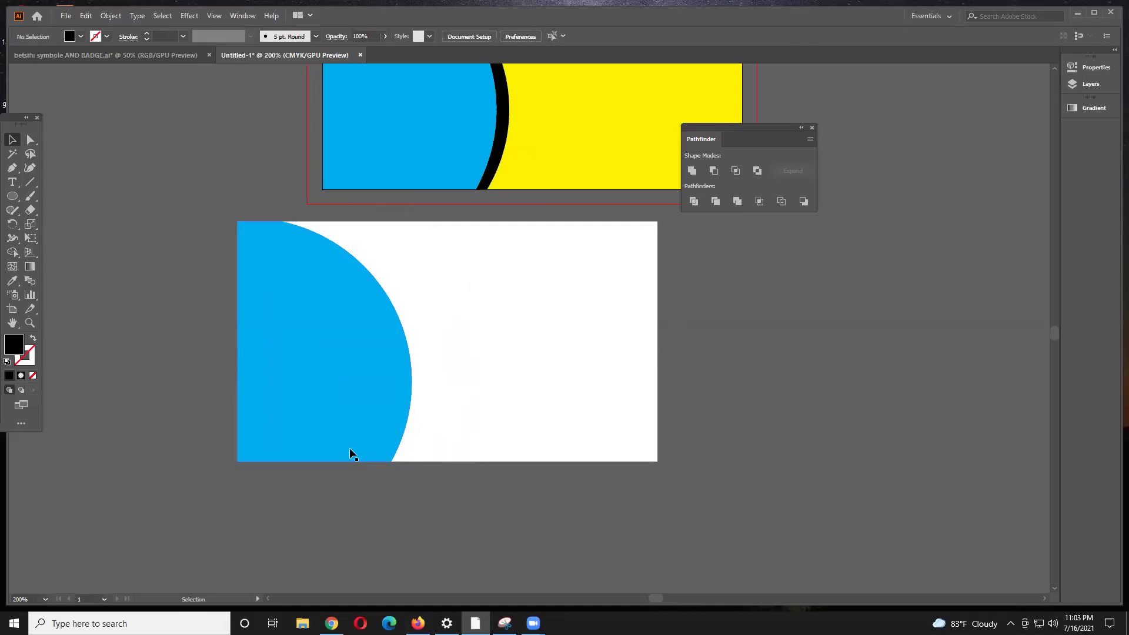
{"action": "scroll", "coordinate": [350, 450], "scroll_direction": "up", "scroll_amount": 2}
{"action": "left_click", "coordinate": [353, 419]}
{"action": "left_click_drag", "start_coordinate": [353, 418], "coordinate": [683, 435]}
{"action": "left_click", "coordinate": [764, 486]}
{"action": "left_click", "coordinate": [282, 439]}
{"action": "key", "text": "Delete"}
Step: Move the artboard card's black shape out from behind the cyan piece to X 1.8054 in, Y 1 in
{"action": "scroll", "coordinate": [352, 374], "scroll_direction": "up", "scroll_amount": 5}
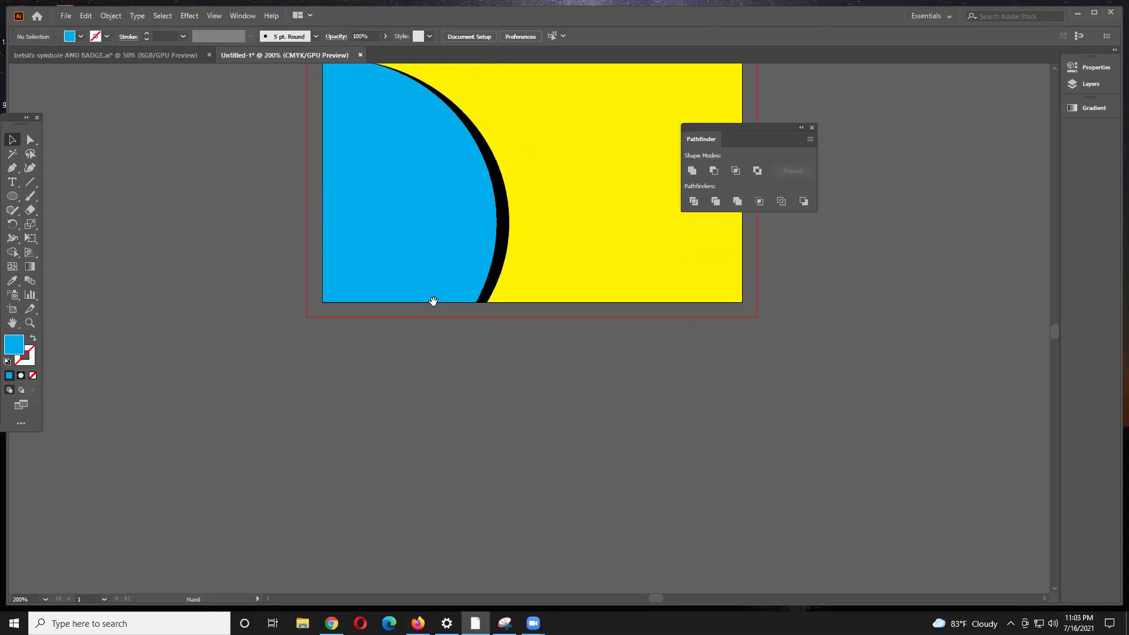
{"action": "left_click", "coordinate": [502, 314]}
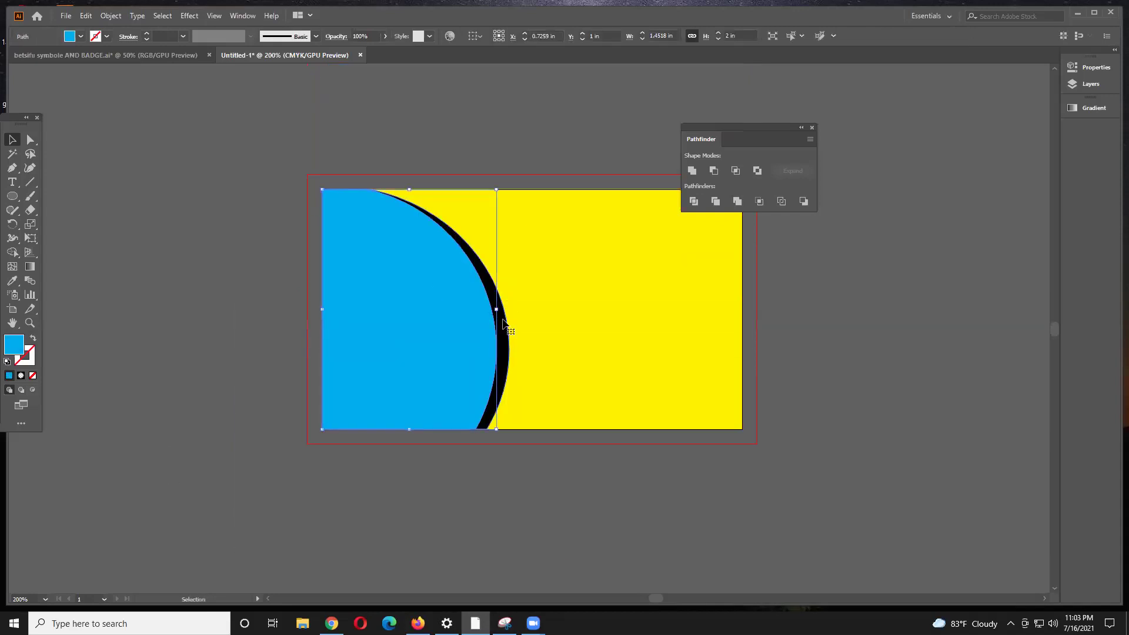
{"action": "left_click", "coordinate": [239, 419]}
{"action": "left_click_drag", "start_coordinate": [505, 368], "coordinate": [612, 360]}
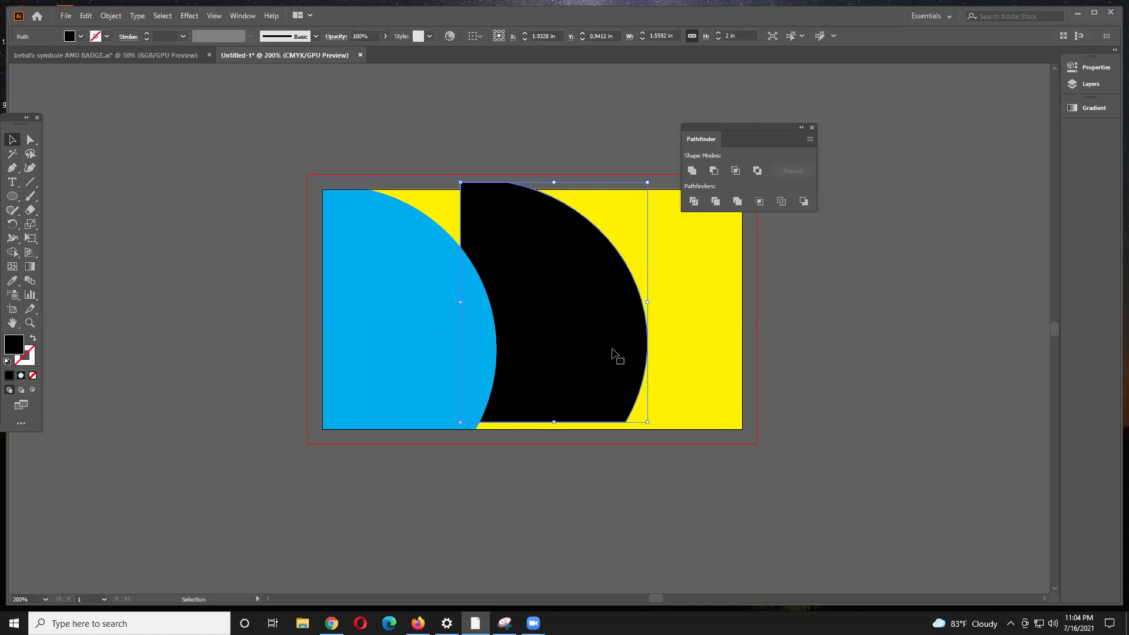
{"action": "mouse_move", "coordinate": [563, 286]}
{"action": "left_mouse_down"}
{"action": "mouse_move", "coordinate": [566, 307]}
{"action": "mouse_move", "coordinate": [541, 292]}
{"action": "left_mouse_up"}
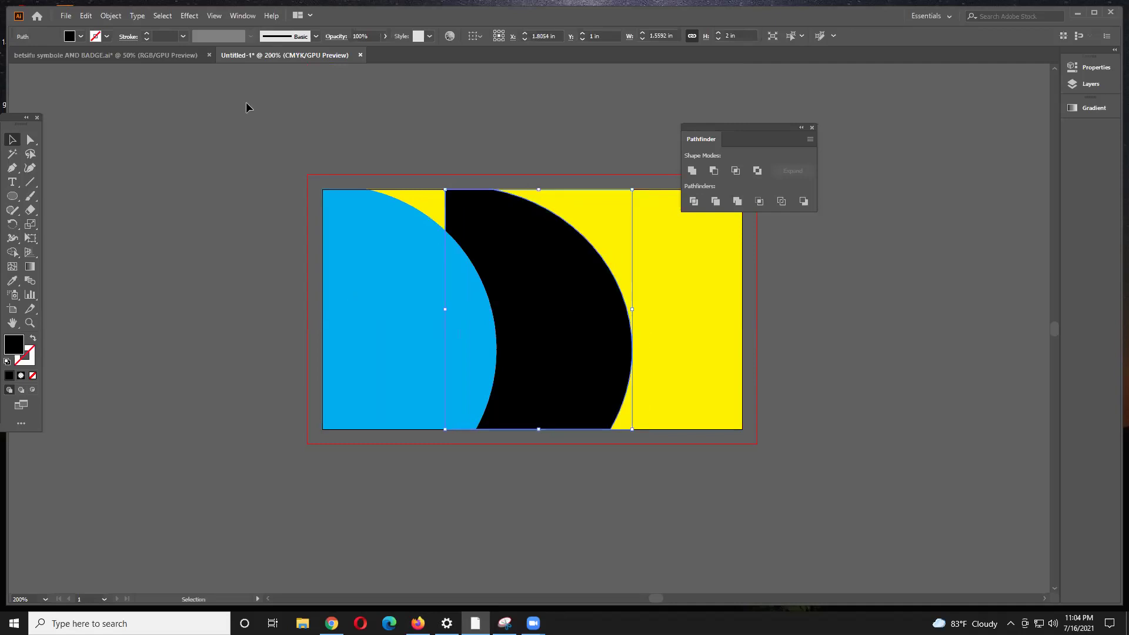
Step: Try a Gaussian Blur on the card's black shape with preview on, adjust its radius, and discard it
{"action": "left_click", "coordinate": [191, 17]}
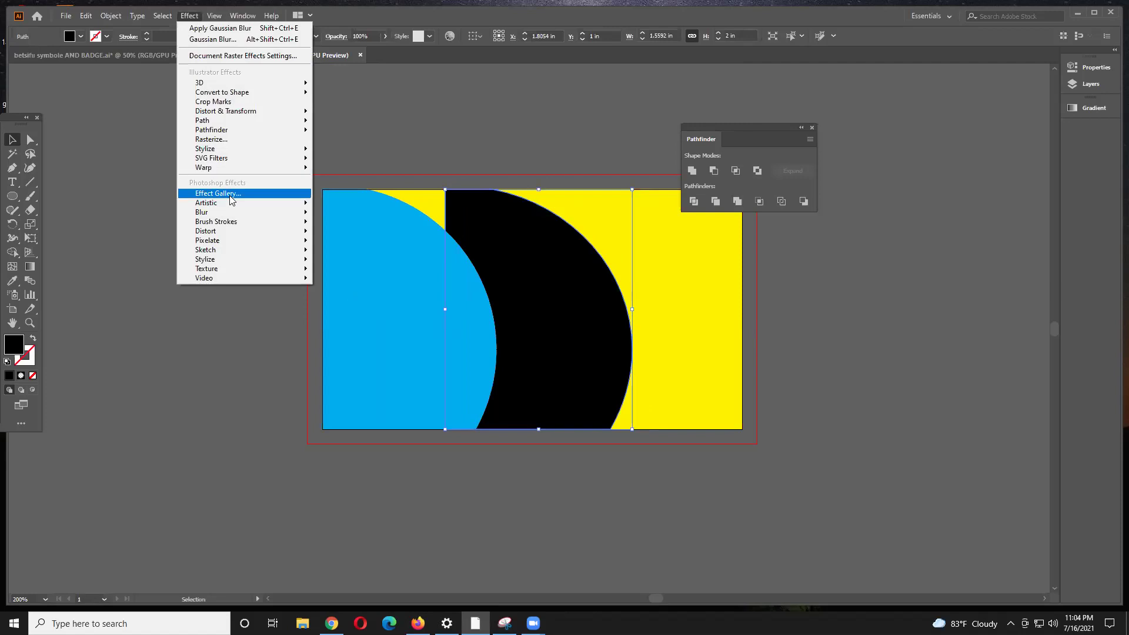
{"action": "mouse_move", "coordinate": [251, 213]}
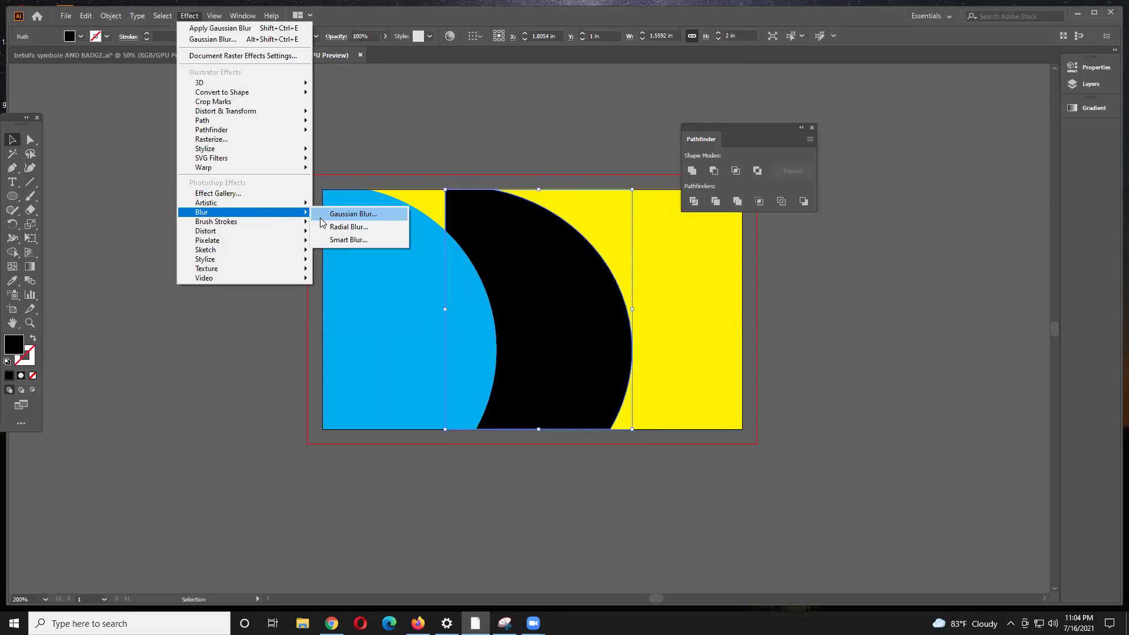
{"action": "left_click", "coordinate": [325, 215]}
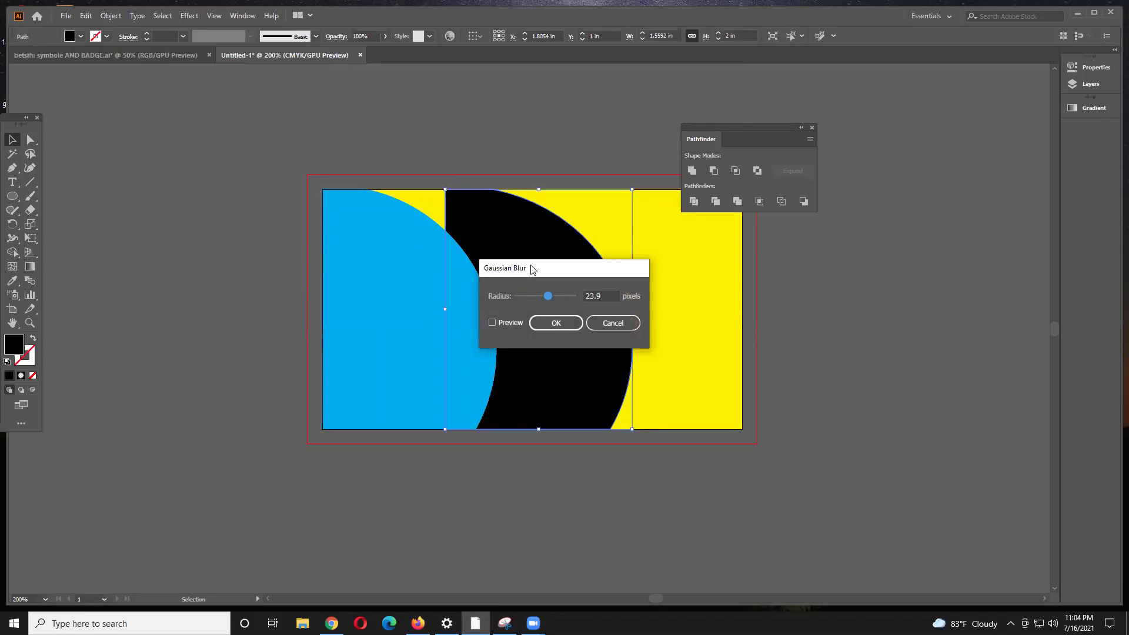
{"action": "left_click_drag", "start_coordinate": [532, 268], "coordinate": [168, 354]}
{"action": "left_click", "coordinate": [146, 407]}
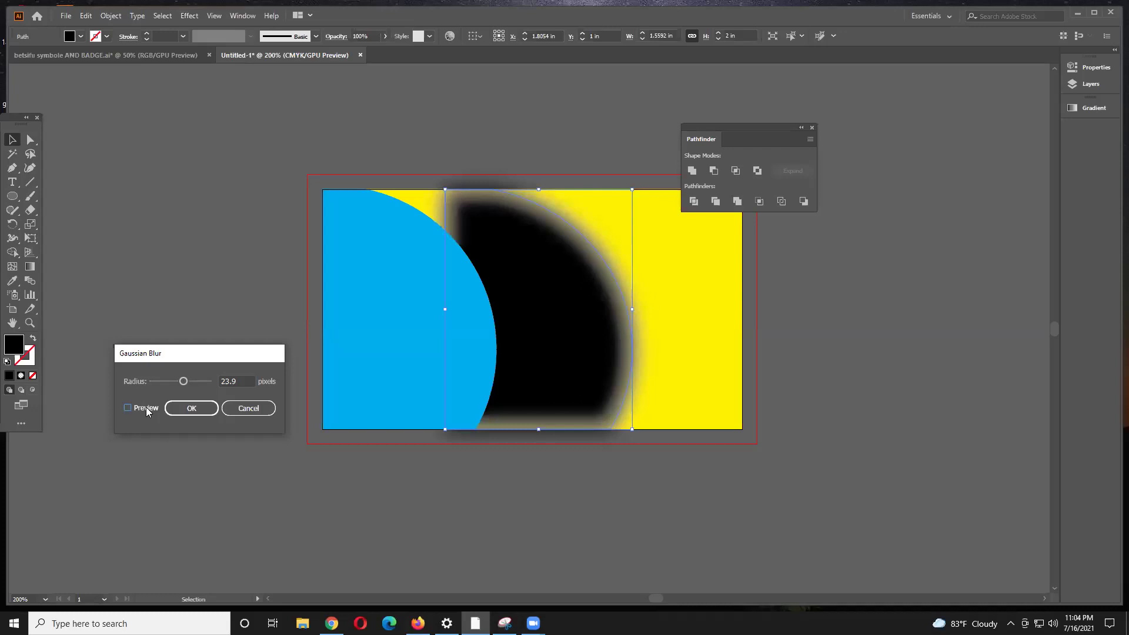
{"action": "mouse_move", "coordinate": [184, 381]}
{"action": "left_mouse_down"}
{"action": "mouse_move", "coordinate": [194, 382]}
{"action": "mouse_move", "coordinate": [172, 385]}
{"action": "left_mouse_up"}
{"action": "left_click", "coordinate": [248, 408]}
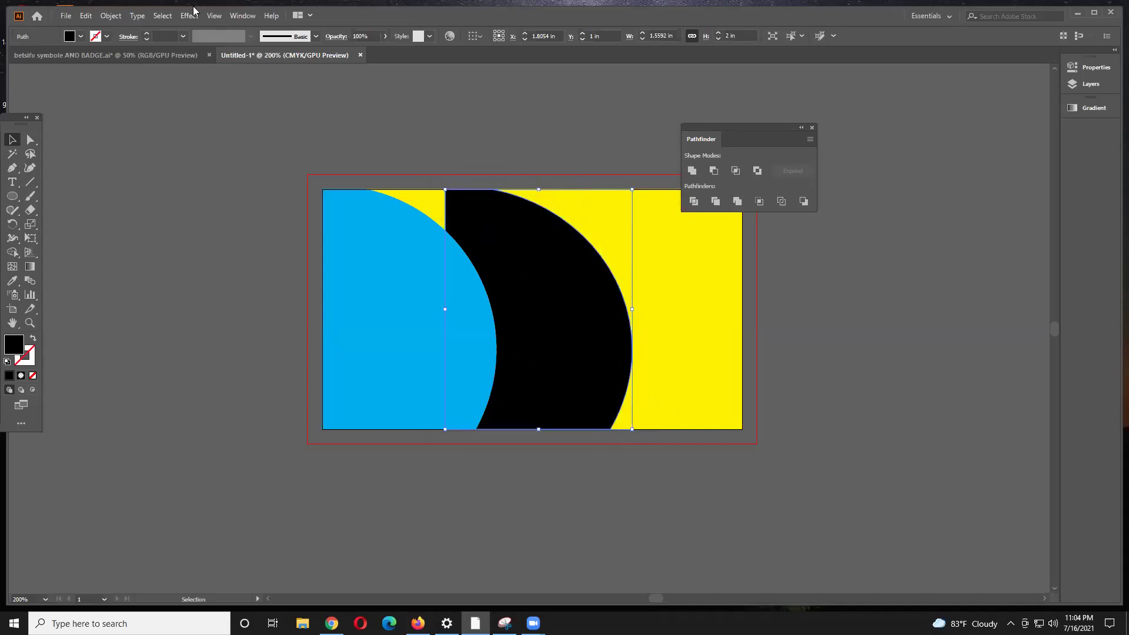
Step: Apply a Gaussian Blur with a radius above 23.9 pixels to the black shape and move it back behind the cyan piece
{"action": "left_click", "coordinate": [188, 16]}
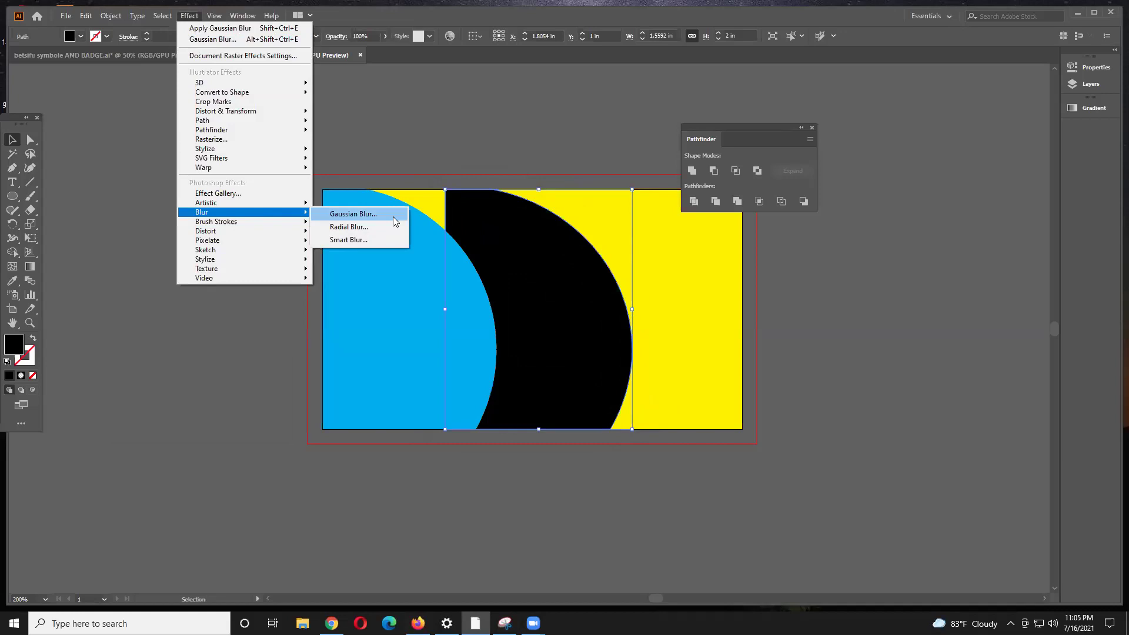
{"action": "left_click", "coordinate": [393, 218]}
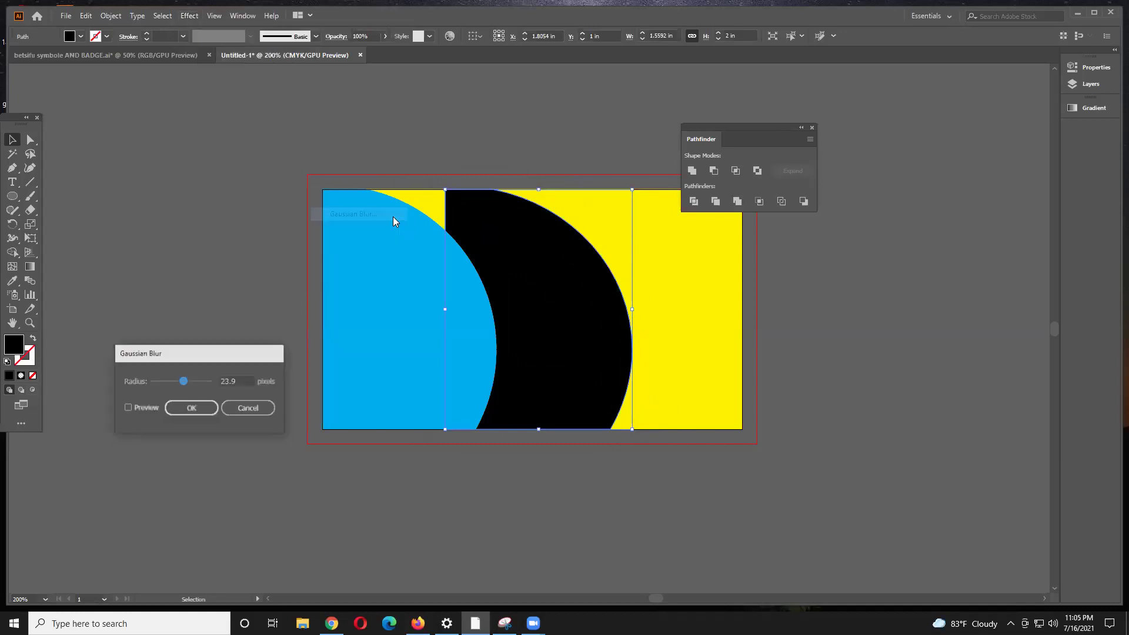
{"action": "left_click_drag", "start_coordinate": [207, 356], "coordinate": [195, 266]}
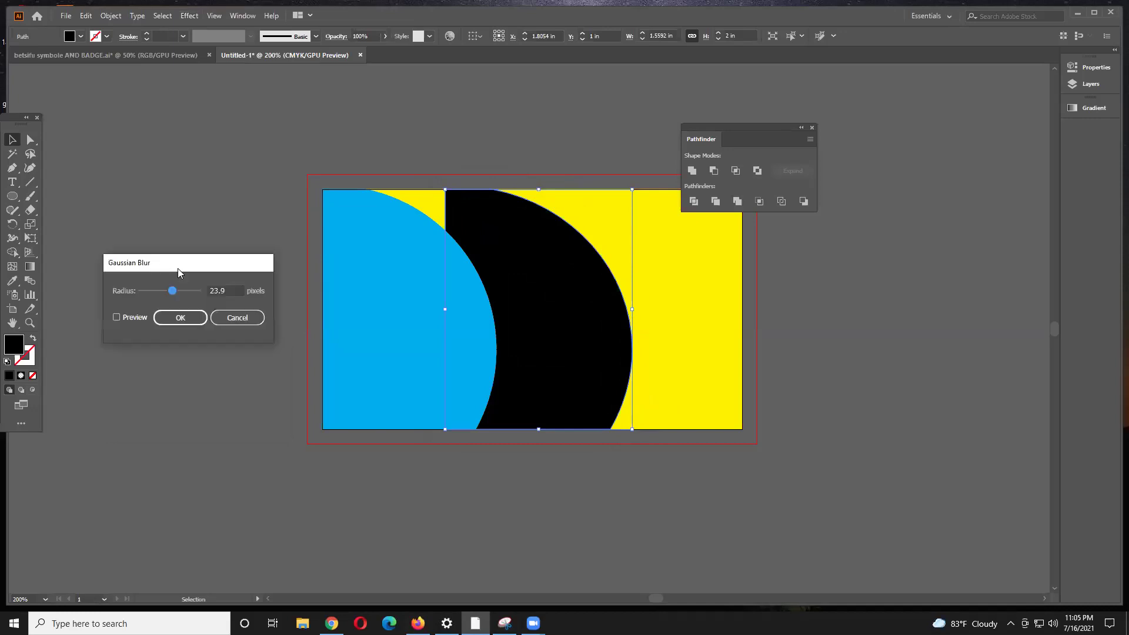
{"action": "left_click", "coordinate": [118, 317]}
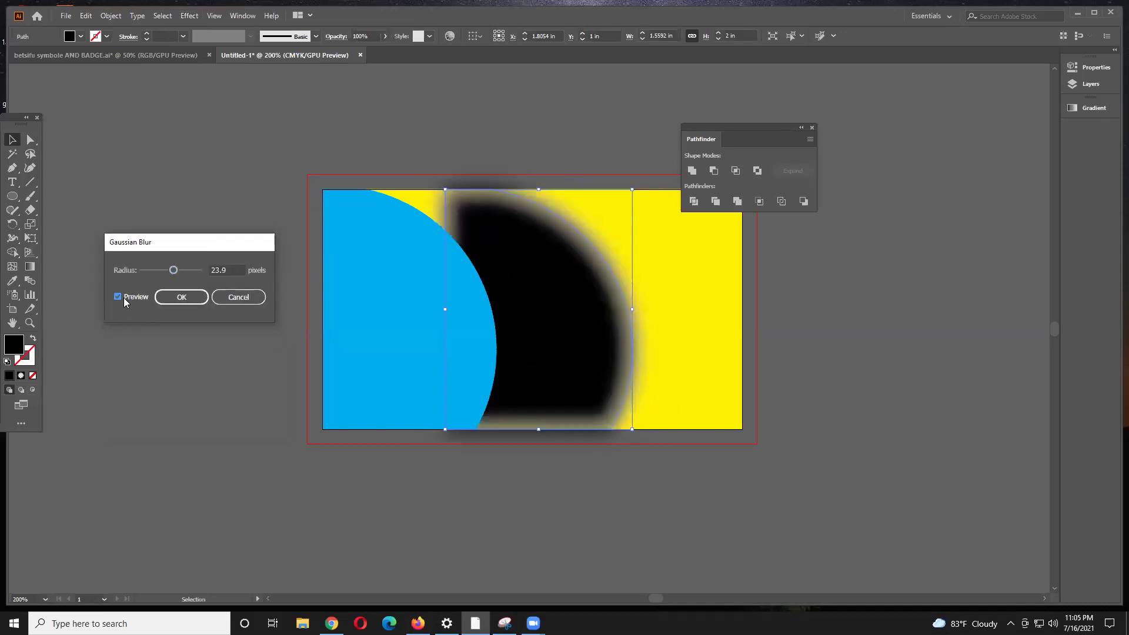
{"action": "mouse_move", "coordinate": [188, 274]}
{"action": "left_mouse_down"}
{"action": "mouse_move", "coordinate": [150, 272]}
{"action": "mouse_move", "coordinate": [176, 271]}
{"action": "left_mouse_up"}
{"action": "left_click", "coordinate": [170, 298]}
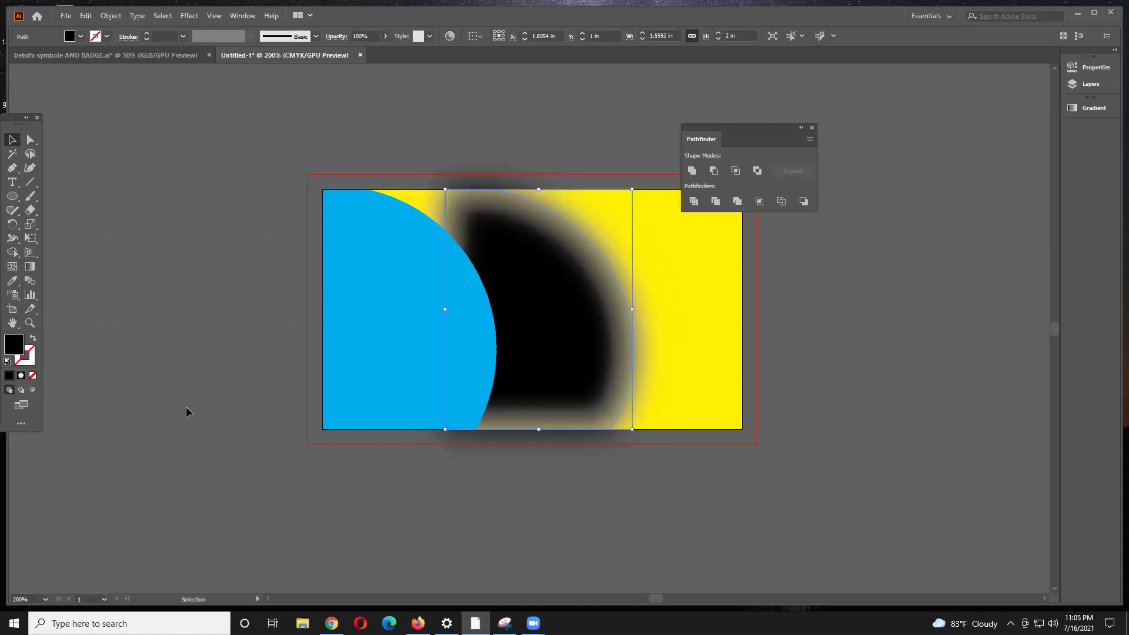
{"action": "left_click_drag", "start_coordinate": [579, 320], "coordinate": [488, 320]}
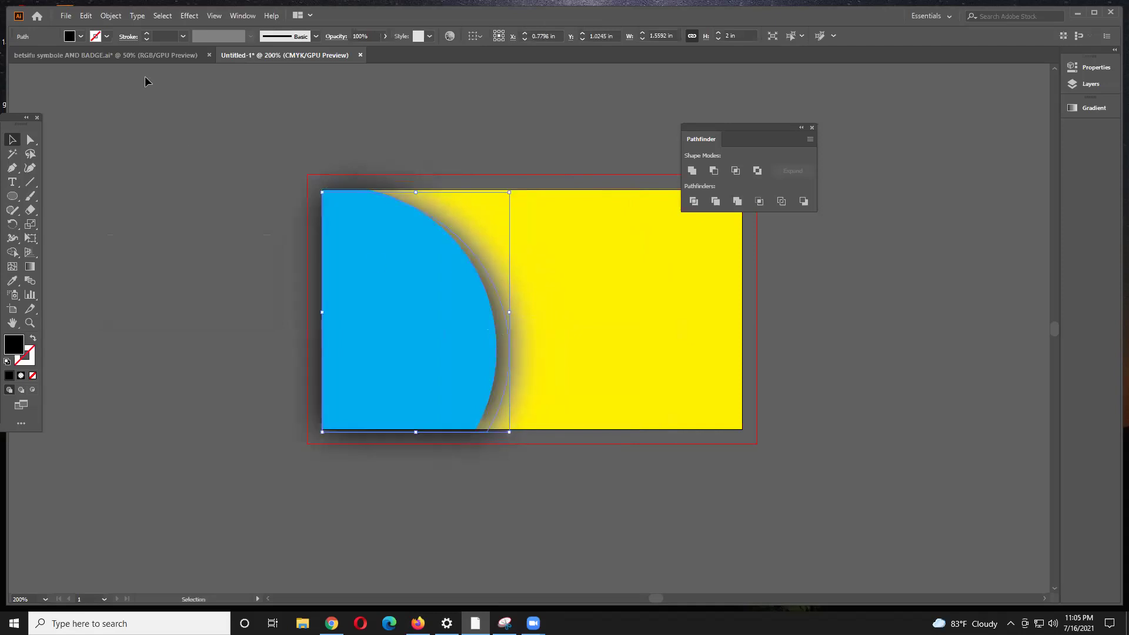
Step: Try yellow, dark blue, orange and red fills on the blurred shadow shape and return it to black
{"action": "left_click", "coordinate": [81, 36]}
{"action": "left_click", "coordinate": [49, 57]}
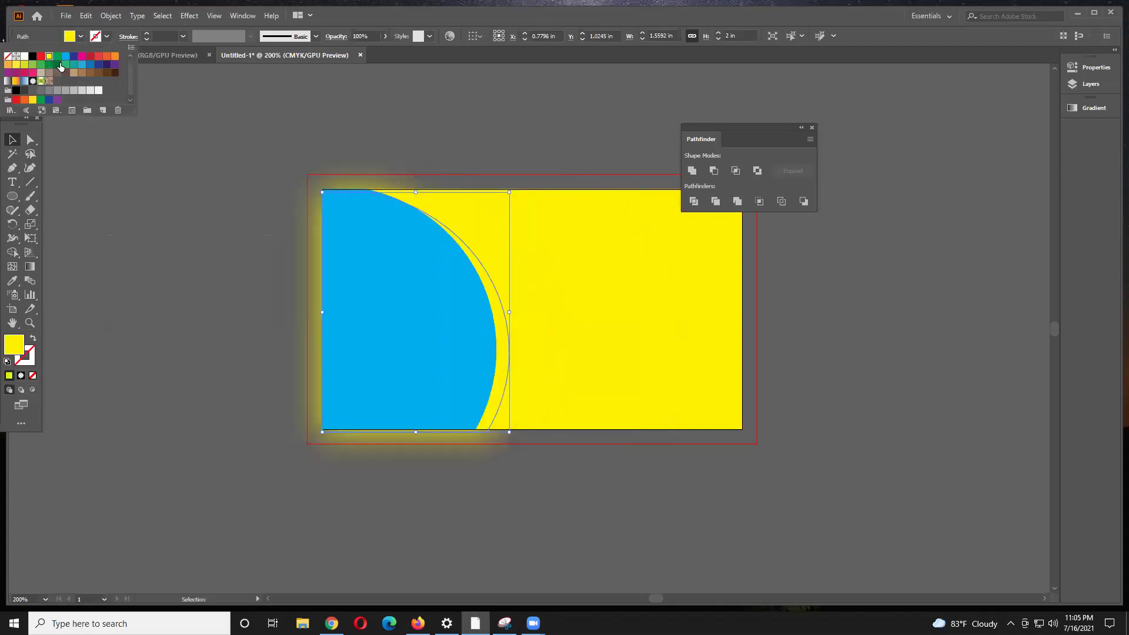
{"action": "left_click", "coordinate": [108, 65]}
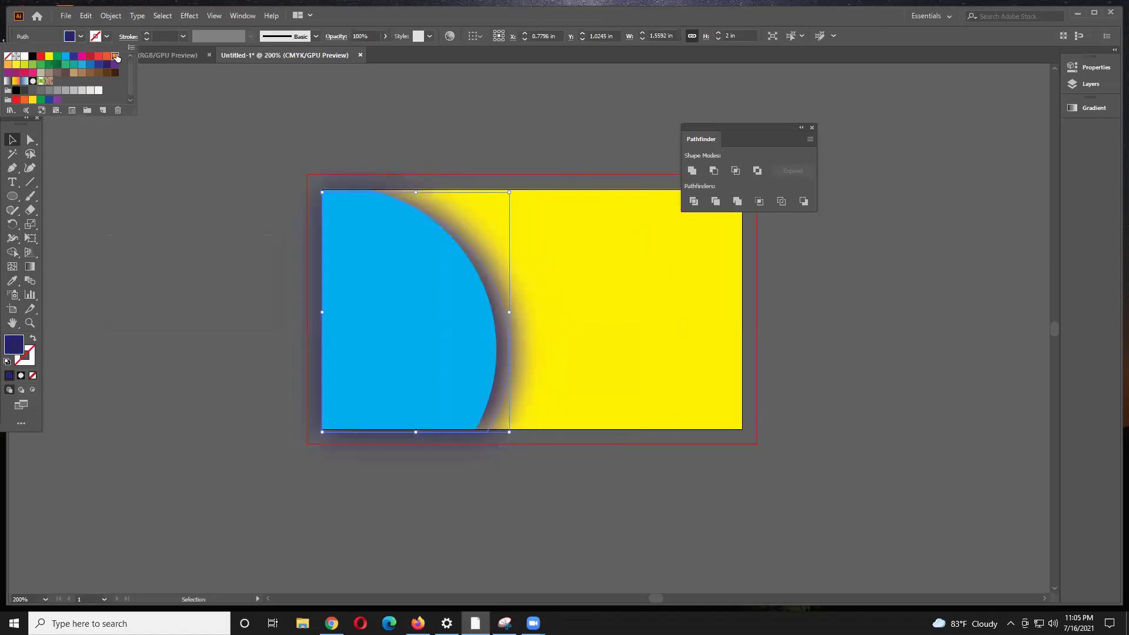
{"action": "left_click", "coordinate": [116, 56]}
{"action": "left_click", "coordinate": [106, 56]}
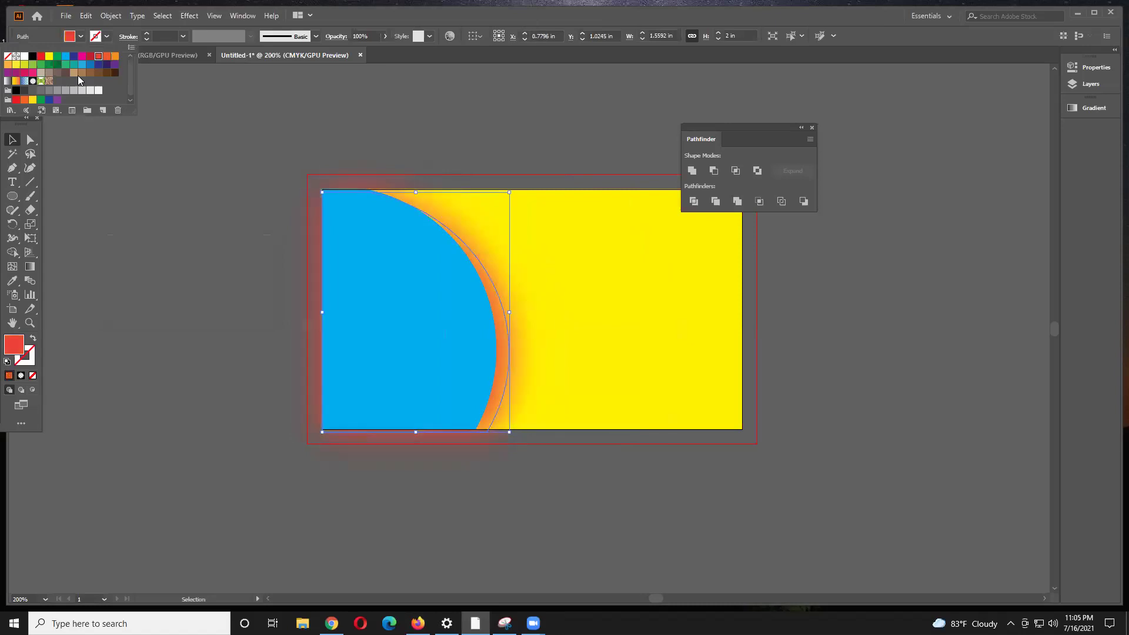
{"action": "left_click", "coordinate": [33, 57]}
{"action": "left_click", "coordinate": [151, 195]}
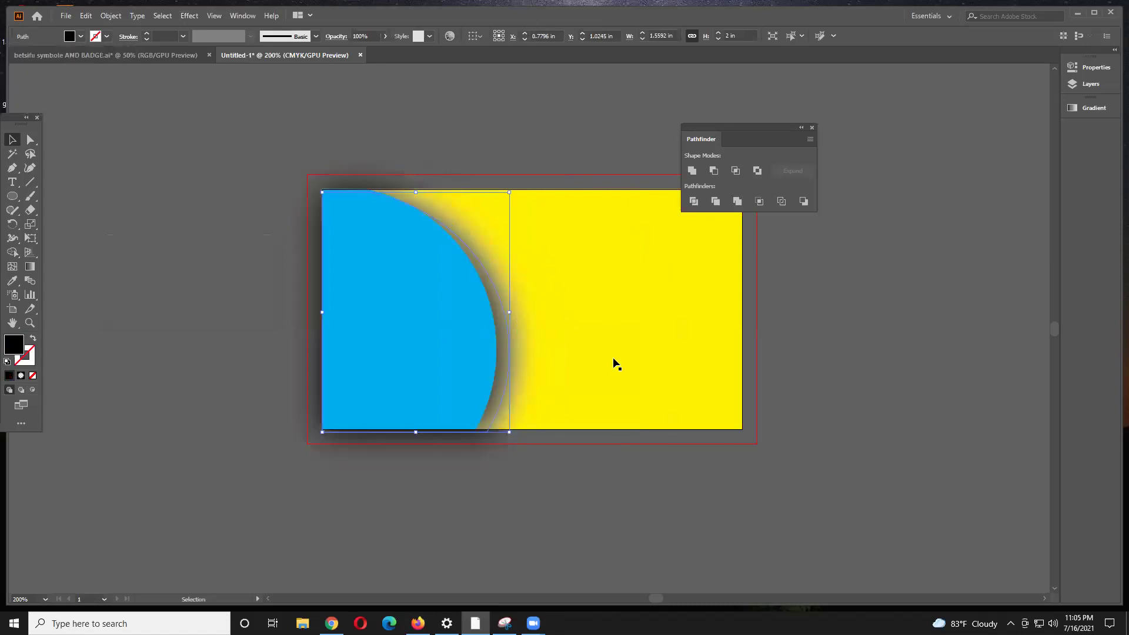
Step: Try light grey swatches on the yellow card background and fill it with C=0 M=0 Y=0 K=5
{"action": "left_click", "coordinate": [593, 323]}
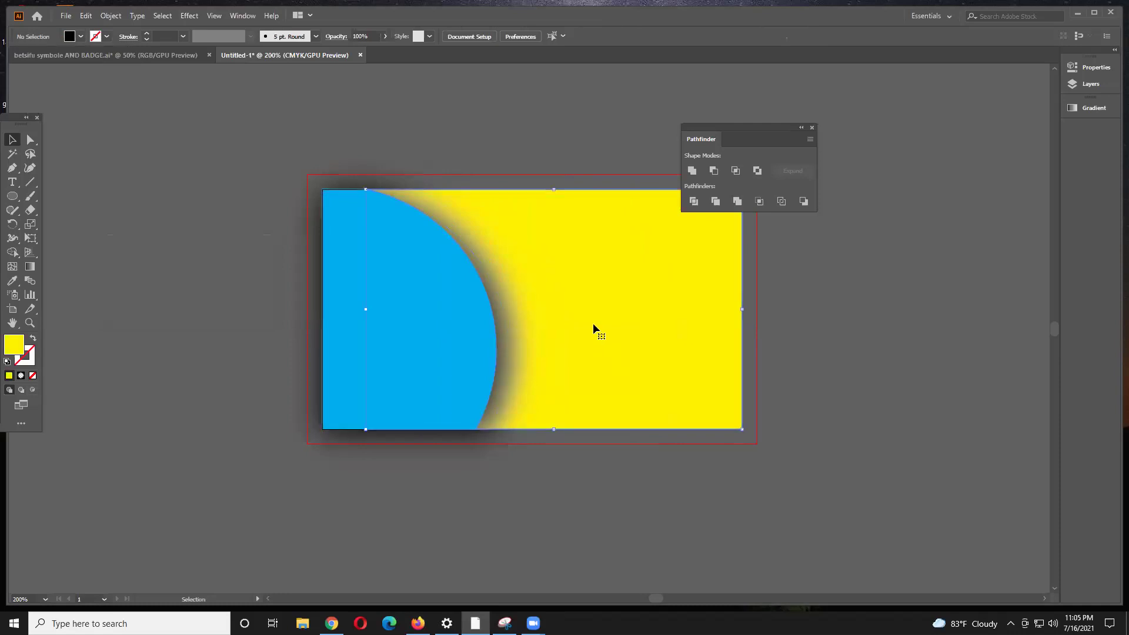
{"action": "left_click", "coordinate": [81, 37]}
{"action": "left_click", "coordinate": [97, 92]}
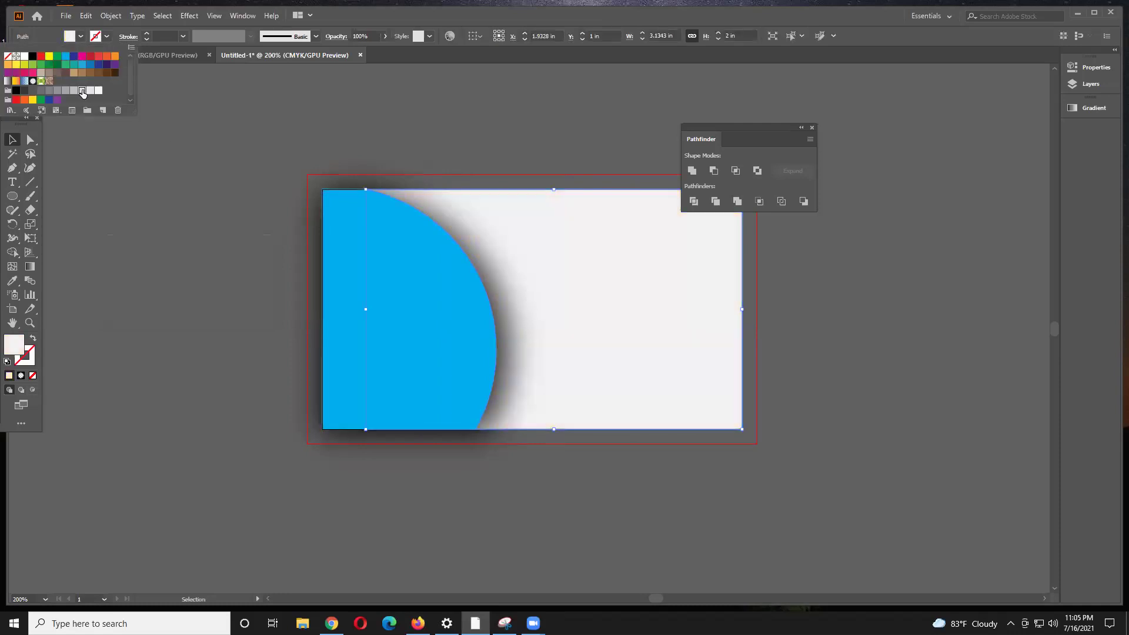
{"action": "left_click", "coordinate": [81, 92]}
{"action": "left_click", "coordinate": [74, 92]}
{"action": "left_click", "coordinate": [99, 91]}
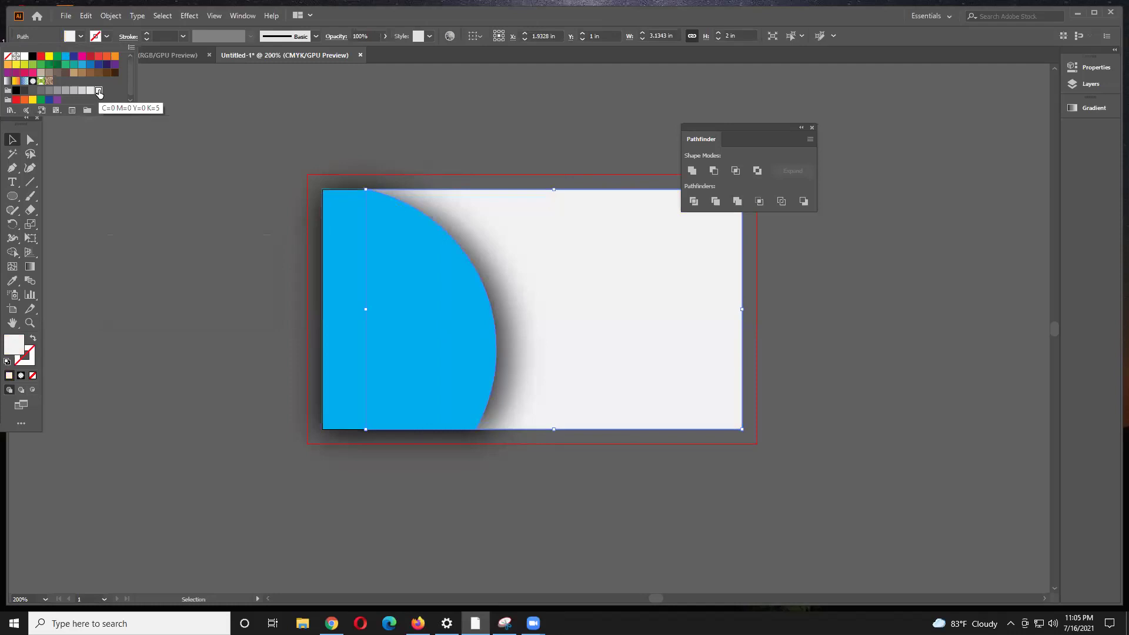
{"action": "left_click", "coordinate": [388, 92]}
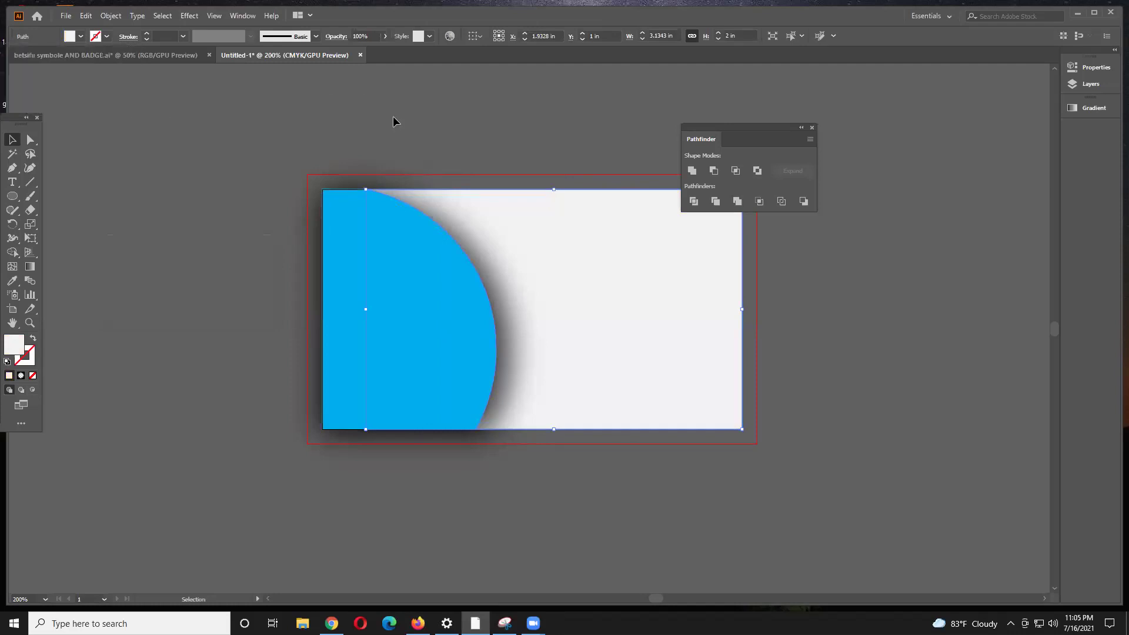
Step: Nudge the blurred black shadow shape to X 0.7379 in so less of it extends past the cyan piece
{"action": "left_click", "coordinate": [506, 366]}
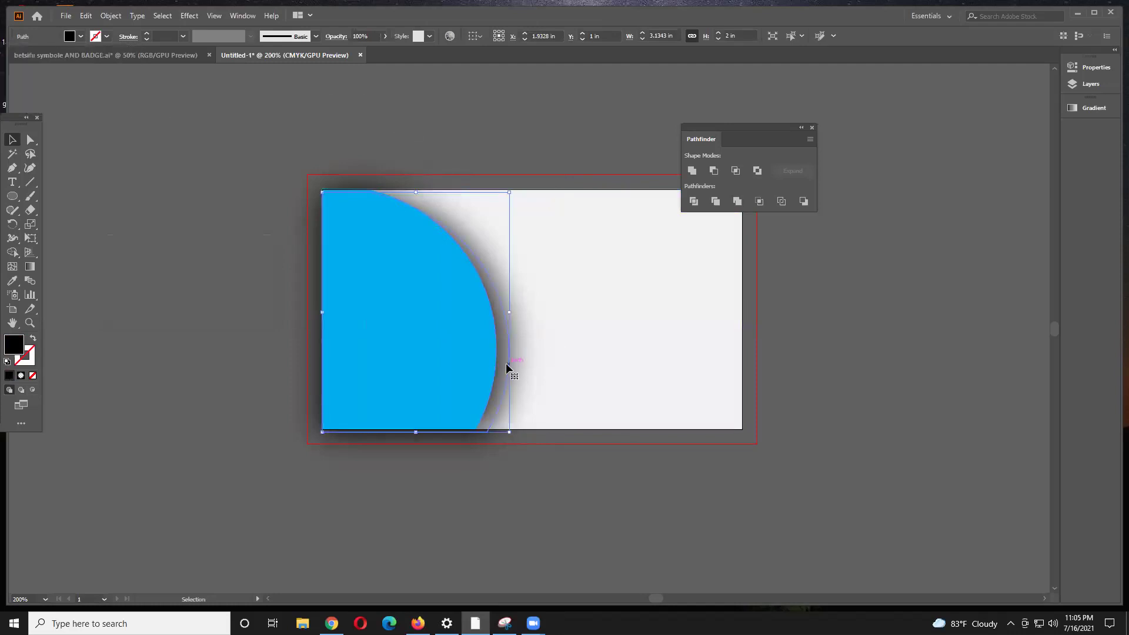
{"action": "key", "text": "Left"}
{"action": "key", "text": "Left"}
{"action": "key", "text": "Left"}
{"action": "key", "text": "Left"}
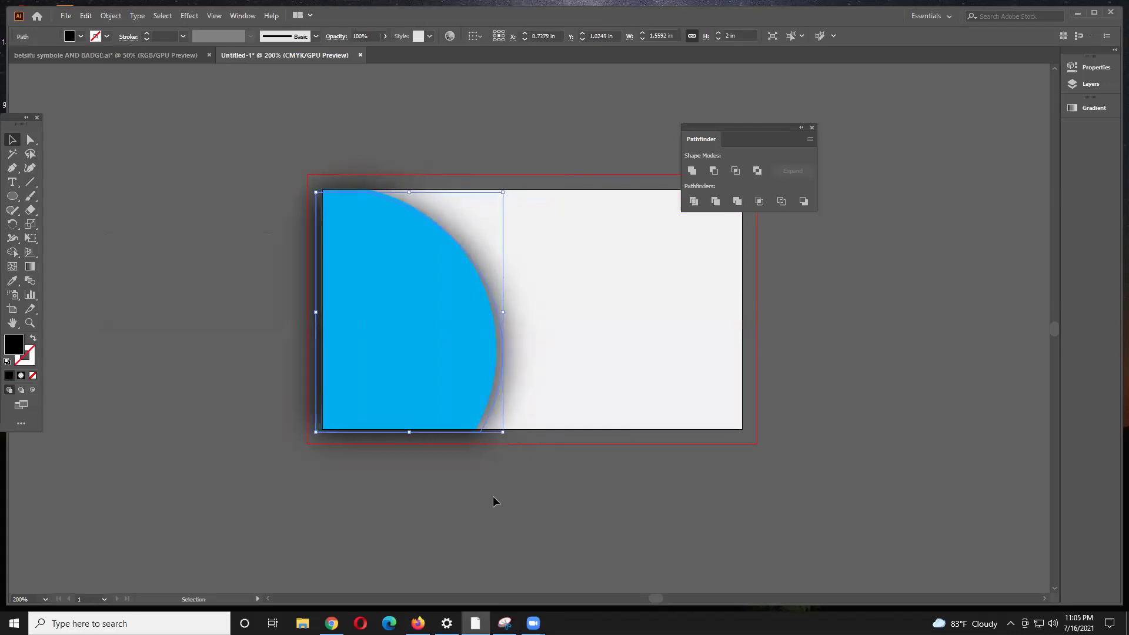
{"action": "left_click", "coordinate": [493, 500]}
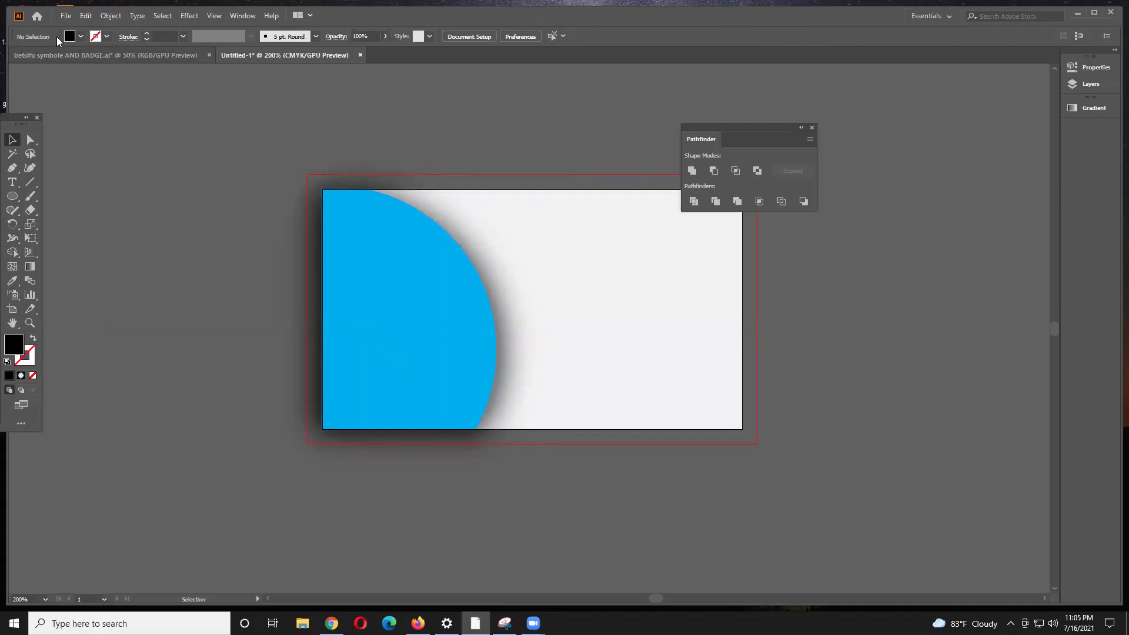
Step: Preview the card in Save for Web as PNG-24 at 300 percent and leave without saving
{"action": "left_click", "coordinate": [66, 16]}
{"action": "mouse_move", "coordinate": [105, 223]}
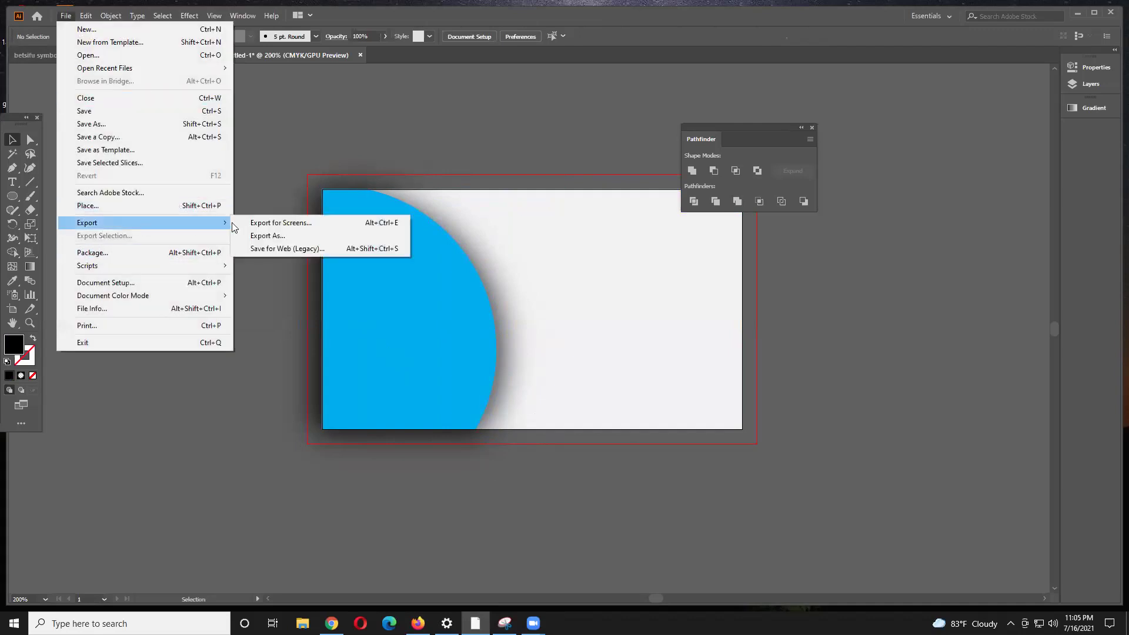
{"action": "left_click", "coordinate": [312, 248]}
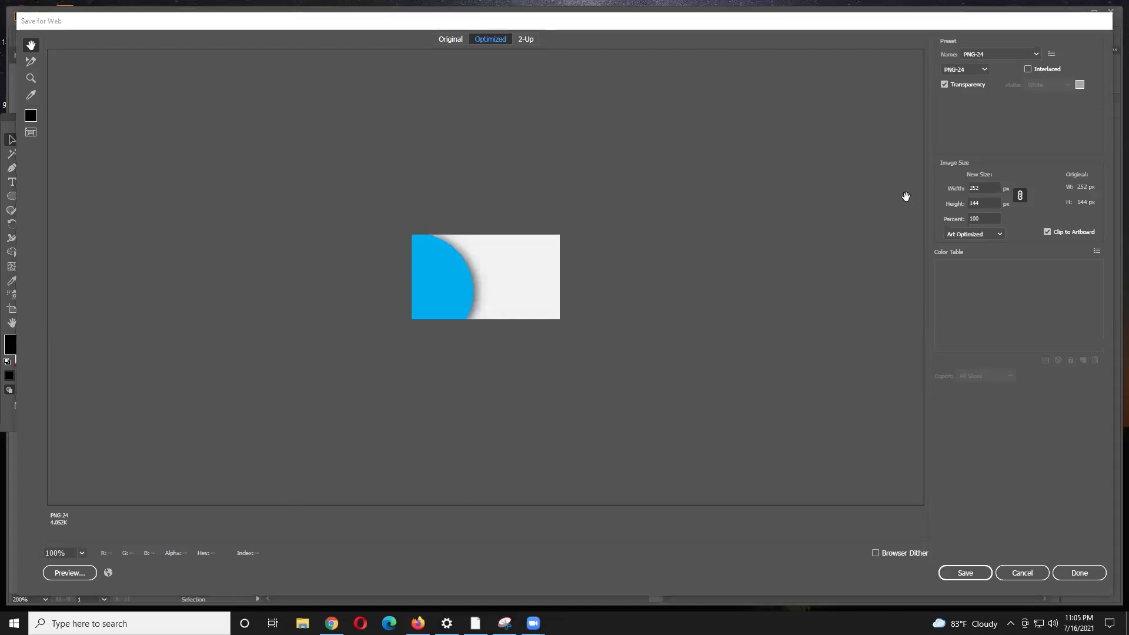
{"action": "left_click", "coordinate": [932, 214]}
{"action": "type", "text": "300"}
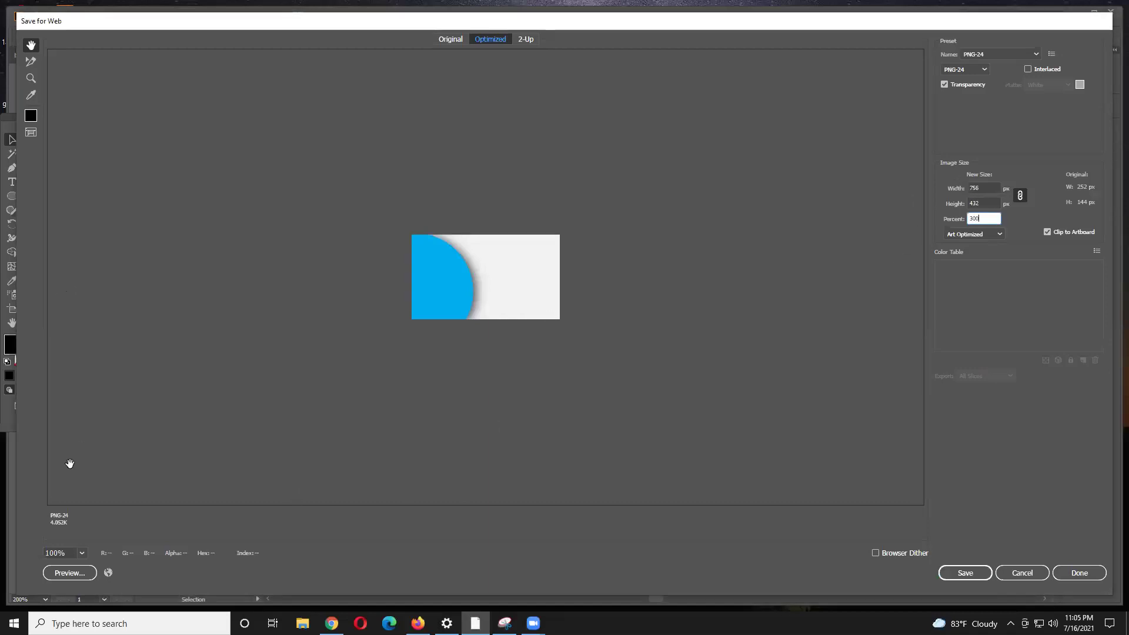
{"action": "left_click", "coordinate": [990, 202]}
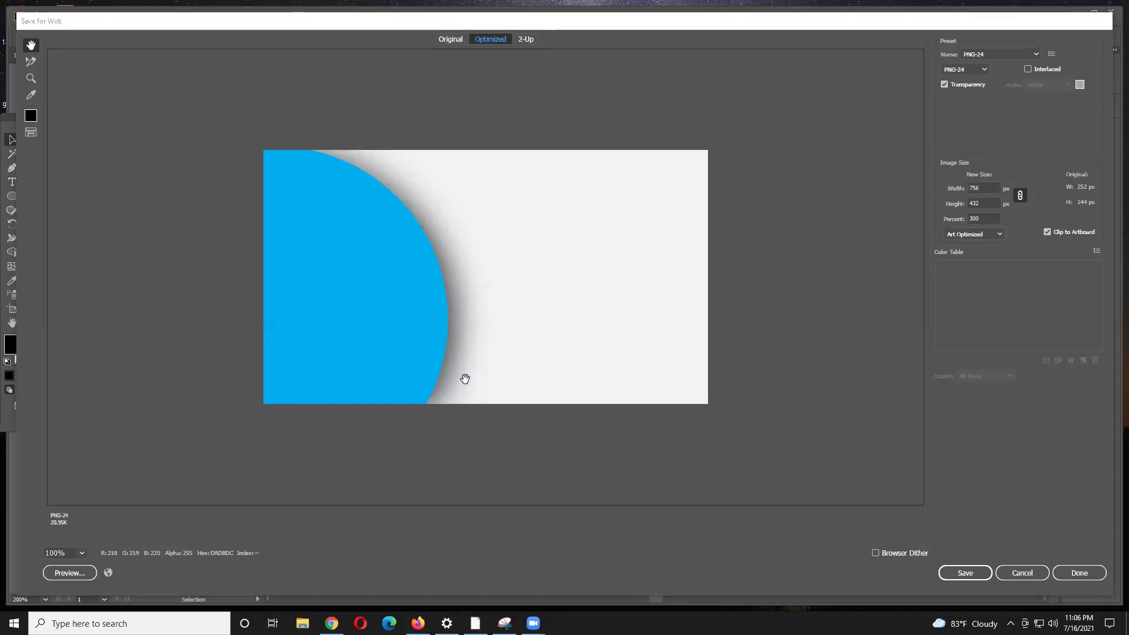
{"action": "left_click", "coordinate": [1013, 574]}
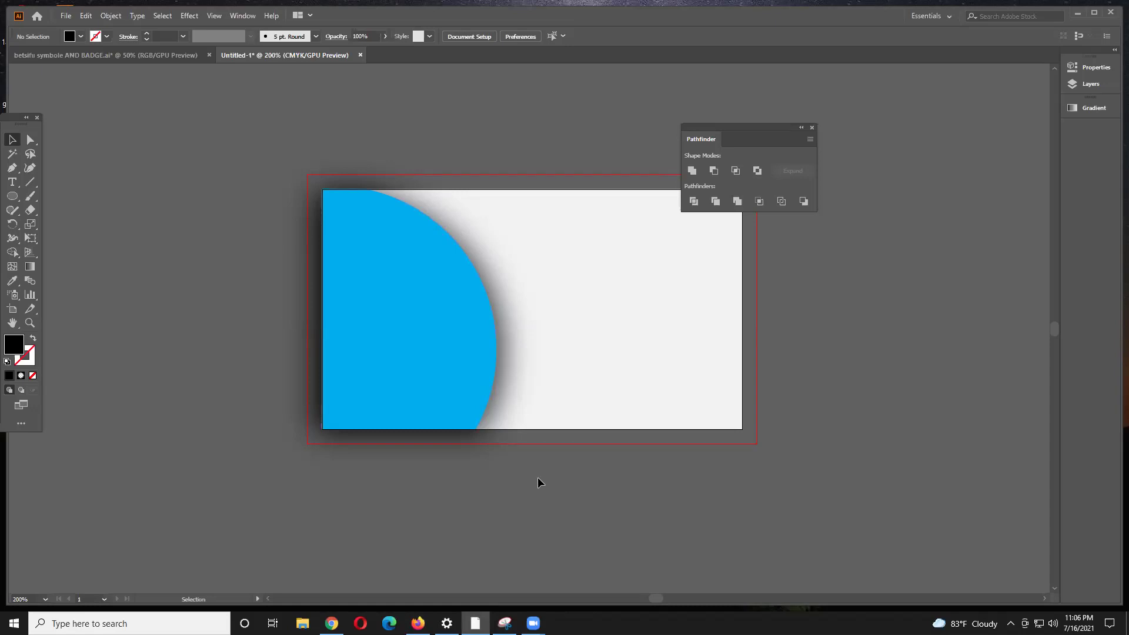
Step: Shift the cyan piece down and partly off the card, and move the blurred shadow shape below the card
{"action": "left_click", "coordinate": [529, 419]}
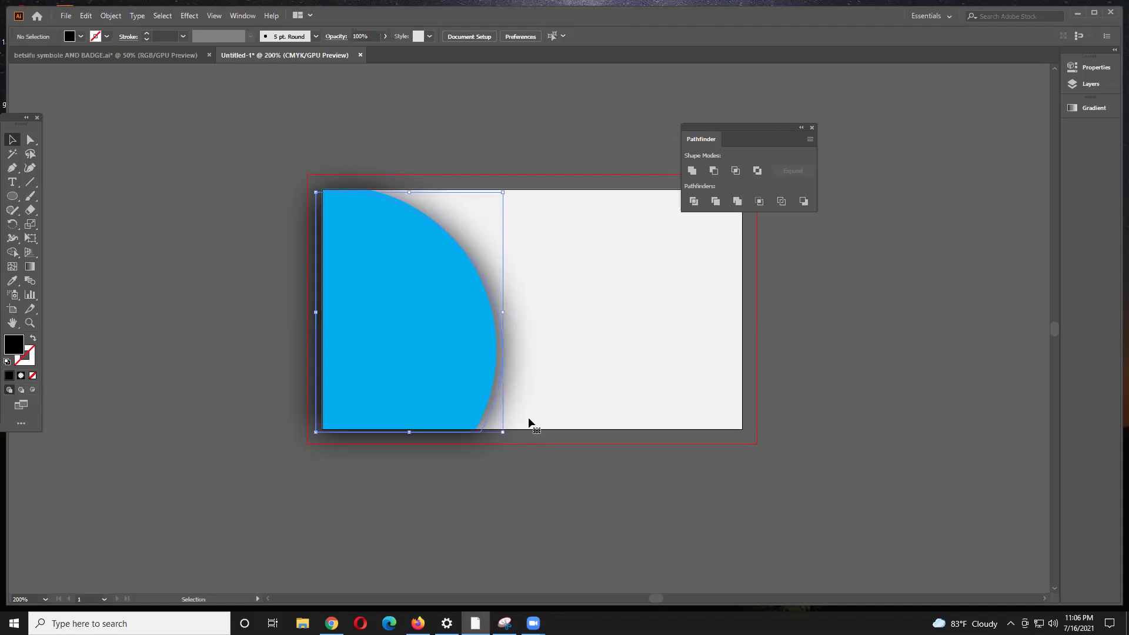
{"action": "left_click", "coordinate": [523, 435]}
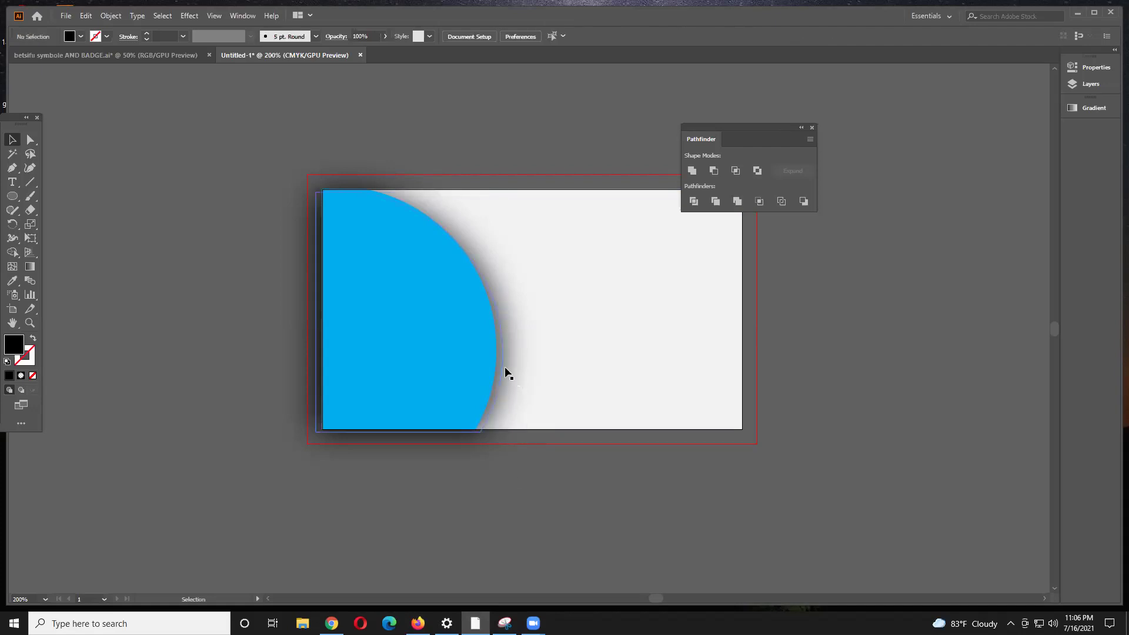
{"action": "left_click_drag", "start_coordinate": [443, 357], "coordinate": [377, 418]}
{"action": "left_click", "coordinate": [511, 351]}
{"action": "left_click_drag", "start_coordinate": [520, 350], "coordinate": [700, 330]}
{"action": "left_click_drag", "start_coordinate": [461, 489], "coordinate": [441, 441]}
{"action": "scroll", "coordinate": [442, 441], "scroll_direction": "down", "scroll_amount": 2}
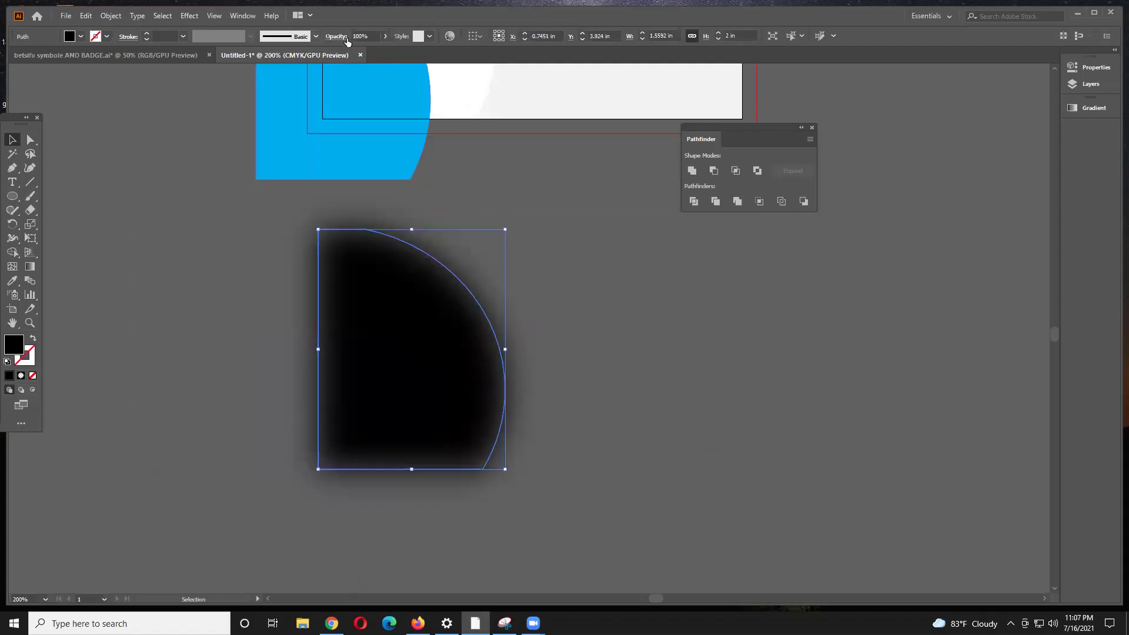
Step: Try the blurred shadow at 26% opacity behind the cyan piece at X 0.2674 in, Y 1.326 in
{"action": "left_click_drag", "start_coordinate": [385, 37], "coordinate": [361, 50]}
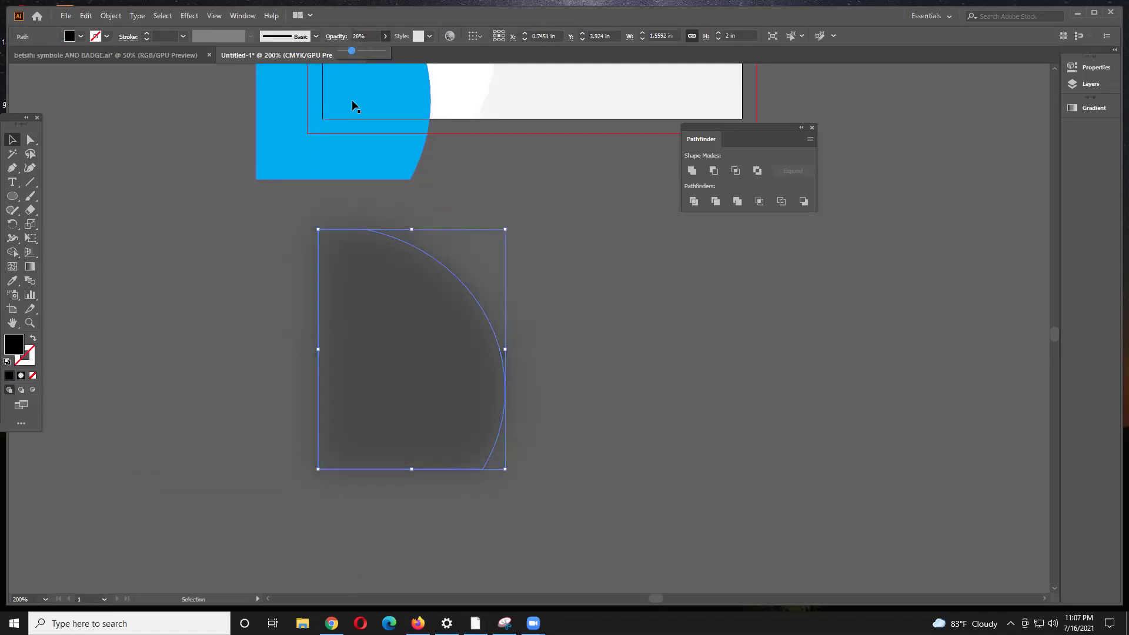
{"action": "scroll", "coordinate": [464, 409], "scroll_direction": "up", "scroll_amount": 2}
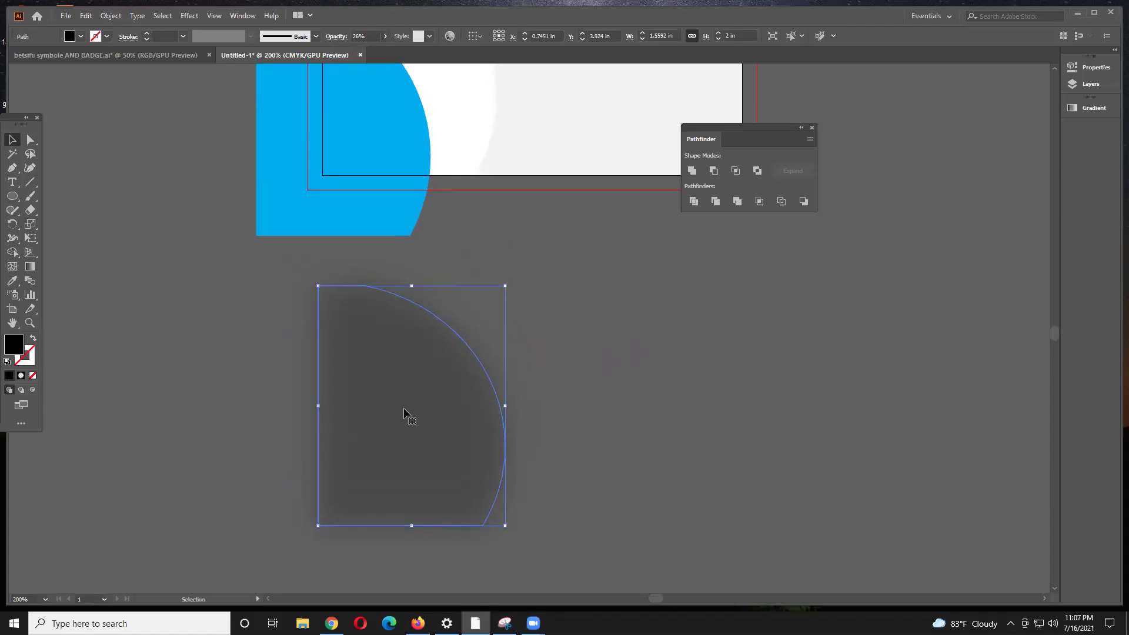
{"action": "scroll", "coordinate": [404, 407], "scroll_direction": "up", "scroll_amount": 2}
{"action": "left_click_drag", "start_coordinate": [458, 451], "coordinate": [470, 267]}
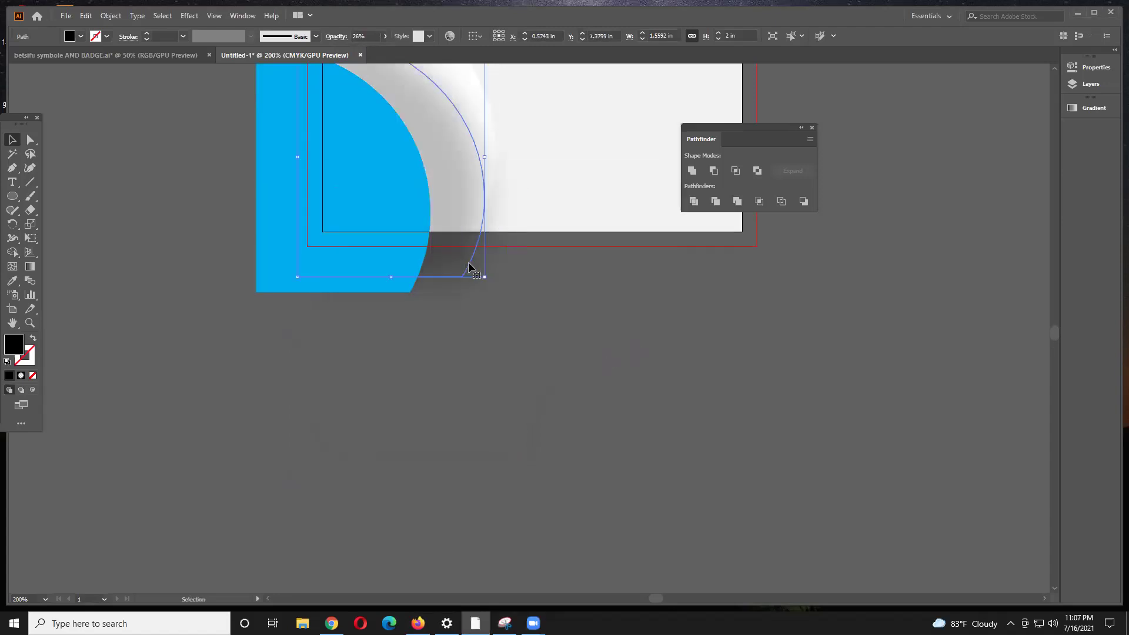
{"action": "scroll", "coordinate": [467, 247], "scroll_direction": "up", "scroll_amount": 2}
{"action": "left_click_drag", "start_coordinate": [380, 100], "coordinate": [342, 93]}
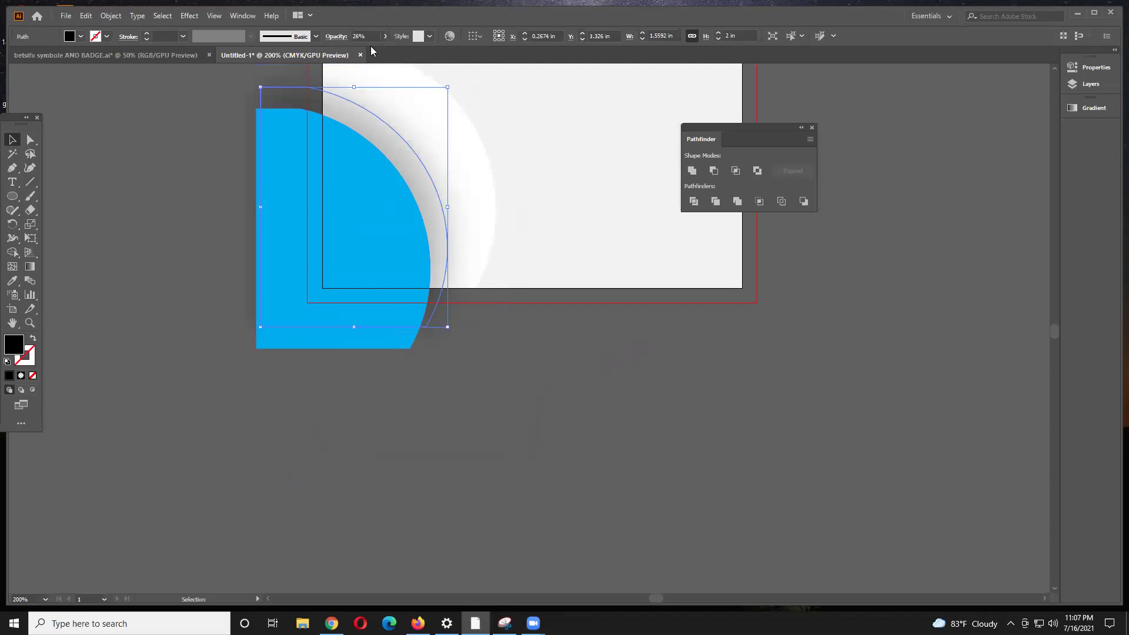
Step: Restore the shadow's full opacity, move it below the card, and place the cyan piece at X 0.4514 in, Y 1.1667 in
{"action": "left_click_drag", "start_coordinate": [360, 46], "coordinate": [416, 57]}
{"action": "left_click", "coordinate": [454, 293]}
{"action": "left_click_drag", "start_coordinate": [440, 188], "coordinate": [671, 436]}
{"action": "left_click_drag", "start_coordinate": [391, 255], "coordinate": [424, 214]}
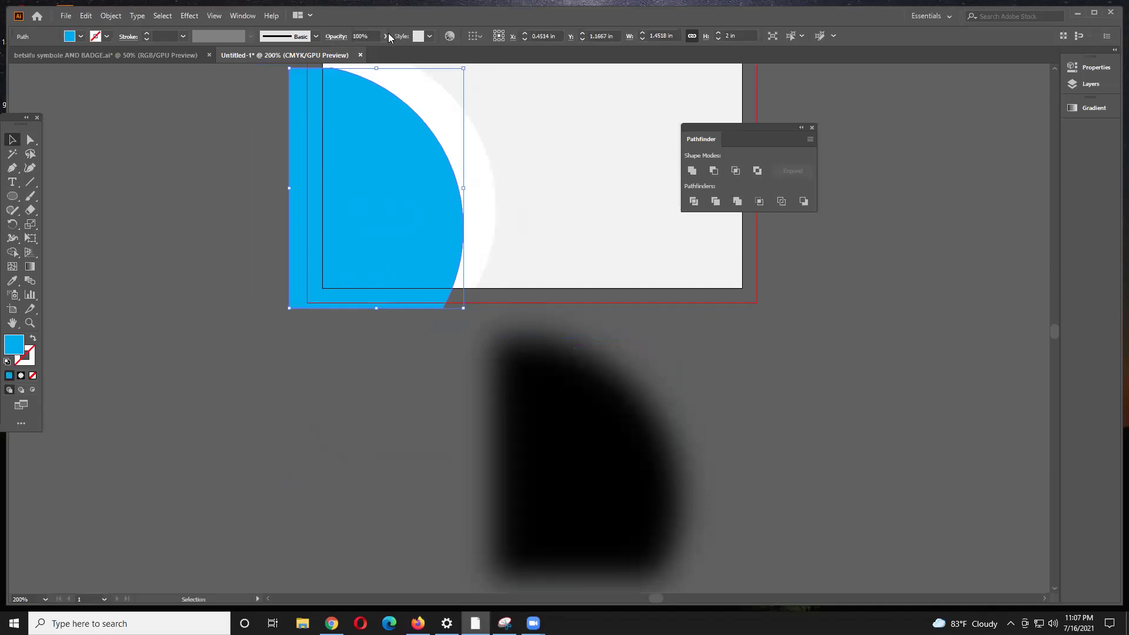
Step: Set the cyan piece's opacity to 54% and move it to X 0.6009 in, Y 1.6054 in
{"action": "left_click", "coordinate": [384, 37]}
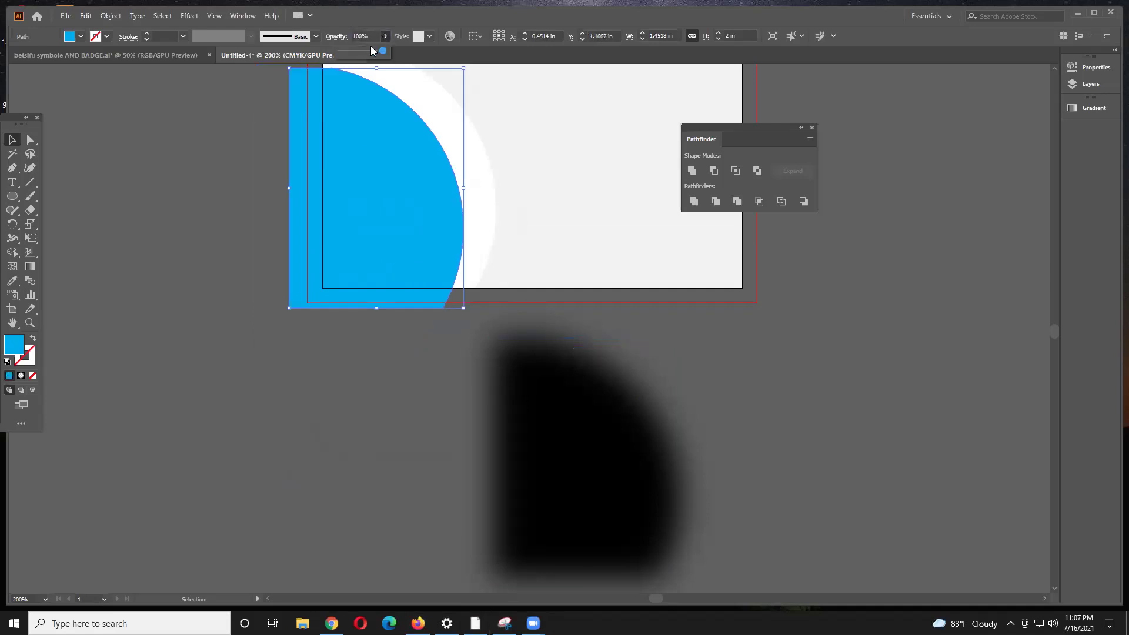
{"action": "left_click_drag", "start_coordinate": [367, 52], "coordinate": [364, 51]}
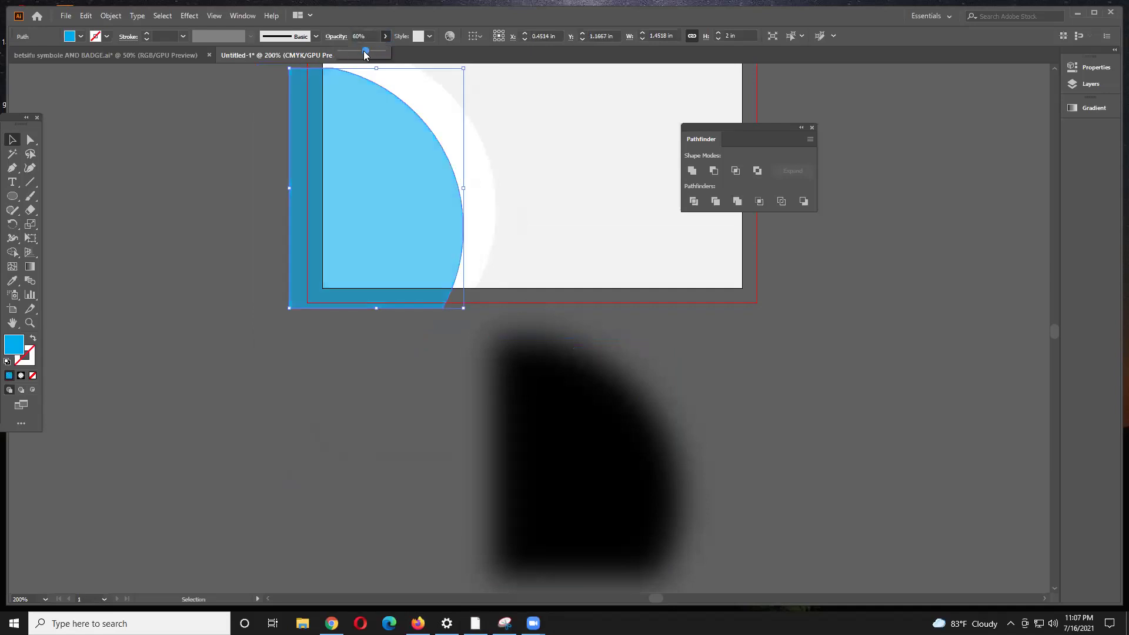
{"action": "scroll", "coordinate": [312, 277], "scroll_direction": "up", "scroll_amount": 4}
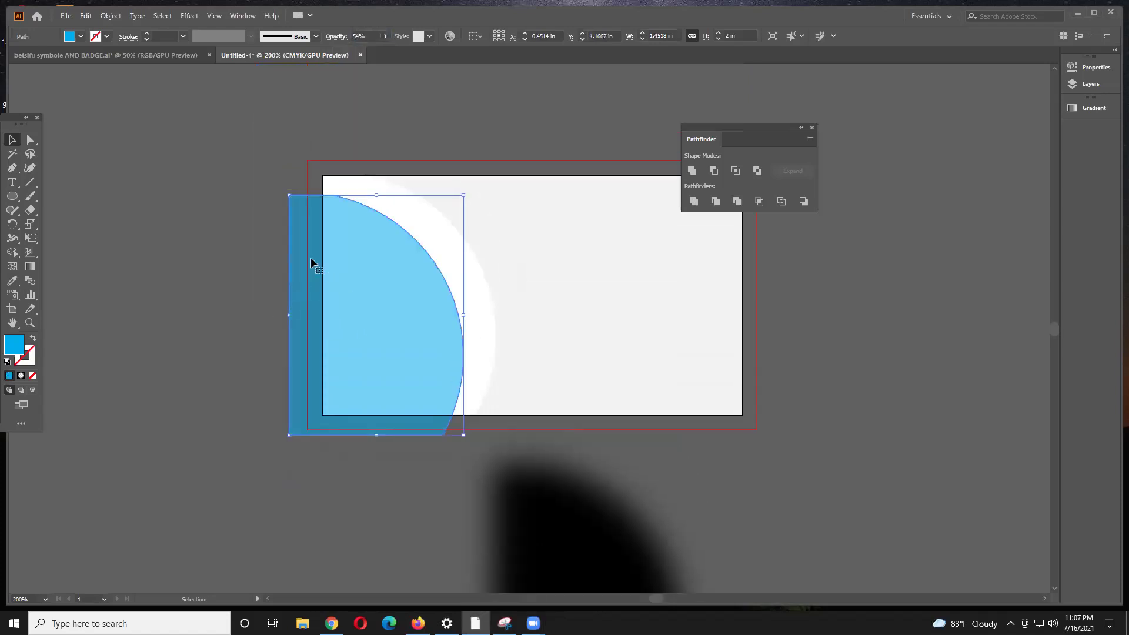
{"action": "left_click_drag", "start_coordinate": [335, 230], "coordinate": [411, 345]}
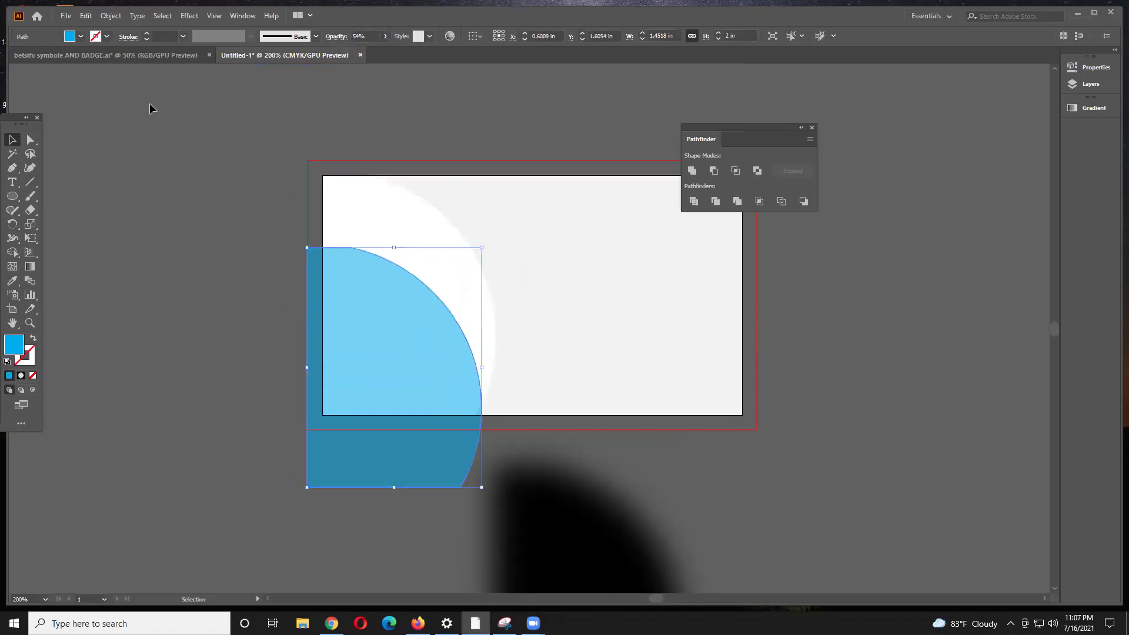
Step: Draw a cyan rectangle about 2.77 by 2 in below the blurred shape and undo it
{"action": "scroll", "coordinate": [465, 484], "scroll_direction": "down", "scroll_amount": 3}
{"action": "scroll", "coordinate": [403, 194], "scroll_direction": "down", "scroll_amount": 11}
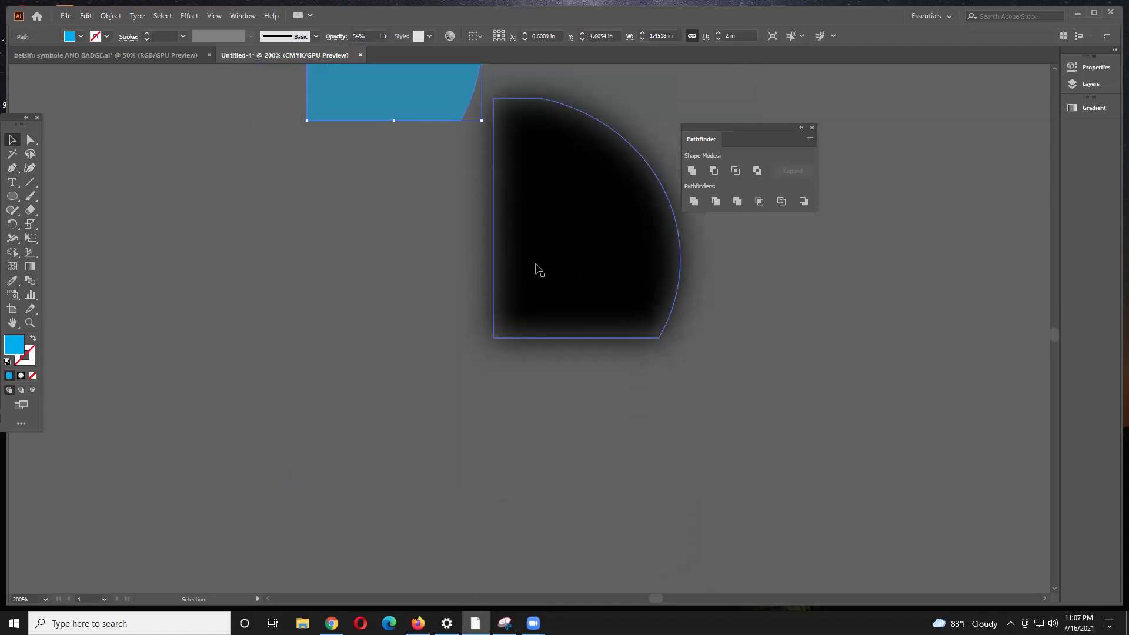
{"action": "scroll", "coordinate": [449, 261], "scroll_direction": "down", "scroll_amount": 5}
{"action": "left_click_drag", "start_coordinate": [12, 196], "coordinate": [42, 197]}
{"action": "left_click_drag", "start_coordinate": [141, 190], "coordinate": [474, 430]}
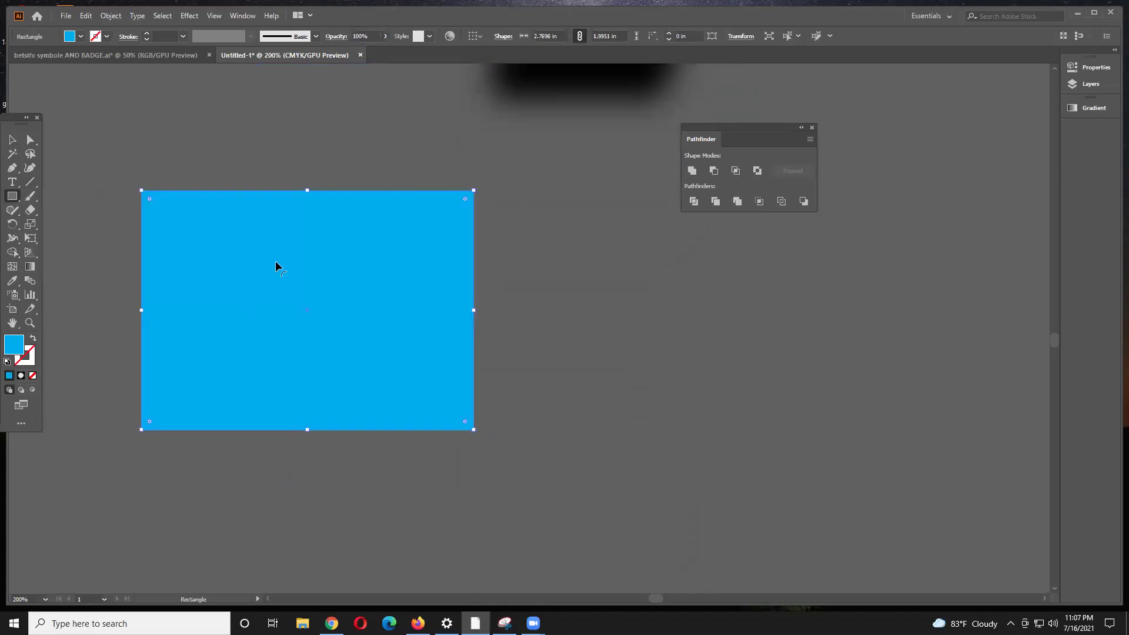
{"action": "key", "text": "ctrl+z"}
{"action": "key", "text": "ctrl+z"}
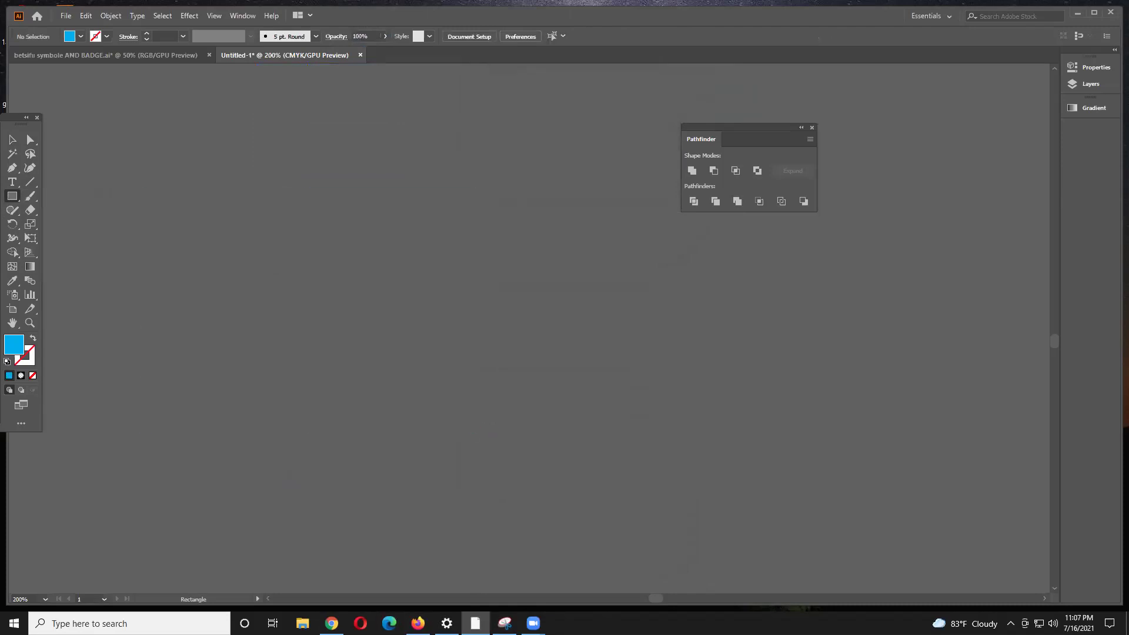
Step: Switch to Firefox, search Google for "hero alam" in the new tab, and maximize the browser window
{"action": "left_click", "coordinate": [418, 623]}
{"action": "left_click", "coordinate": [663, 139]}
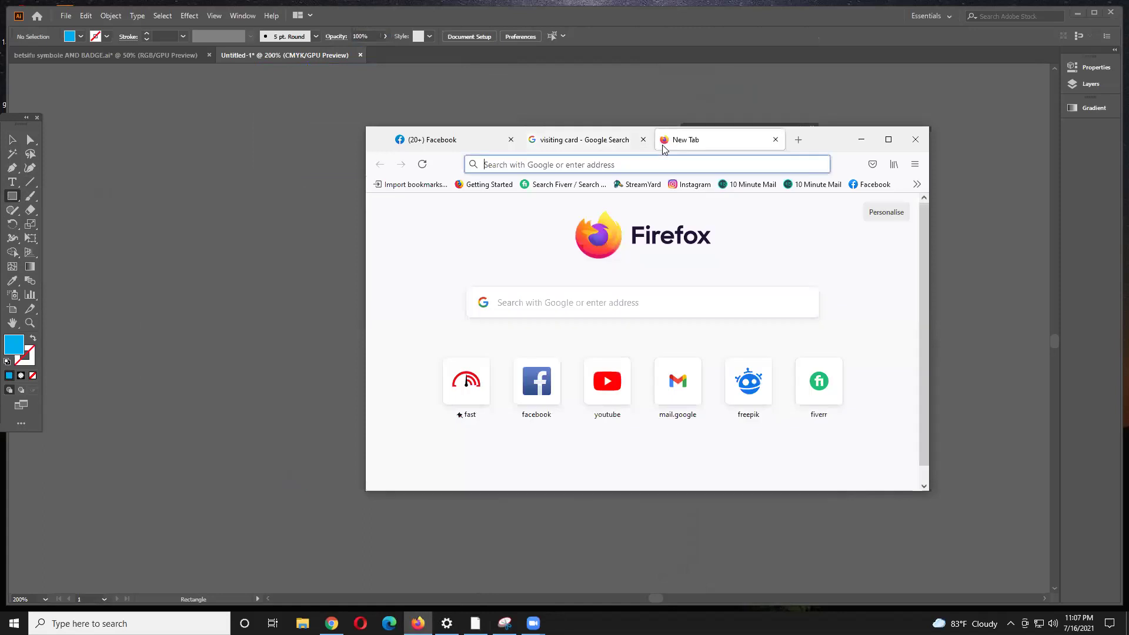
{"action": "type", "text": "HERP"}
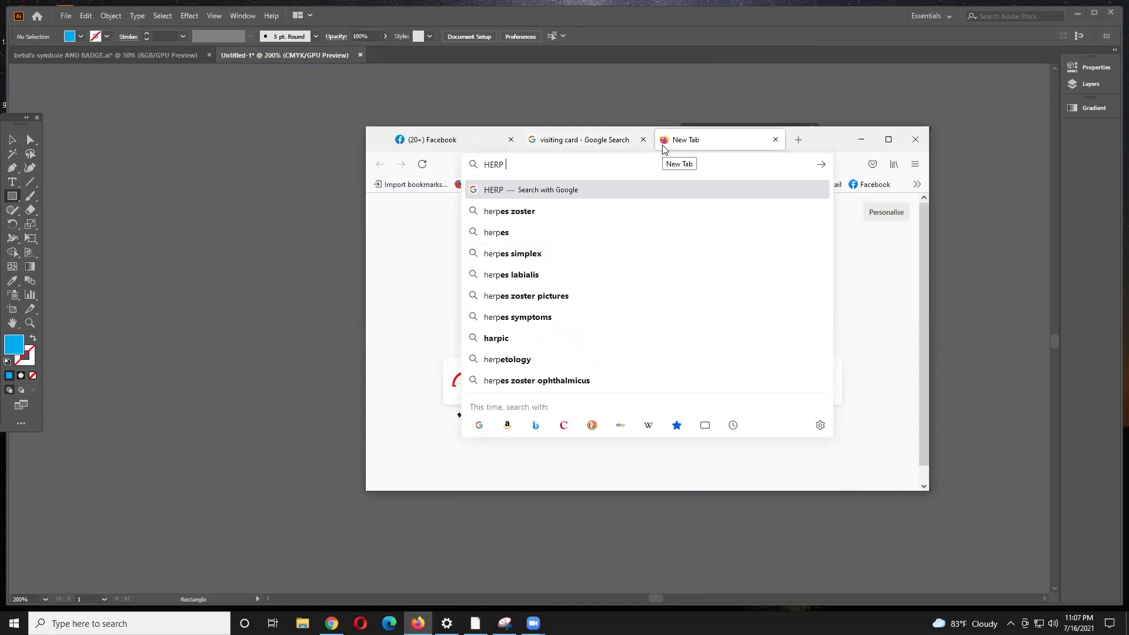
{"action": "key", "text": "BackSpace"}
{"action": "key", "text": "BackSpace"}
{"action": "type", "text": "O"}
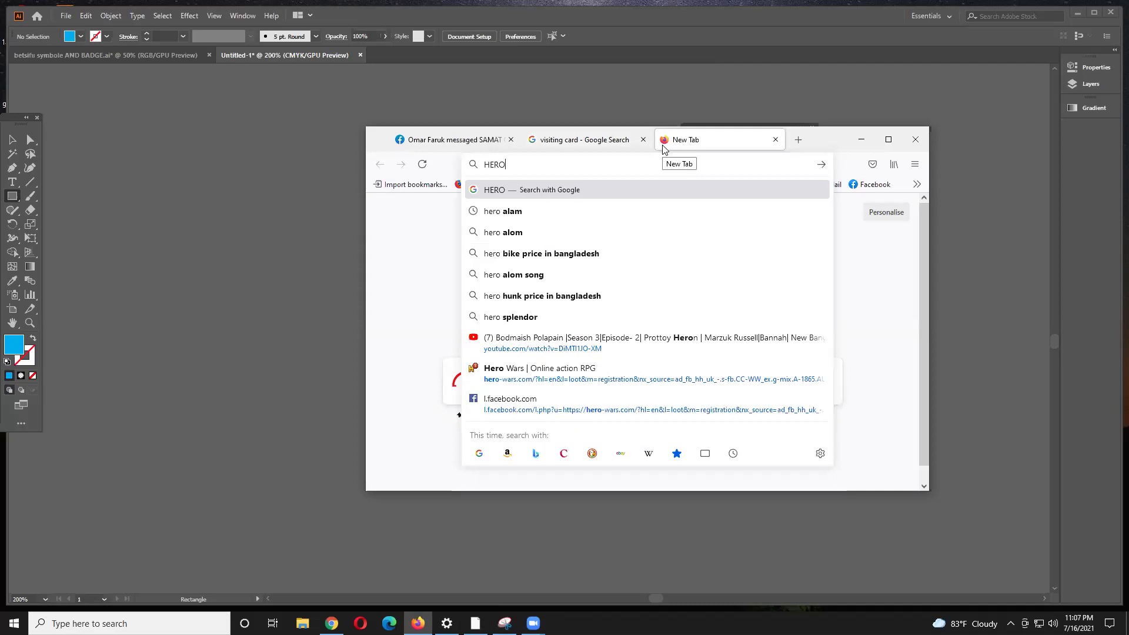
{"action": "key", "text": "Down"}
{"action": "key", "text": "Return"}
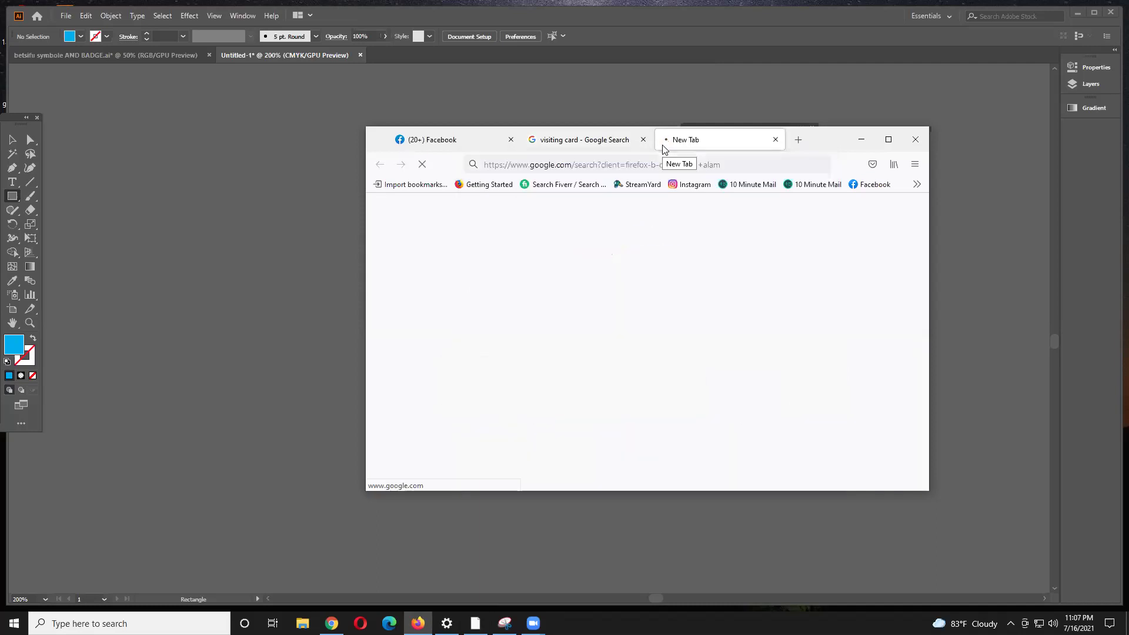
{"action": "left_click", "coordinate": [889, 140]}
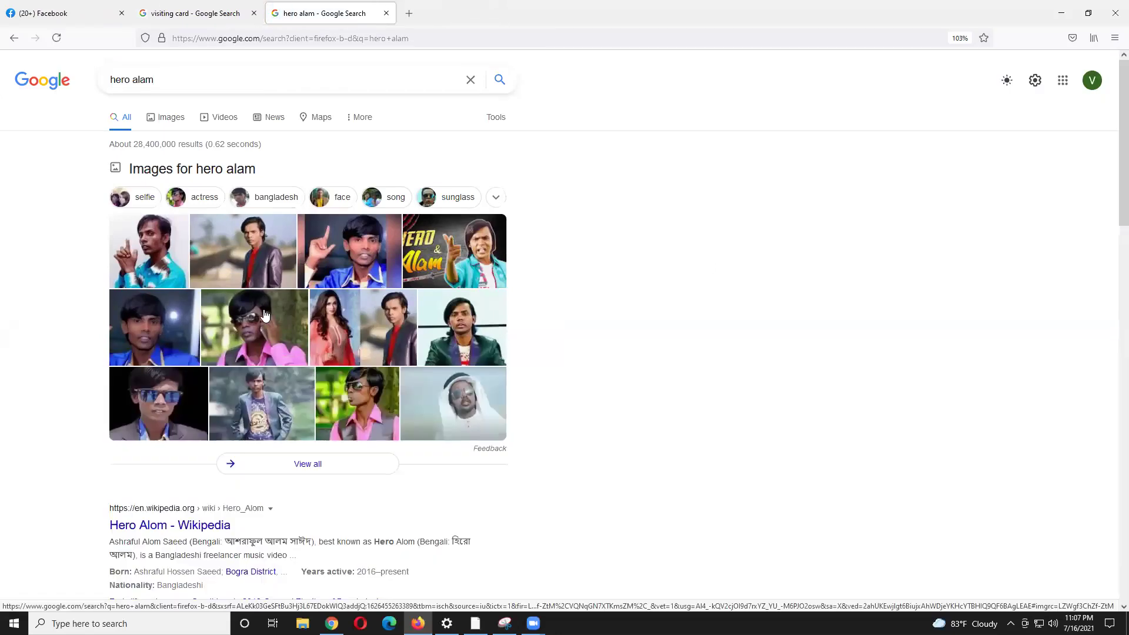
Step: Preview the blazer photo and the white-headscarf photo from the hero alam image results
{"action": "left_click", "coordinate": [276, 407]}
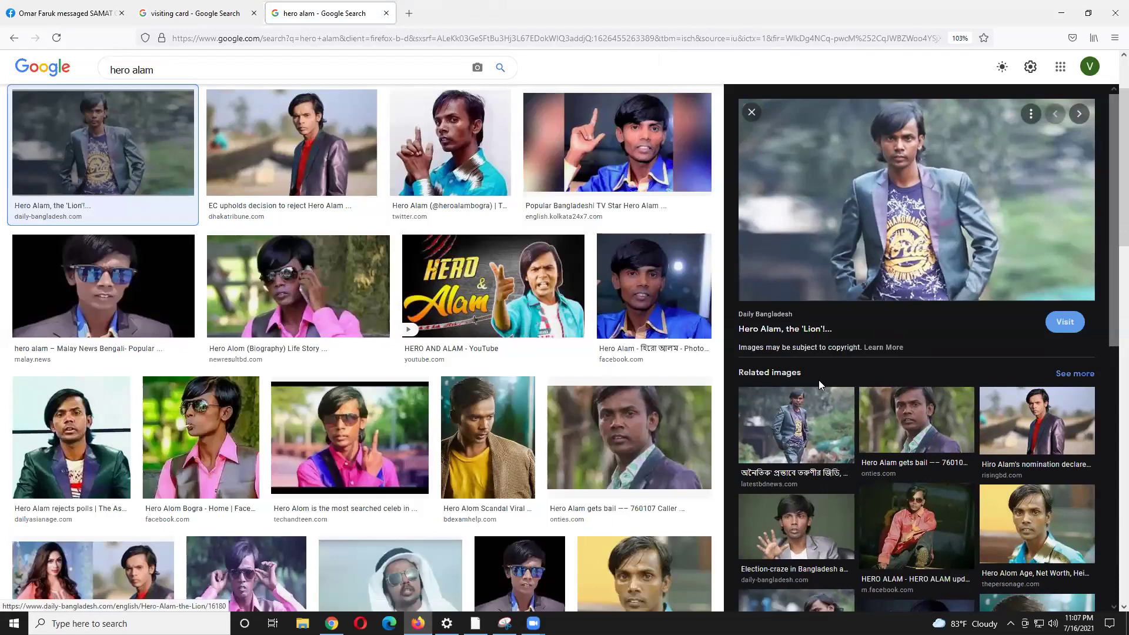
{"action": "scroll", "coordinate": [421, 404], "scroll_direction": "down", "scroll_amount": 2}
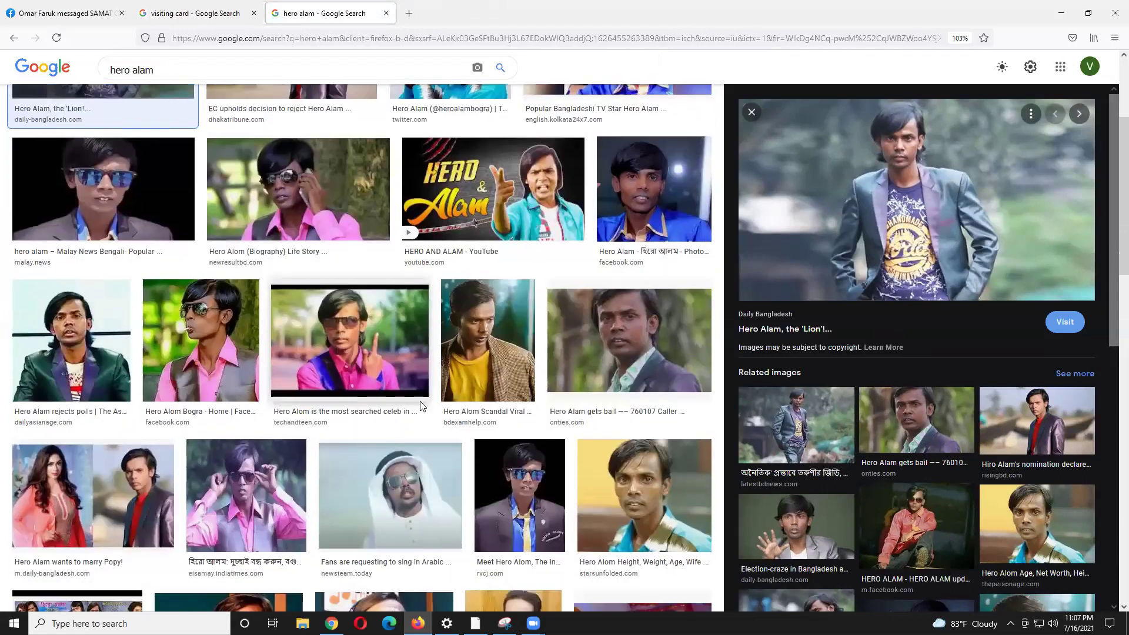
{"action": "left_click", "coordinate": [407, 481]}
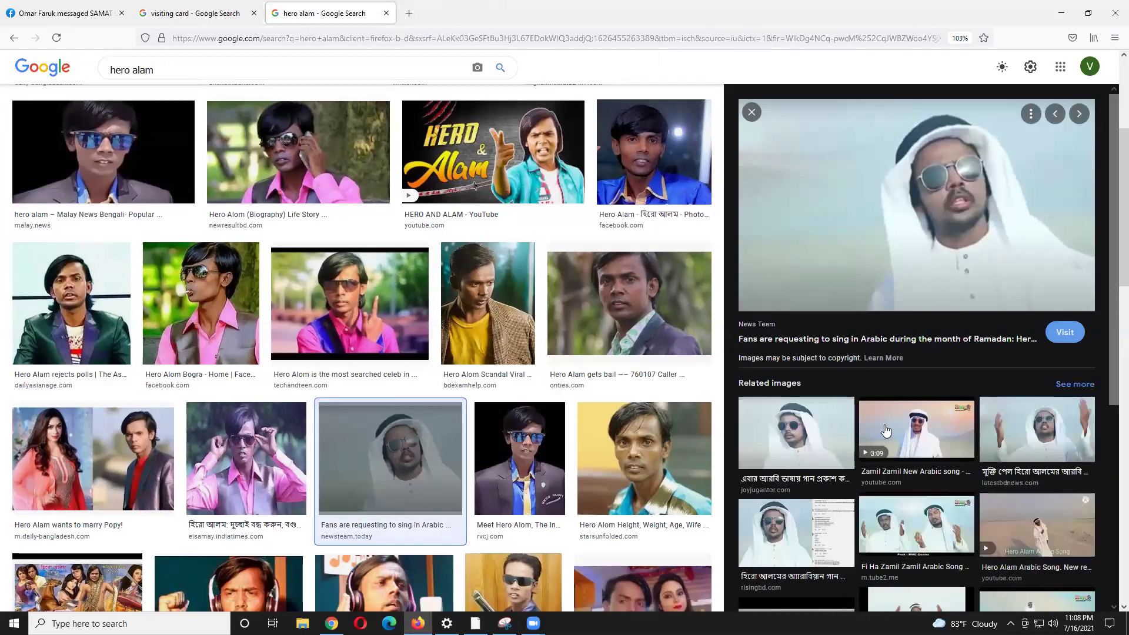
Step: Preview two related white-headscarf photos and copy the changetv.press image with the wearer facing forward
{"action": "left_click", "coordinate": [818, 438]}
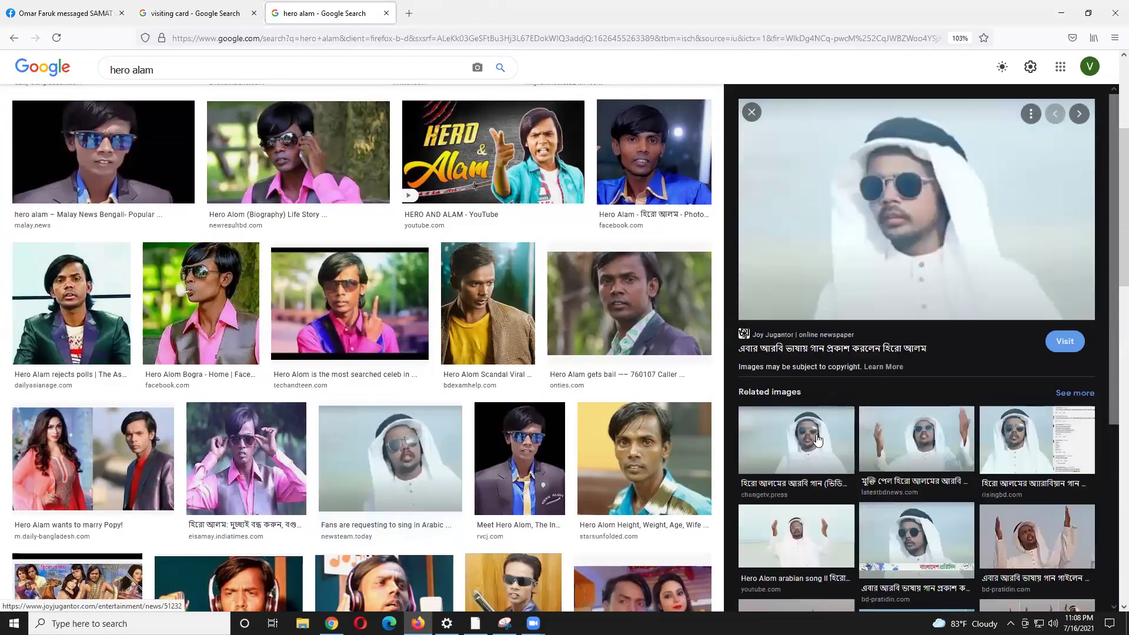
{"action": "left_click", "coordinate": [818, 438]}
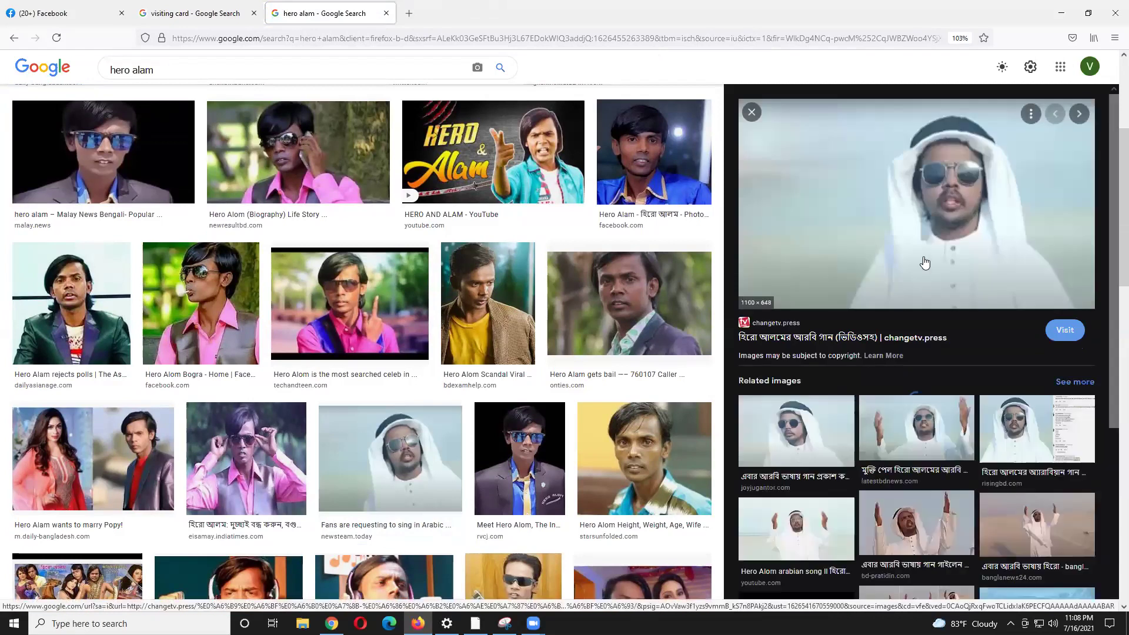
{"action": "right_click", "coordinate": [911, 200]}
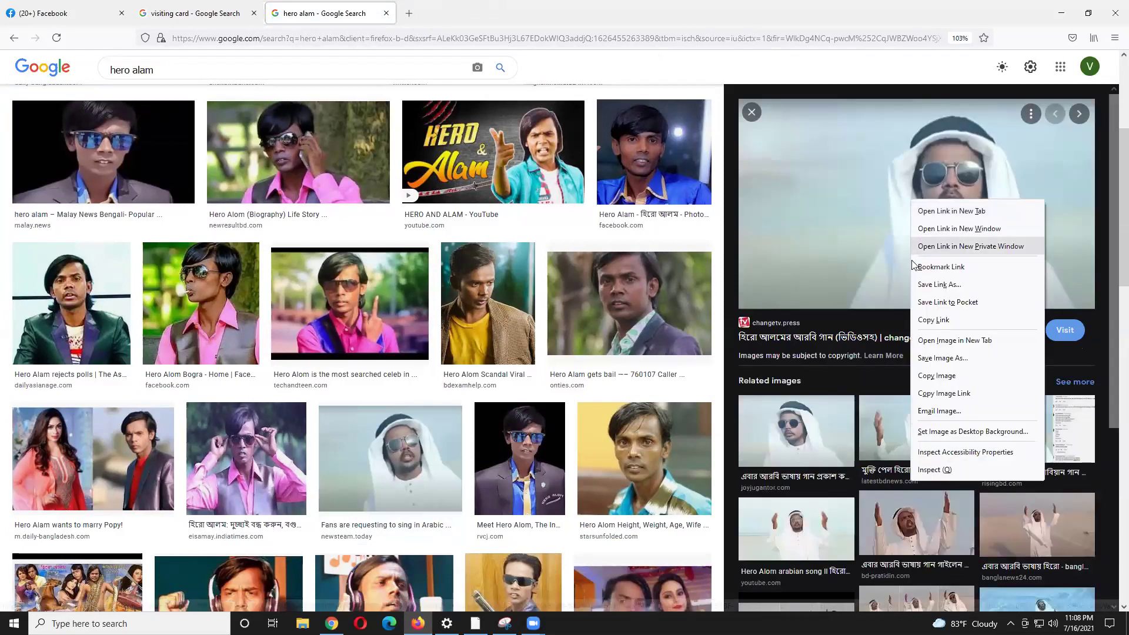
{"action": "left_click", "coordinate": [922, 379]}
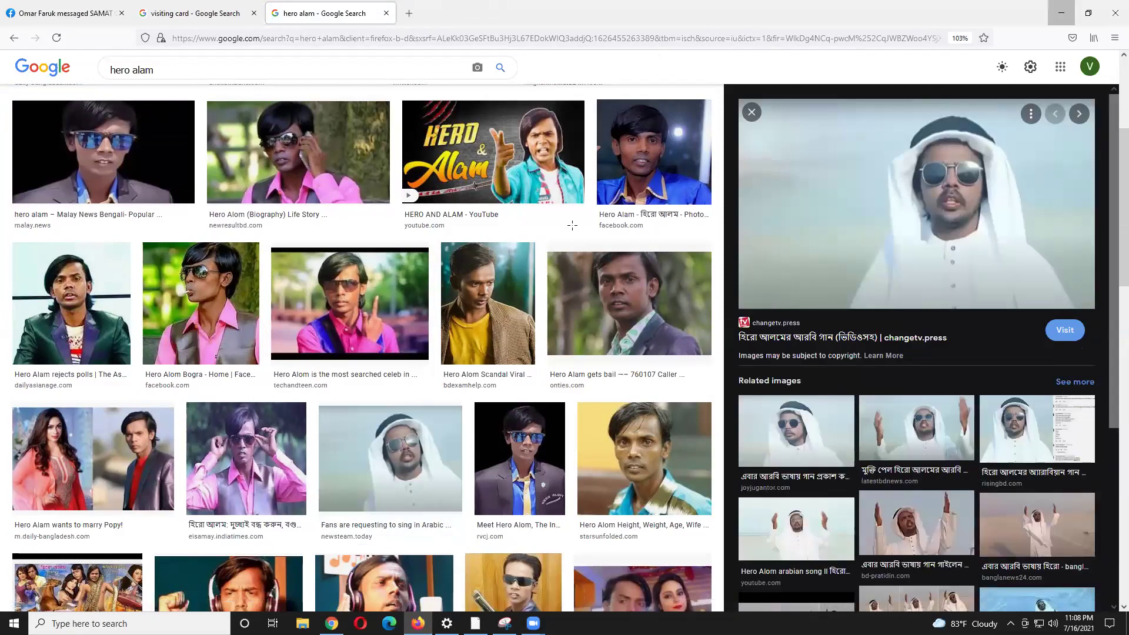
Step: Switch to Illustrator, paste the copied photo into the Untitled-1 document and place it at X 10.5147 in, Y 5.9444 in
{"action": "left_click", "coordinate": [1061, 12]}
{"action": "left_click", "coordinate": [532, 336]}
{"action": "left_click", "coordinate": [577, 334]}
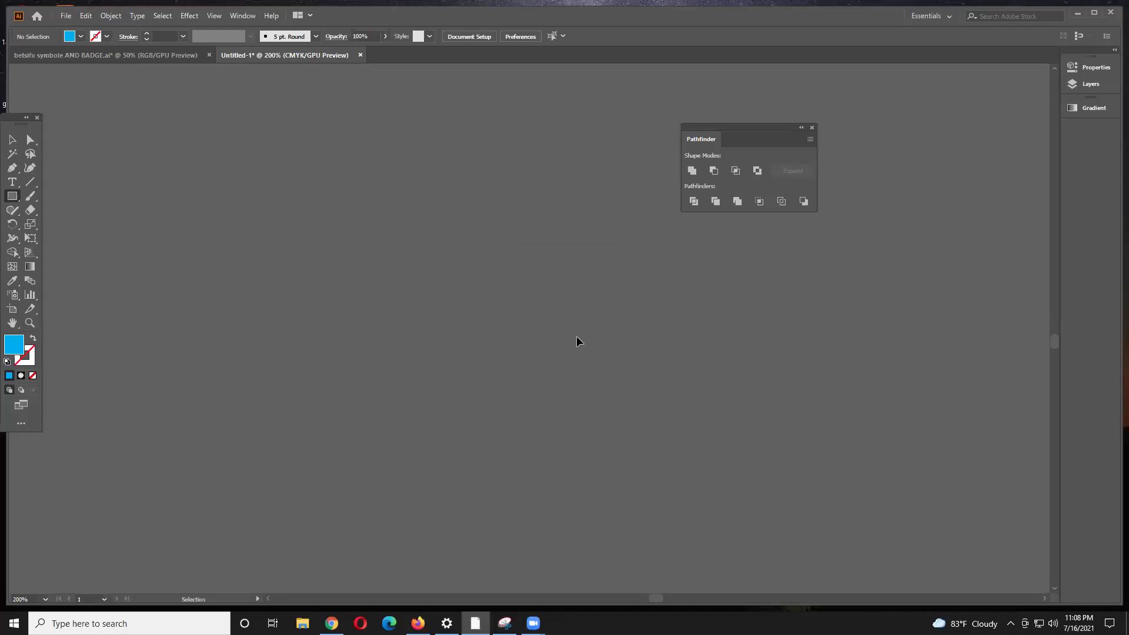
{"action": "key", "text": "ctrl+v"}
{"action": "key", "text": "v"}
{"action": "scroll", "coordinate": [376, 335], "scroll_direction": "down", "scroll_amount": 4}
{"action": "left_click_drag", "start_coordinate": [485, 331], "coordinate": [401, 380]}
{"action": "left_click_drag", "start_coordinate": [713, 348], "coordinate": [714, 348]}
{"action": "left_click_drag", "start_coordinate": [621, 320], "coordinate": [672, 336]}
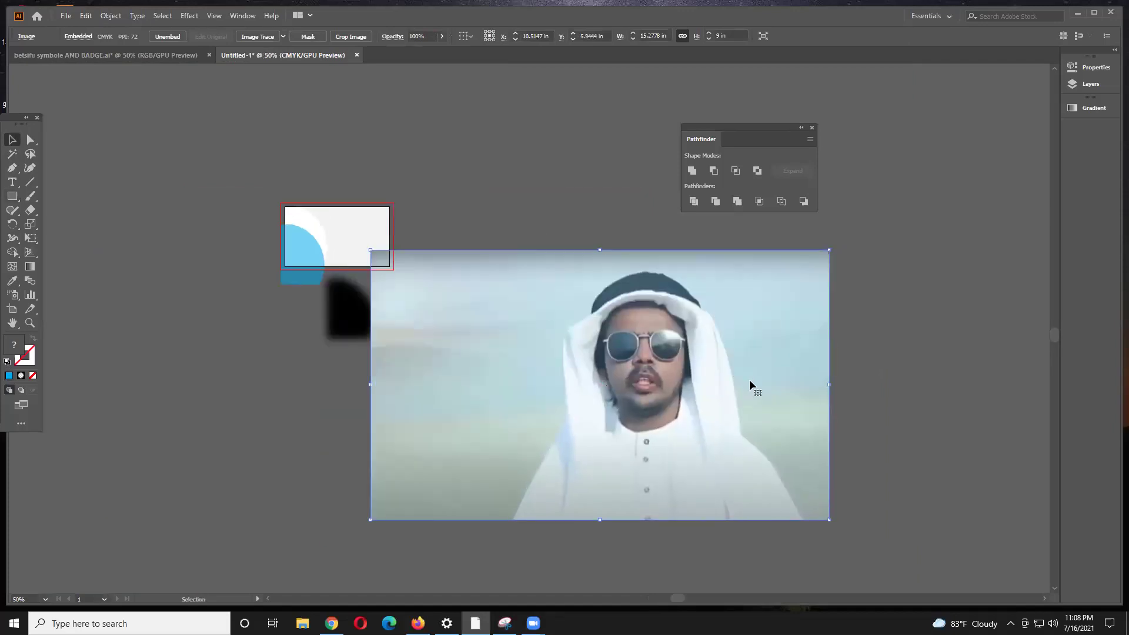
Step: Scale the photo down to about 8.4 by 4.95 in and place it beside the card at X 9.625 in, Y 1.3109 in
{"action": "left_click_drag", "start_coordinate": [824, 521], "coordinate": [621, 399]}
{"action": "left_click_drag", "start_coordinate": [562, 340], "coordinate": [569, 392]}
{"action": "left_click_drag", "start_coordinate": [536, 358], "coordinate": [545, 294]}
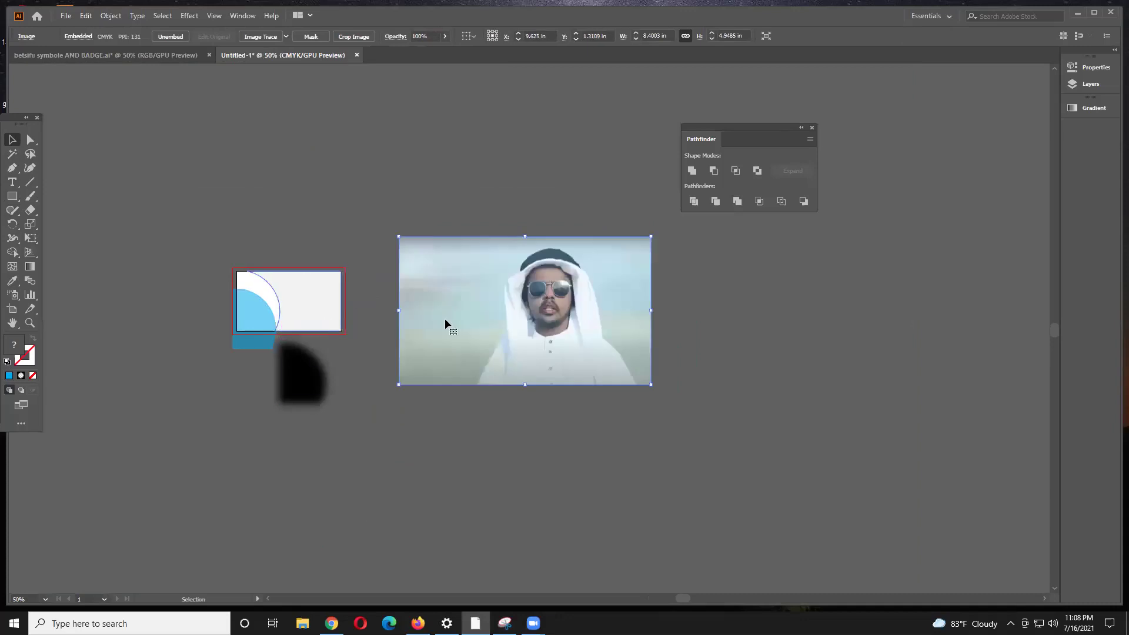
{"action": "left_click_drag", "start_coordinate": [464, 327], "coordinate": [381, 291]}
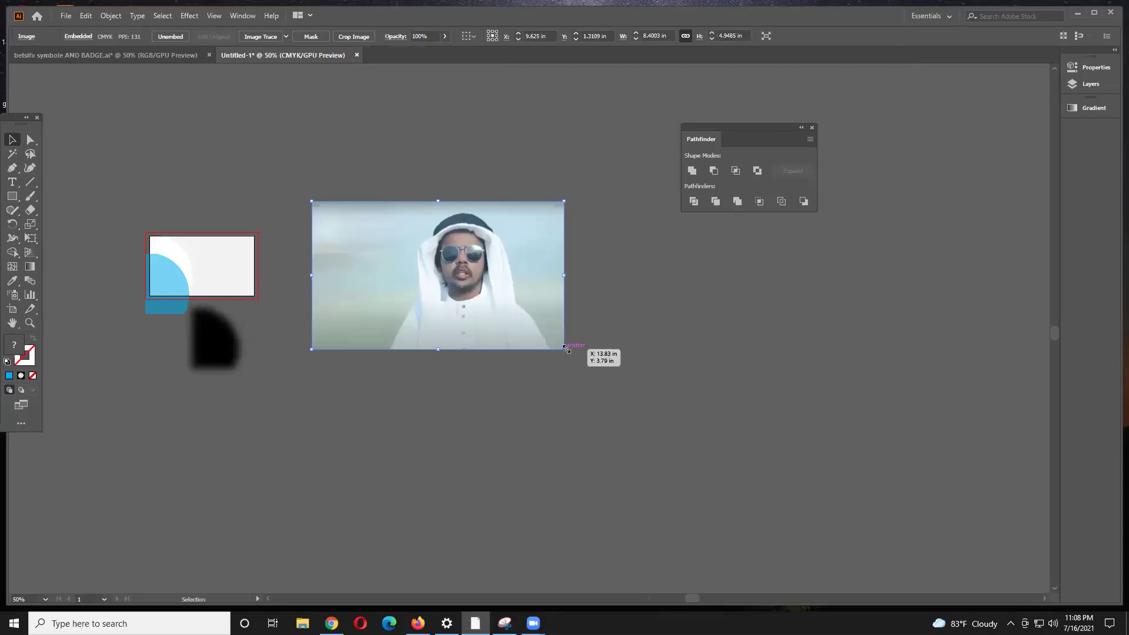
Step: Draw a cyan circle about 4.04 in wide with the Ellipse tool and place it over the face in the photo
{"action": "left_click_drag", "start_coordinate": [8, 198], "coordinate": [39, 236]}
{"action": "left_click_drag", "start_coordinate": [234, 416], "coordinate": [355, 536]}
{"action": "key", "text": "v"}
{"action": "left_click_drag", "start_coordinate": [328, 494], "coordinate": [447, 283]}
{"action": "left_click", "coordinate": [551, 453]}
{"action": "left_click_drag", "start_coordinate": [624, 330], "coordinate": [645, 374]}
Step: Select the circle together with the photo and move both to X 12.3391 in, Y 2.4191 in
{"action": "left_click_drag", "start_coordinate": [751, 400], "coordinate": [641, 332]}
{"action": "left_click_drag", "start_coordinate": [594, 313], "coordinate": [640, 357]}
{"action": "left_click_drag", "start_coordinate": [640, 365], "coordinate": [584, 323]}
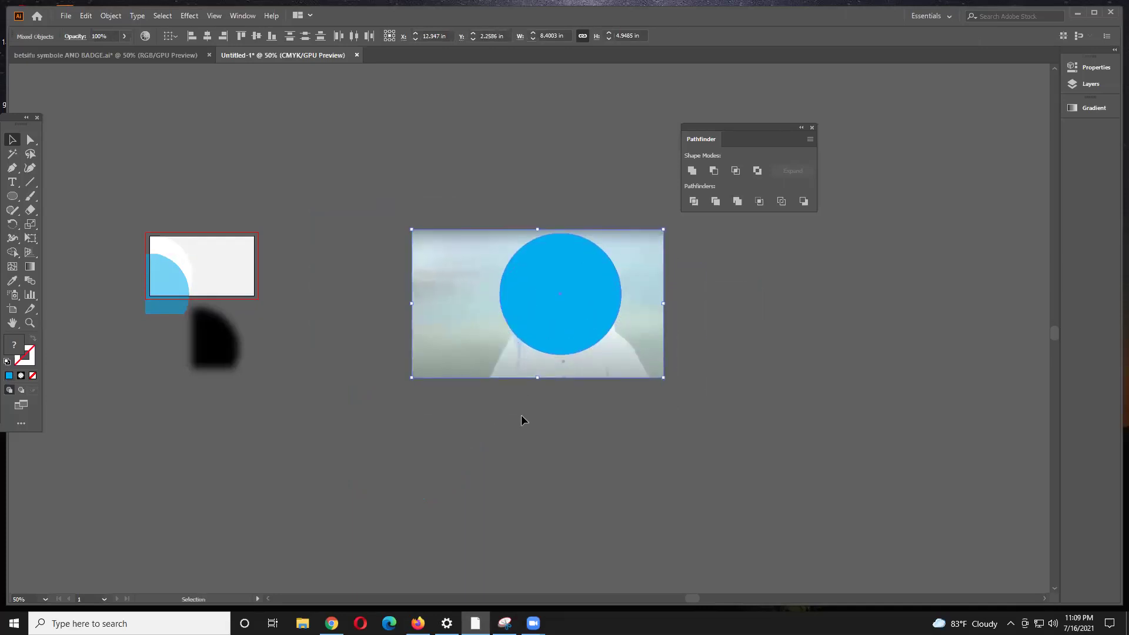
{"action": "left_click", "coordinate": [538, 419]}
{"action": "left_click", "coordinate": [512, 280]}
{"action": "mouse_move", "coordinate": [559, 319]}
{"action": "left_mouse_down"}
{"action": "mouse_move", "coordinate": [605, 375]}
{"action": "mouse_move", "coordinate": [512, 285]}
{"action": "mouse_move", "coordinate": [544, 325]}
{"action": "left_mouse_up"}
Step: Clip the photo to the circle with a clipping mask and move the result to X 12.5434 in, Y 0.6054 in
{"action": "right_click", "coordinate": [541, 298]}
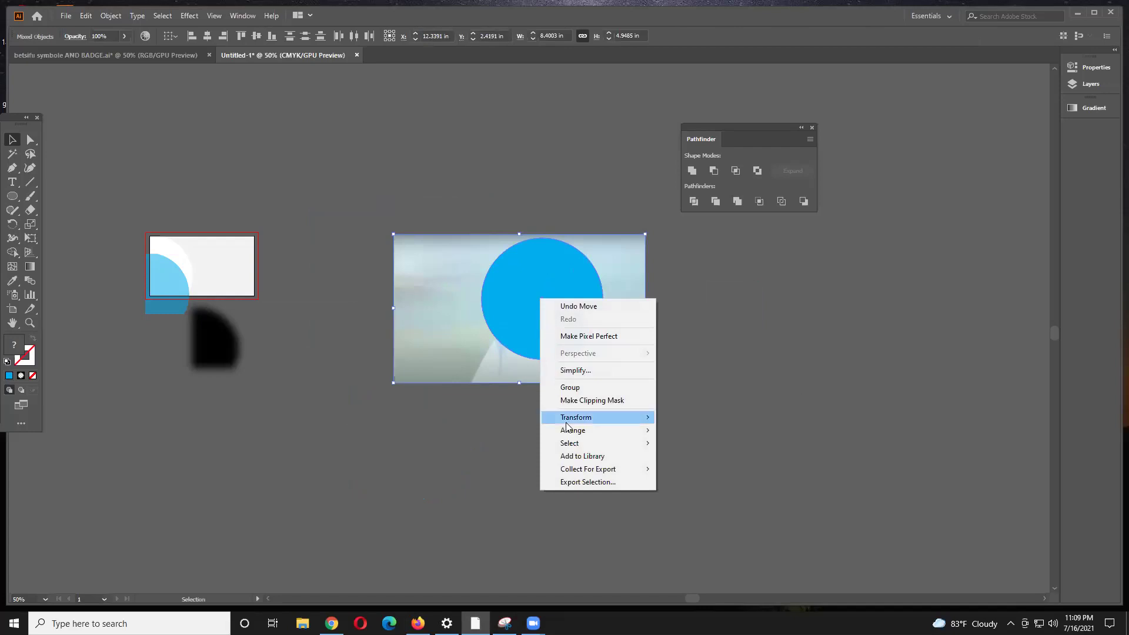
{"action": "left_click", "coordinate": [576, 401]}
{"action": "left_click", "coordinate": [541, 442]}
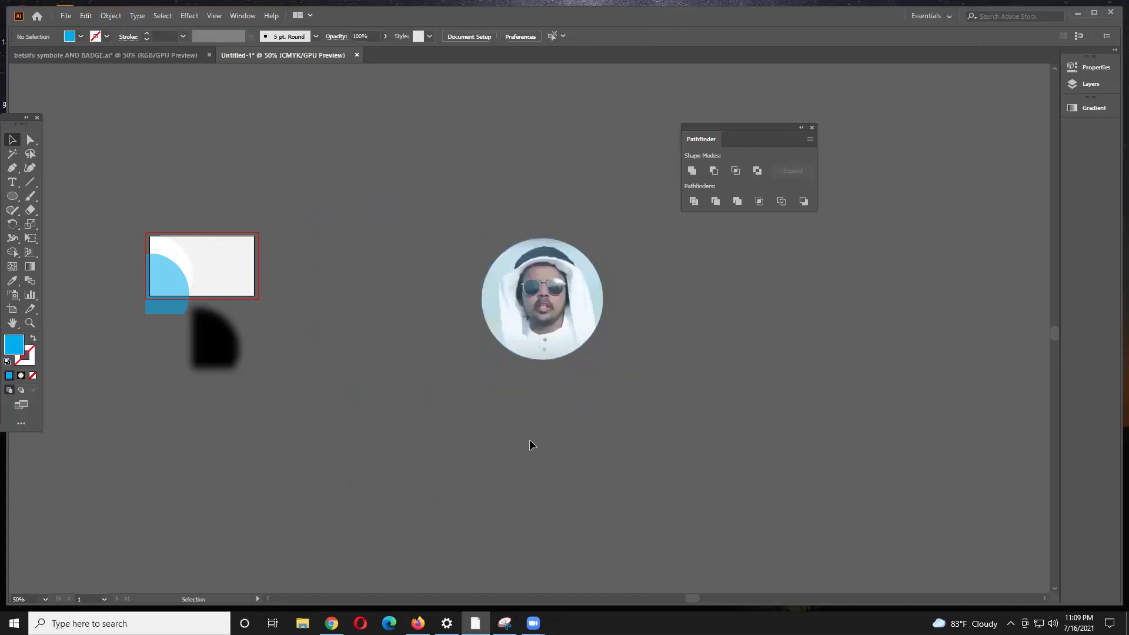
{"action": "left_click_drag", "start_coordinate": [550, 327], "coordinate": [533, 283]}
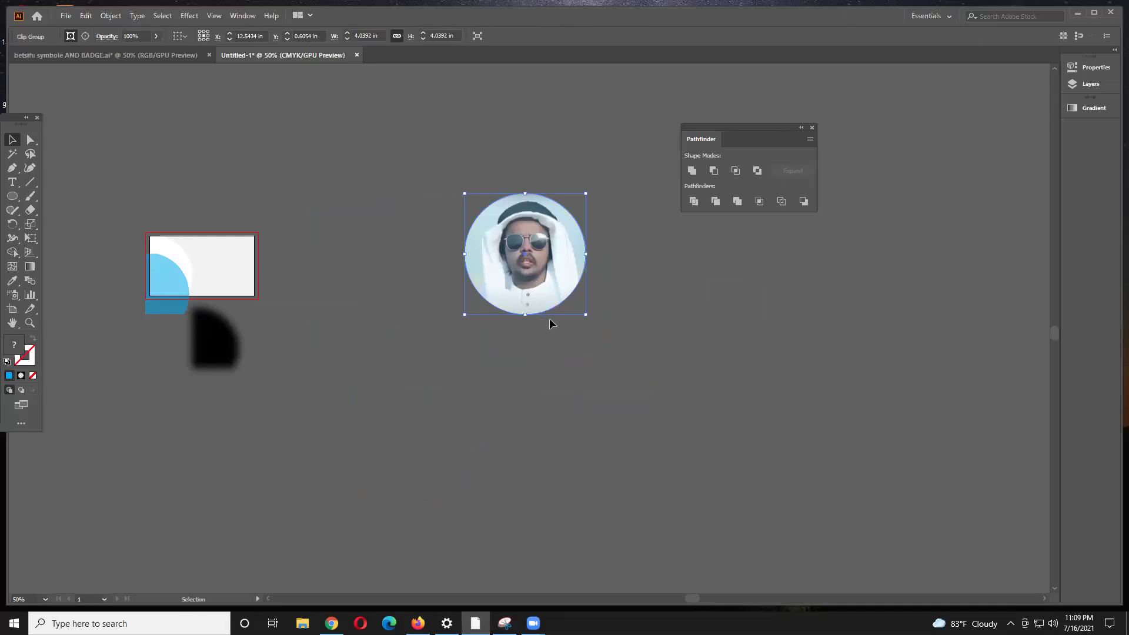
Step: Undo the clip group's move and its clipping mask, and clear the selection
{"action": "key", "text": "ctrl+z"}
{"action": "key", "text": "ctrl+z"}
{"action": "left_click", "coordinate": [531, 397]}
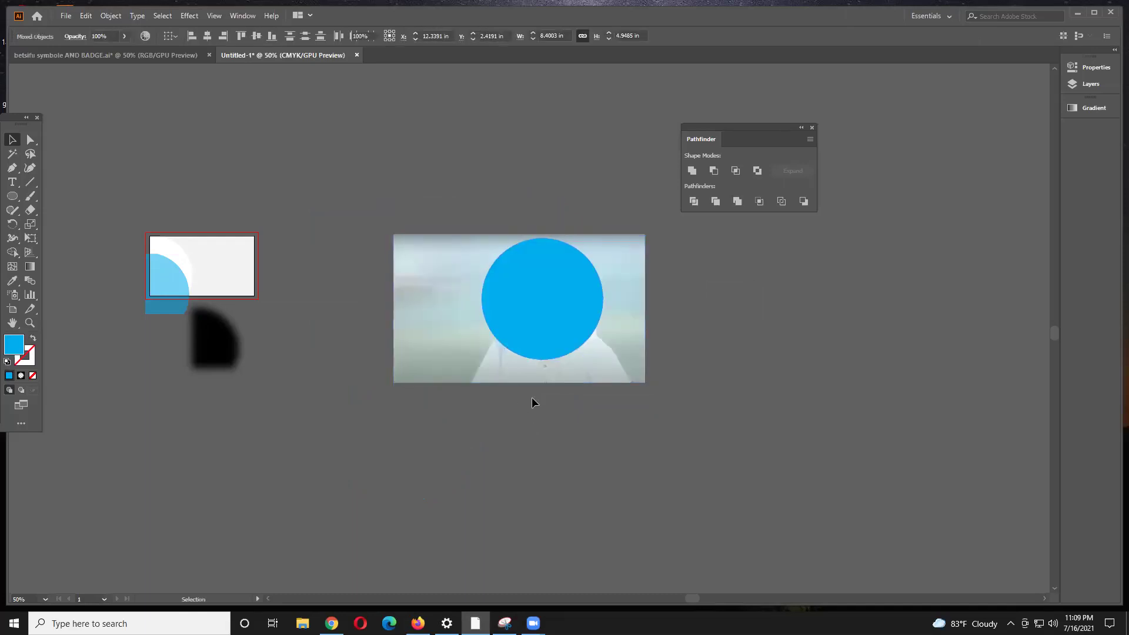
Step: Select the cyan circle and the photo beneath it together and make a clipping mask from them
{"action": "left_click", "coordinate": [565, 313]}
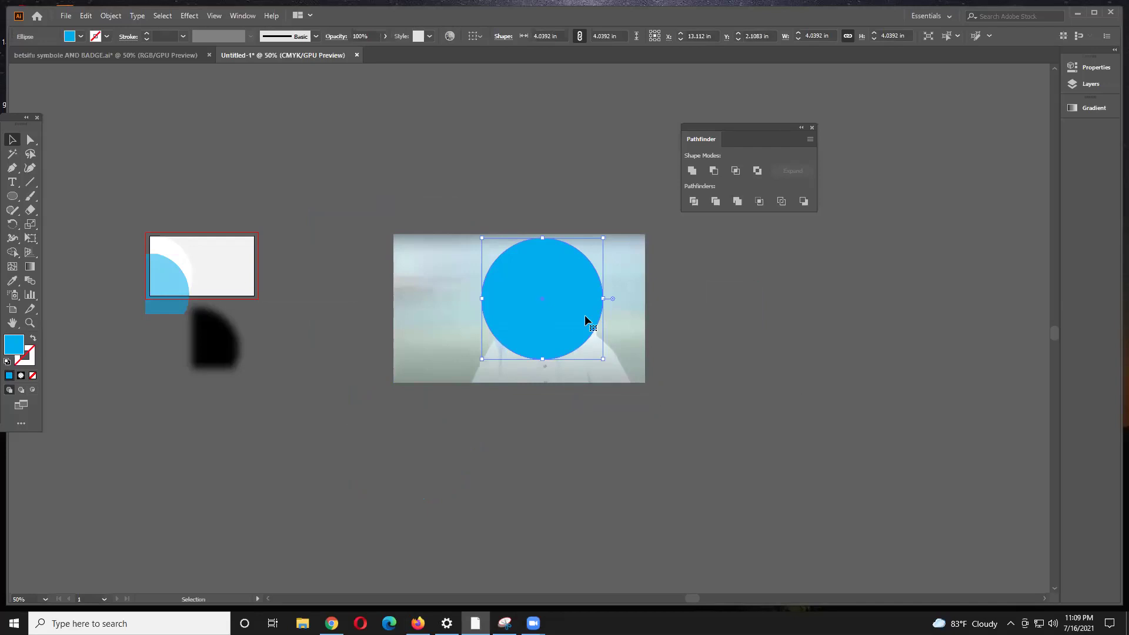
{"action": "left_click_drag", "start_coordinate": [653, 397], "coordinate": [524, 297]}
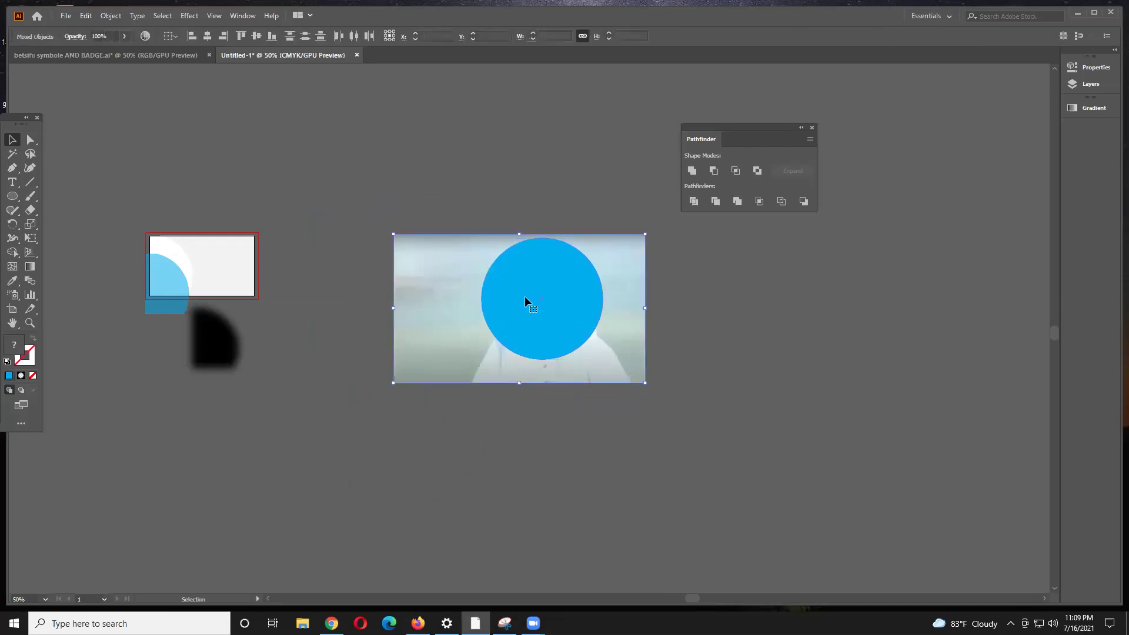
{"action": "left_click", "coordinate": [543, 479]}
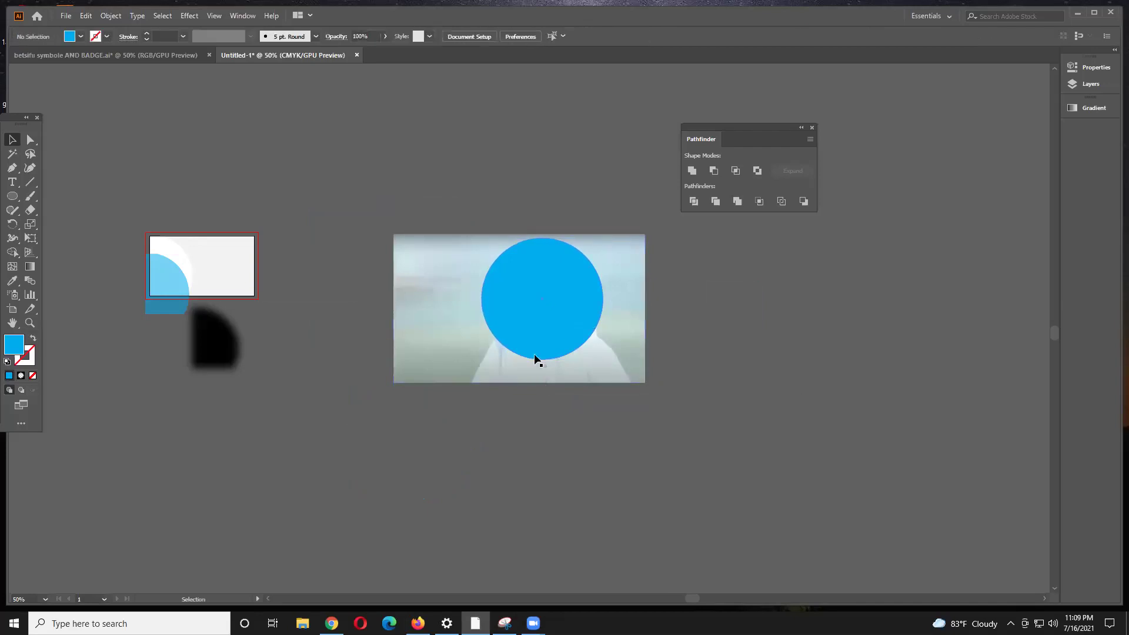
{"action": "left_click_drag", "start_coordinate": [618, 418], "coordinate": [505, 313]}
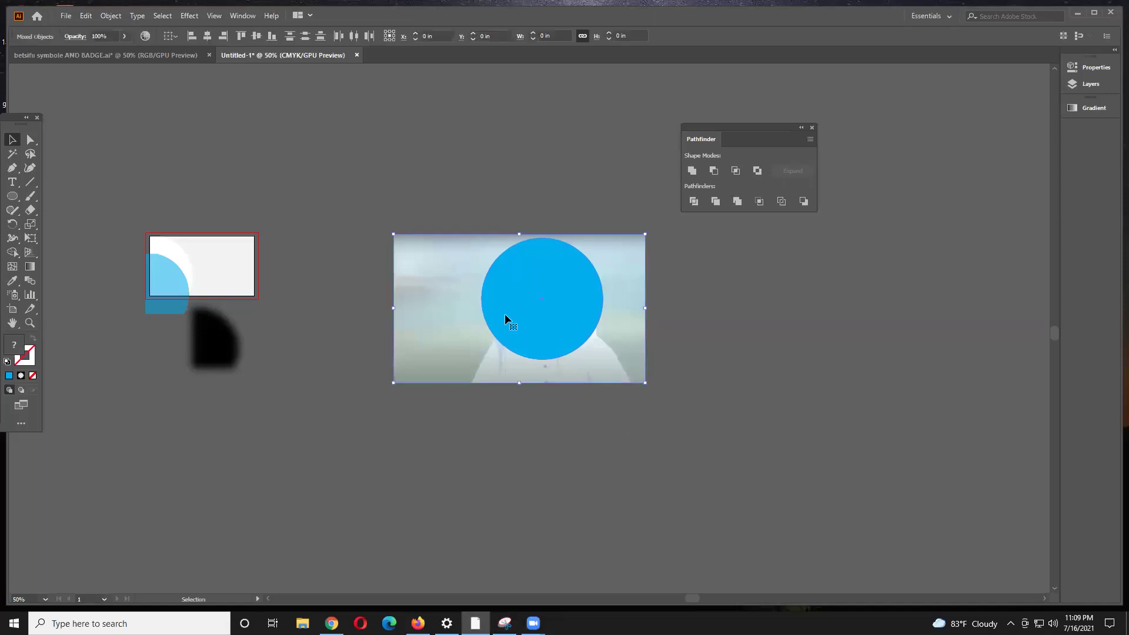
{"action": "right_click", "coordinate": [504, 318]}
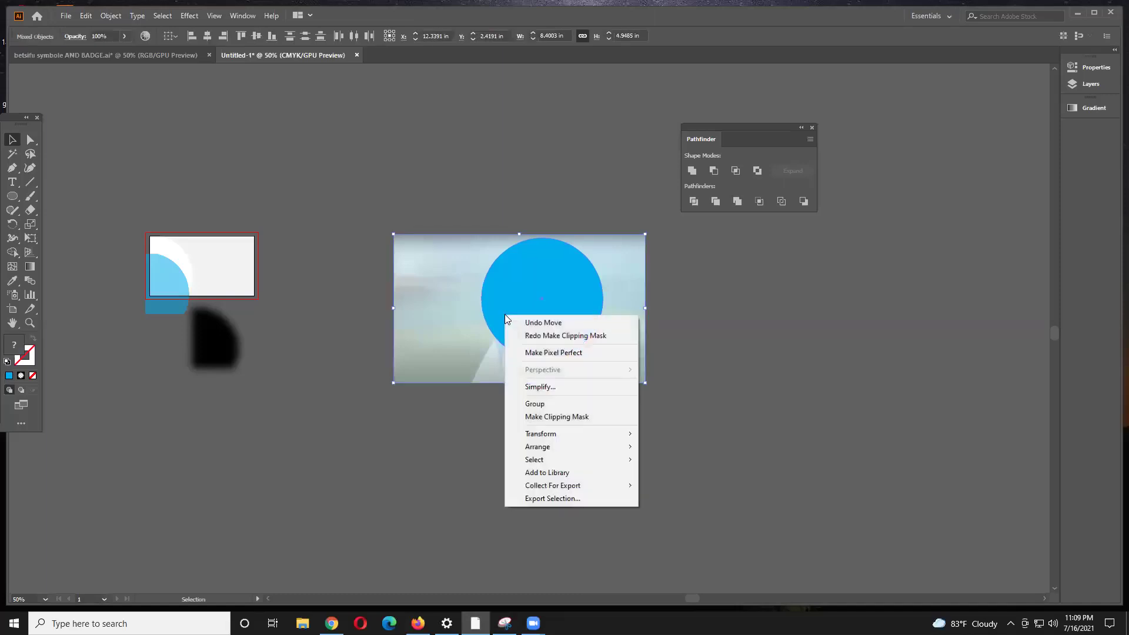
{"action": "left_click", "coordinate": [585, 418]}
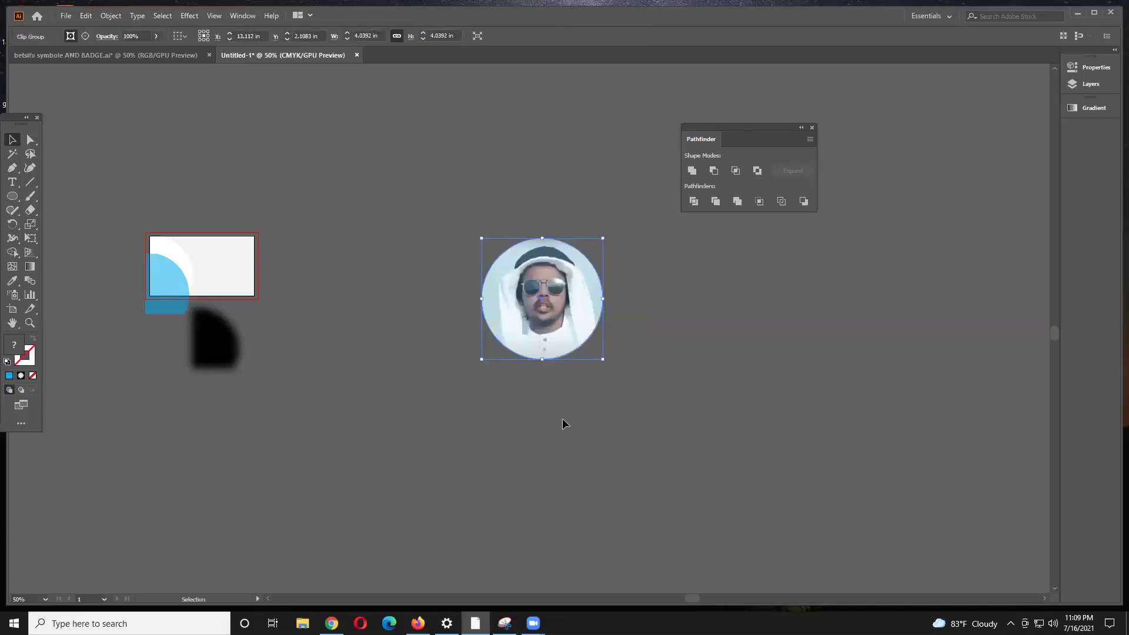
Step: Draw a blue circle about 4.63 in wide in the empty area below and left of the round photo
{"action": "left_click", "coordinate": [12, 203]}
{"action": "left_click", "coordinate": [53, 227]}
{"action": "left_click_drag", "start_coordinate": [351, 390], "coordinate": [490, 528]}
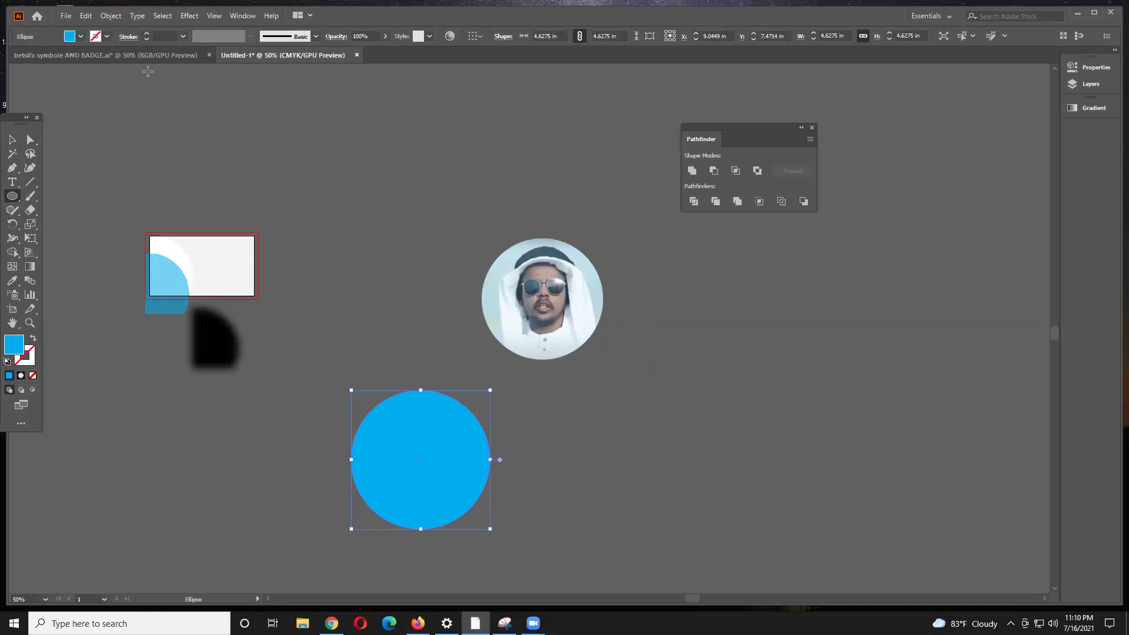
Step: Apply a Gaussian Blur with a radius of 89 pixels to the blue circle
{"action": "left_click", "coordinate": [191, 19]}
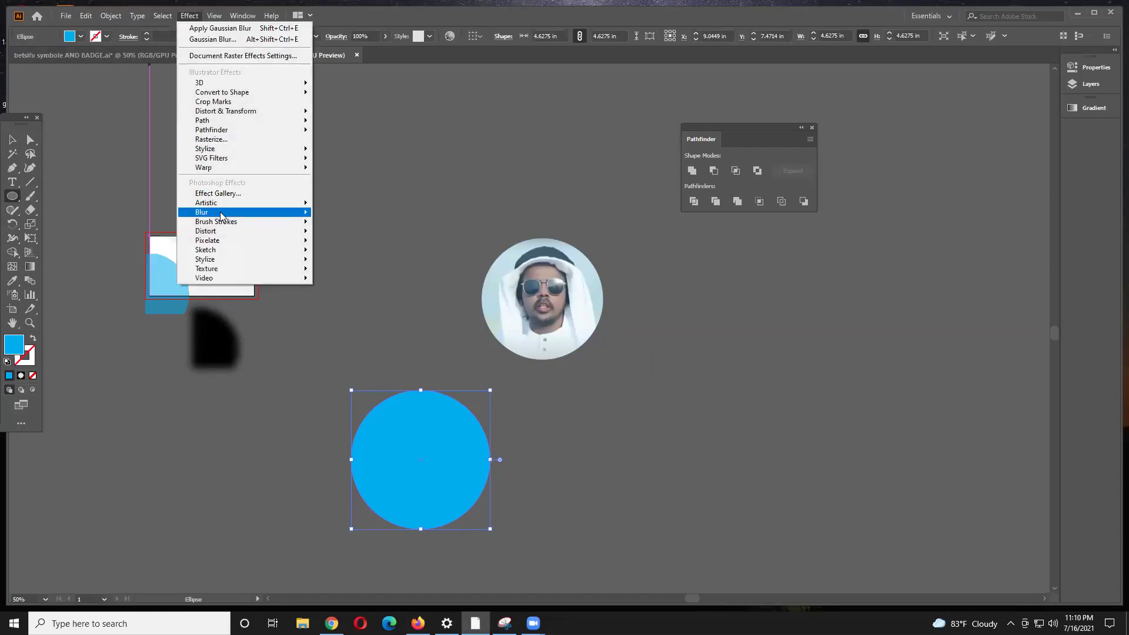
{"action": "mouse_move", "coordinate": [221, 213]}
{"action": "left_click", "coordinate": [377, 213]}
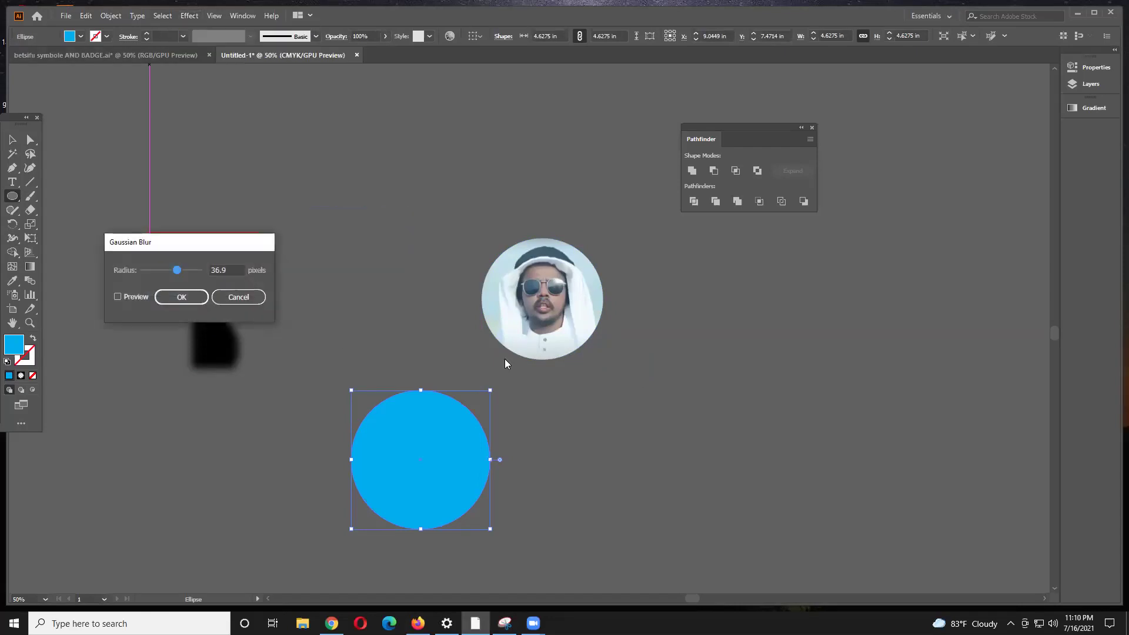
{"action": "left_click", "coordinate": [120, 299]}
{"action": "left_click", "coordinate": [191, 271]}
{"action": "left_click_drag", "start_coordinate": [189, 274], "coordinate": [195, 277]}
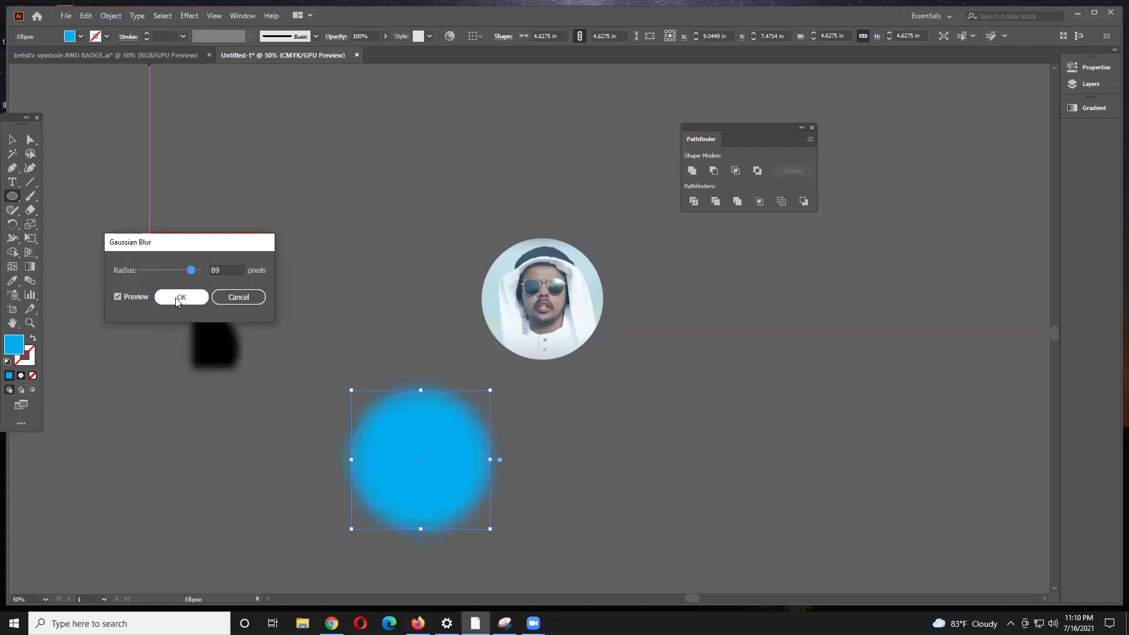
{"action": "left_click", "coordinate": [180, 298]}
Step: Move the blurred blue circle onto the round photo, send it to the back and centre it behind the photo
{"action": "left_click", "coordinate": [12, 139]}
{"action": "left_click", "coordinate": [98, 157]}
{"action": "left_click_drag", "start_coordinate": [434, 446], "coordinate": [498, 297]}
{"action": "right_click", "coordinate": [498, 298]}
{"action": "mouse_move", "coordinate": [532, 494]}
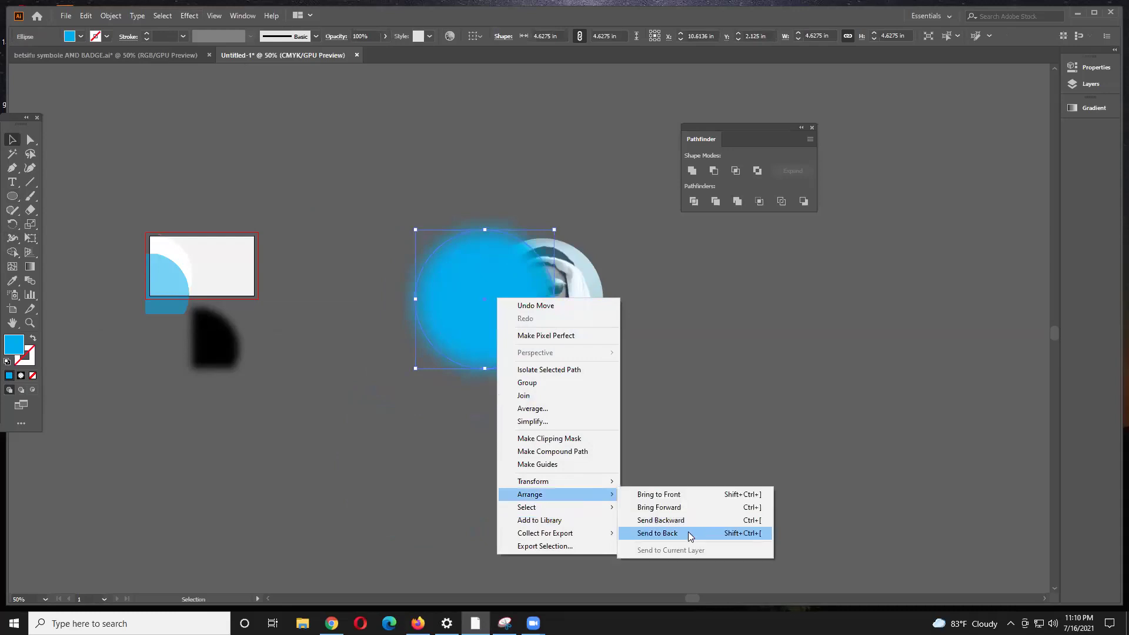
{"action": "left_click", "coordinate": [650, 534]}
{"action": "left_click_drag", "start_coordinate": [458, 344], "coordinate": [516, 347]}
Step: Change the fill of the blurred circle behind the photo to yellow
{"action": "left_click", "coordinate": [81, 36]}
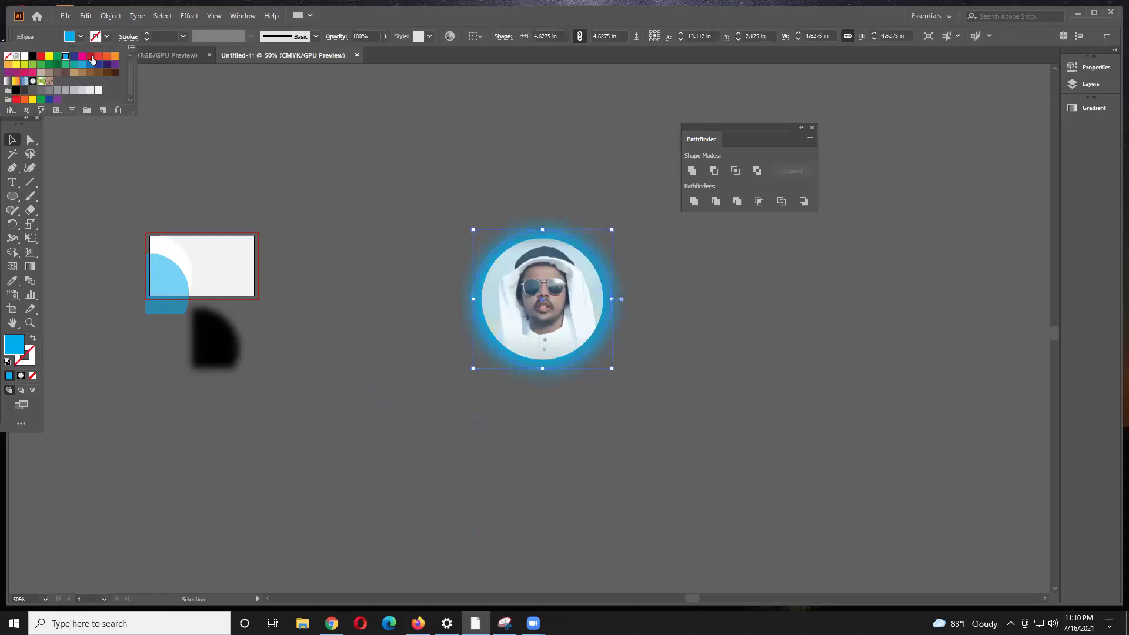
{"action": "left_click", "coordinate": [49, 57]}
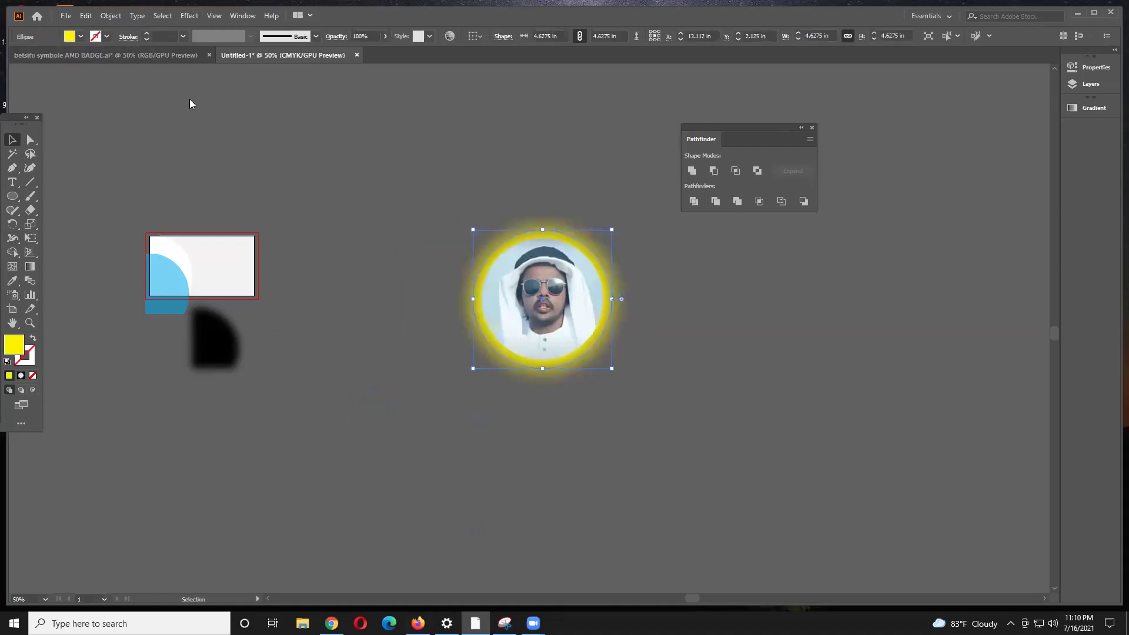
{"action": "left_click", "coordinate": [375, 451]}
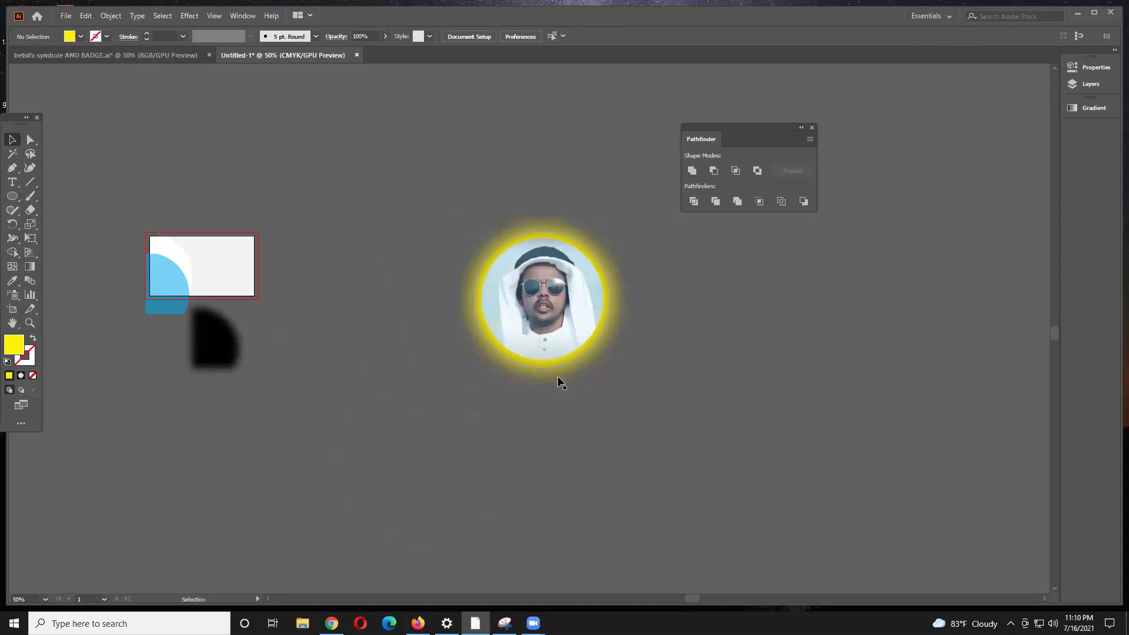
Step: Delete the blurred yellow circle and draw a new yellow circle about 4.12 in wide, placed below and left of the photo
{"action": "left_click_drag", "start_coordinate": [542, 385], "coordinate": [357, 422]}
{"action": "key", "text": "Delete"}
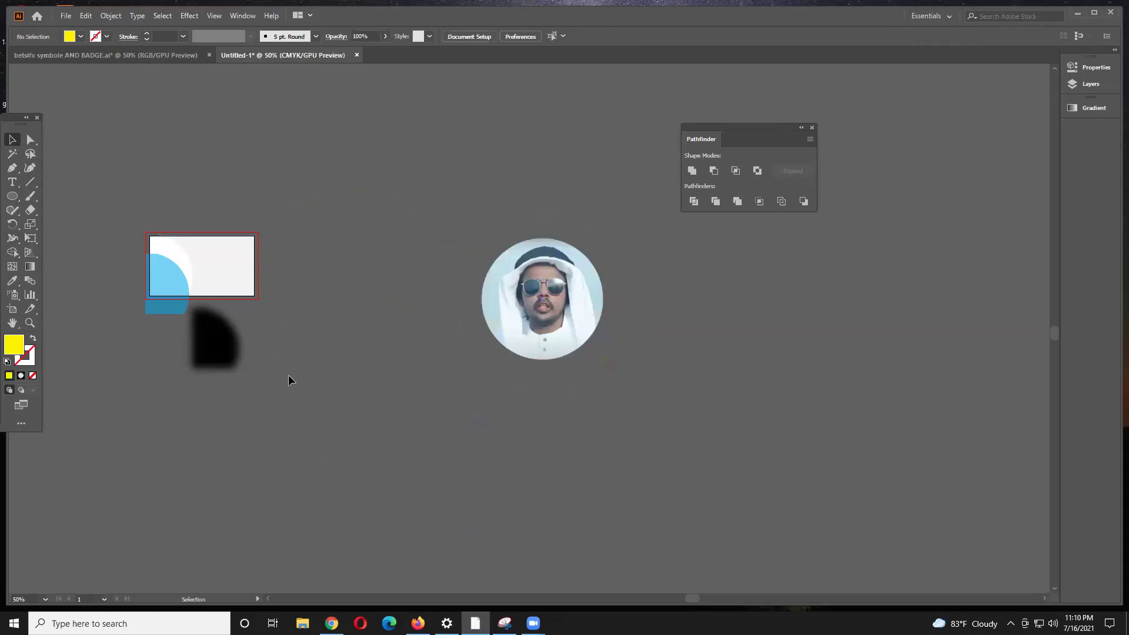
{"action": "left_click", "coordinate": [12, 196]}
{"action": "left_click_drag", "start_coordinate": [321, 328], "coordinate": [445, 453]}
{"action": "left_click", "coordinate": [12, 139]}
{"action": "left_click", "coordinate": [463, 259]}
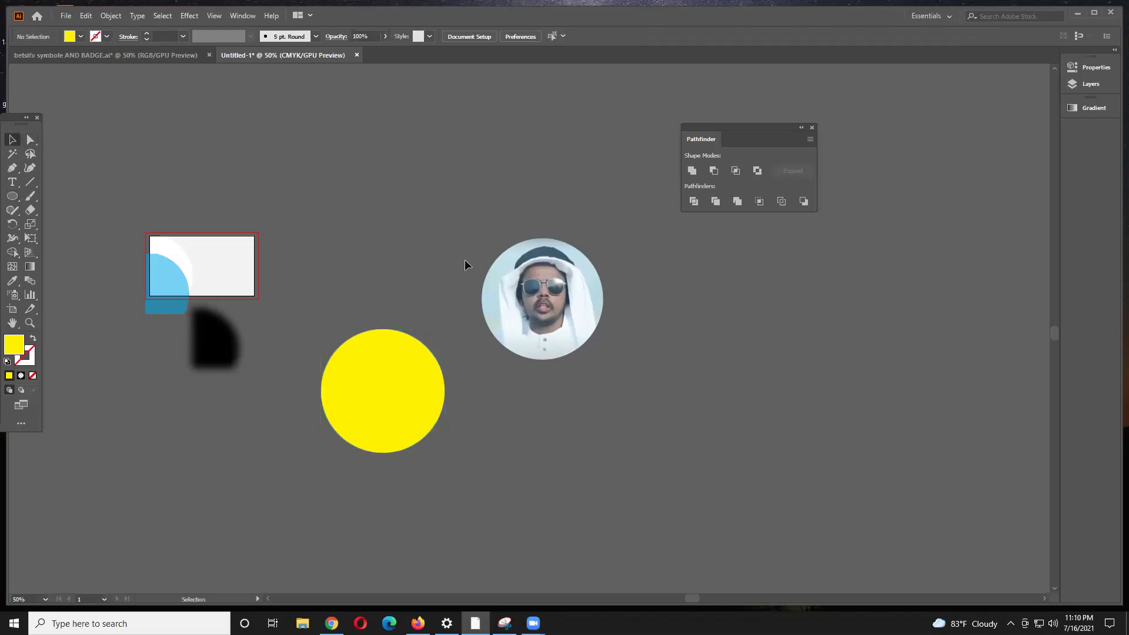
{"action": "scroll", "coordinate": [460, 273], "scroll_direction": "down", "scroll_amount": 2}
{"action": "left_click_drag", "start_coordinate": [424, 324], "coordinate": [436, 355]}
{"action": "scroll", "coordinate": [438, 365], "scroll_direction": "down", "scroll_amount": 2}
{"action": "scroll", "coordinate": [437, 355], "scroll_direction": "up", "scroll_amount": 2}
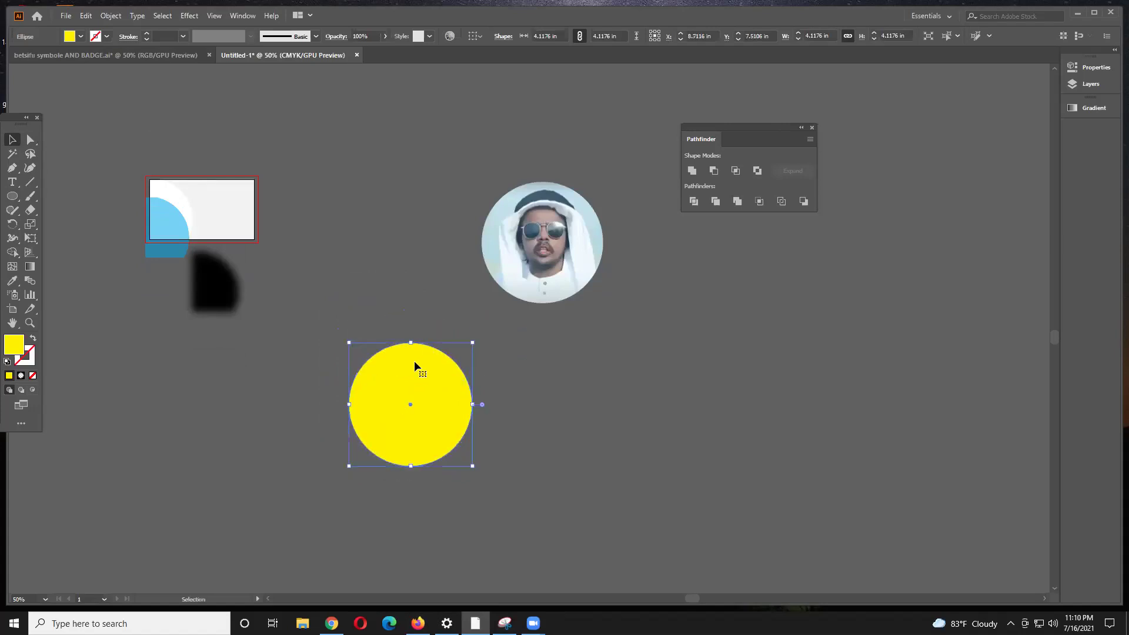
{"action": "left_click_drag", "start_coordinate": [415, 361], "coordinate": [393, 329]}
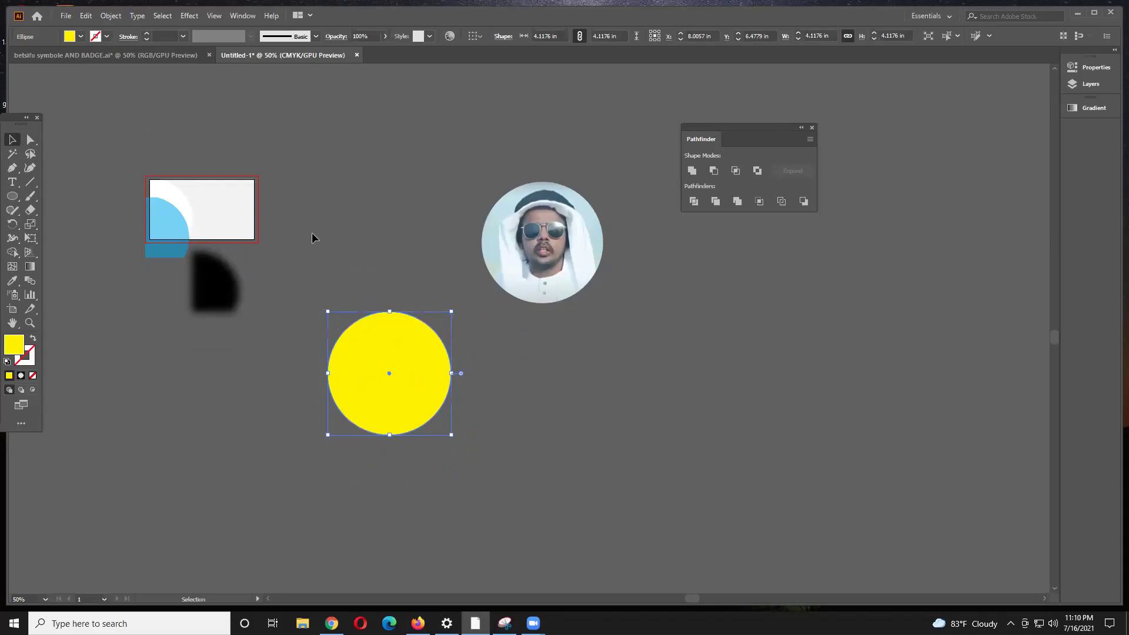
Step: Apply a Gaussian Blur with a radius of about 47.7 pixels to the new yellow circle
{"action": "left_click", "coordinate": [191, 16]}
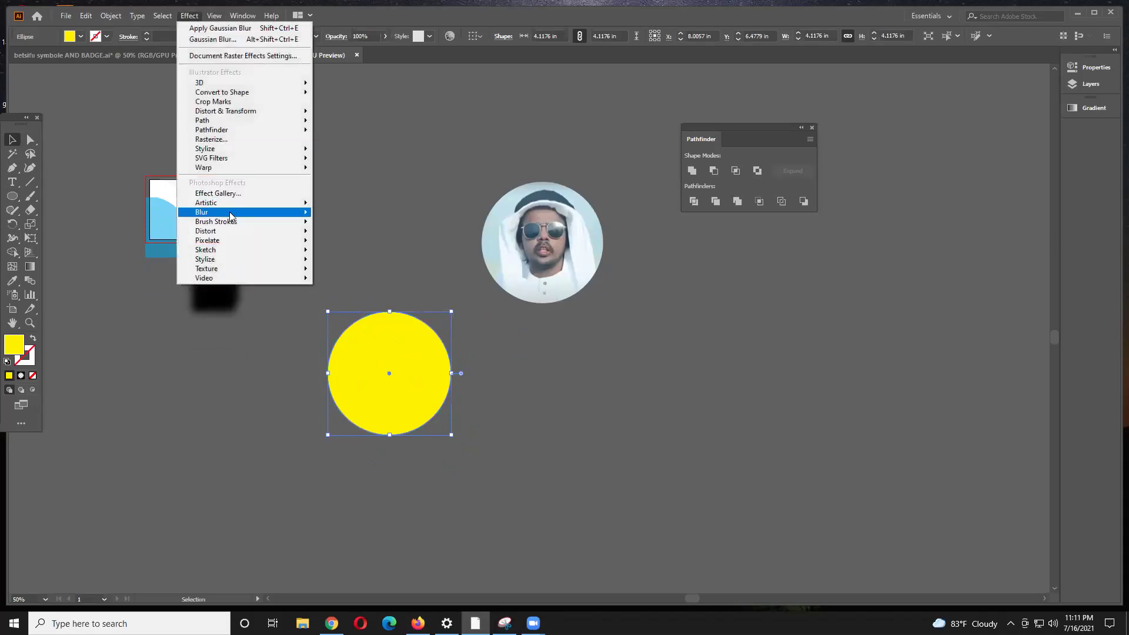
{"action": "mouse_move", "coordinate": [230, 214]}
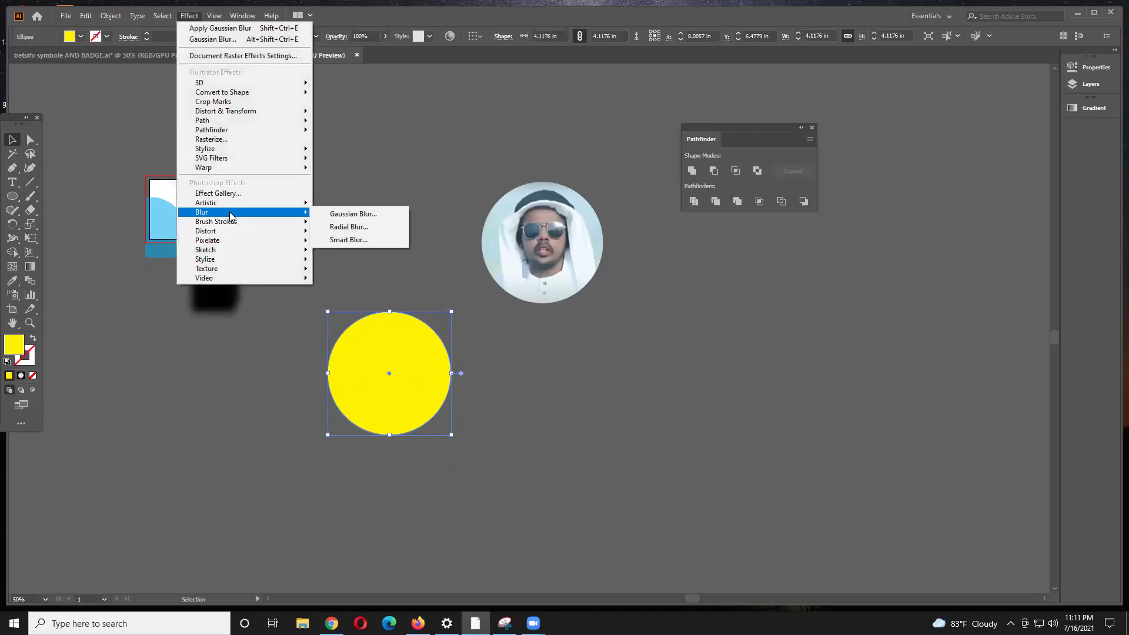
{"action": "left_click", "coordinate": [354, 215]}
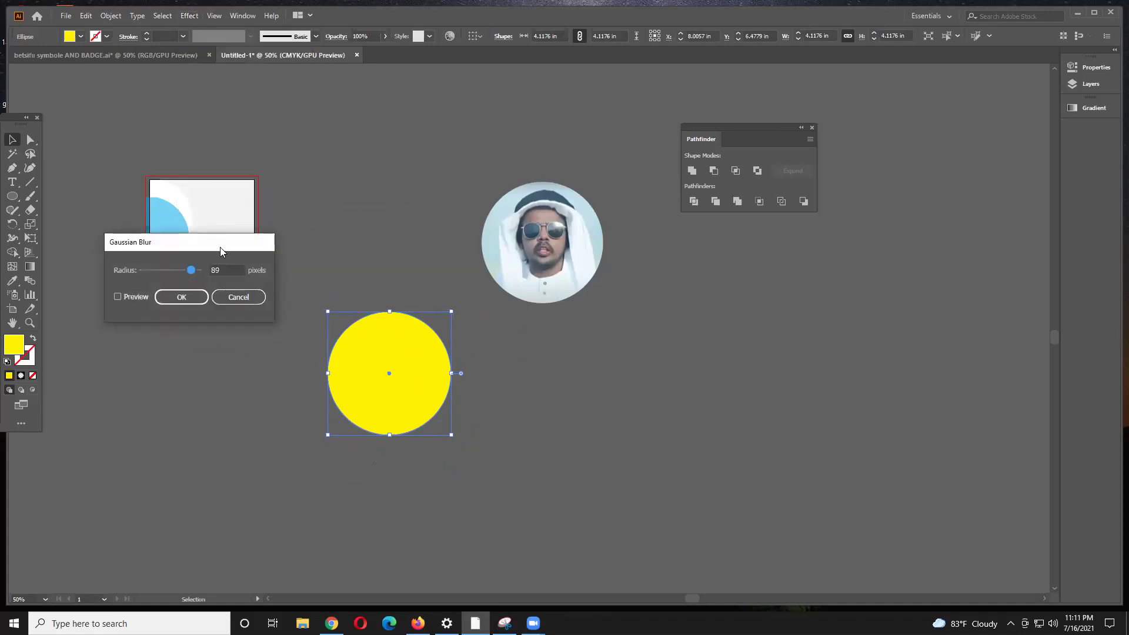
{"action": "left_click_drag", "start_coordinate": [220, 247], "coordinate": [842, 311]}
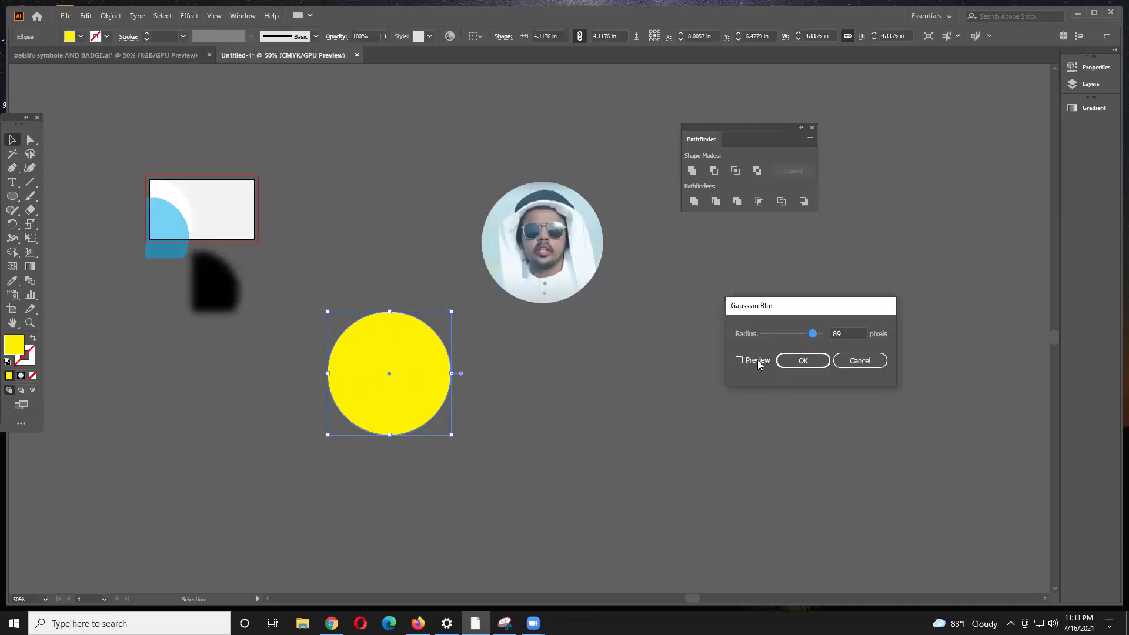
{"action": "left_click", "coordinate": [758, 360]}
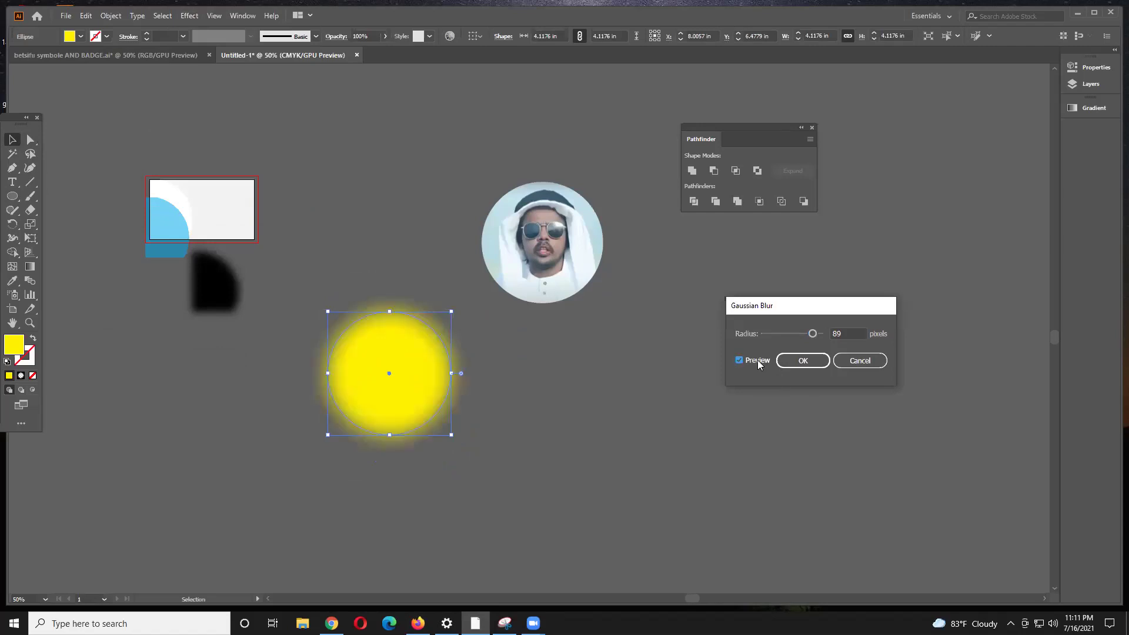
{"action": "left_click_drag", "start_coordinate": [812, 333], "coordinate": [803, 337]}
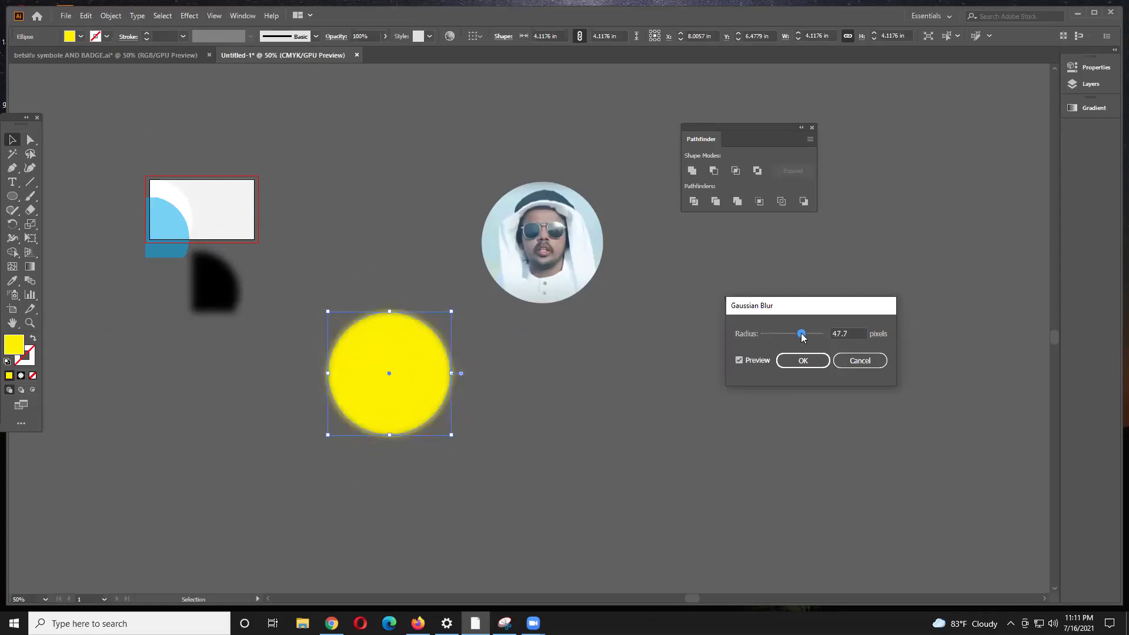
{"action": "left_click", "coordinate": [803, 360]}
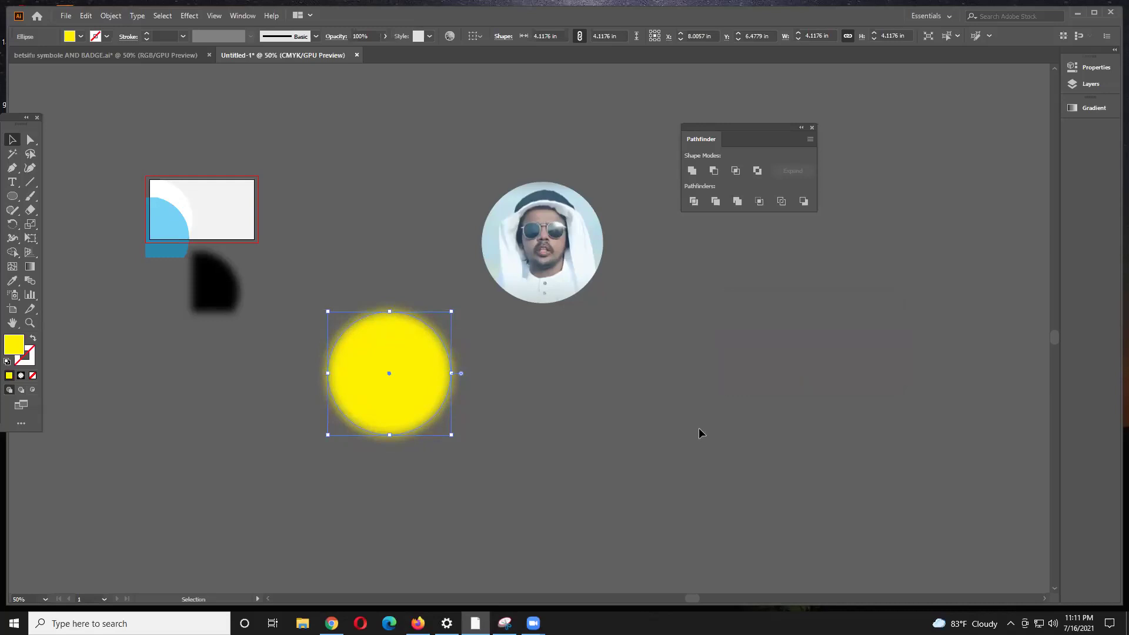
Step: Move the blurred yellow circle onto the round photo and send it to the back
{"action": "left_click", "coordinate": [564, 414]}
{"action": "left_click_drag", "start_coordinate": [434, 395], "coordinate": [556, 303]}
{"action": "right_click", "coordinate": [557, 301]}
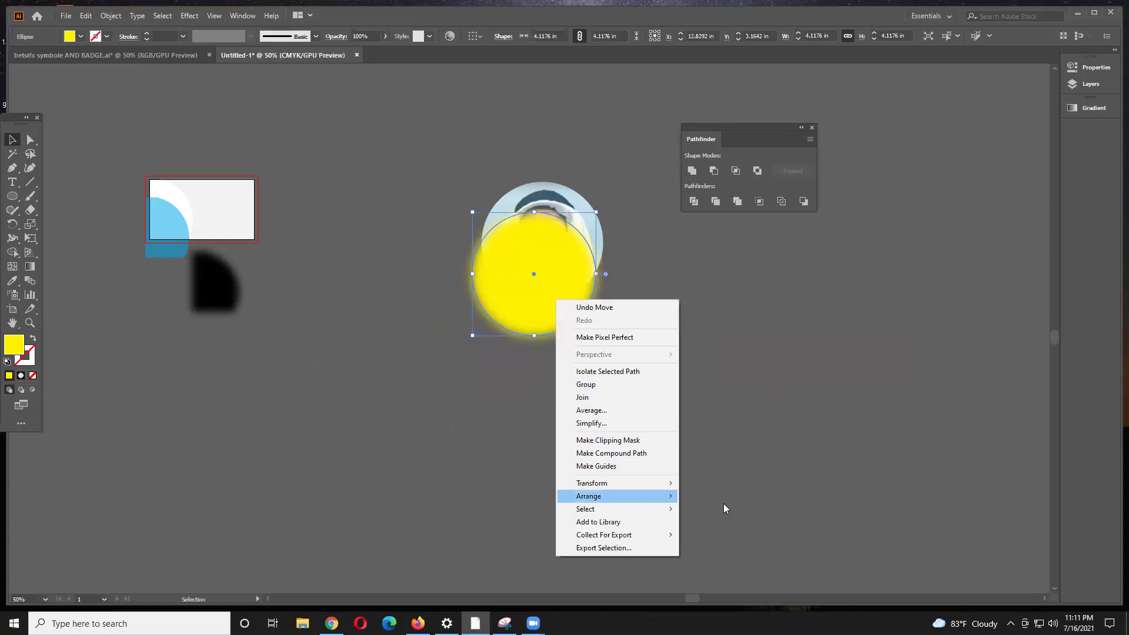
{"action": "mouse_move", "coordinate": [651, 498]}
{"action": "left_click", "coordinate": [716, 534]}
{"action": "left_click", "coordinate": [571, 358]}
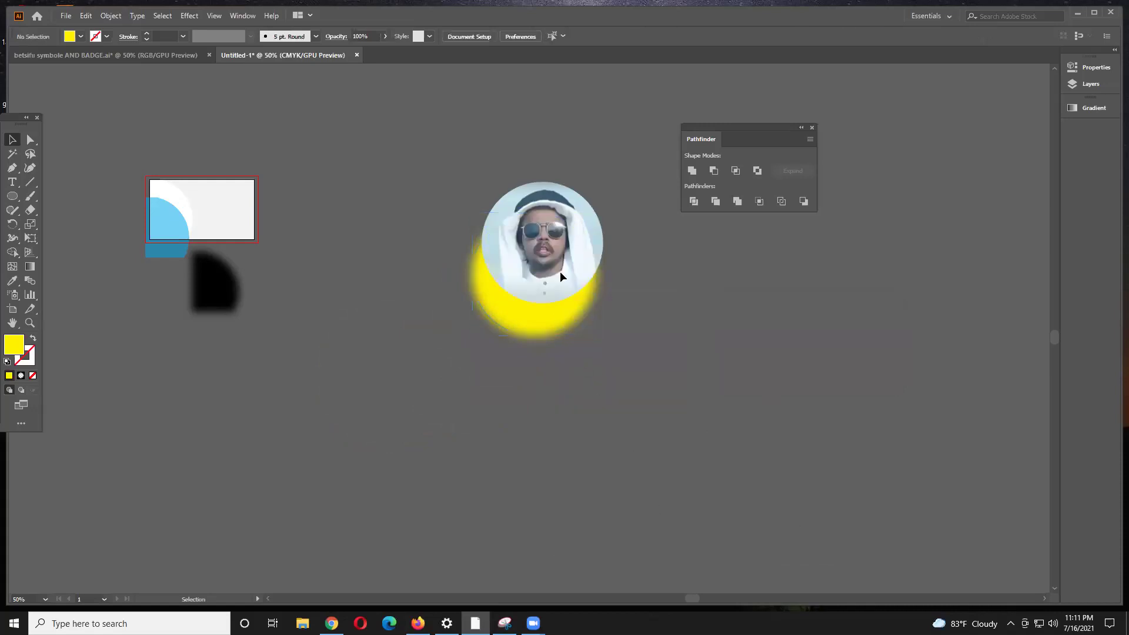
Step: Align the photo and the yellow circle to each other's centres, both vertically and horizontally
{"action": "left_click_drag", "start_coordinate": [560, 272], "coordinate": [569, 244]}
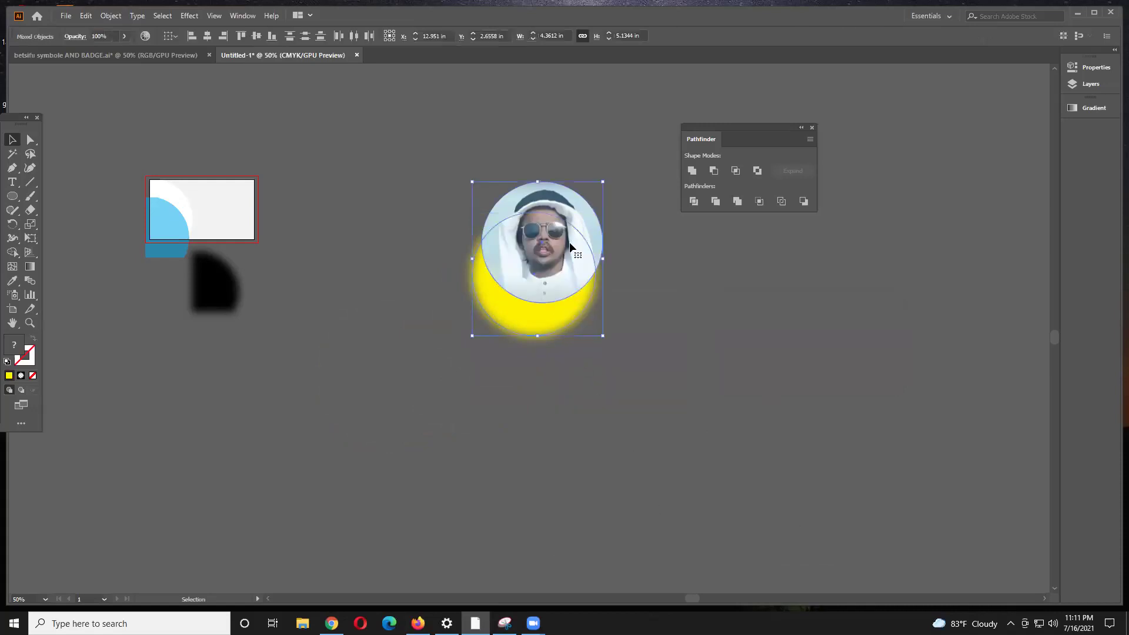
{"action": "left_click", "coordinate": [257, 35]}
{"action": "left_click", "coordinate": [207, 36]}
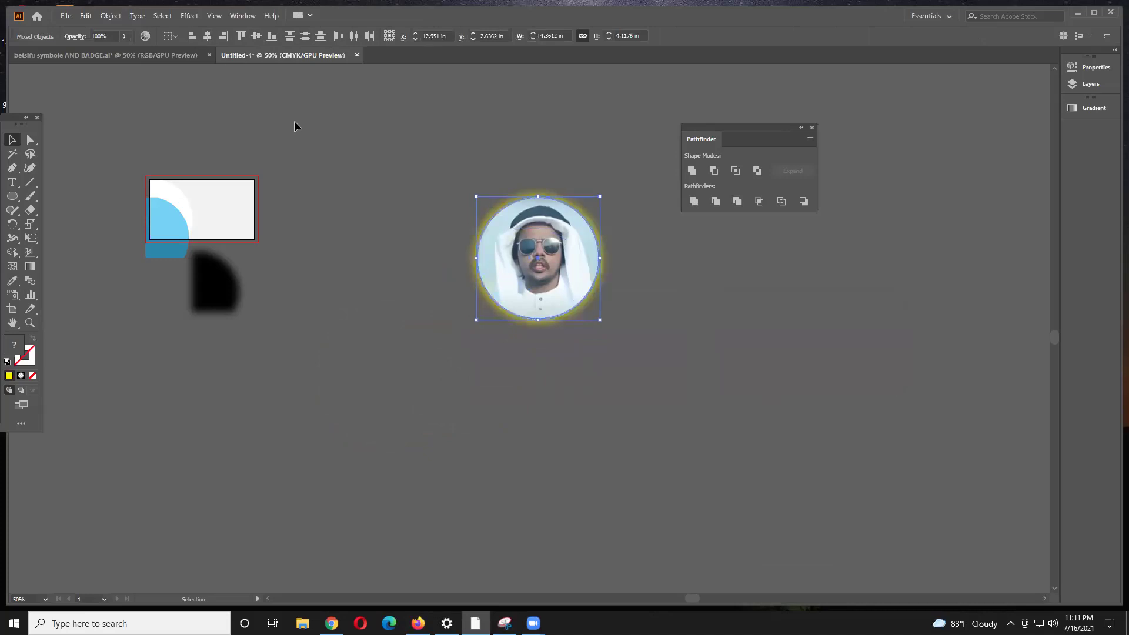
{"action": "left_click", "coordinate": [304, 156]}
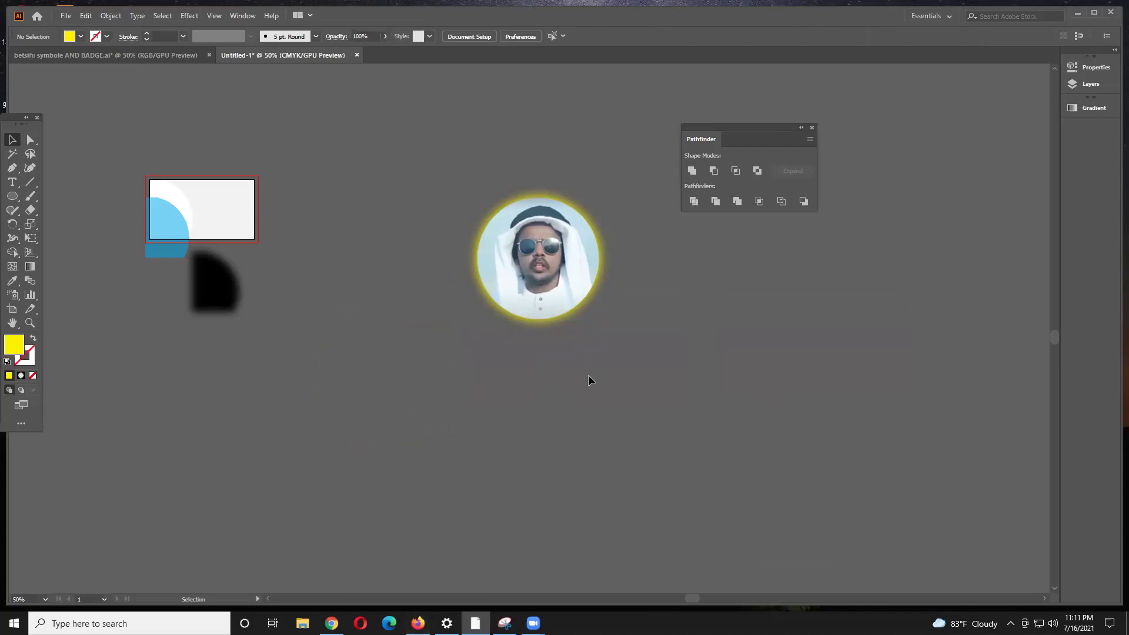
Step: Drag the photo off the yellow circle, select both and align their centres again in both directions
{"action": "scroll", "coordinate": [589, 375], "scroll_direction": "up", "scroll_amount": 3}
{"action": "left_click_drag", "start_coordinate": [570, 352], "coordinate": [648, 378]}
{"action": "left_click_drag", "start_coordinate": [534, 452], "coordinate": [630, 294]}
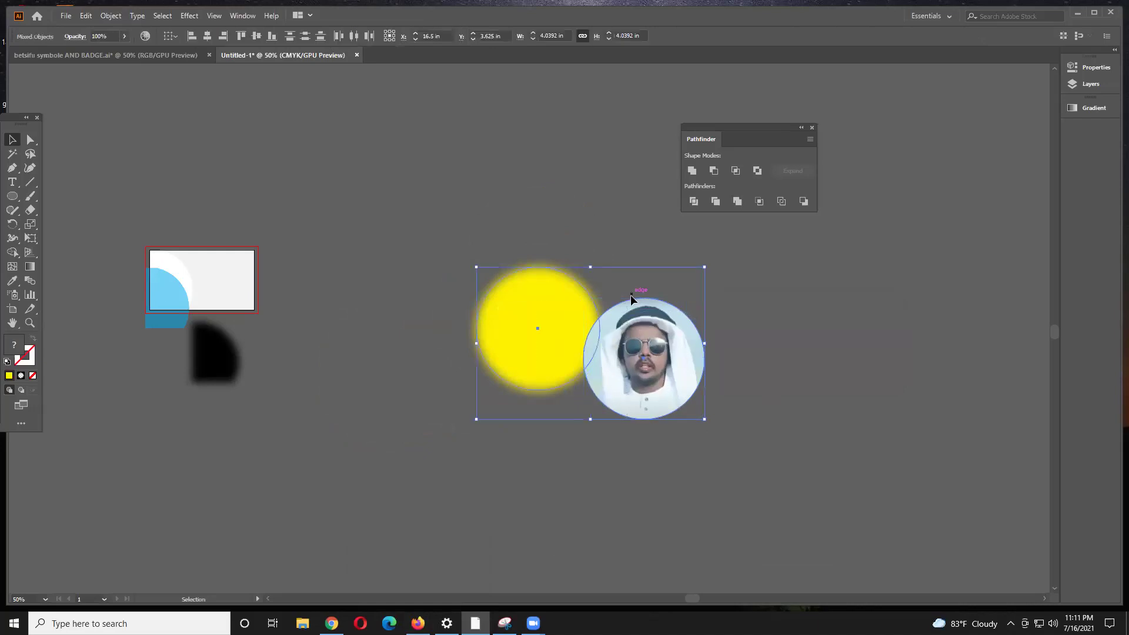
{"action": "left_click", "coordinate": [257, 36]}
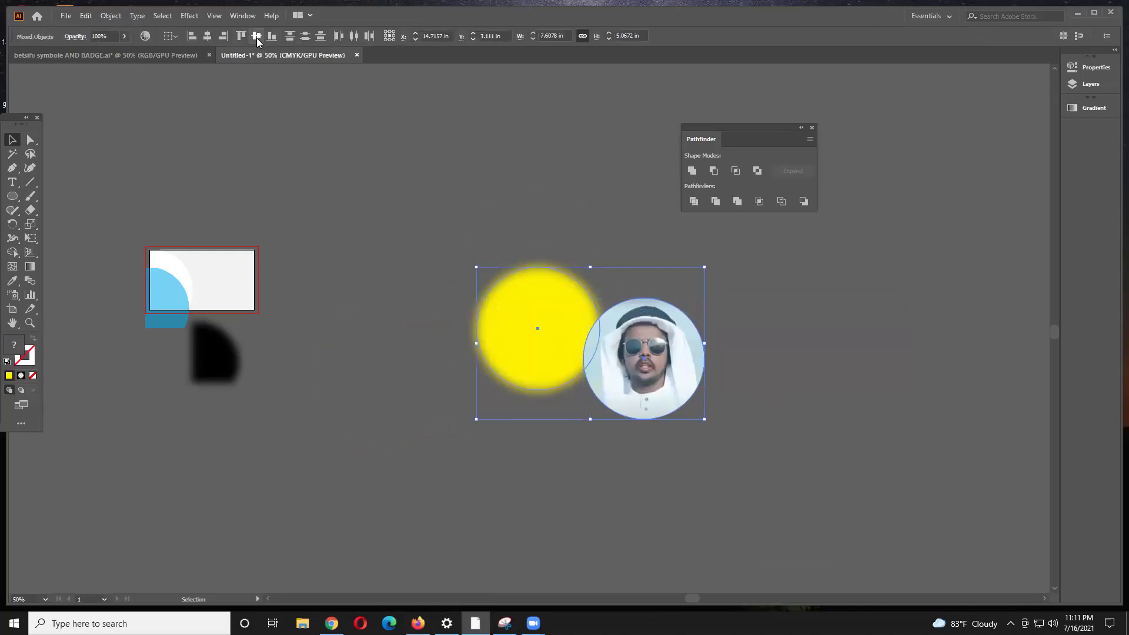
{"action": "left_click", "coordinate": [207, 37]}
{"action": "left_click", "coordinate": [423, 227]}
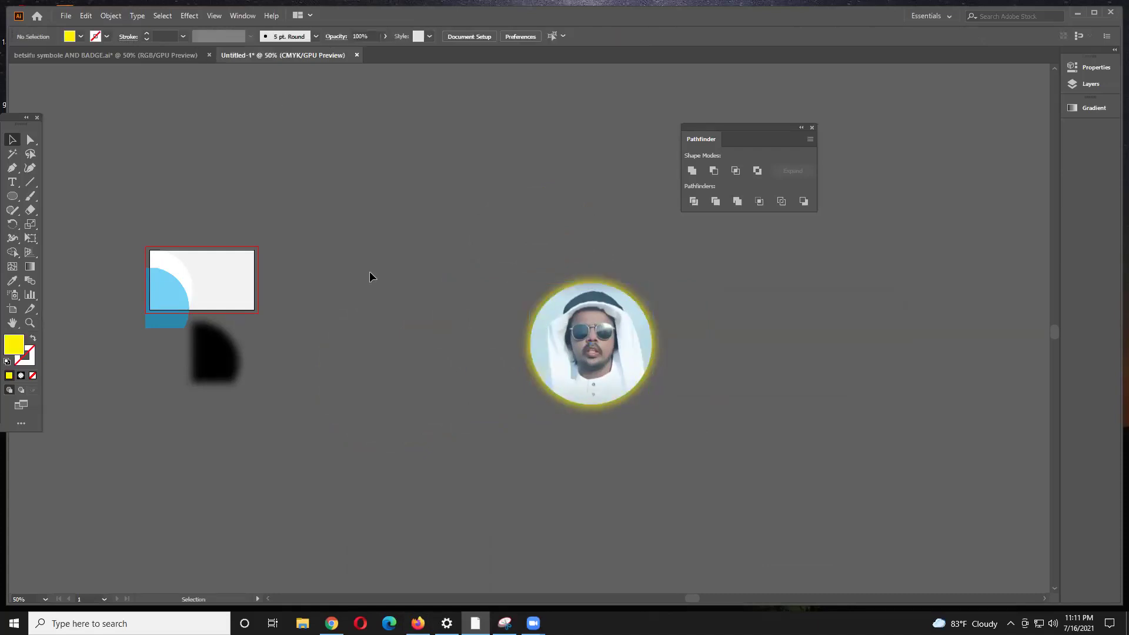
Step: Delete all artwork in the document, leaving an empty artboard in view
{"action": "key", "text": "ctrl+minus"}
{"action": "key", "text": "ctrl+minus"}
{"action": "key", "text": "ctrl+minus"}
{"action": "key", "text": "ctrl+minus"}
{"action": "key", "text": "ctrl+minus"}
{"action": "key", "text": "ctrl+a"}
{"action": "key", "text": "Delete"}
{"action": "scroll", "coordinate": [494, 280], "scroll_direction": "up", "scroll_amount": 6}
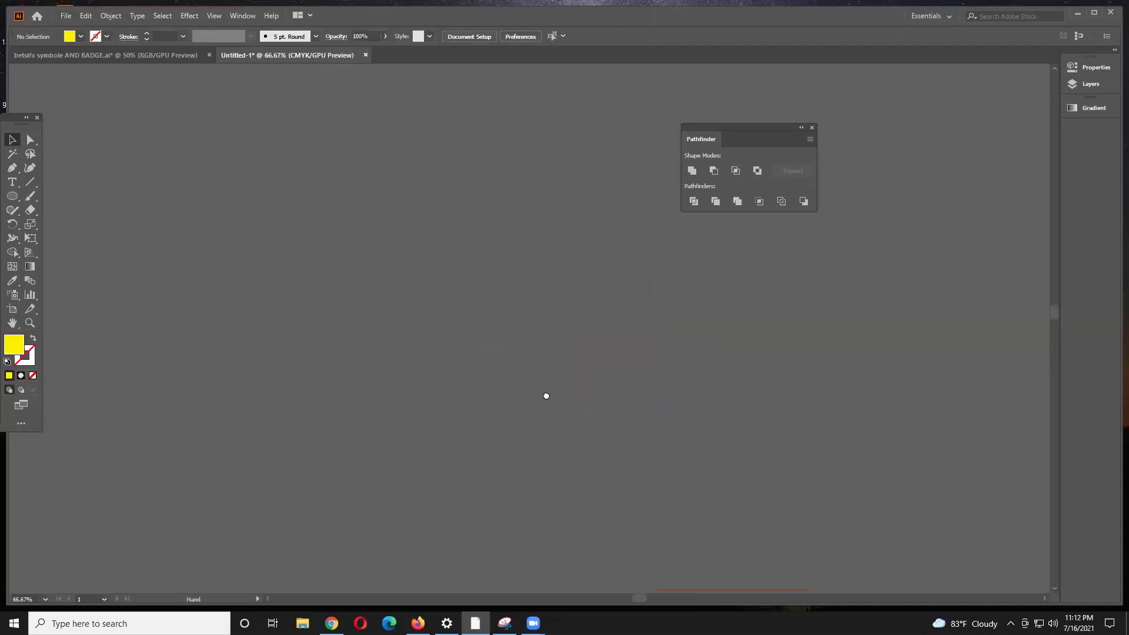
{"action": "scroll", "coordinate": [613, 387], "scroll_direction": "up", "scroll_amount": 2}
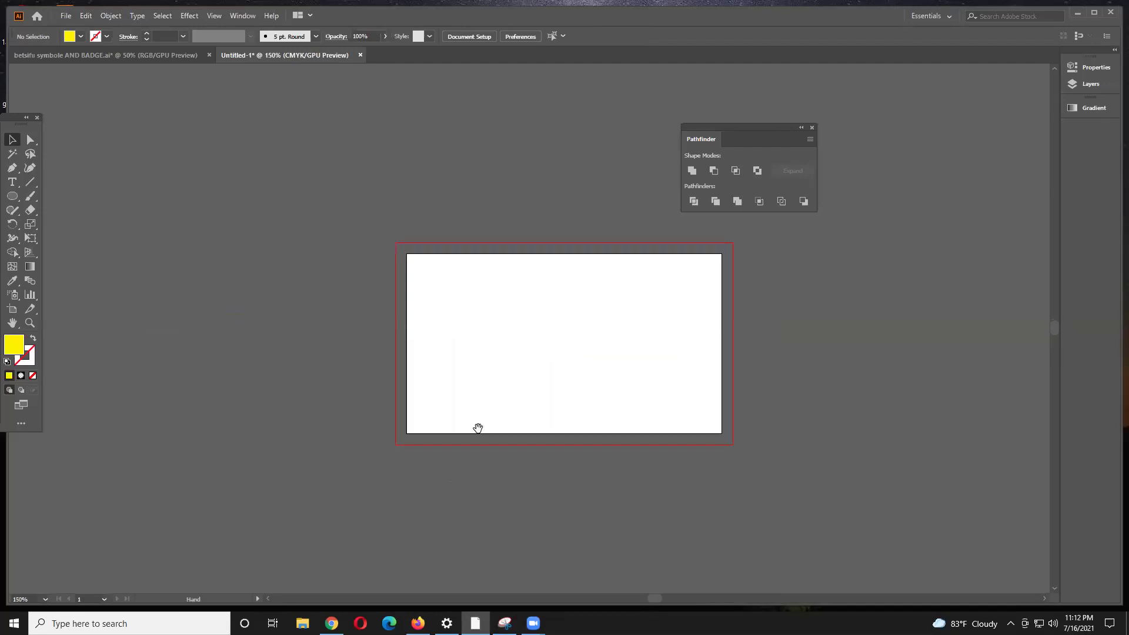
Step: Switch to Firefox and search Google Images for "food menu card" in place of the current query
{"action": "left_click", "coordinate": [418, 623]}
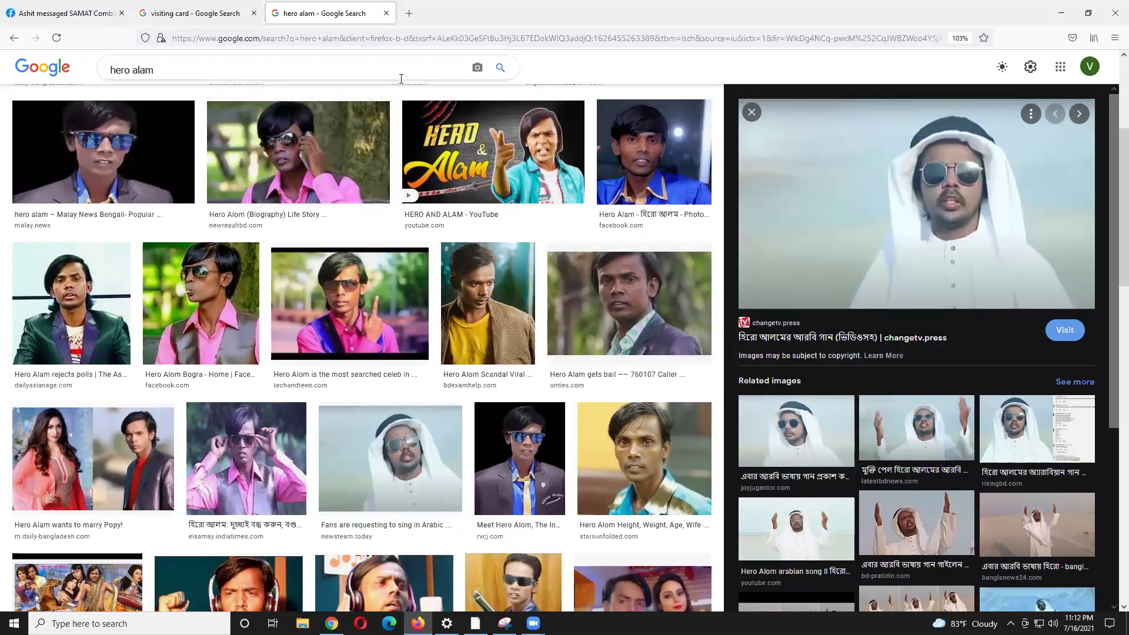
{"action": "scroll", "coordinate": [400, 76], "scroll_direction": "up", "scroll_amount": 1}
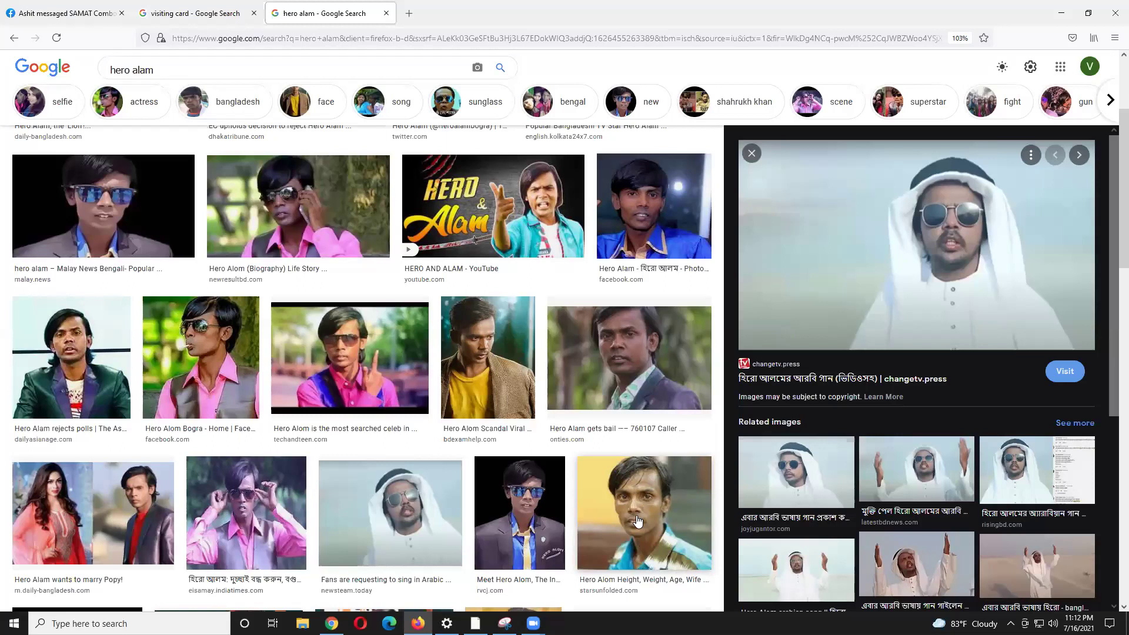
{"action": "left_click", "coordinate": [402, 72]}
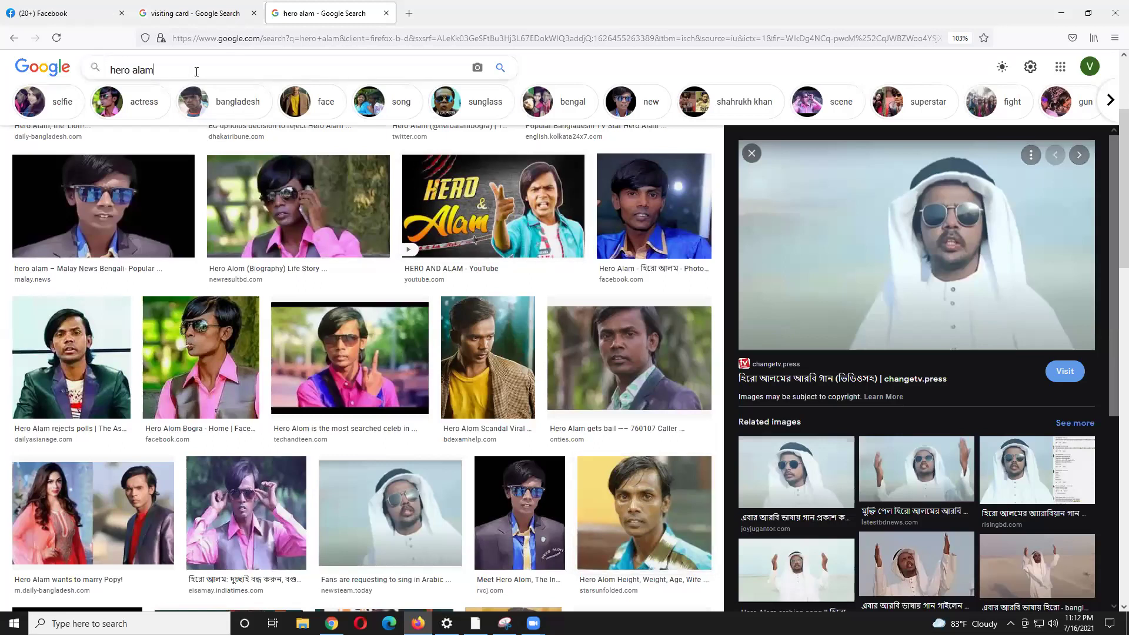
{"action": "key", "text": "ctrl+a"}
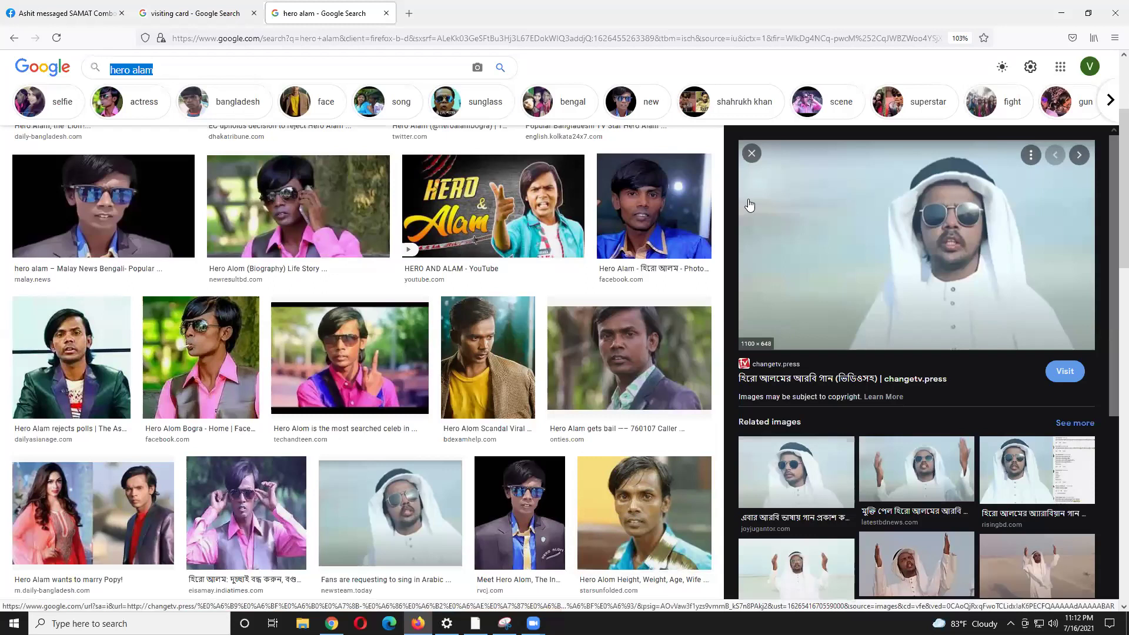
{"action": "type", "text": "FOOD"}
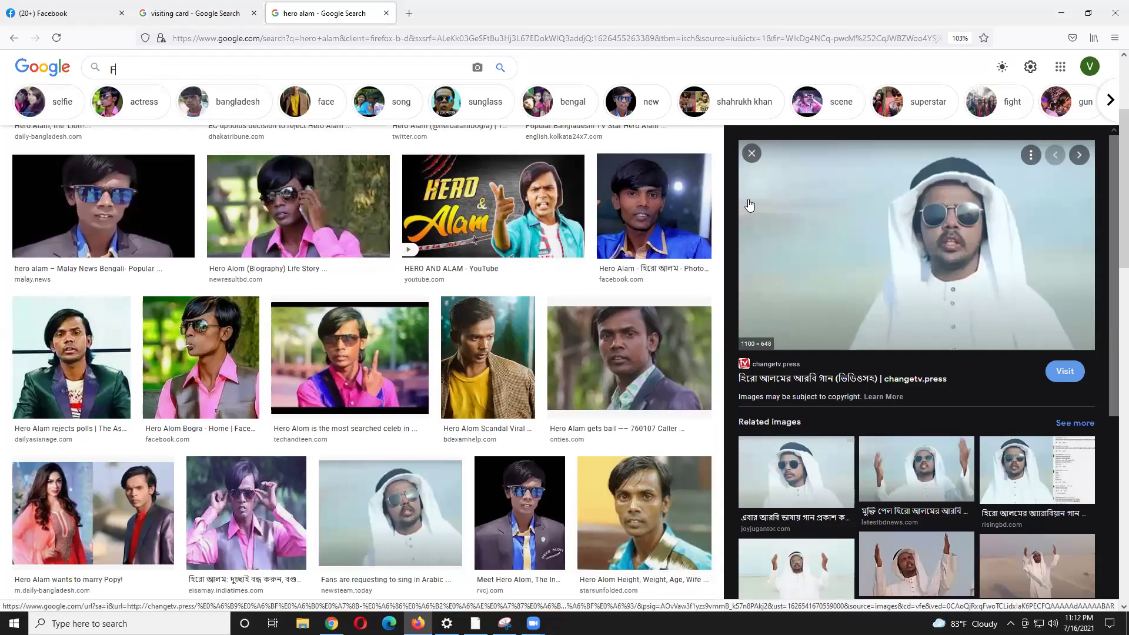
{"action": "key", "text": "Down"}
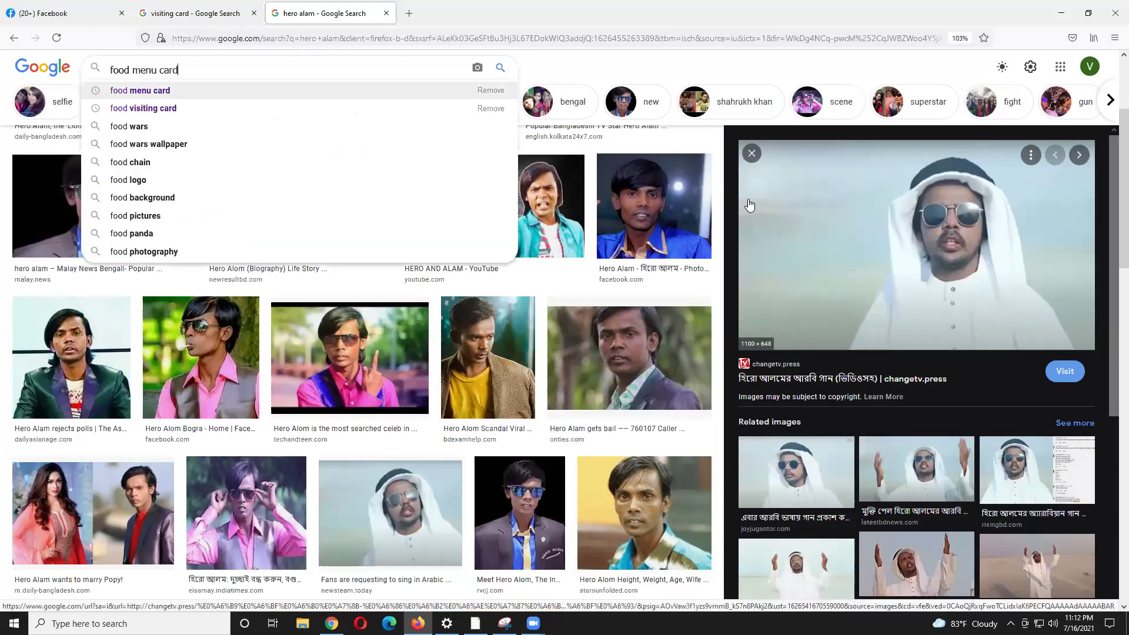
{"action": "key", "text": "Return"}
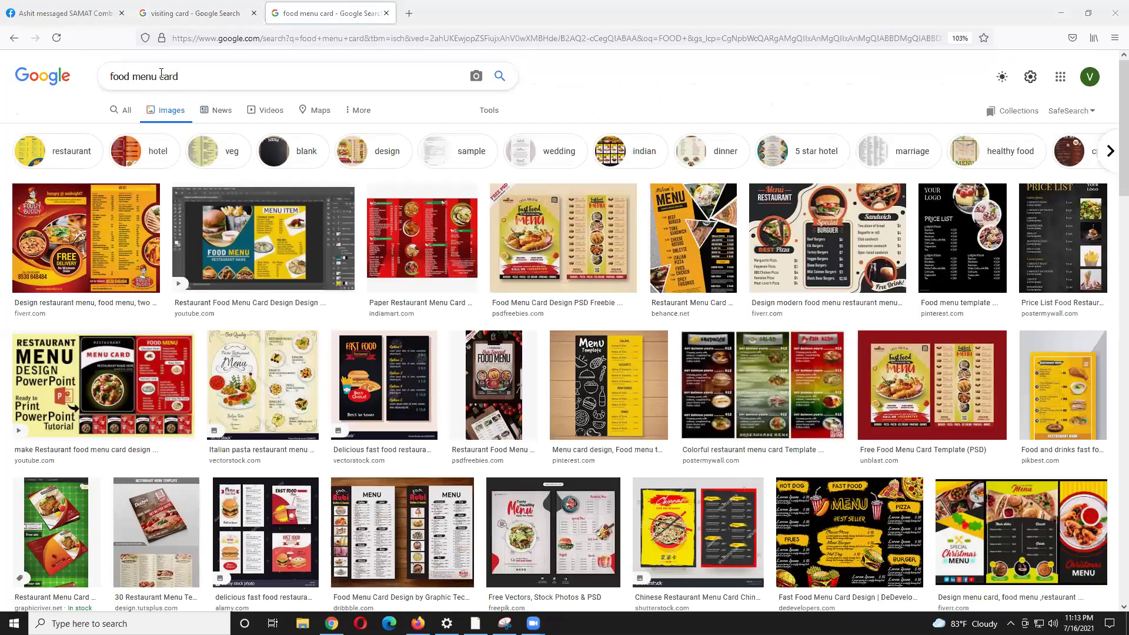
Step: Change the image search to "food visiting card" and copy the enlarged Fast Food Business Card Template image
{"action": "left_click_drag", "start_coordinate": [132, 76], "coordinate": [153, 77]}
{"action": "type", "text": "VISI"}
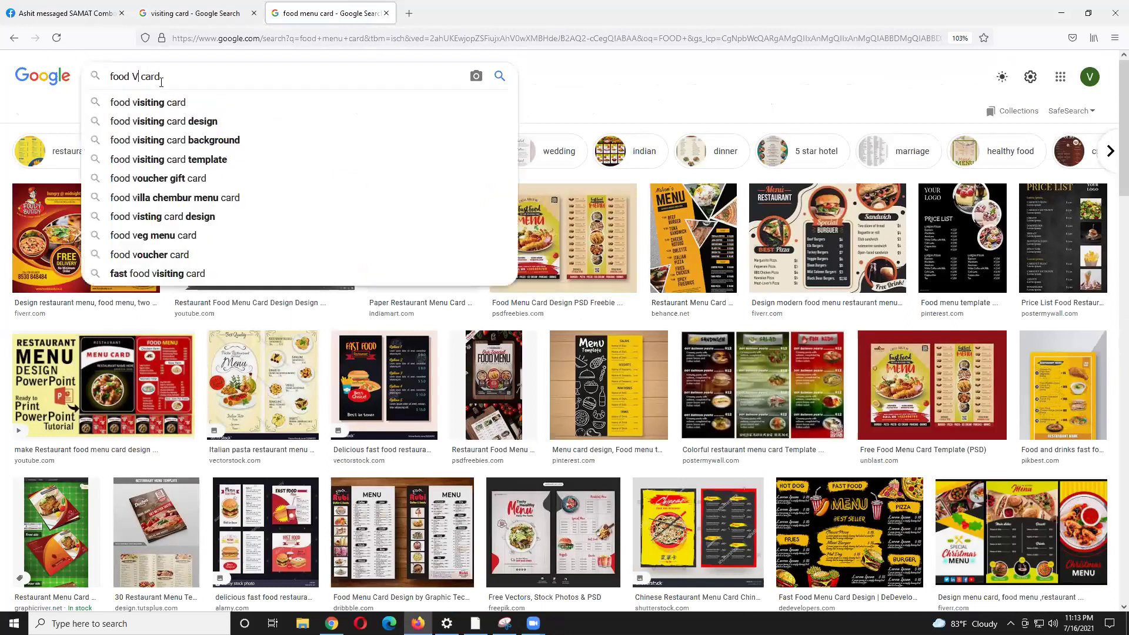
{"action": "left_click", "coordinate": [167, 103]}
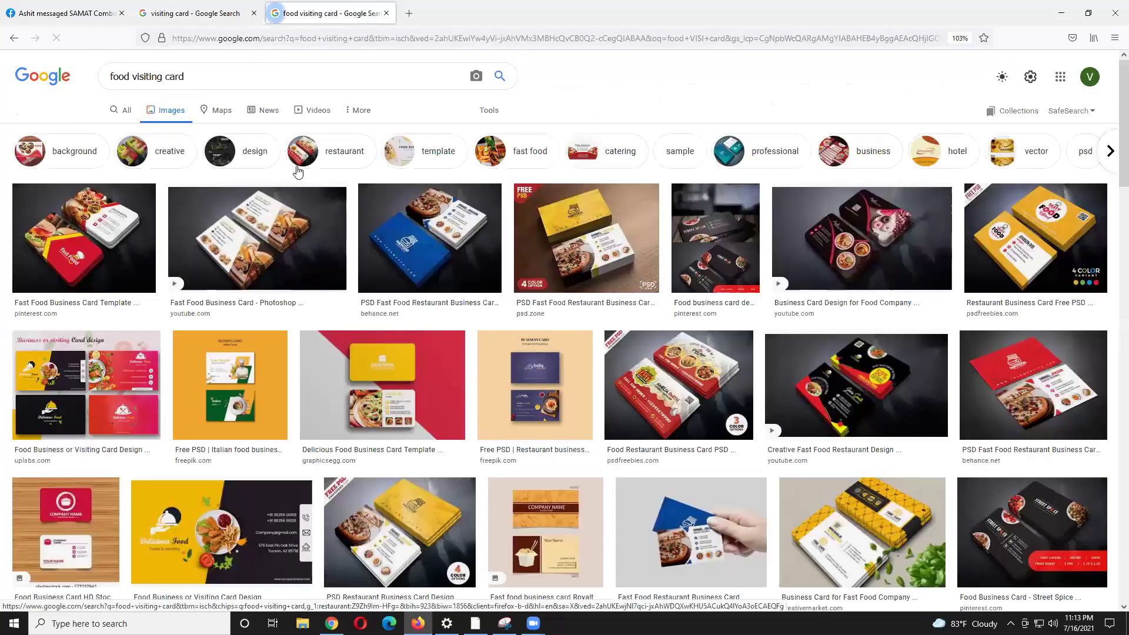
{"action": "left_click", "coordinate": [74, 219]}
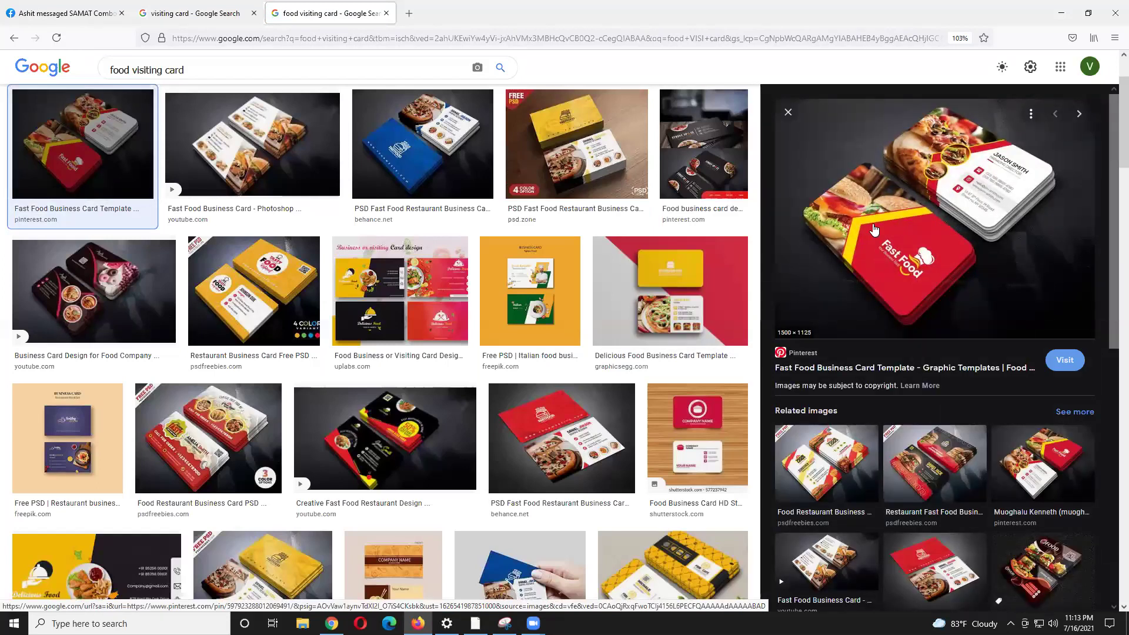
{"action": "right_click", "coordinate": [898, 196]}
{"action": "left_click", "coordinate": [927, 352]}
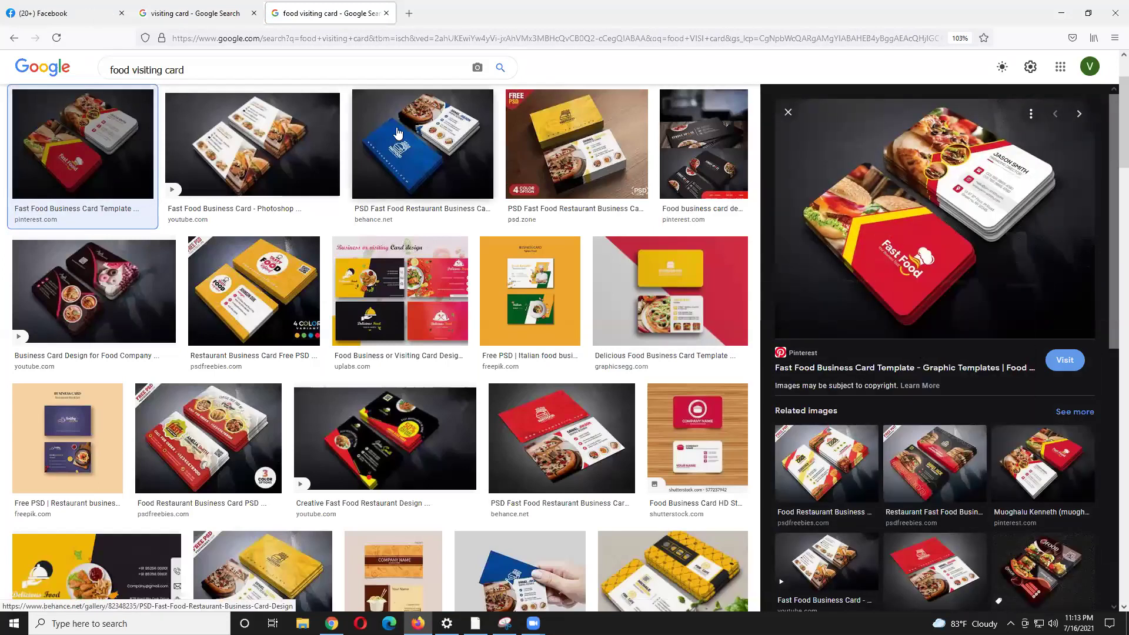
Step: Paste the card image into the Illustrator document, scale it to about 5.22 x 3.91 in and place it left of the artboard
{"action": "left_click", "coordinate": [1065, 14]}
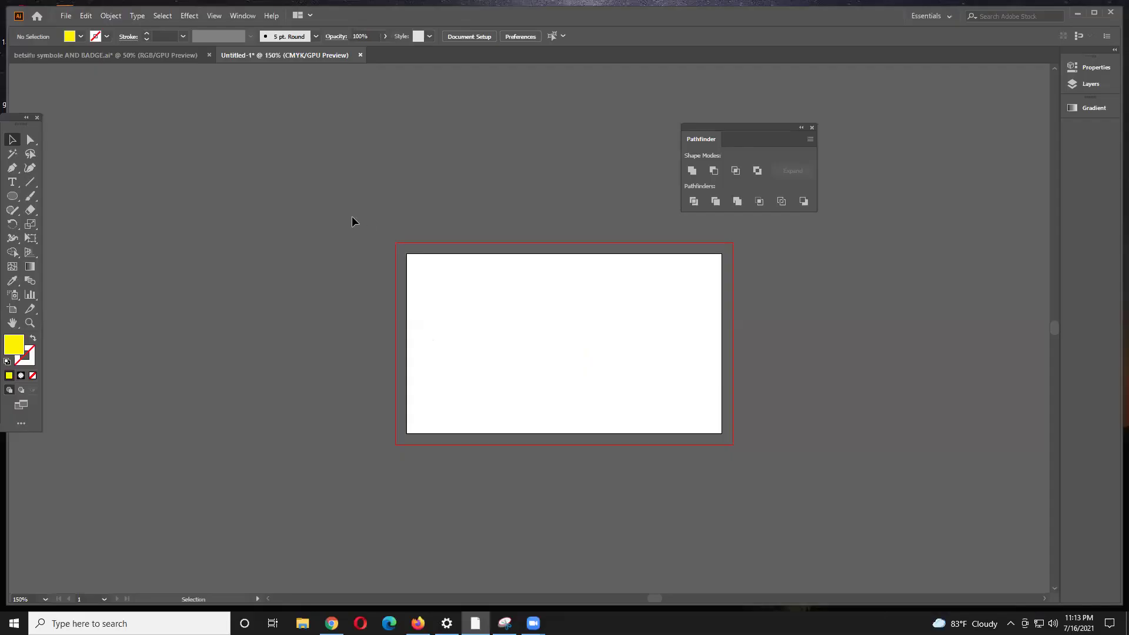
{"action": "key", "text": "ctrl+v"}
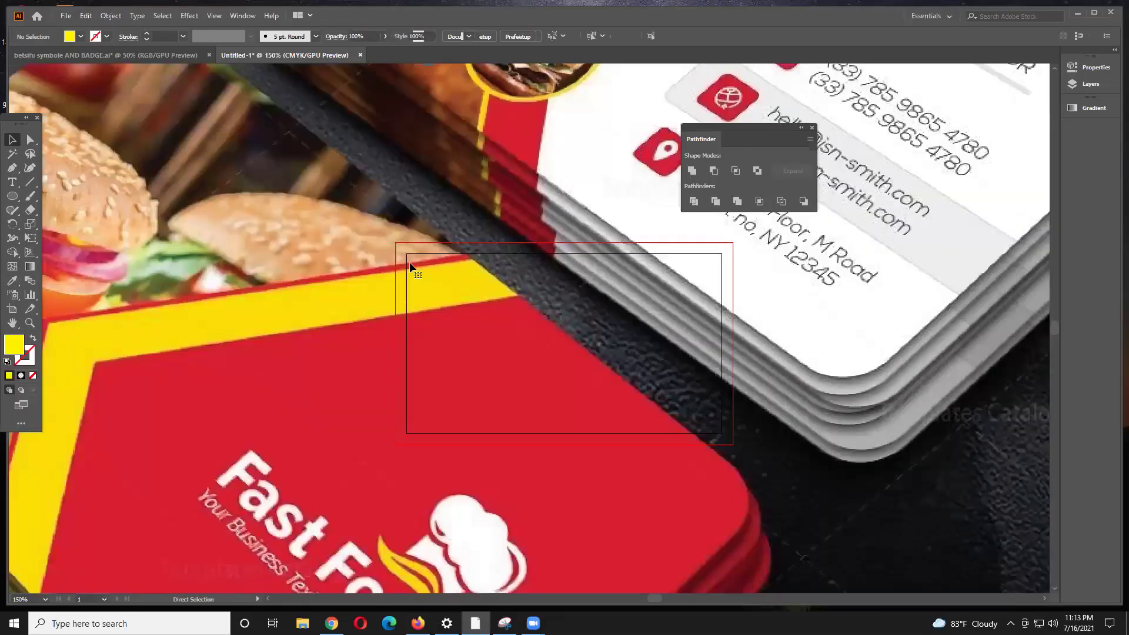
{"action": "scroll", "coordinate": [409, 262], "scroll_direction": "down", "scroll_amount": 5}
{"action": "left_click_drag", "start_coordinate": [586, 390], "coordinate": [376, 290]}
{"action": "scroll", "coordinate": [376, 290], "scroll_direction": "up", "scroll_amount": 4}
{"action": "left_click_drag", "start_coordinate": [510, 411], "coordinate": [354, 301]}
{"action": "left_click_drag", "start_coordinate": [252, 217], "coordinate": [389, 282]}
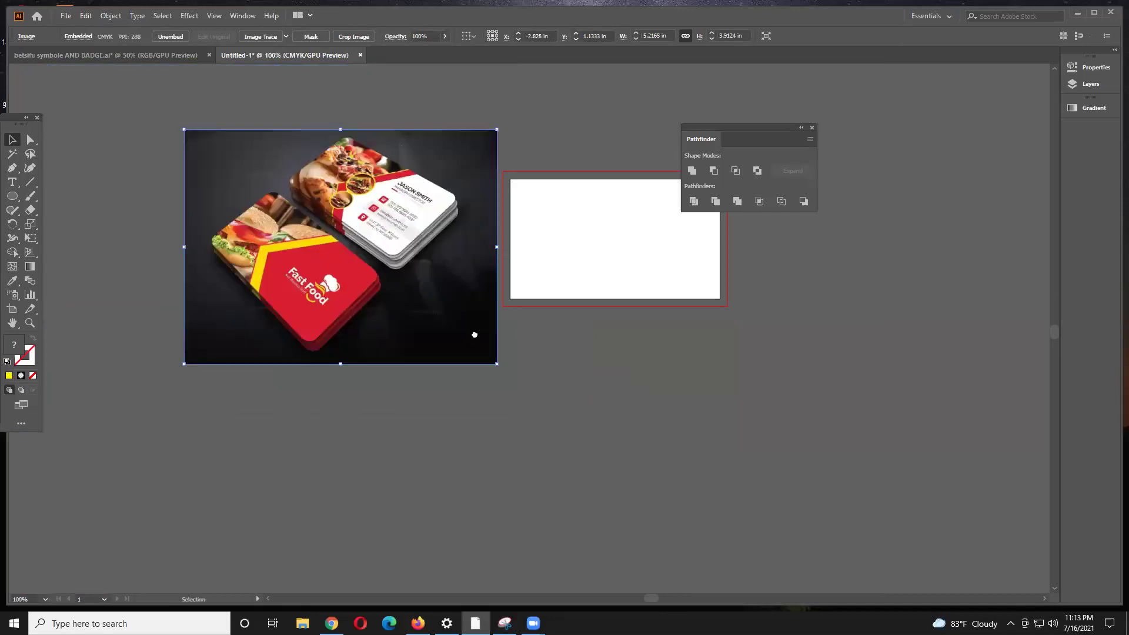
{"action": "left_click_drag", "start_coordinate": [474, 335], "coordinate": [431, 445]}
Step: Return to Firefox and search for "PIZZA" in a new browser tab, showing image results
{"action": "left_click", "coordinate": [418, 624]}
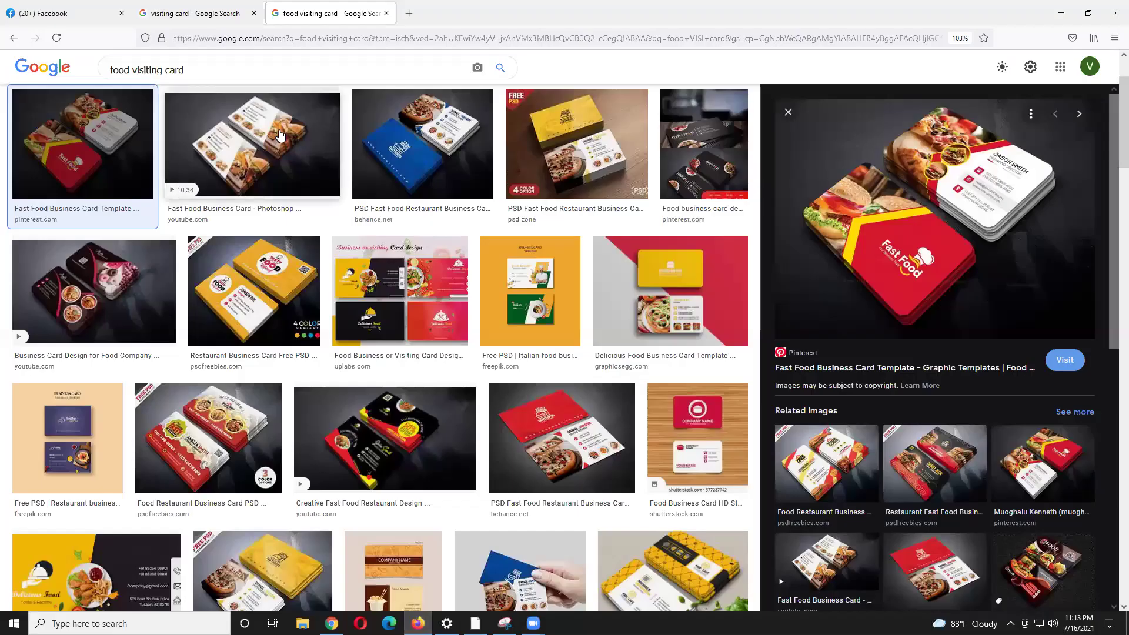
{"action": "left_click", "coordinate": [409, 13]}
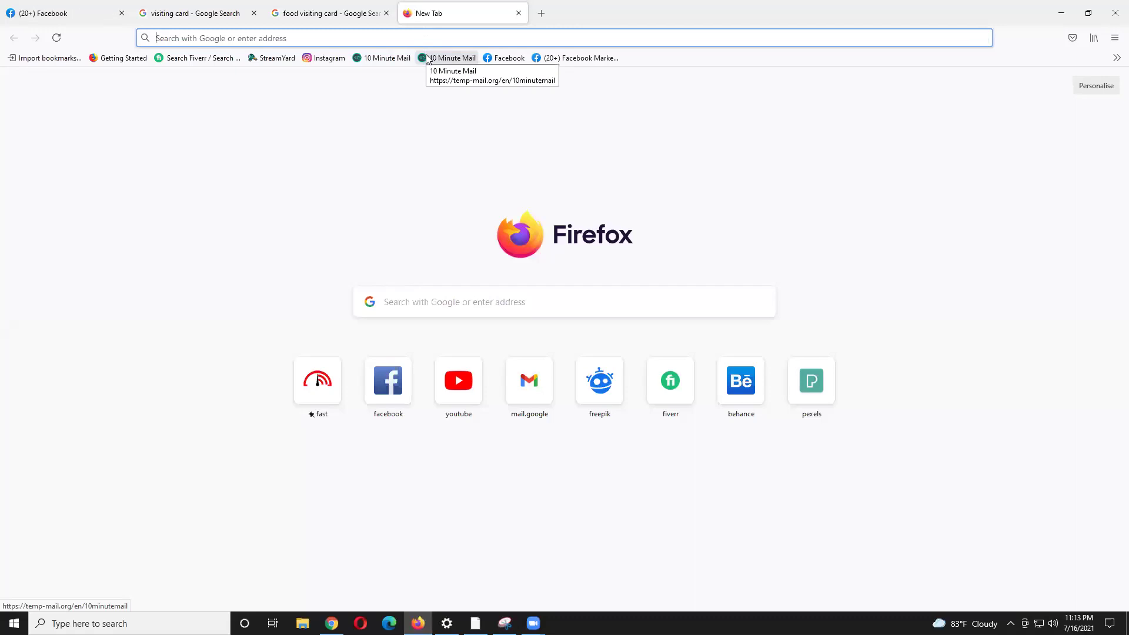
{"action": "type", "text": "PI"}
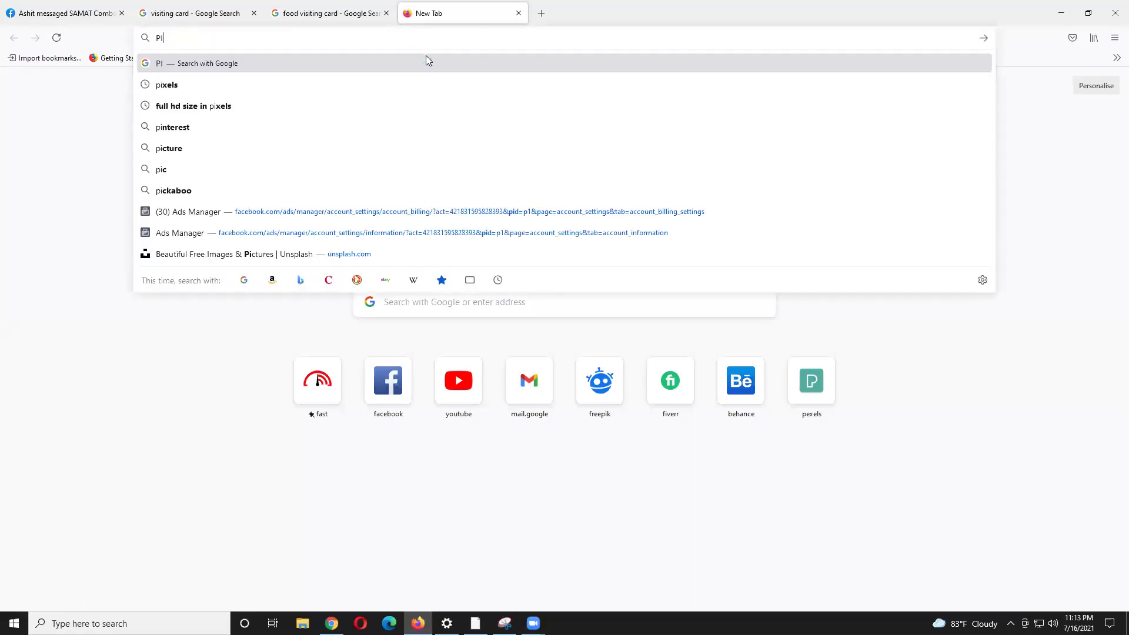
{"action": "type", "text": "ZZA"}
{"action": "key", "text": "Return"}
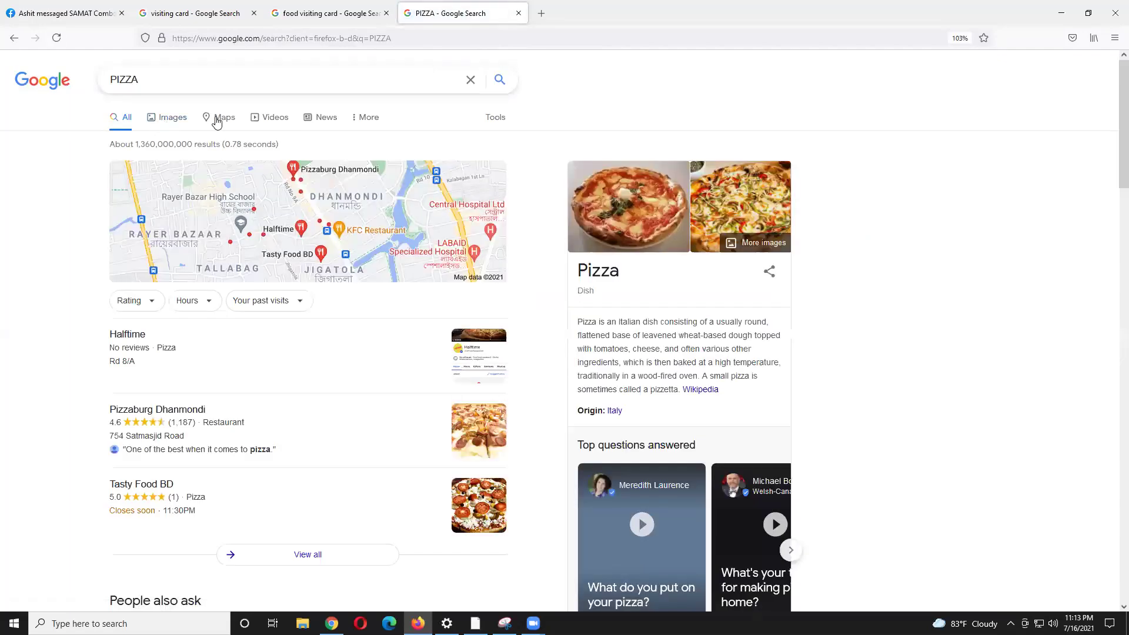
{"action": "left_click", "coordinate": [168, 117]}
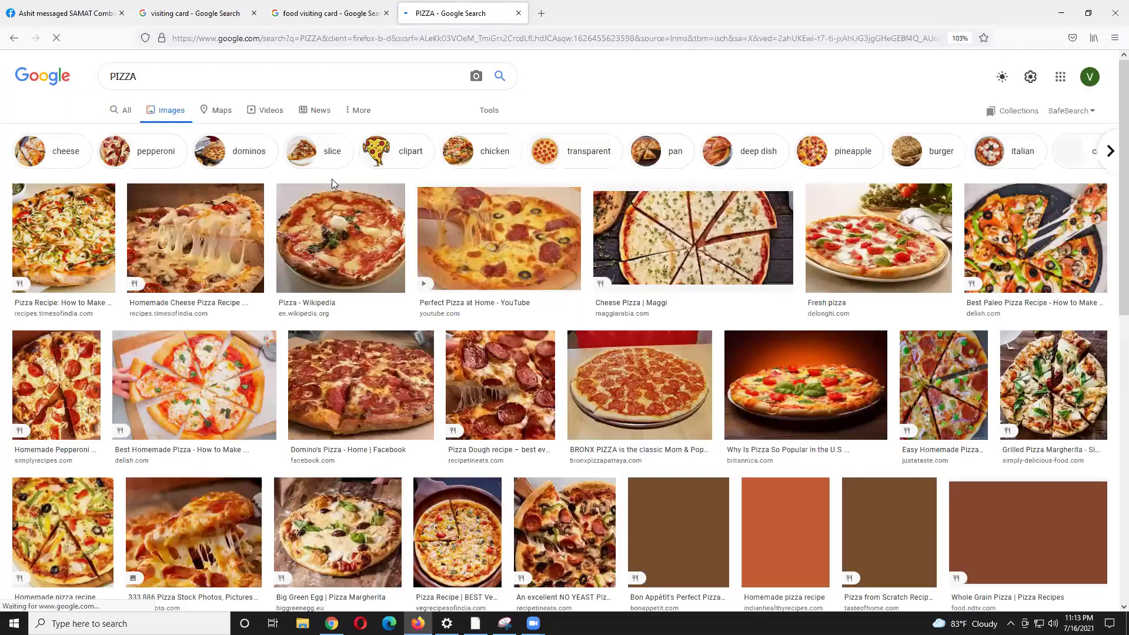
Step: Browse the pizza images and copy the enlarged Spicy Chicken Pizza Recipe photo
{"action": "scroll", "coordinate": [372, 276], "scroll_direction": "down", "scroll_amount": 2}
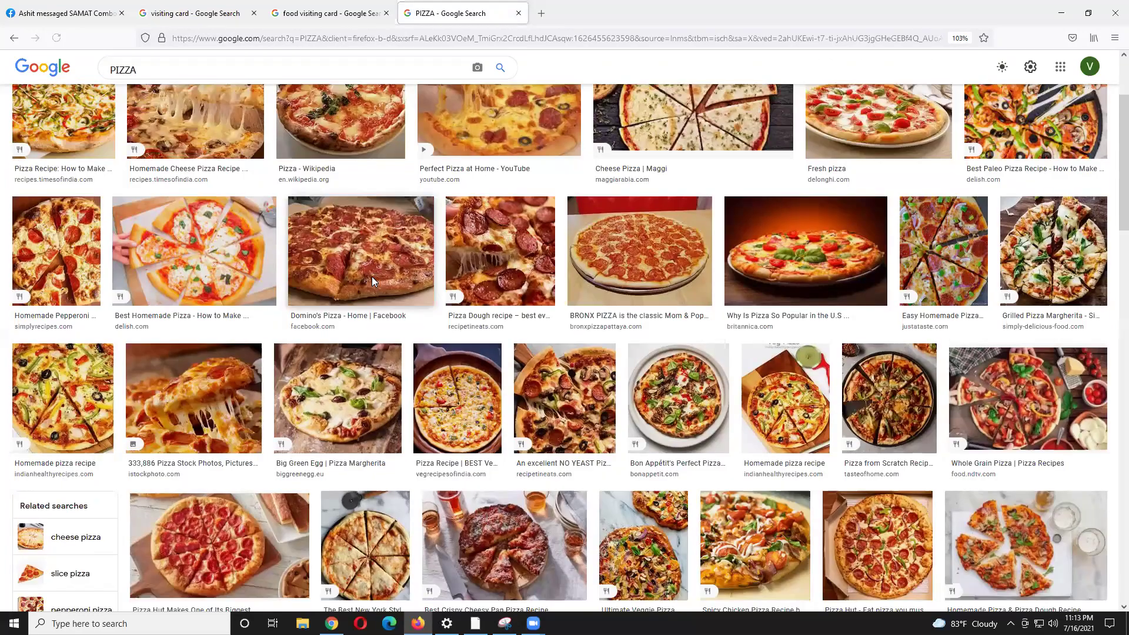
{"action": "scroll", "coordinate": [371, 281], "scroll_direction": "down", "scroll_amount": 3}
{"action": "scroll", "coordinate": [372, 282], "scroll_direction": "down", "scroll_amount": 3}
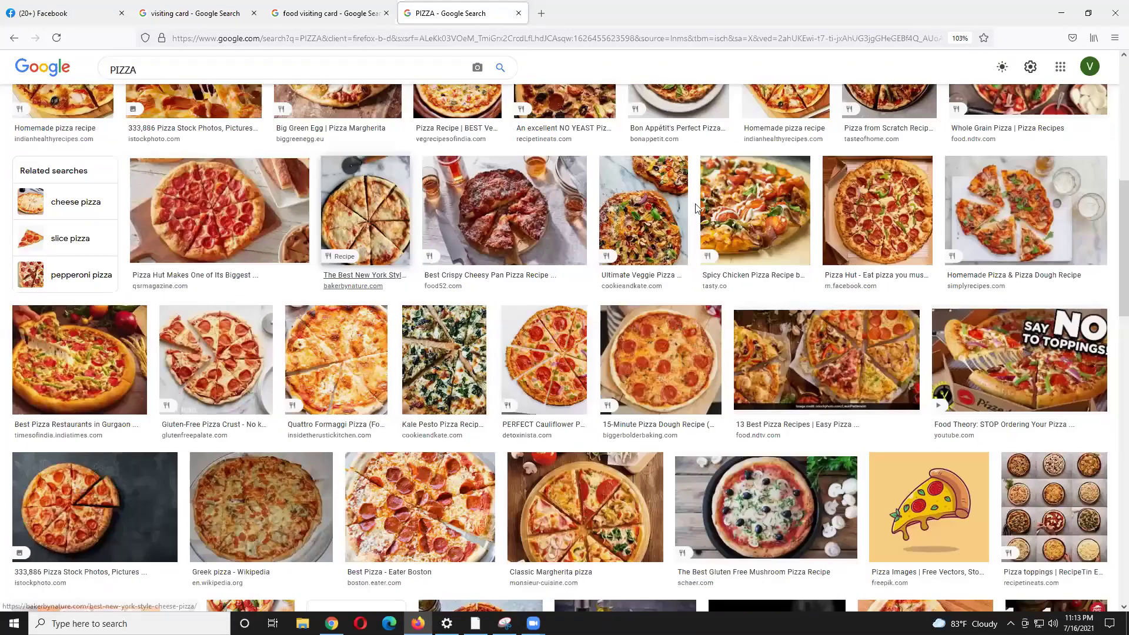
{"action": "left_click", "coordinate": [737, 157]}
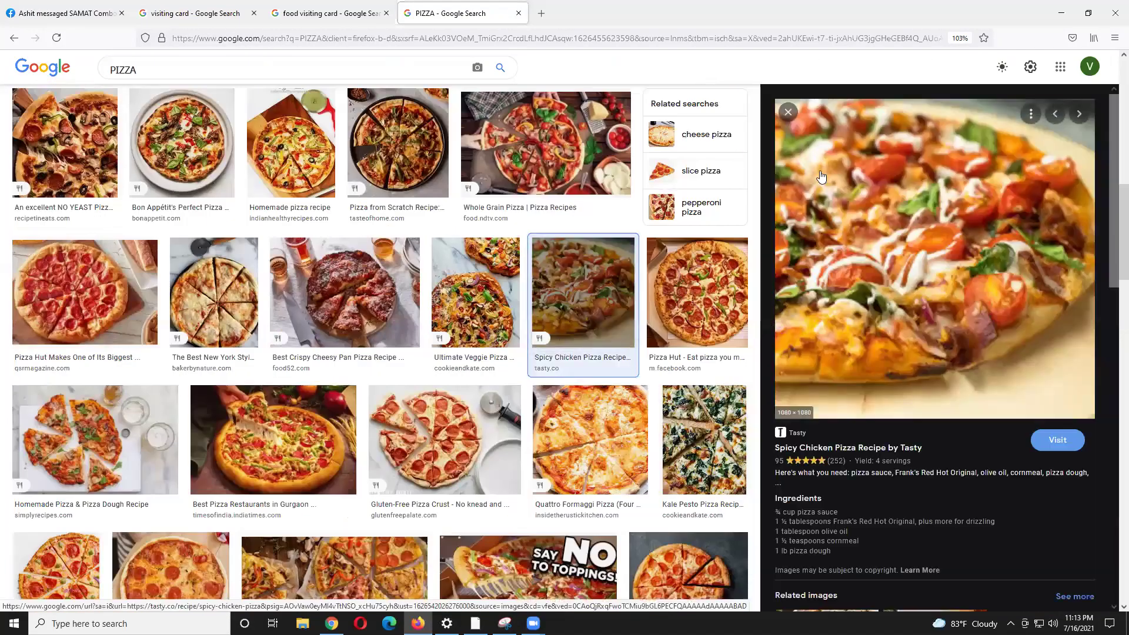
{"action": "right_click", "coordinate": [869, 195]}
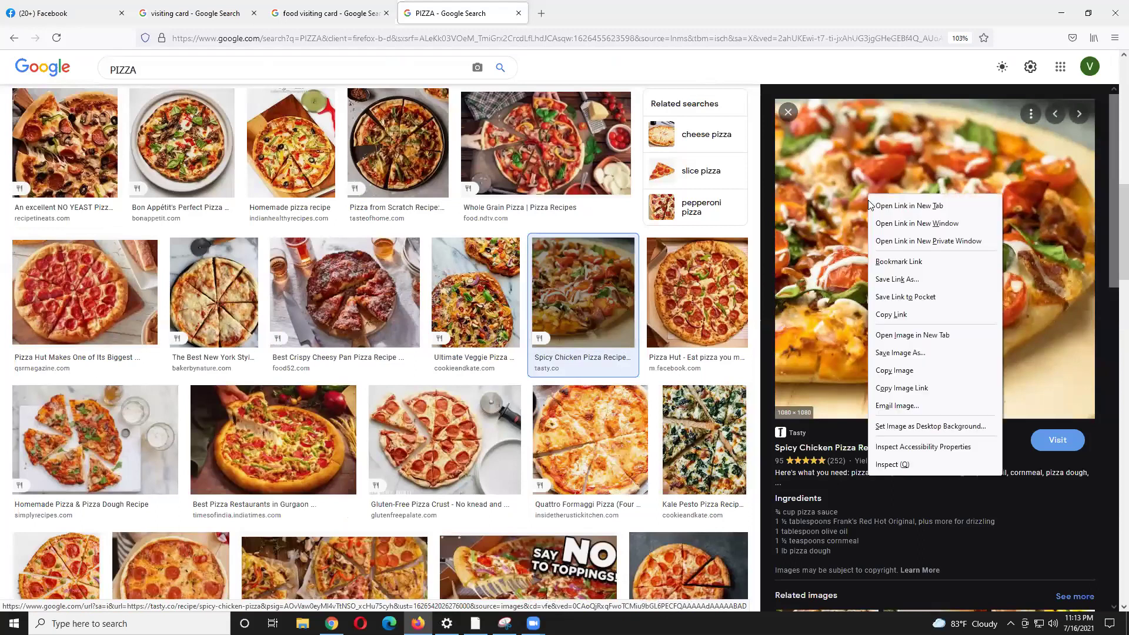
{"action": "left_click", "coordinate": [894, 371]}
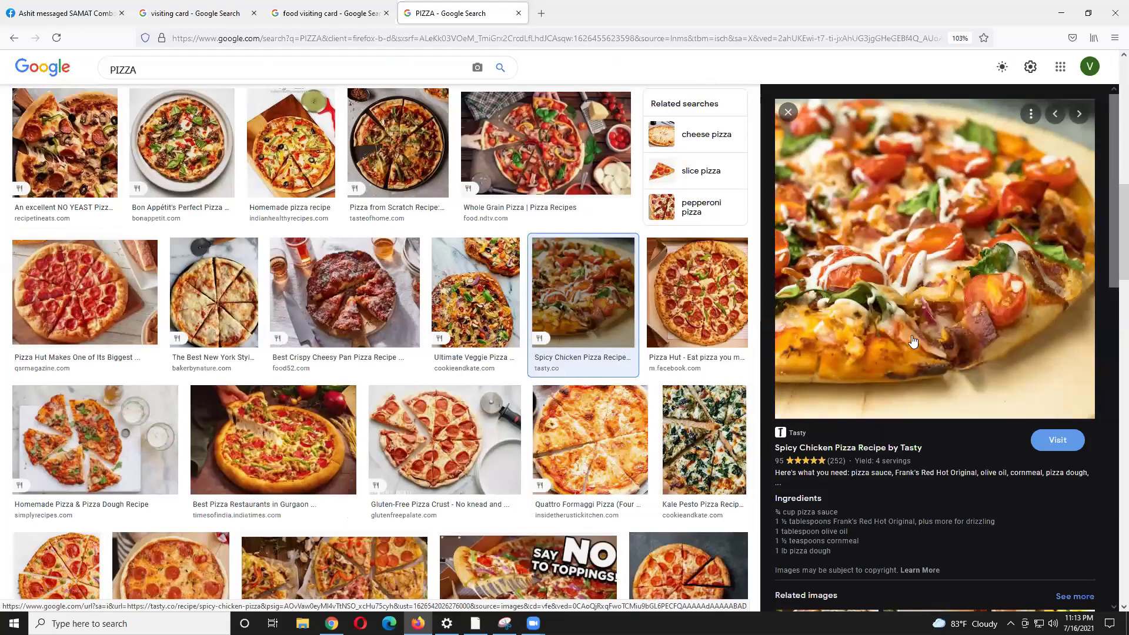
Step: Paste the pizza photo into the Illustrator document and scale it down proportionally to about 2.75 in square
{"action": "left_click", "coordinate": [1068, 16]}
{"action": "left_click", "coordinate": [728, 372]}
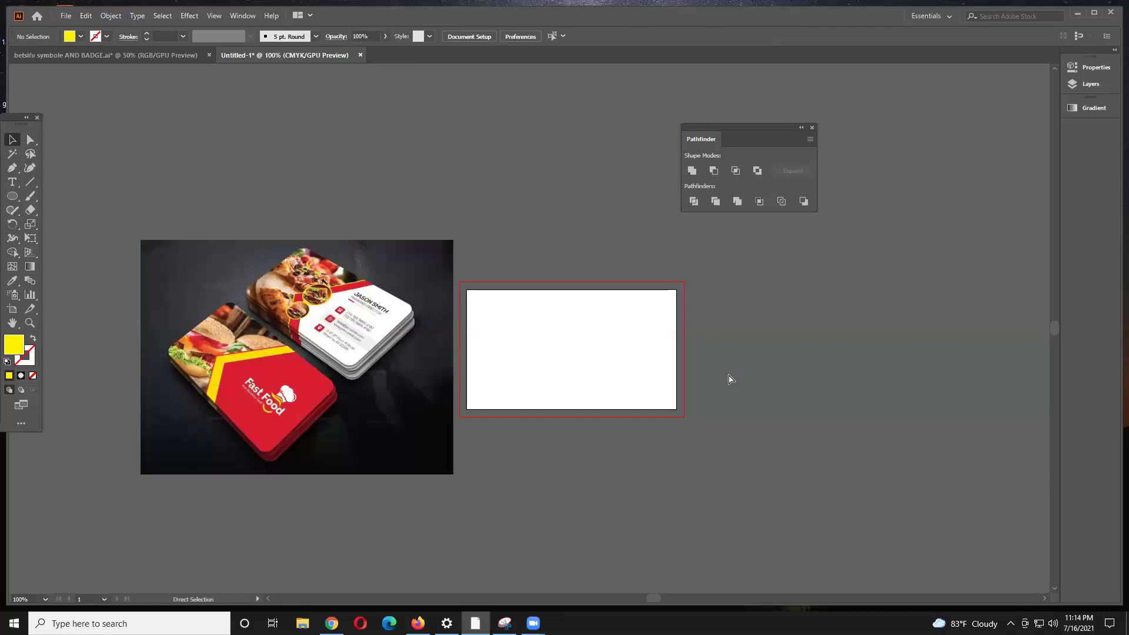
{"action": "key", "text": "ctrl+v"}
{"action": "scroll", "coordinate": [728, 372], "scroll_direction": "down", "scroll_amount": 2}
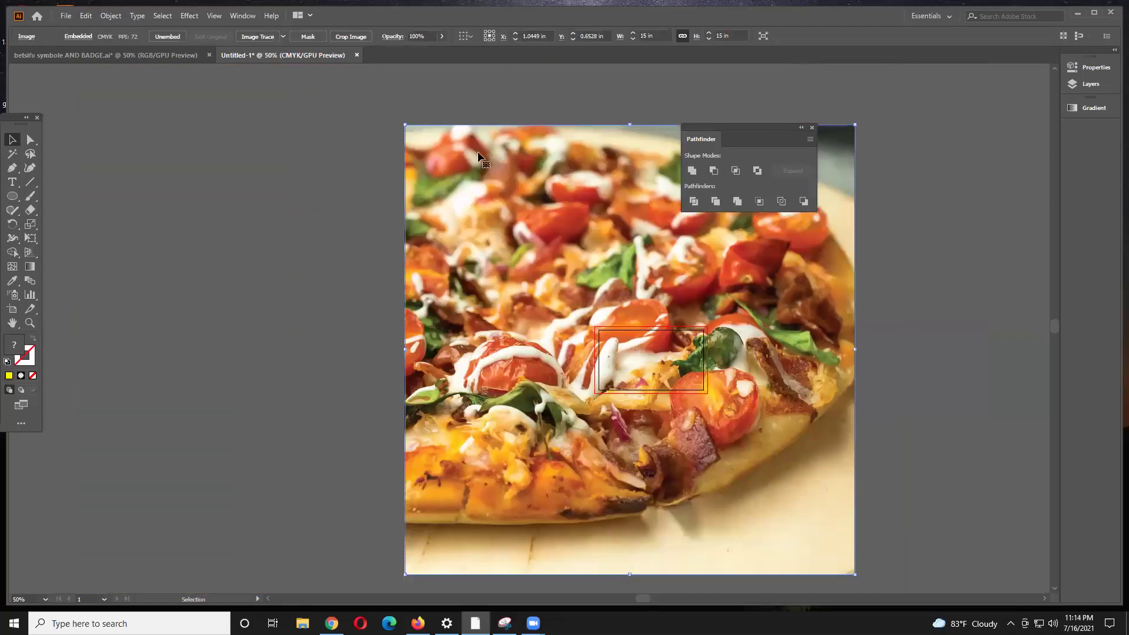
{"action": "left_click_drag", "start_coordinate": [410, 126], "coordinate": [645, 361]}
{"action": "left_click_drag", "start_coordinate": [680, 422], "coordinate": [701, 272]}
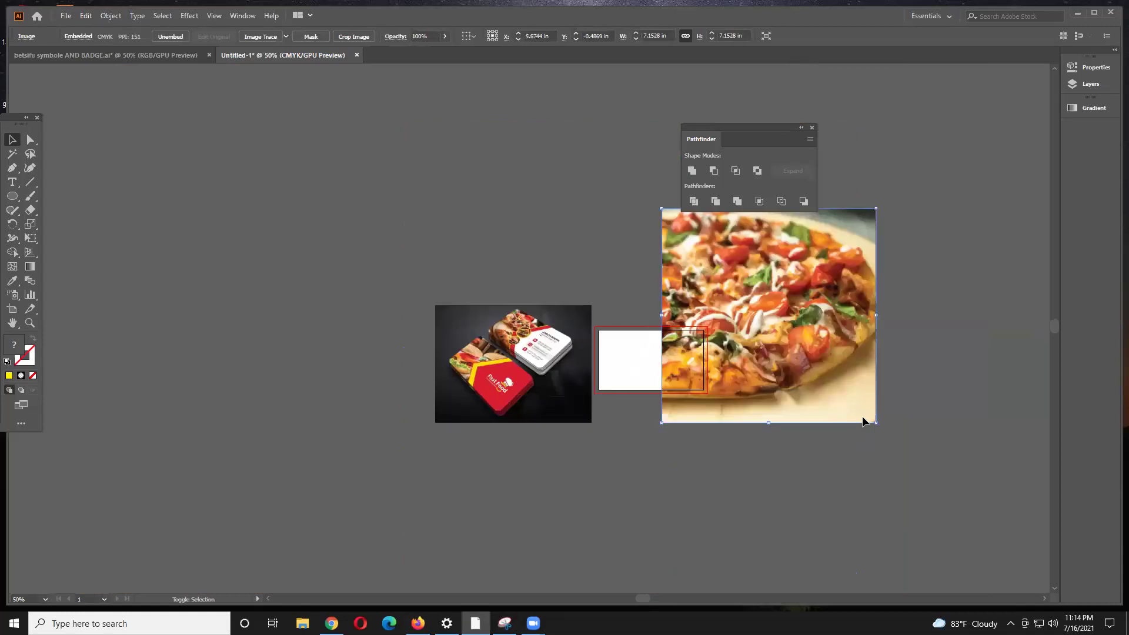
{"action": "left_click_drag", "start_coordinate": [879, 425], "coordinate": [745, 291]}
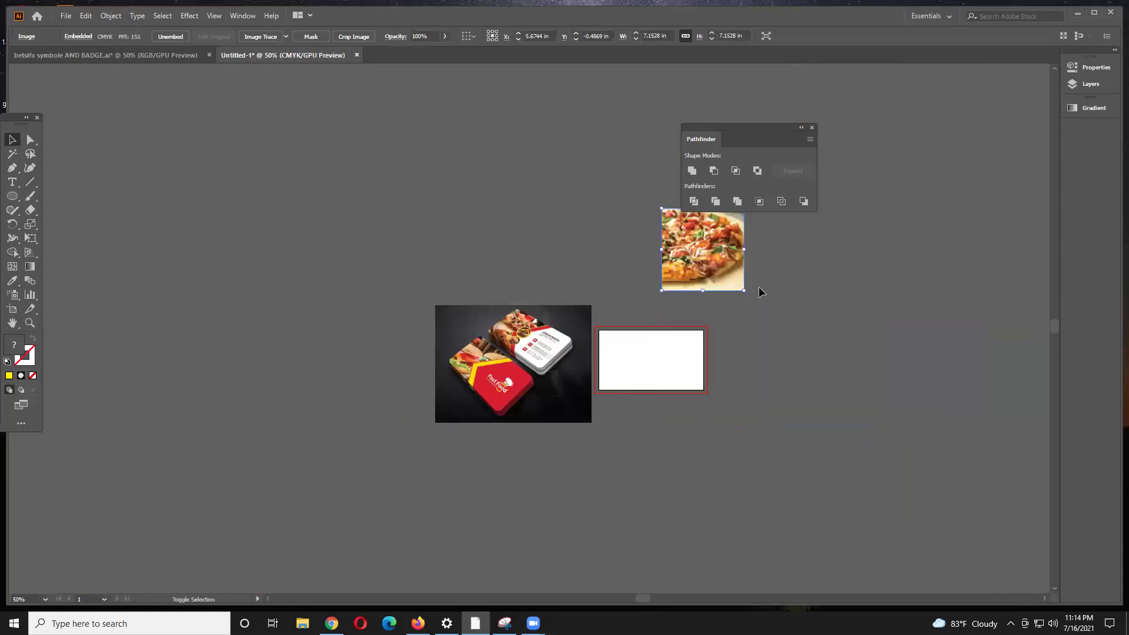
Step: Move the pizza photo beside the artboard's right edge and shrink it slightly
{"action": "scroll", "coordinate": [572, 390], "scroll_direction": "up", "scroll_amount": 2}
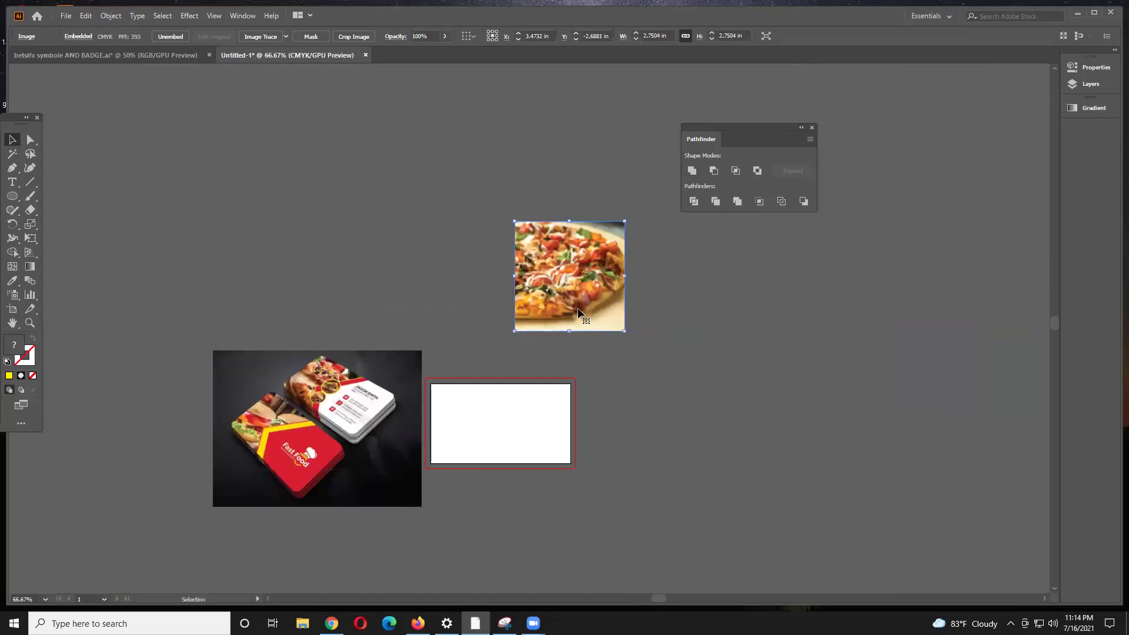
{"action": "left_click_drag", "start_coordinate": [582, 211], "coordinate": [679, 440]}
{"action": "left_click_drag", "start_coordinate": [734, 467], "coordinate": [722, 447]}
{"action": "left_click", "coordinate": [722, 447]}
{"action": "scroll", "coordinate": [613, 425], "scroll_direction": "up", "scroll_amount": 2}
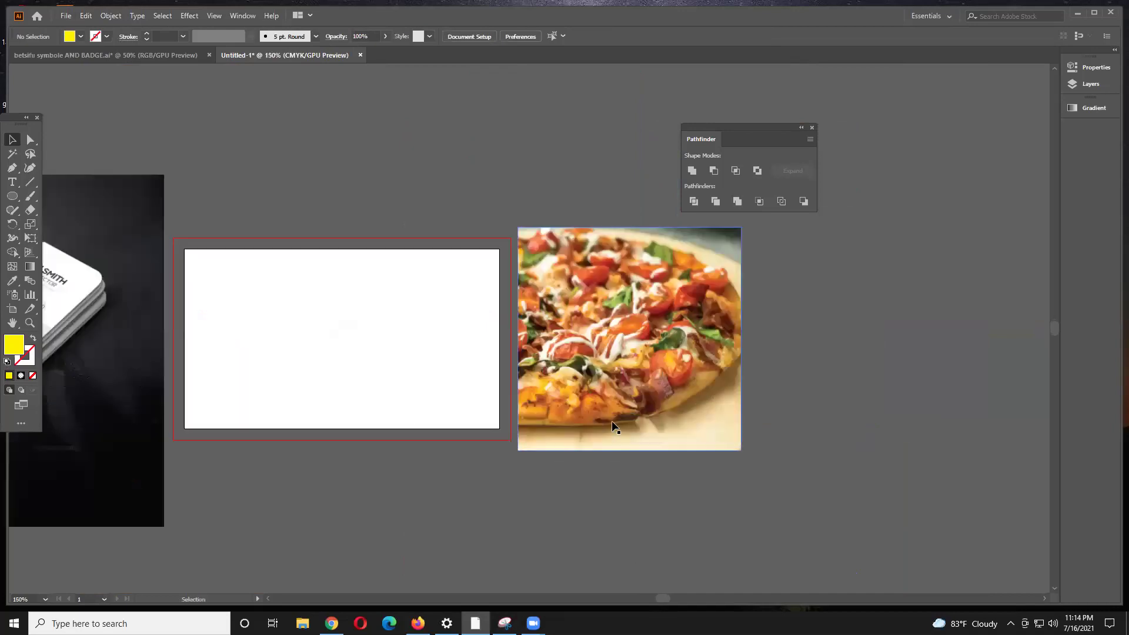
{"action": "left_click_drag", "start_coordinate": [613, 424], "coordinate": [723, 416]}
Step: Draw a 3.5 x 2 in yellow rectangle with the Rectangle tool, covering the whole artboard
{"action": "left_click", "coordinate": [13, 196]}
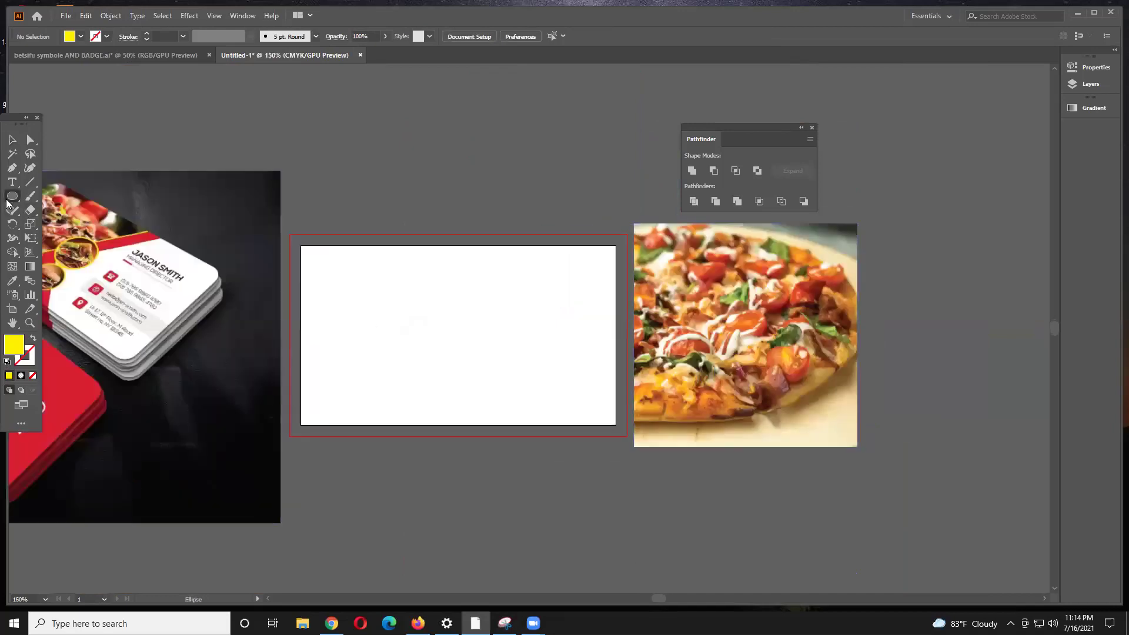
{"action": "left_click", "coordinate": [59, 195]}
{"action": "left_click_drag", "start_coordinate": [301, 246], "coordinate": [615, 425]}
{"action": "left_click_drag", "start_coordinate": [420, 188], "coordinate": [481, 170]}
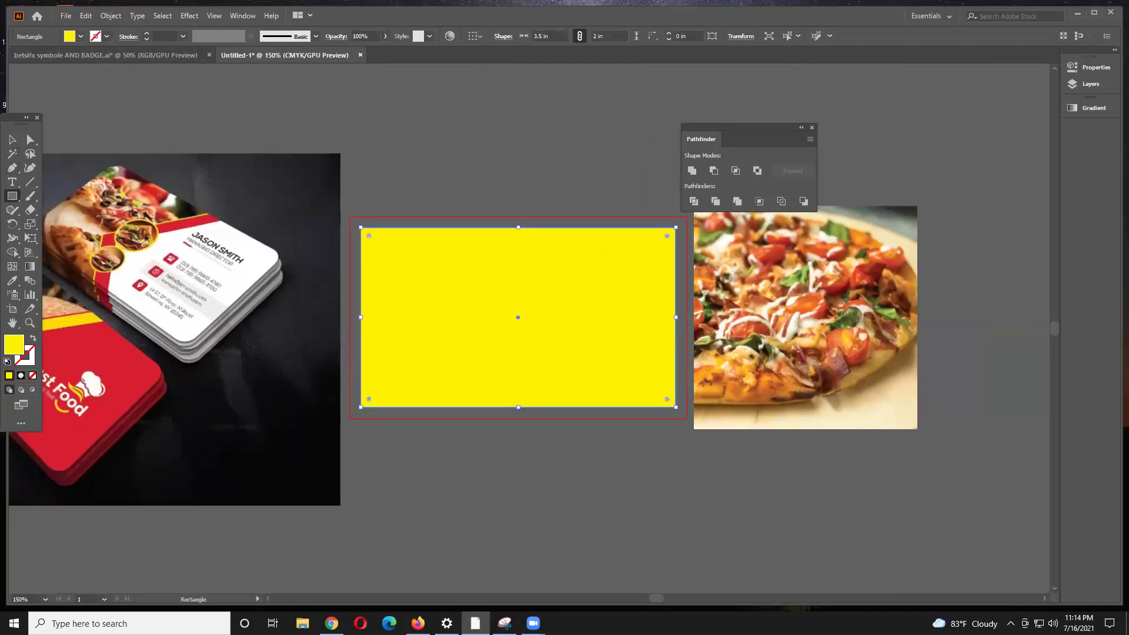
{"action": "left_click_drag", "start_coordinate": [357, 227], "coordinate": [450, 213]}
Step: Move the pizza photo farther right and the card reference image farther left, leaving free space around the artboard
{"action": "key", "text": "v"}
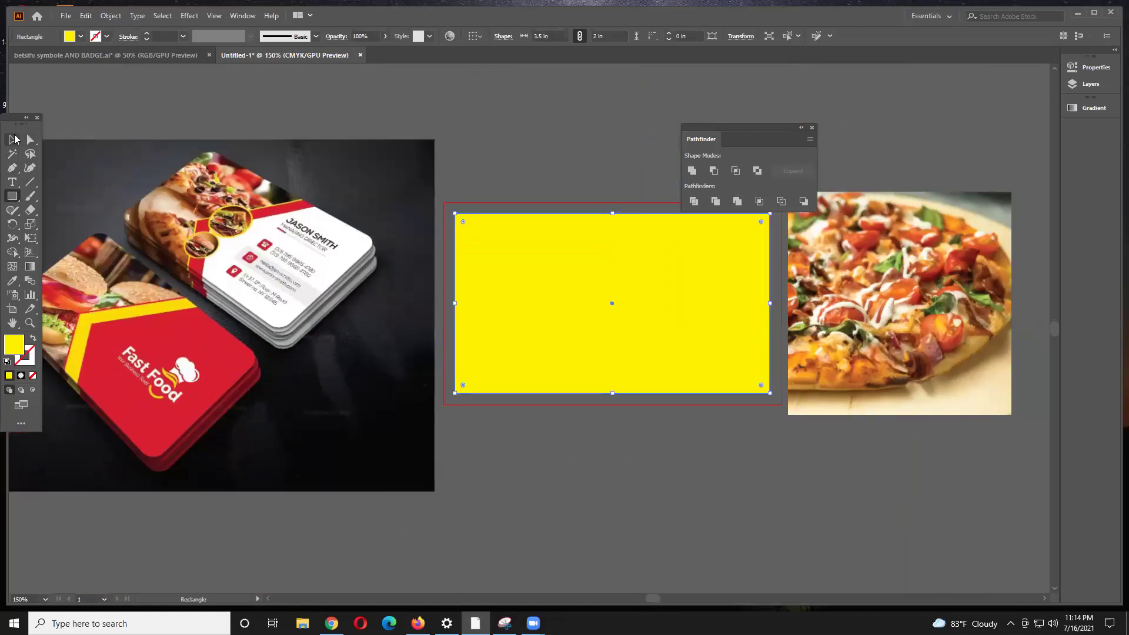
{"action": "left_click_drag", "start_coordinate": [193, 206], "coordinate": [134, 207]}
{"action": "scroll", "coordinate": [168, 233], "scroll_direction": "down", "scroll_amount": 2}
{"action": "left_click_drag", "start_coordinate": [502, 261], "coordinate": [731, 287]}
{"action": "left_click_drag", "start_coordinate": [313, 268], "coordinate": [168, 263]}
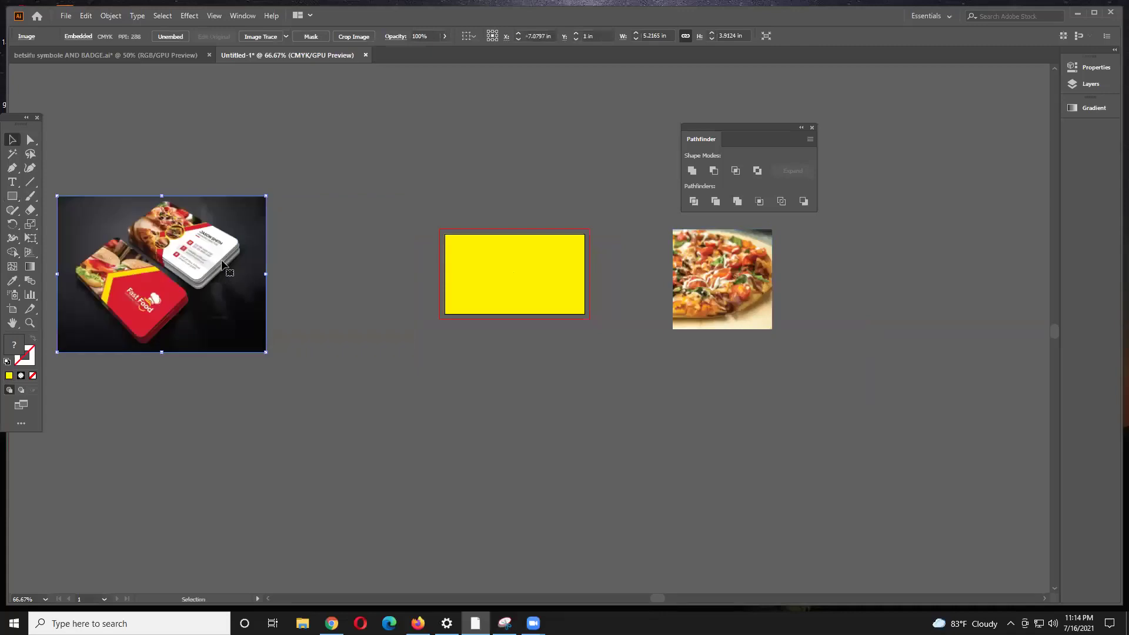
{"action": "left_click_drag", "start_coordinate": [12, 196], "coordinate": [45, 201]}
{"action": "left_click_drag", "start_coordinate": [421, 230], "coordinate": [416, 298]}
{"action": "key", "text": "Delete"}
{"action": "left_click", "coordinate": [12, 139]}
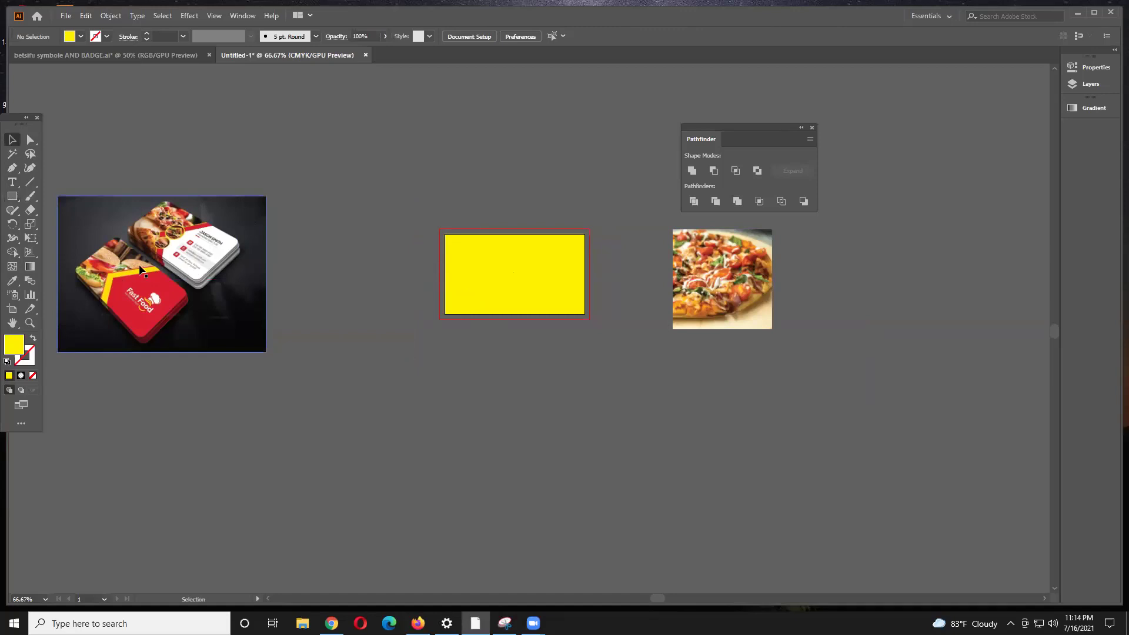
Step: Draw a pentagon about 3.9 in wide between the card reference and the artboard with the Polygon tool and fill it black
{"action": "left_click_drag", "start_coordinate": [12, 196], "coordinate": [64, 239]}
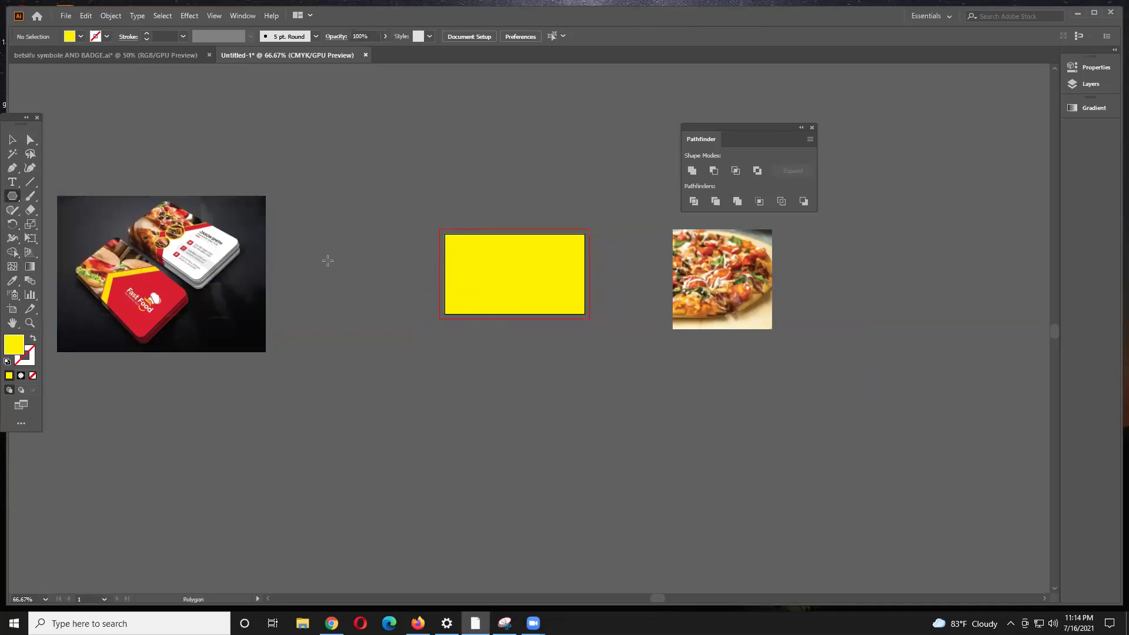
{"action": "left_click_drag", "start_coordinate": [339, 265], "coordinate": [351, 343]}
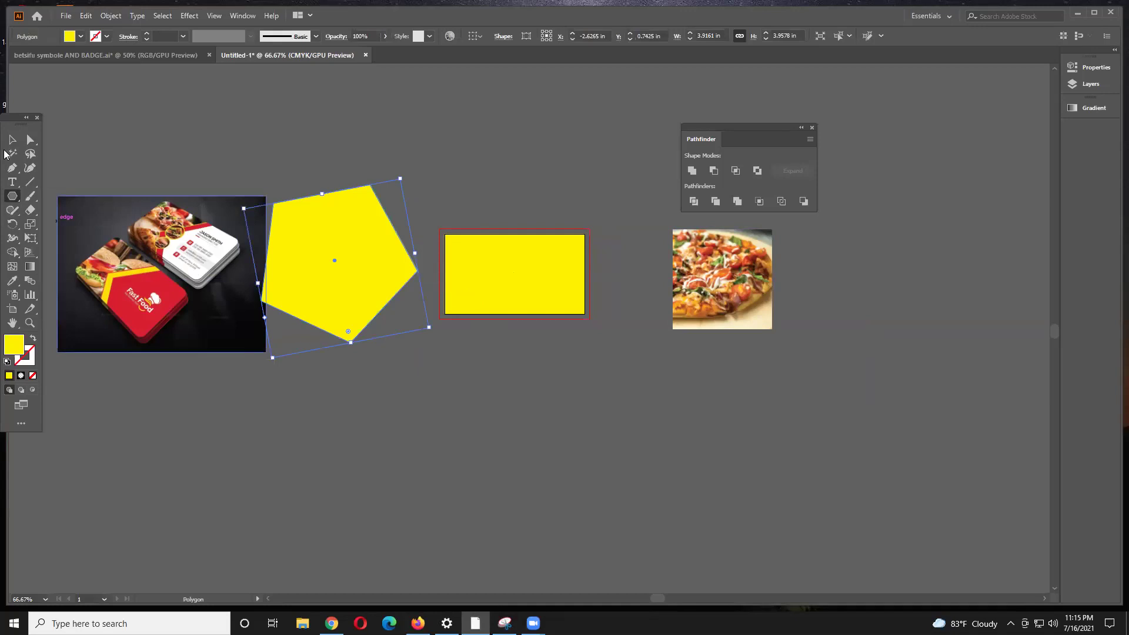
{"action": "left_click", "coordinate": [81, 37]}
{"action": "left_click", "coordinate": [32, 56]}
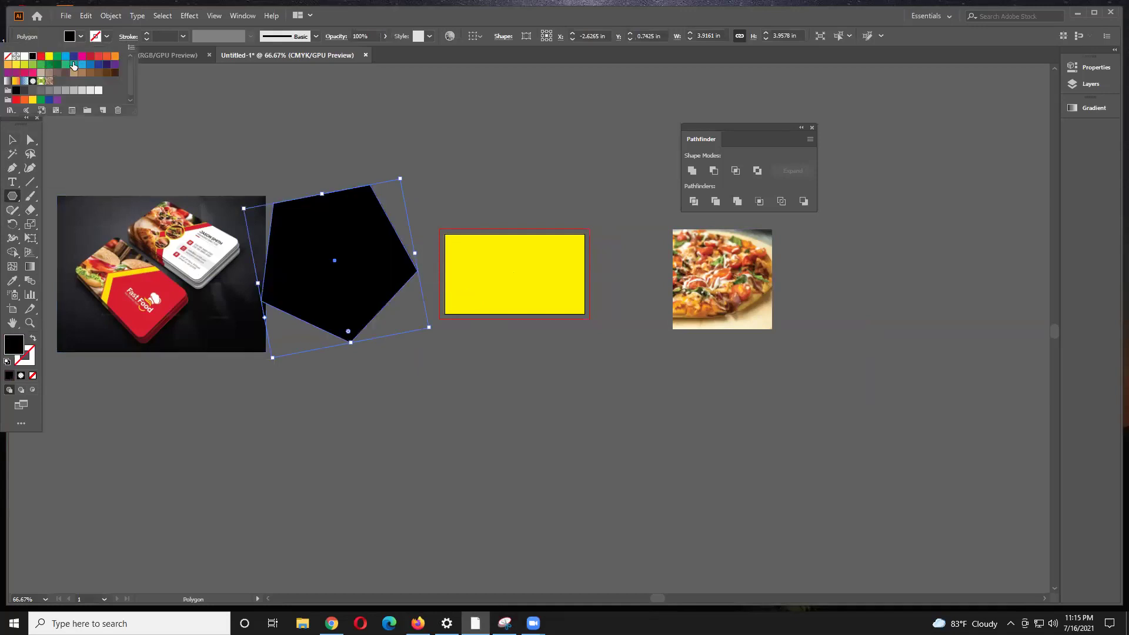
{"action": "left_click", "coordinate": [196, 112]}
Step: Rotate the black pentagon so a corner points left and place it over the right part of the yellow rectangle
{"action": "key", "text": "v"}
{"action": "left_click_drag", "start_coordinate": [356, 288], "coordinate": [447, 417]}
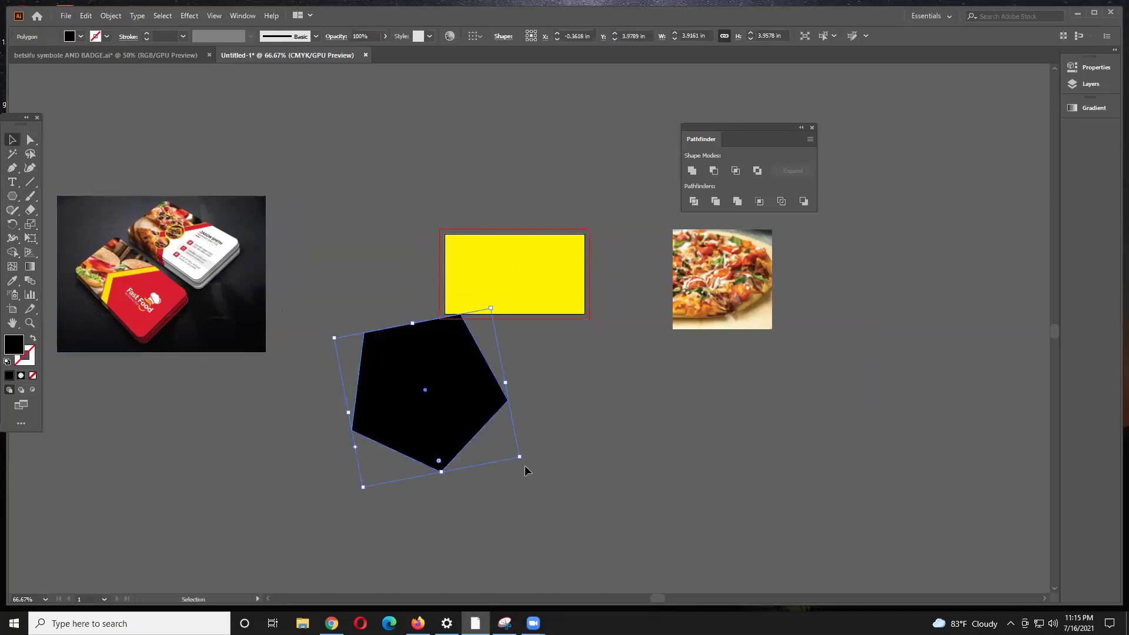
{"action": "left_click_drag", "start_coordinate": [525, 462], "coordinate": [500, 447]}
{"action": "left_click_drag", "start_coordinate": [481, 387], "coordinate": [548, 277]}
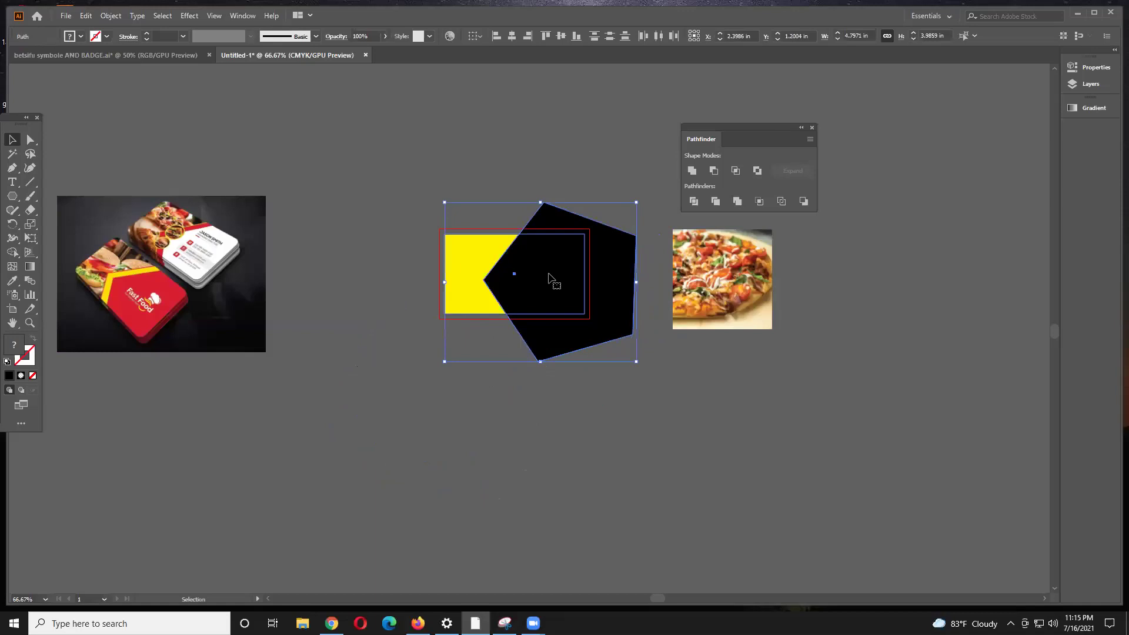
Step: Divide the rectangle and pentagon with Pathfinder, ungroup the result, and move the black piece outside the card away from the artboard
{"action": "left_click", "coordinate": [694, 202]}
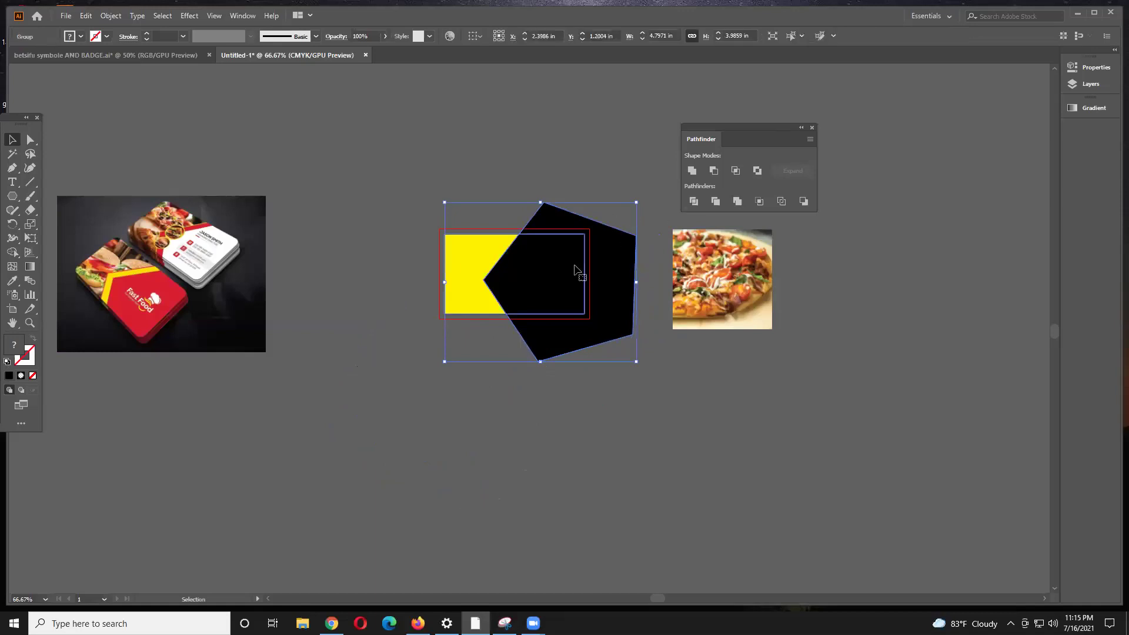
{"action": "right_click", "coordinate": [576, 269]}
{"action": "left_click", "coordinate": [609, 365]}
{"action": "left_click_drag", "start_coordinate": [591, 304], "coordinate": [845, 441]}
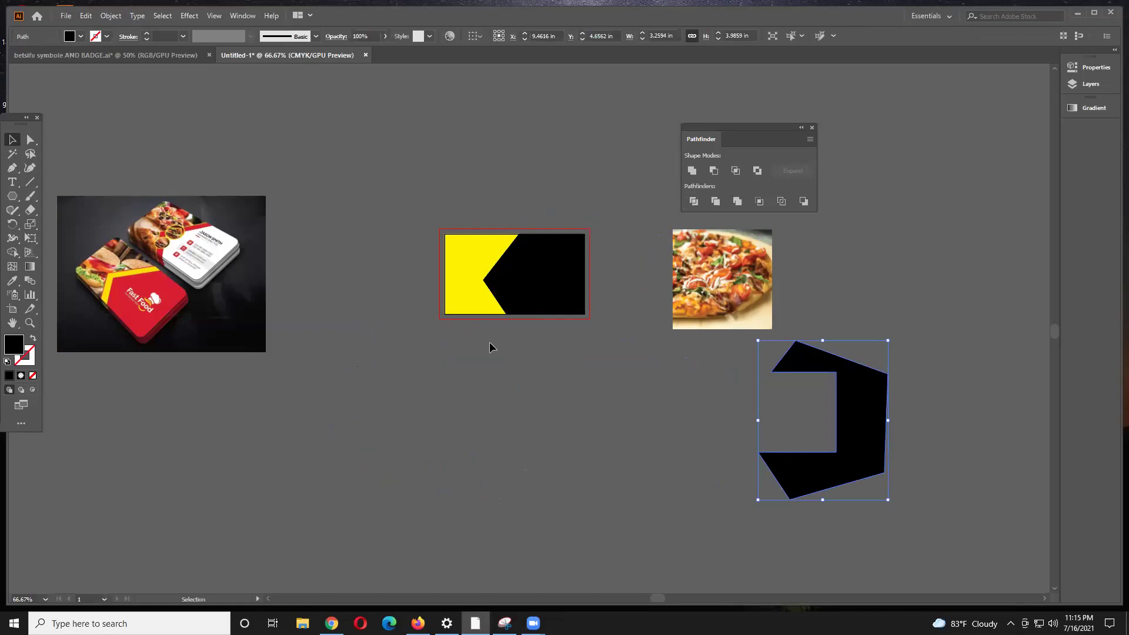
Step: Place the pizza photo on the artboard behind the yellow and black pieces so it spans the yellow area
{"action": "left_click_drag", "start_coordinate": [714, 275], "coordinate": [452, 403]}
{"action": "left_click", "coordinate": [455, 390]}
{"action": "scroll", "coordinate": [439, 297], "scroll_direction": "up", "scroll_amount": 2}
{"action": "scroll", "coordinate": [482, 358], "scroll_direction": "up", "scroll_amount": 1}
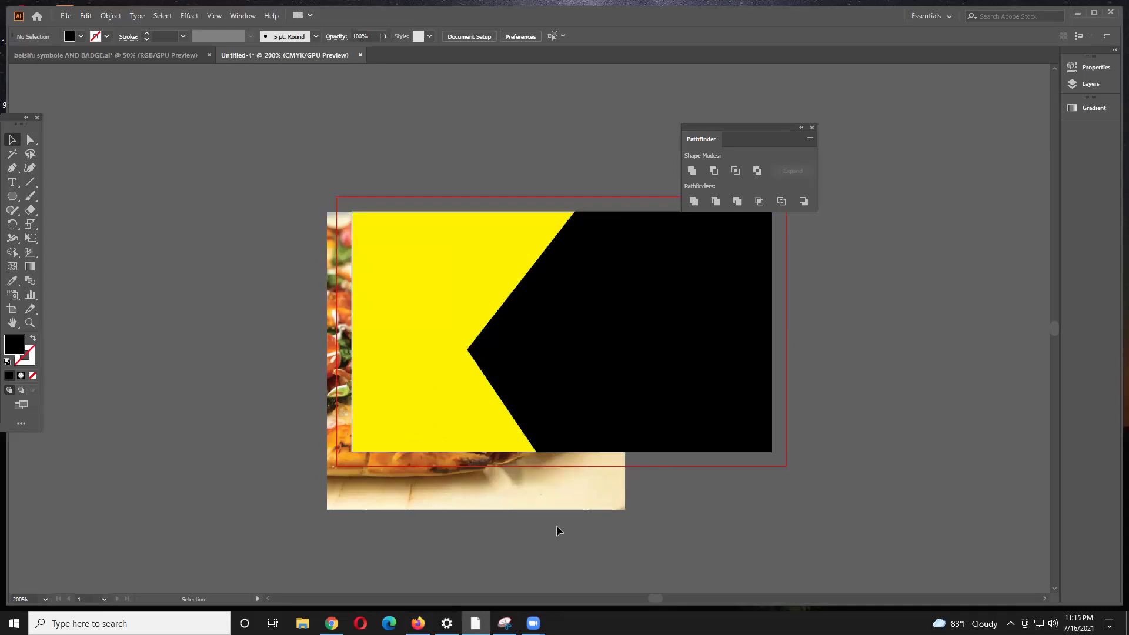
Step: Select the pizza photo with both card pieces and move them up and left from the artboard
{"action": "key", "text": "ctrl+a"}
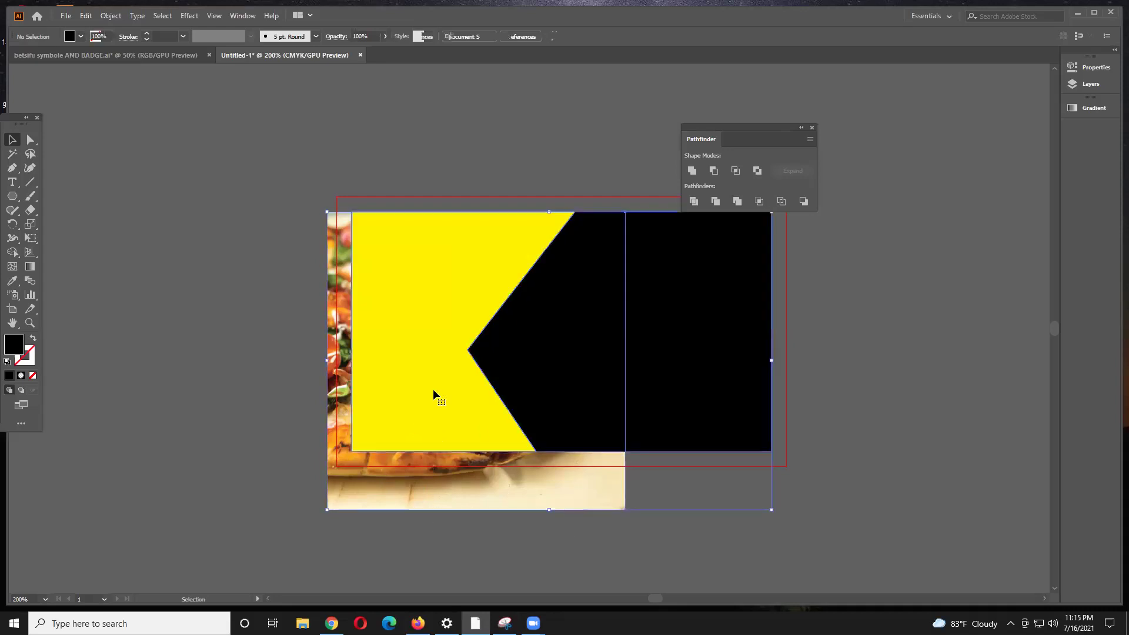
{"action": "left_click_drag", "start_coordinate": [603, 555], "coordinate": [511, 410]}
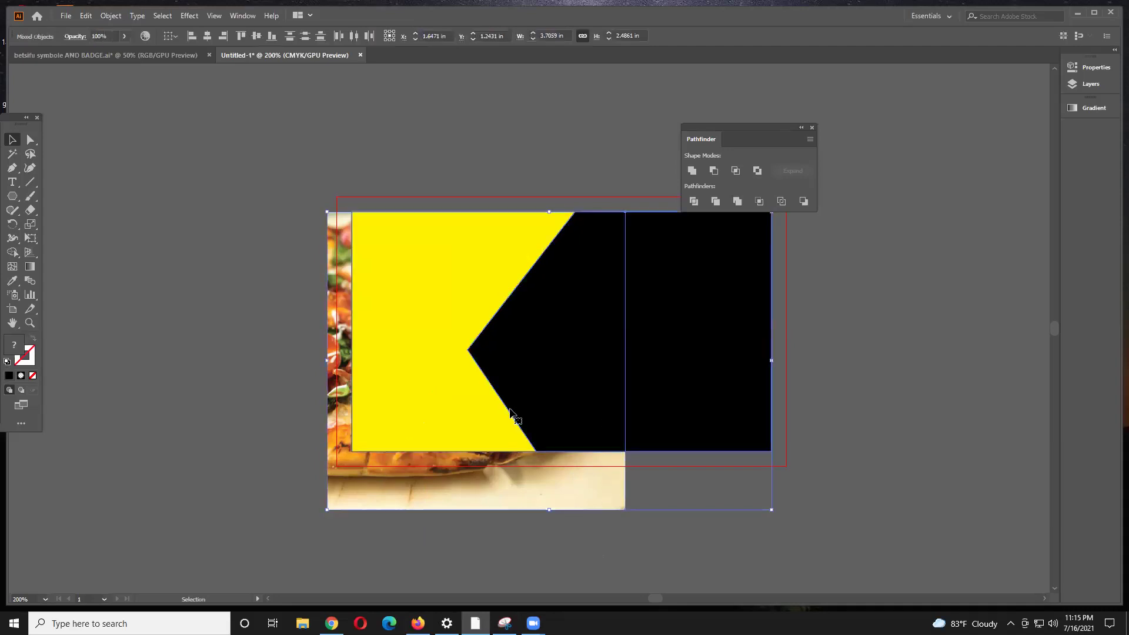
{"action": "left_click_drag", "start_coordinate": [517, 361], "coordinate": [288, 347]}
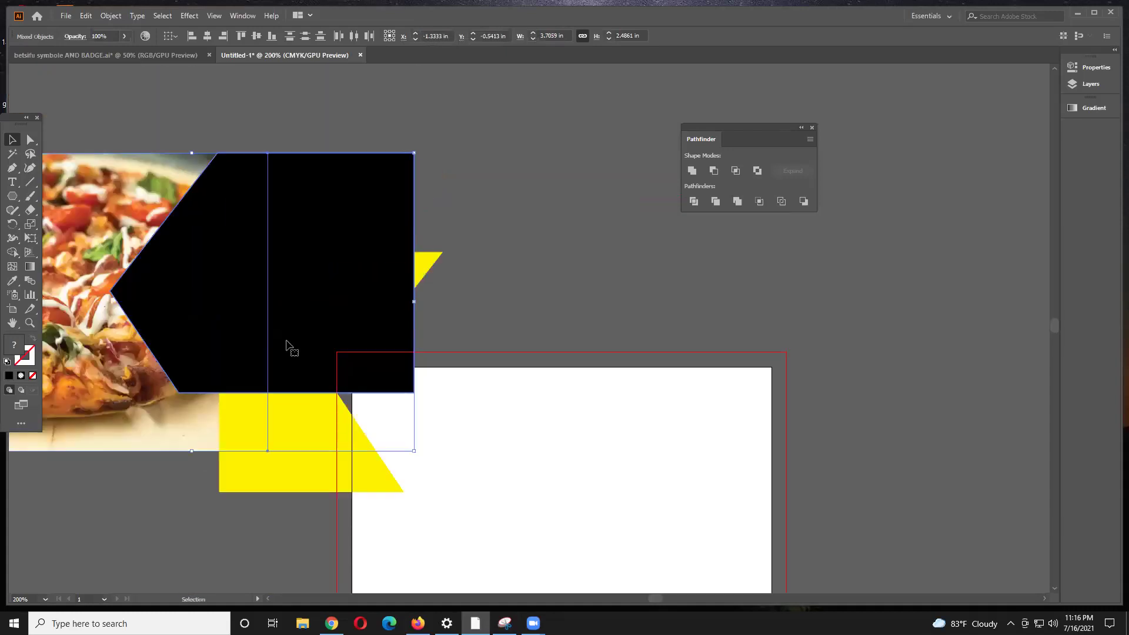
{"action": "scroll", "coordinate": [287, 342], "scroll_direction": "up", "scroll_amount": 2}
{"action": "left_click_drag", "start_coordinate": [232, 371], "coordinate": [576, 183]}
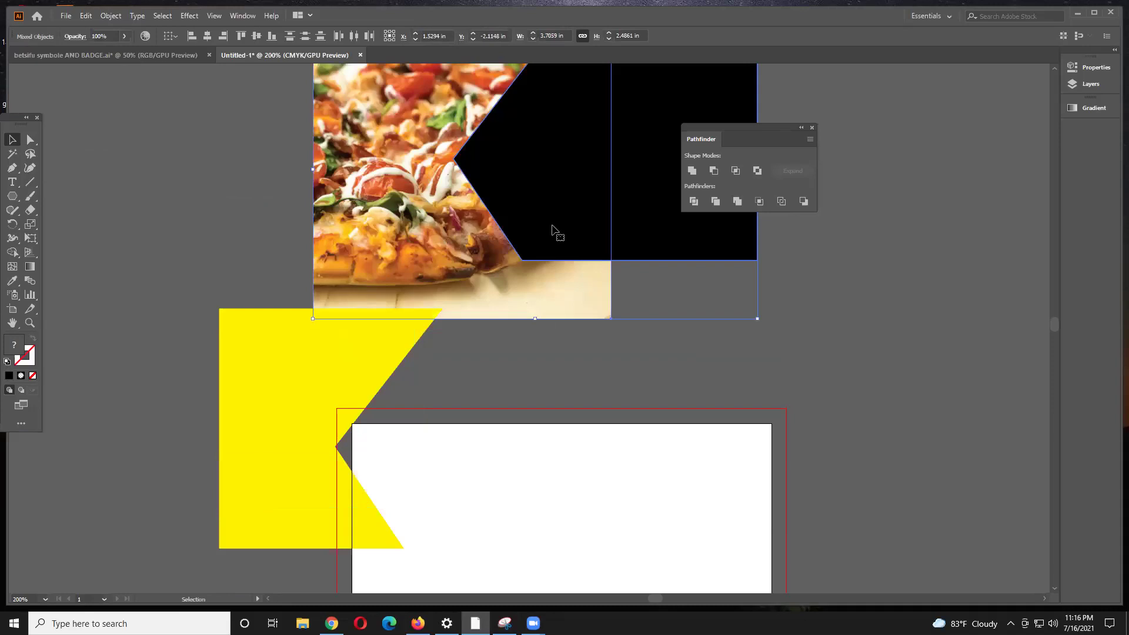
{"action": "key", "text": "ctrl+z"}
{"action": "key", "text": "ctrl+z"}
{"action": "scroll", "coordinate": [547, 237], "scroll_direction": "down", "scroll_amount": 1}
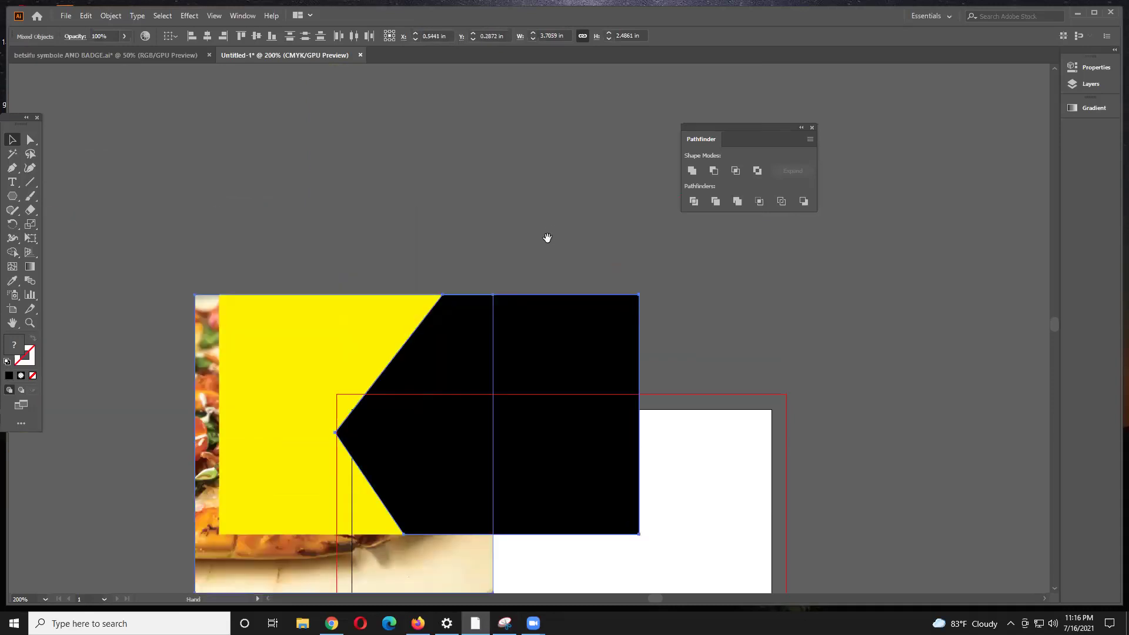
Step: Move the pizza photo and both card pieces together into the empty space above the artboard
{"action": "scroll", "coordinate": [547, 237], "scroll_direction": "down", "scroll_amount": 4}
{"action": "key", "text": "ctrl+z"}
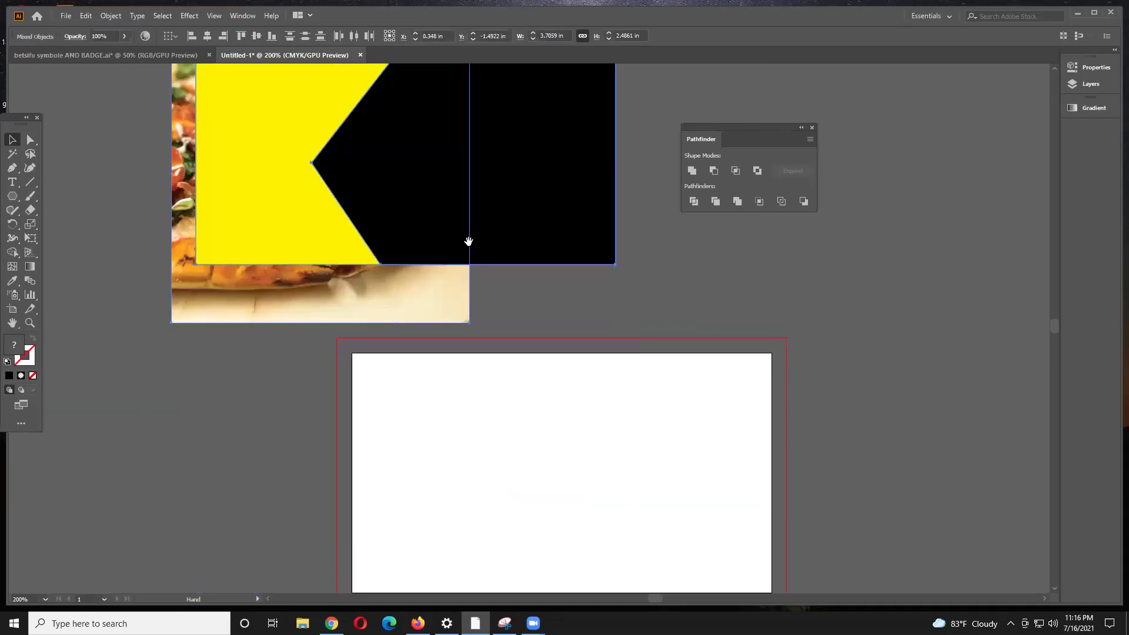
{"action": "left_click_drag", "start_coordinate": [454, 221], "coordinate": [500, 408]}
{"action": "key", "text": "ctrl+z"}
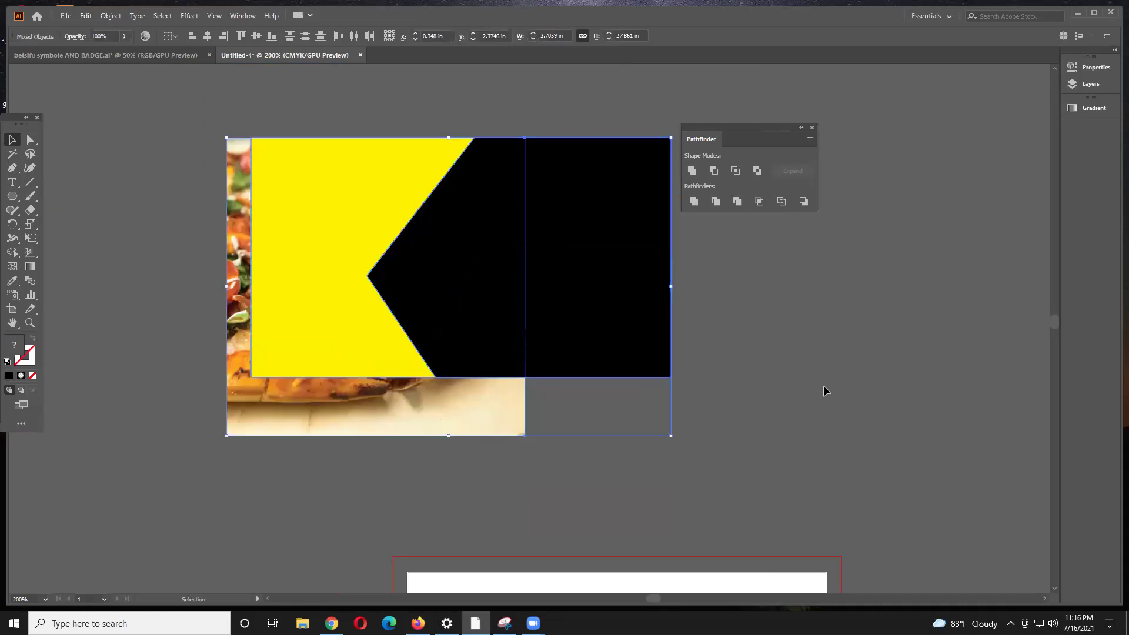
{"action": "left_click", "coordinate": [778, 393]}
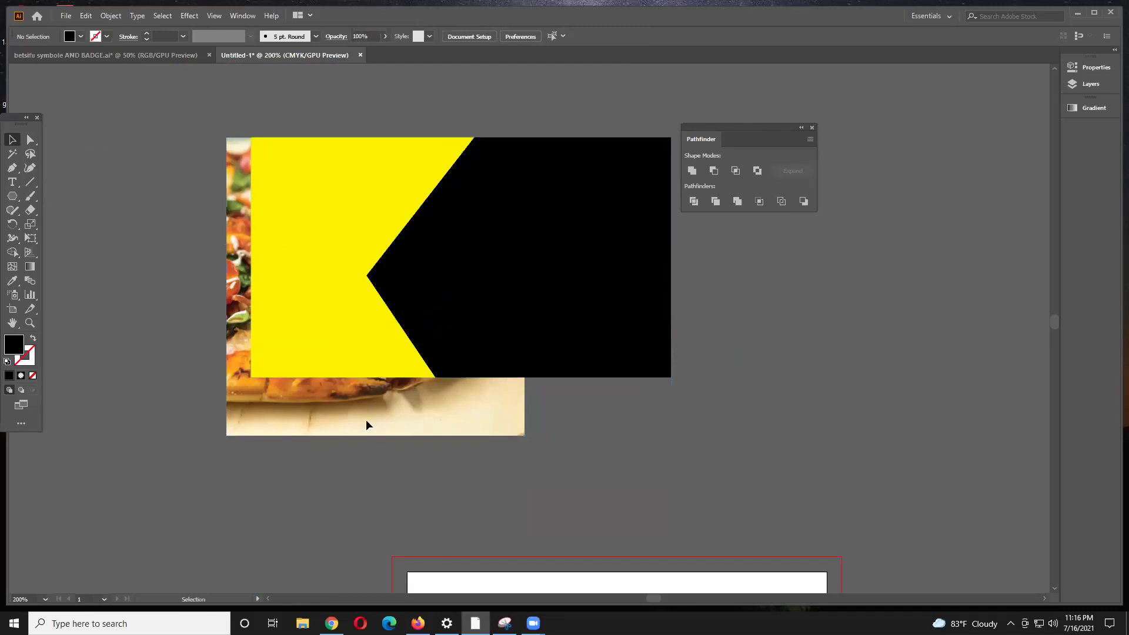
Step: Try clipping the pizza photo to the yellow piece with a clipping mask, and undo it
{"action": "left_click", "coordinate": [327, 349]}
{"action": "left_click", "coordinate": [328, 477]}
{"action": "left_click", "coordinate": [272, 356]}
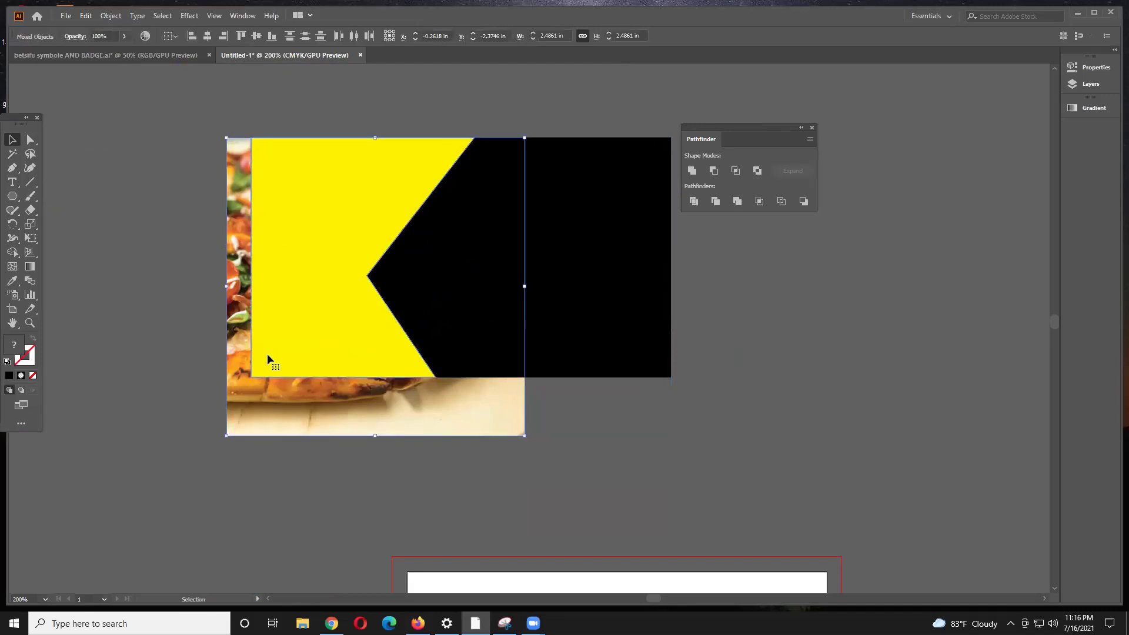
{"action": "left_click", "coordinate": [281, 483]}
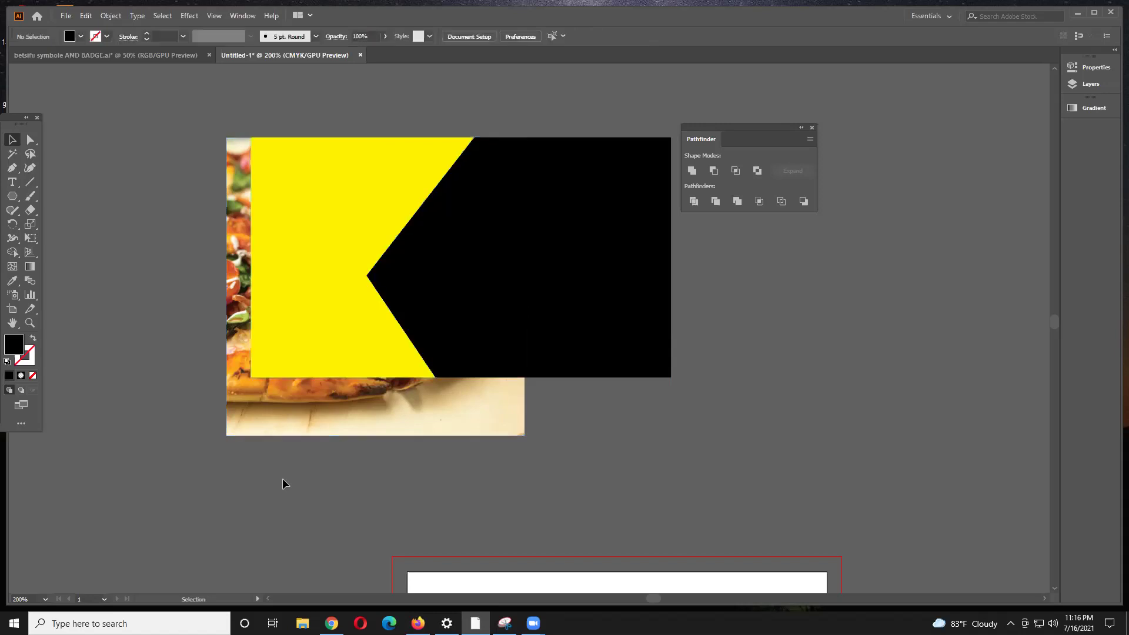
{"action": "left_click", "coordinate": [263, 414]}
{"action": "left_click", "coordinate": [310, 477]}
{"action": "left_click_drag", "start_coordinate": [213, 315], "coordinate": [259, 307]}
{"action": "right_click", "coordinate": [274, 299]}
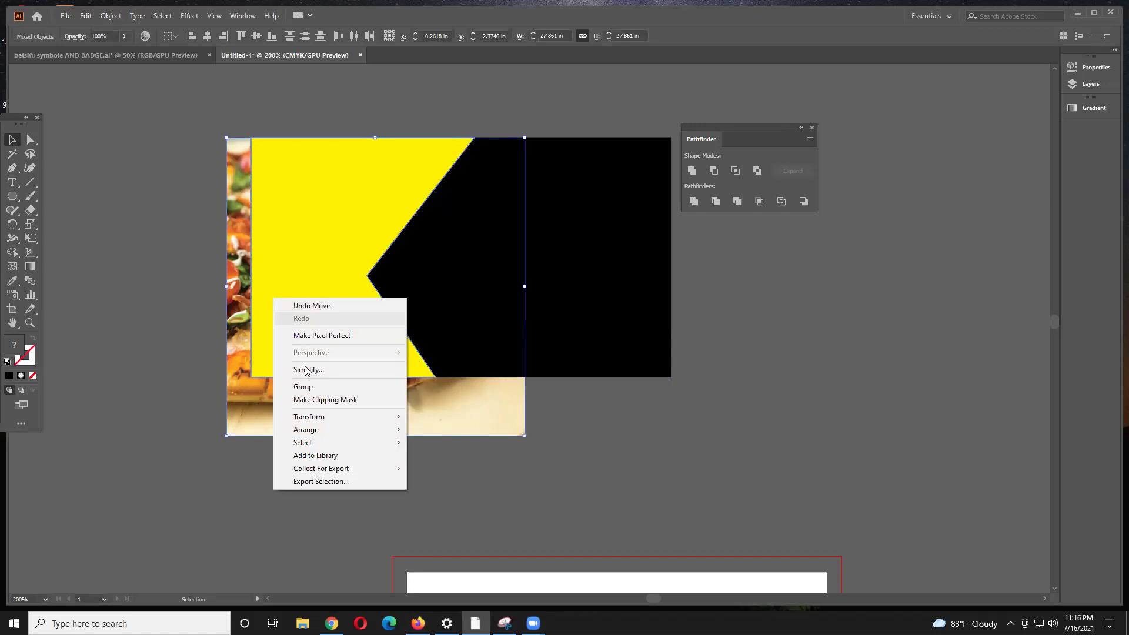
{"action": "left_click", "coordinate": [310, 399]}
{"action": "key", "text": "a"}
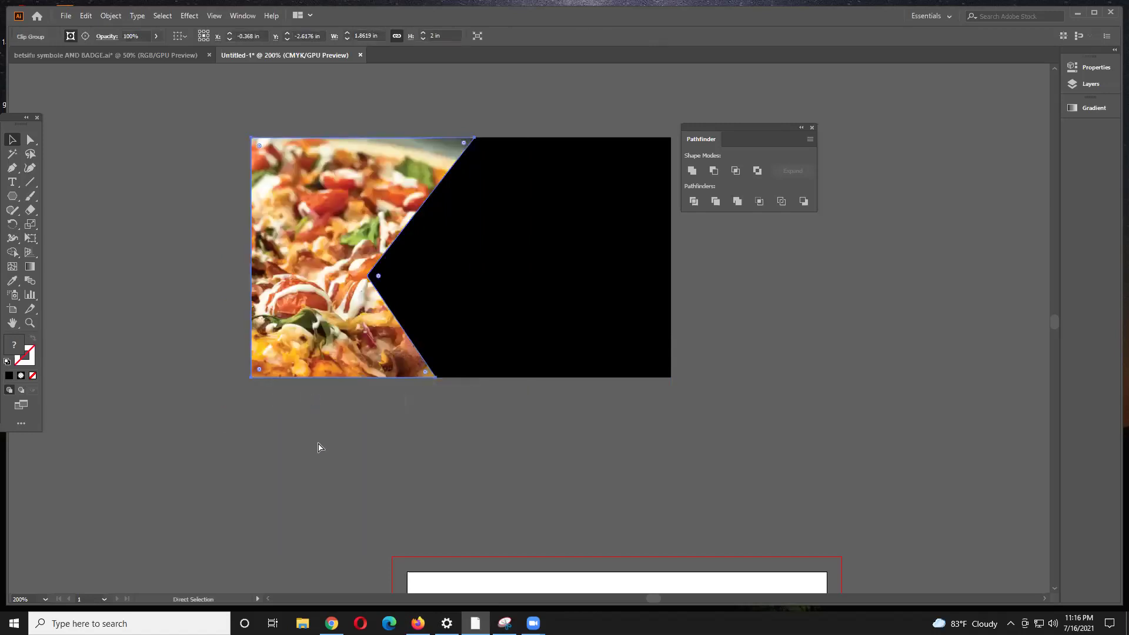
{"action": "key", "text": "ctrl+z"}
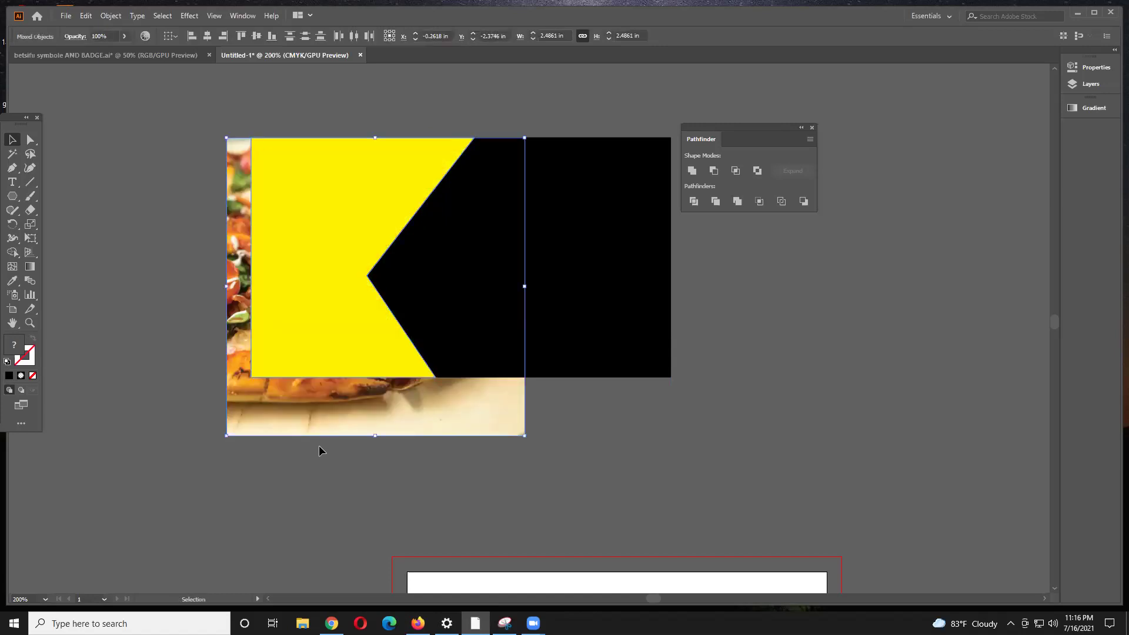
Step: Send the yellow piece to the back, group it with the pizza photo, and undo the grouping
{"action": "right_click", "coordinate": [347, 360]}
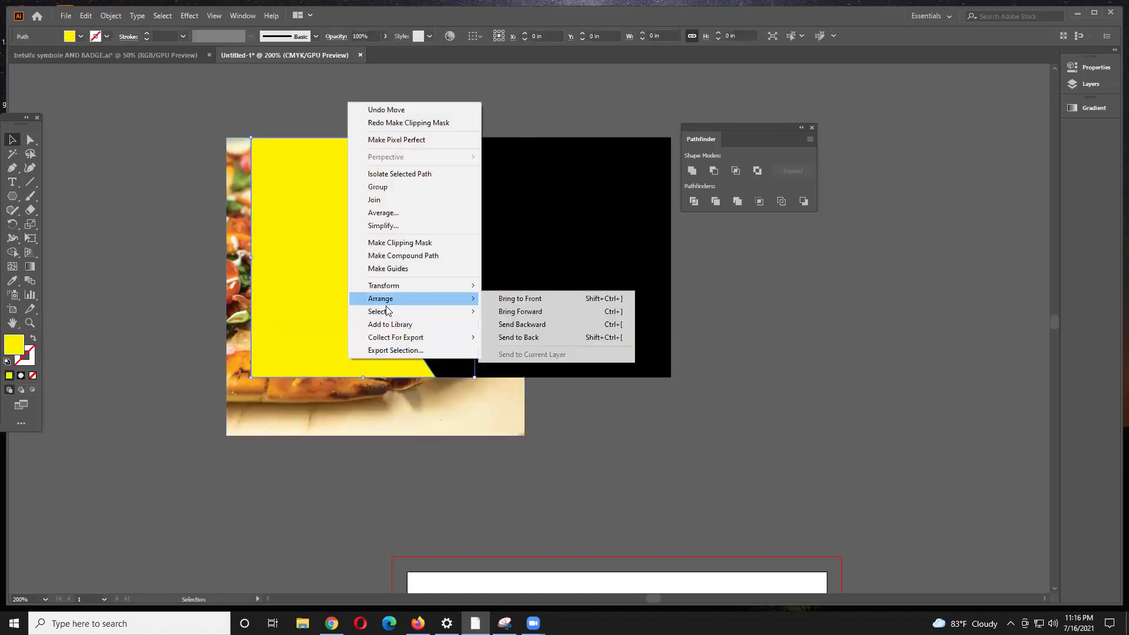
{"action": "left_click", "coordinate": [516, 338]}
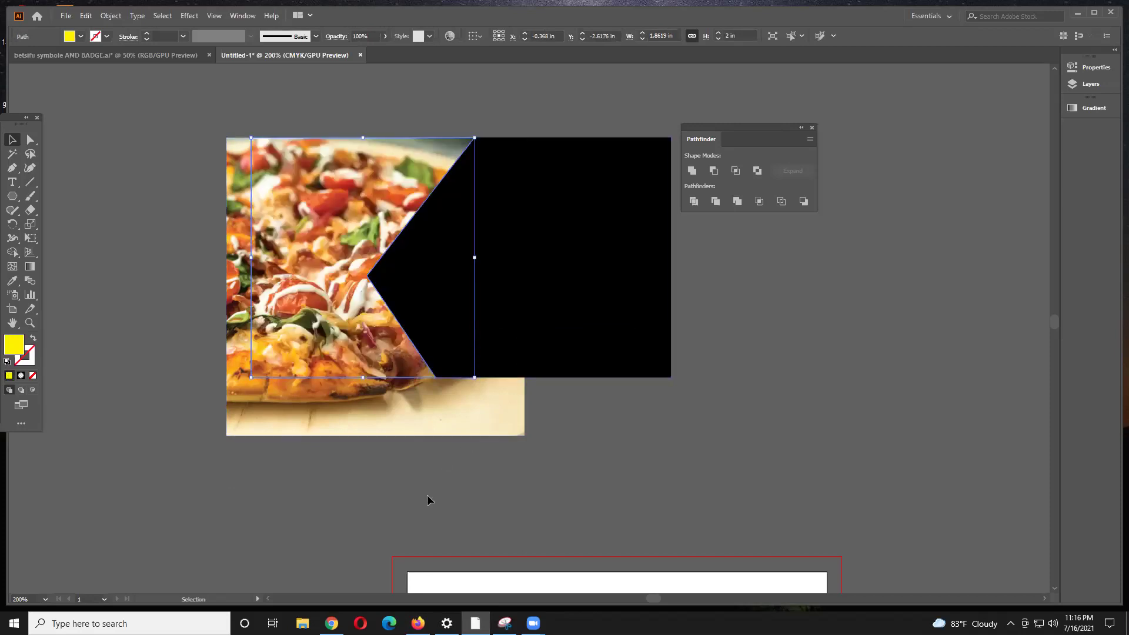
{"action": "left_click", "coordinate": [302, 315], "text": "shift"}
{"action": "right_click", "coordinate": [312, 315]}
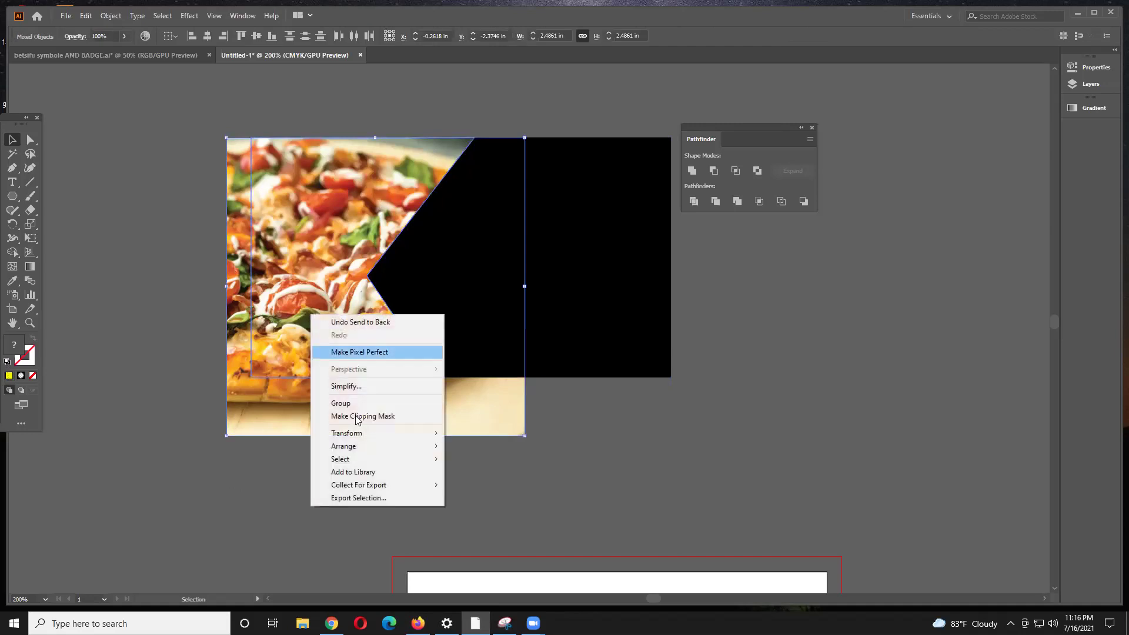
{"action": "left_click", "coordinate": [342, 403]}
{"action": "right_click", "coordinate": [198, 299]}
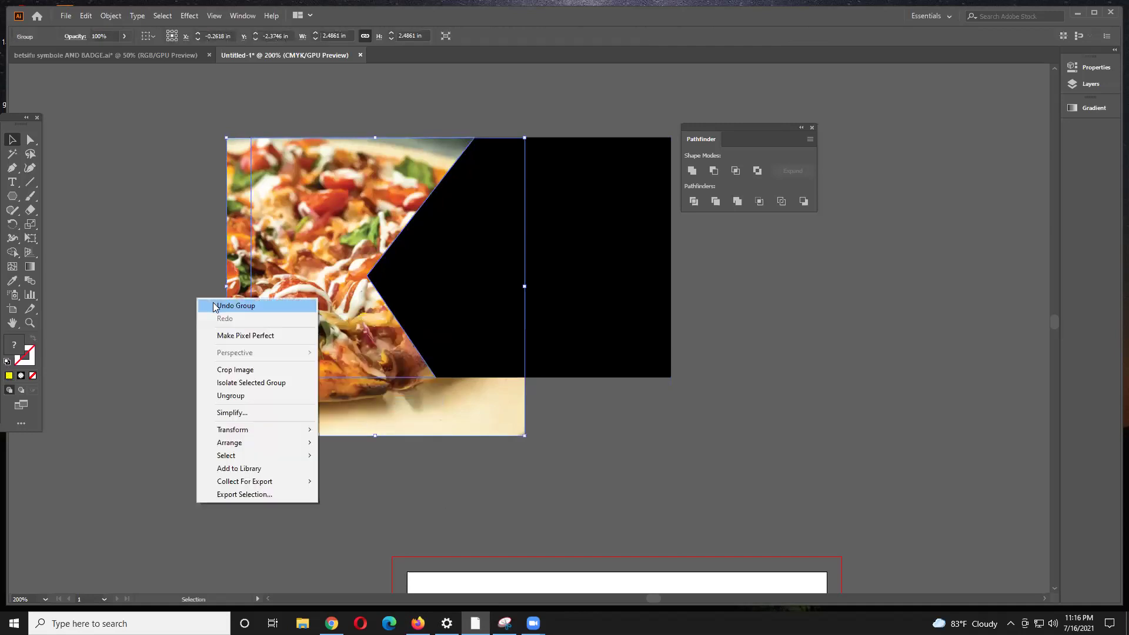
{"action": "left_click", "coordinate": [157, 300]}
{"action": "key", "text": "ctrl+z"}
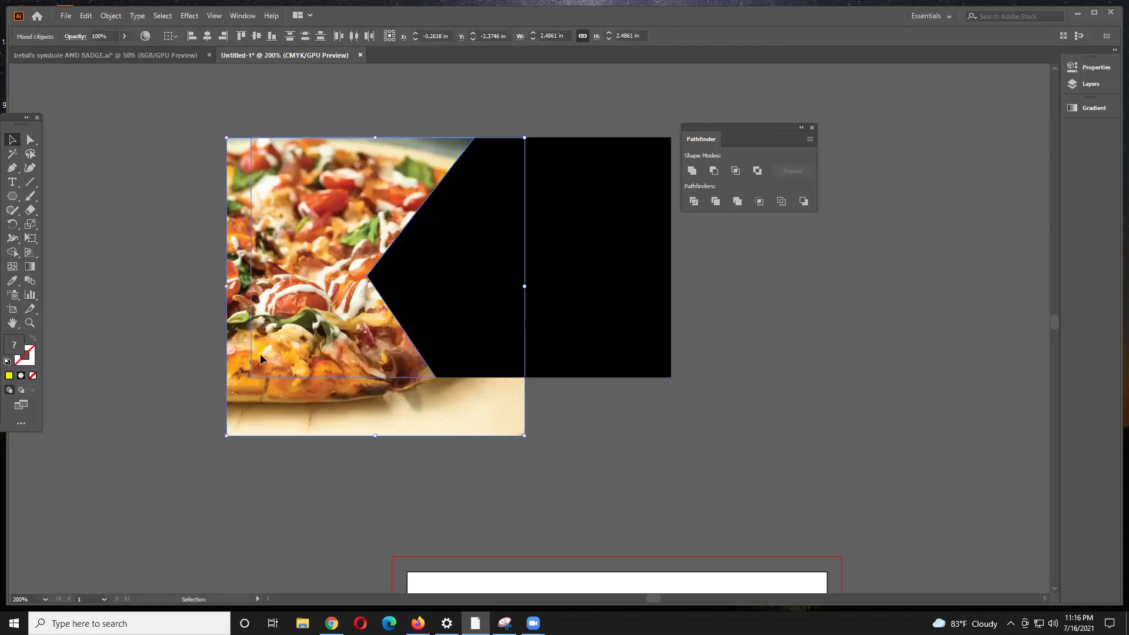
Step: Try a clipping mask with the yellow piece behind the photo, and undo sending that piece to the back
{"action": "right_click", "coordinate": [262, 359]}
{"action": "left_click", "coordinate": [299, 448]}
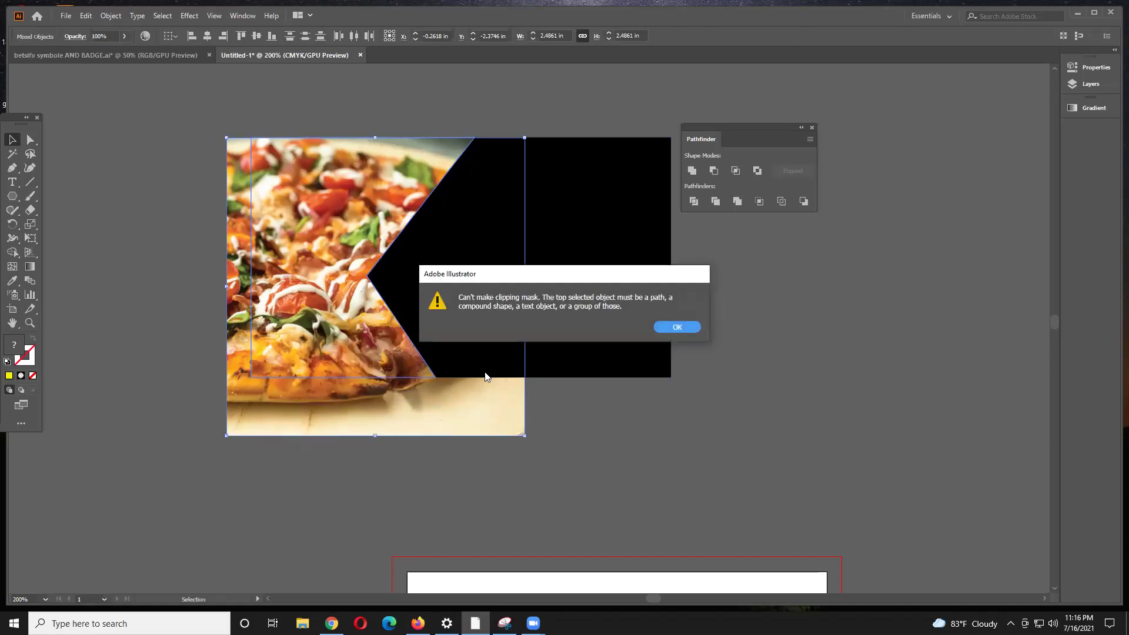
{"action": "left_click", "coordinate": [678, 327]}
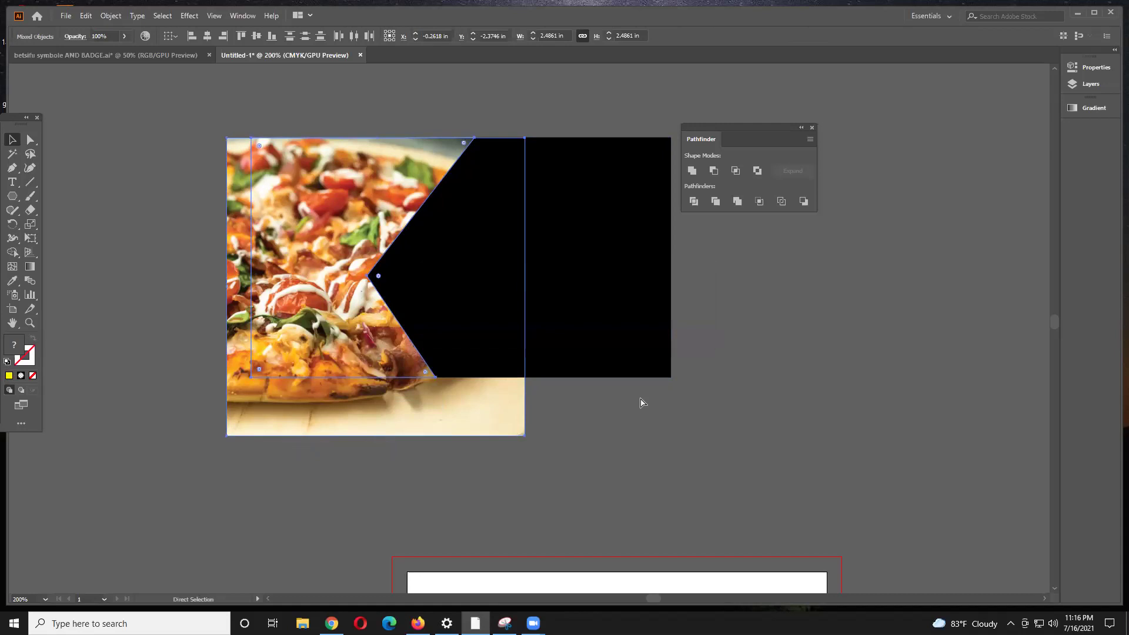
{"action": "key", "text": "ctrl+z"}
Step: Select the yellow piece with the pizza photo and make a clipping mask from them
{"action": "left_click", "coordinate": [570, 440]}
{"action": "left_click_drag", "start_coordinate": [346, 474], "coordinate": [338, 345]}
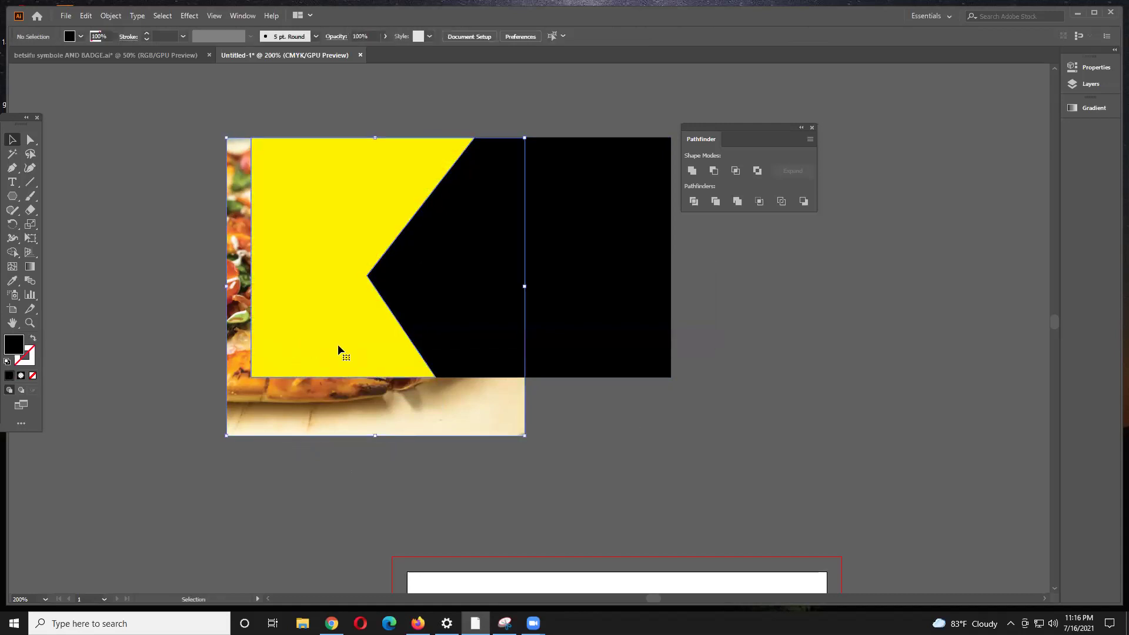
{"action": "right_click", "coordinate": [340, 351]}
{"action": "left_click", "coordinate": [373, 449]}
{"action": "left_click", "coordinate": [373, 457]}
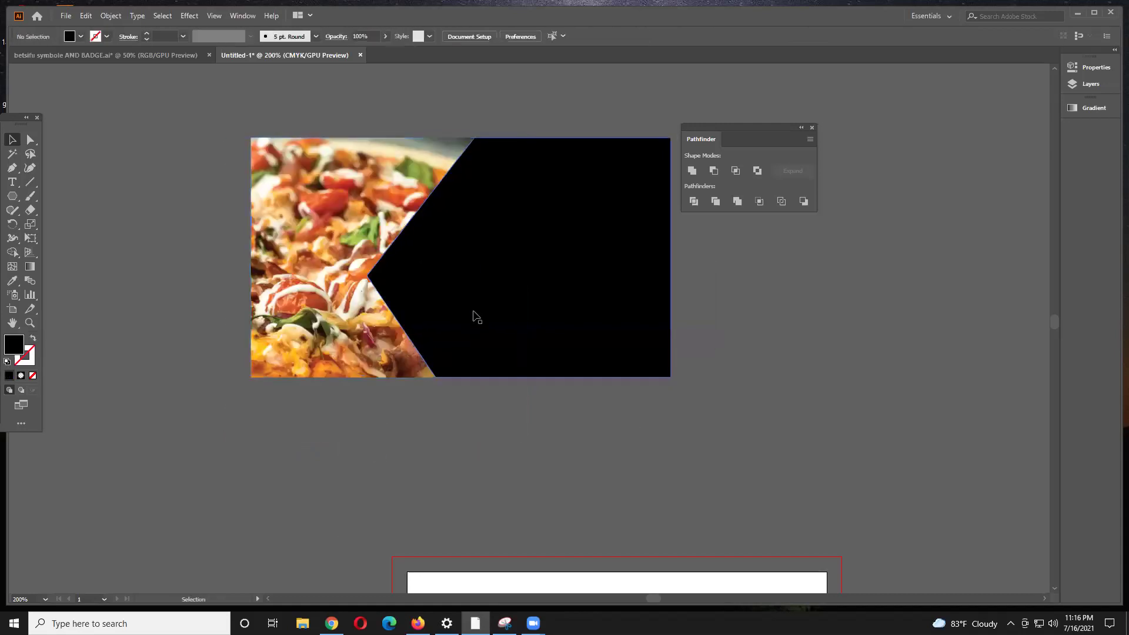
Step: Move the clipped pizza photo and black piece together into the space between the card reference and the artboard, and deselect them
{"action": "left_click_drag", "start_coordinate": [491, 437], "coordinate": [515, 566]}
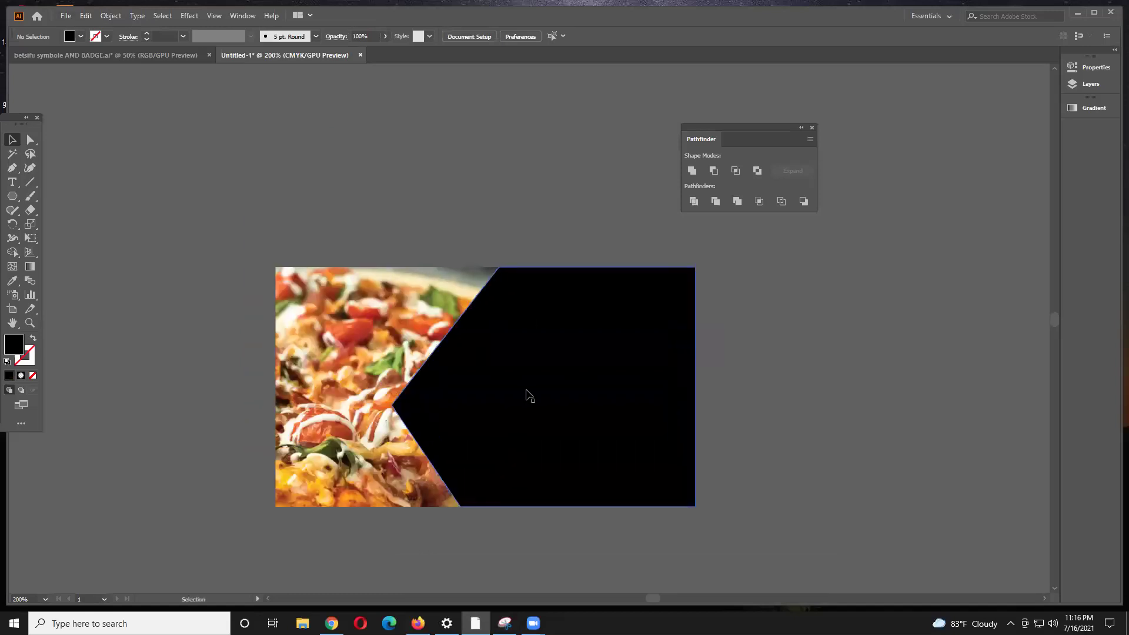
{"action": "scroll", "coordinate": [534, 389], "scroll_direction": "down", "scroll_amount": 3}
{"action": "left_click_drag", "start_coordinate": [568, 462], "coordinate": [448, 276]}
{"action": "left_click_drag", "start_coordinate": [457, 288], "coordinate": [500, 180]}
{"action": "left_click_drag", "start_coordinate": [570, 184], "coordinate": [552, 298]}
{"action": "scroll", "coordinate": [523, 327], "scroll_direction": "up", "scroll_amount": 1}
{"action": "left_click_drag", "start_coordinate": [515, 416], "coordinate": [574, 454]}
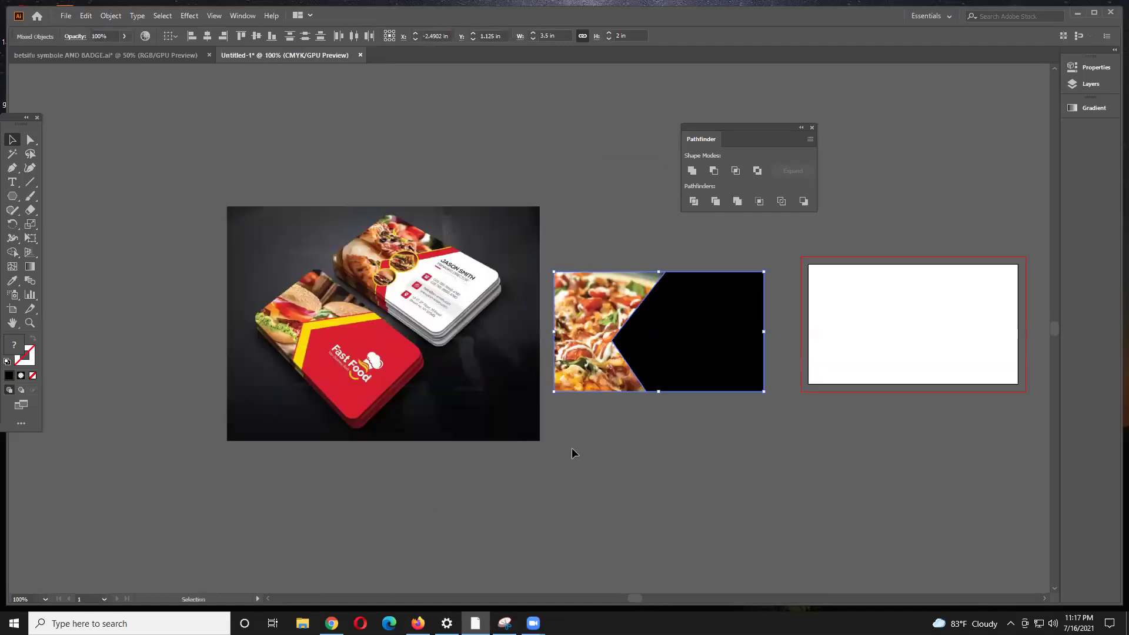
{"action": "key", "text": "ctrl+shift+a"}
{"action": "left_click_drag", "start_coordinate": [597, 415], "coordinate": [455, 482]}
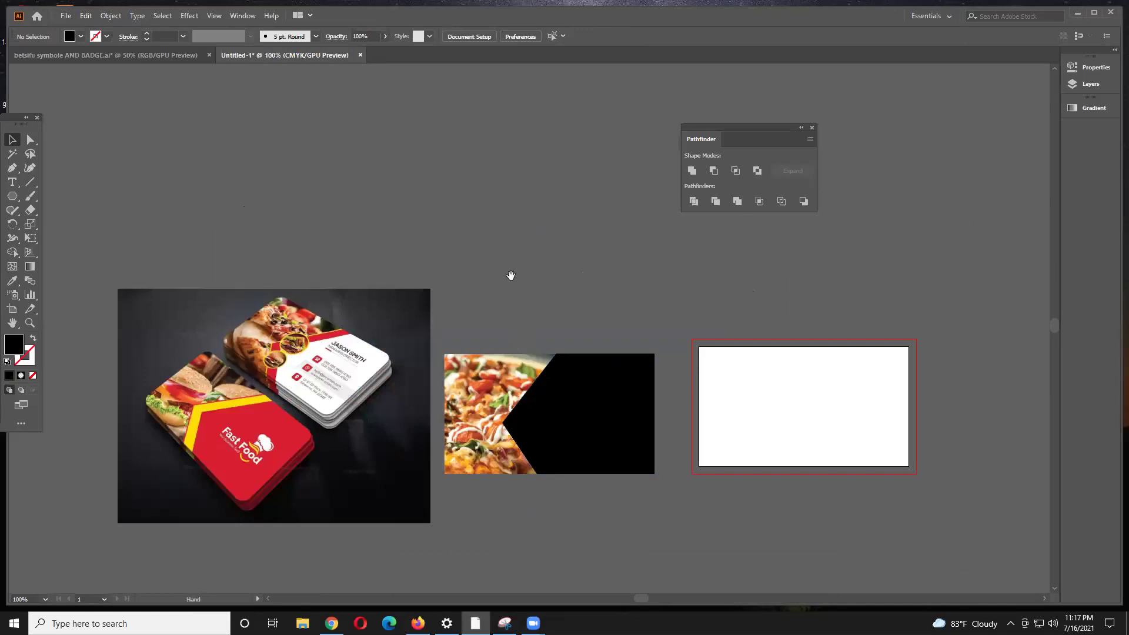
{"action": "left_click_drag", "start_coordinate": [512, 346], "coordinate": [512, 363]}
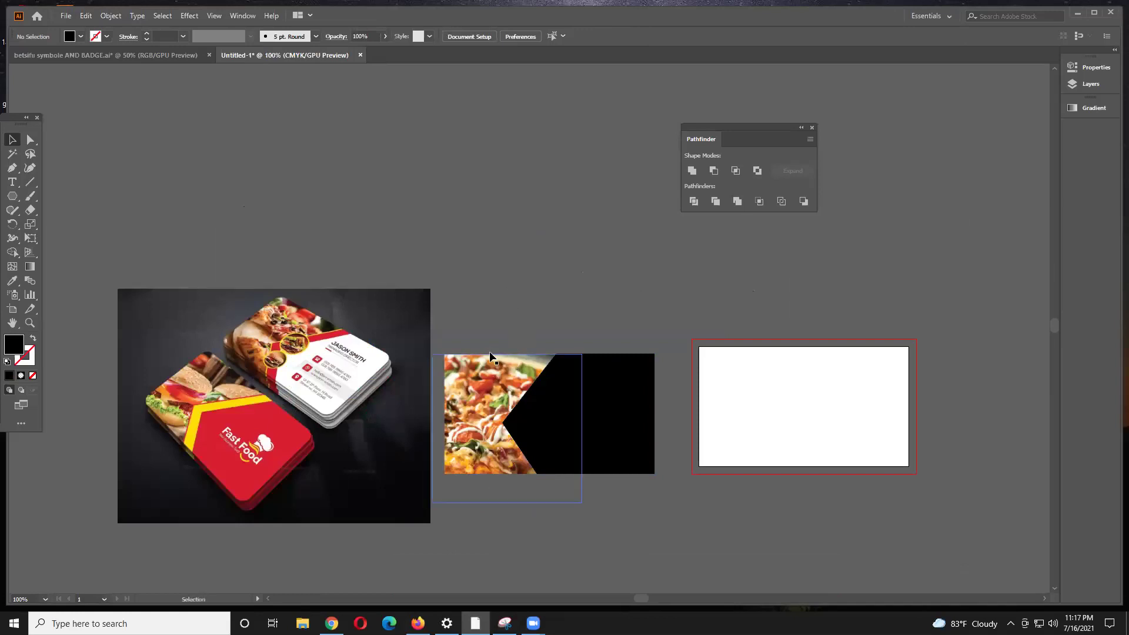
{"action": "scroll", "coordinate": [493, 376], "scroll_direction": "up", "scroll_amount": 2}
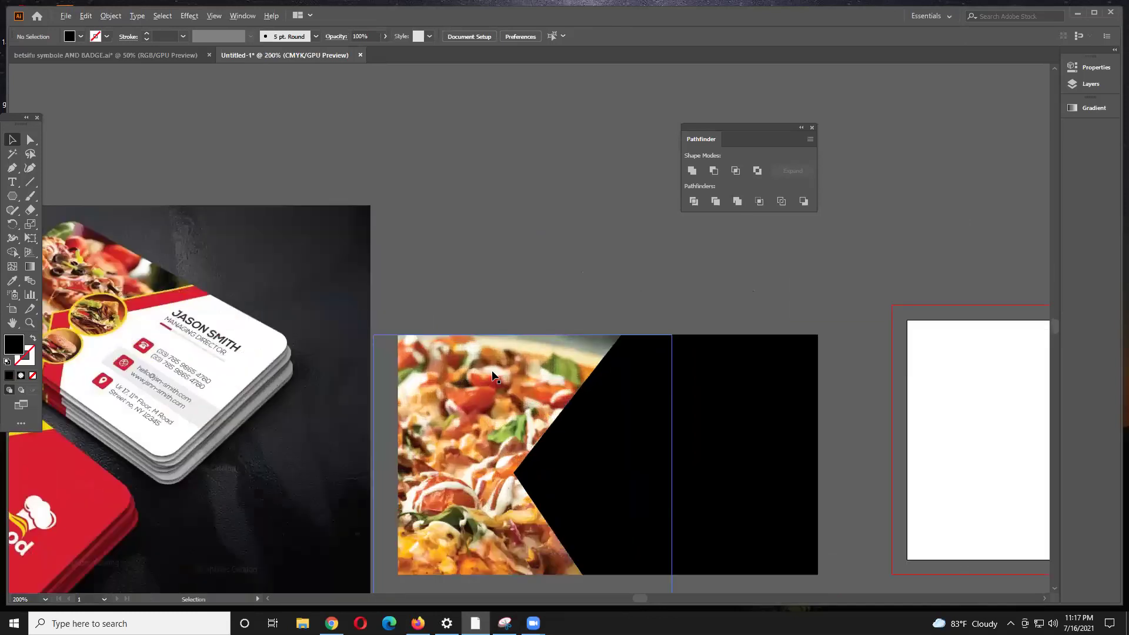
Step: Move the clipped pizza photo up and away from the black piece
{"action": "left_click_drag", "start_coordinate": [494, 409], "coordinate": [474, 314]}
{"action": "scroll", "coordinate": [468, 329], "scroll_direction": "down", "scroll_amount": 6}
{"action": "scroll", "coordinate": [469, 328], "scroll_direction": "down", "scroll_amount": 6}
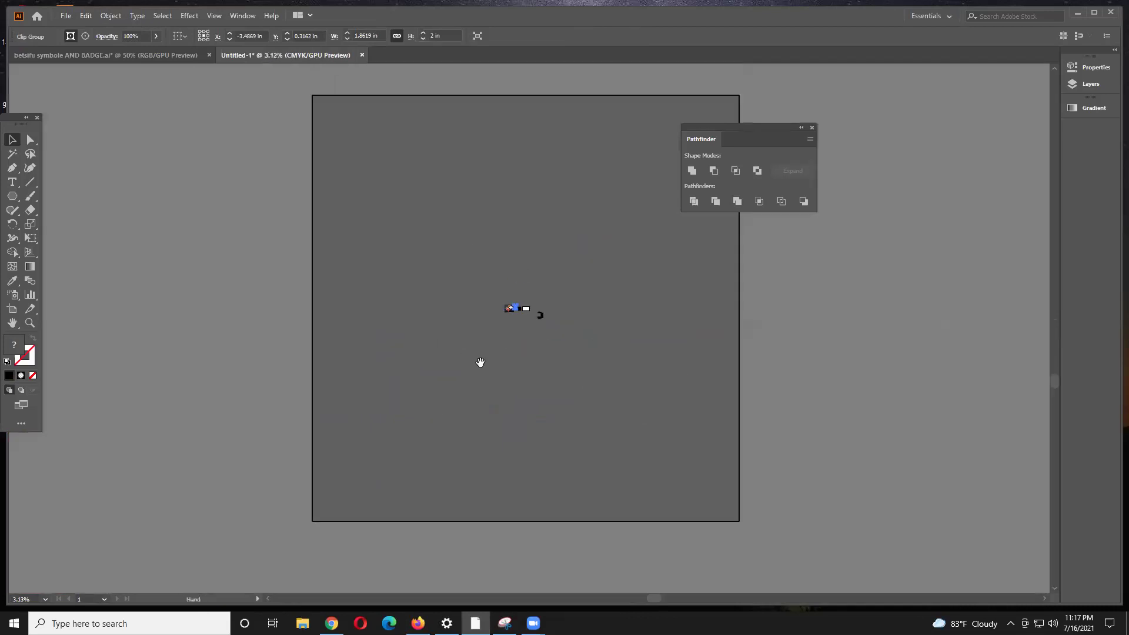
{"action": "scroll", "coordinate": [511, 339], "scroll_direction": "up", "scroll_amount": 3}
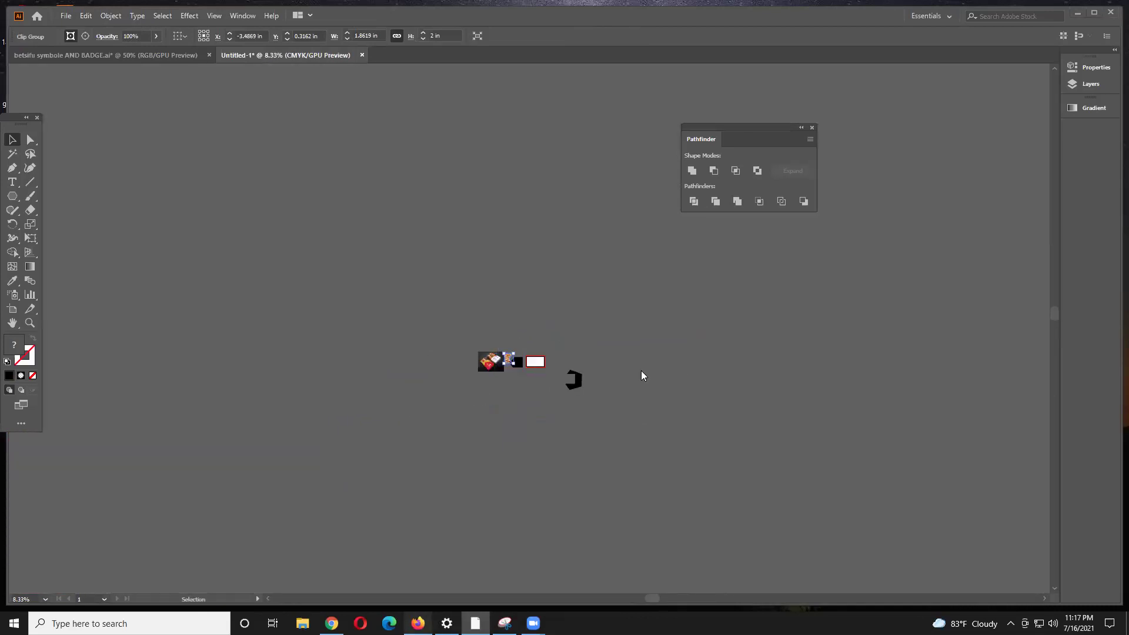
Step: Switch to Firefox, leave the pizza results, and search Google for images of "purnima"
{"action": "left_click", "coordinate": [418, 623]}
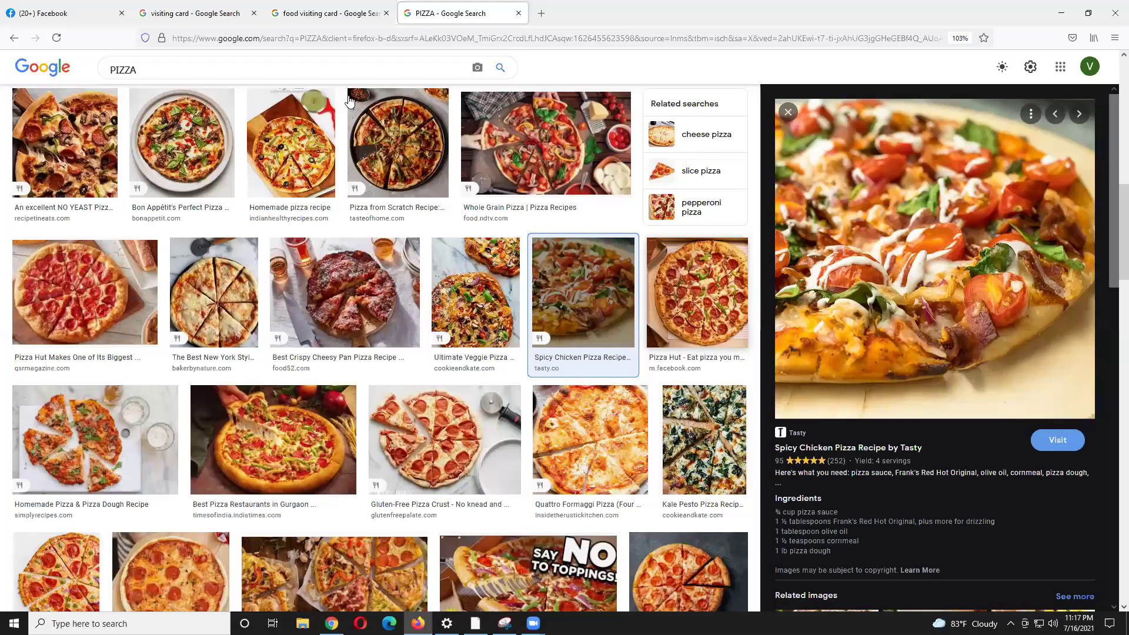
{"action": "left_click", "coordinate": [12, 39]}
{"action": "left_click", "coordinate": [13, 39]}
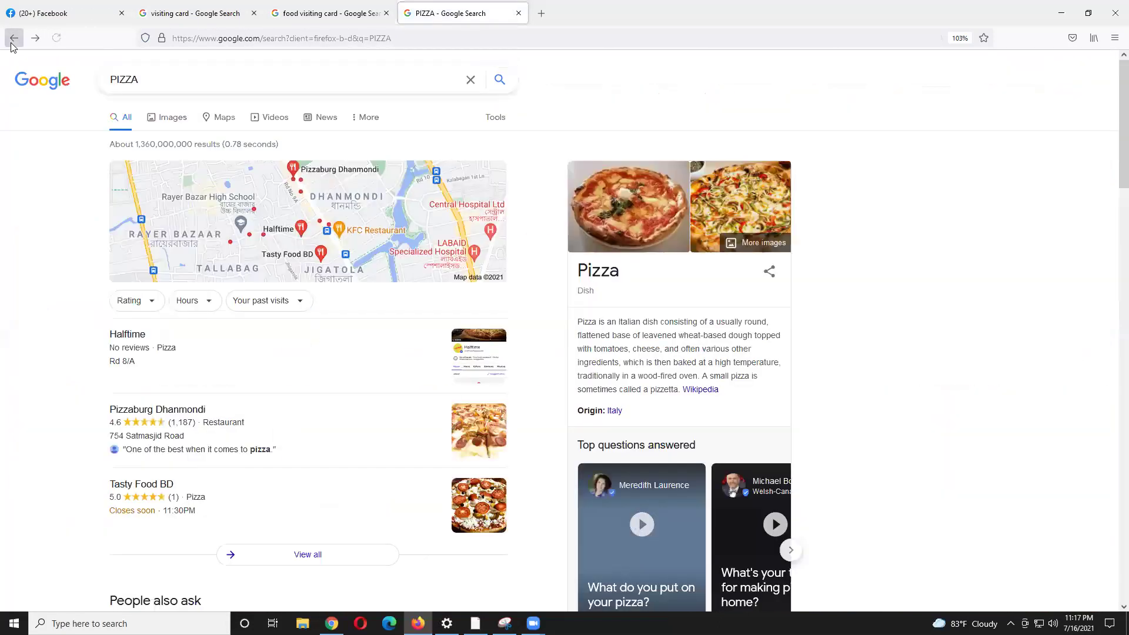
{"action": "left_click", "coordinate": [12, 39]}
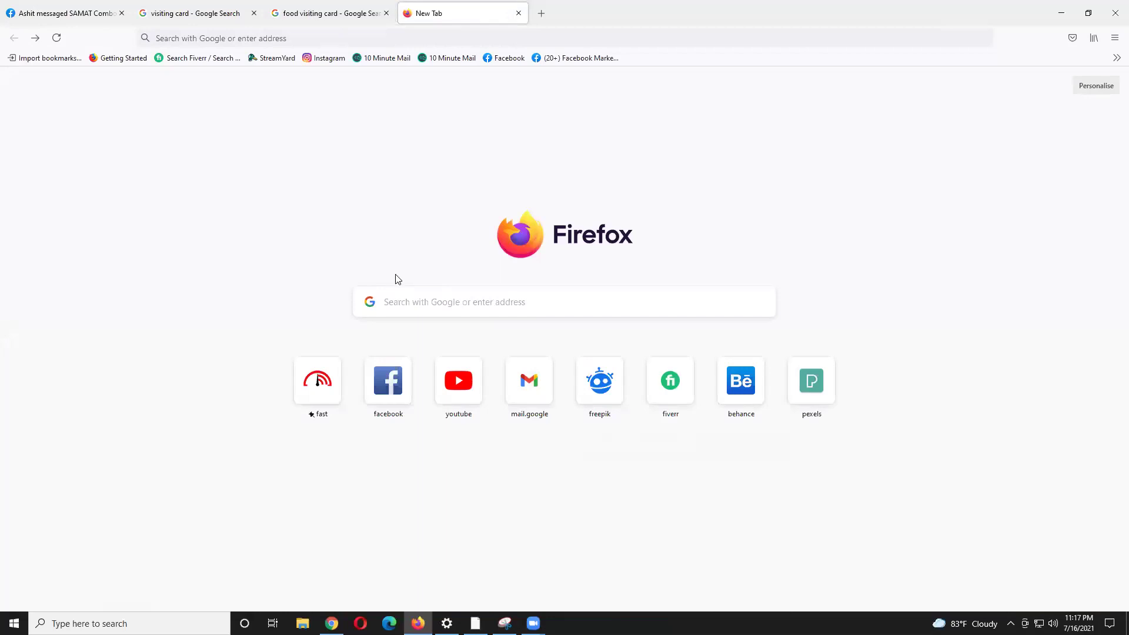
{"action": "left_click", "coordinate": [426, 310]}
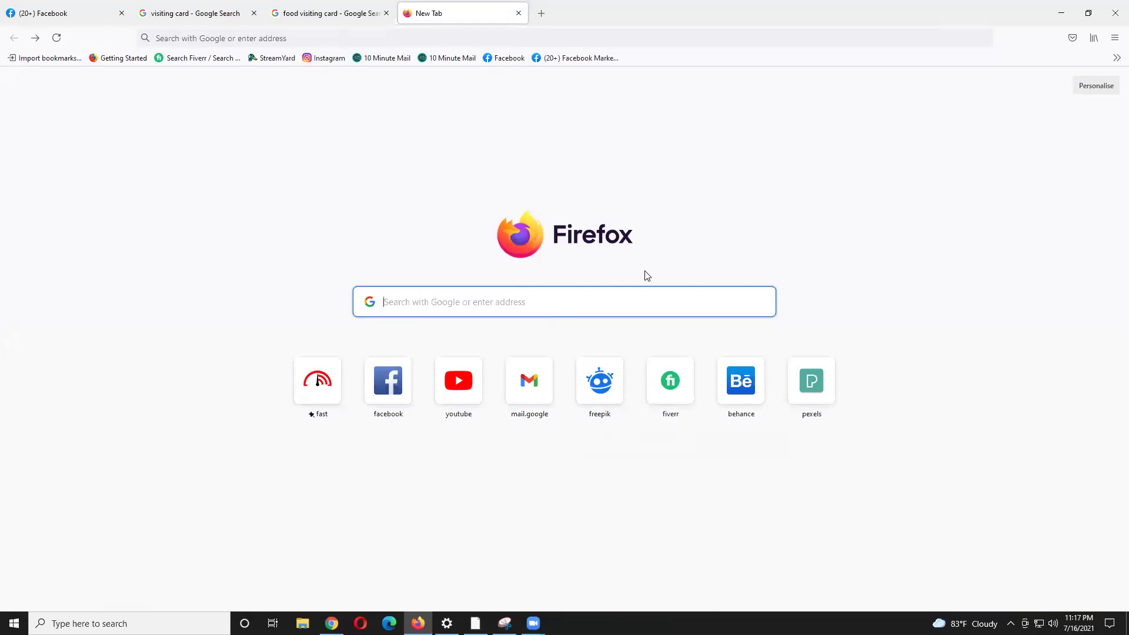
{"action": "type", "text": "P"}
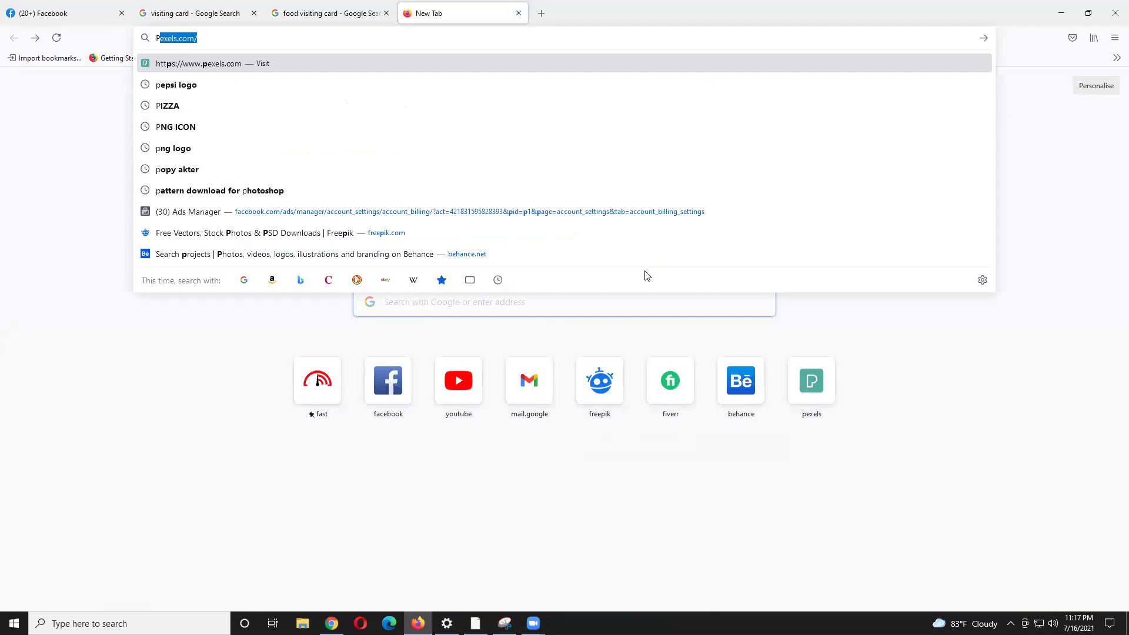
{"action": "type", "text": "URNIM"}
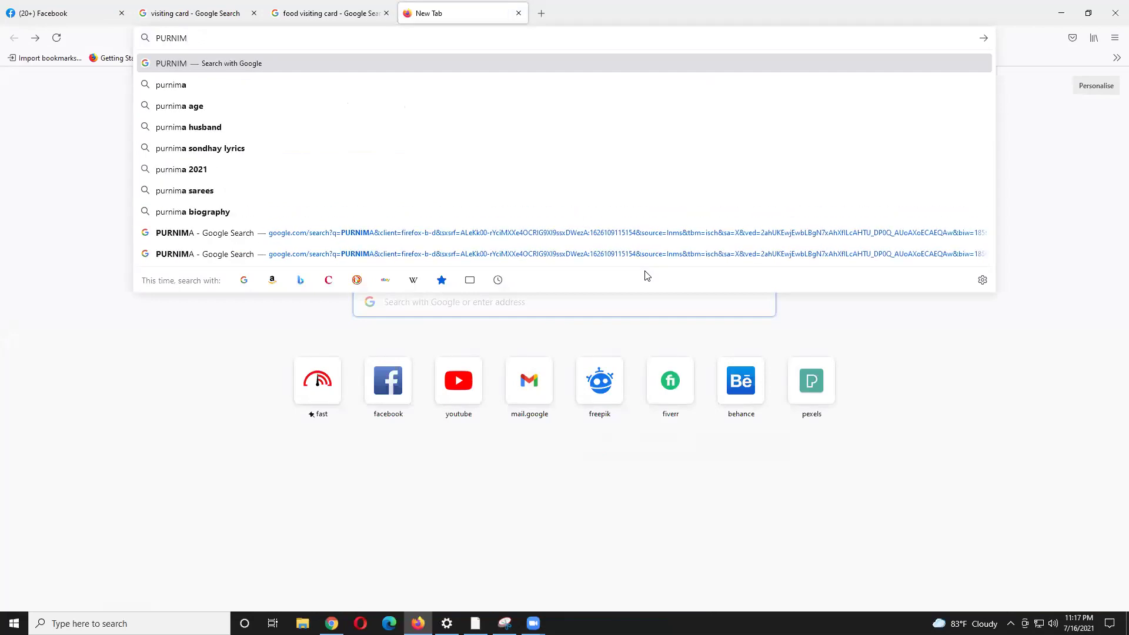
{"action": "key", "text": "Down"}
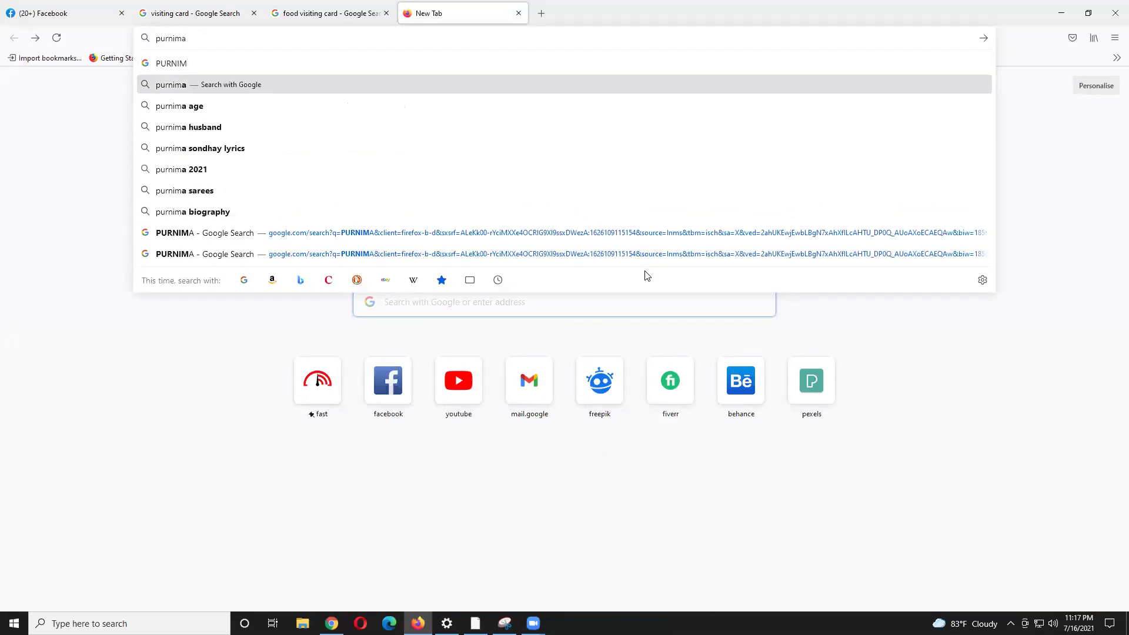
{"action": "key", "text": "Return"}
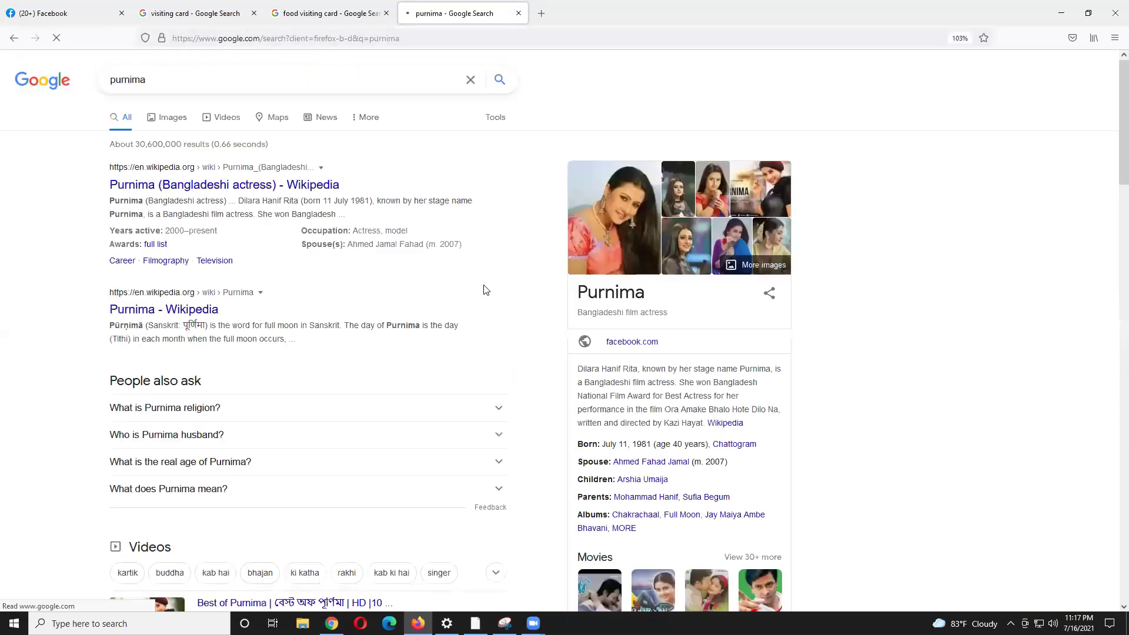
{"action": "left_click", "coordinate": [160, 123]}
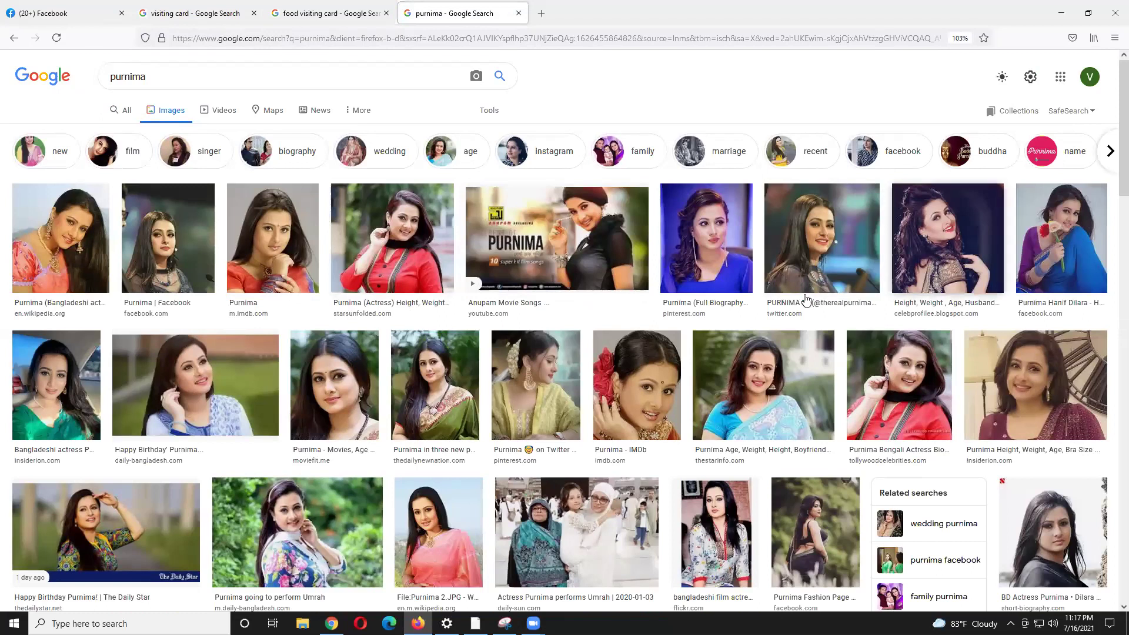
Step: Browse the image results and preview the blue sari and red dress portraits to look for a suitable photo
{"action": "left_click", "coordinate": [758, 370]}
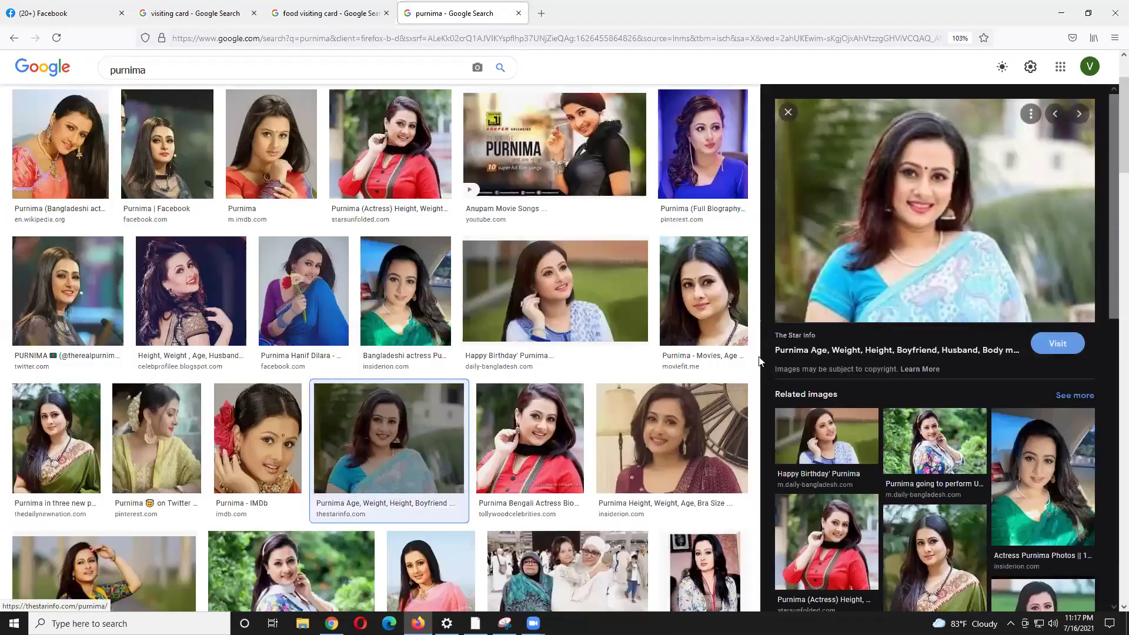
{"action": "scroll", "coordinate": [758, 362], "scroll_direction": "down", "scroll_amount": 5}
{"action": "scroll", "coordinate": [910, 454], "scroll_direction": "down", "scroll_amount": 3}
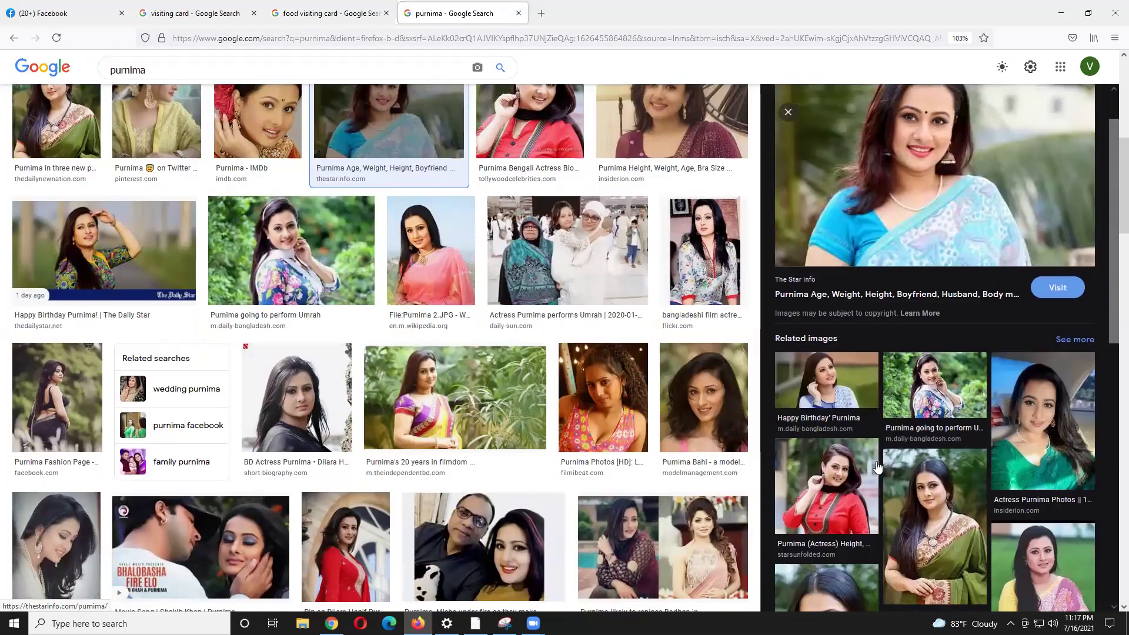
{"action": "scroll", "coordinate": [930, 416], "scroll_direction": "down", "scroll_amount": 3}
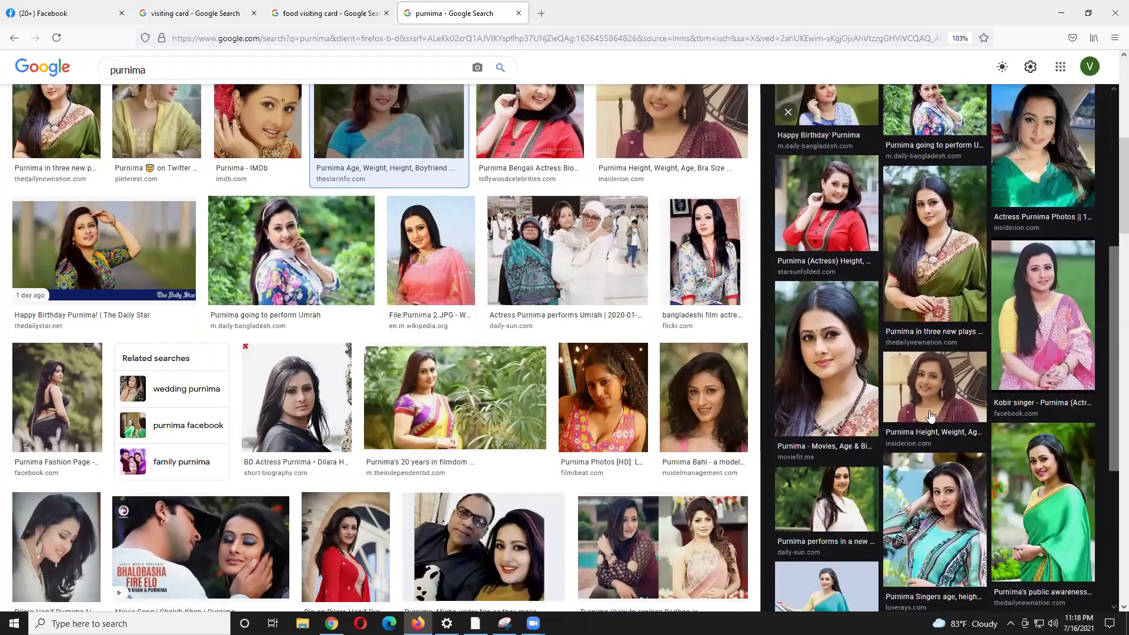
{"action": "scroll", "coordinate": [929, 416], "scroll_direction": "down", "scroll_amount": 2}
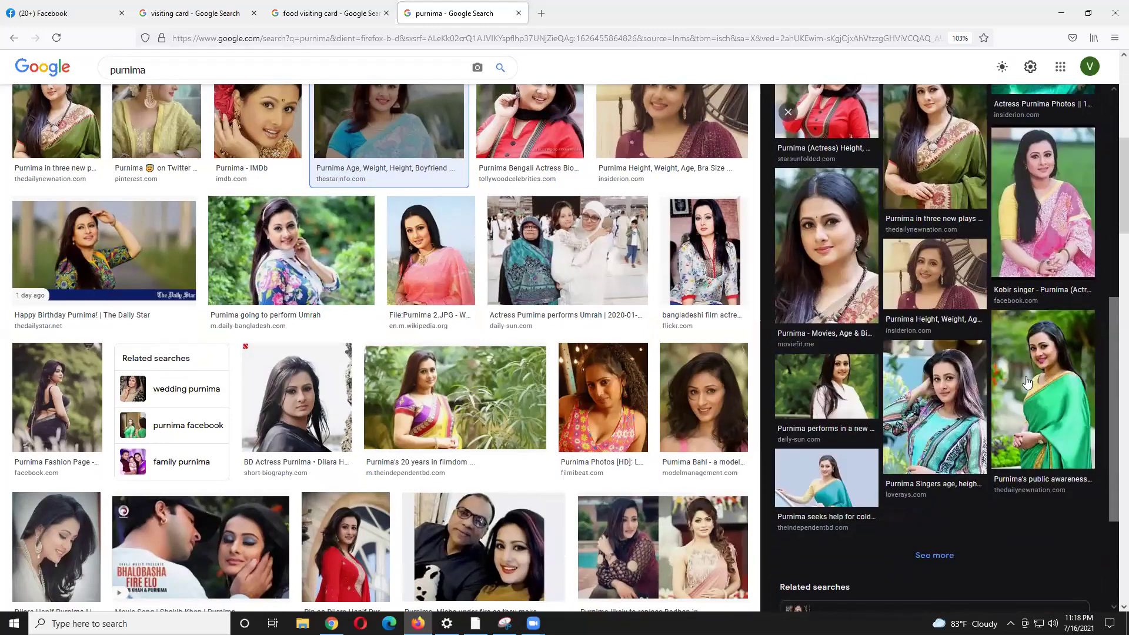
{"action": "scroll", "coordinate": [624, 427], "scroll_direction": "down", "scroll_amount": 4}
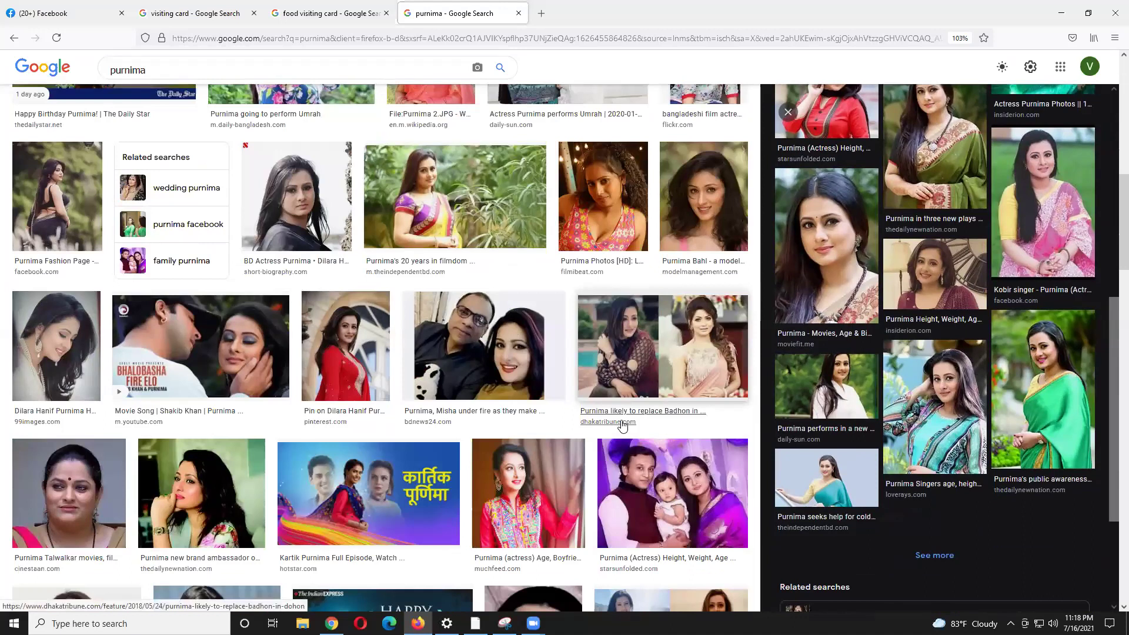
{"action": "left_click", "coordinate": [346, 277]}
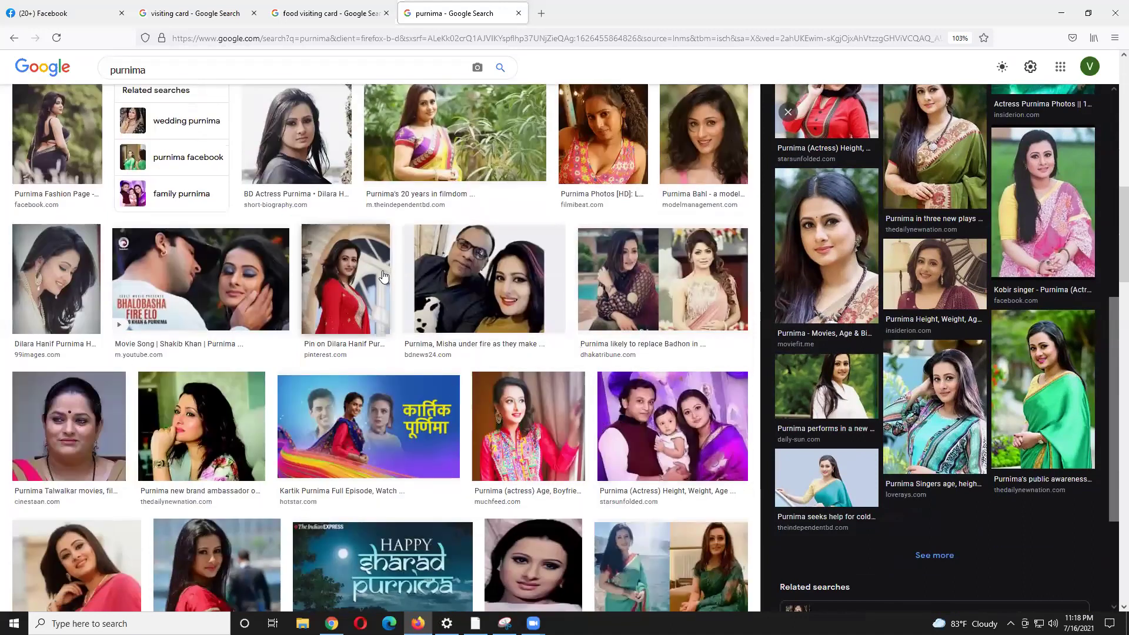
{"action": "scroll", "coordinate": [716, 487], "scroll_direction": "down", "scroll_amount": 5}
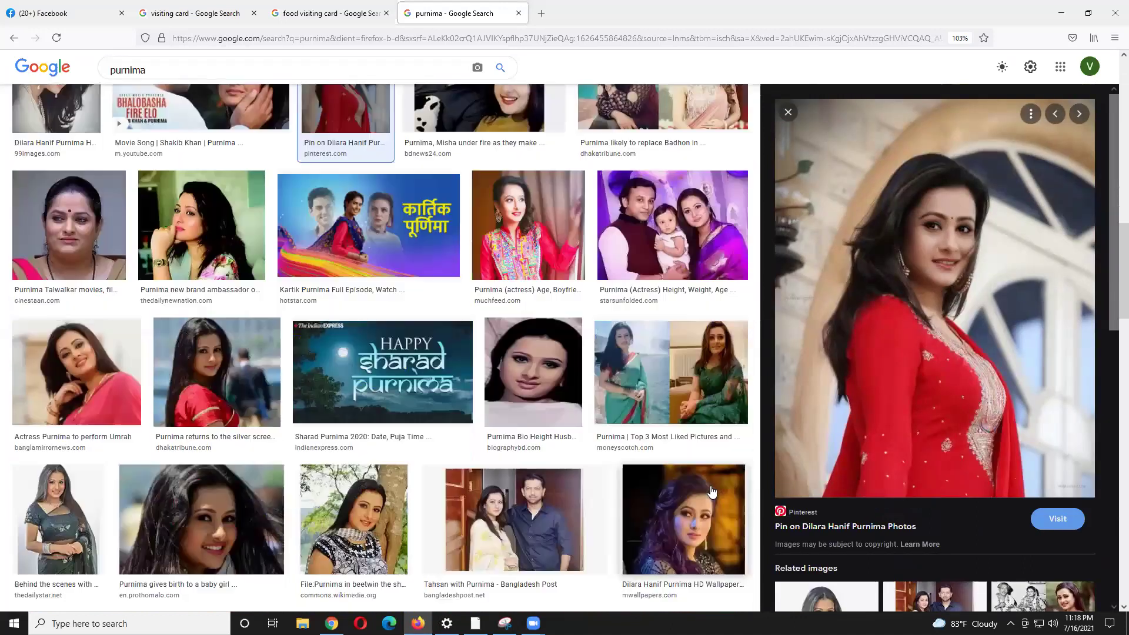
{"action": "scroll", "coordinate": [262, 452], "scroll_direction": "up", "scroll_amount": 8}
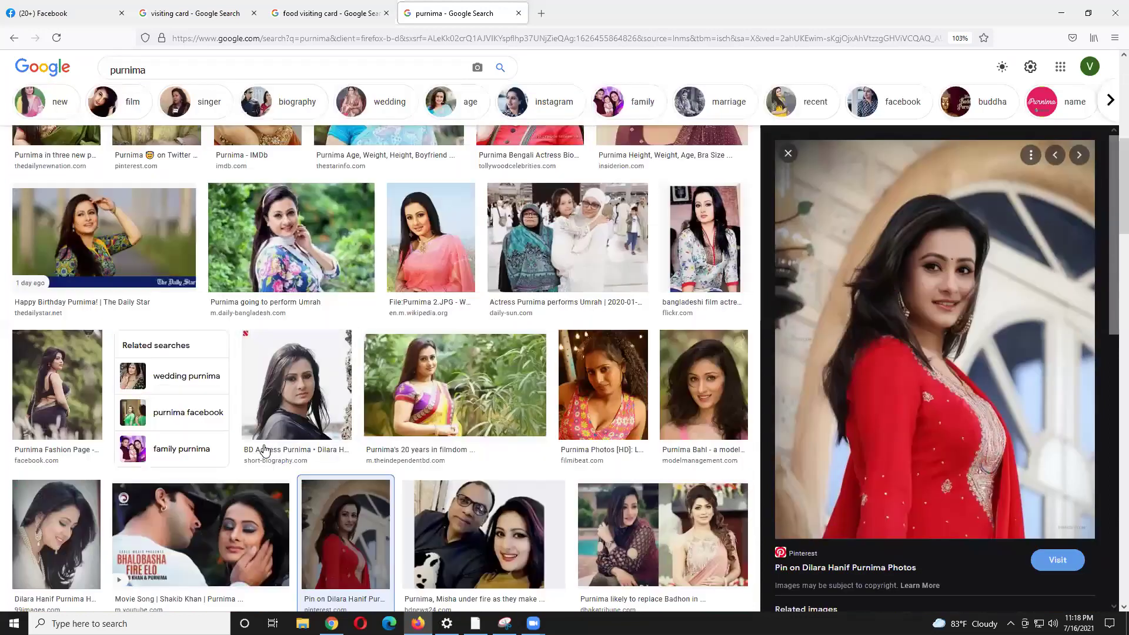
{"action": "scroll", "coordinate": [170, 372], "scroll_direction": "up", "scroll_amount": 4}
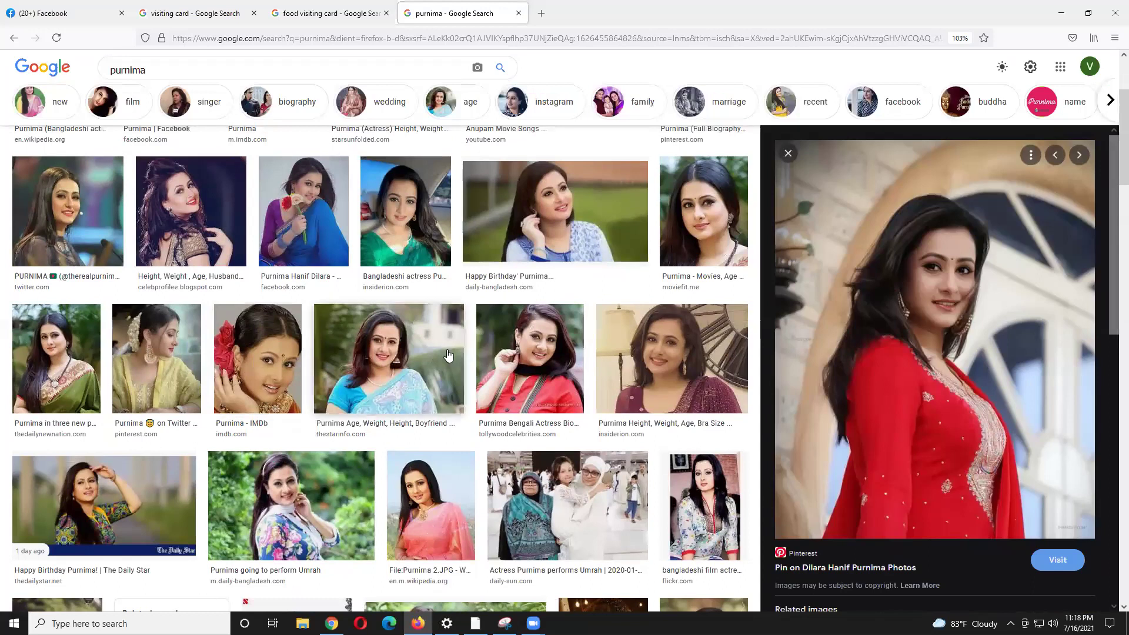
{"action": "scroll", "coordinate": [488, 356], "scroll_direction": "up", "scroll_amount": 1}
{"action": "scroll", "coordinate": [488, 356], "scroll_direction": "up", "scroll_amount": 2}
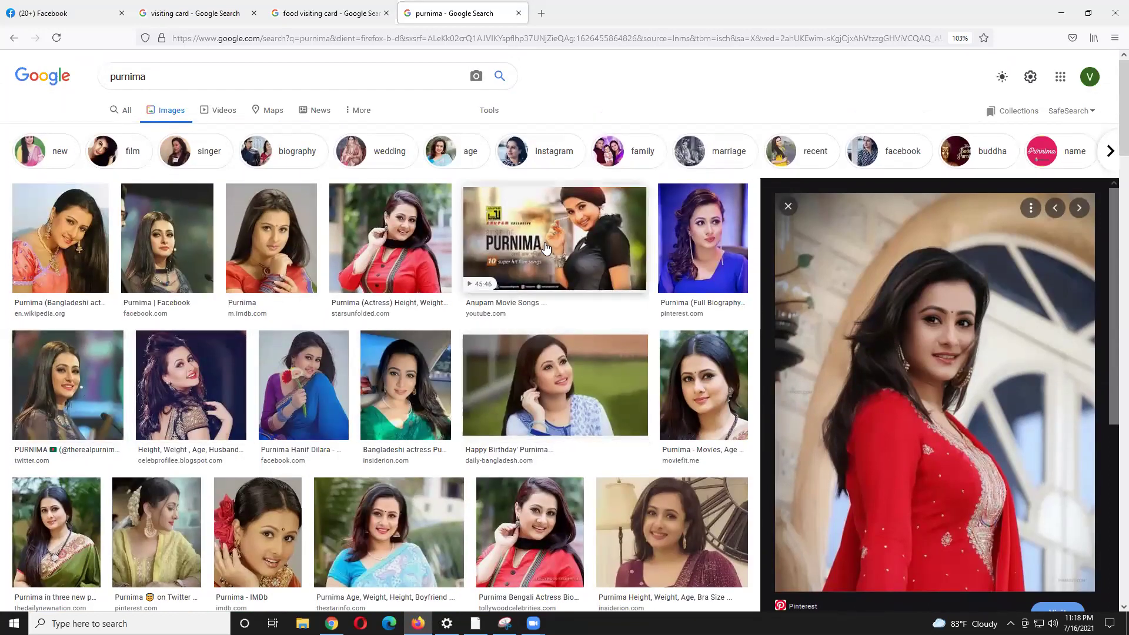
{"action": "scroll", "coordinate": [427, 417], "scroll_direction": "down", "scroll_amount": 3}
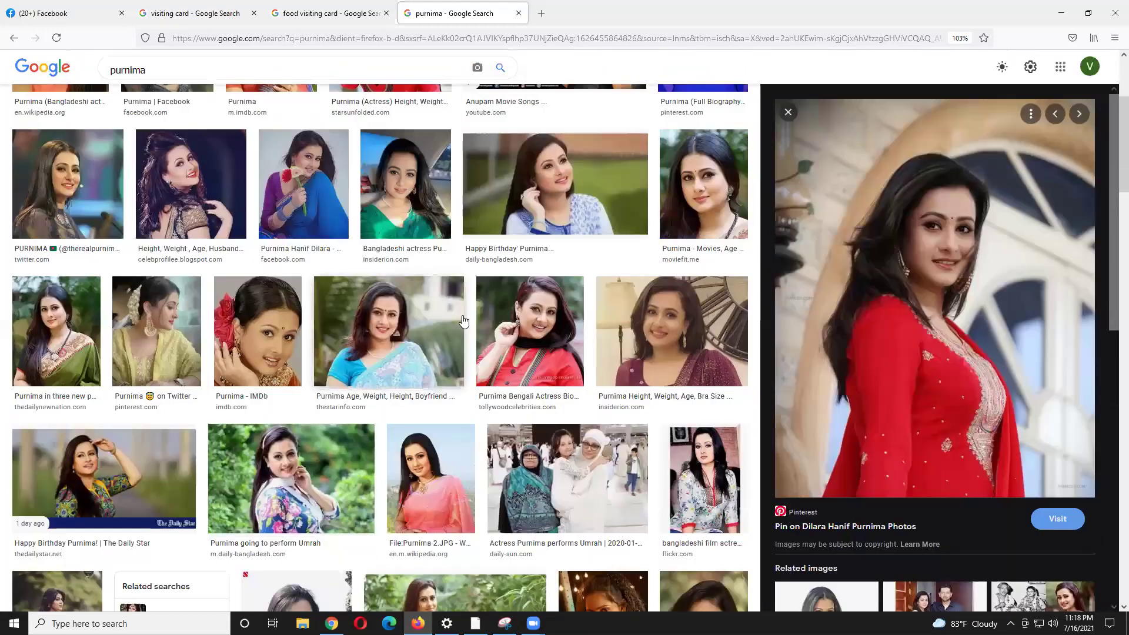
{"action": "scroll", "coordinate": [427, 417], "scroll_direction": "down", "scroll_amount": 4}
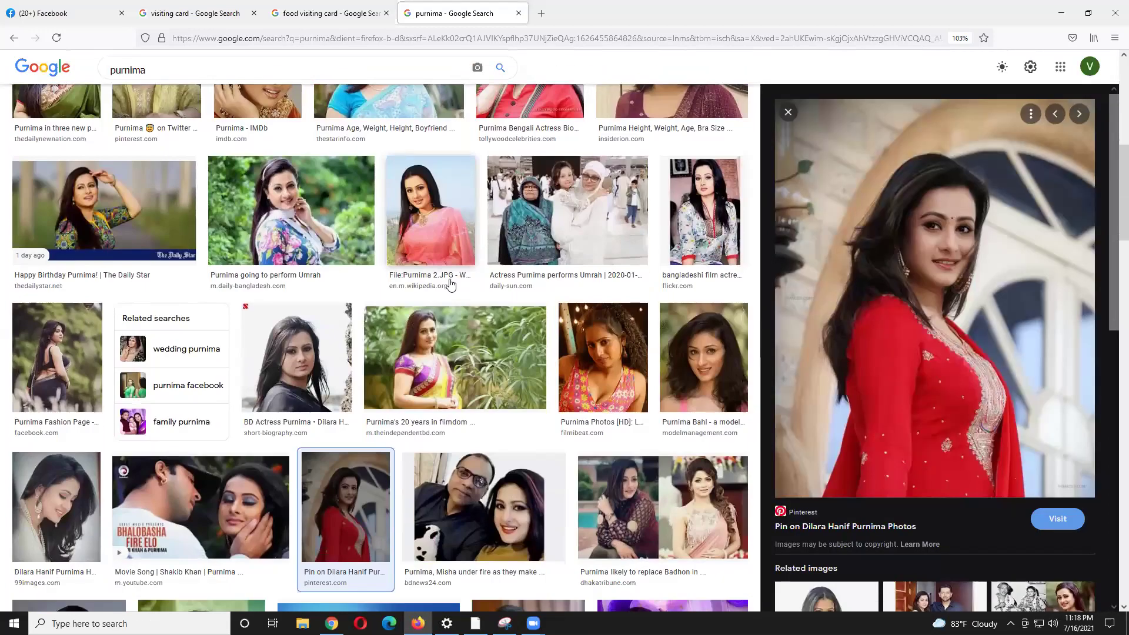
Step: Look through the images related to the yellow-and-purple sari photo and copy the portrait of the woman in the green sari
{"action": "left_click", "coordinate": [447, 327]}
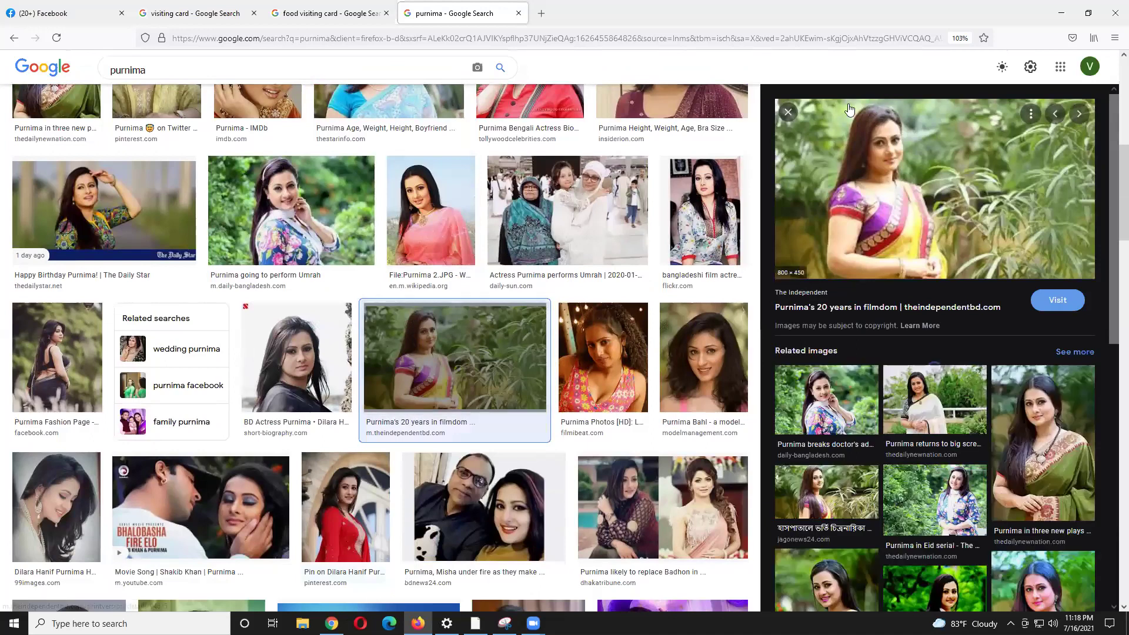
{"action": "scroll", "coordinate": [821, 323], "scroll_direction": "down", "scroll_amount": 2}
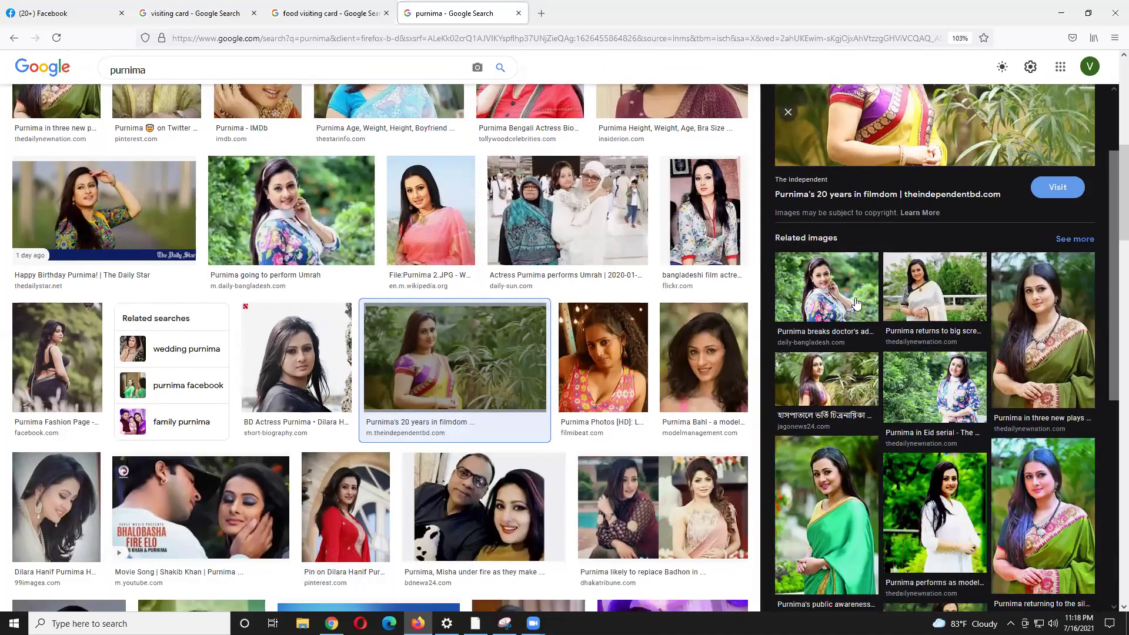
{"action": "scroll", "coordinate": [856, 307], "scroll_direction": "down", "scroll_amount": 1}
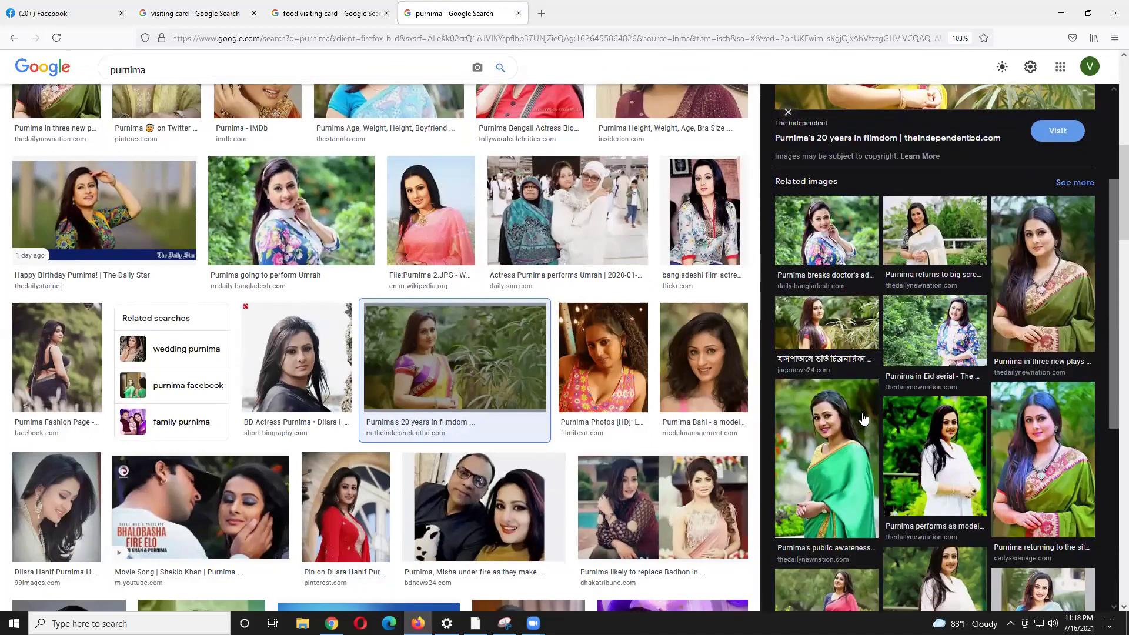
{"action": "left_click", "coordinate": [863, 419]}
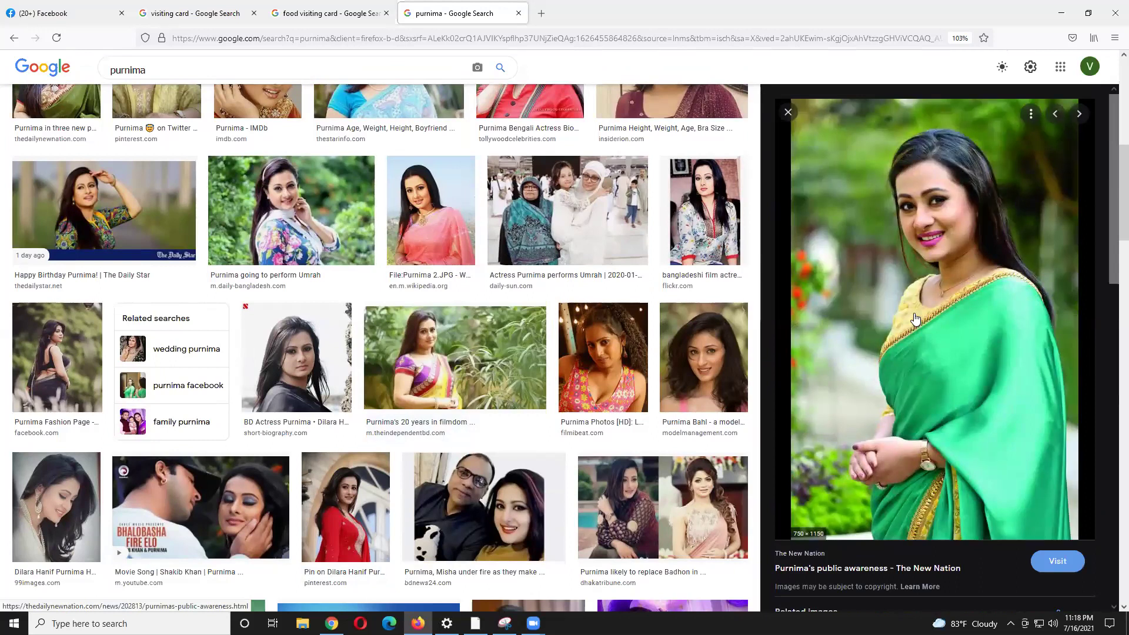
{"action": "right_click", "coordinate": [867, 222]}
{"action": "left_click", "coordinate": [898, 401]}
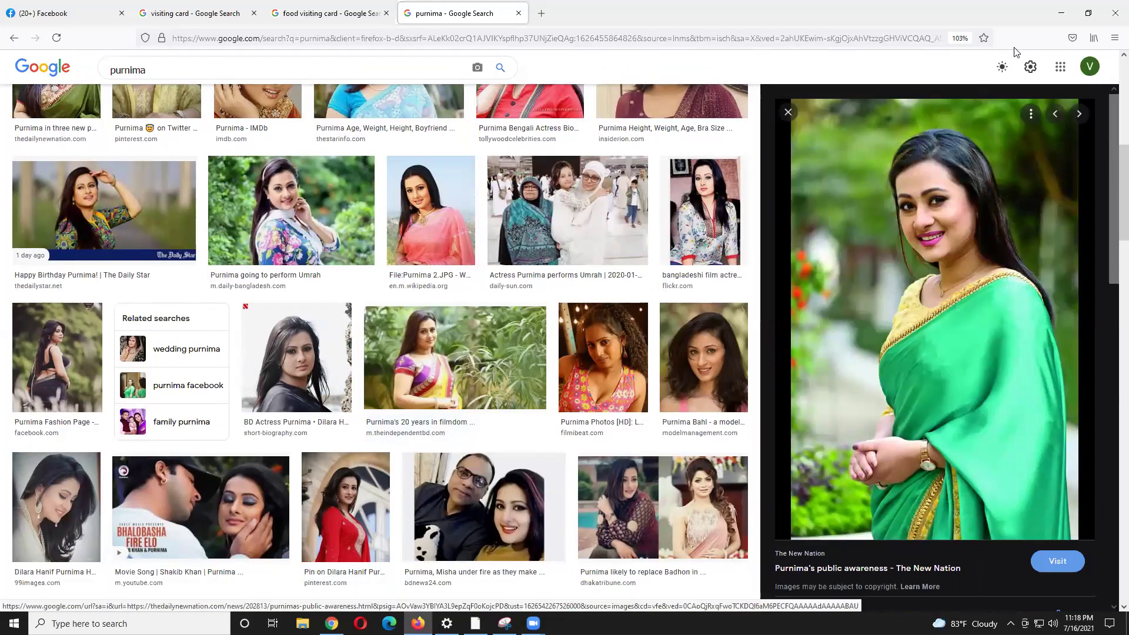
Step: Switch to Illustrator and paste the copied portrait photo on the empty canvas above the artboard
{"action": "key", "text": "alt+Tab"}
{"action": "left_click", "coordinate": [498, 289]}
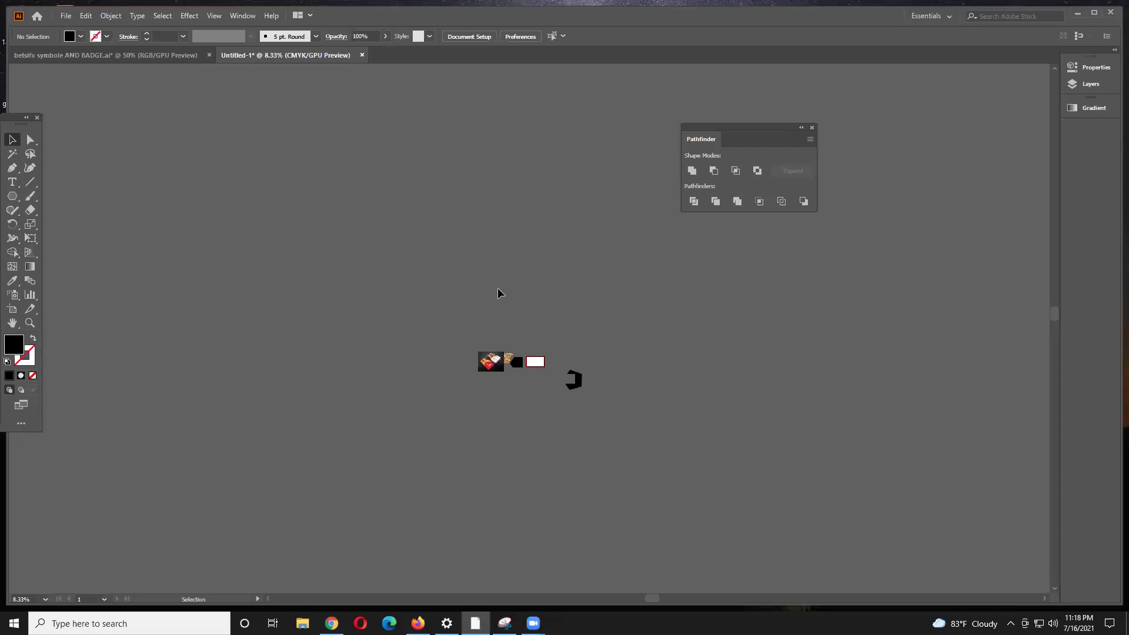
{"action": "key", "text": "ctrl+v"}
{"action": "scroll", "coordinate": [609, 302], "scroll_direction": "up", "scroll_amount": 6}
{"action": "scroll", "coordinate": [647, 333], "scroll_direction": "down", "scroll_amount": 1}
{"action": "left_click_drag", "start_coordinate": [647, 335], "coordinate": [470, 313]}
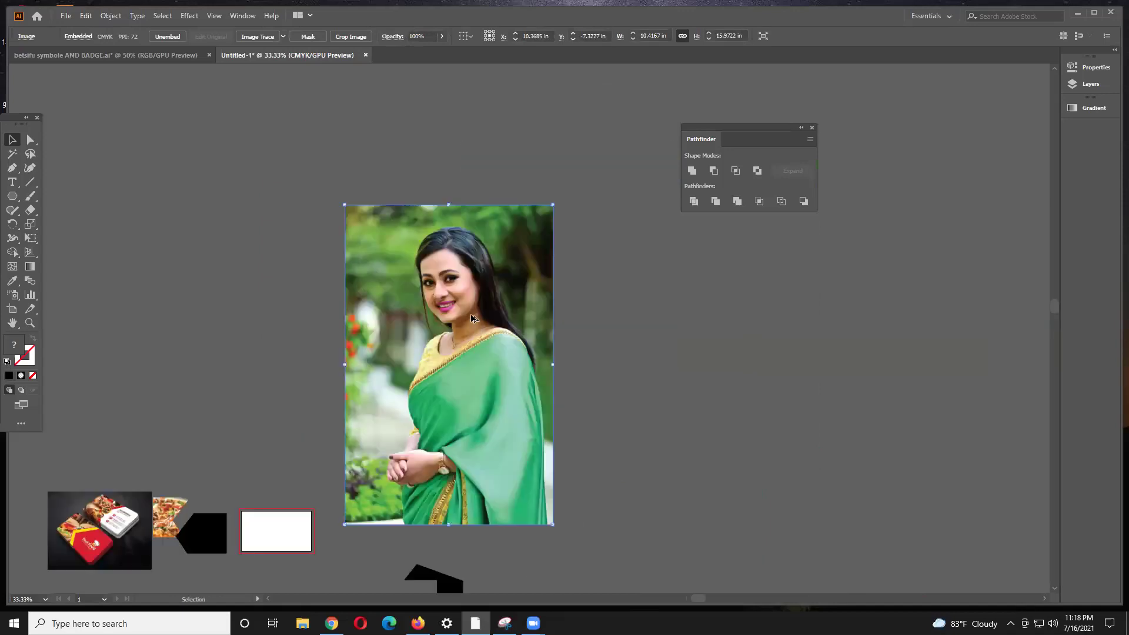
Step: Draw a circle about 5.9 in wide overlapping the portrait photo's left edge and fill it with red
{"action": "scroll", "coordinate": [471, 312], "scroll_direction": "up", "scroll_amount": 1}
{"action": "left_click_drag", "start_coordinate": [12, 201], "coordinate": [46, 227]}
{"action": "left_click_drag", "start_coordinate": [167, 271], "coordinate": [344, 448]}
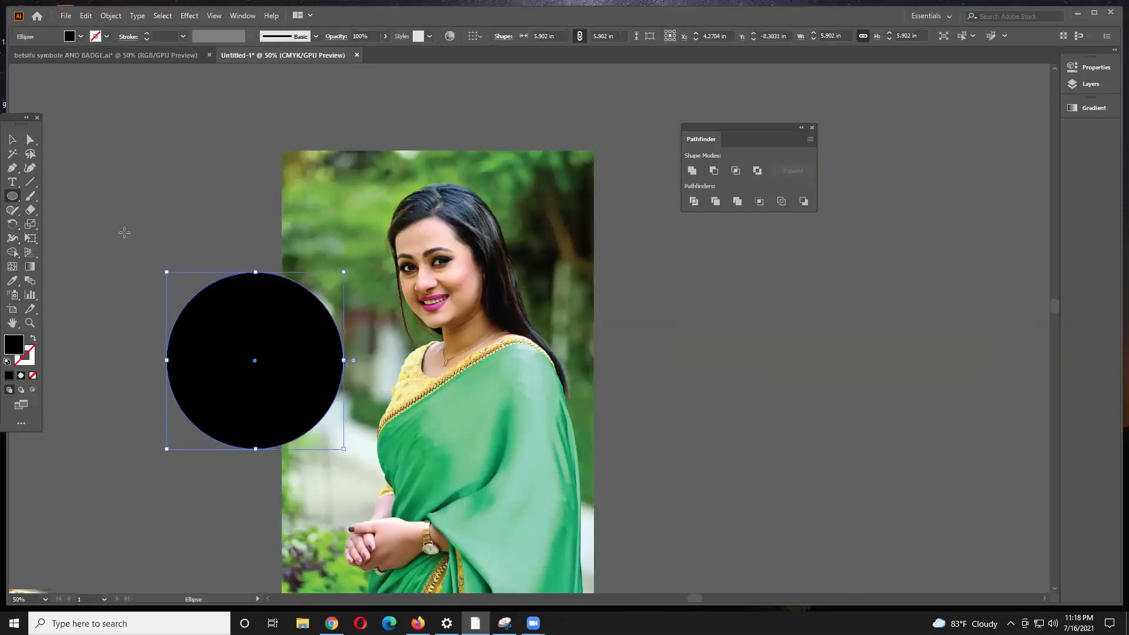
{"action": "left_click", "coordinate": [80, 37]}
{"action": "left_click", "coordinate": [50, 57]}
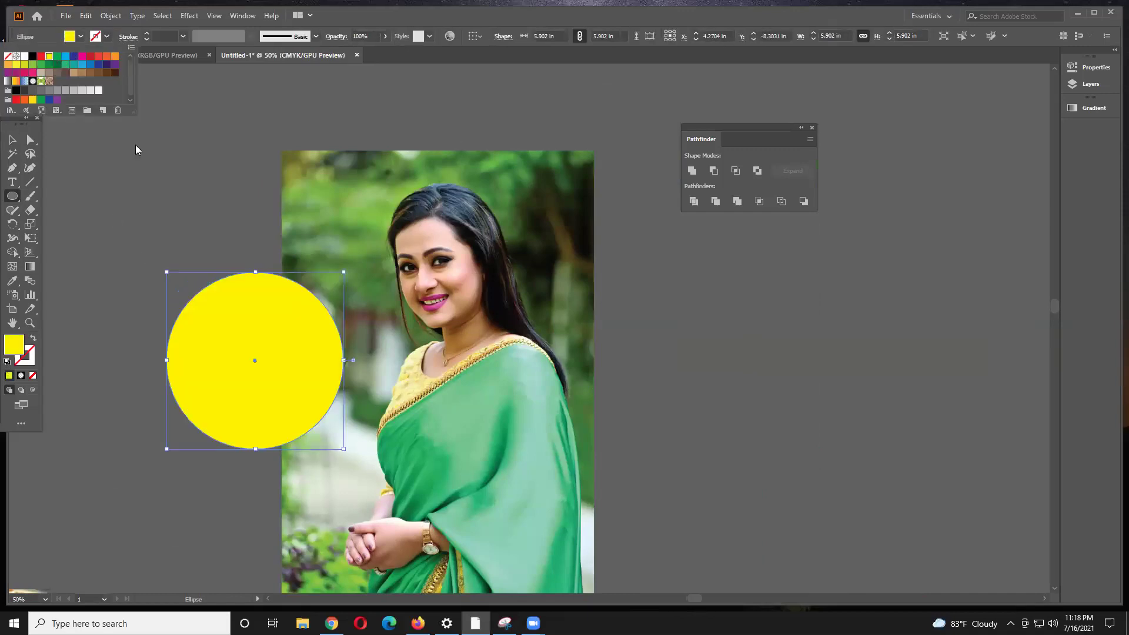
{"action": "left_click", "coordinate": [40, 57]}
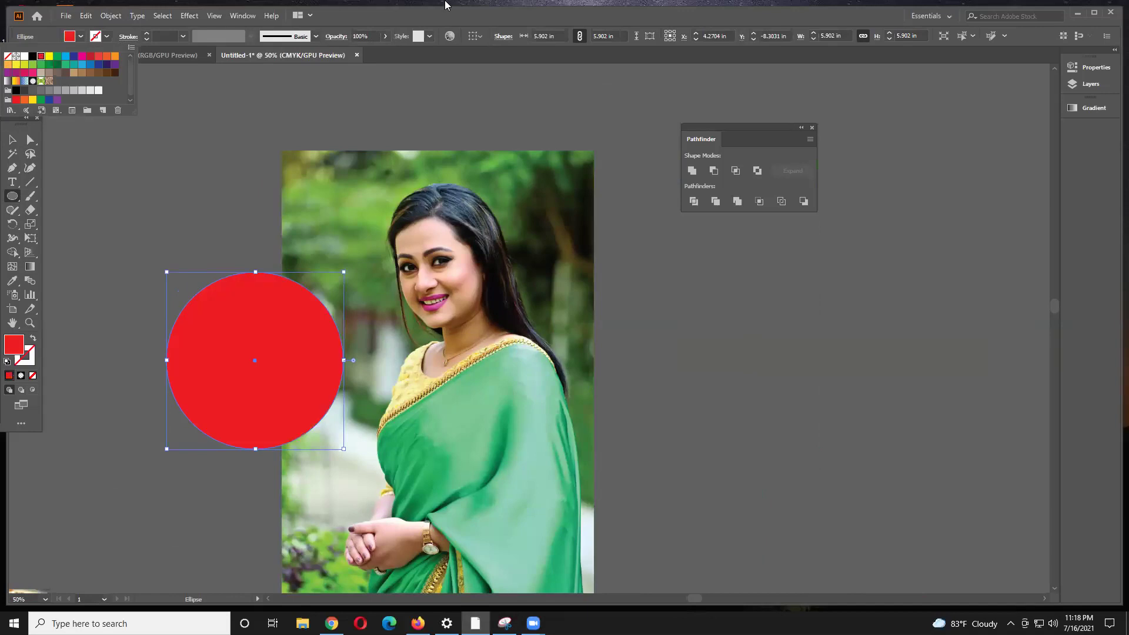
{"action": "left_click", "coordinate": [265, 57]}
Step: Move the red circle over the face in the portrait and enlarge it until it reaches the photo's right edge
{"action": "left_click", "coordinate": [10, 143]}
{"action": "left_click", "coordinate": [118, 210]}
{"action": "left_click_drag", "start_coordinate": [240, 365], "coordinate": [425, 270]}
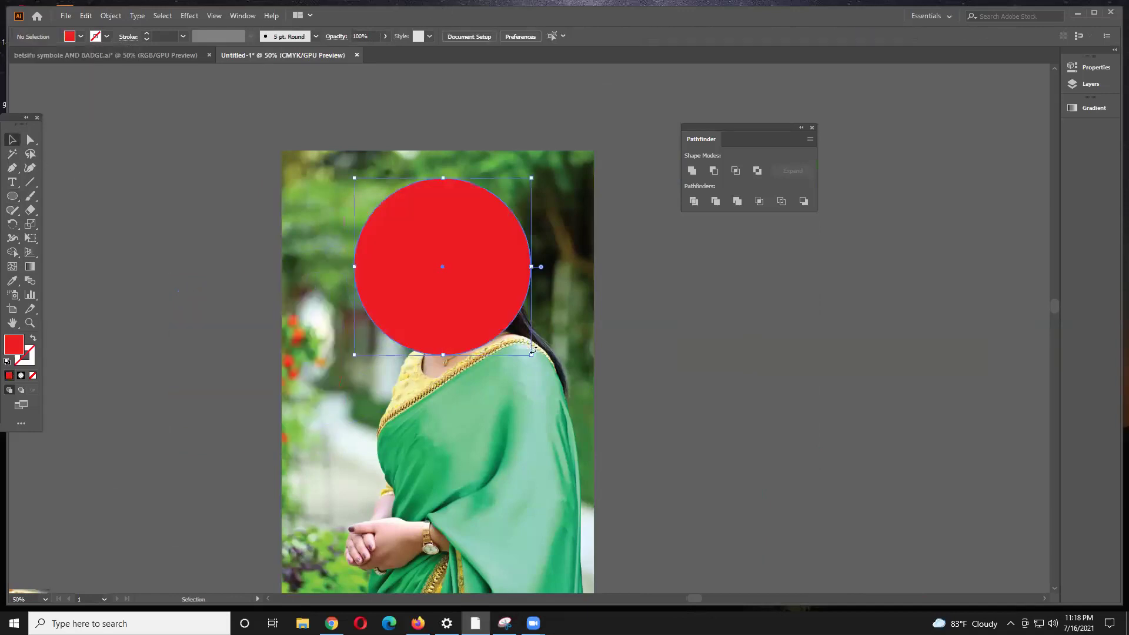
{"action": "left_click_drag", "start_coordinate": [533, 356], "coordinate": [615, 416]}
{"action": "left_click", "coordinate": [658, 414]}
{"action": "left_click", "coordinate": [494, 366]}
{"action": "left_click", "coordinate": [618, 416]}
{"action": "left_click_drag", "start_coordinate": [525, 377], "coordinate": [530, 379]}
Step: Select the portrait photo together with the red circle and make a clipping mask from them
{"action": "left_click_drag", "start_coordinate": [669, 382], "coordinate": [446, 267]}
{"action": "right_click", "coordinate": [442, 262]}
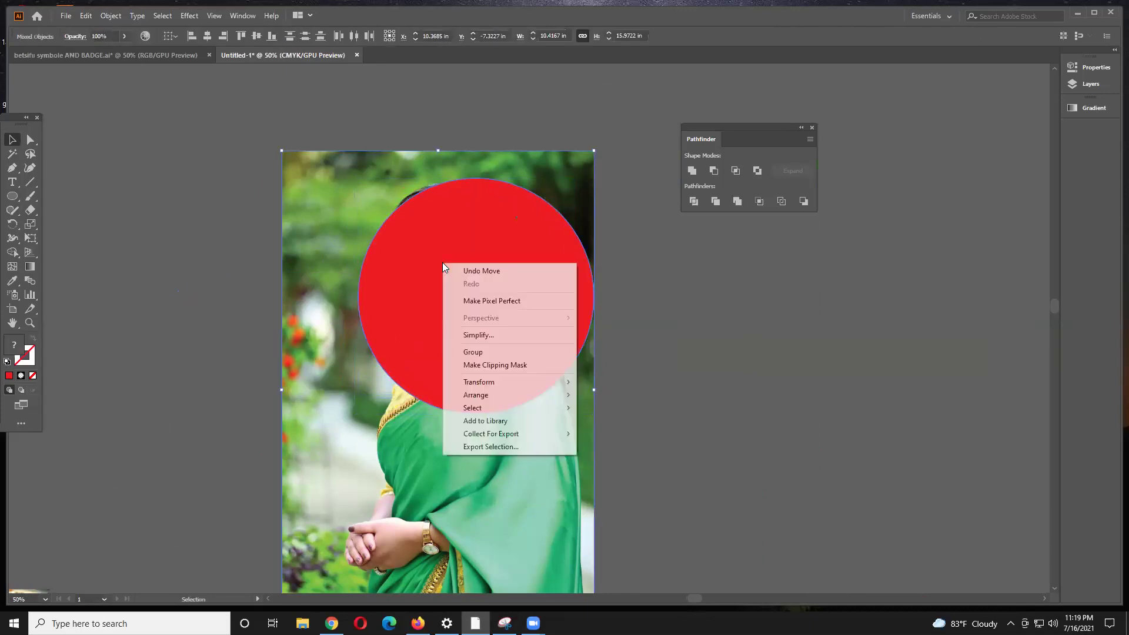
{"action": "left_click", "coordinate": [495, 365]}
{"action": "left_click", "coordinate": [681, 362]}
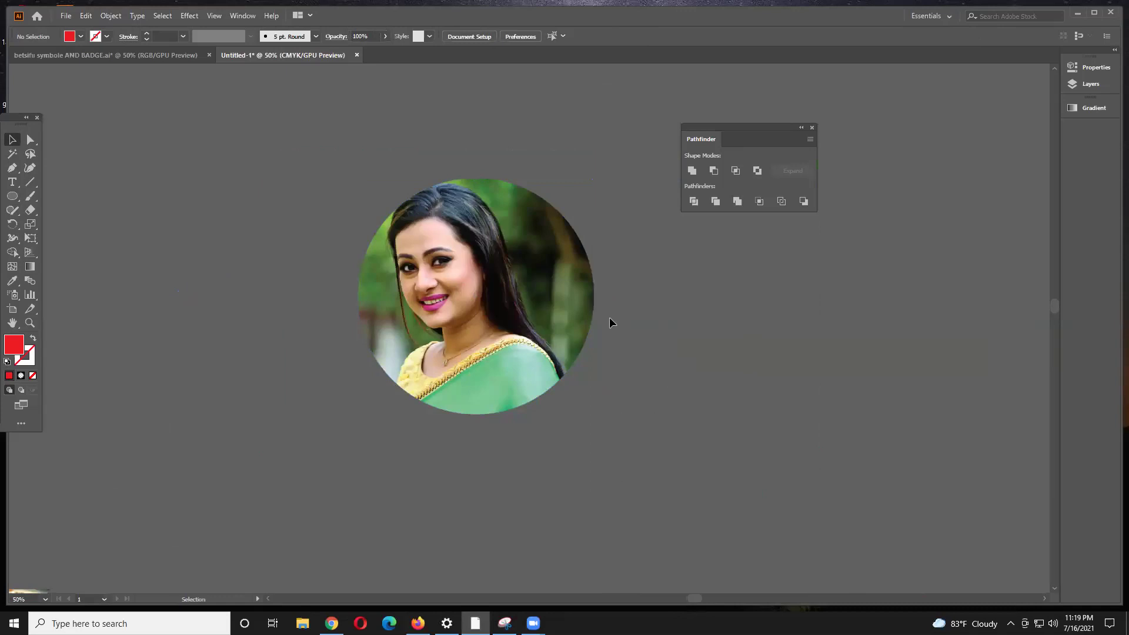
{"action": "scroll", "coordinate": [596, 320], "scroll_direction": "down", "scroll_amount": 1}
{"action": "left_click_drag", "start_coordinate": [659, 331], "coordinate": [656, 341]}
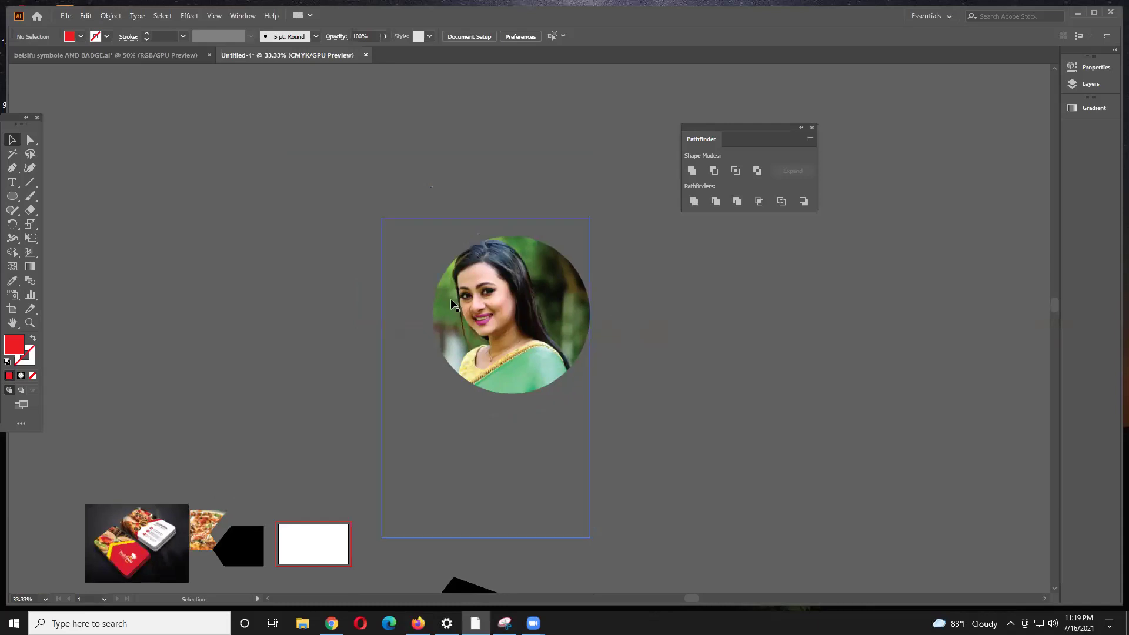
Step: Move the circular portrait around as one object, placing it further left on the empty canvas above the artboard
{"action": "mouse_move", "coordinate": [479, 303]}
{"action": "left_mouse_down"}
{"action": "mouse_move", "coordinate": [537, 303]}
{"action": "mouse_move", "coordinate": [466, 284]}
{"action": "left_mouse_up"}
{"action": "left_click_drag", "start_coordinate": [467, 285], "coordinate": [541, 291]}
{"action": "left_click_drag", "start_coordinate": [534, 292], "coordinate": [511, 242]}
{"action": "left_click_drag", "start_coordinate": [511, 241], "coordinate": [324, 204]}
{"action": "scroll", "coordinate": [358, 282], "scroll_direction": "up", "scroll_amount": 5}
{"action": "left_click_drag", "start_coordinate": [363, 296], "coordinate": [404, 256]}
{"action": "left_click_drag", "start_coordinate": [423, 219], "coordinate": [438, 222]}
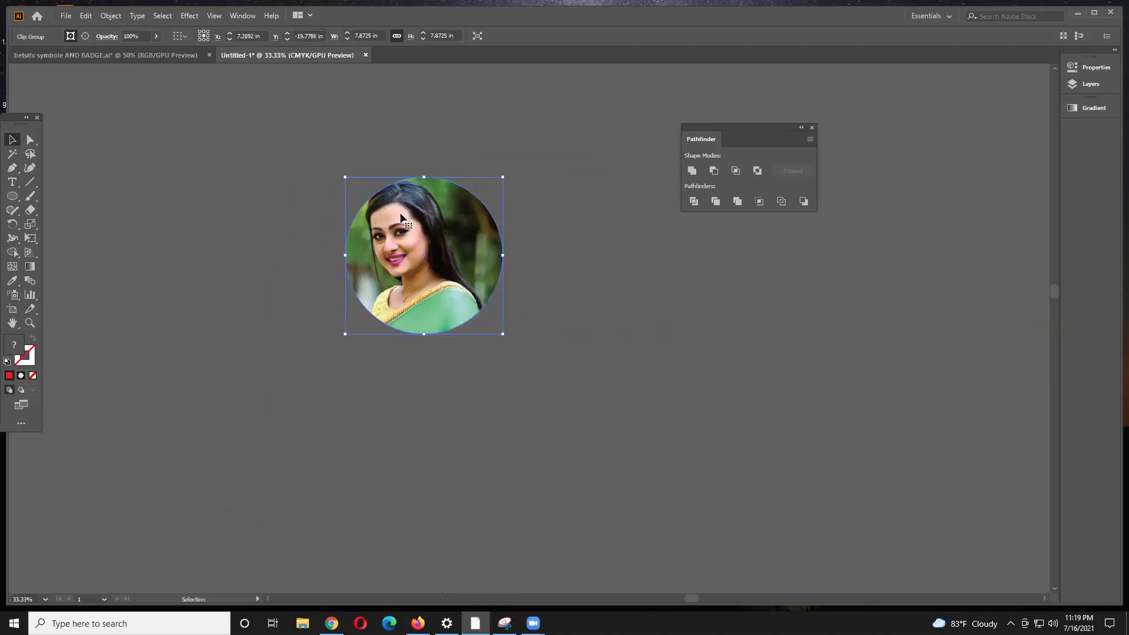
{"action": "left_click_drag", "start_coordinate": [400, 213], "coordinate": [410, 197]}
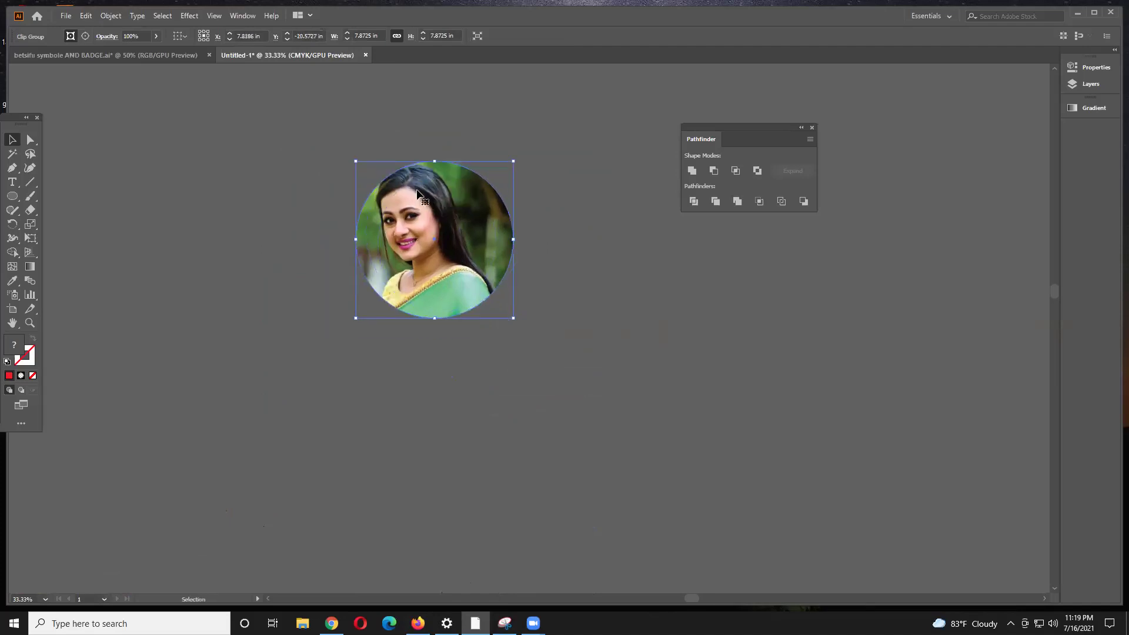
{"action": "right_click", "coordinate": [418, 193]}
{"action": "left_click", "coordinate": [302, 253]}
{"action": "mouse_move", "coordinate": [438, 215]}
{"action": "left_mouse_down"}
{"action": "mouse_move", "coordinate": [455, 216]}
{"action": "mouse_move", "coordinate": [417, 225]}
{"action": "mouse_move", "coordinate": [441, 238]}
{"action": "left_mouse_up"}
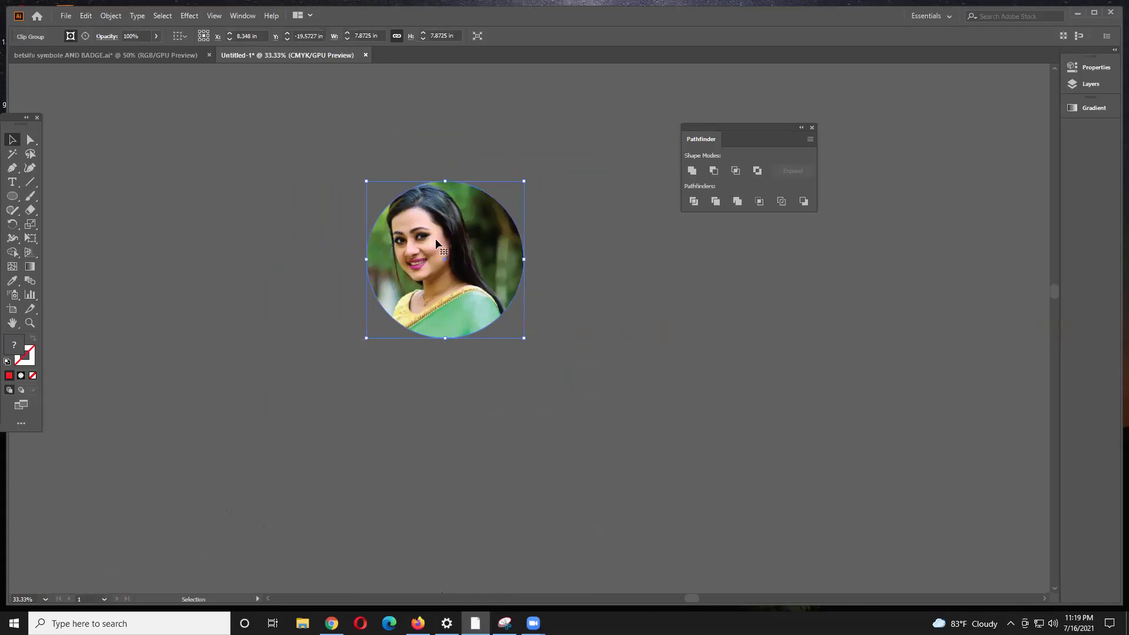
Step: Open the circular portrait's clip group in isolation mode and leave it again
{"action": "double_click", "coordinate": [436, 240]}
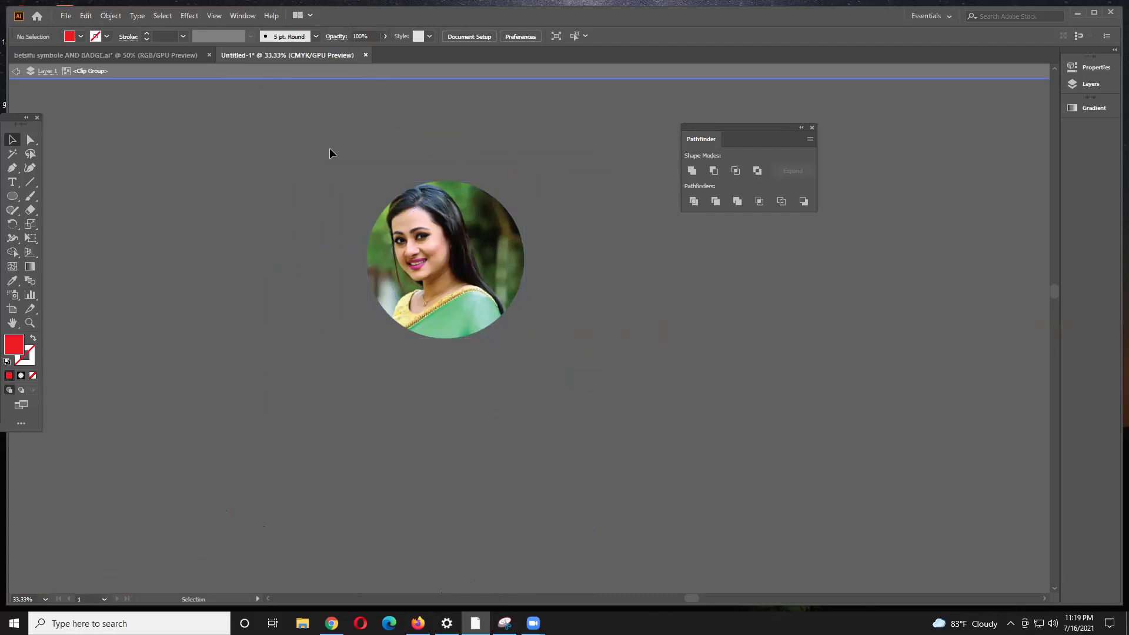
{"action": "double_click", "coordinate": [259, 181]}
{"action": "key", "text": "alt+space"}
{"action": "key", "text": "Escape"}
Step: Shift the card reference photo to the left and place the black five-sided shape just right of the clipped pizza
{"action": "scroll", "coordinate": [276, 246], "scroll_direction": "down", "scroll_amount": 5}
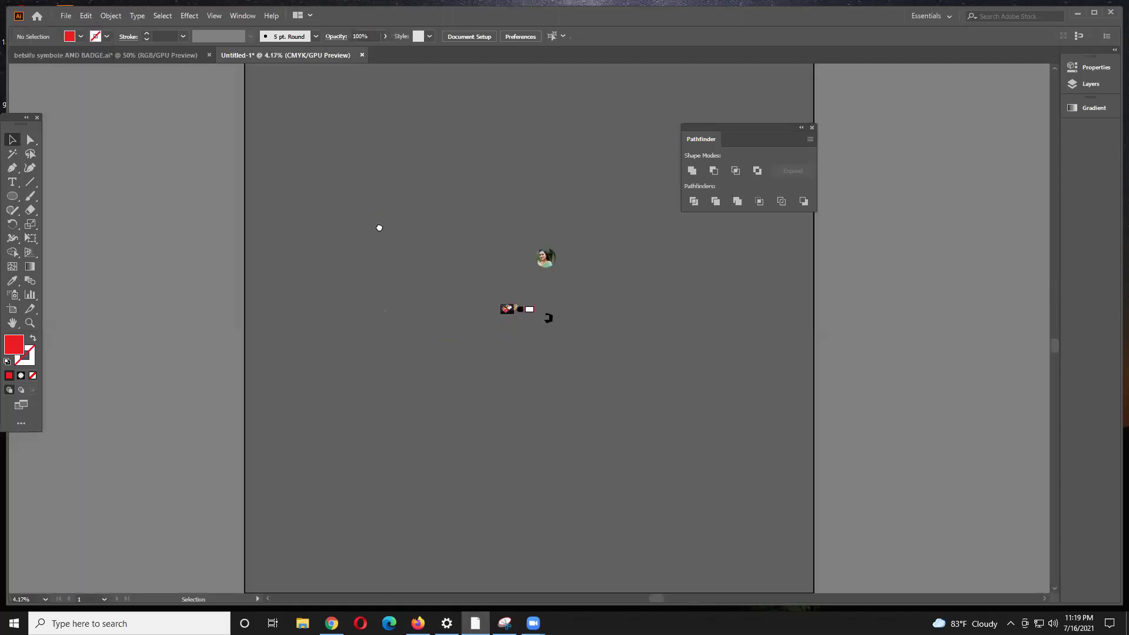
{"action": "scroll", "coordinate": [462, 365], "scroll_direction": "up", "scroll_amount": 4}
{"action": "scroll", "coordinate": [729, 387], "scroll_direction": "up", "scroll_amount": 2}
{"action": "scroll", "coordinate": [612, 282], "scroll_direction": "left", "scroll_amount": 5}
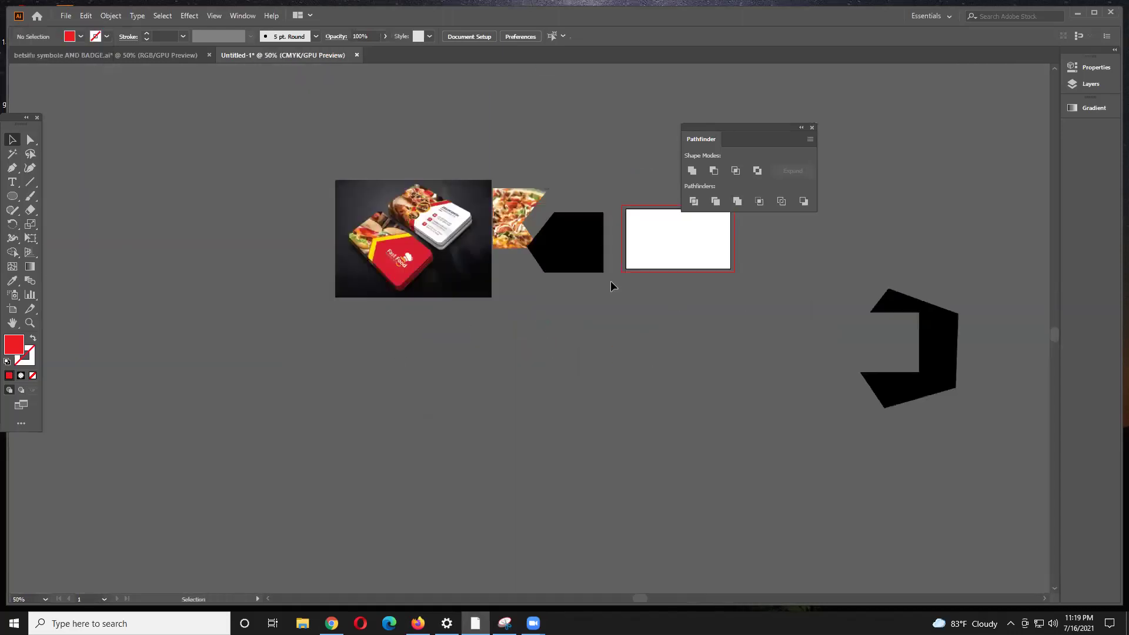
{"action": "scroll", "coordinate": [568, 245], "scroll_direction": "up", "scroll_amount": 2}
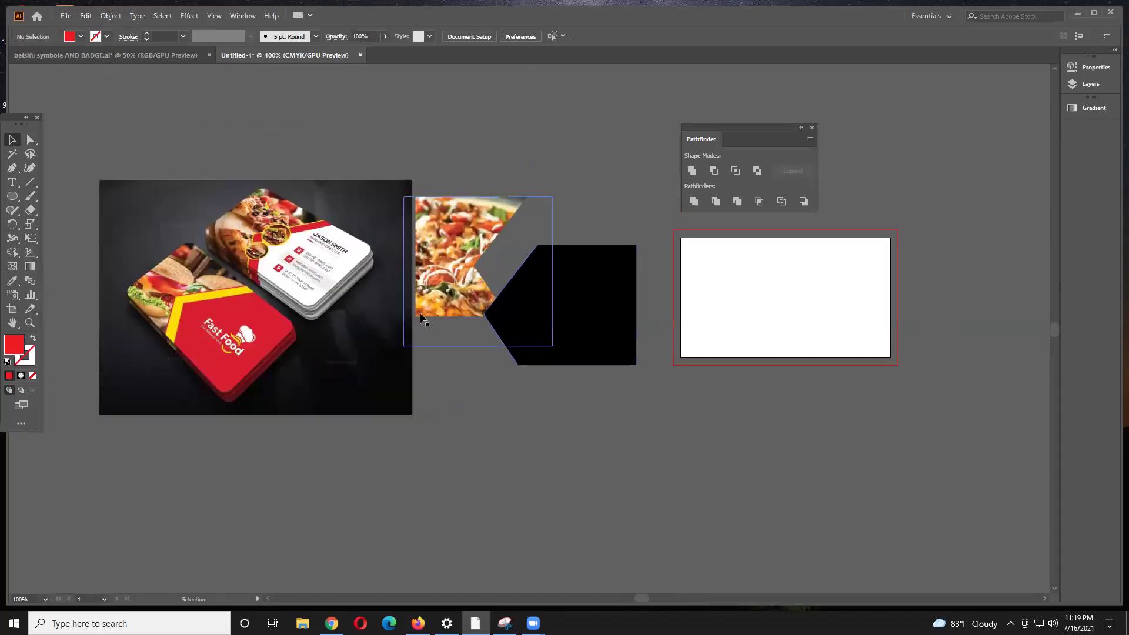
{"action": "left_click_drag", "start_coordinate": [324, 302], "coordinate": [266, 304]}
{"action": "left_click_drag", "start_coordinate": [529, 312], "coordinate": [553, 261]}
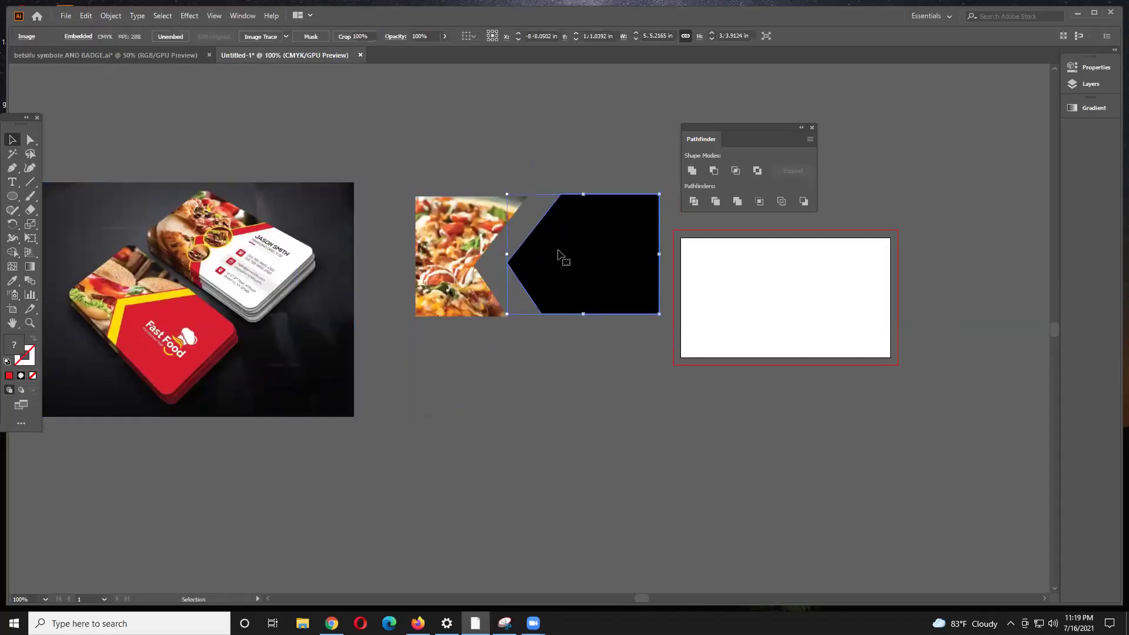
Step: Move the large notched black shape from beyond the artboard to directly beneath the clipped pizza
{"action": "scroll", "coordinate": [845, 352], "scroll_direction": "down", "scroll_amount": 1}
{"action": "left_click_drag", "start_coordinate": [771, 353], "coordinate": [659, 324]}
{"action": "left_click_drag", "start_coordinate": [987, 475], "coordinate": [553, 424]}
{"action": "left_click_drag", "start_coordinate": [613, 311], "coordinate": [659, 389]}
{"action": "scroll", "coordinate": [616, 280], "scroll_direction": "up", "scroll_amount": 1}
{"action": "left_click_drag", "start_coordinate": [597, 262], "coordinate": [628, 201]}
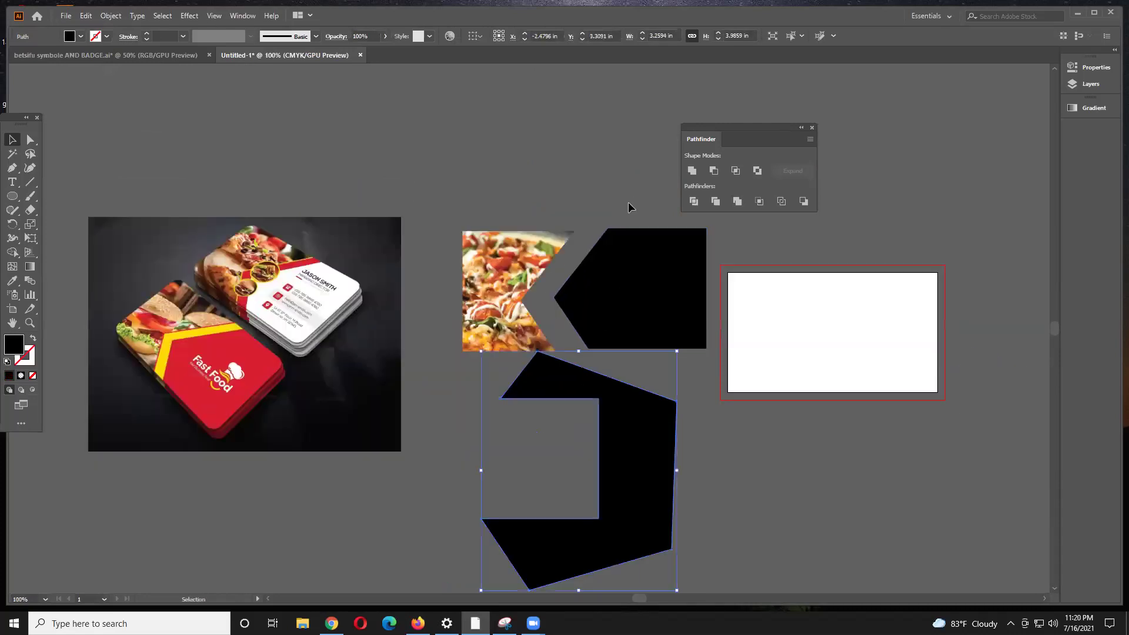
Step: Fill the black five-sided shape with magenta and place it between the clipped pizza and the artboard
{"action": "left_click", "coordinate": [624, 262]}
{"action": "left_click_drag", "start_coordinate": [624, 263], "coordinate": [729, 317]}
{"action": "left_click", "coordinate": [594, 461]}
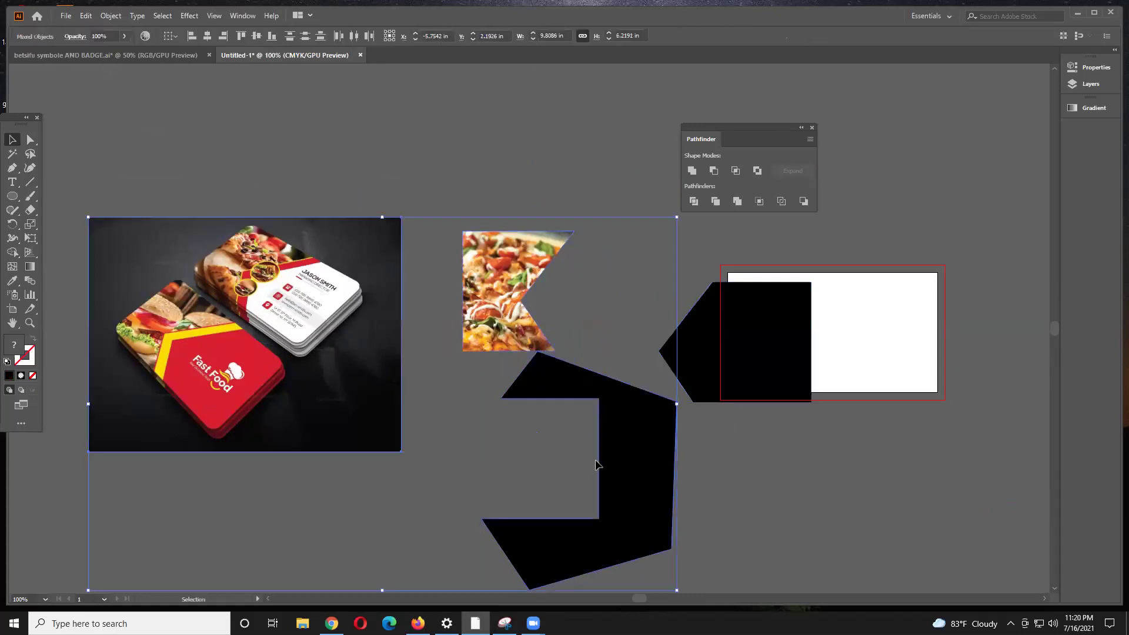
{"action": "left_click", "coordinate": [777, 502]}
{"action": "left_click_drag", "start_coordinate": [703, 368], "coordinate": [498, 302]}
{"action": "left_click", "coordinate": [81, 36]}
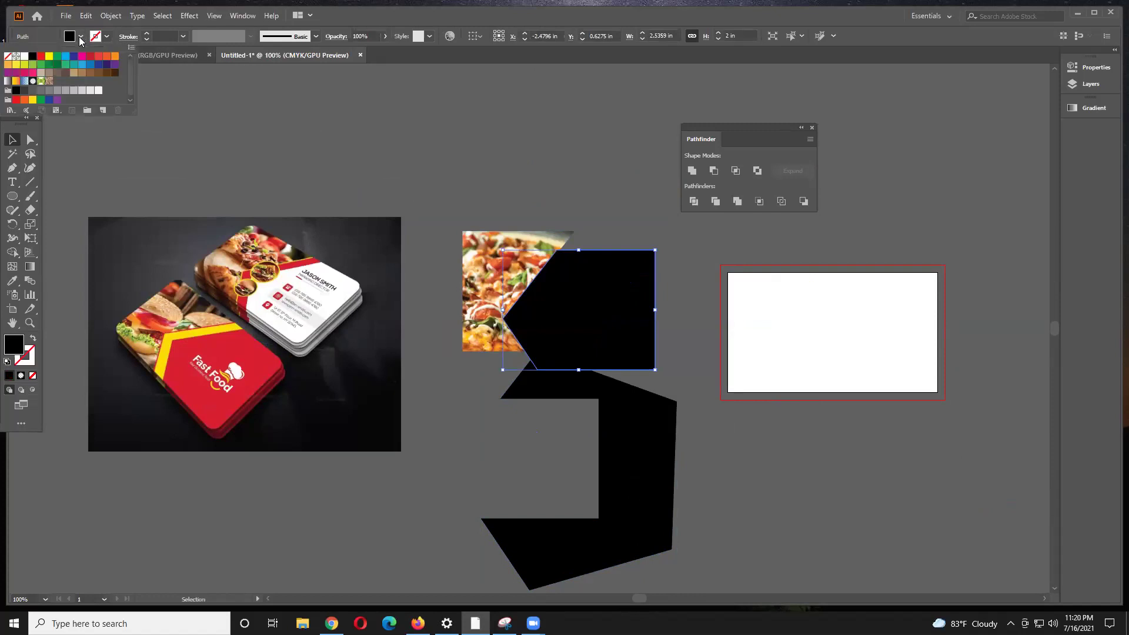
{"action": "left_click", "coordinate": [80, 59]}
{"action": "left_click_drag", "start_coordinate": [571, 268], "coordinate": [617, 280]}
Step: Isolate the magenta shape, move it slightly right and down on its own, and exit isolation mode
{"action": "double_click", "coordinate": [595, 288]}
{"action": "left_click", "coordinate": [289, 268]}
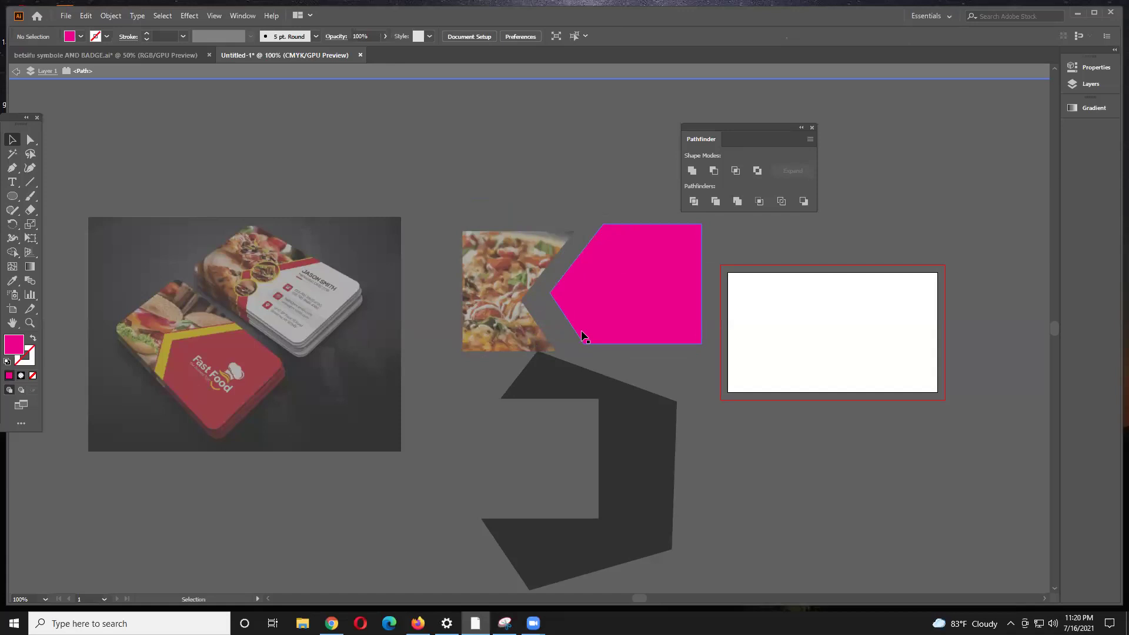
{"action": "left_click_drag", "start_coordinate": [598, 321], "coordinate": [614, 266]}
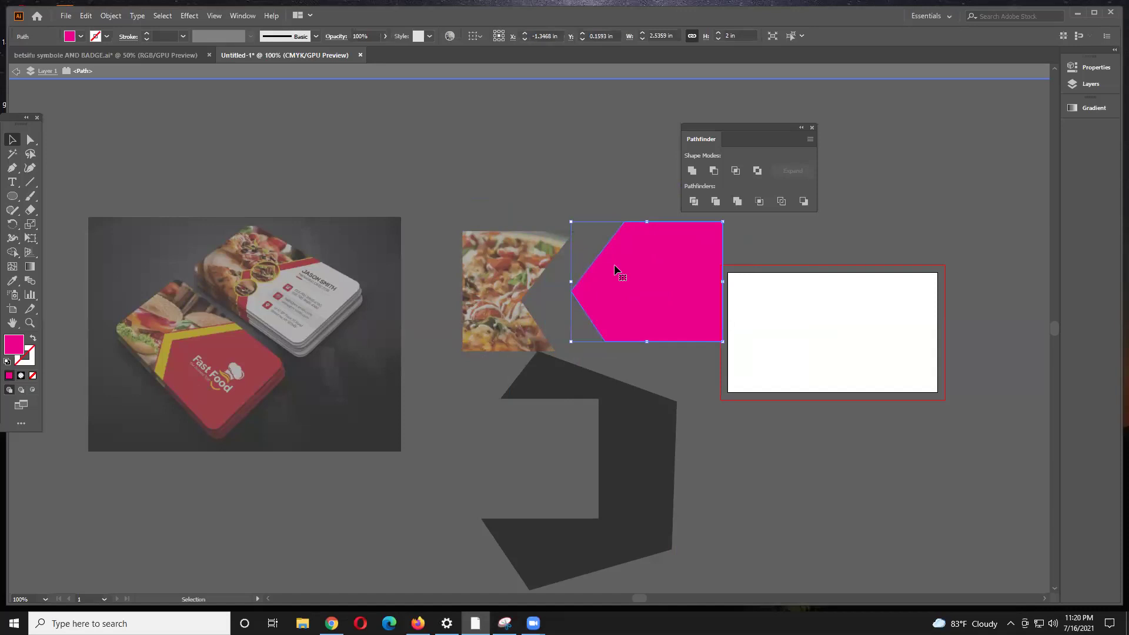
{"action": "left_click_drag", "start_coordinate": [614, 266], "coordinate": [618, 288]}
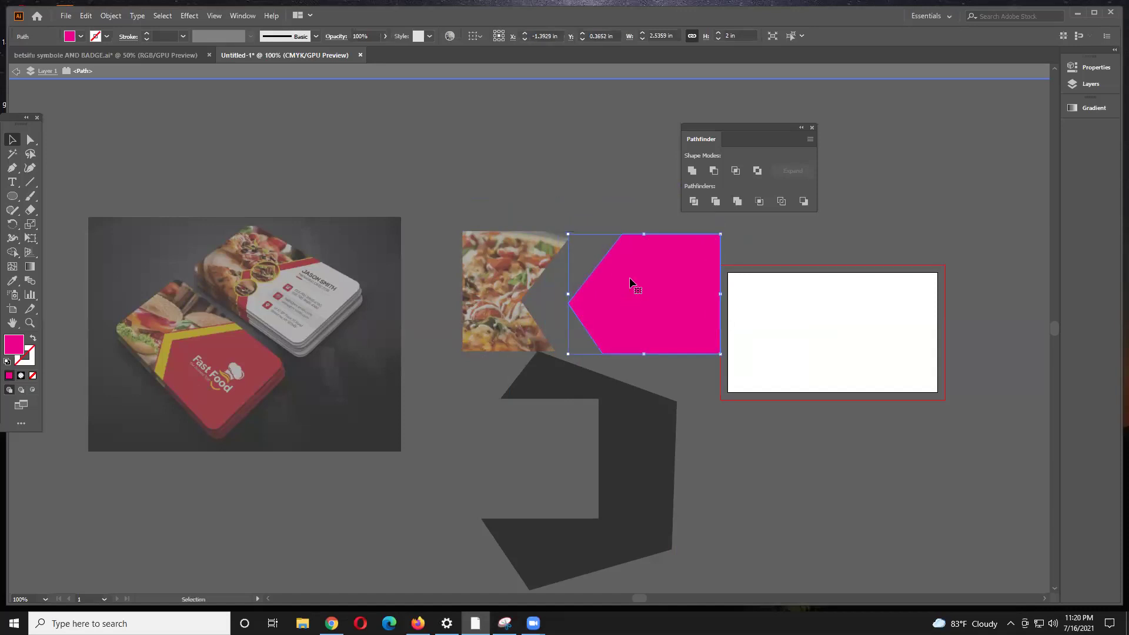
{"action": "double_click", "coordinate": [792, 244]}
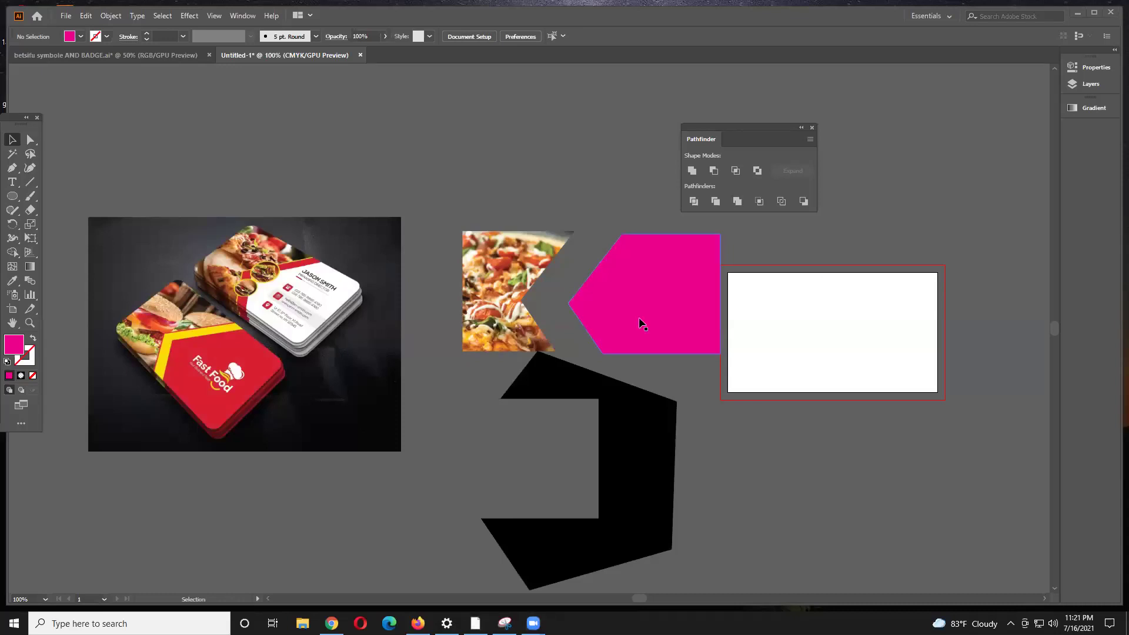
Step: Nudge the magenta shape down a little, and enter and leave its isolation mode once more
{"action": "left_click_drag", "start_coordinate": [632, 247], "coordinate": [620, 293]}
{"action": "double_click", "coordinate": [655, 220]}
{"action": "left_click", "coordinate": [451, 303]}
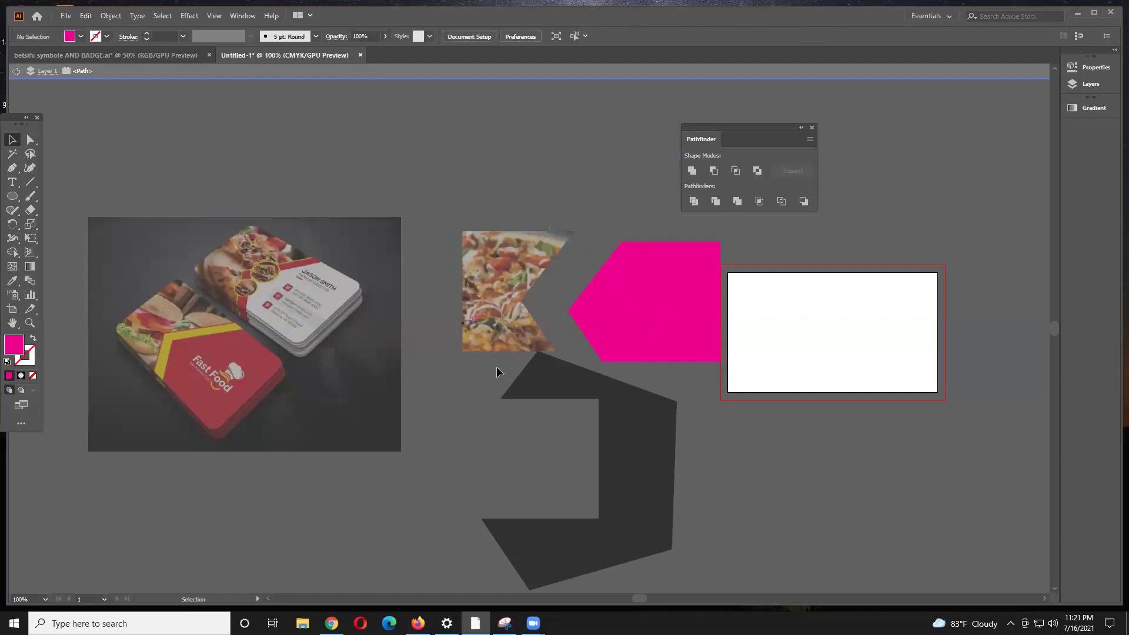
{"action": "double_click", "coordinate": [60, 144]}
Step: Reshape the magenta shape by pulling its left tip towards the pizza and its upper-left corner point upward with Direct Selection
{"action": "left_click", "coordinate": [31, 139]}
{"action": "left_click_drag", "start_coordinate": [569, 311], "coordinate": [530, 325]}
{"action": "left_click_drag", "start_coordinate": [623, 241], "coordinate": [608, 225]}
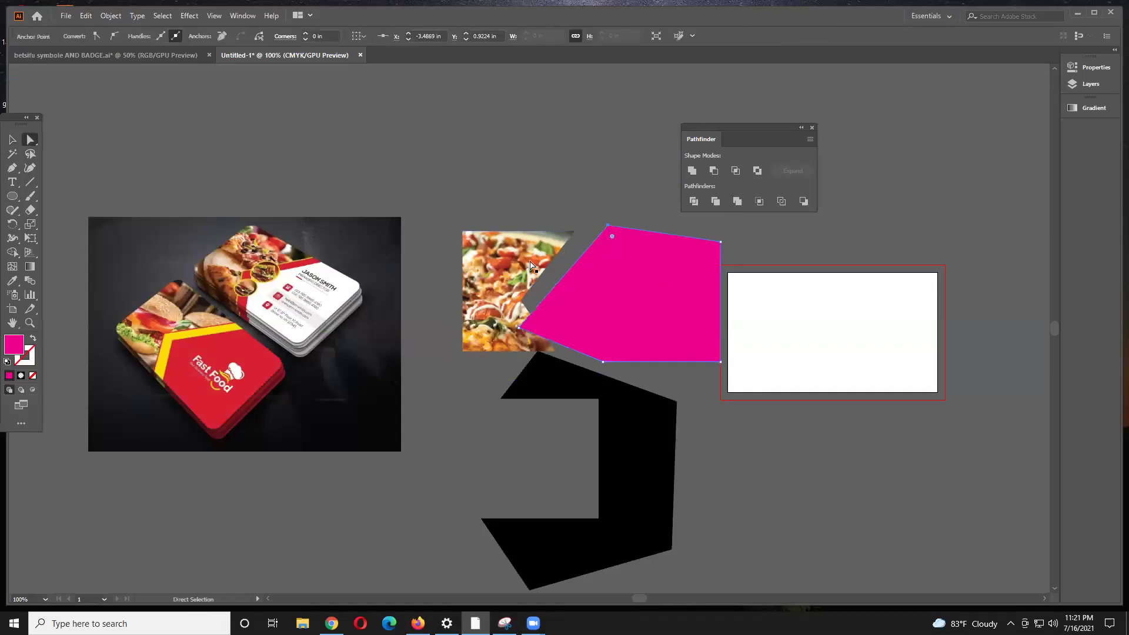
Step: Shift the pizza photo to the left inside its clipping mask with Direct Selection and deselect it
{"action": "left_click_drag", "start_coordinate": [511, 262], "coordinate": [439, 249]}
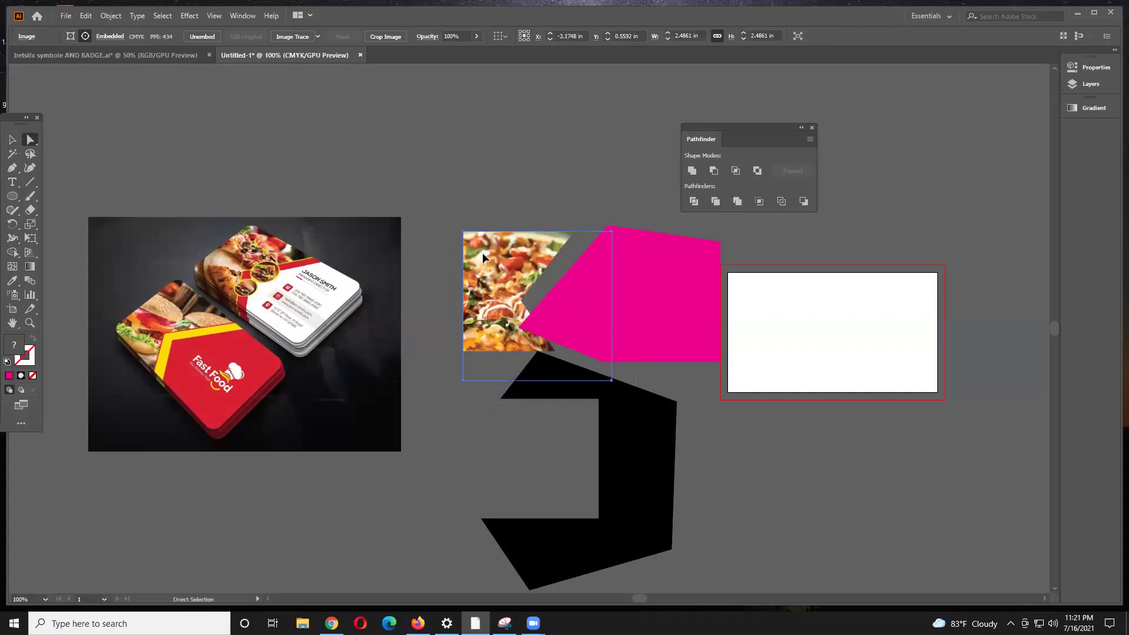
{"action": "left_click", "coordinate": [12, 140]}
{"action": "left_click", "coordinate": [394, 147]}
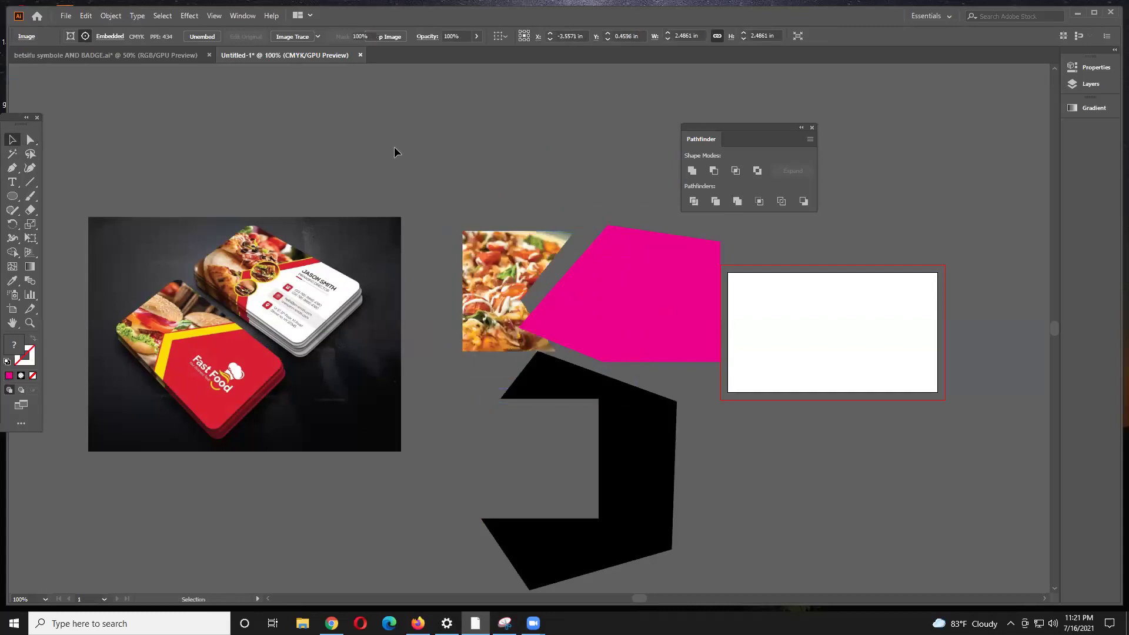
Step: Move the magenta shape right until it overlaps the artboard's left part, and exit isolation mode
{"action": "left_click", "coordinate": [654, 282]}
{"action": "mouse_move", "coordinate": [642, 280]}
{"action": "left_mouse_down"}
{"action": "mouse_move", "coordinate": [665, 259]}
{"action": "mouse_move", "coordinate": [691, 273]}
{"action": "mouse_move", "coordinate": [637, 260]}
{"action": "mouse_move", "coordinate": [698, 293]}
{"action": "mouse_move", "coordinate": [654, 287]}
{"action": "left_mouse_up"}
{"action": "double_click", "coordinate": [664, 259]}
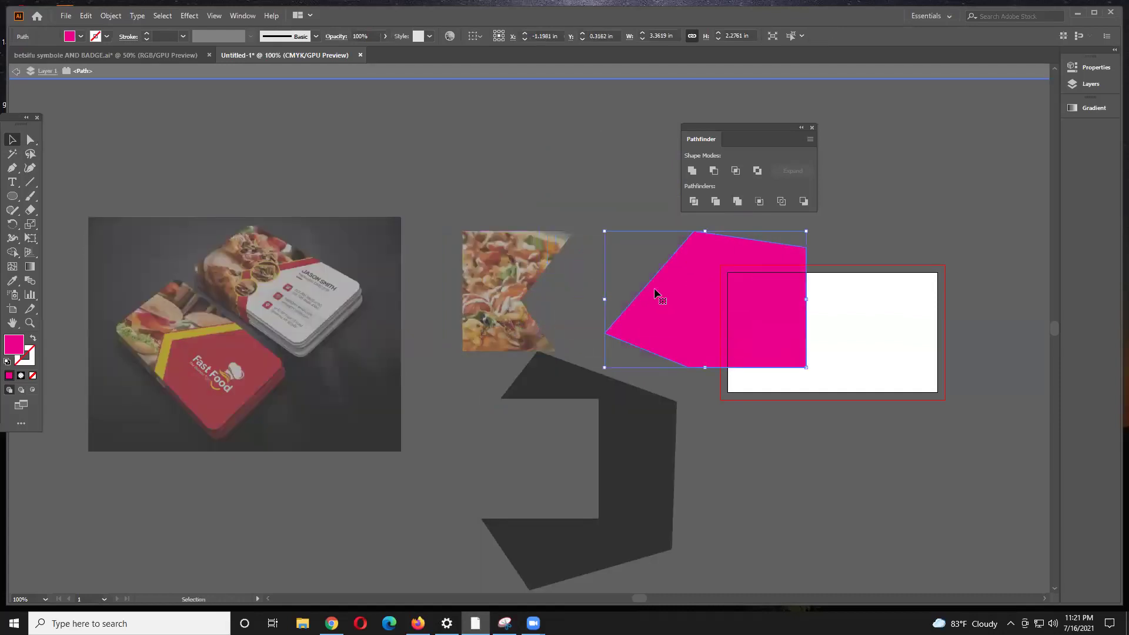
{"action": "double_click", "coordinate": [596, 209]}
Step: Return to the circular portrait and move it up and to the left on the empty canvas
{"action": "scroll", "coordinate": [604, 229], "scroll_direction": "down", "scroll_amount": 5}
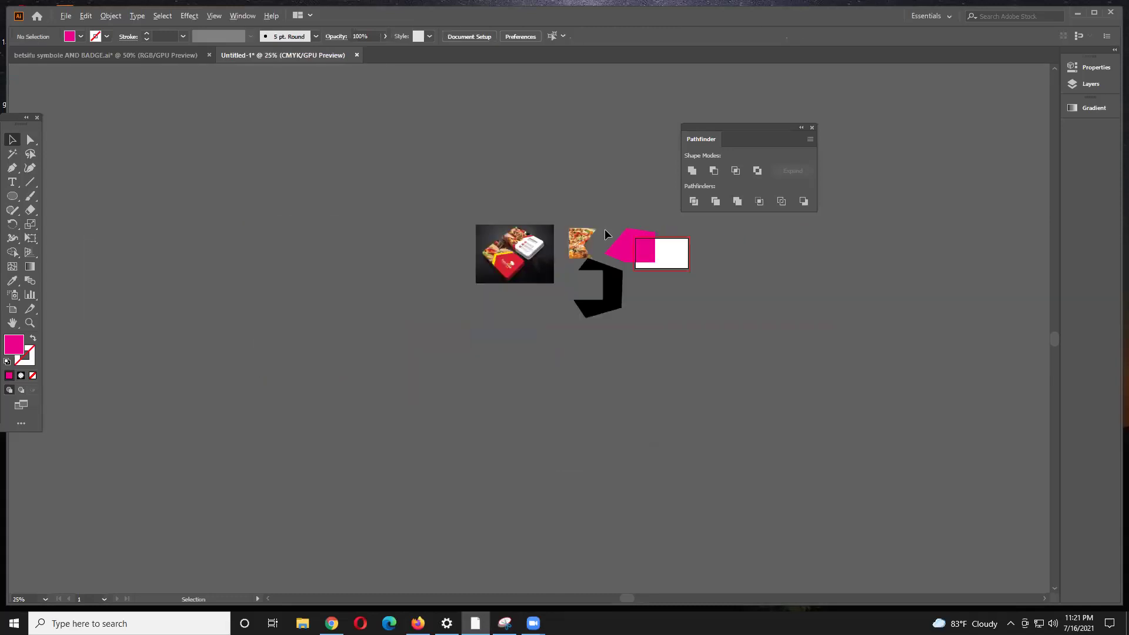
{"action": "scroll", "coordinate": [585, 346], "scroll_direction": "up", "scroll_amount": 5}
{"action": "scroll", "coordinate": [586, 346], "scroll_direction": "right", "scroll_amount": 3}
{"action": "scroll", "coordinate": [584, 343], "scroll_direction": "up", "scroll_amount": 4}
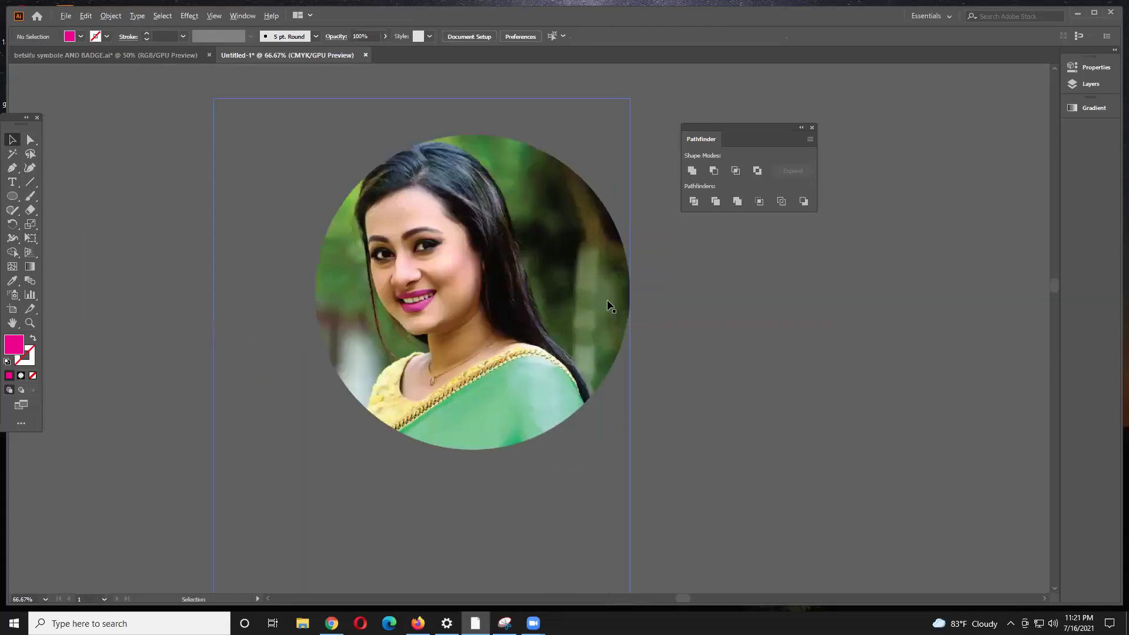
{"action": "scroll", "coordinate": [610, 307], "scroll_direction": "down", "scroll_amount": 2}
{"action": "left_click_drag", "start_coordinate": [584, 326], "coordinate": [493, 272]}
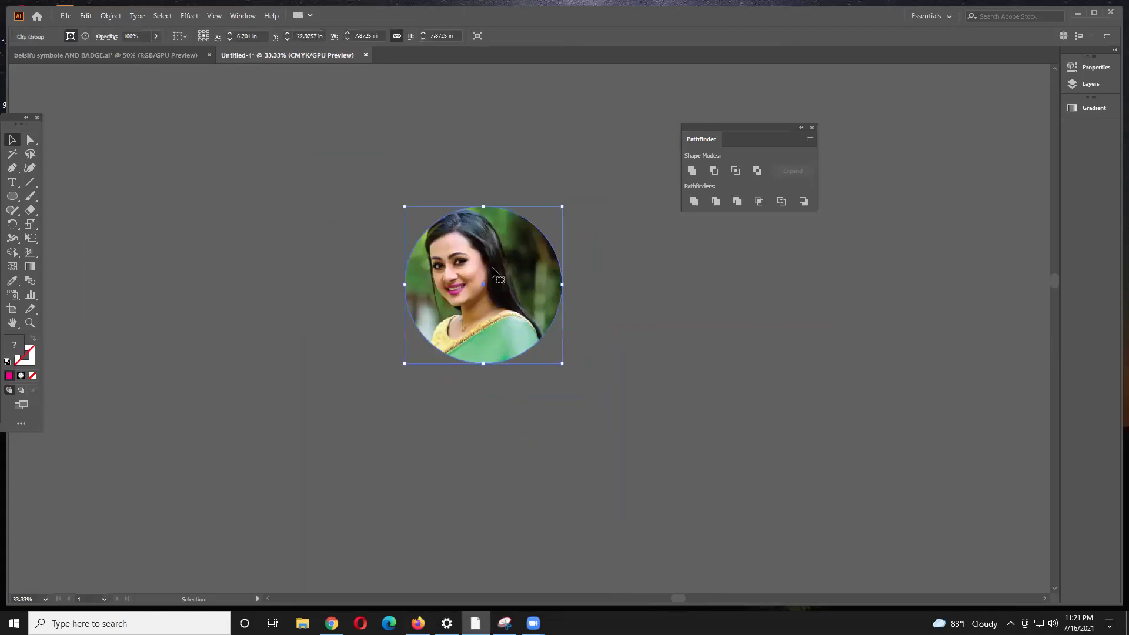
Step: Isolate the portrait's clip group, shift the photo right and slightly down inside the circle to centre the face, and exit isolation
{"action": "double_click", "coordinate": [494, 252]}
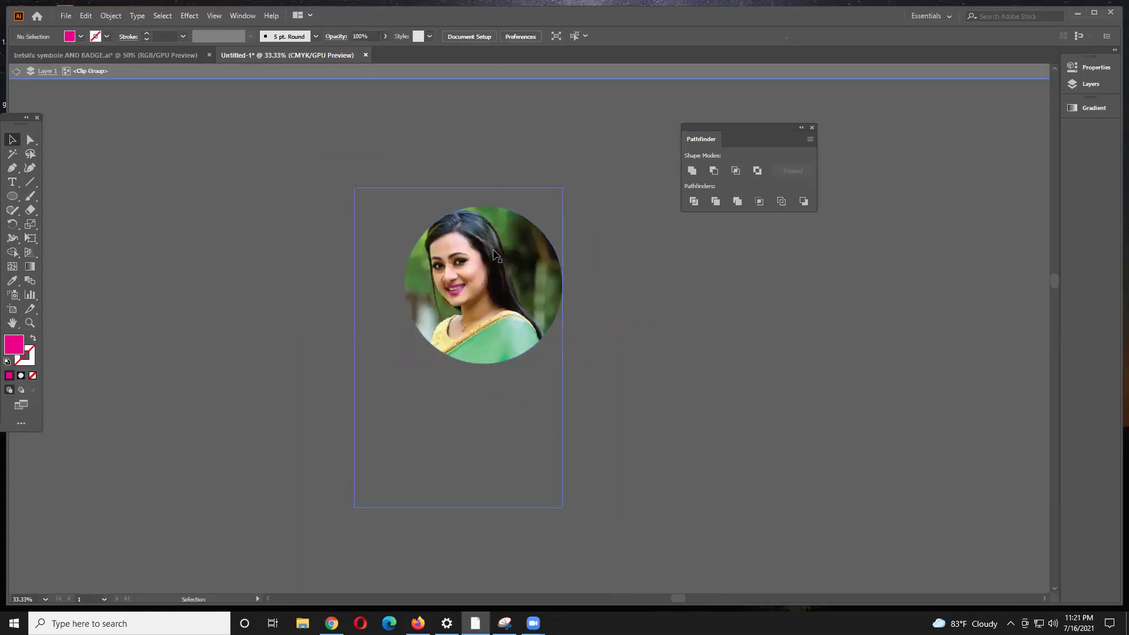
{"action": "left_click_drag", "start_coordinate": [507, 262], "coordinate": [505, 333]}
{"action": "mouse_move", "coordinate": [526, 265]}
{"action": "left_mouse_down"}
{"action": "mouse_move", "coordinate": [513, 255]}
{"action": "mouse_move", "coordinate": [534, 164]}
{"action": "mouse_move", "coordinate": [506, 272]}
{"action": "mouse_move", "coordinate": [514, 304]}
{"action": "mouse_move", "coordinate": [535, 194]}
{"action": "mouse_move", "coordinate": [538, 297]}
{"action": "mouse_move", "coordinate": [518, 281]}
{"action": "mouse_move", "coordinate": [530, 243]}
{"action": "mouse_move", "coordinate": [538, 253]}
{"action": "mouse_move", "coordinate": [522, 253]}
{"action": "mouse_move", "coordinate": [516, 274]}
{"action": "mouse_move", "coordinate": [509, 254]}
{"action": "left_mouse_up"}
{"action": "double_click", "coordinate": [620, 311]}
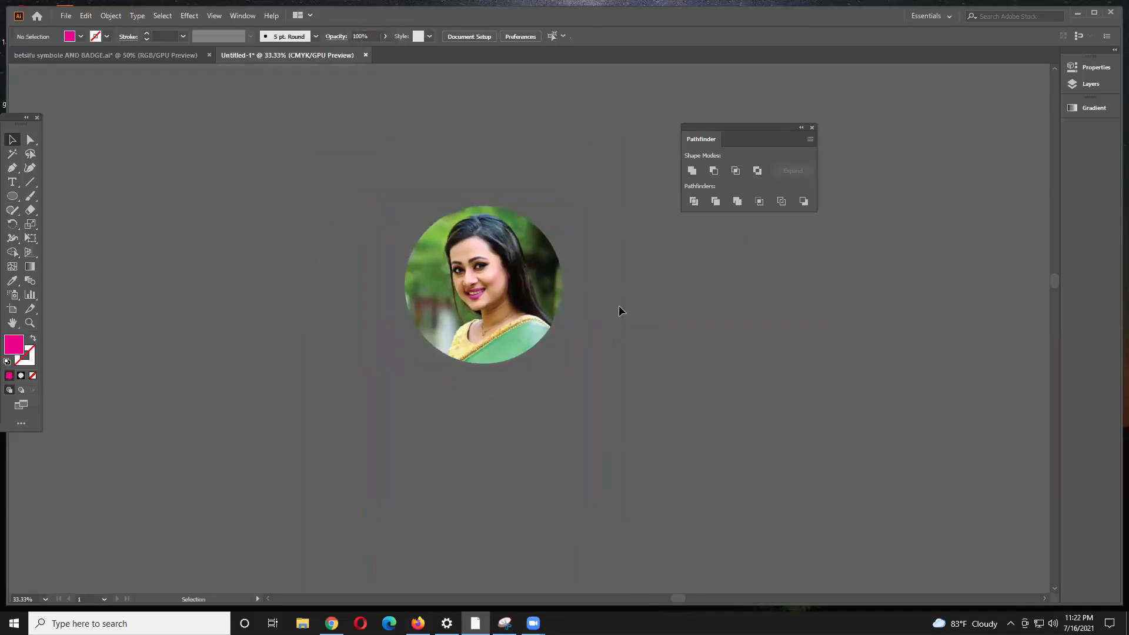
{"action": "double_click", "coordinate": [535, 299]}
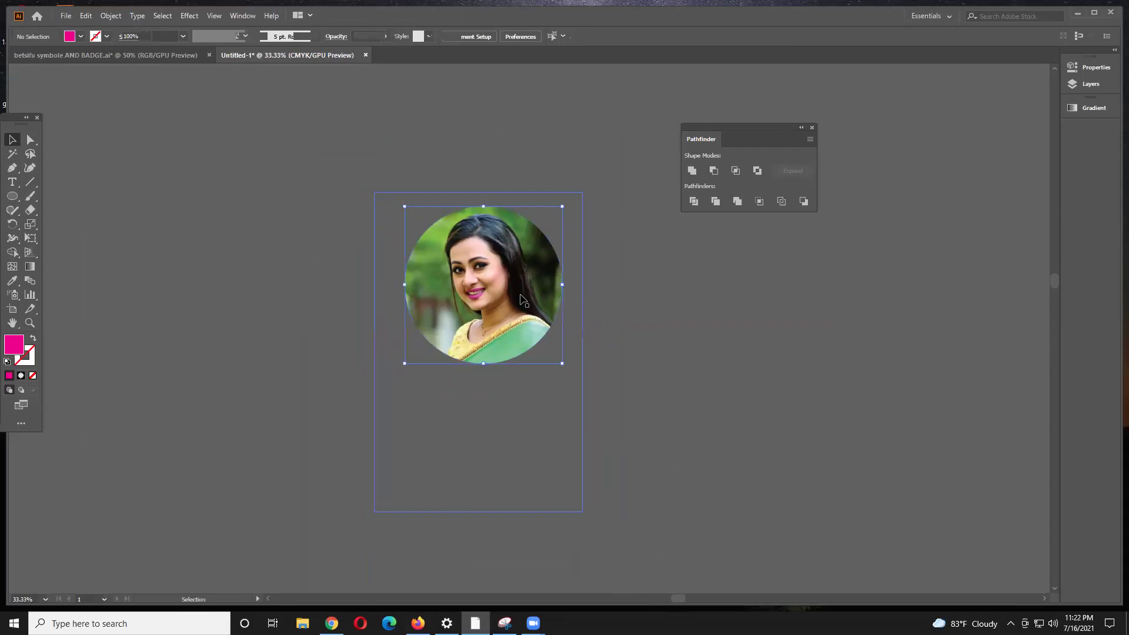
{"action": "left_click_drag", "start_coordinate": [515, 298], "coordinate": [519, 300]}
{"action": "double_click", "coordinate": [618, 299]}
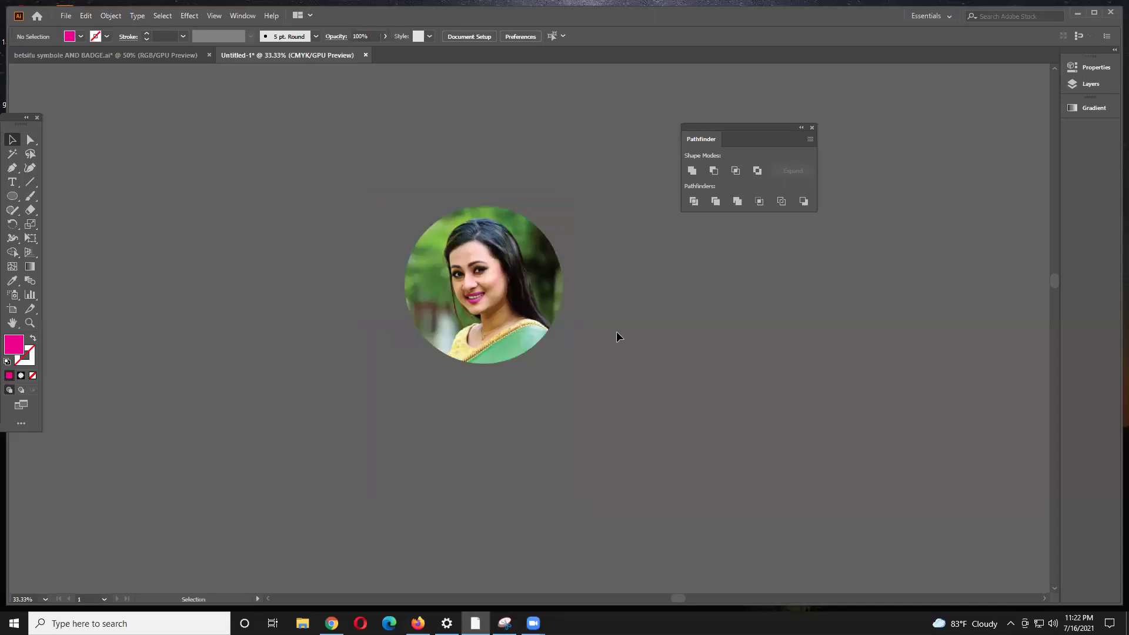
Step: Select the circular portrait's clip group and give it a light orange stroke with no fill
{"action": "left_click", "coordinate": [542, 327]}
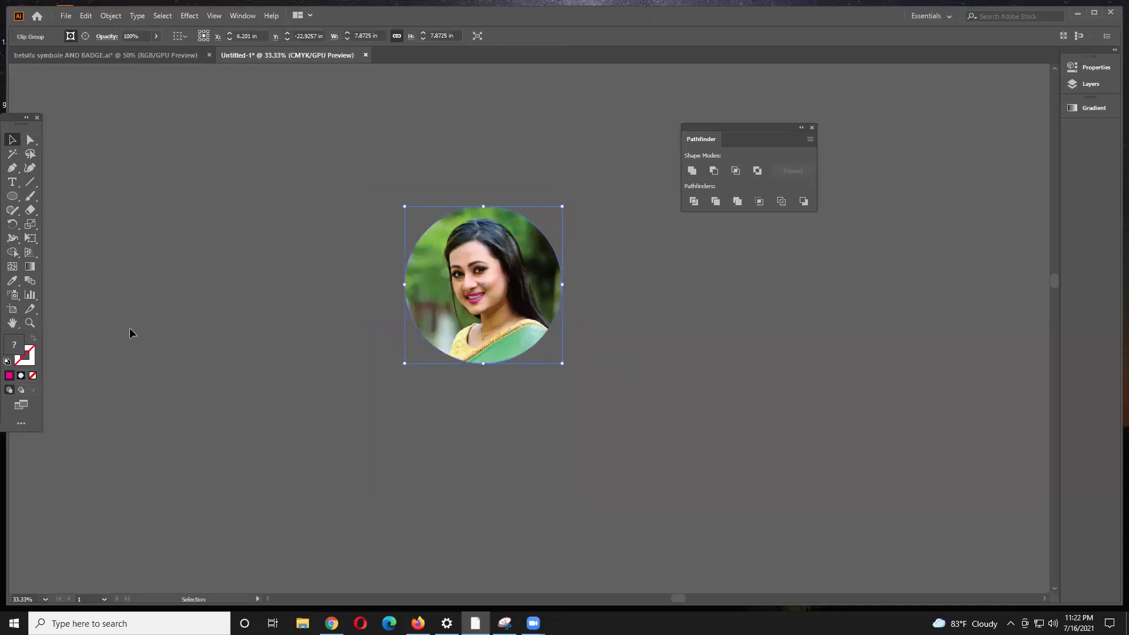
{"action": "left_click", "coordinate": [18, 363]}
{"action": "left_click", "coordinate": [8, 375]}
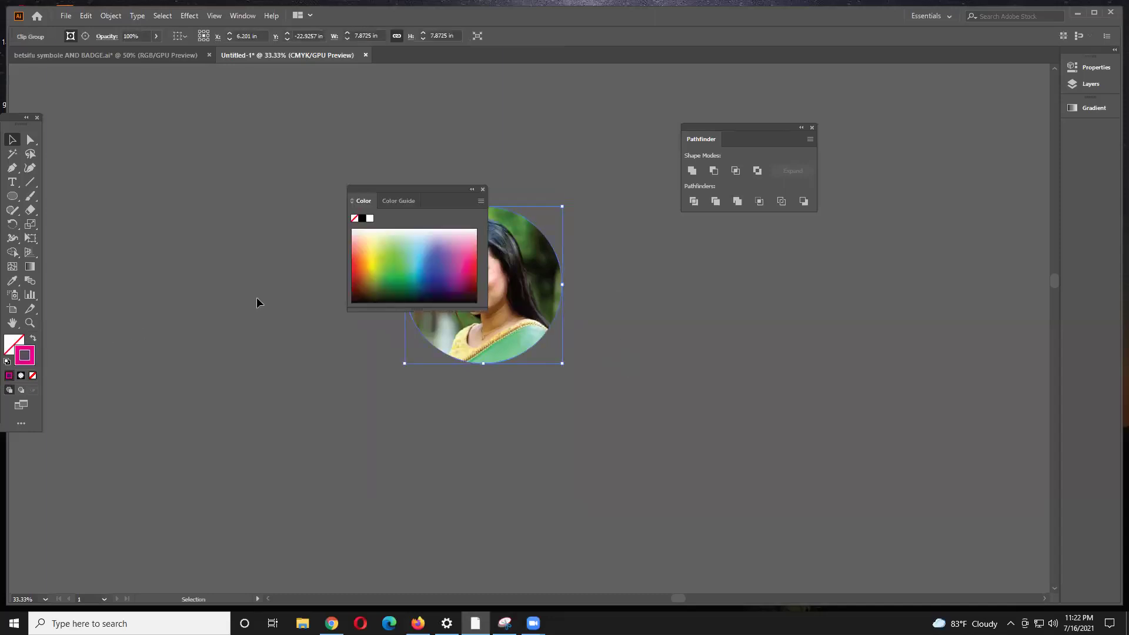
{"action": "left_click", "coordinate": [383, 238]}
{"action": "left_click", "coordinate": [365, 245]}
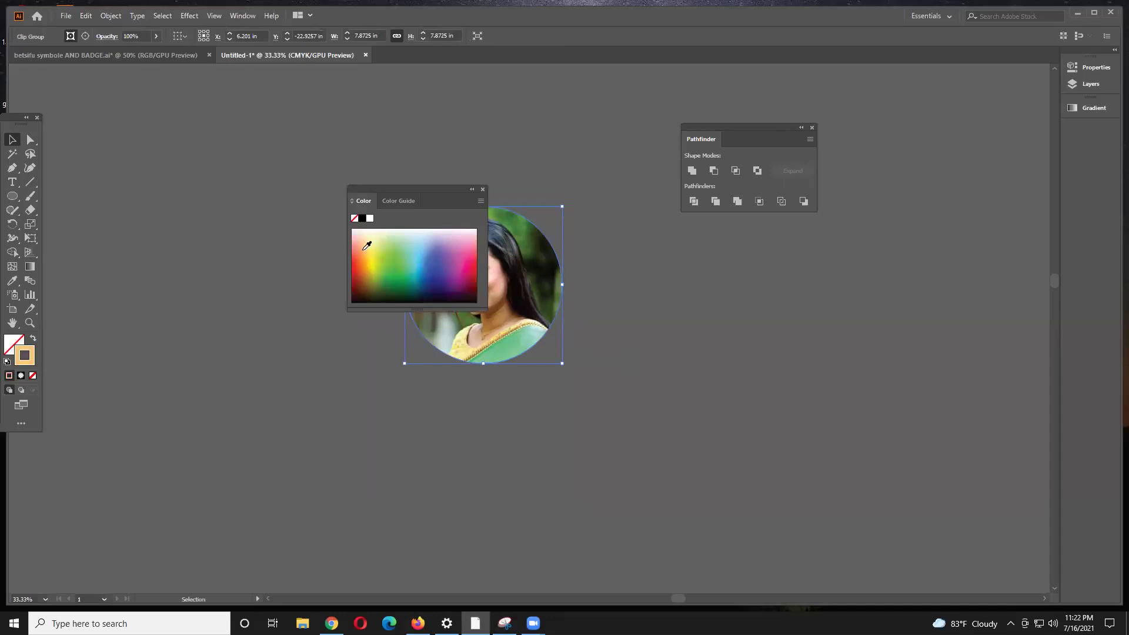
{"action": "left_click", "coordinate": [471, 189]}
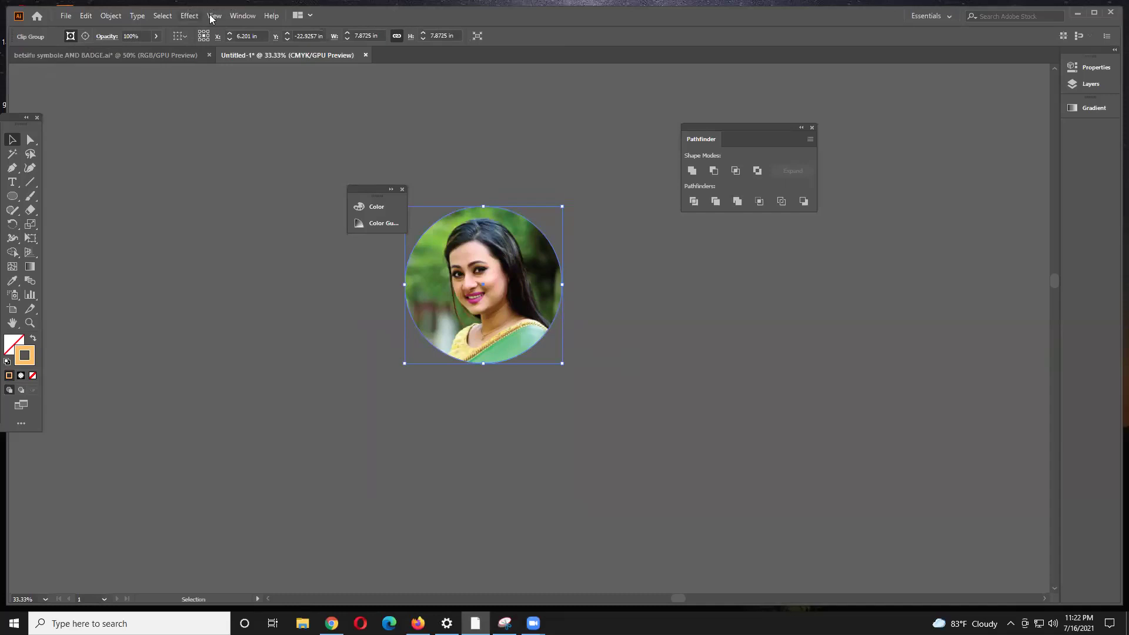
Step: Set the portrait's stroke weight to 19 pt, move the portrait to the right on the canvas and deselect it
{"action": "left_click", "coordinate": [240, 16]}
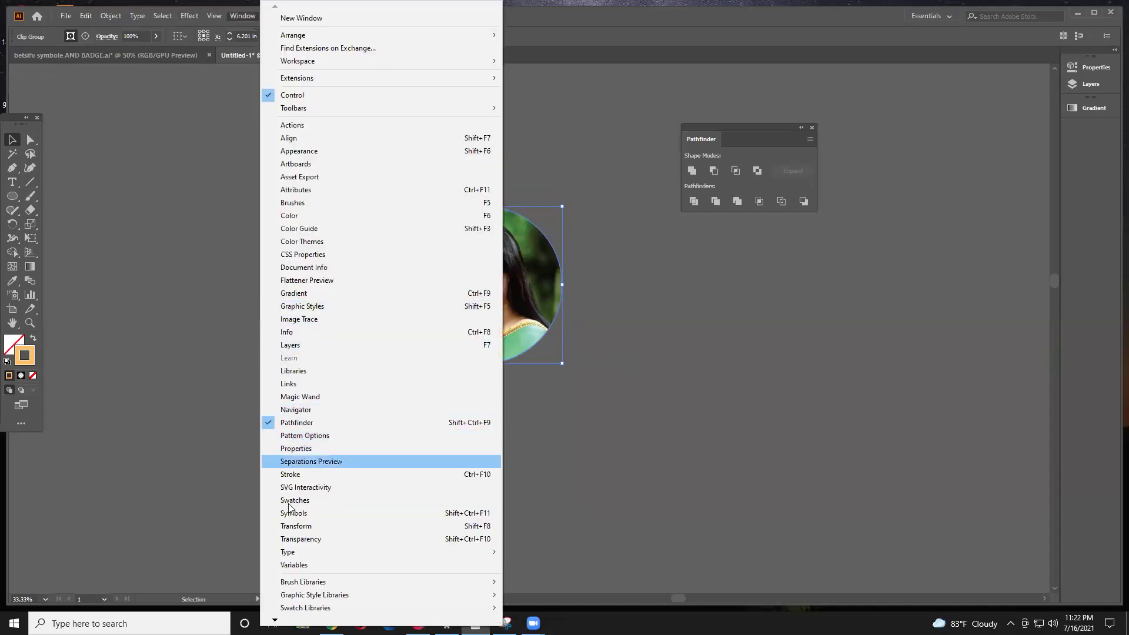
{"action": "left_click", "coordinate": [323, 475]}
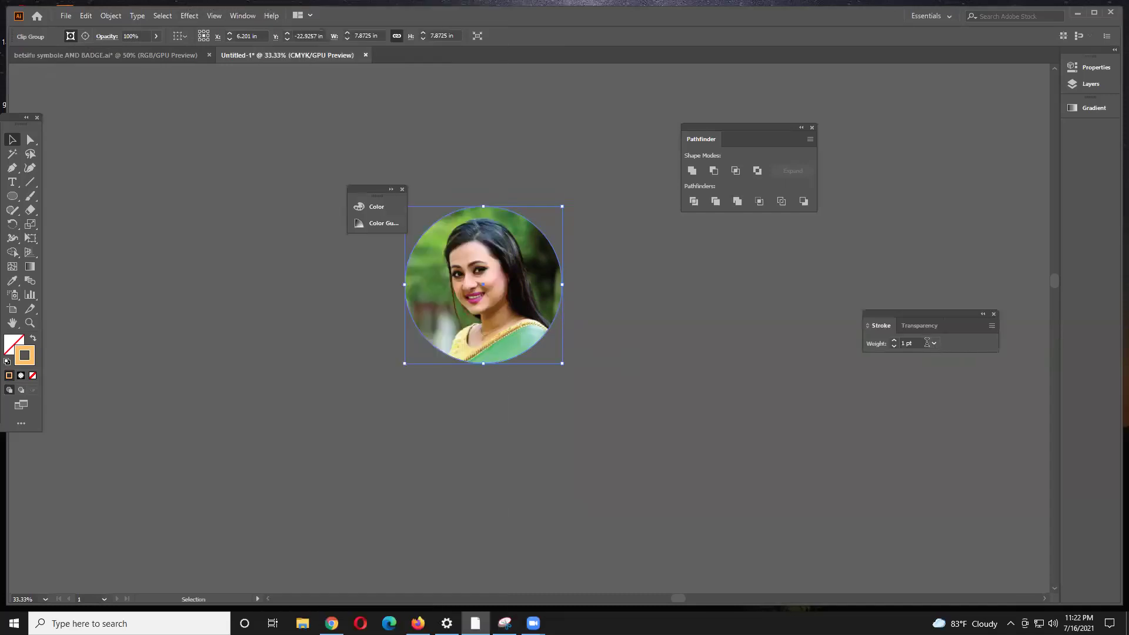
{"action": "scroll", "coordinate": [900, 343], "scroll_direction": "up", "scroll_amount": 18}
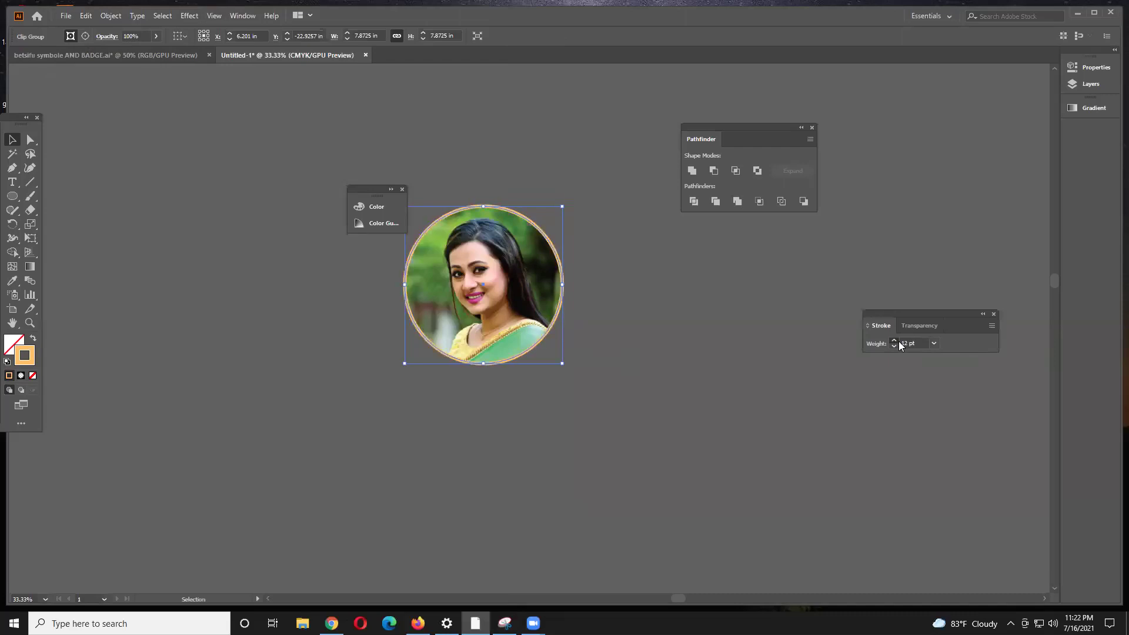
{"action": "left_click", "coordinate": [12, 140]}
{"action": "left_click", "coordinate": [136, 247]}
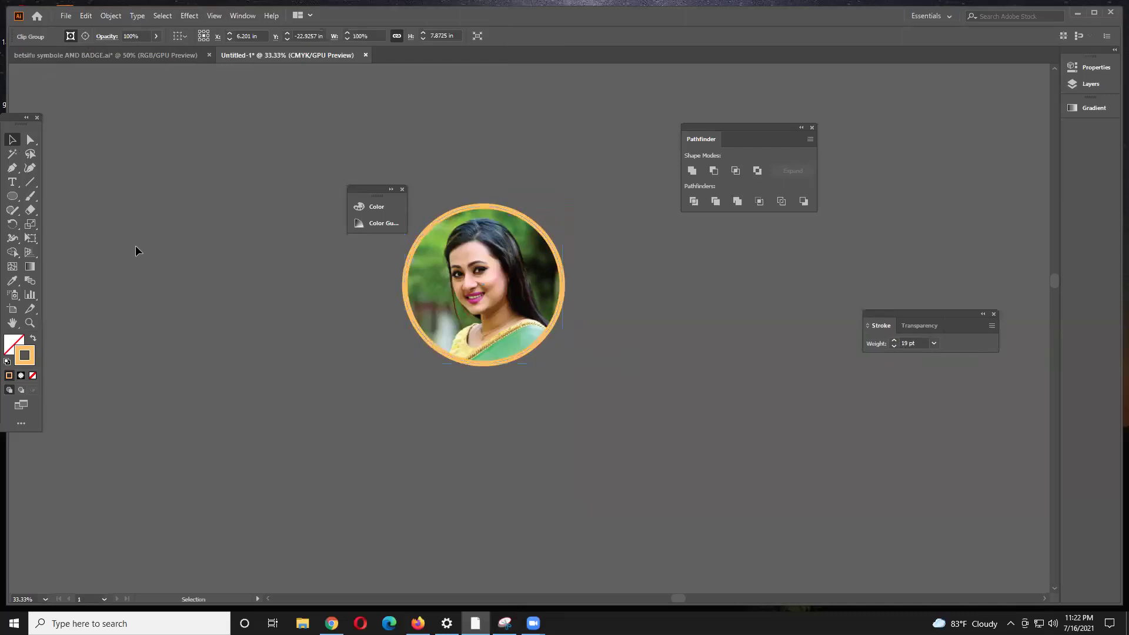
{"action": "left_click_drag", "start_coordinate": [477, 294], "coordinate": [773, 342]}
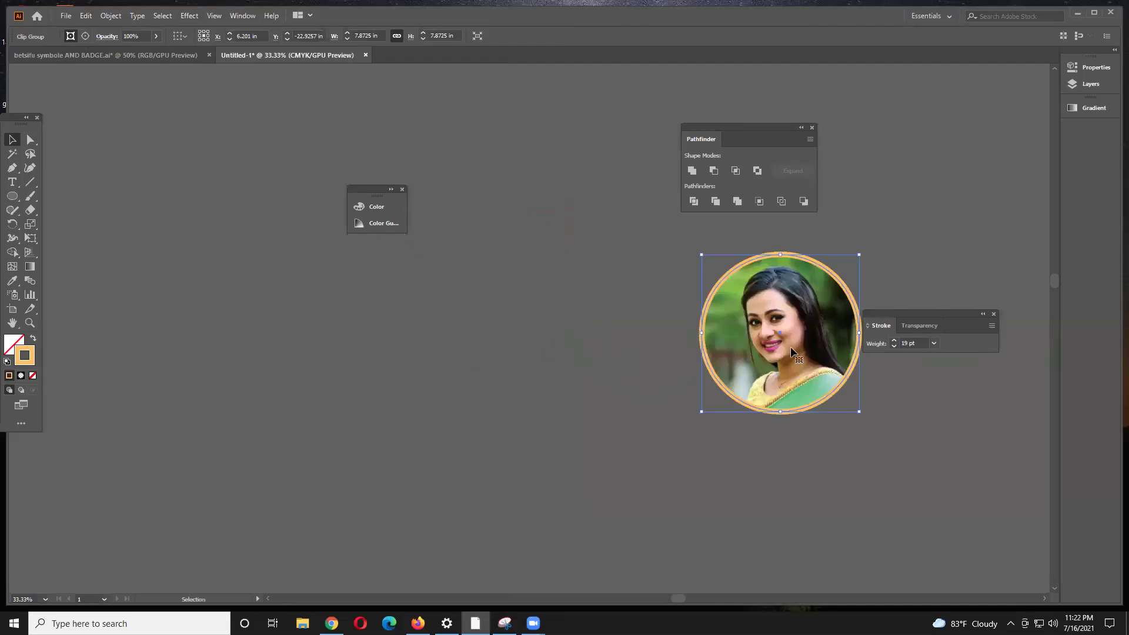
{"action": "left_click", "coordinate": [599, 364]}
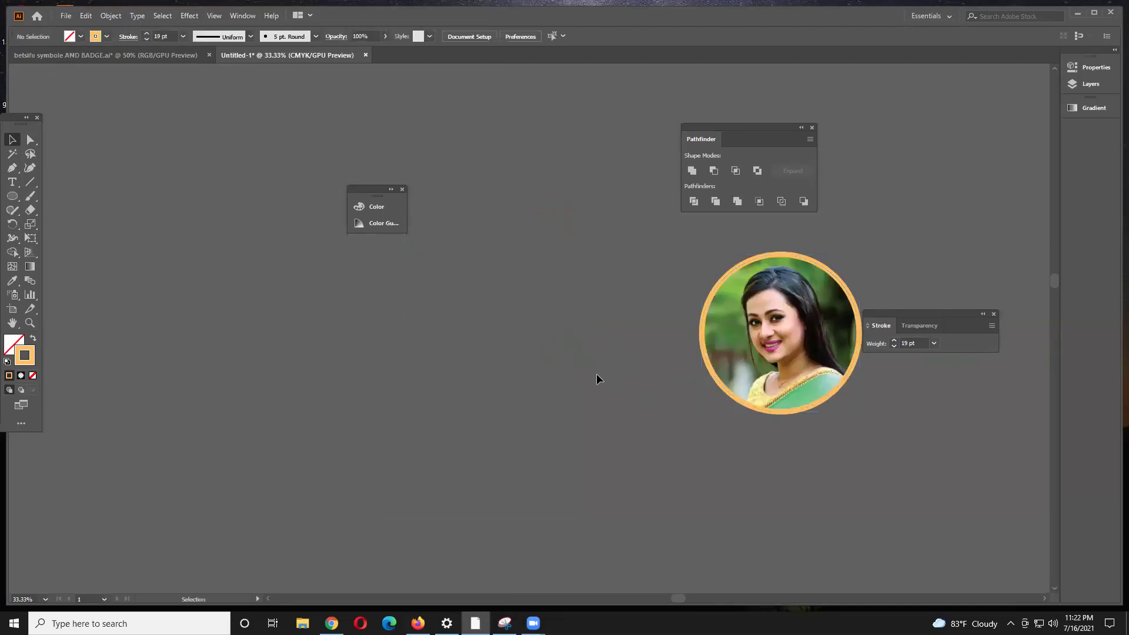
Step: Return to the fast food card reference and examine its layout at 200% zoom
{"action": "scroll", "coordinate": [596, 375], "scroll_direction": "down", "scroll_amount": 5}
{"action": "left_click_drag", "start_coordinate": [591, 450], "coordinate": [615, 280]}
{"action": "scroll", "coordinate": [614, 280], "scroll_direction": "up", "scroll_amount": 9}
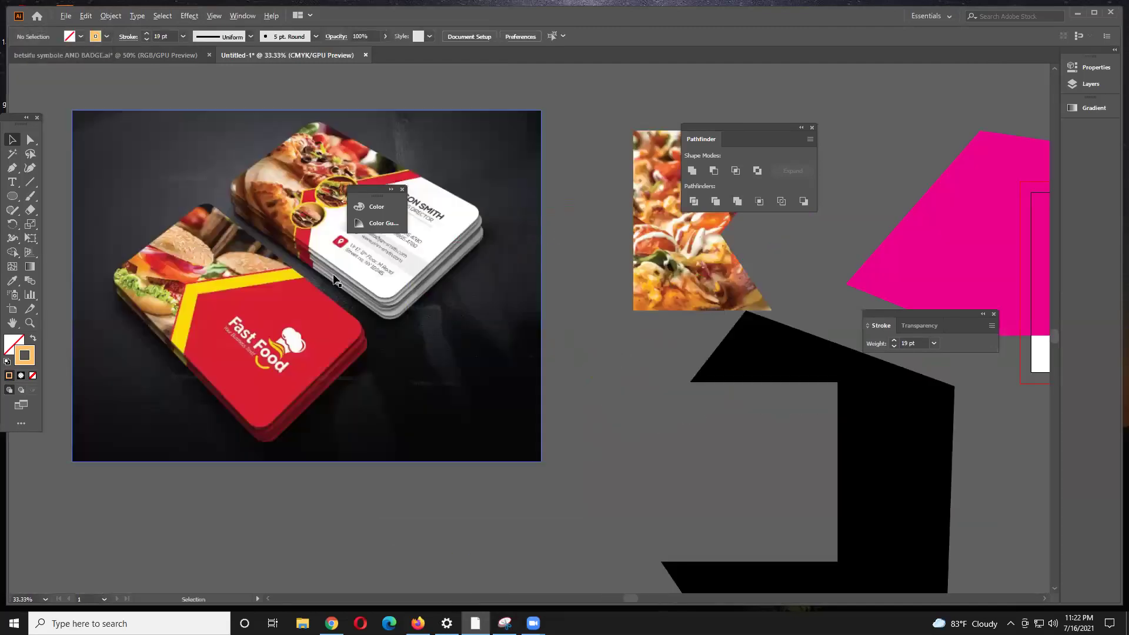
{"action": "scroll", "coordinate": [596, 349], "scroll_direction": "up", "scroll_amount": 1}
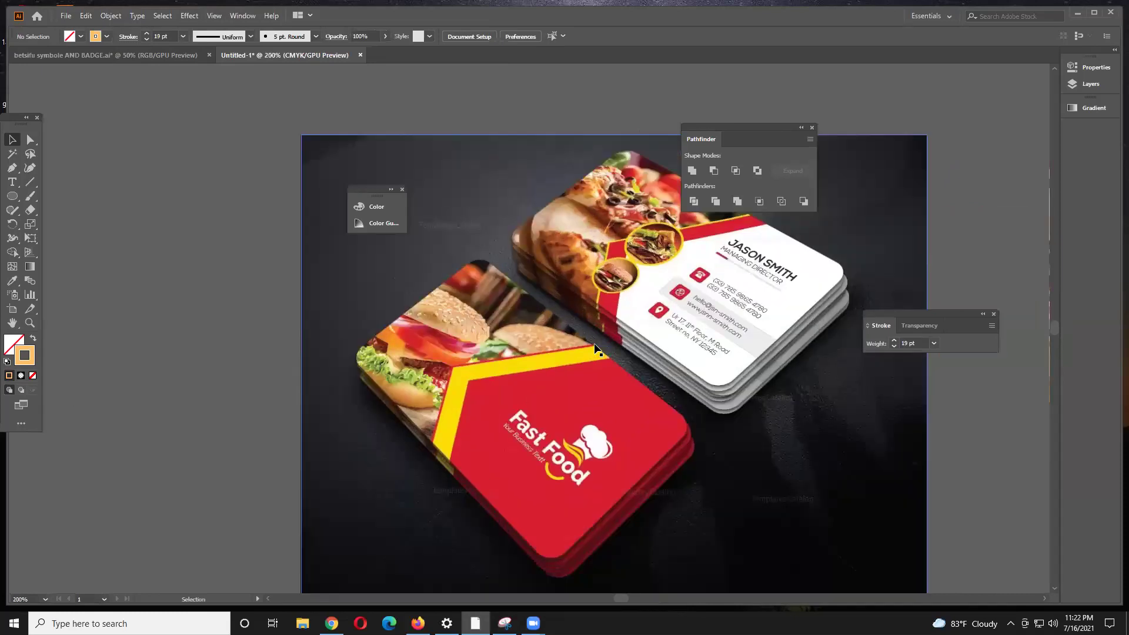
{"action": "scroll", "coordinate": [596, 349], "scroll_direction": "up", "scroll_amount": 1}
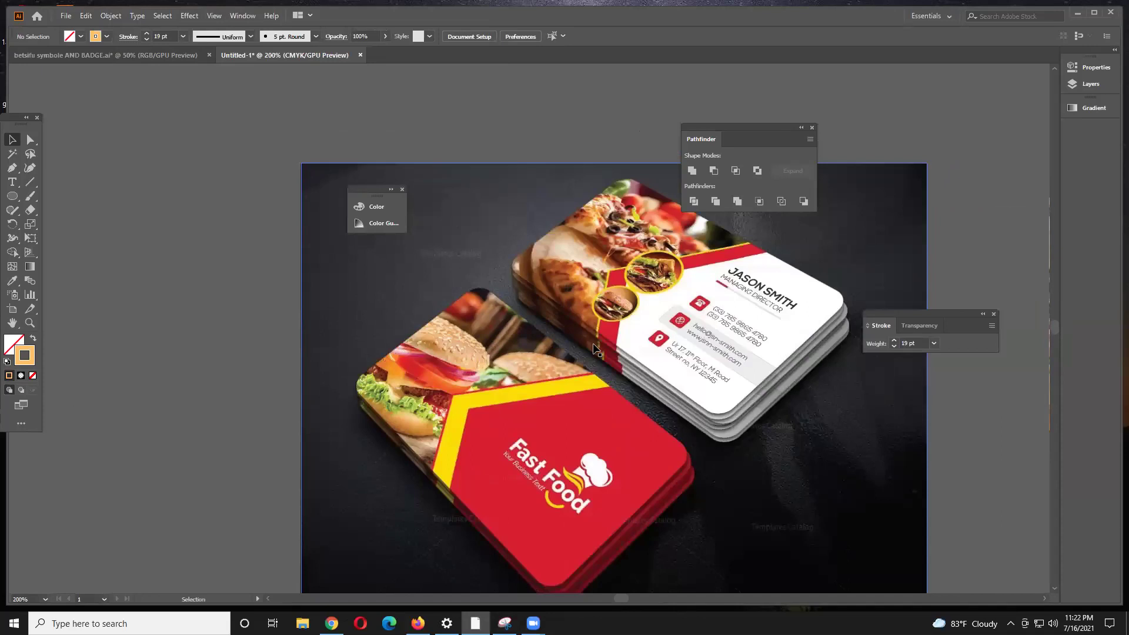
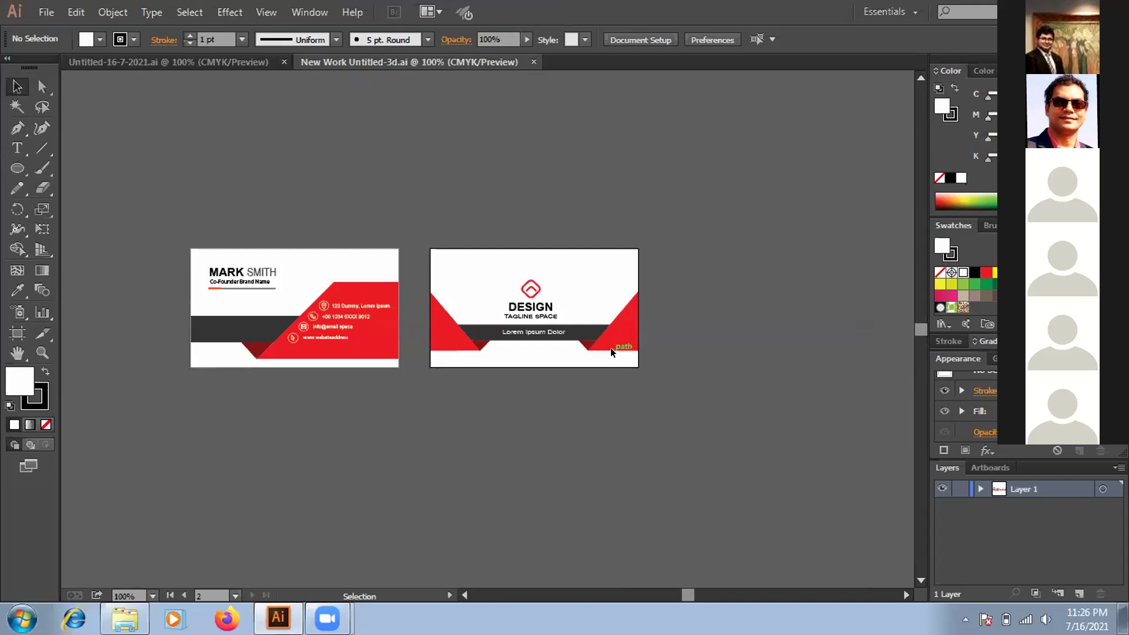
Step: Examine the left ribbon fold of the DESIGN card at 800% zoom, where the red shape meets the dark grey band
{"action": "right_click", "coordinate": [497, 217]}
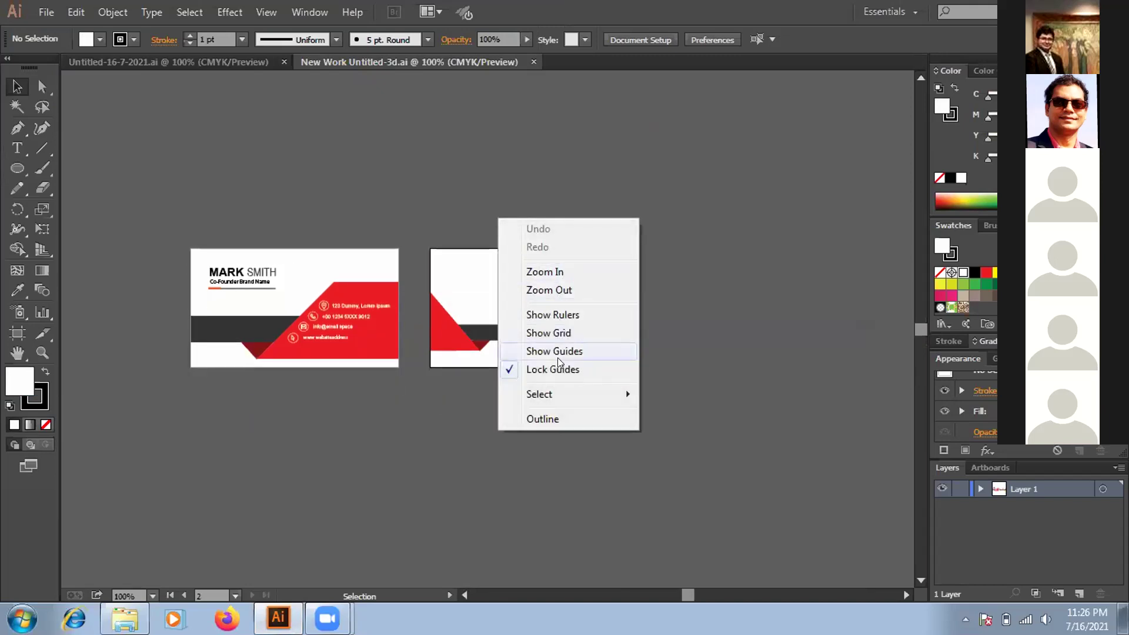
{"action": "left_click", "coordinate": [545, 274]}
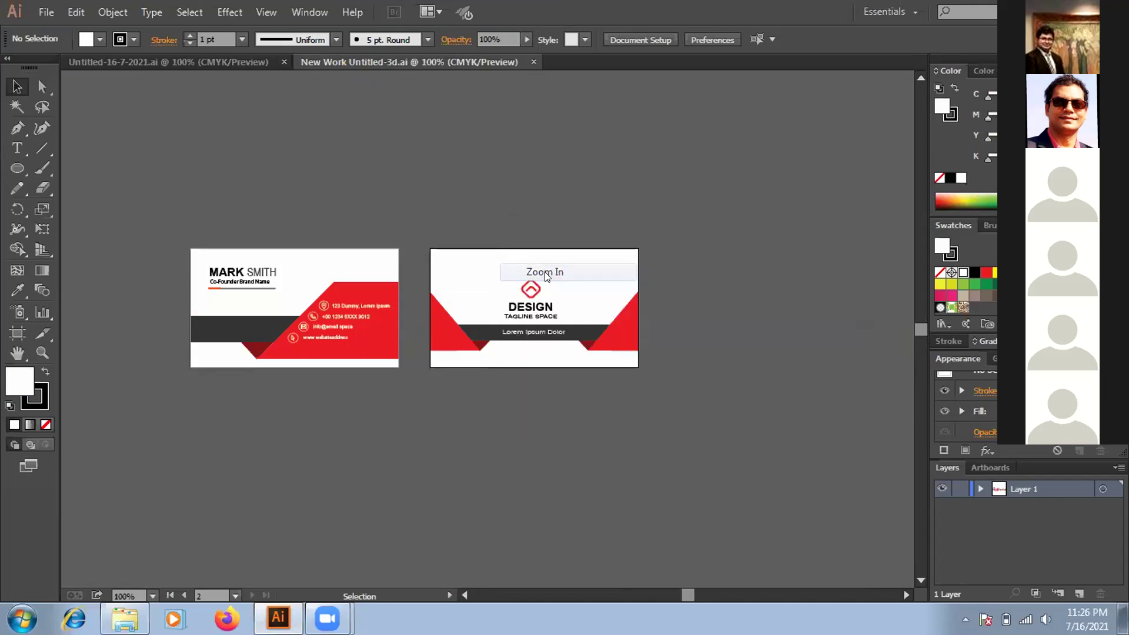
{"action": "right_click", "coordinate": [534, 254]}
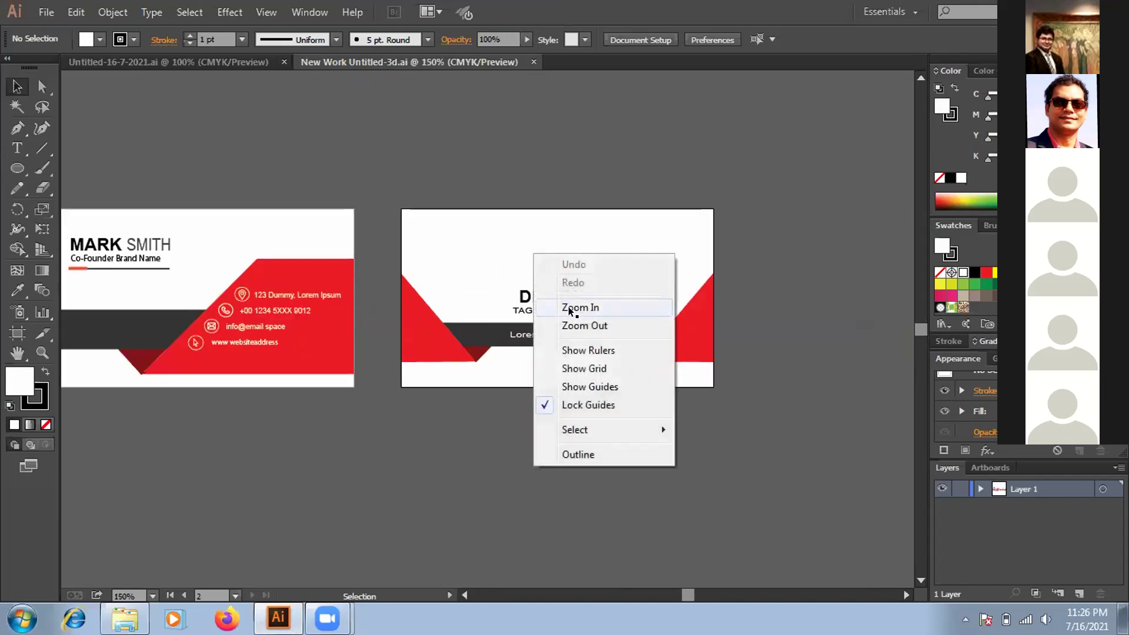
{"action": "left_click", "coordinate": [570, 308]}
{"action": "right_click", "coordinate": [446, 248]}
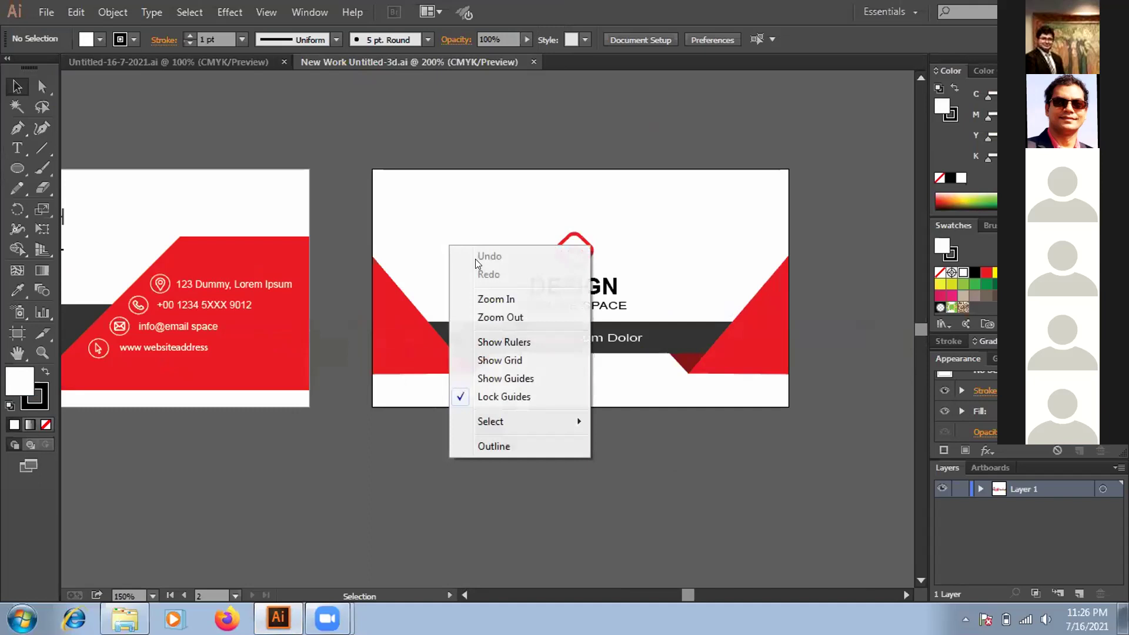
{"action": "left_click", "coordinate": [470, 295]}
{"action": "right_click", "coordinate": [465, 252]}
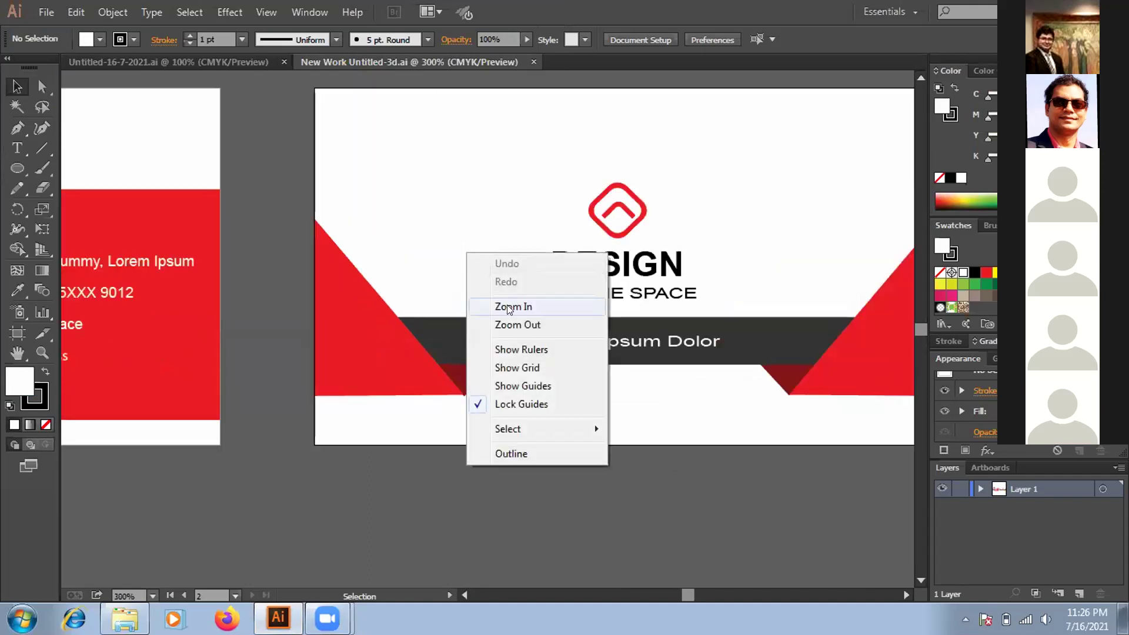
{"action": "left_click", "coordinate": [507, 306]}
{"action": "right_click", "coordinate": [457, 247]}
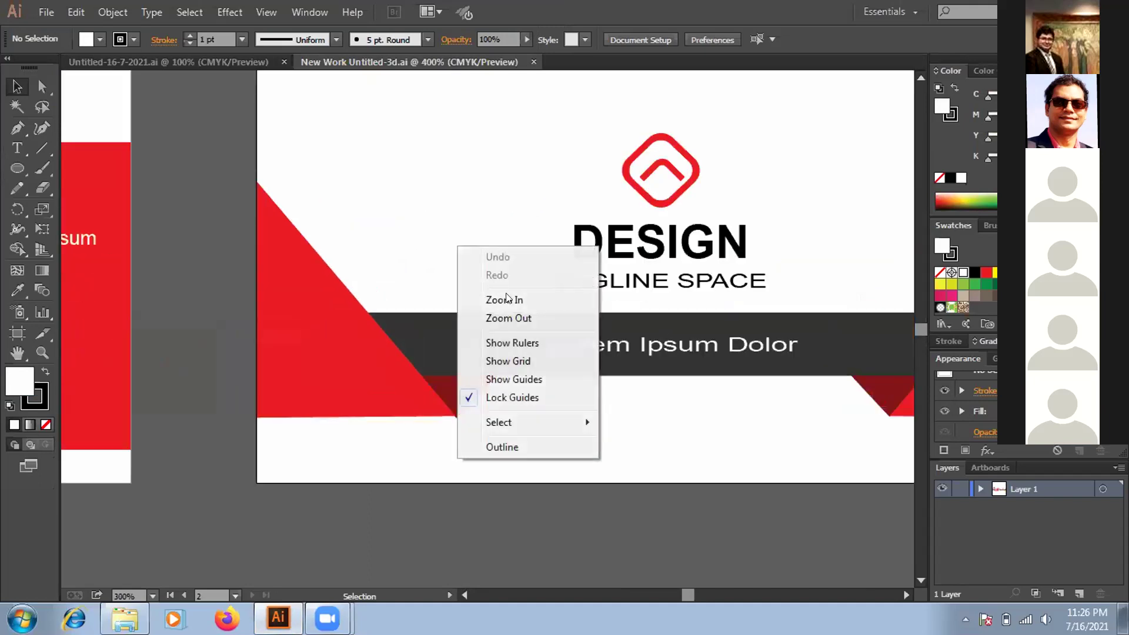
{"action": "left_click", "coordinate": [505, 296]}
{"action": "right_click", "coordinate": [481, 213]}
{"action": "left_click", "coordinate": [513, 262]}
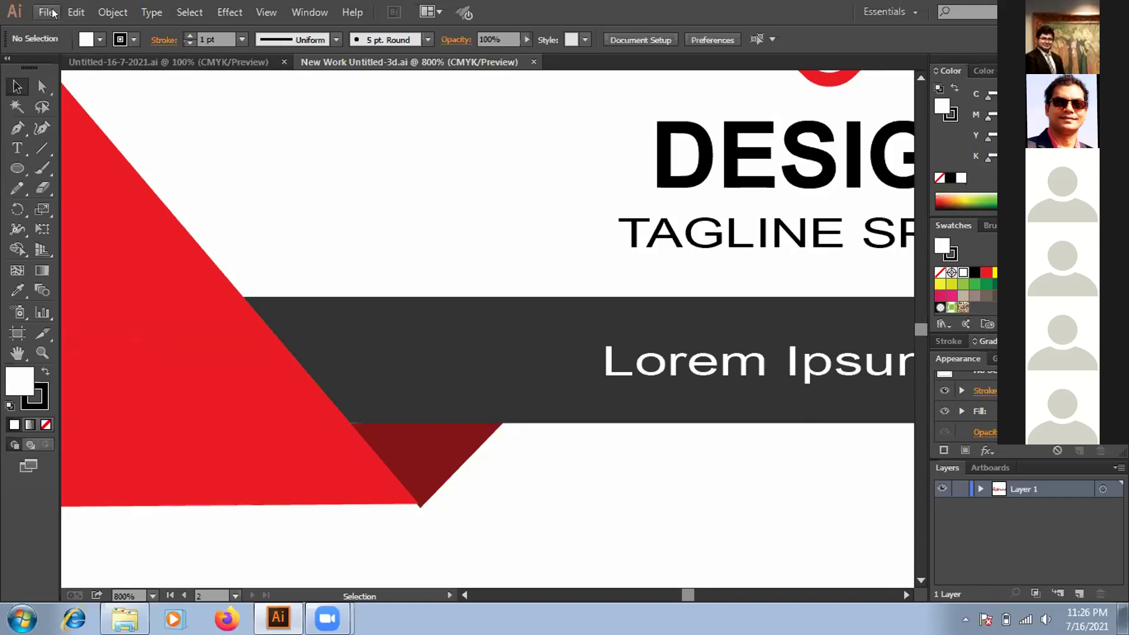
Step: Turn off Snap to Point for the document
{"action": "left_click", "coordinate": [238, 13]}
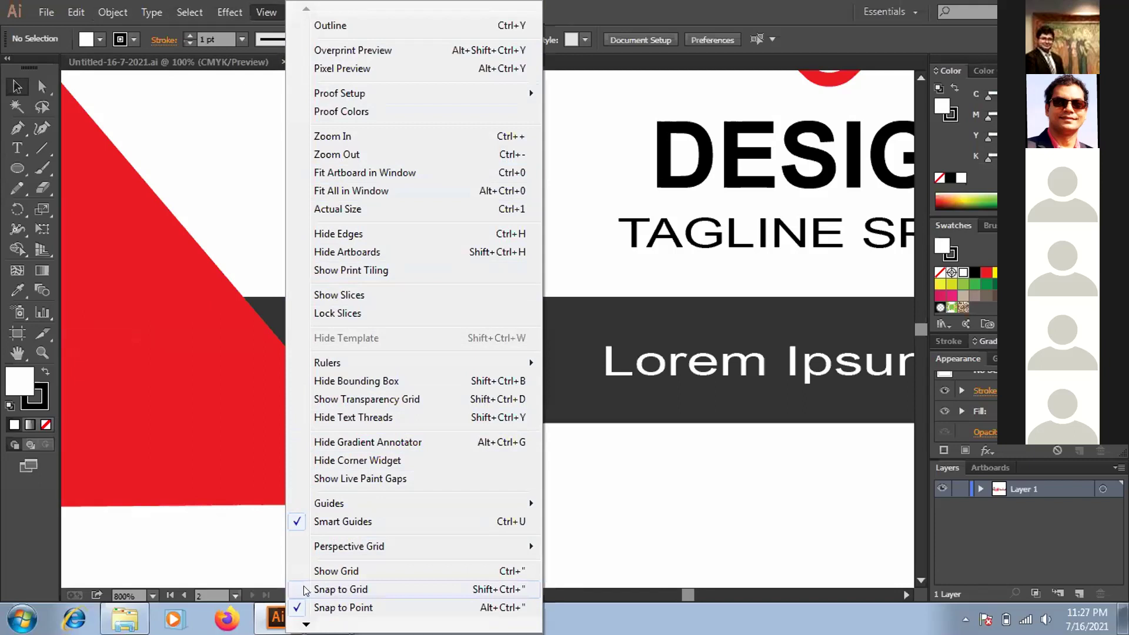
{"action": "mouse_move", "coordinate": [306, 624]}
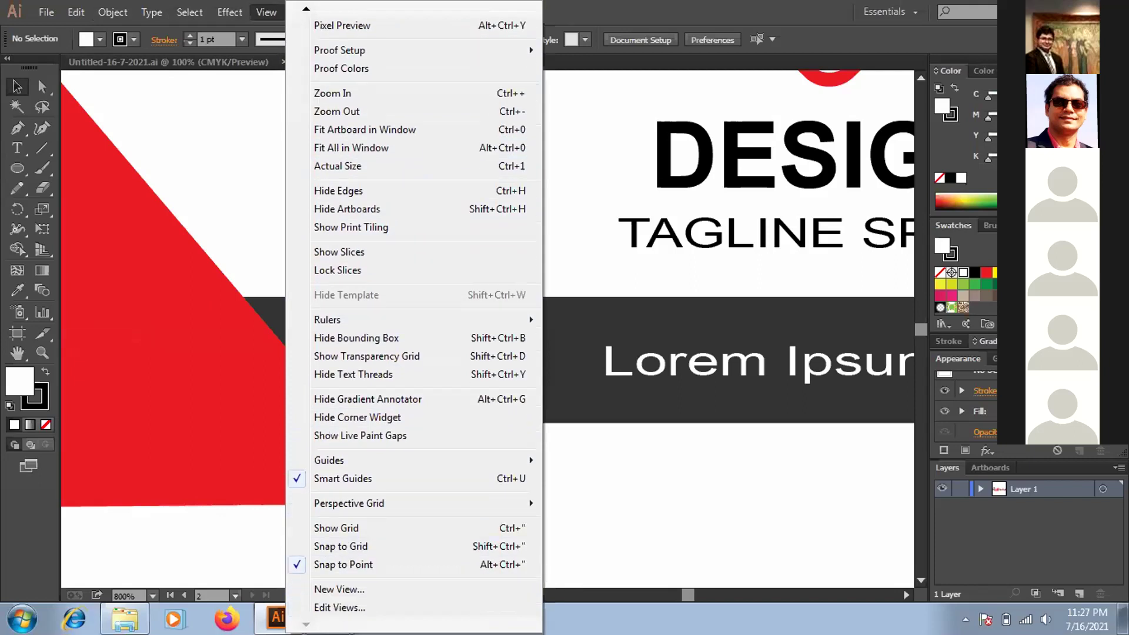
{"action": "left_click", "coordinate": [296, 563]}
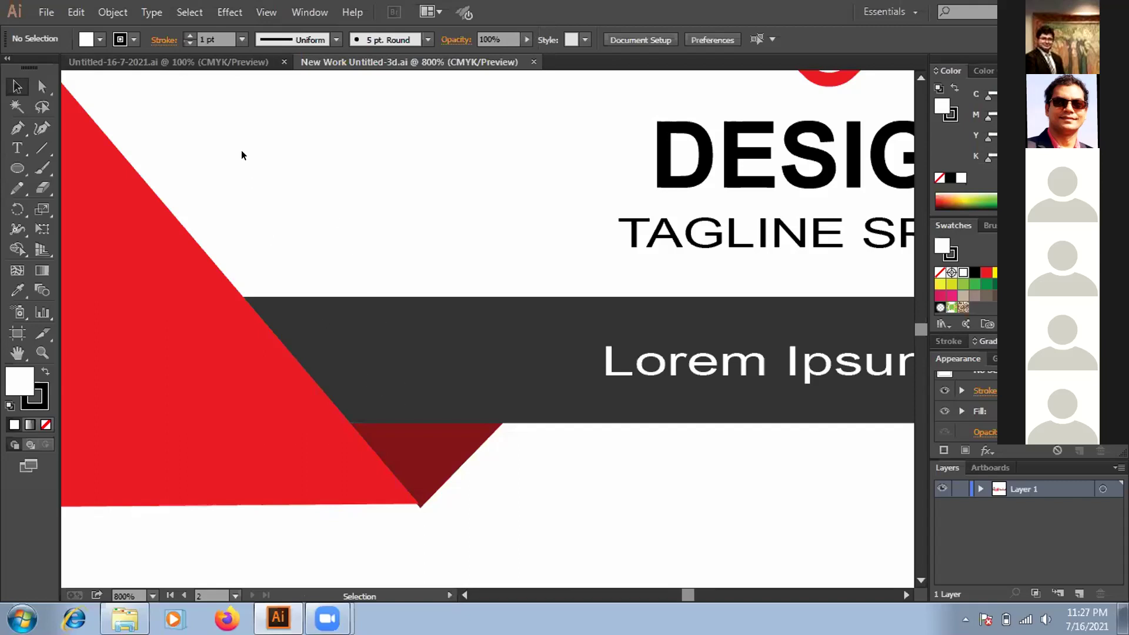
Step: Activate Direct Selection and show the guides around the DESIGN card
{"action": "left_click", "coordinate": [41, 87]}
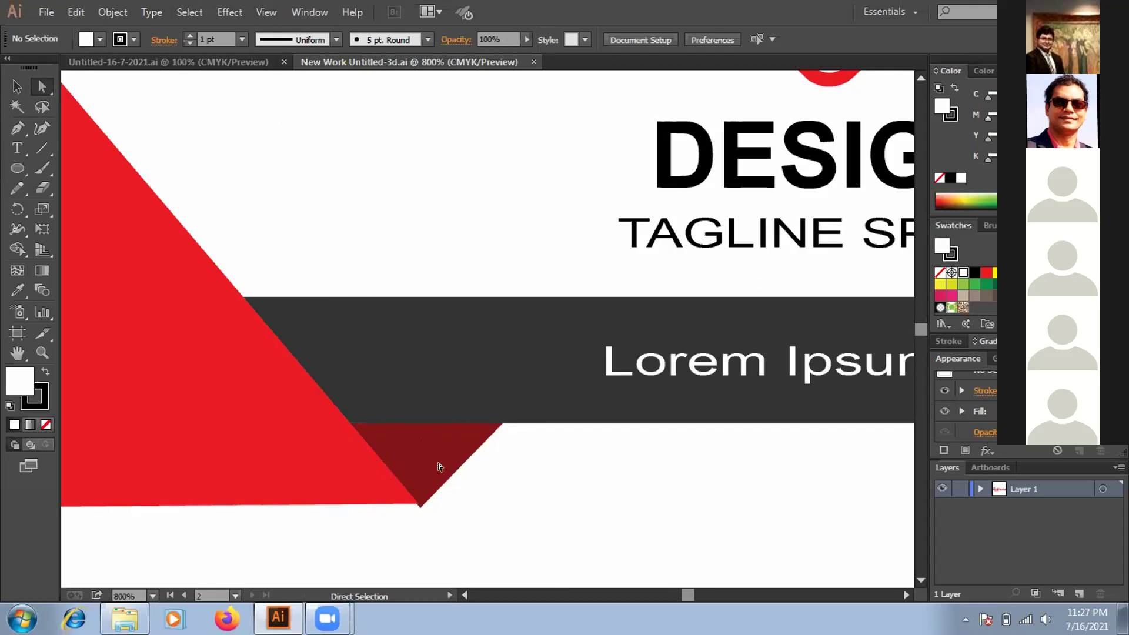
{"action": "right_click", "coordinate": [417, 413]}
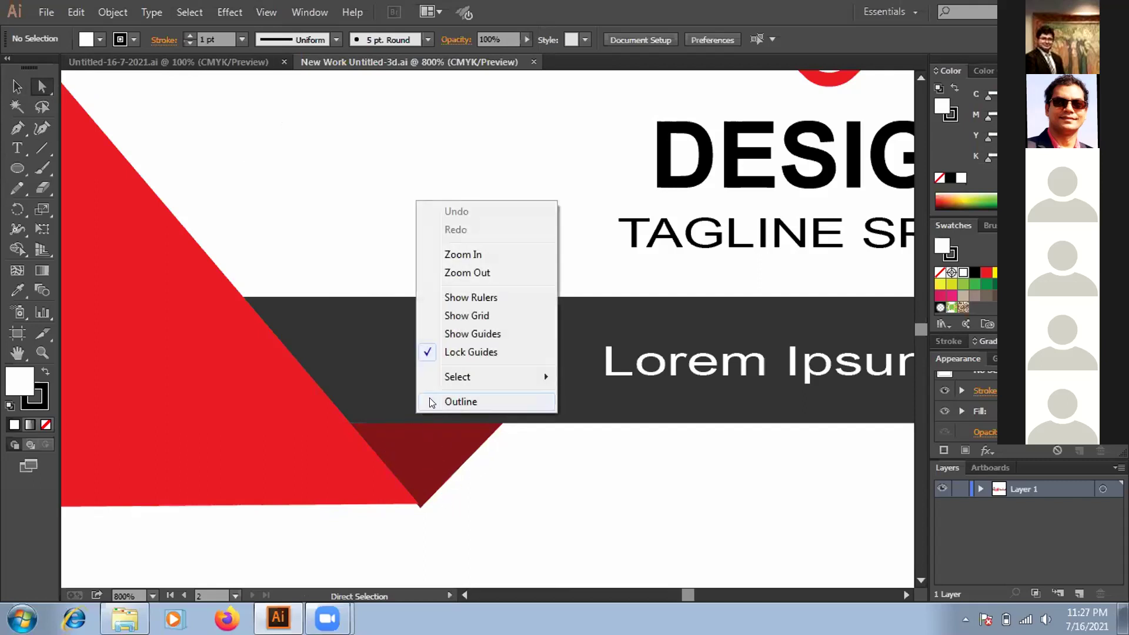
{"action": "left_click", "coordinate": [477, 271]}
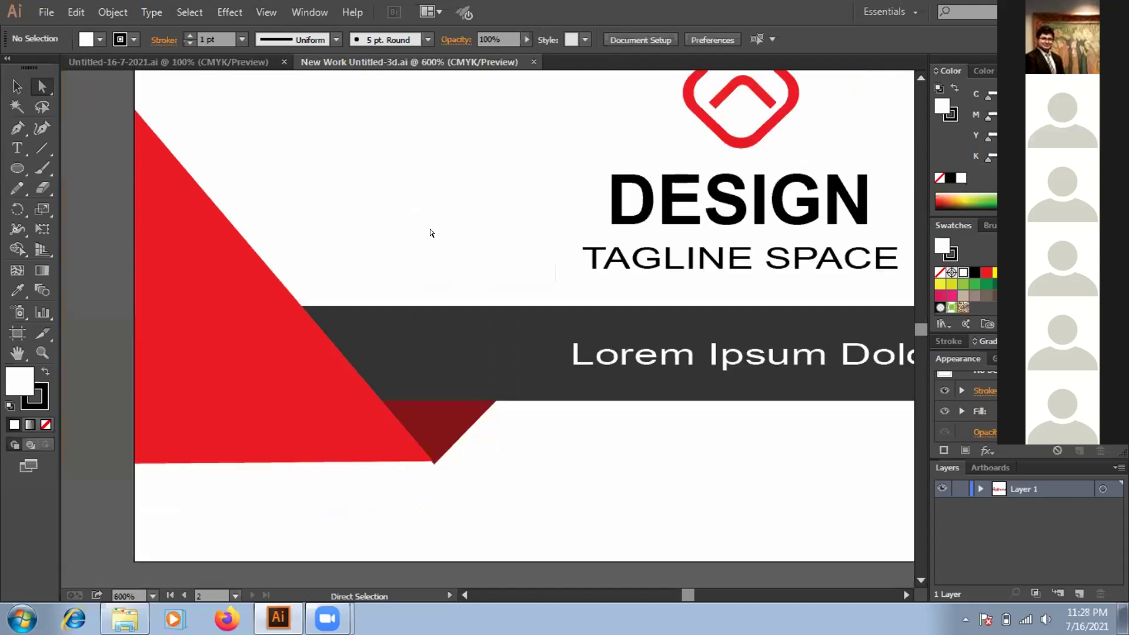
{"action": "right_click", "coordinate": [424, 214]}
{"action": "left_click", "coordinate": [471, 352]}
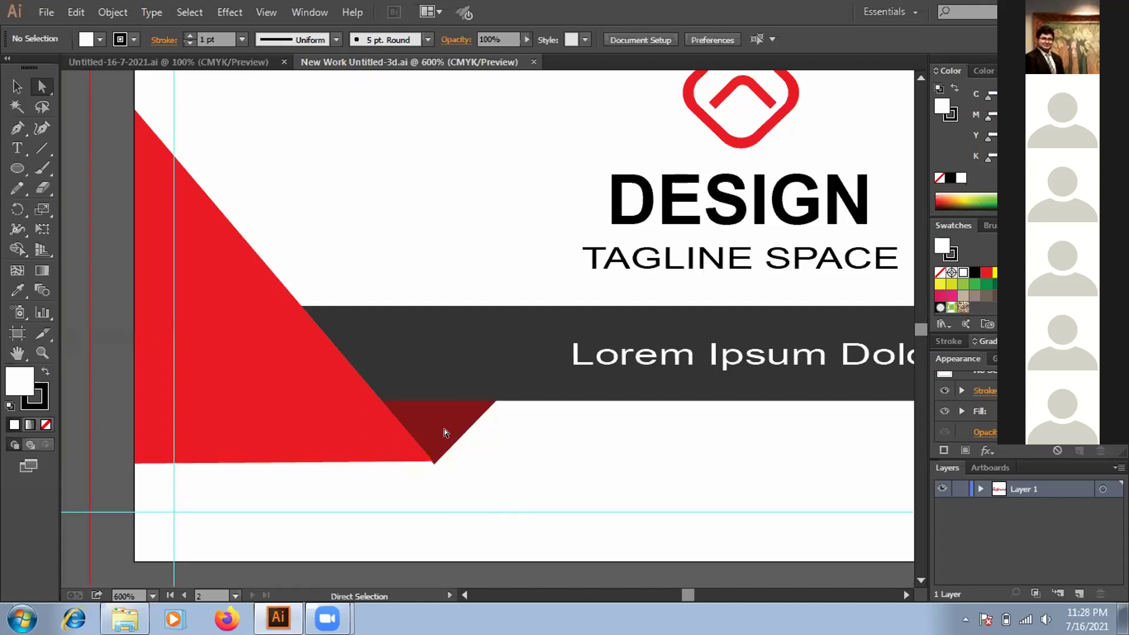
{"action": "right_click", "coordinate": [384, 163]}
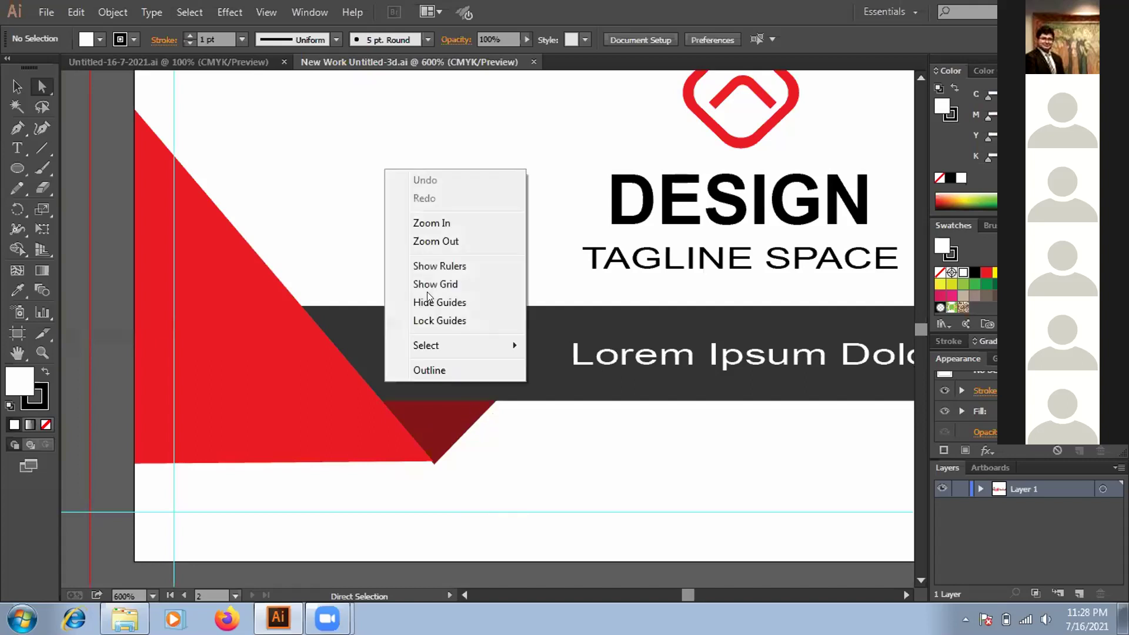
{"action": "left_click", "coordinate": [520, 473]}
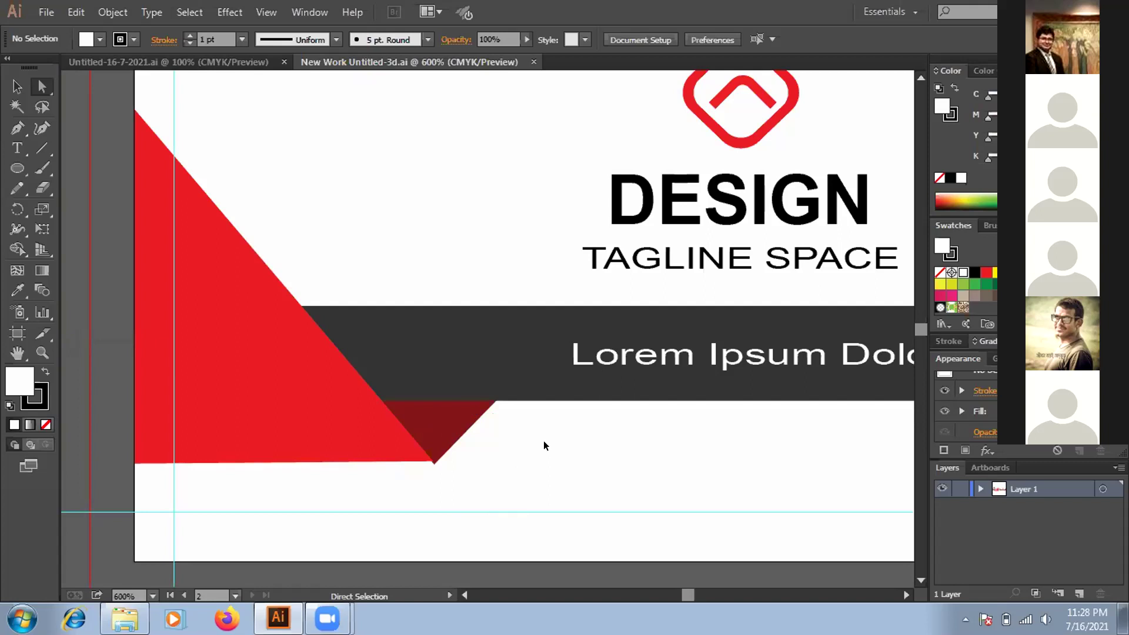
Step: Select the dark red fold triangle and shift it slightly down so its outer anchor meets the grey band's lower edge
{"action": "key", "text": "ctrl+a"}
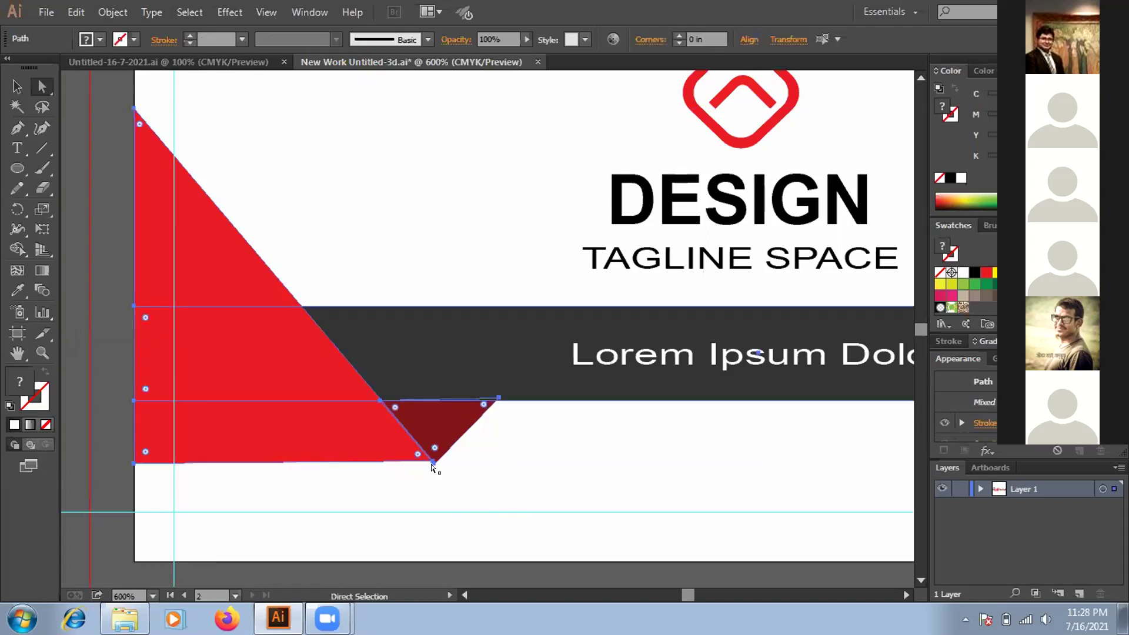
{"action": "left_click", "coordinate": [467, 428]}
{"action": "left_click", "coordinate": [440, 414]}
{"action": "left_click_drag", "start_coordinate": [498, 399], "coordinate": [503, 400]}
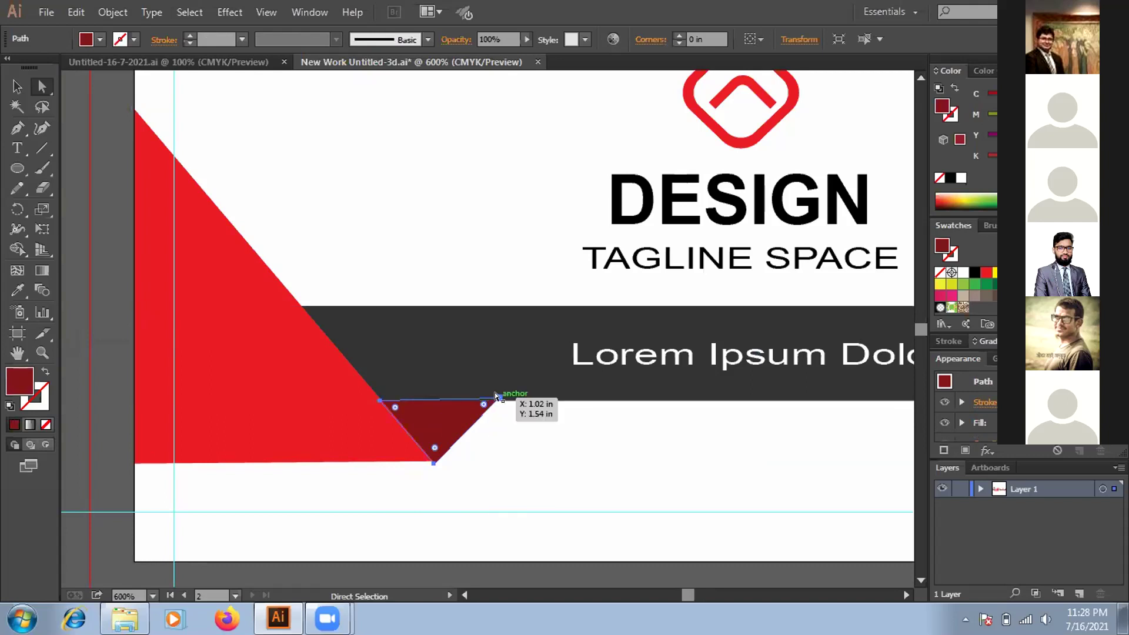
{"action": "left_click_drag", "start_coordinate": [495, 397], "coordinate": [496, 404]}
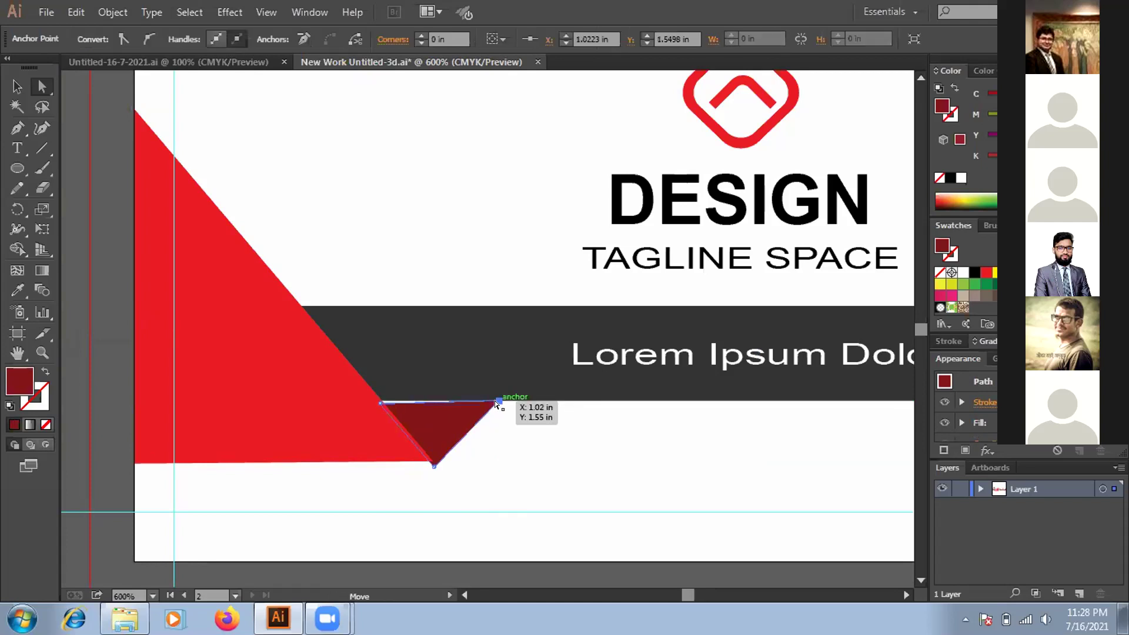
{"action": "key", "text": "Down"}
{"action": "key", "text": "Down"}
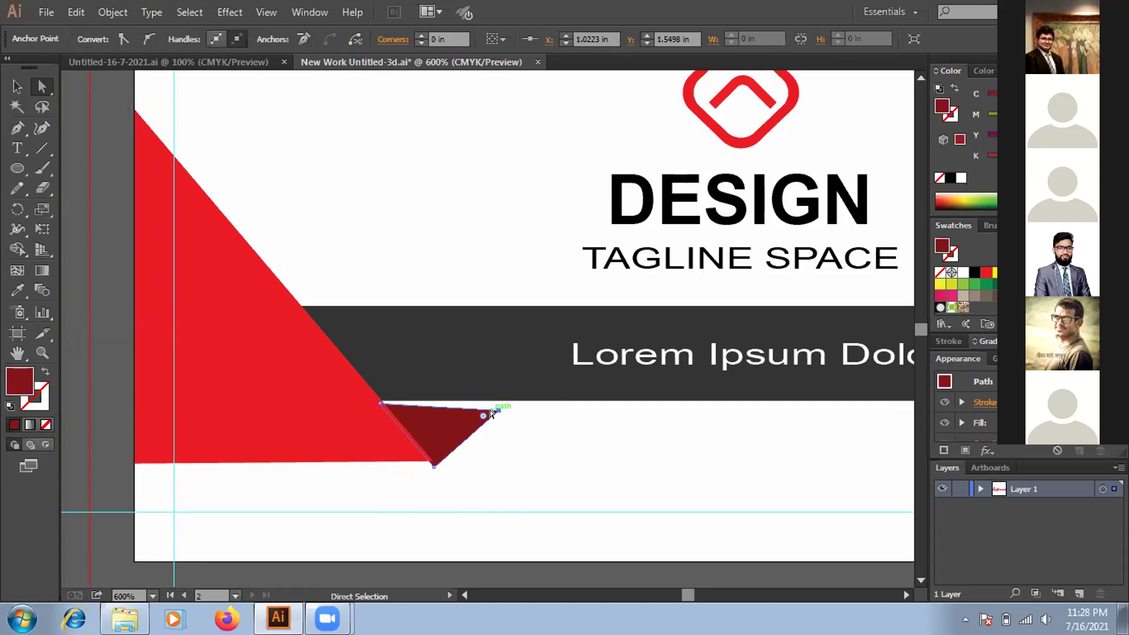
{"action": "key", "text": "Up"}
{"action": "key", "text": "Up"}
{"action": "right_click", "coordinate": [507, 434]}
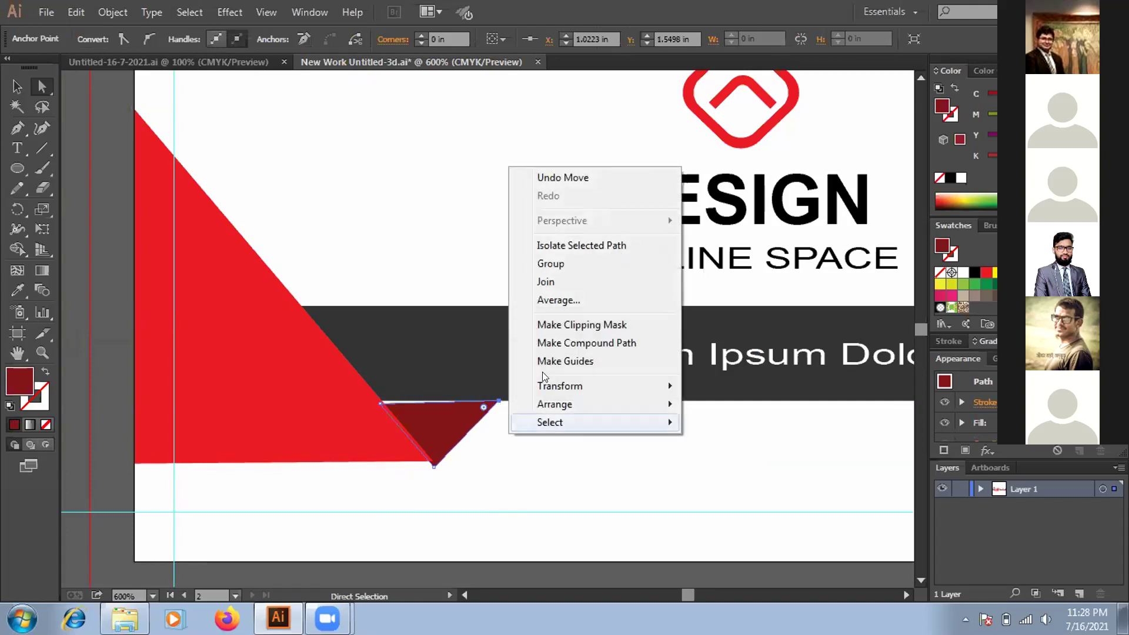
{"action": "left_click", "coordinate": [365, 202]}
Step: Move the outer top anchor of the dark red fold triangle slightly down to level the triangle's top edge
{"action": "right_click", "coordinate": [385, 202]}
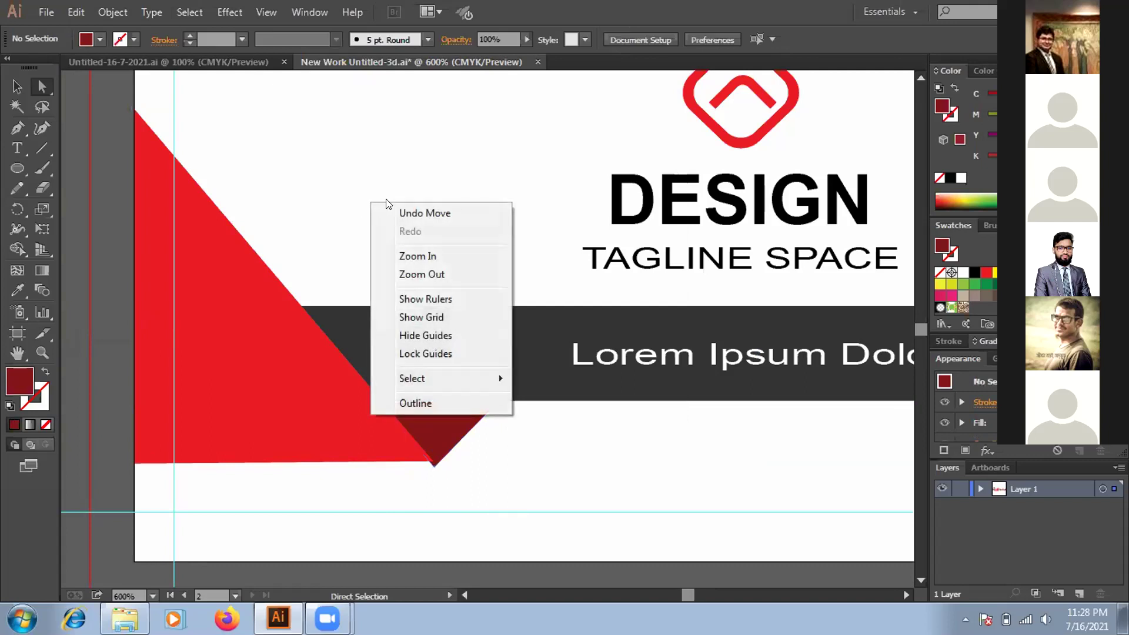
{"action": "left_click", "coordinate": [429, 255]}
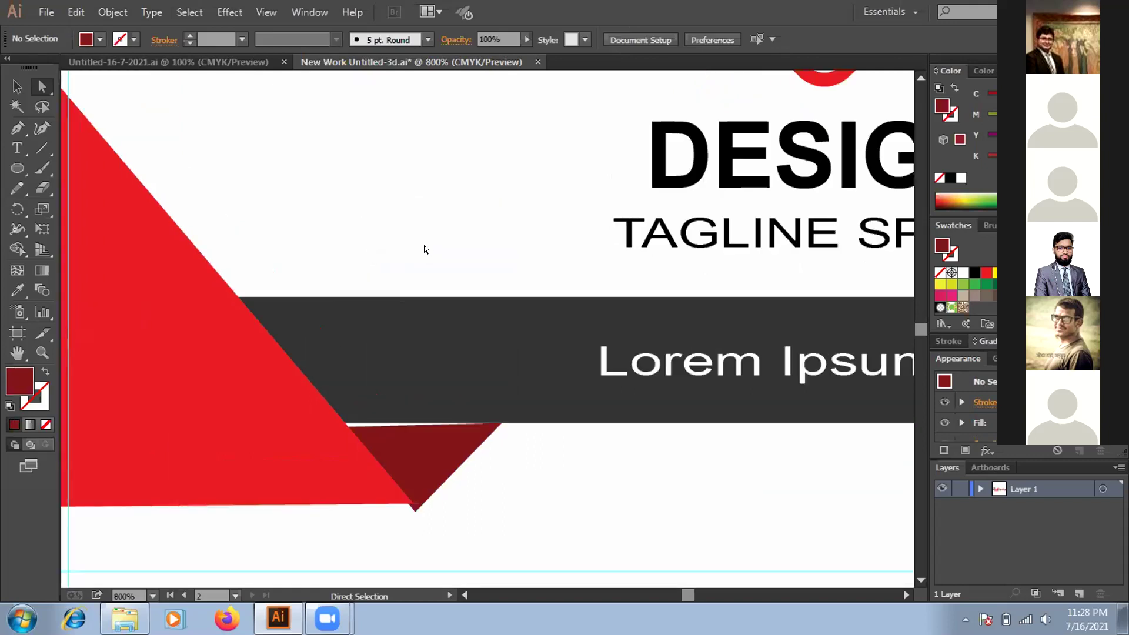
{"action": "key", "text": "ctrl+equal"}
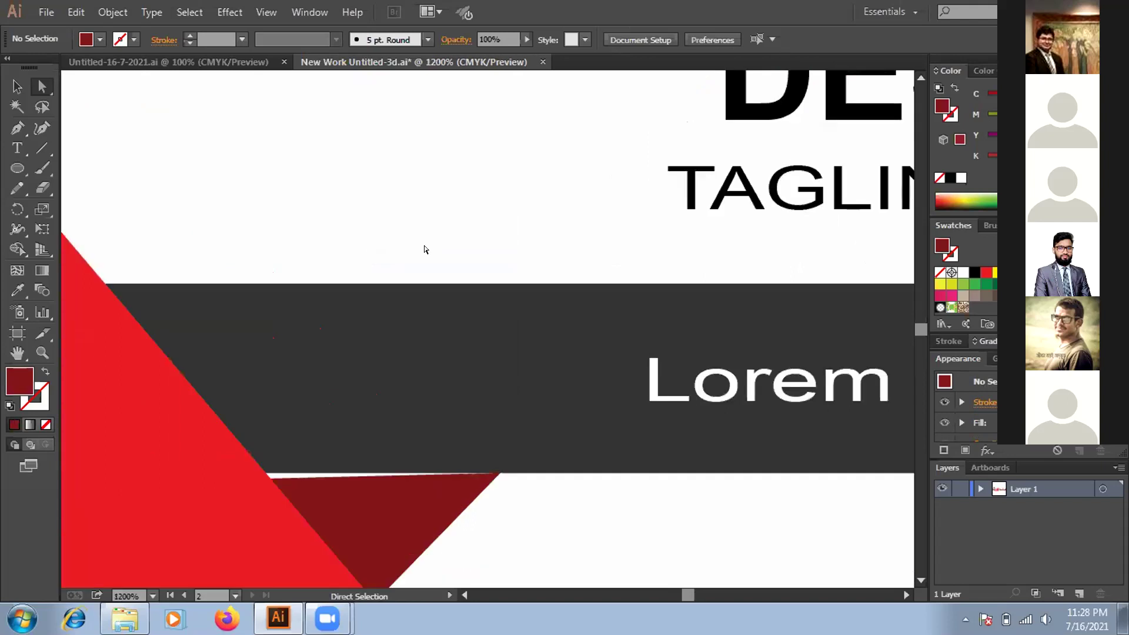
{"action": "key", "text": "space"}
{"action": "left_click_drag", "start_coordinate": [436, 235], "coordinate": [492, 22]}
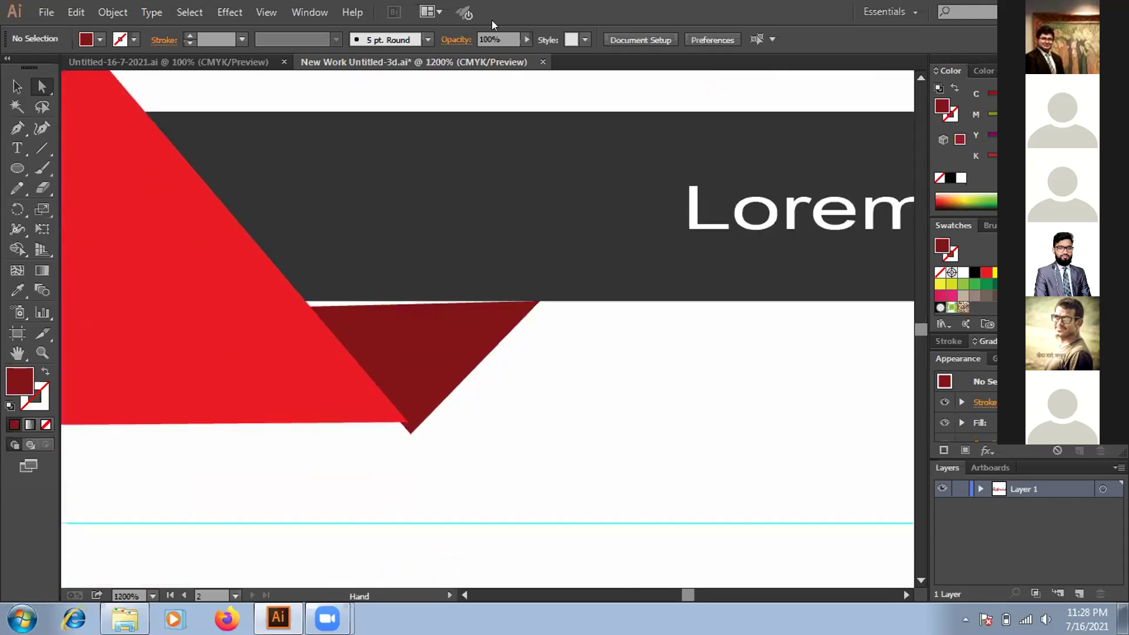
{"action": "left_click", "coordinate": [438, 281]}
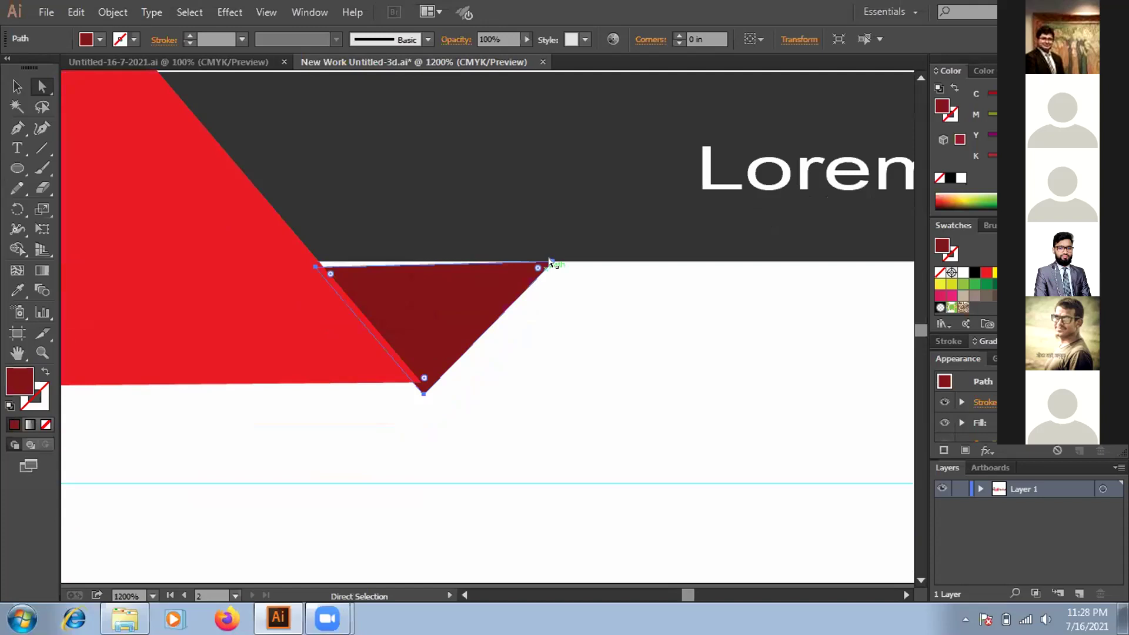
{"action": "left_click", "coordinate": [548, 259]}
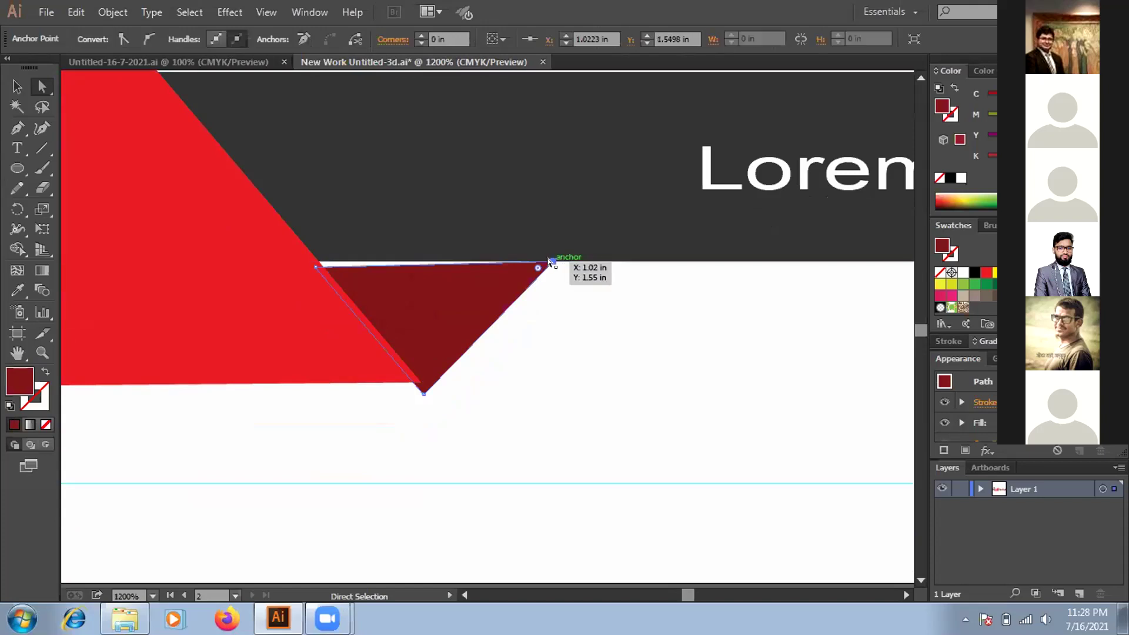
{"action": "mouse_move", "coordinate": [548, 259]}
{"action": "left_mouse_down"}
{"action": "mouse_move", "coordinate": [545, 273]}
{"action": "mouse_move", "coordinate": [552, 266]}
{"action": "left_mouse_up"}
Step: Reposition the fold triangle so its top edge meets the grey band and its inner side sits against the red shape
{"action": "left_click_drag", "start_coordinate": [425, 312], "coordinate": [425, 295]}
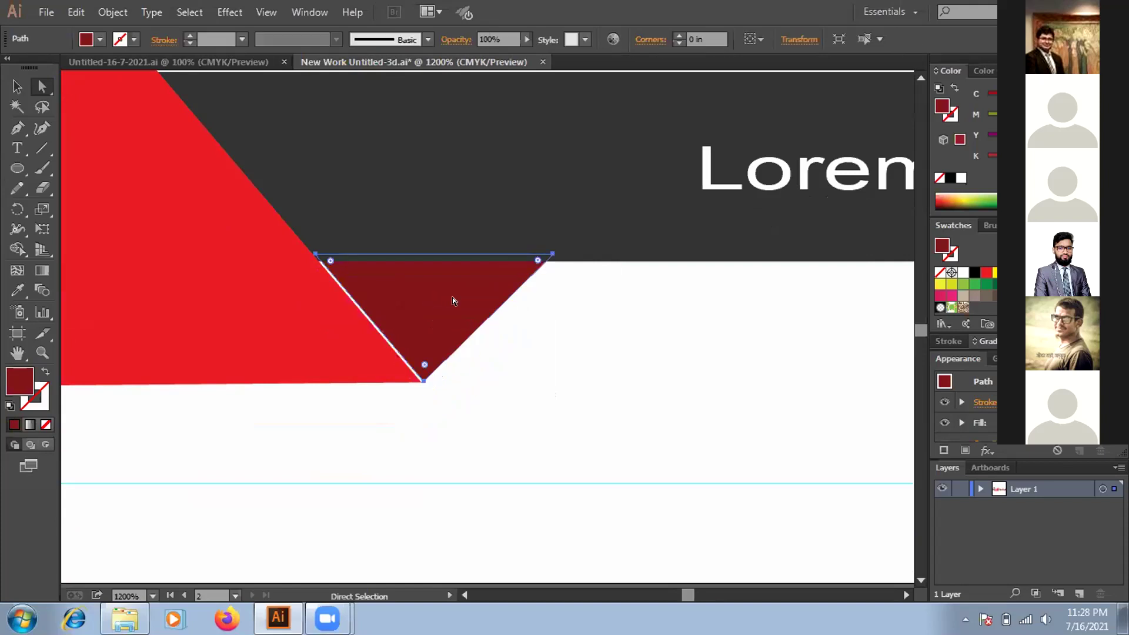
{"action": "key", "text": "Left"}
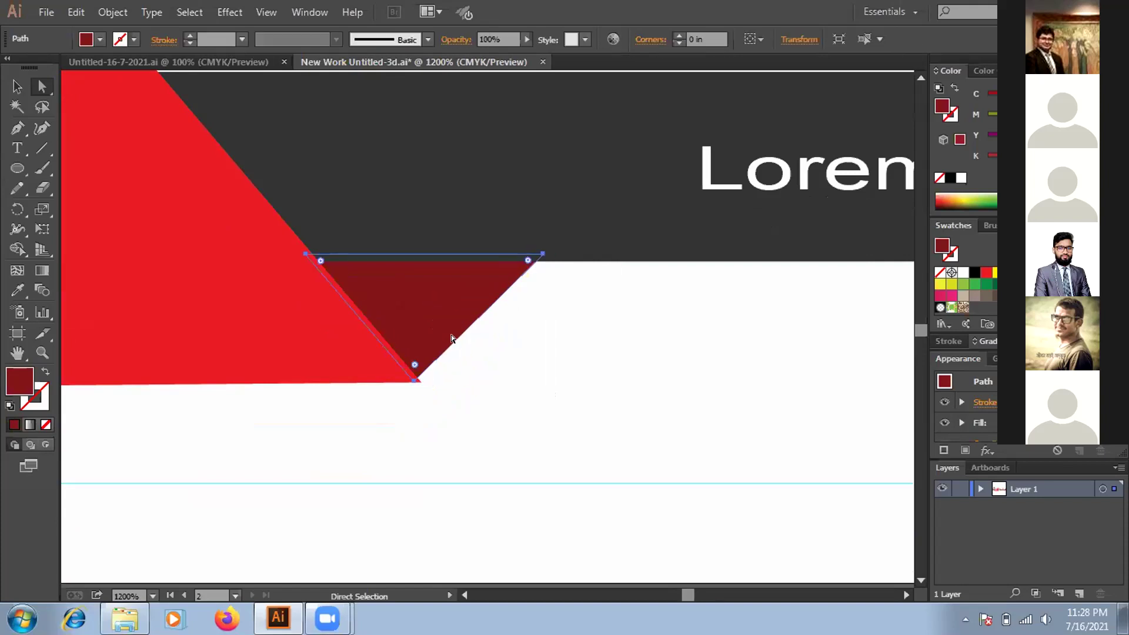
{"action": "key", "text": "Down"}
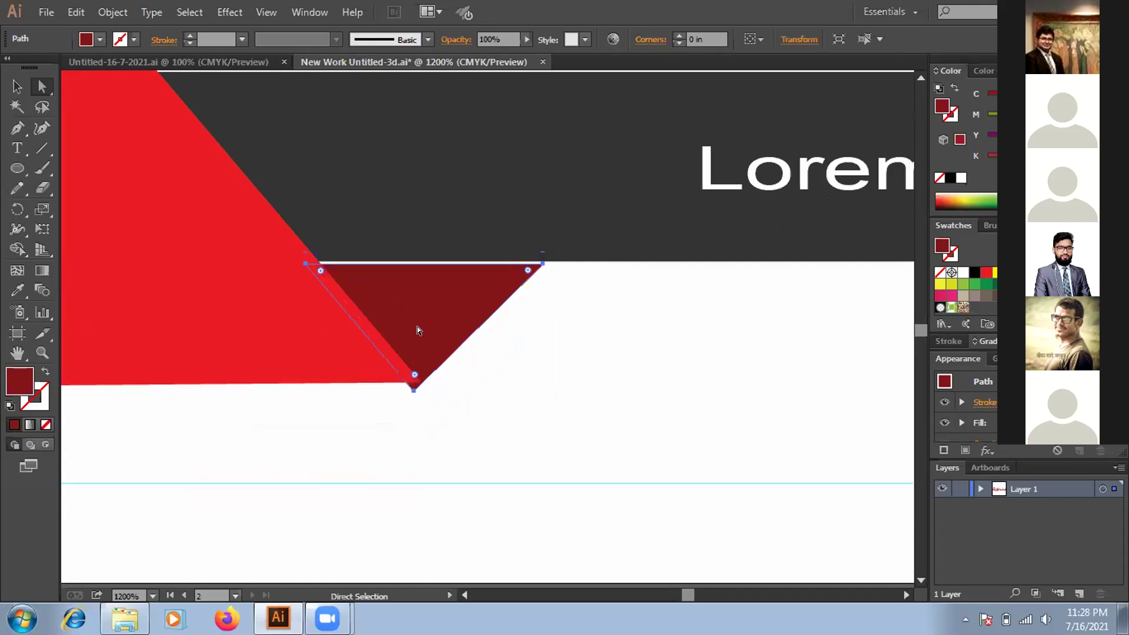
{"action": "key", "text": "Right"}
{"action": "left_click_drag", "start_coordinate": [404, 309], "coordinate": [397, 294]}
{"action": "left_click", "coordinate": [523, 165]}
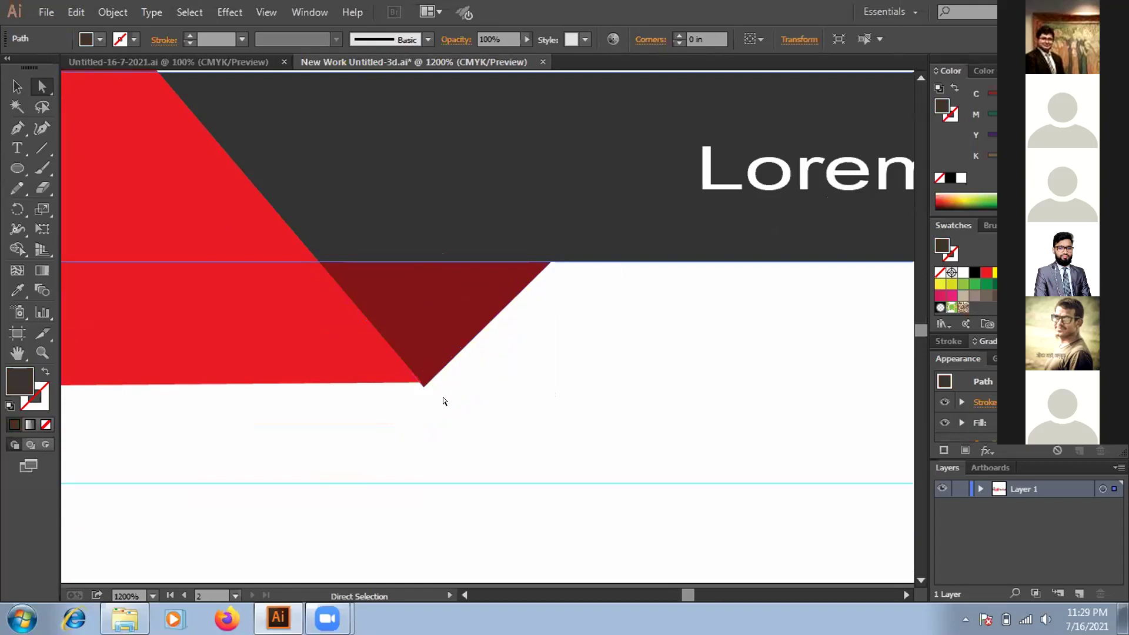
Step: Move the fold triangle's lowest anchor up to meet the red shape's bottom corner, and deselect the triangle
{"action": "left_click", "coordinate": [423, 385]}
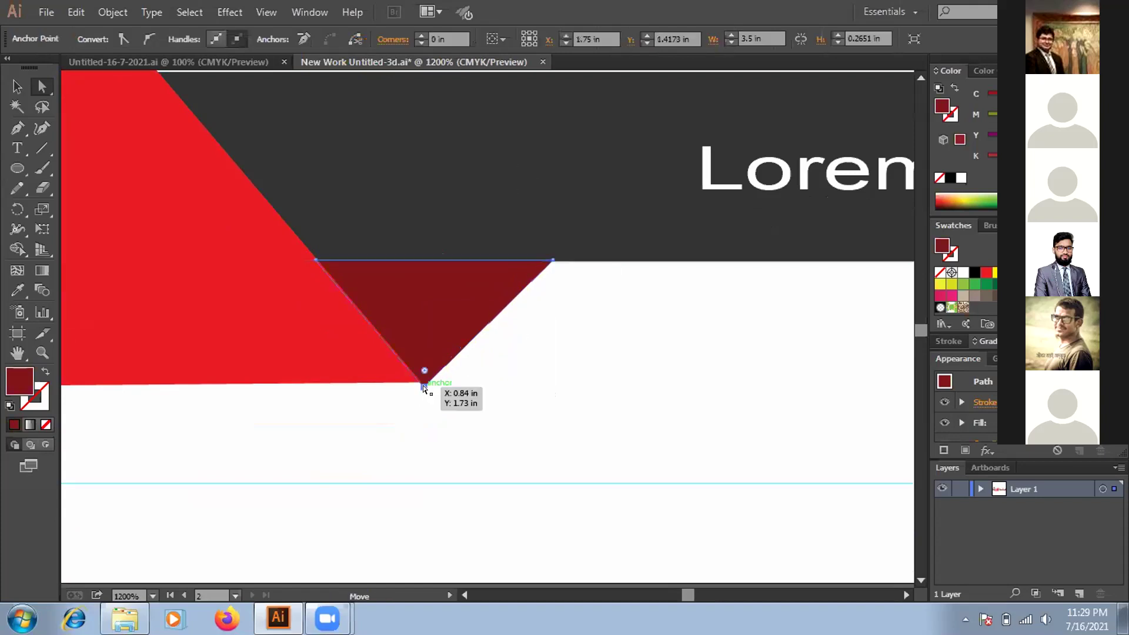
{"action": "left_click_drag", "start_coordinate": [424, 382], "coordinate": [423, 383]}
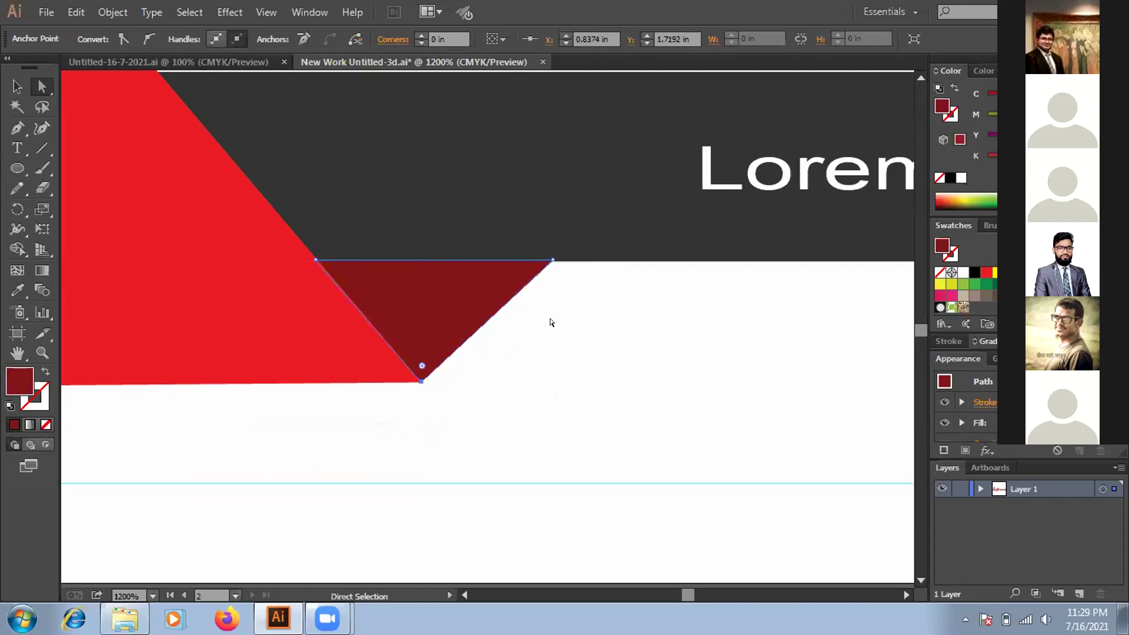
{"action": "left_click", "coordinate": [576, 290]}
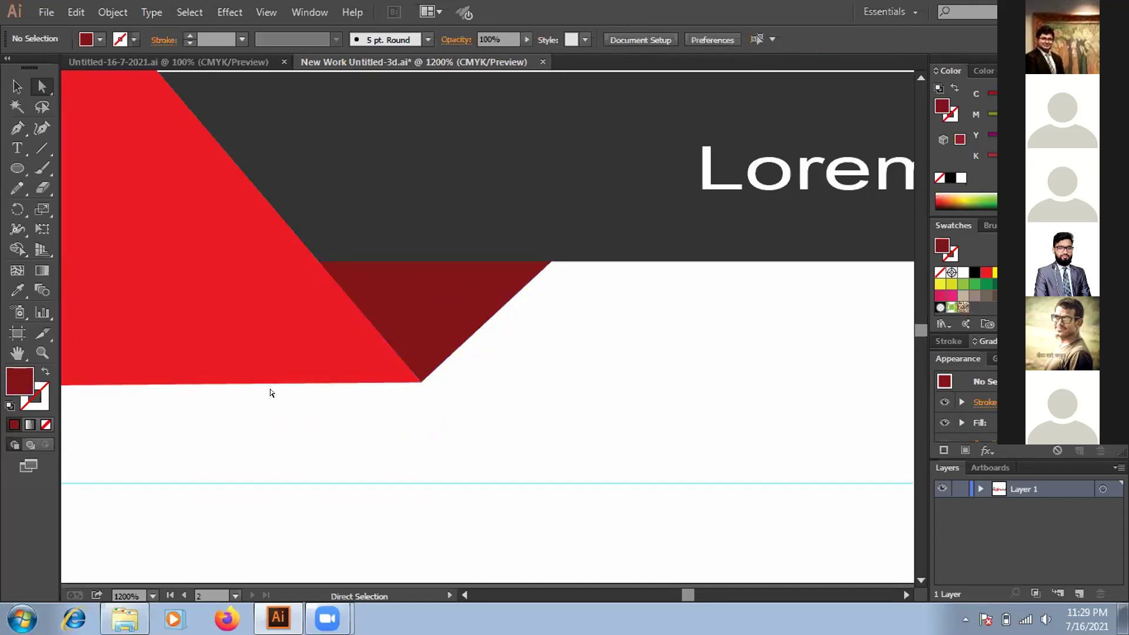
Step: View the exported New Work Untitled-3d JPEG from the Documents library and return to the card artwork
{"action": "left_click_drag", "start_coordinate": [327, 436], "coordinate": [952, 401]}
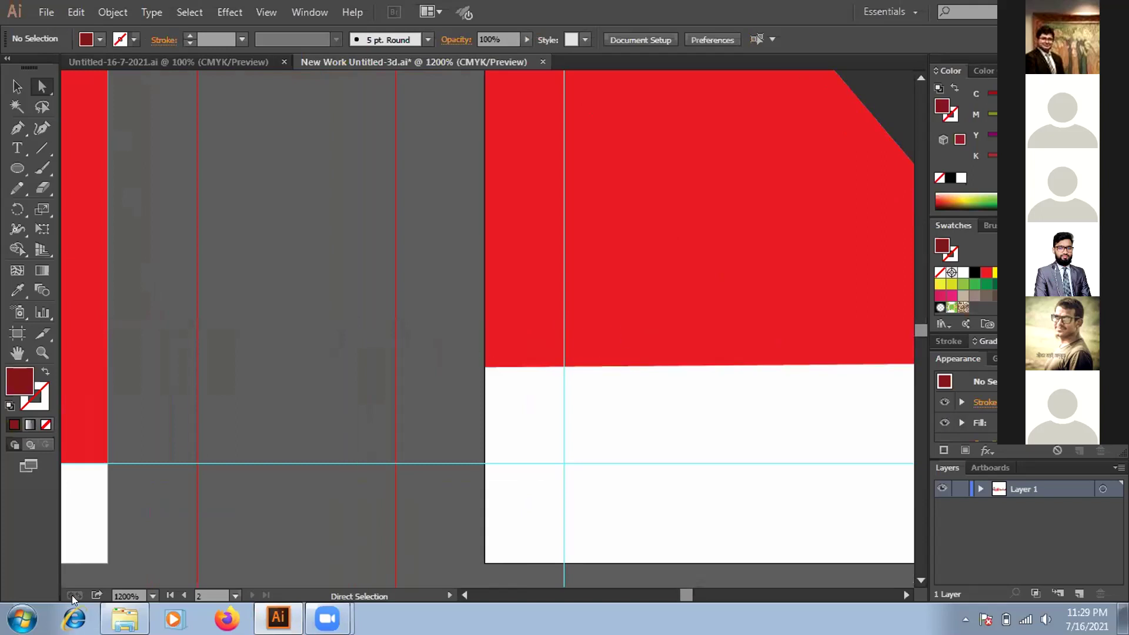
{"action": "left_click", "coordinate": [125, 619]}
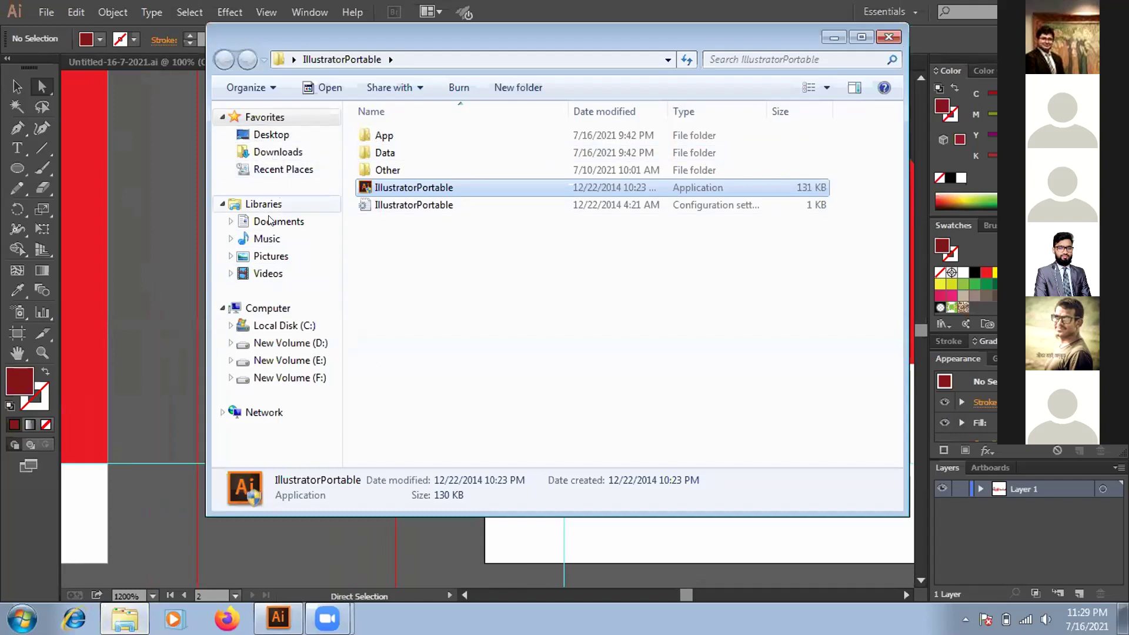
{"action": "left_click", "coordinate": [274, 155]}
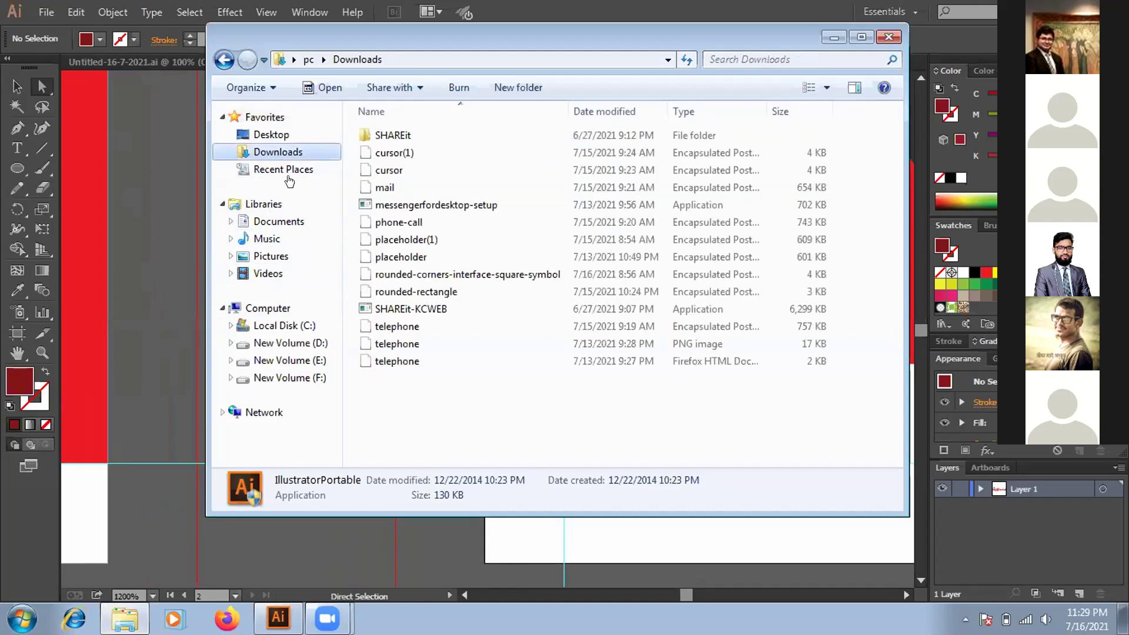
{"action": "left_click", "coordinate": [273, 220]}
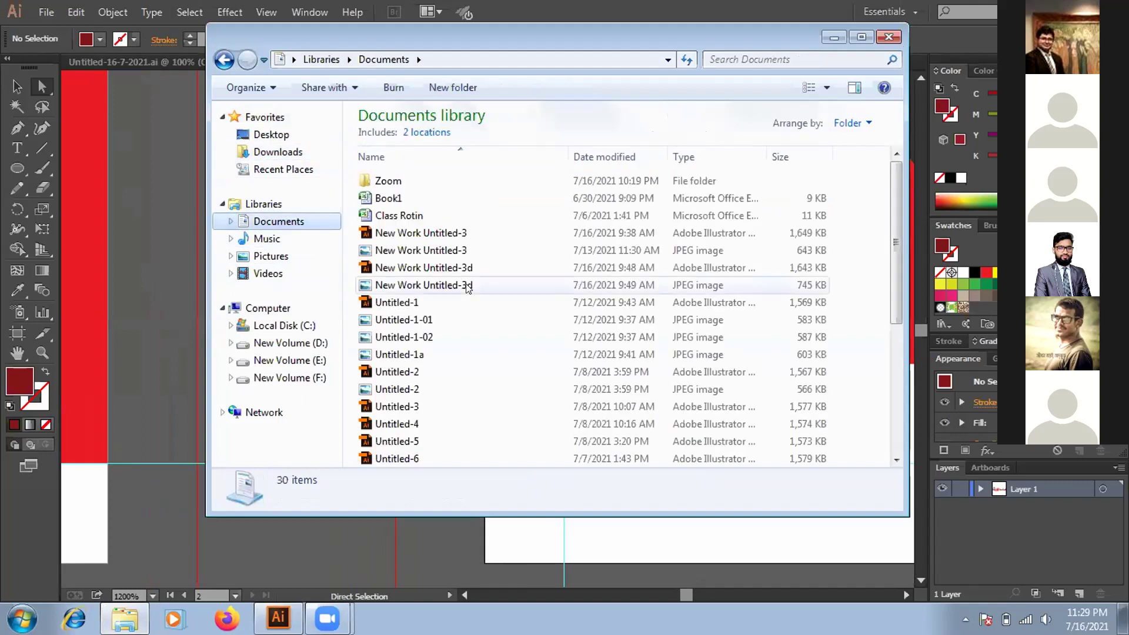
{"action": "double_click", "coordinate": [423, 286]}
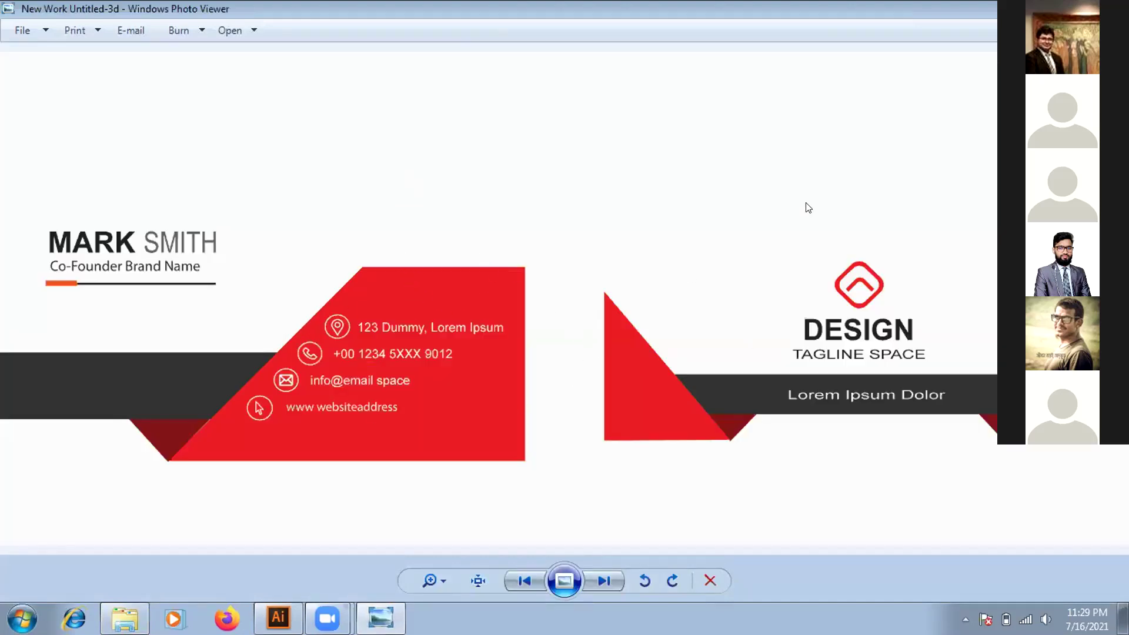
{"action": "left_click", "coordinate": [1111, 6]}
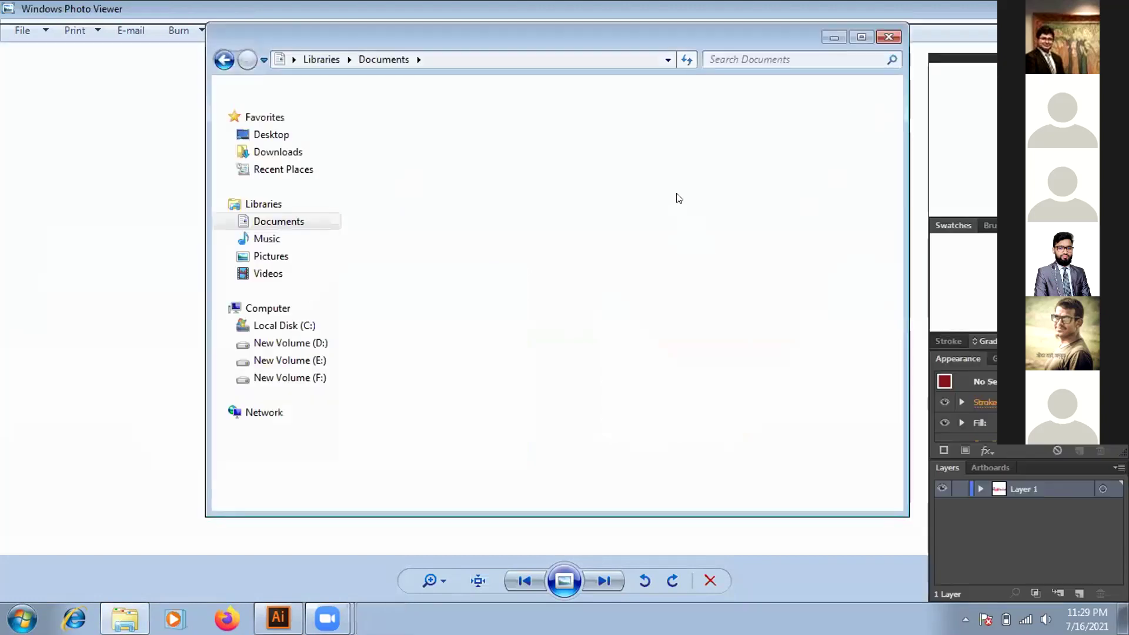
{"action": "left_click", "coordinate": [834, 37]}
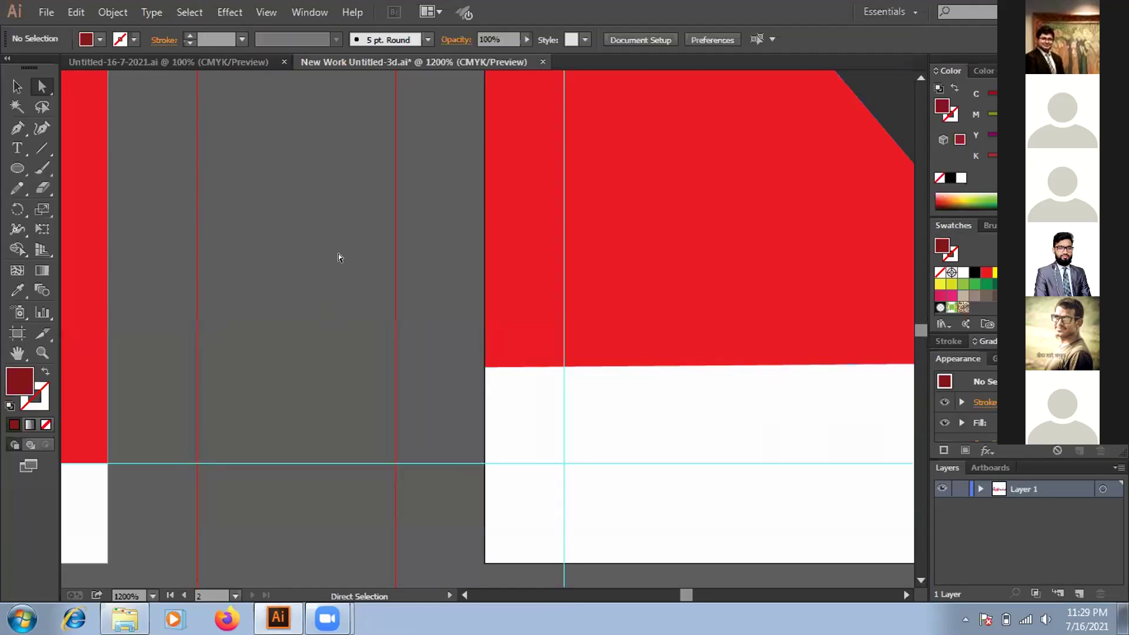
Step: Save the New Work Untitled-3d document with both cards in view at 66.67% zoom
{"action": "key", "text": "ctrl"}
{"action": "key", "text": "ctrl+minus"}
{"action": "key", "text": "ctrl+minus"}
{"action": "key", "text": "ctrl+minus"}
{"action": "key", "text": "ctrl+minus"}
{"action": "key", "text": "ctrl+minus"}
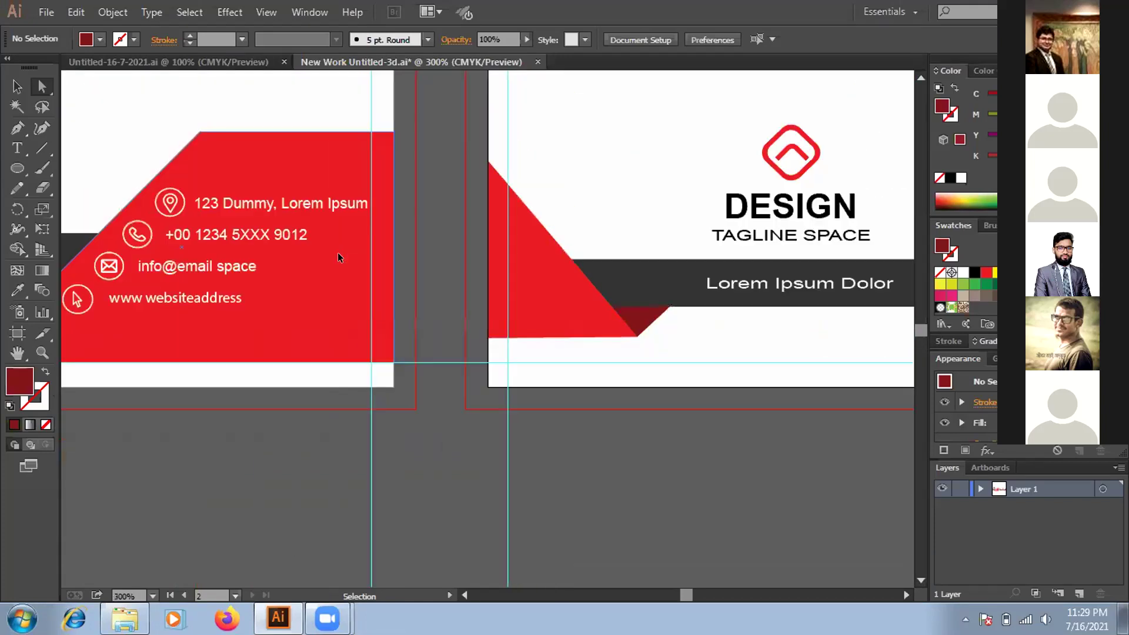
{"action": "key", "text": "ctrl+minus"}
{"action": "key", "text": "ctrl+minus"}
{"action": "key", "text": "ctrl+minus"}
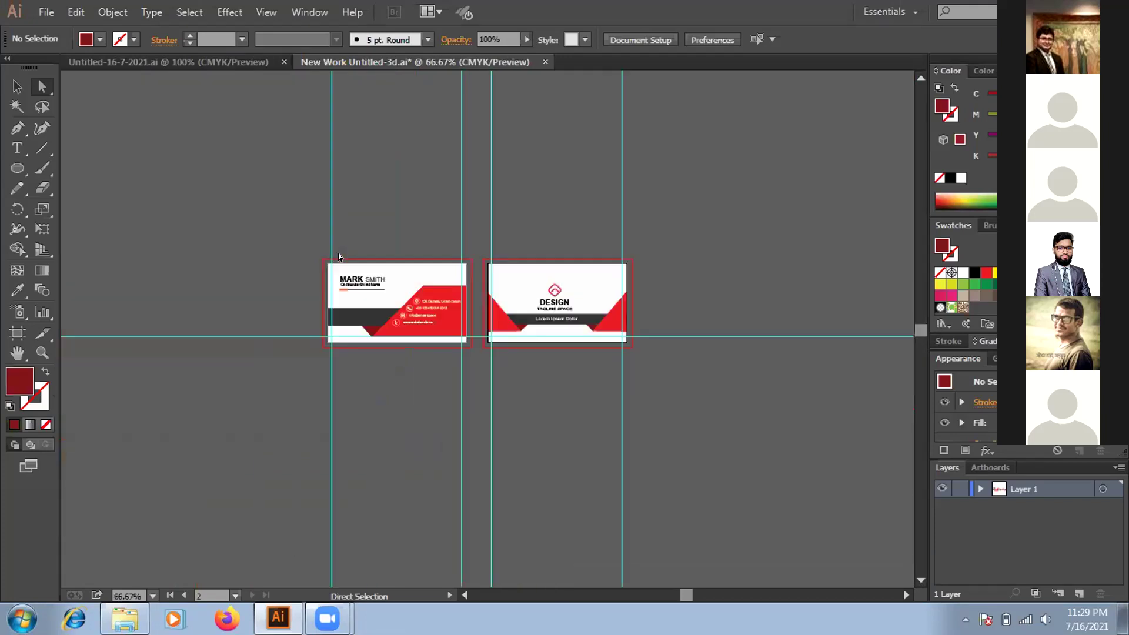
{"action": "left_click", "coordinate": [33, 12]}
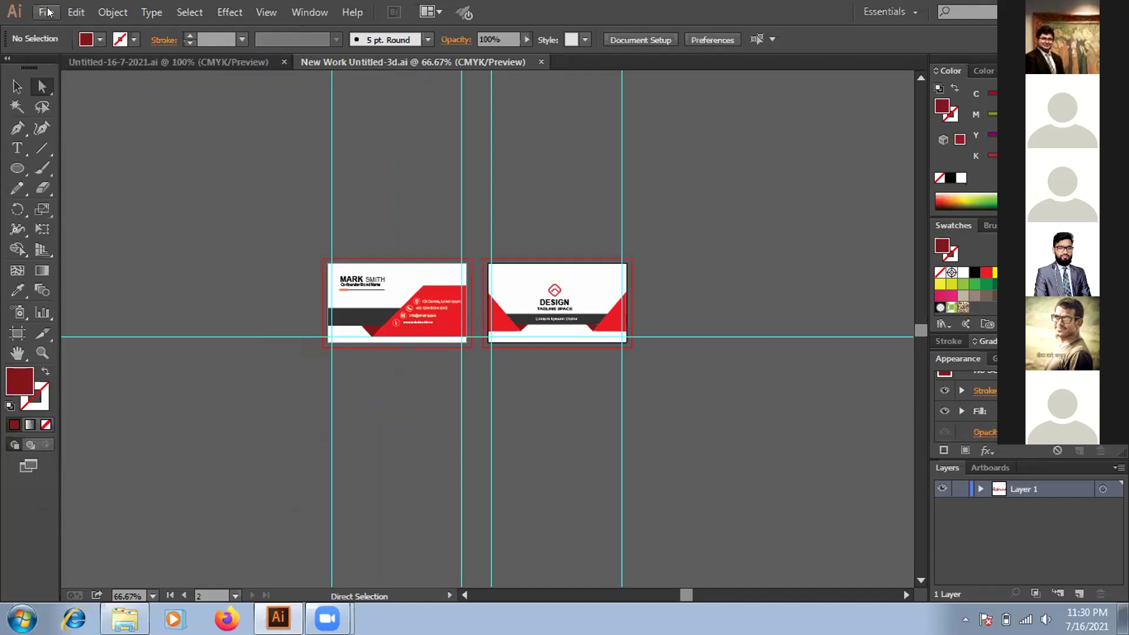
Step: Open a Save for Web export of the DESIGN card and set it to JPEG at Maximum quality, 100
{"action": "left_click", "coordinate": [47, 13]}
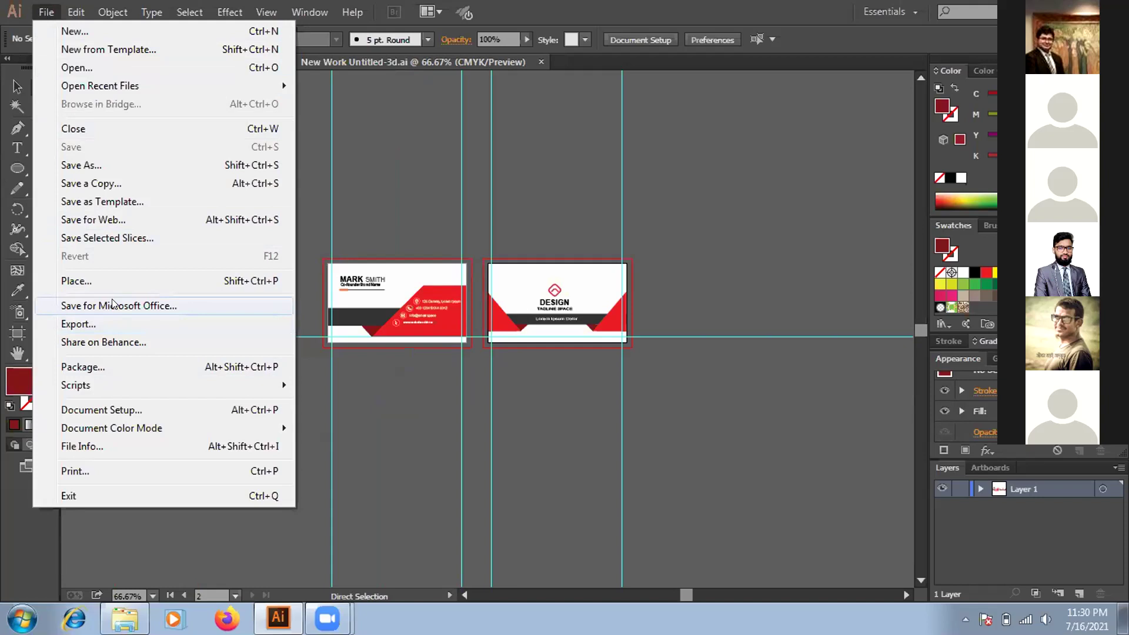
{"action": "left_click", "coordinate": [108, 220]}
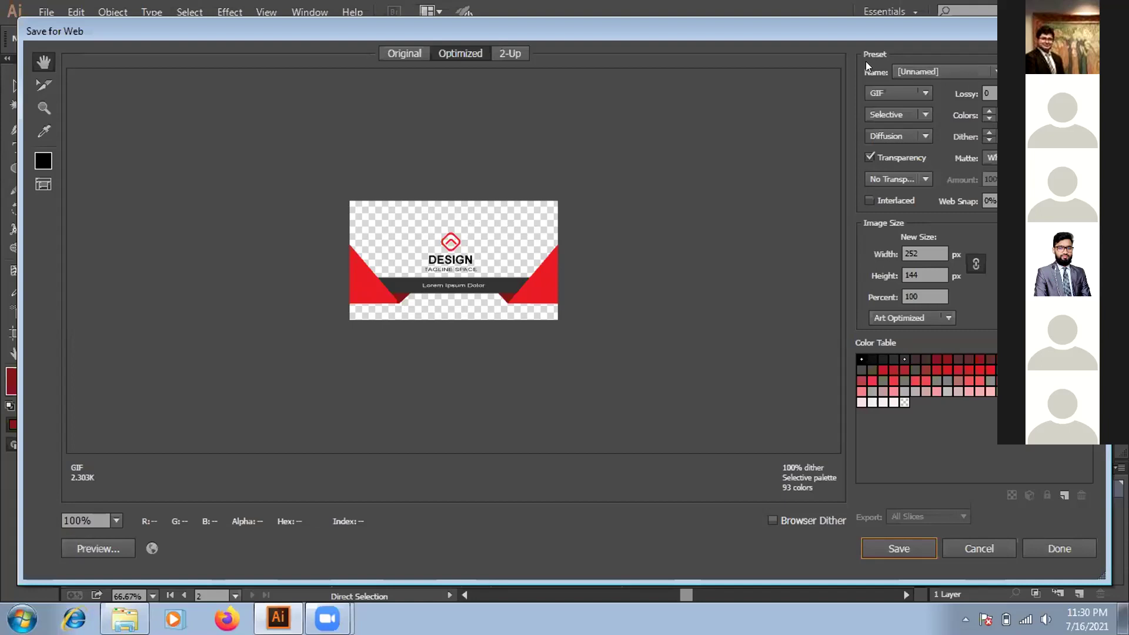
{"action": "left_click", "coordinate": [927, 92]}
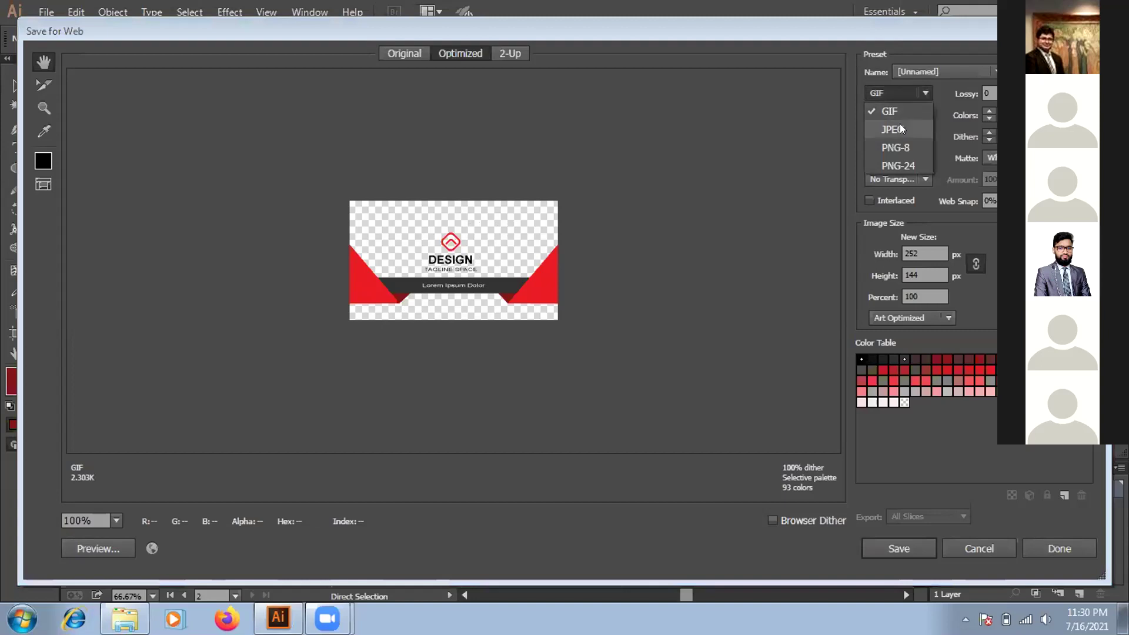
{"action": "left_click", "coordinate": [905, 126]}
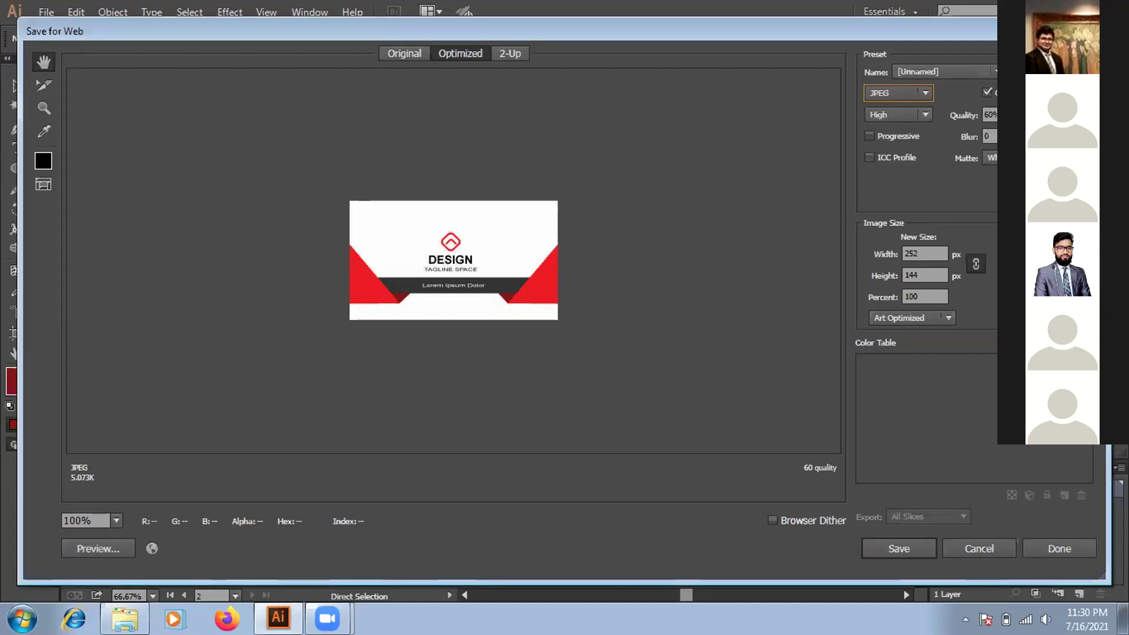
{"action": "left_click", "coordinate": [1013, 115]}
{"action": "left_click_drag", "start_coordinate": [998, 131], "coordinate": [1018, 131]}
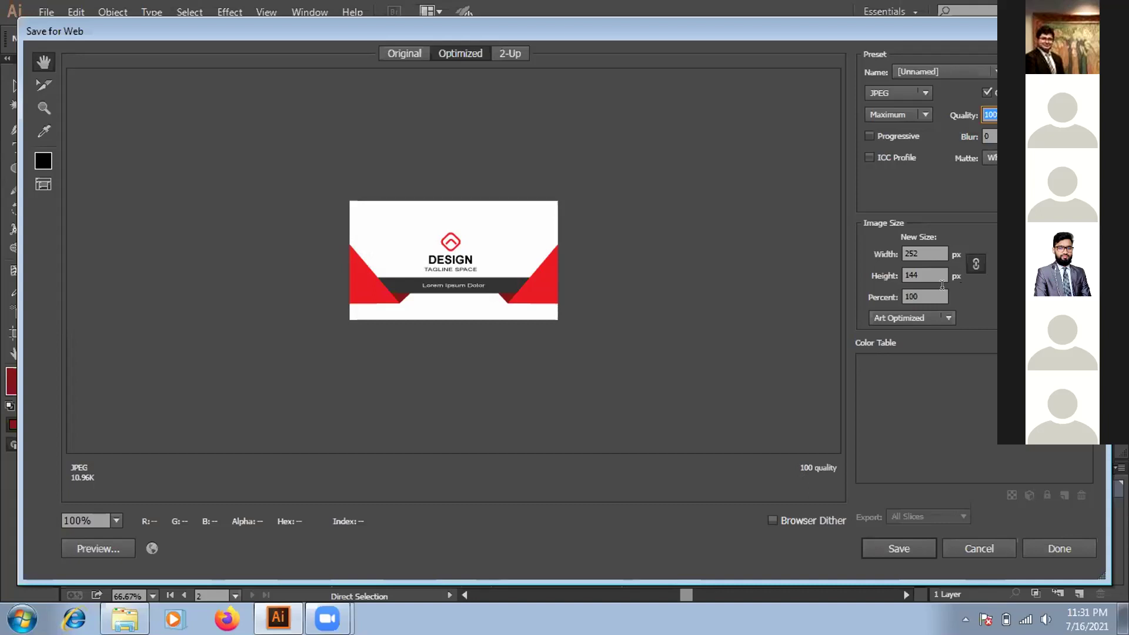
Step: Scale the web export's image size to 300 percent
{"action": "left_click", "coordinate": [925, 296]}
{"action": "type", "text": "300"}
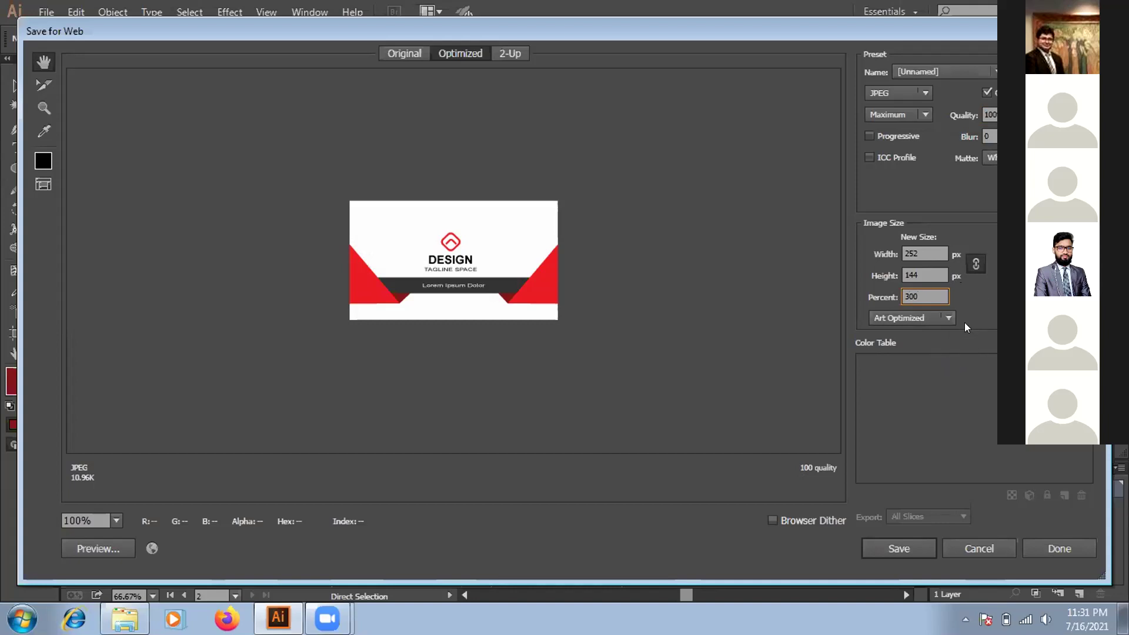
{"action": "left_click", "coordinate": [928, 275]}
{"action": "left_click", "coordinate": [878, 549]}
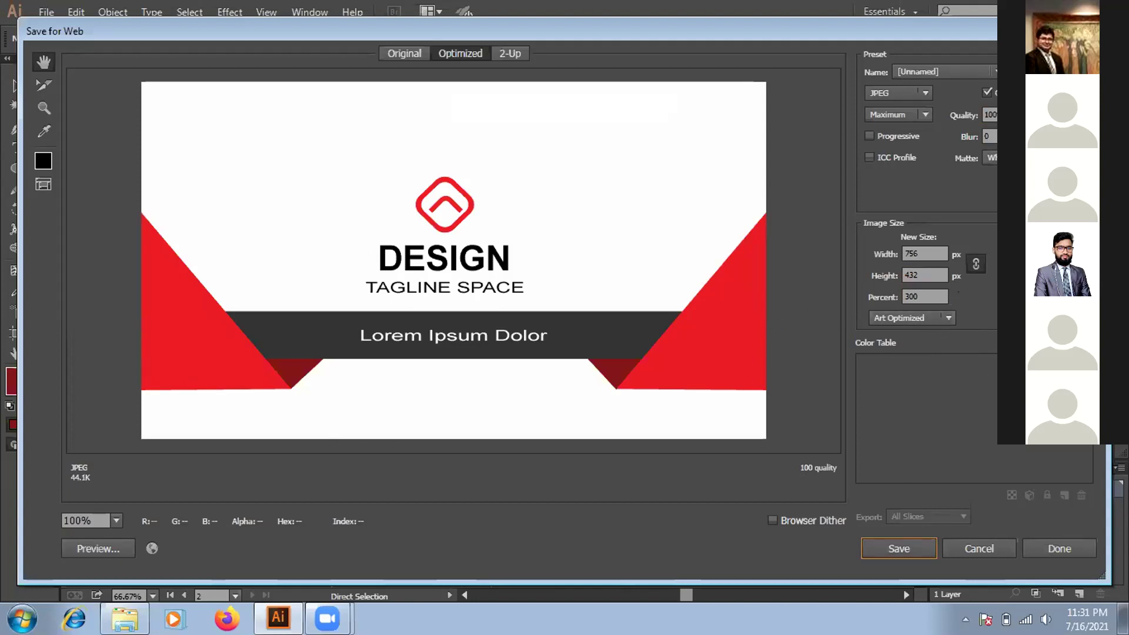
Step: Preview the export across both cards with artboard clipping off, and restore clipping to the DESIGN artboard
{"action": "left_click", "coordinate": [1018, 319]}
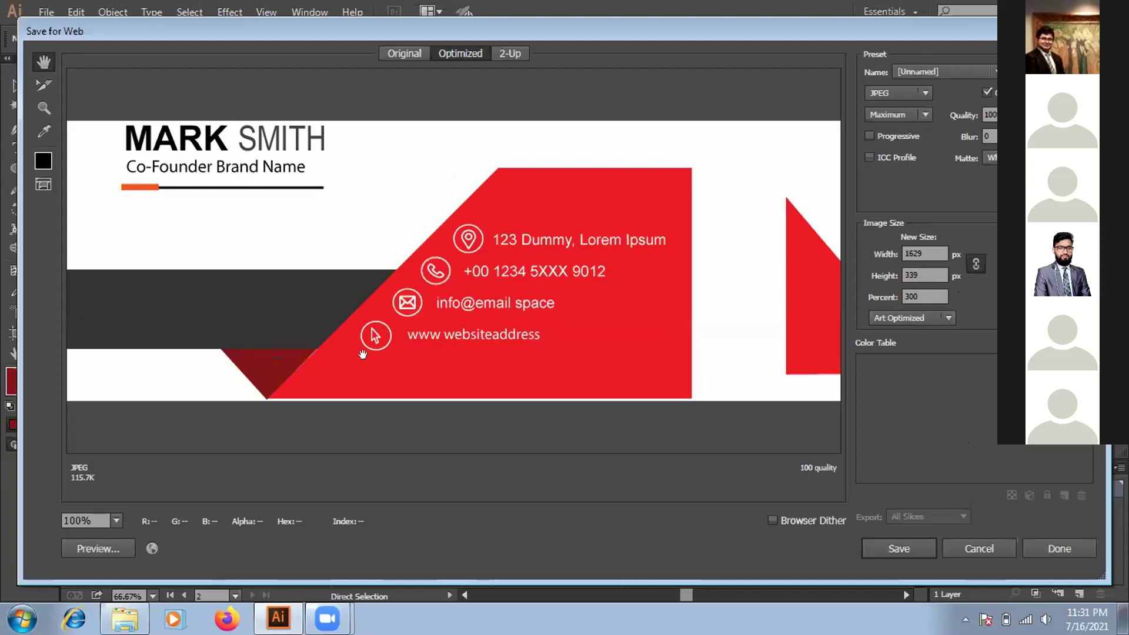
{"action": "left_click_drag", "start_coordinate": [643, 300], "coordinate": [170, 238]}
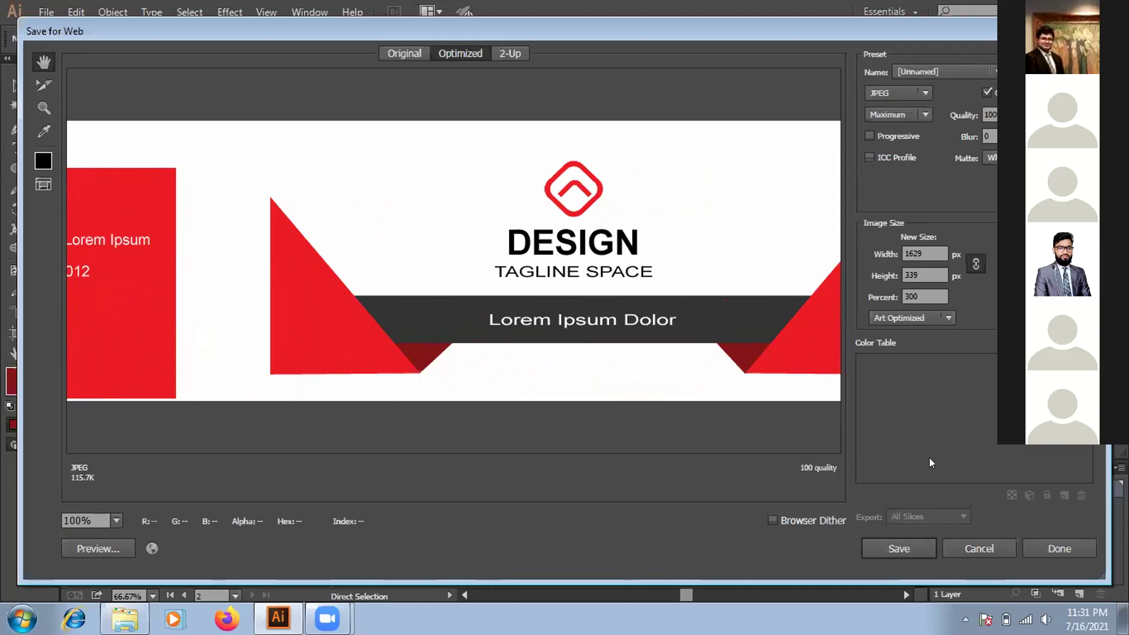
{"action": "left_click", "coordinate": [1007, 319]}
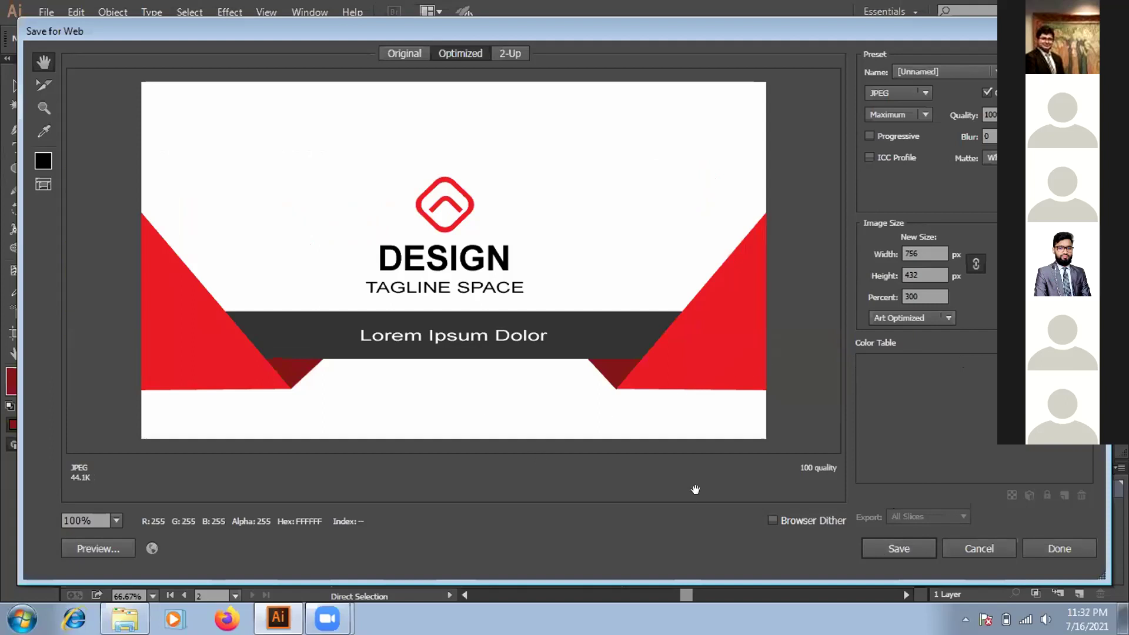
Step: Save the DESIGN card's web export into the Documents library as New-Work-Untitled-3d
{"action": "left_click", "coordinate": [883, 543]}
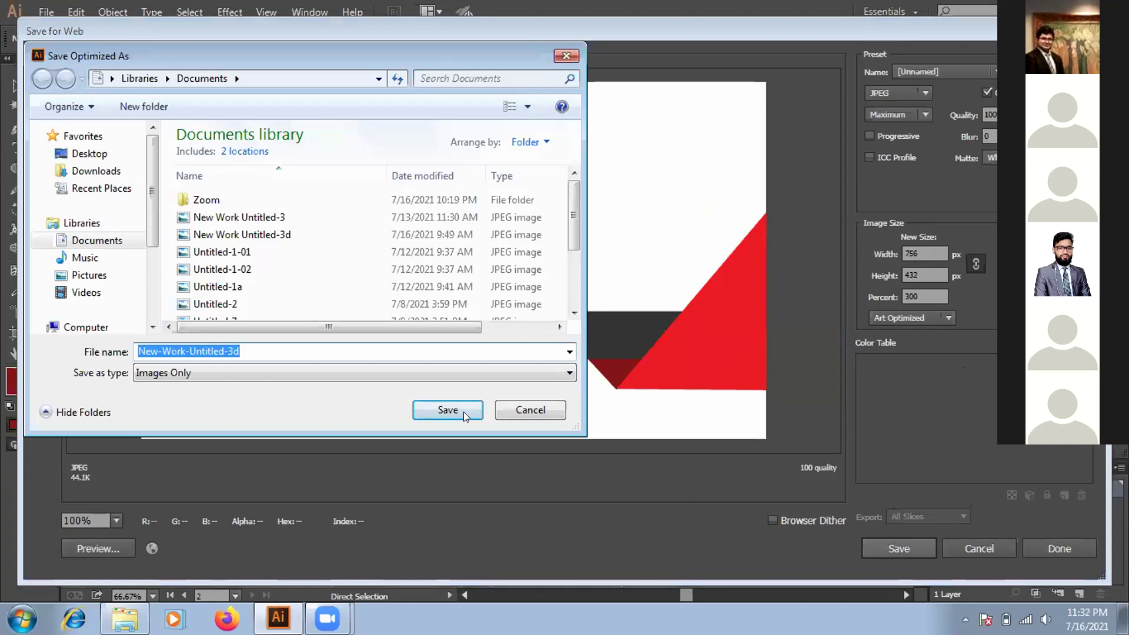
{"action": "left_click", "coordinate": [458, 409]}
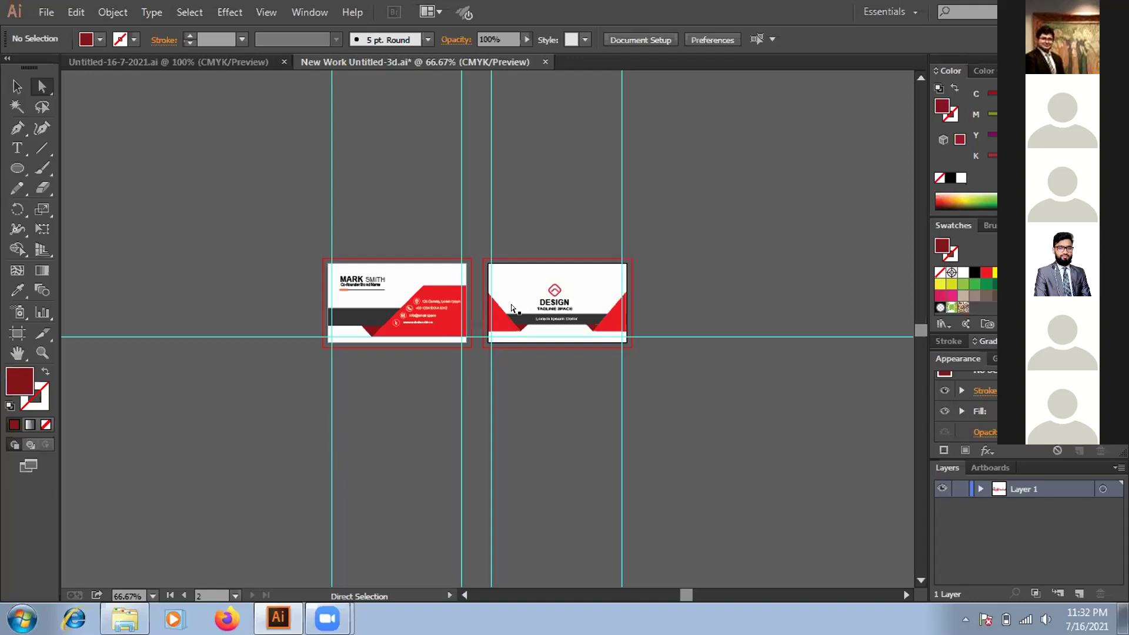
{"action": "scroll", "coordinate": [522, 308], "scroll_direction": "up", "scroll_amount": 2}
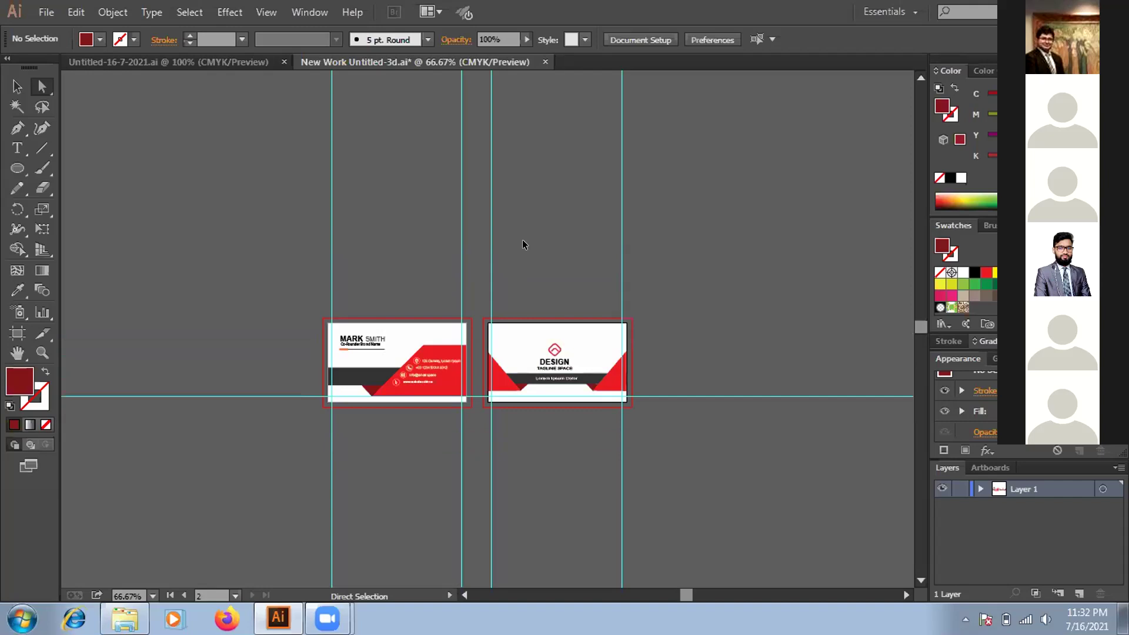
{"action": "key", "text": "ctrl+equal"}
{"action": "key", "text": "ctrl+equal"}
{"action": "key", "text": "ctrl+equal"}
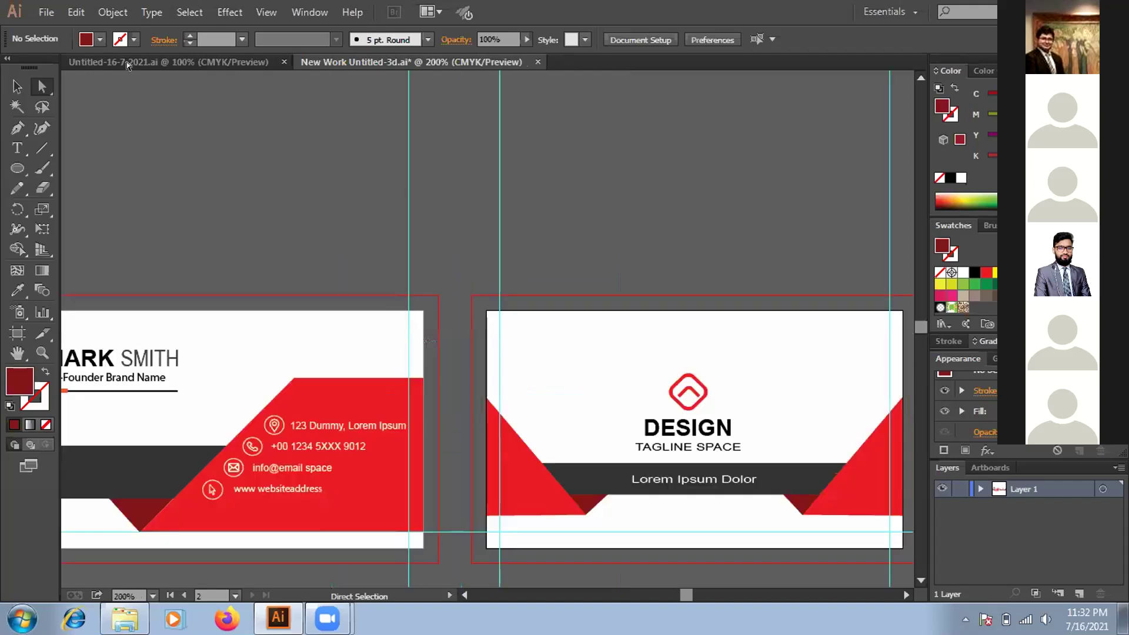
{"action": "left_click", "coordinate": [45, 10]}
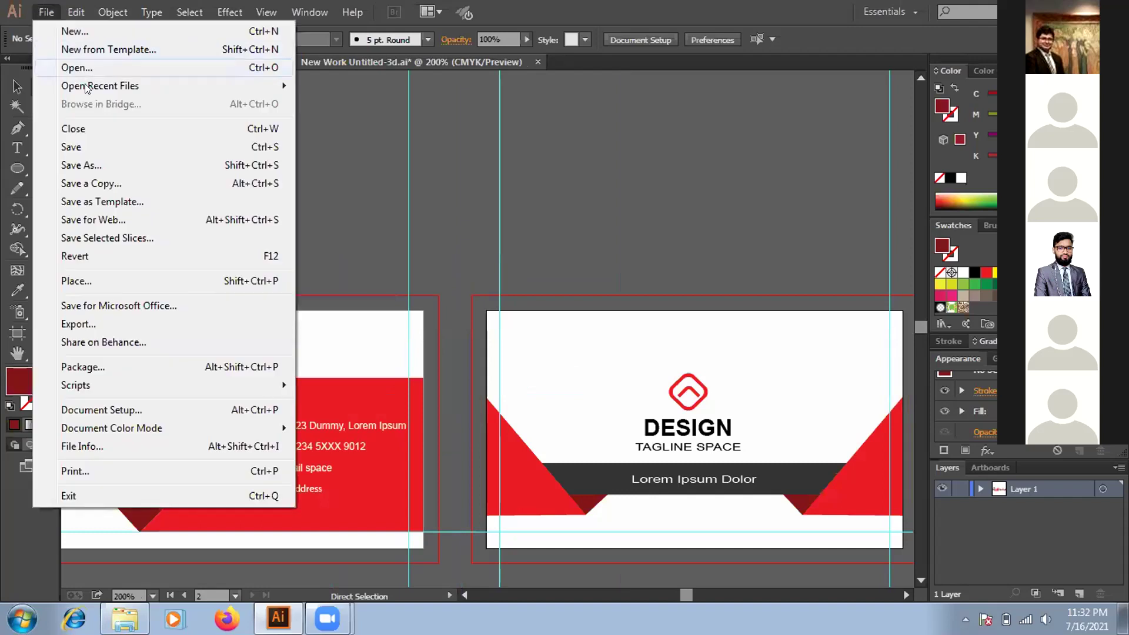
{"action": "left_click", "coordinate": [584, 218]}
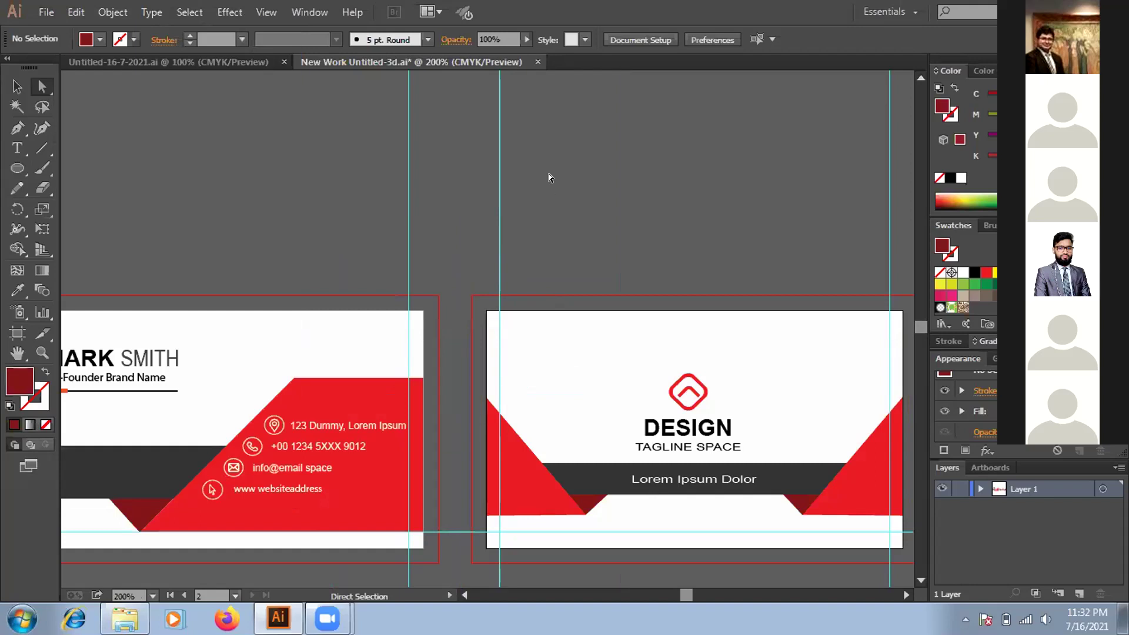
{"action": "key", "text": "ctrl+minus"}
{"action": "key", "text": "ctrl+minus"}
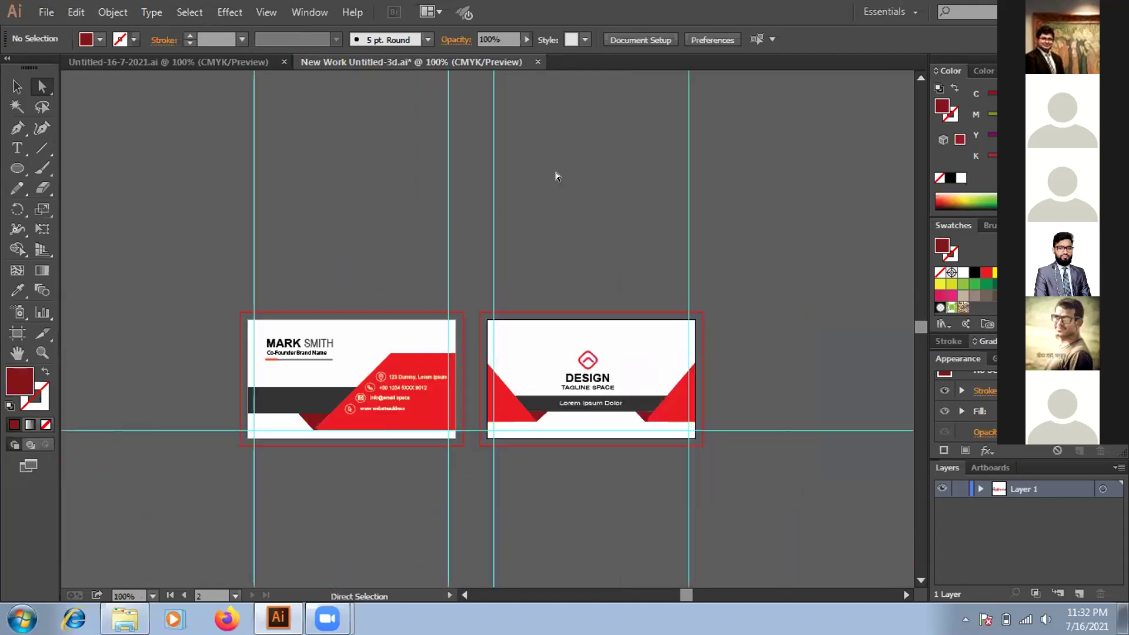
{"action": "left_click", "coordinate": [46, 11]}
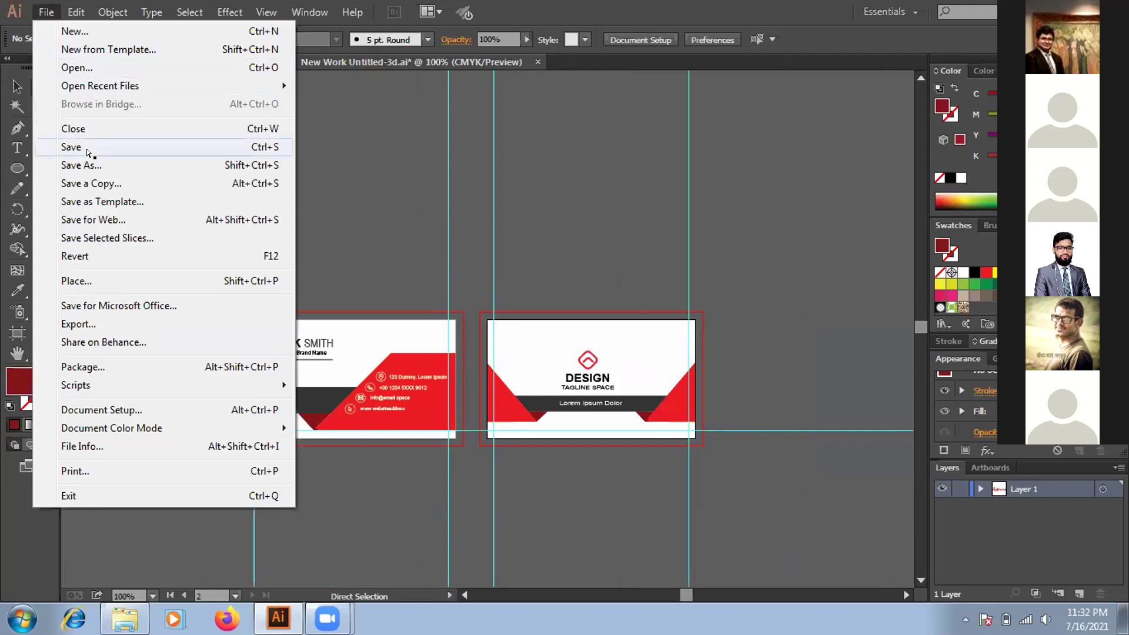
{"action": "left_click", "coordinate": [826, 263]}
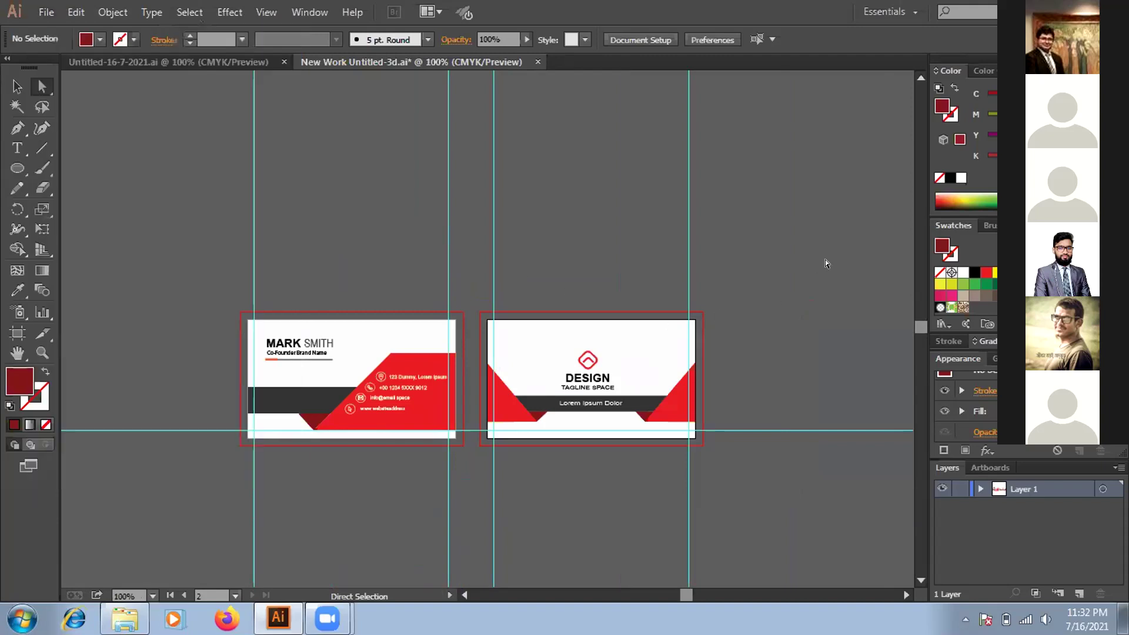
Step: Try a Save for Web export with the contact-details card's objects selected, and cancel it
{"action": "left_click_drag", "start_coordinate": [824, 242], "coordinate": [179, 451]}
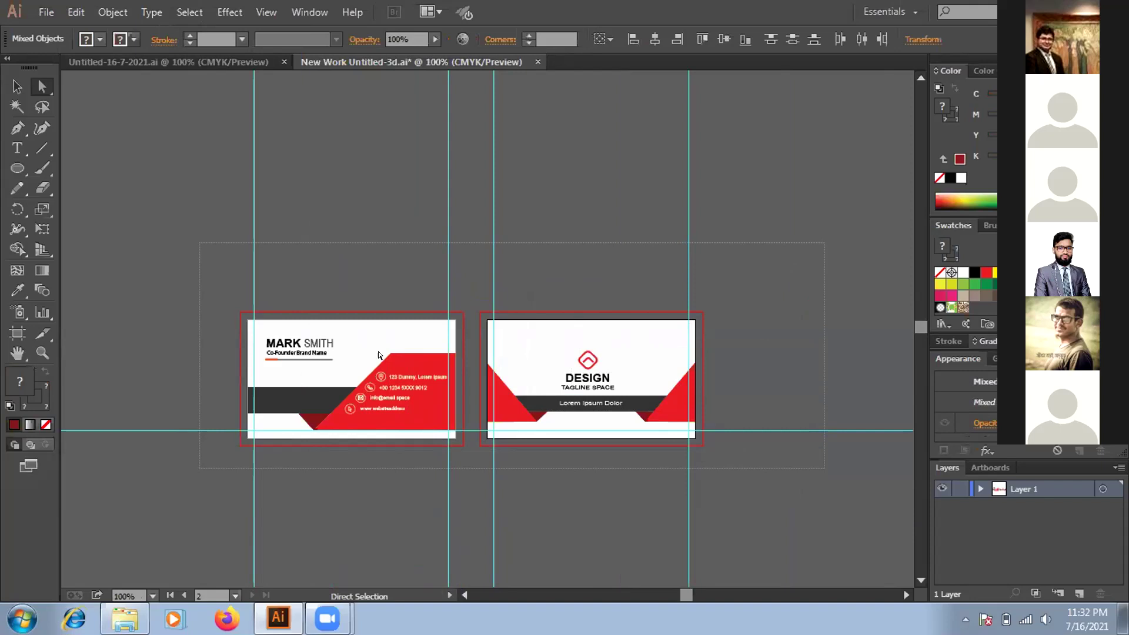
{"action": "left_click", "coordinate": [372, 218]}
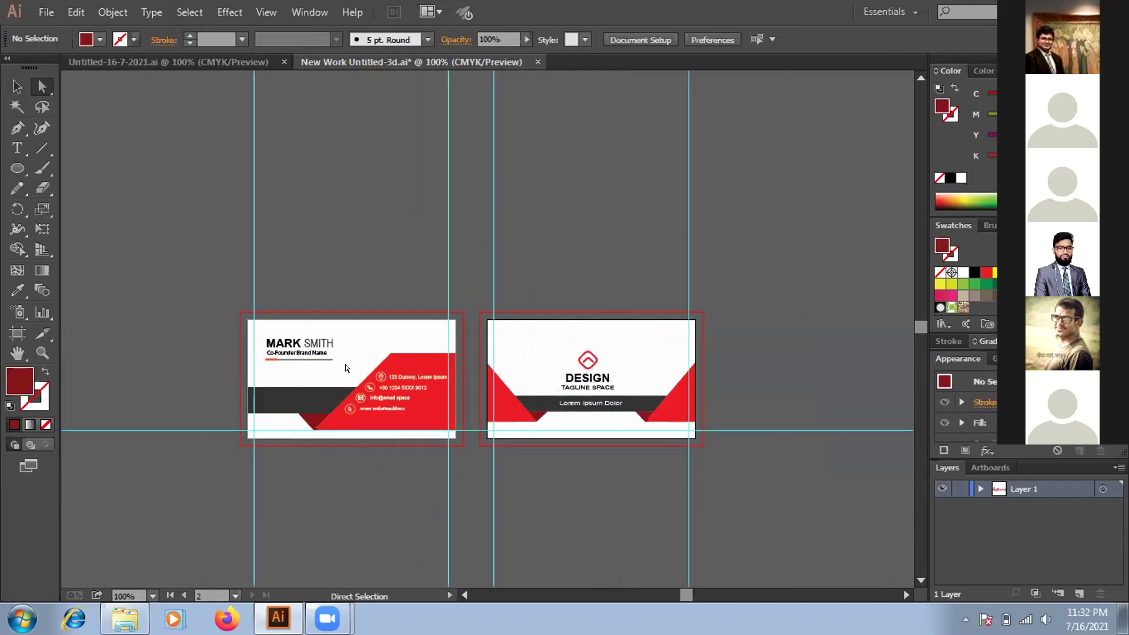
{"action": "left_click_drag", "start_coordinate": [365, 439], "coordinate": [429, 459]}
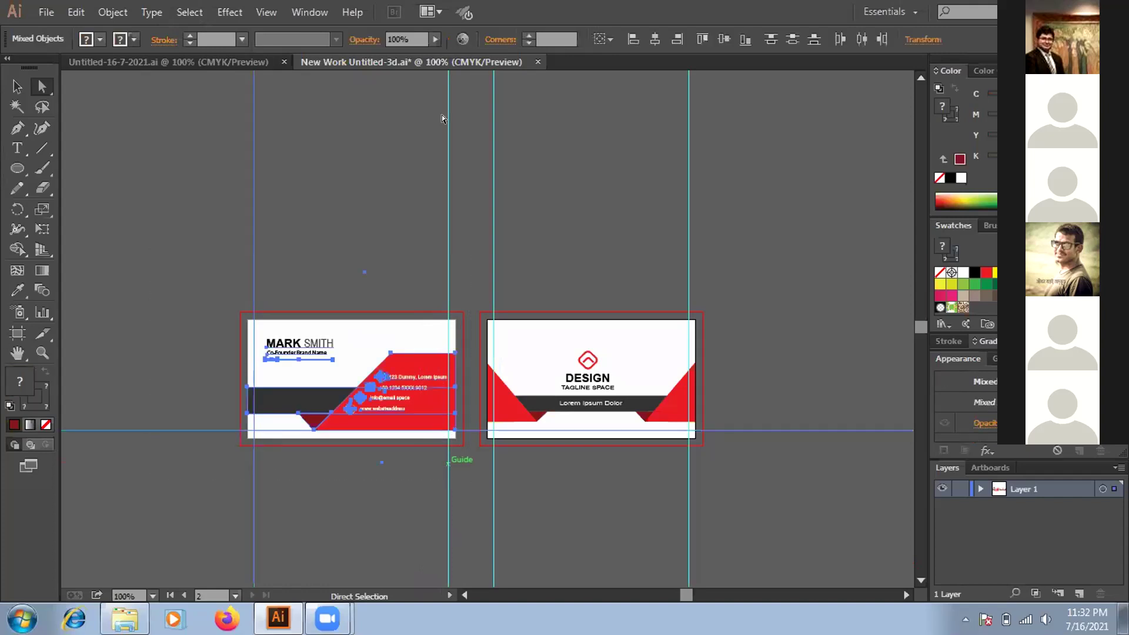
{"action": "left_click", "coordinate": [47, 13]}
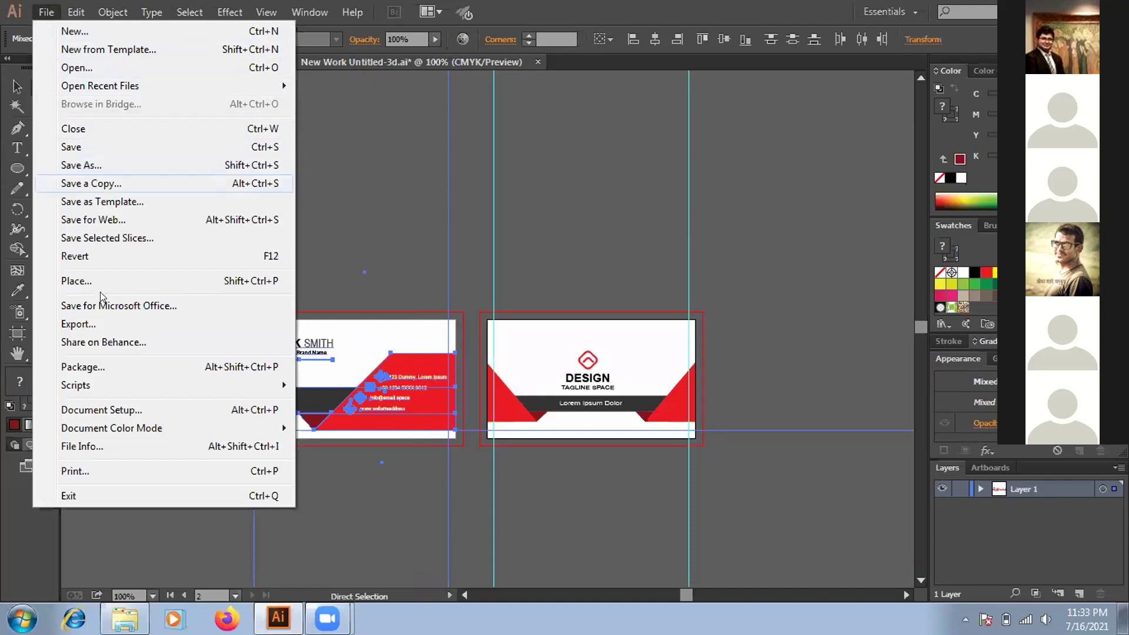
{"action": "left_click", "coordinate": [108, 231]}
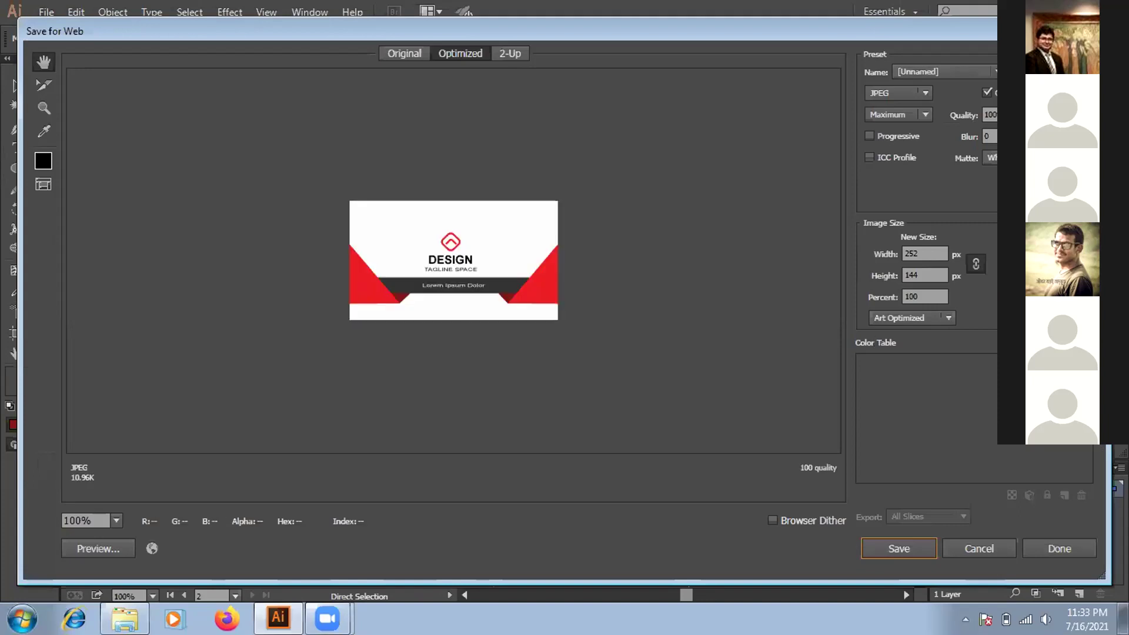
{"action": "left_click", "coordinate": [927, 296]}
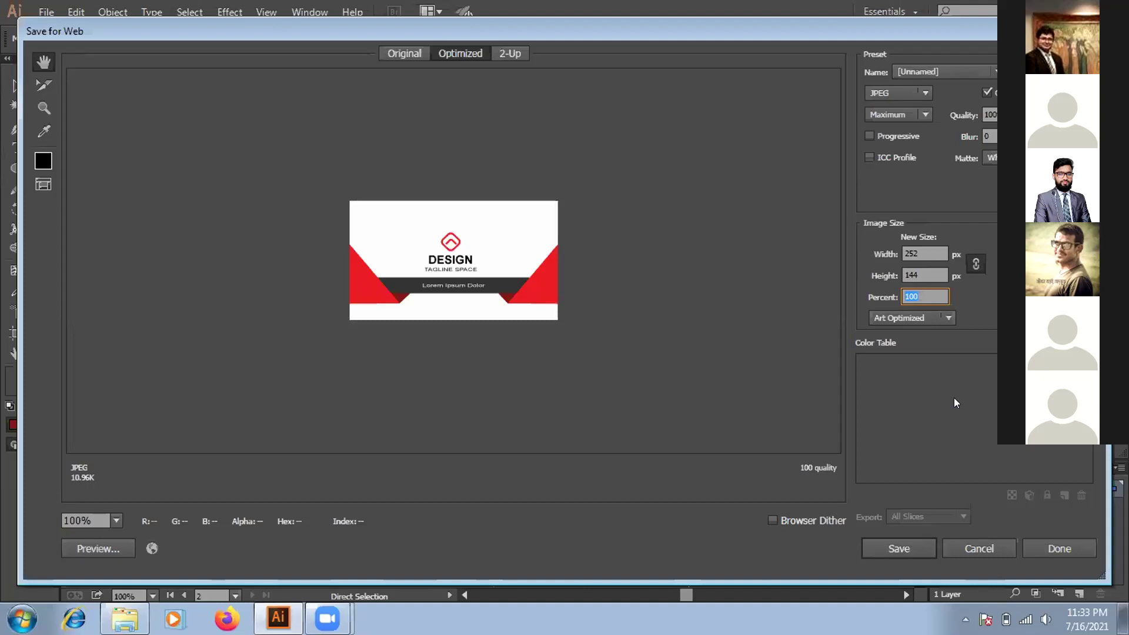
{"action": "left_click", "coordinate": [988, 547]}
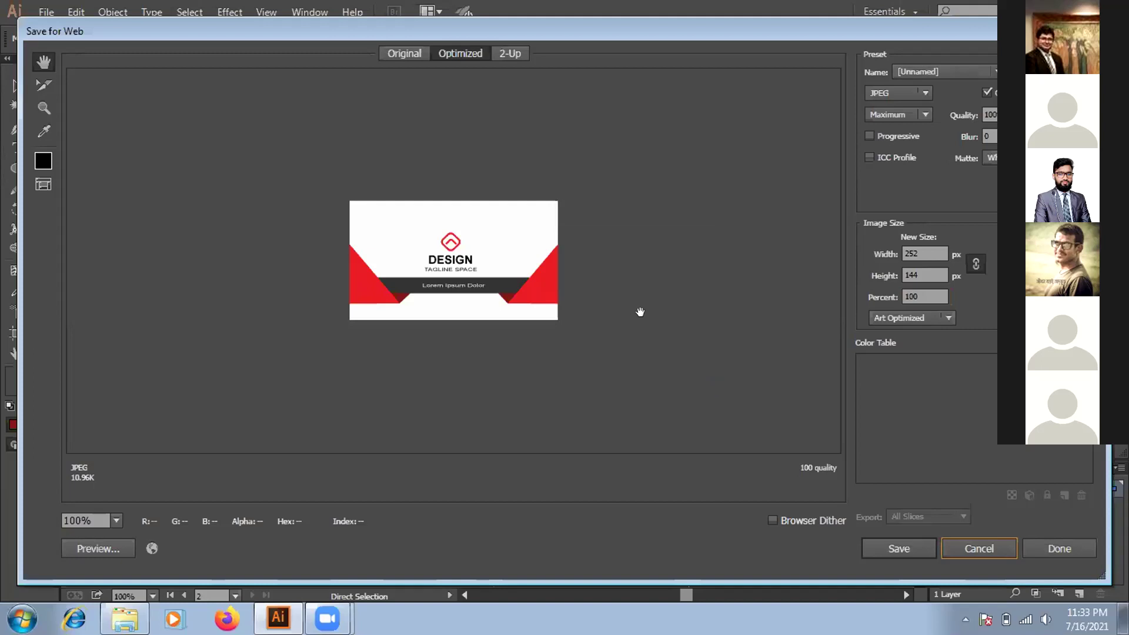
{"action": "left_click", "coordinate": [986, 548]}
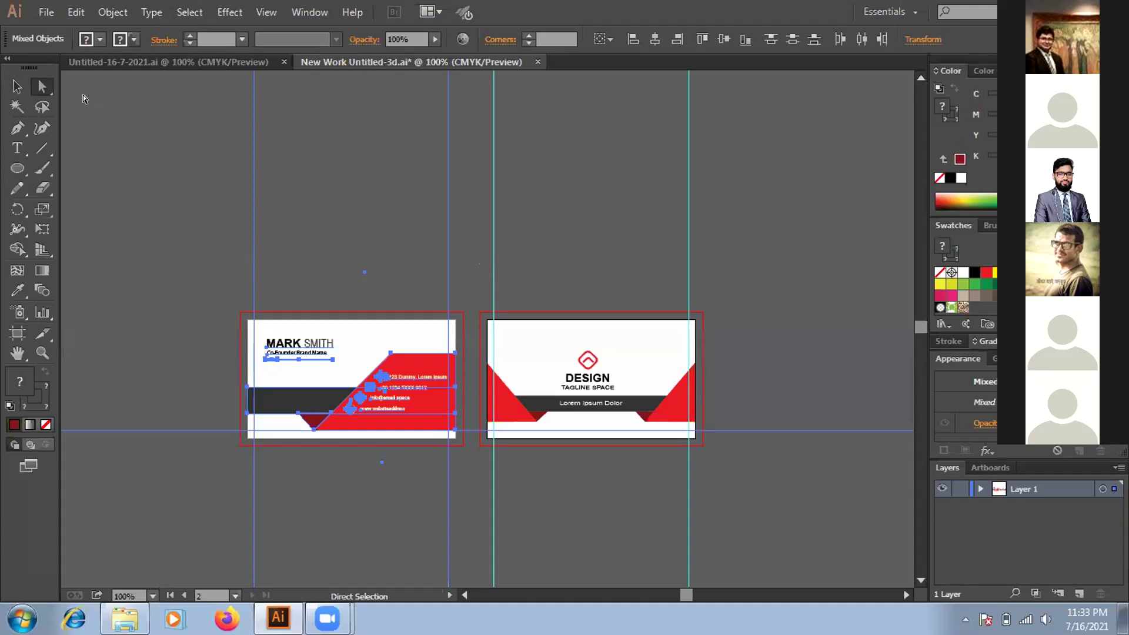
{"action": "left_click", "coordinate": [153, 162]}
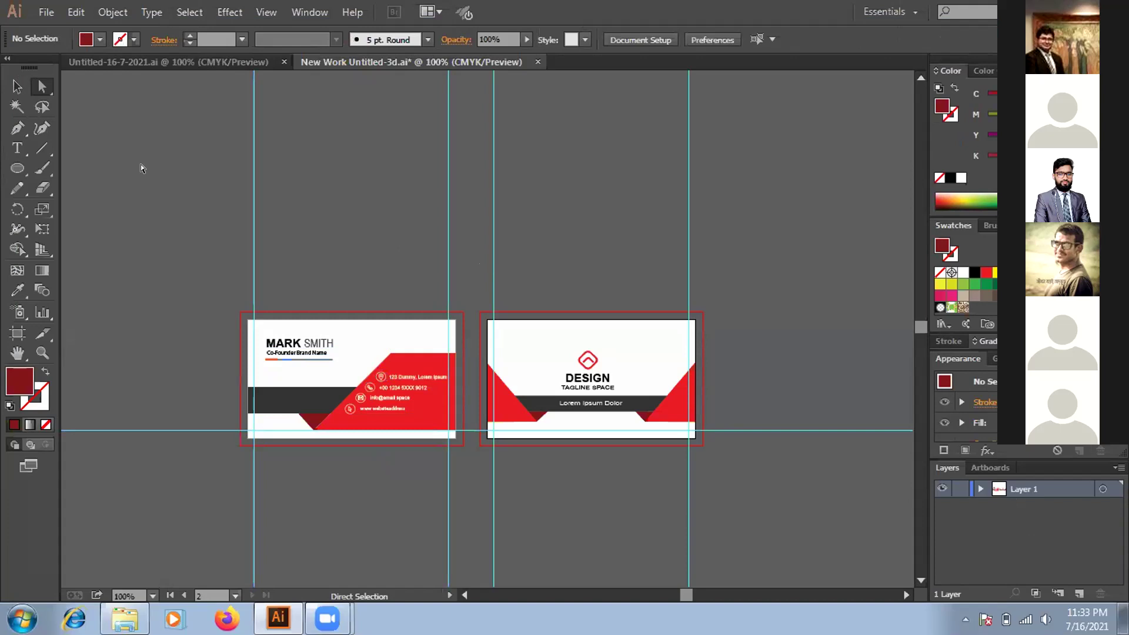
Step: Make the contact-details card's artboard active with the Selection tool and save the document
{"action": "left_click", "coordinate": [362, 338]}
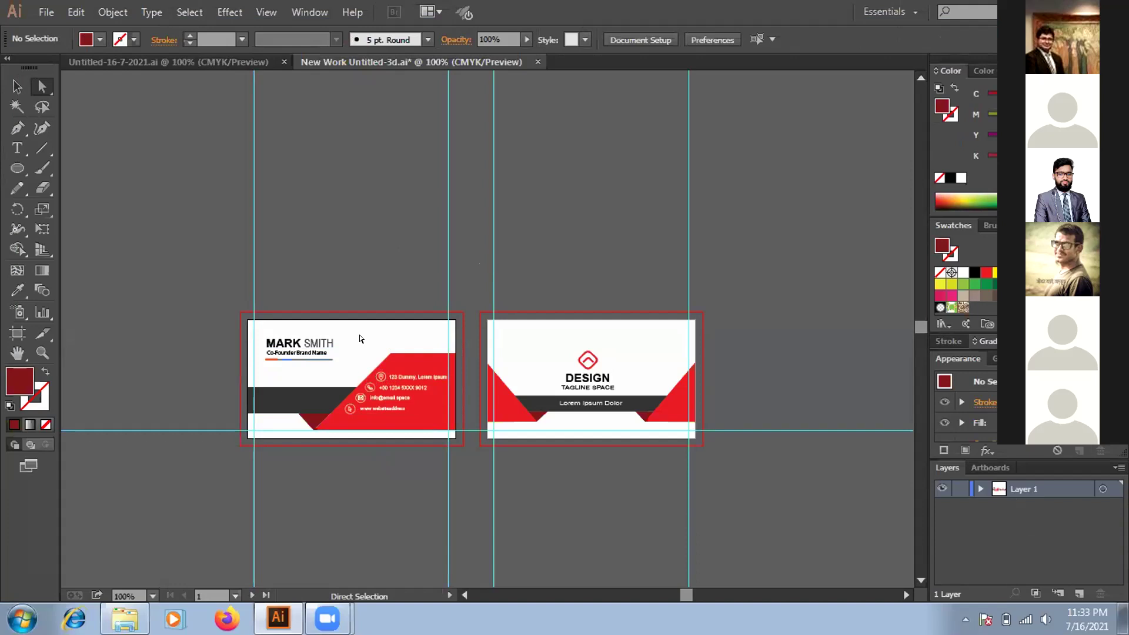
{"action": "left_click", "coordinate": [17, 86]}
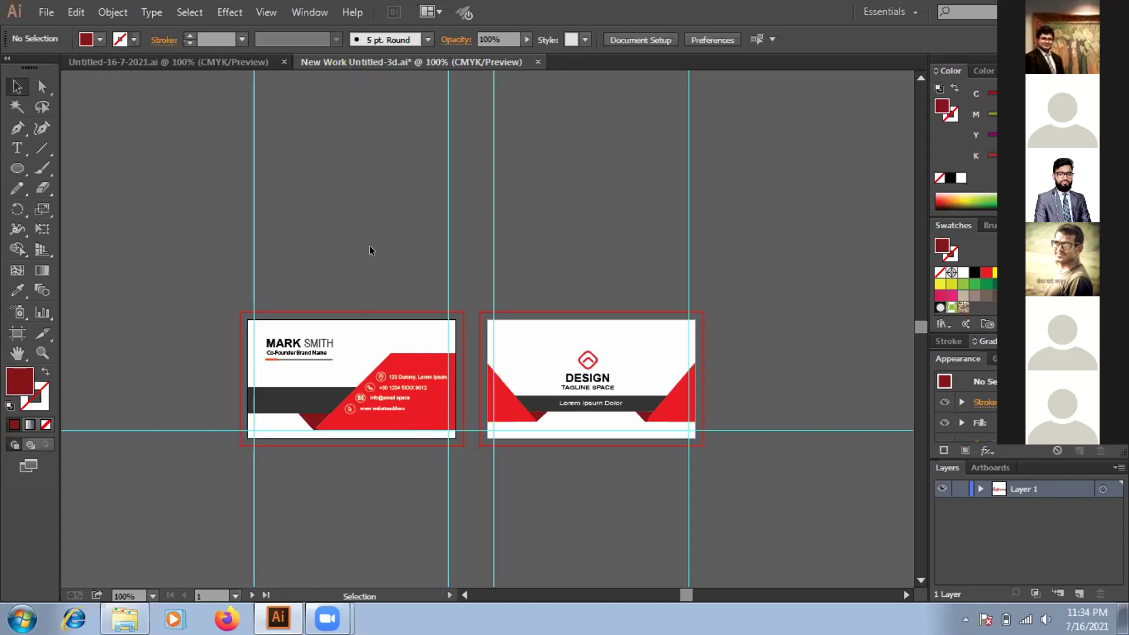
{"action": "left_click", "coordinate": [544, 344]}
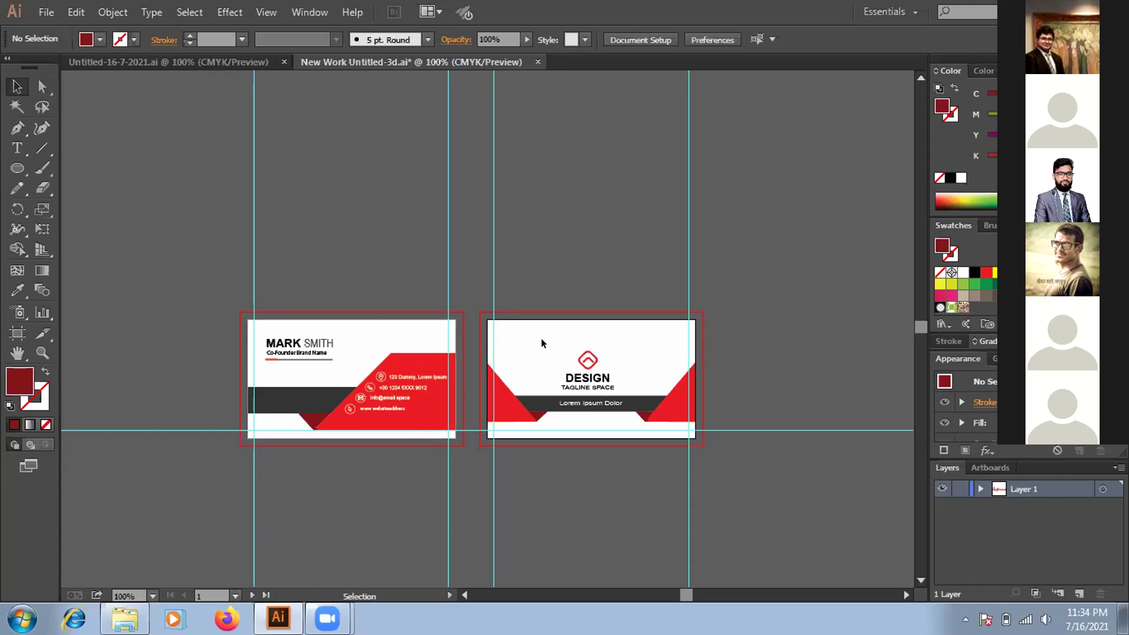
{"action": "left_click", "coordinate": [405, 338]}
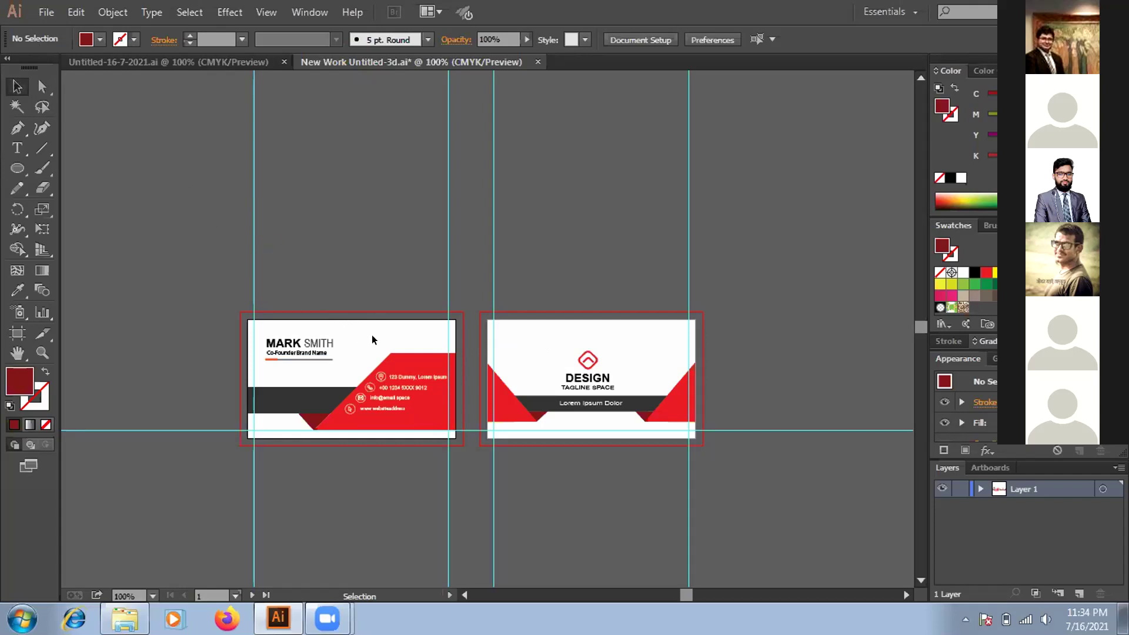
{"action": "left_click", "coordinate": [42, 19]}
{"action": "left_click", "coordinate": [83, 149]}
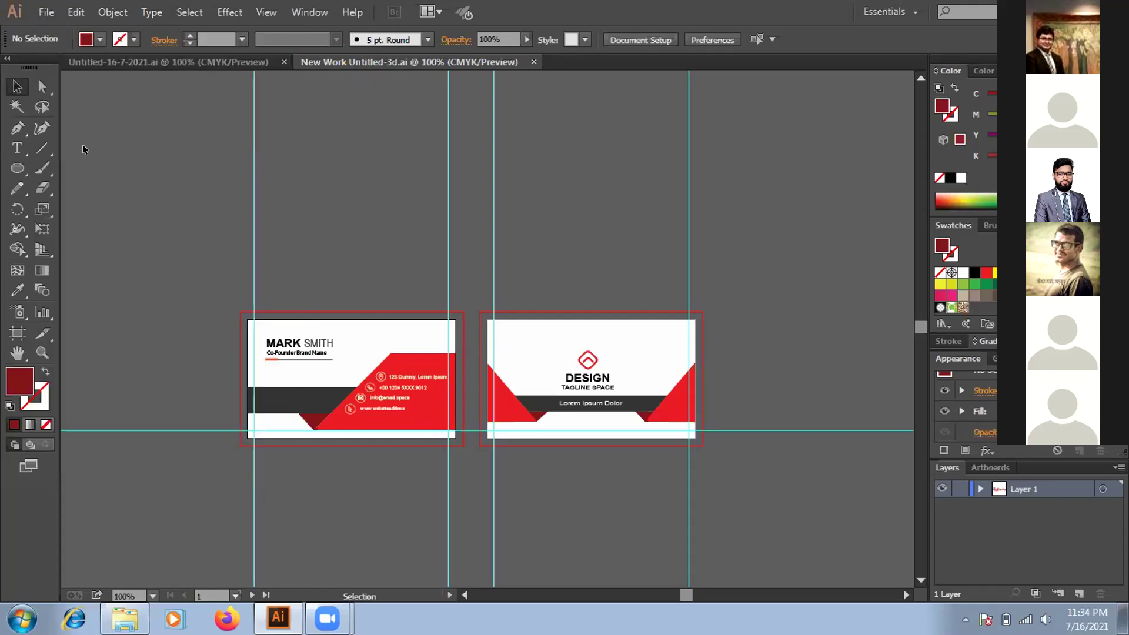
Step: Open a Save for Web export of the contact-details card and scale its image size to 300 percent
{"action": "left_click", "coordinate": [46, 12]}
{"action": "left_click", "coordinate": [99, 219]}
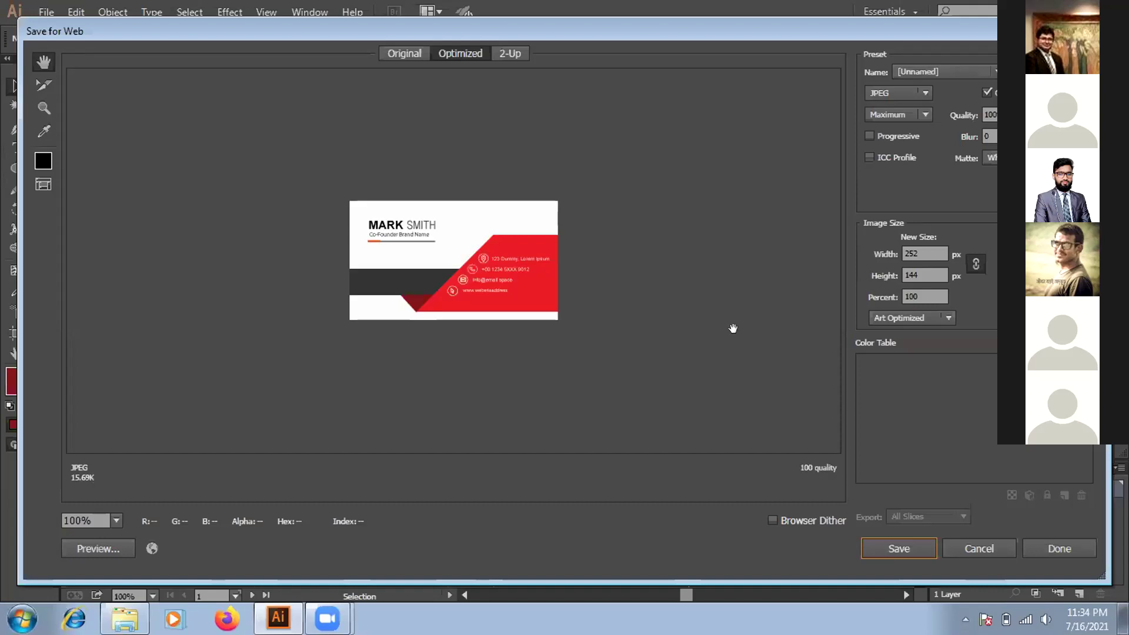
{"action": "left_click", "coordinate": [927, 291]}
{"action": "type", "text": "300"}
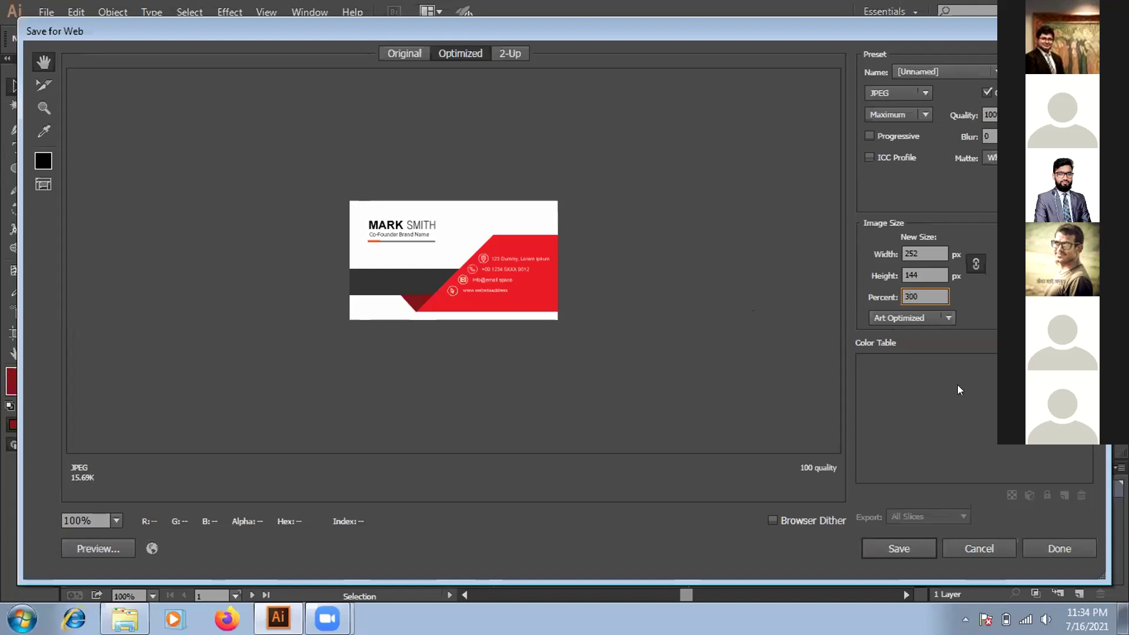
{"action": "left_click", "coordinate": [928, 269]}
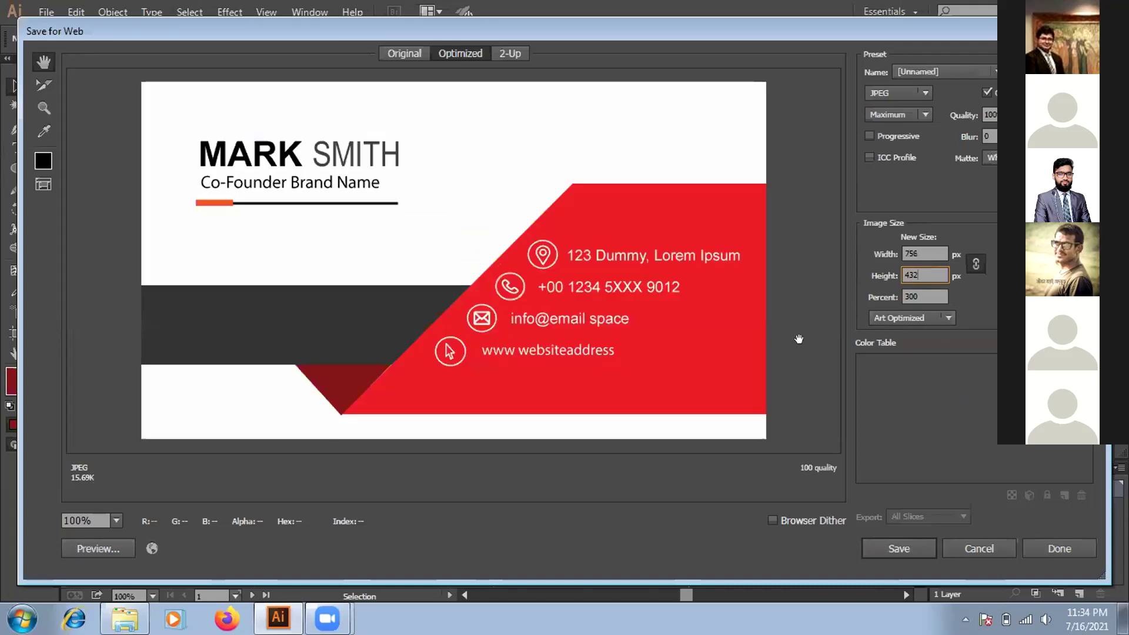
Step: Save the contact-details card's export in Documents, declining to replace New-Work-Untitled-3d and adding "b" to the file name
{"action": "left_click", "coordinate": [904, 544]}
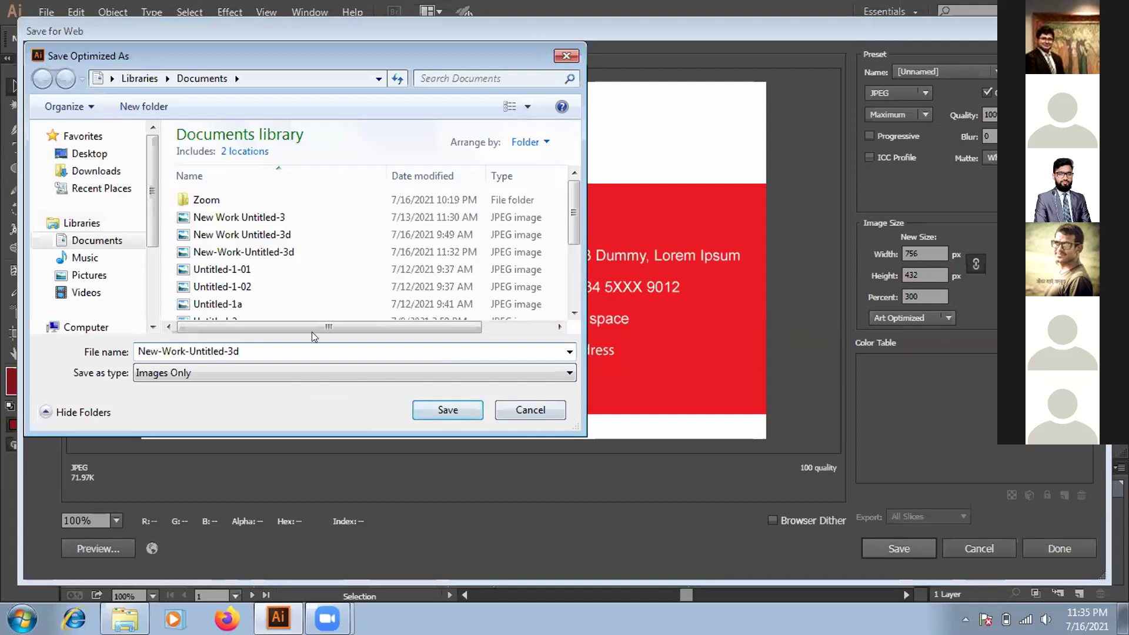
{"action": "key", "text": "Return"}
{"action": "left_click", "coordinate": [429, 270]}
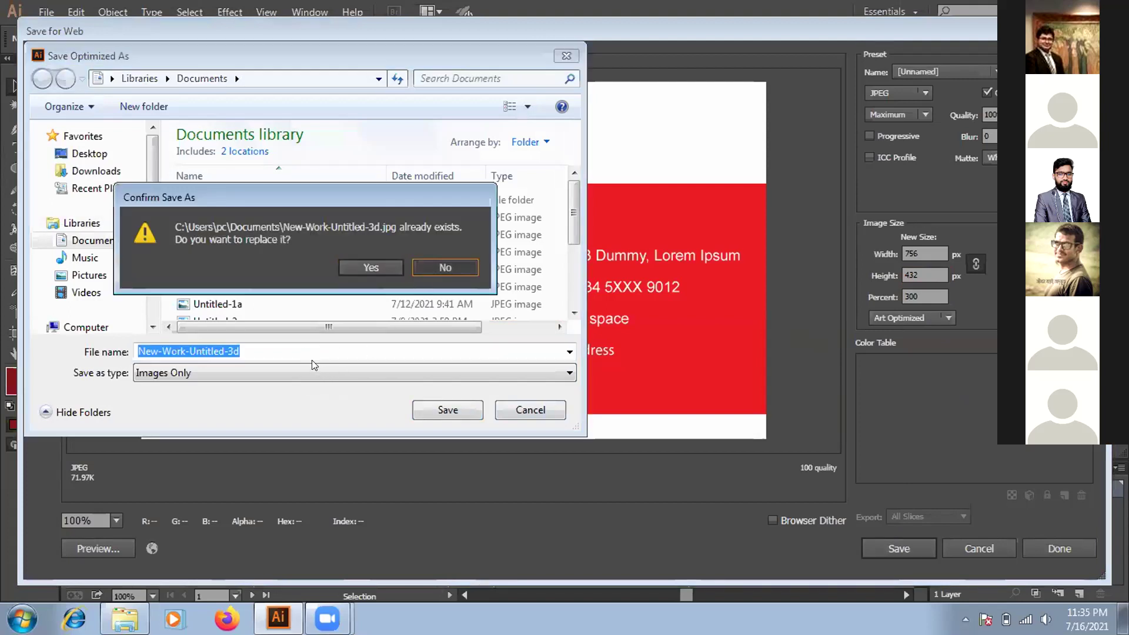
{"action": "left_click", "coordinate": [294, 344]}
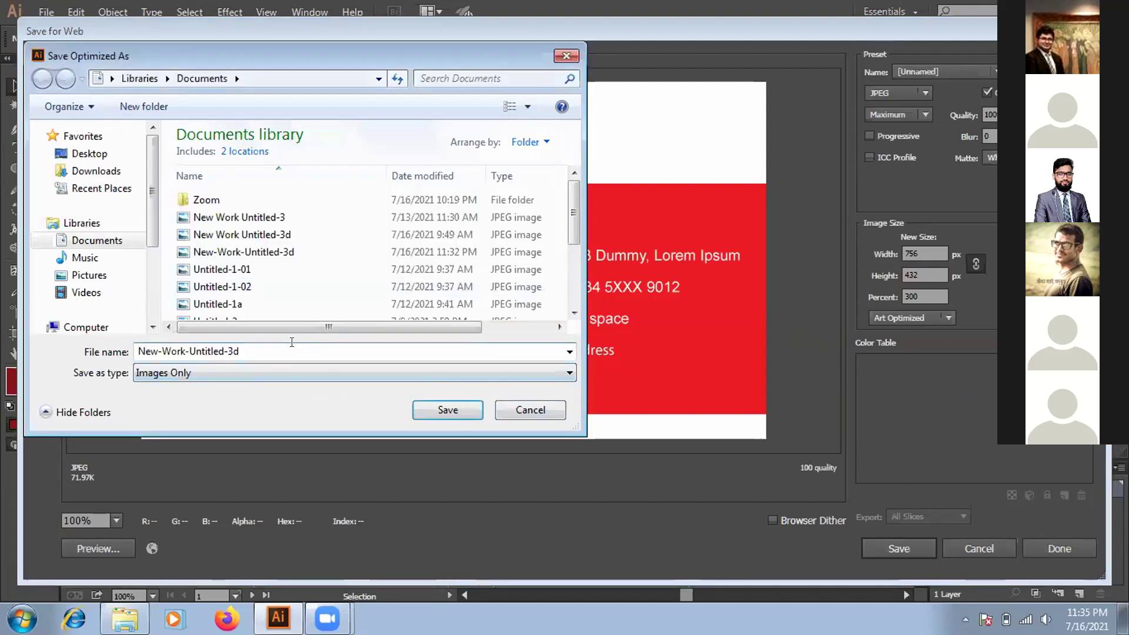
{"action": "type", "text": "b"}
{"action": "left_click", "coordinate": [471, 409]}
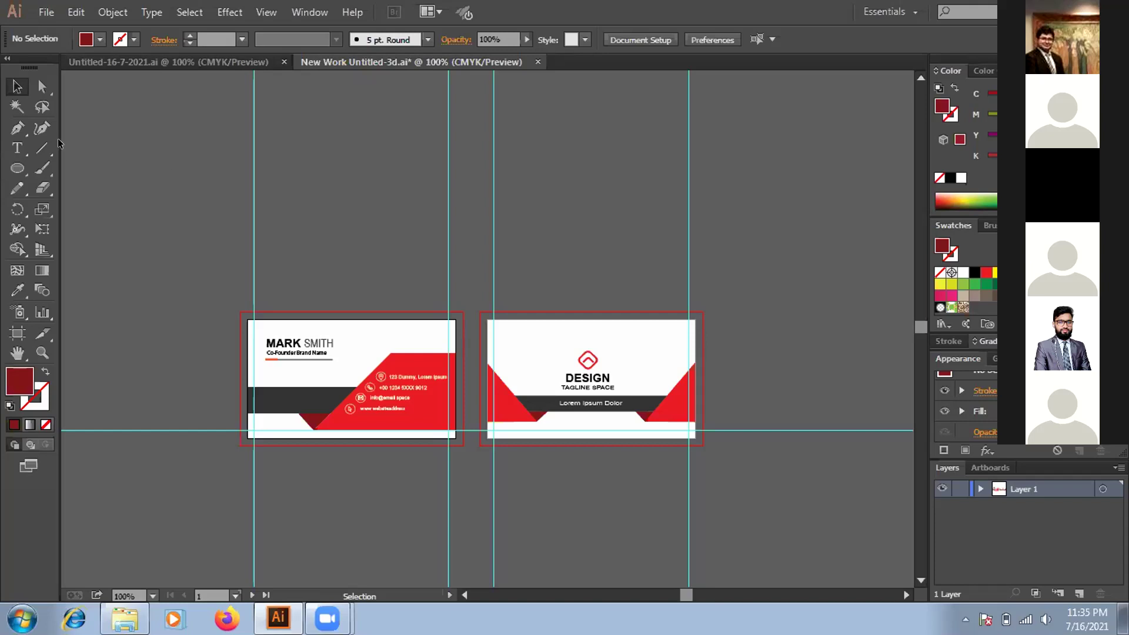
{"action": "left_click", "coordinate": [43, 10]}
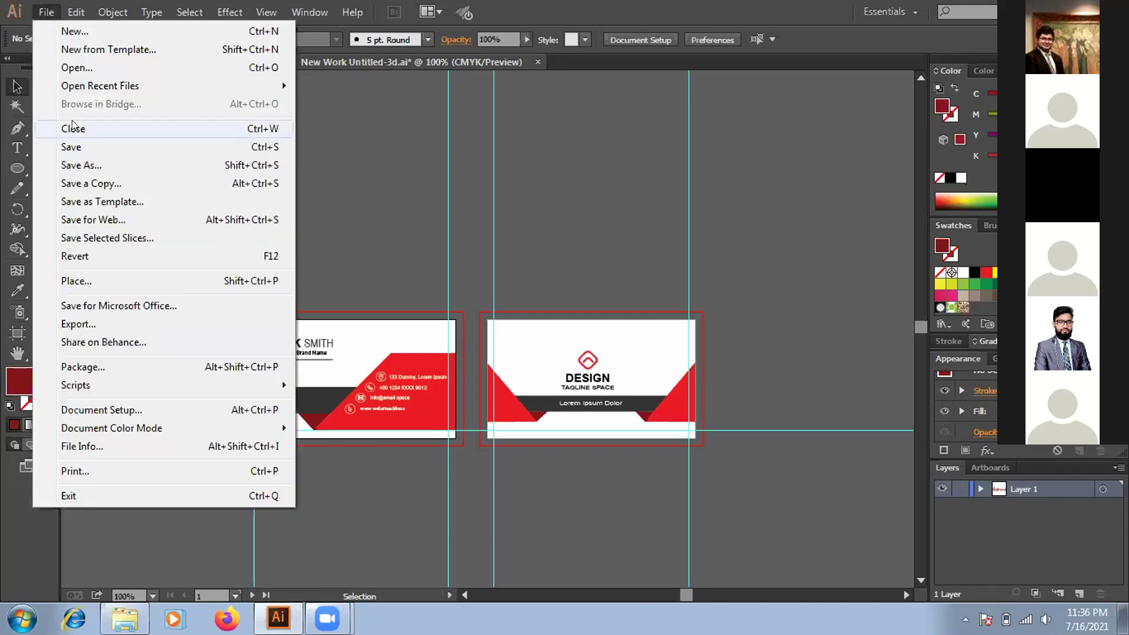
{"action": "left_click", "coordinate": [426, 160]}
{"action": "scroll", "coordinate": [338, 368], "scroll_direction": "up", "scroll_amount": 1}
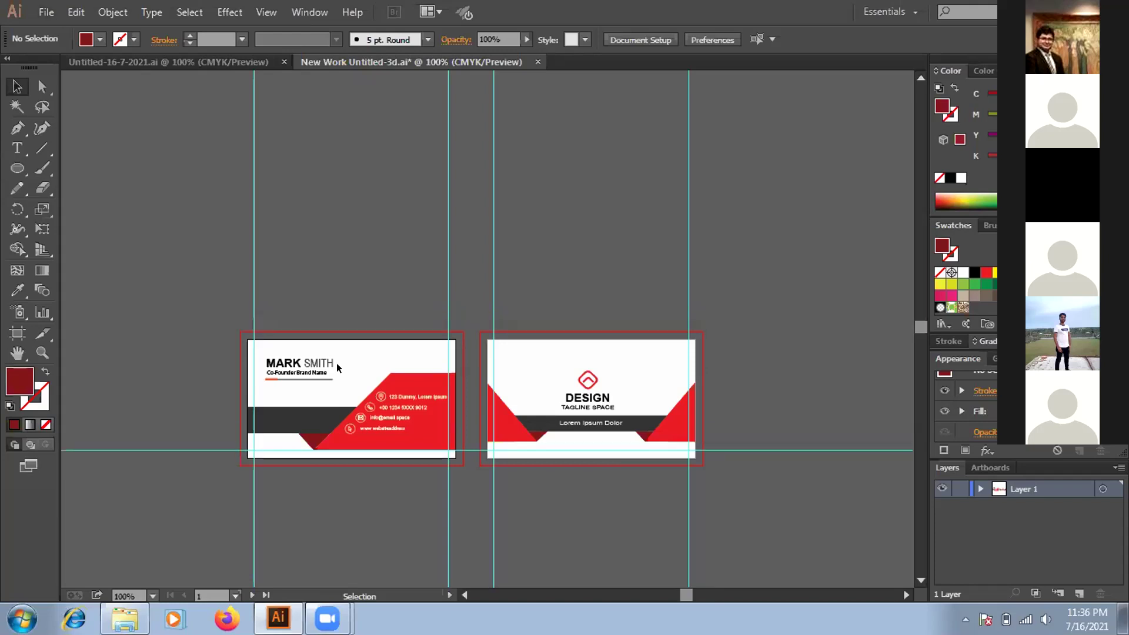
{"action": "scroll", "coordinate": [338, 368], "scroll_direction": "down", "scroll_amount": 2}
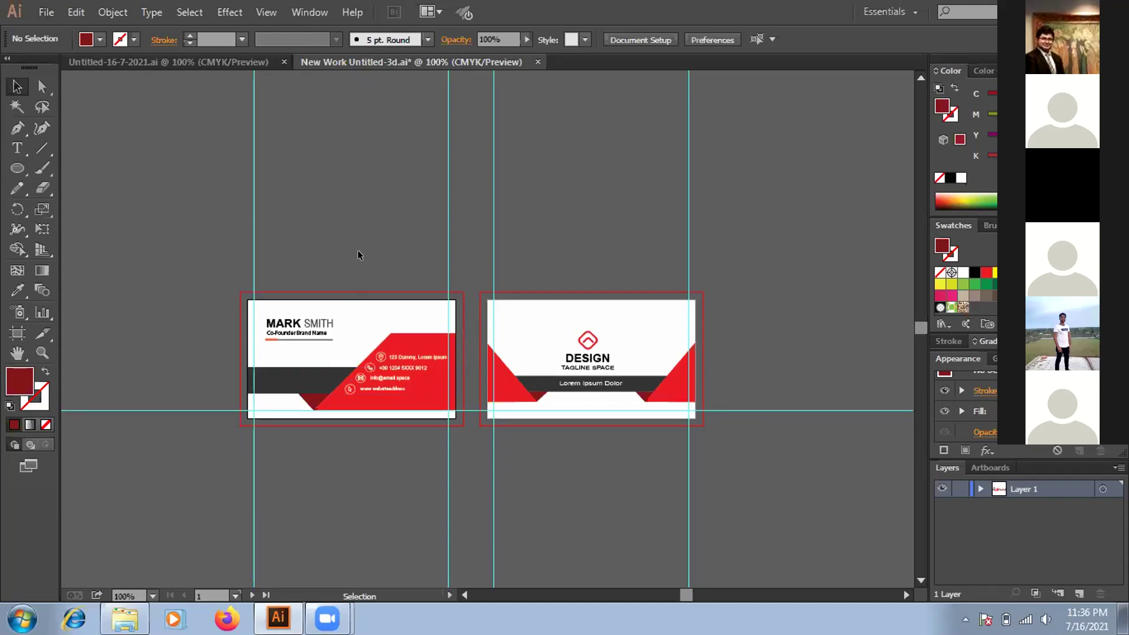
{"action": "key", "text": "ctrl+plus"}
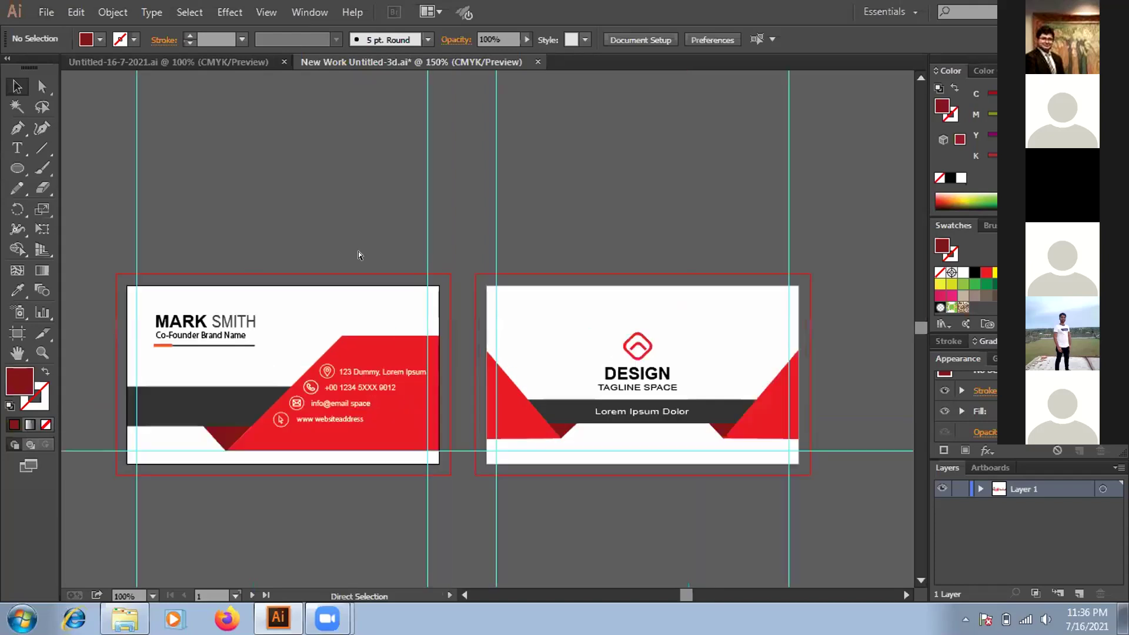
{"action": "key", "text": "ctrl+plus"}
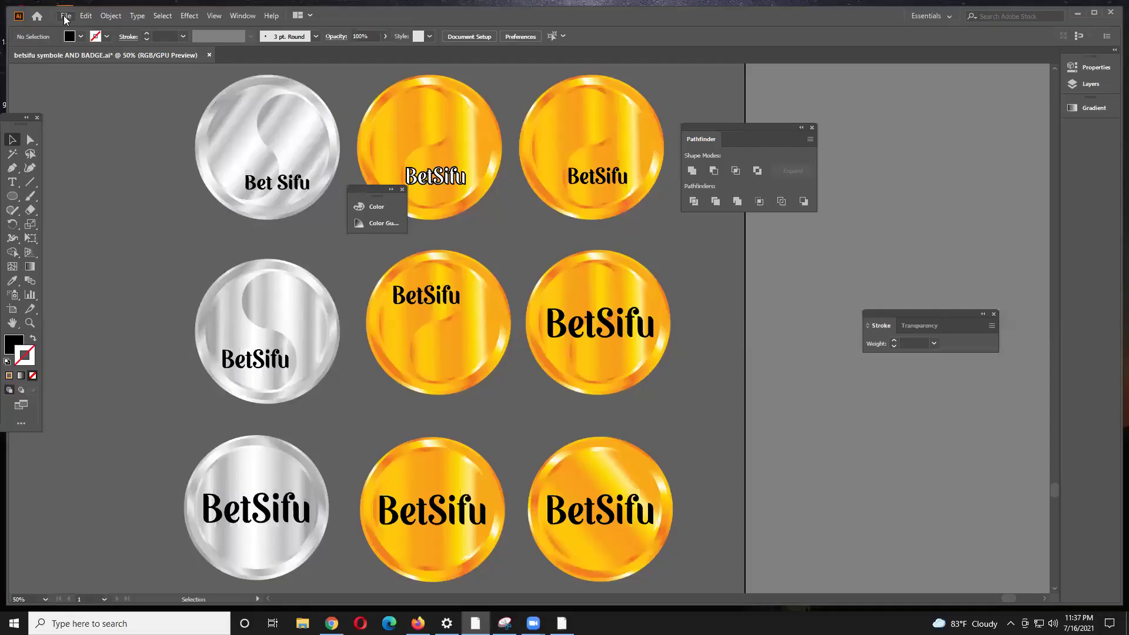
{"action": "left_click", "coordinate": [66, 15]}
{"action": "left_click", "coordinate": [103, 30]}
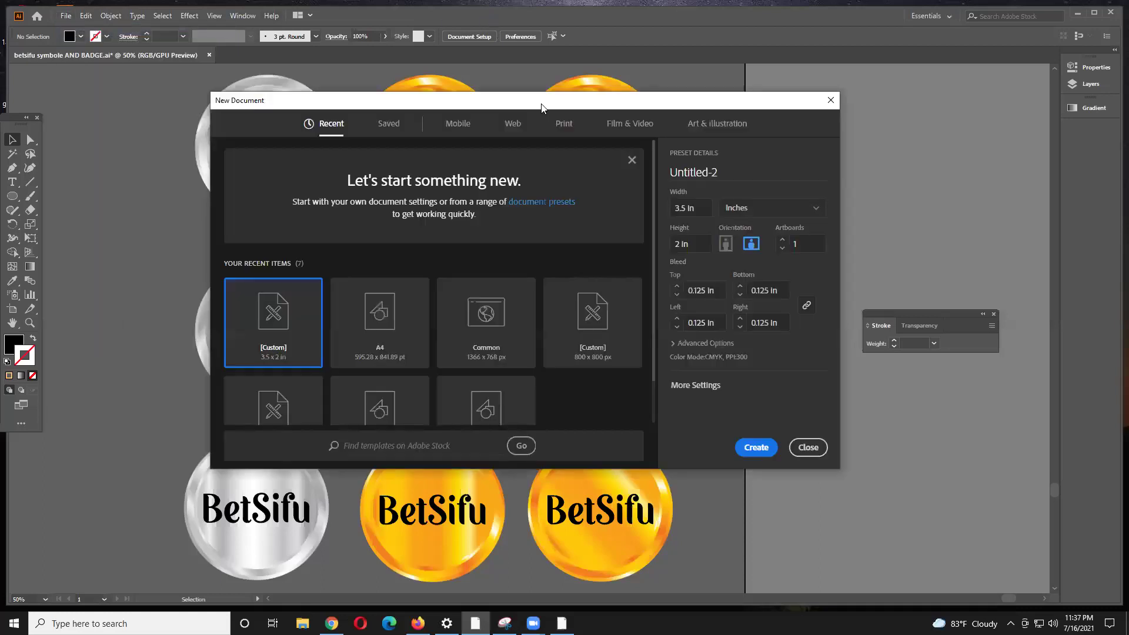
{"action": "left_click_drag", "start_coordinate": [541, 107], "coordinate": [547, 95]}
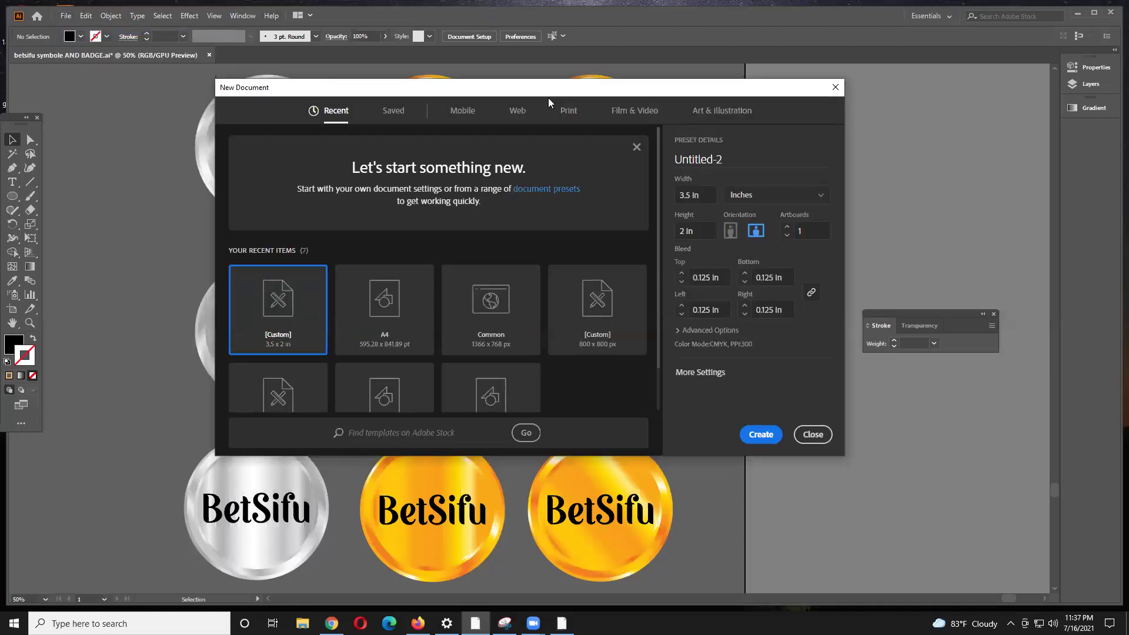
{"action": "left_click", "coordinate": [785, 227]}
{"action": "left_click", "coordinate": [787, 227]}
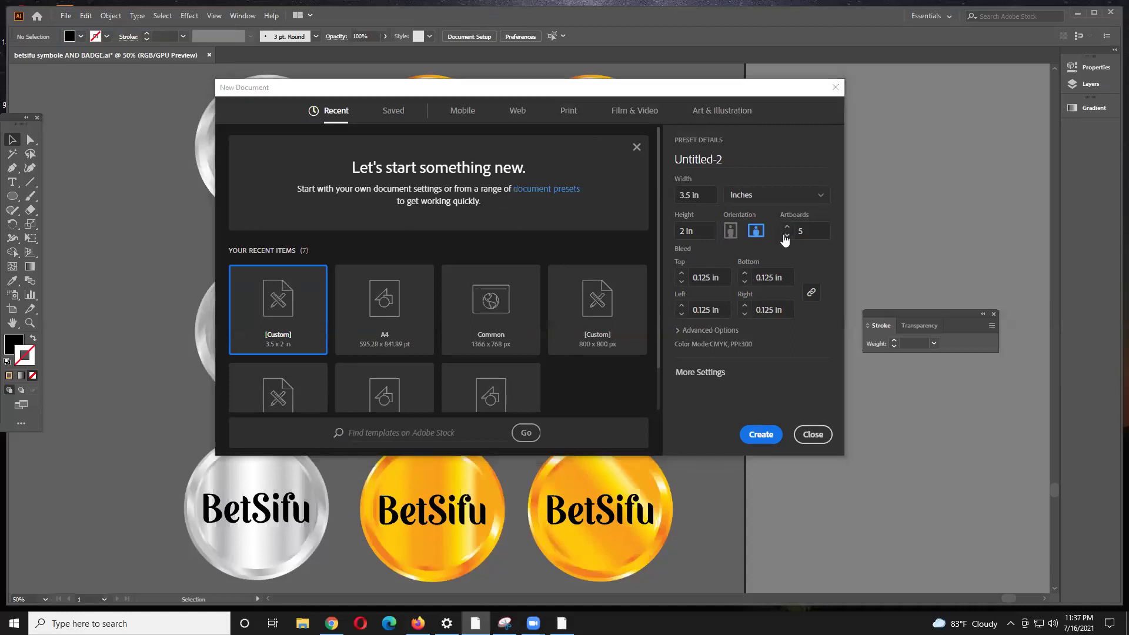
{"action": "left_click", "coordinate": [786, 236]}
{"action": "left_click", "coordinate": [787, 236]}
{"action": "left_click", "coordinate": [787, 227]}
{"action": "left_click", "coordinate": [813, 434]}
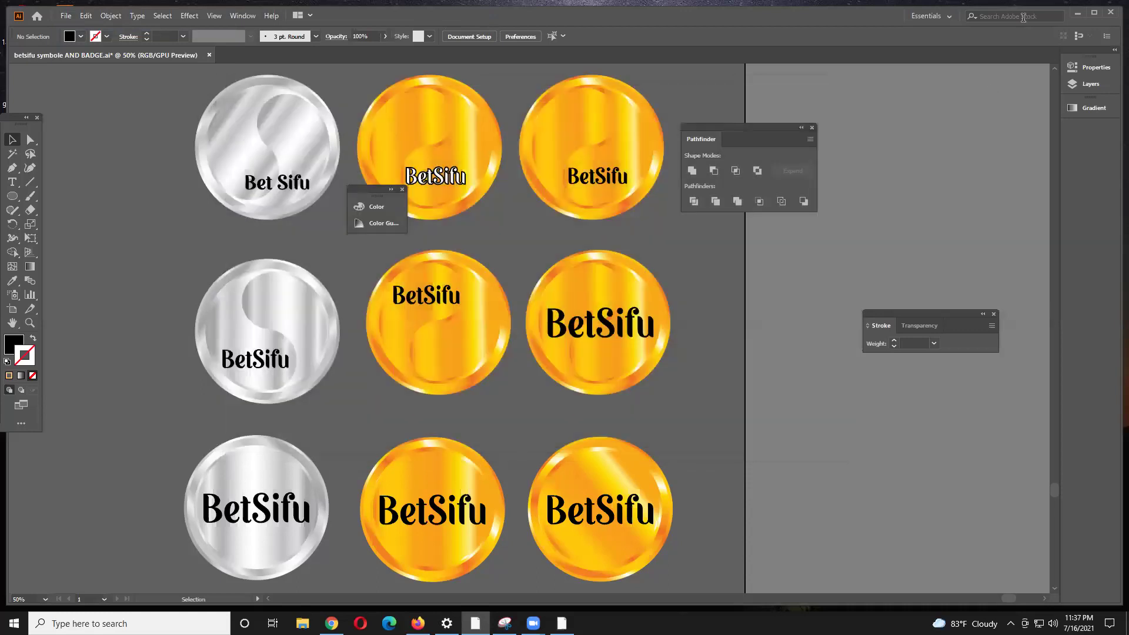
Step: Browse the Downloads and Desktop folders for a design file to open, and dismiss the dialog without opening one
{"action": "left_click", "coordinate": [65, 16]}
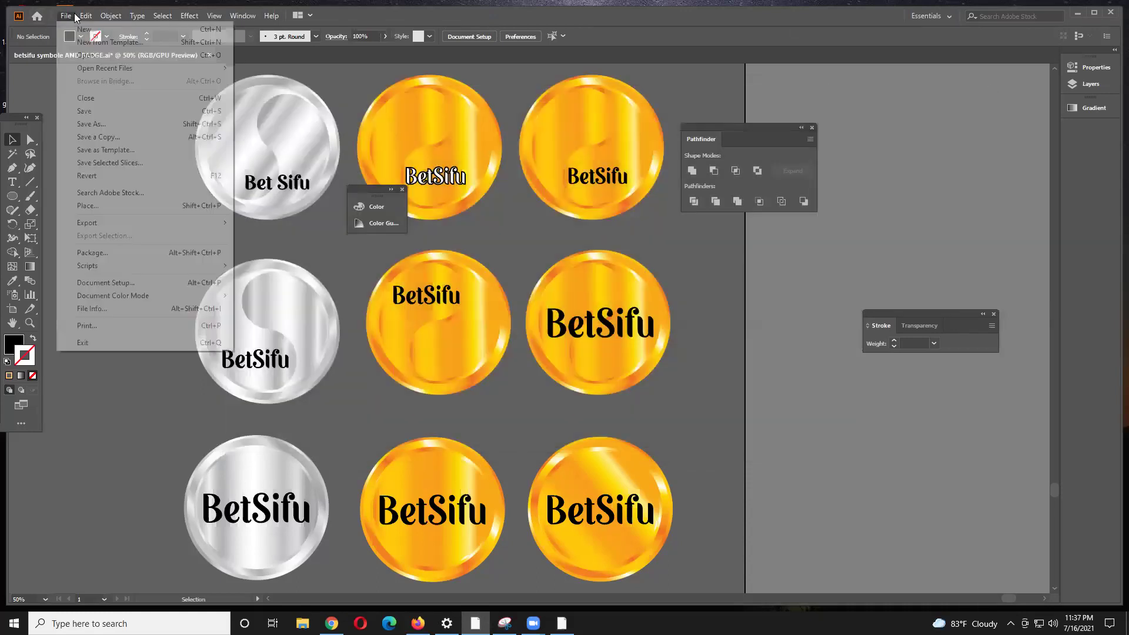
{"action": "left_click", "coordinate": [91, 55]}
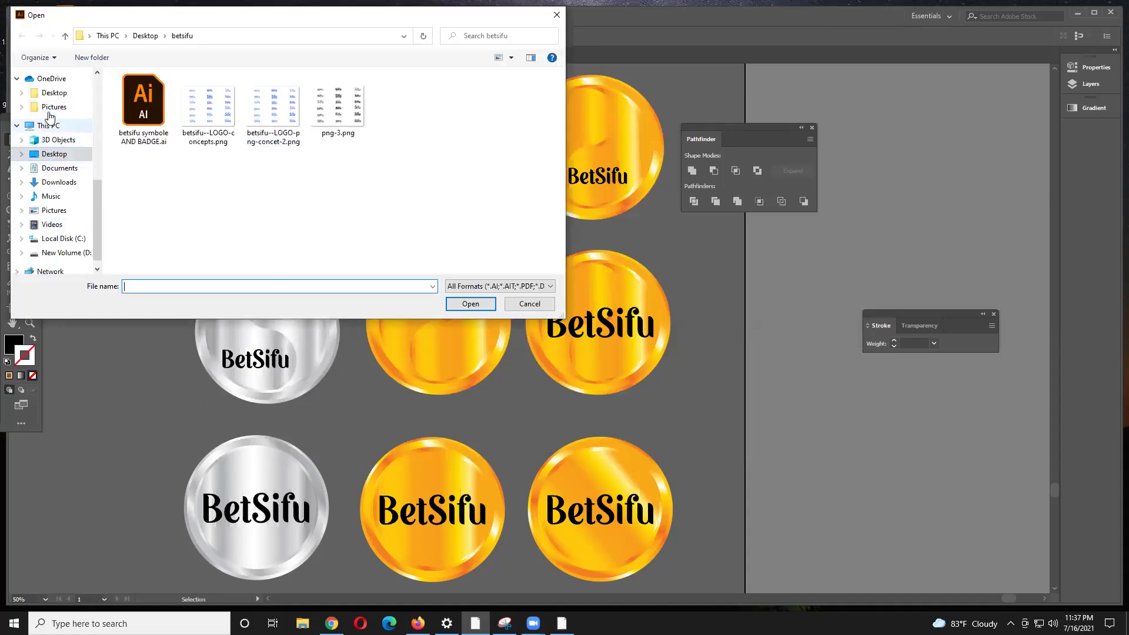
{"action": "left_click", "coordinate": [68, 186]}
{"action": "scroll", "coordinate": [265, 158], "scroll_direction": "down", "scroll_amount": 2}
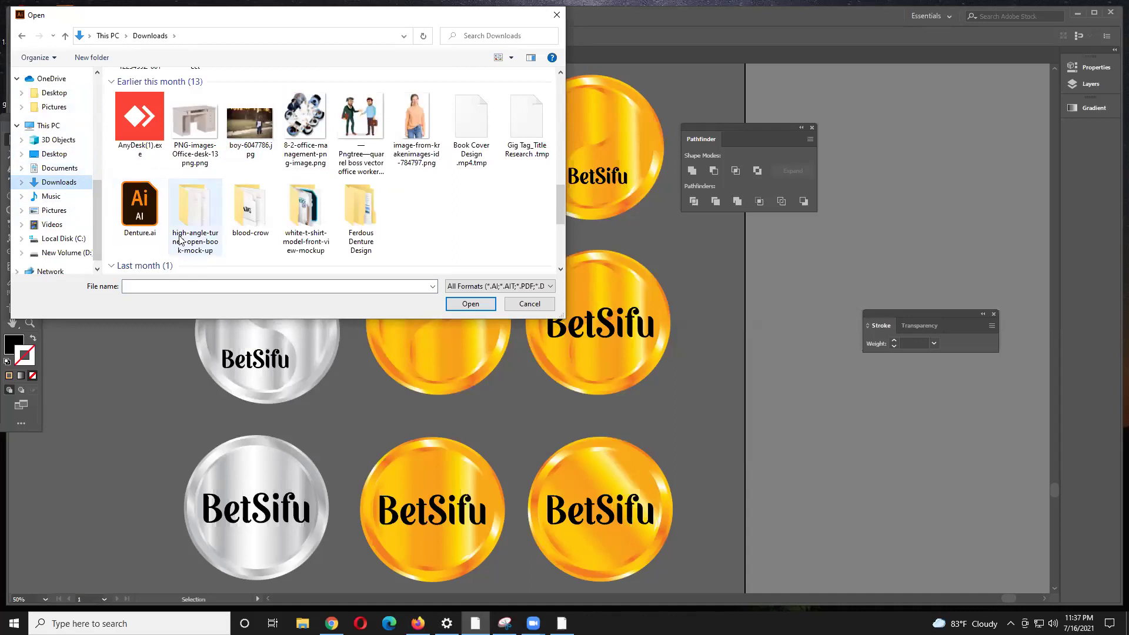
{"action": "scroll", "coordinate": [149, 220], "scroll_direction": "down", "scroll_amount": 4}
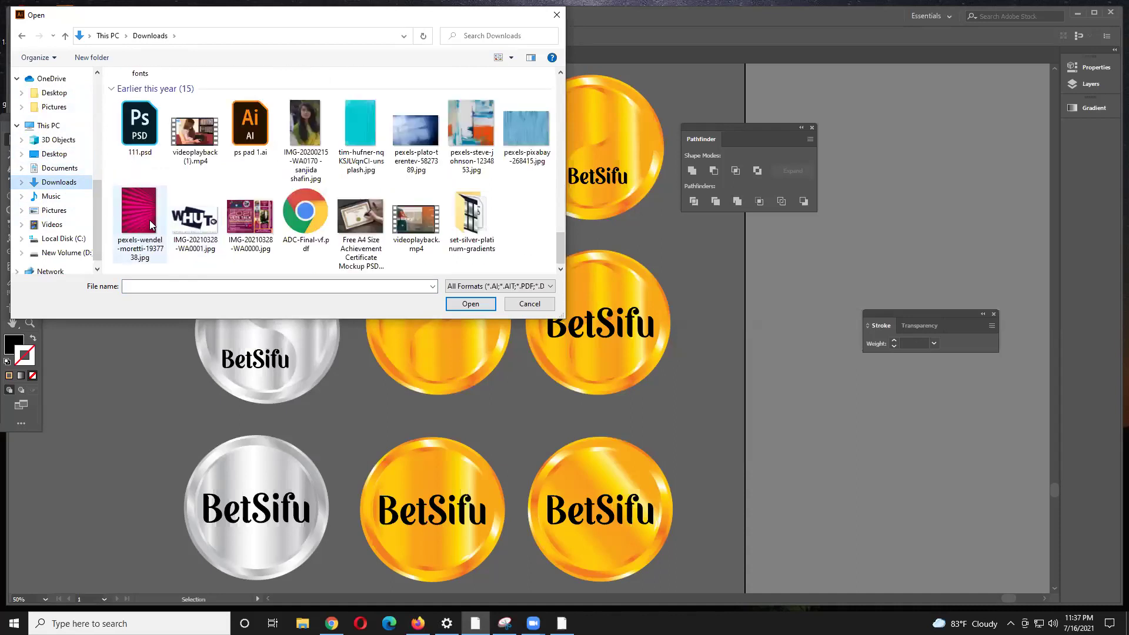
{"action": "left_click", "coordinate": [62, 94]}
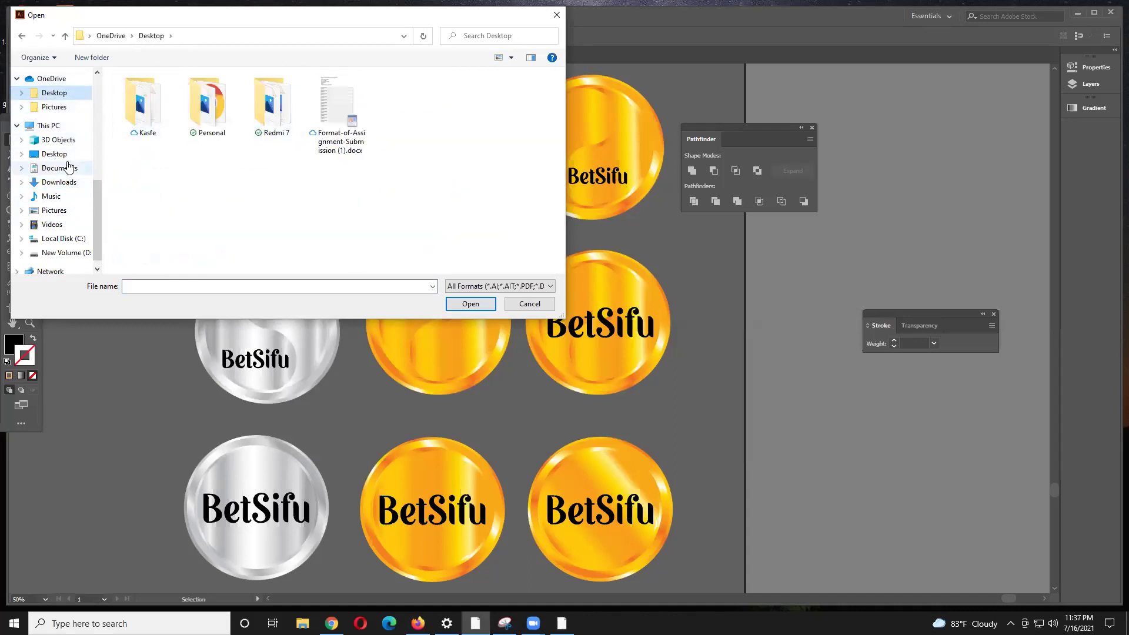
{"action": "left_click", "coordinate": [58, 154]}
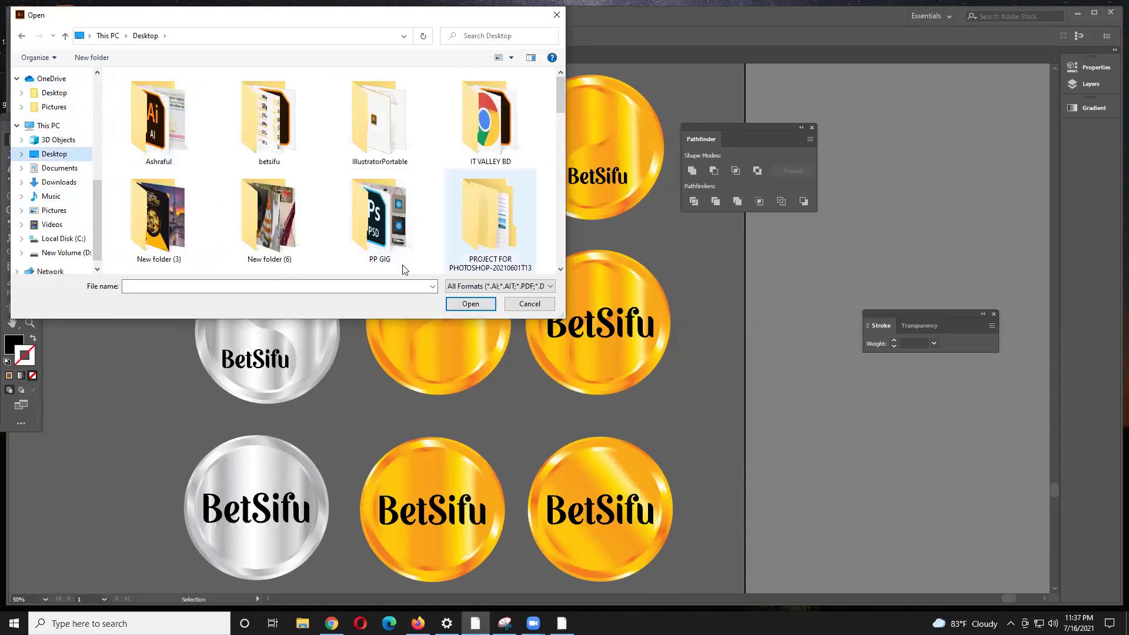
{"action": "left_click_drag", "start_coordinate": [380, 318], "coordinate": [380, 481]}
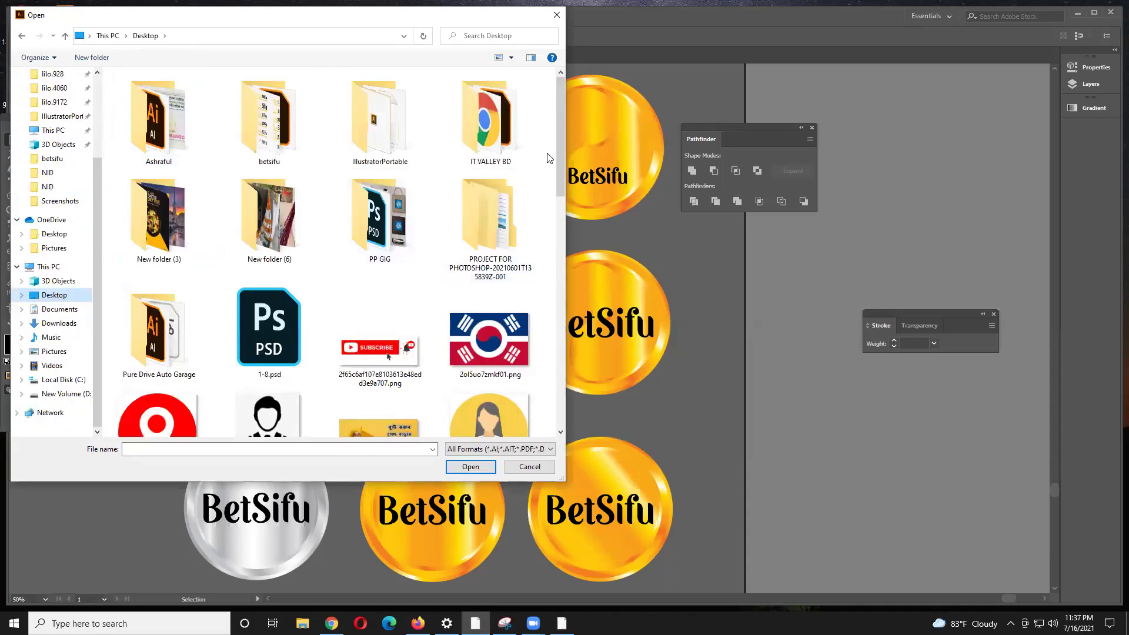
{"action": "scroll", "coordinate": [553, 194], "scroll_direction": "down", "scroll_amount": 3}
{"action": "scroll", "coordinate": [544, 265], "scroll_direction": "down", "scroll_amount": 5}
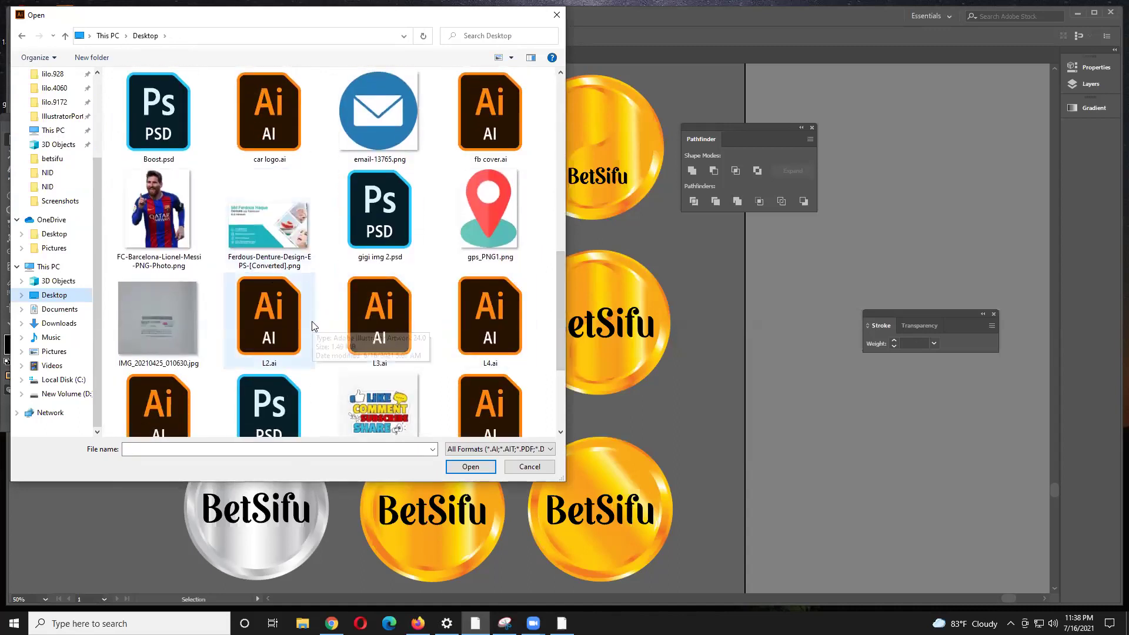
{"action": "left_click", "coordinate": [529, 467]}
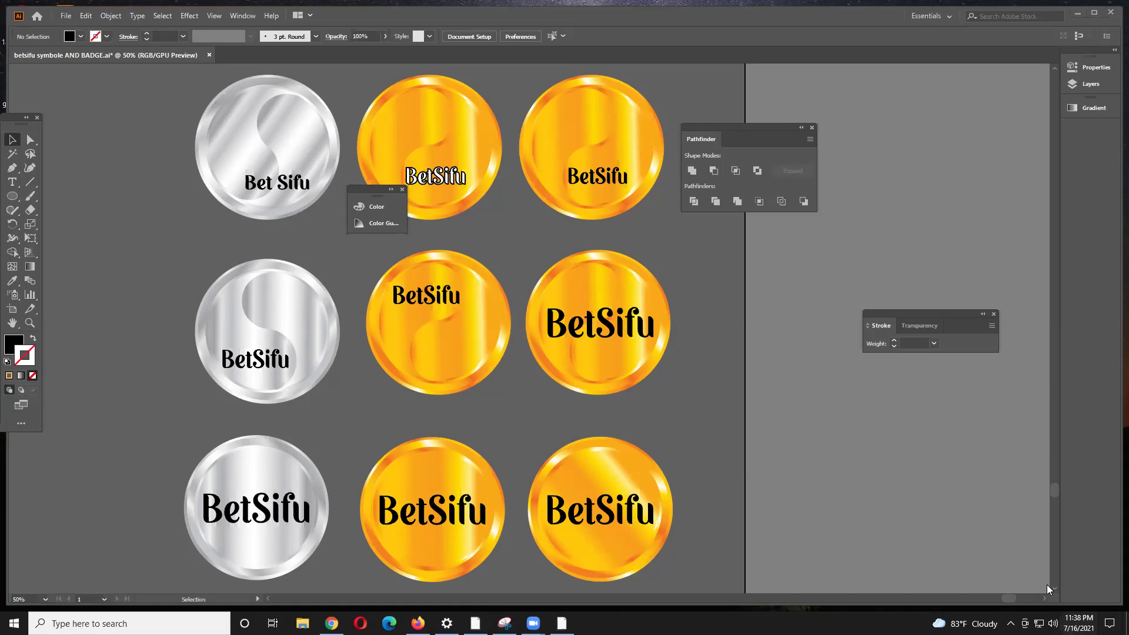
{"action": "left_click", "coordinate": [1079, 623]}
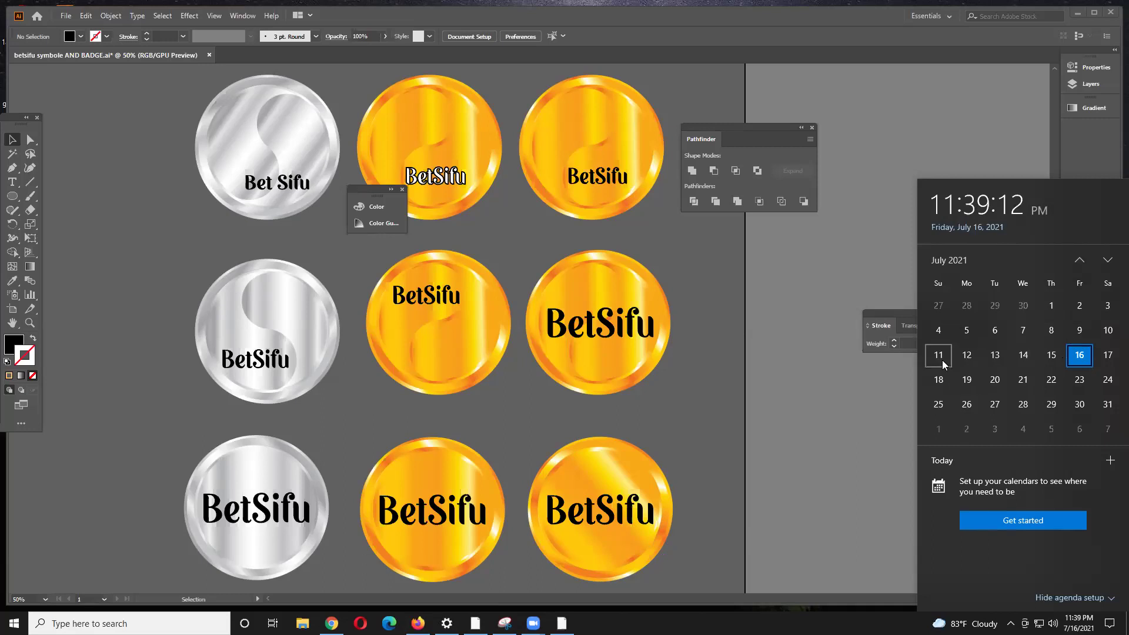
{"action": "key", "text": "Escape"}
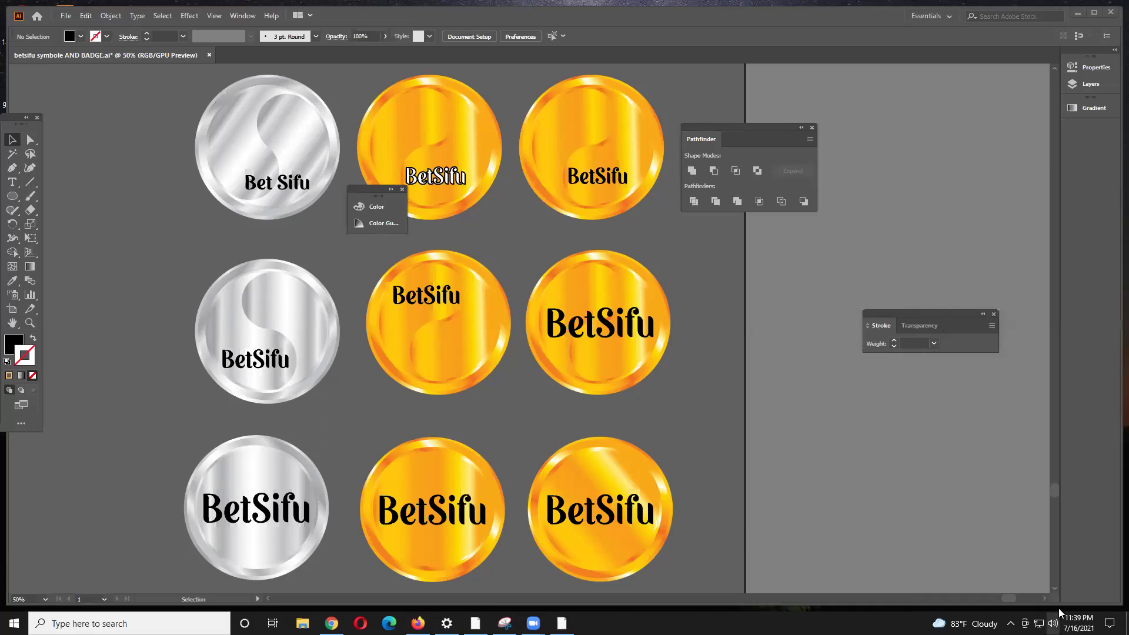
{"action": "left_click", "coordinate": [1052, 622]}
{"action": "left_click", "coordinate": [1079, 623]}
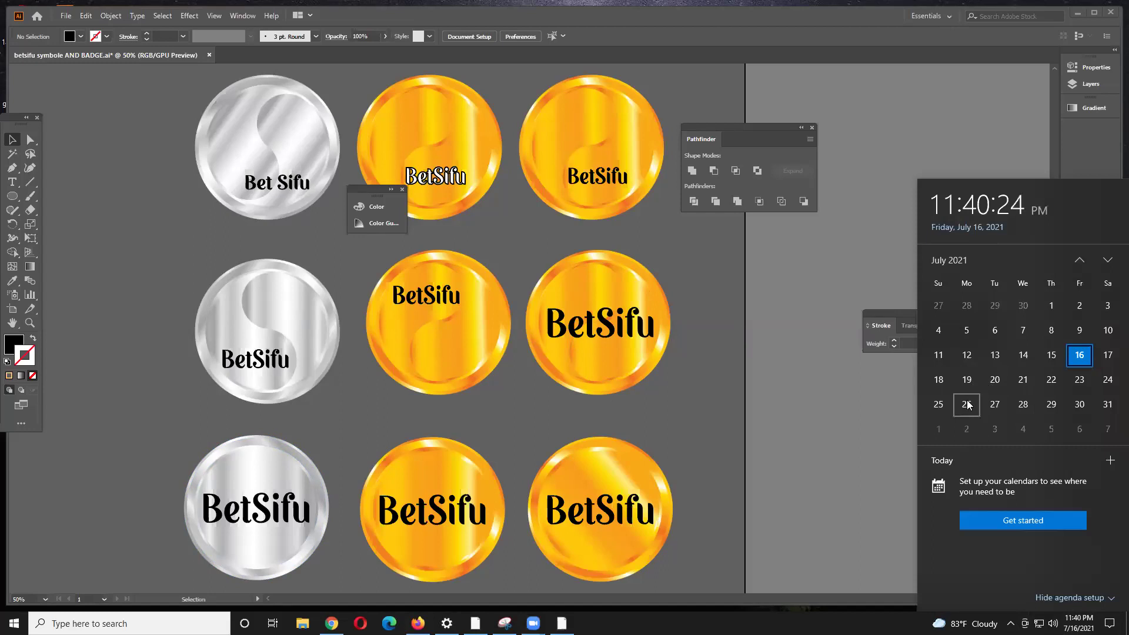
{"action": "left_click", "coordinate": [423, 541]}
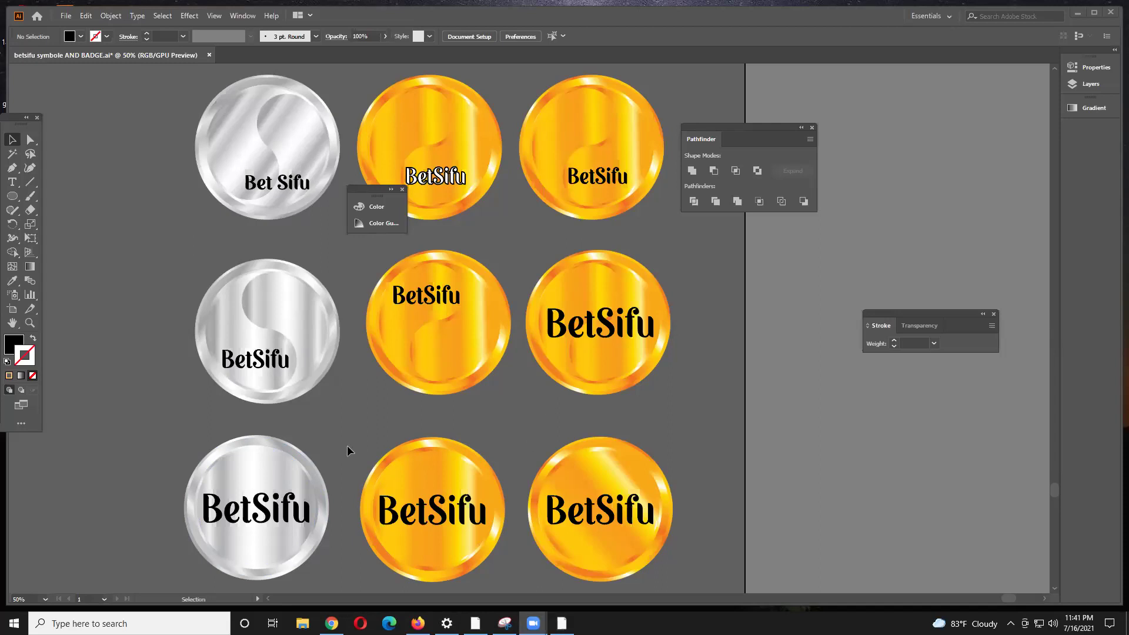
Step: Switch to the desktop, move the denture card PNG to an empty area, and view it in a restored Photos window
{"action": "left_click", "coordinate": [1078, 12]}
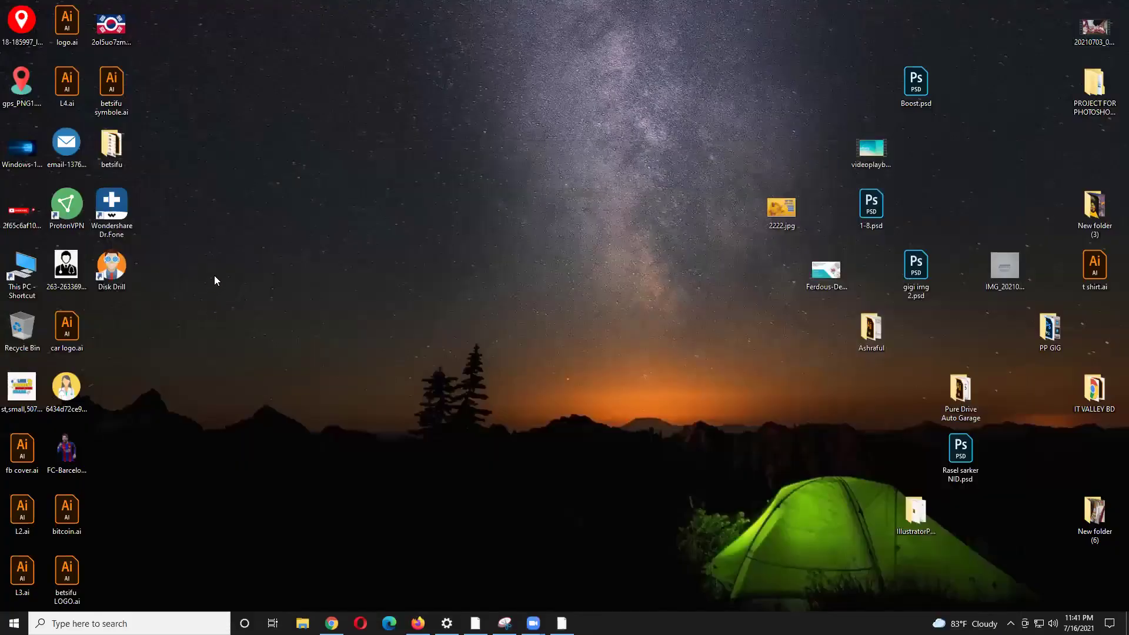
{"action": "left_click_drag", "start_coordinate": [825, 272], "coordinate": [466, 222]}
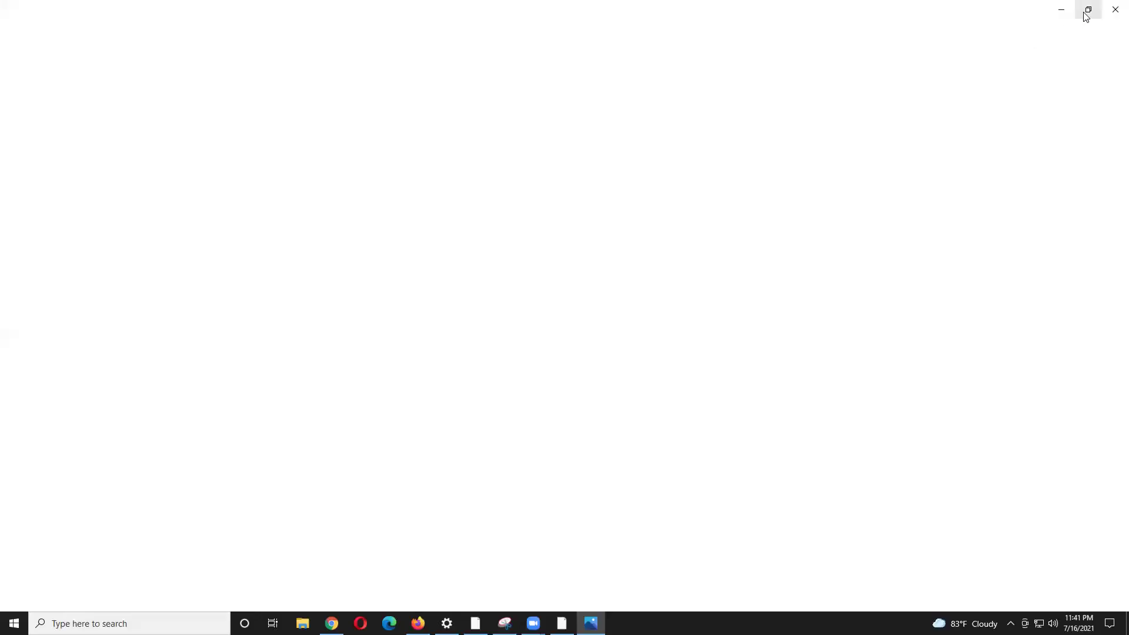
{"action": "left_click", "coordinate": [1087, 11]}
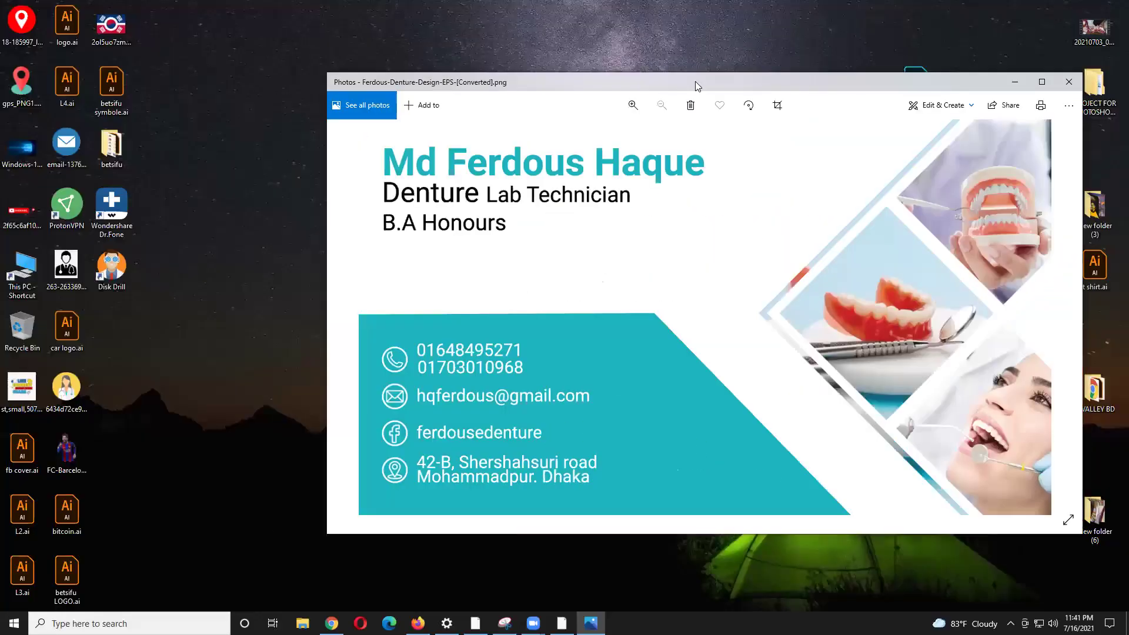
{"action": "left_click_drag", "start_coordinate": [693, 81], "coordinate": [660, 48]}
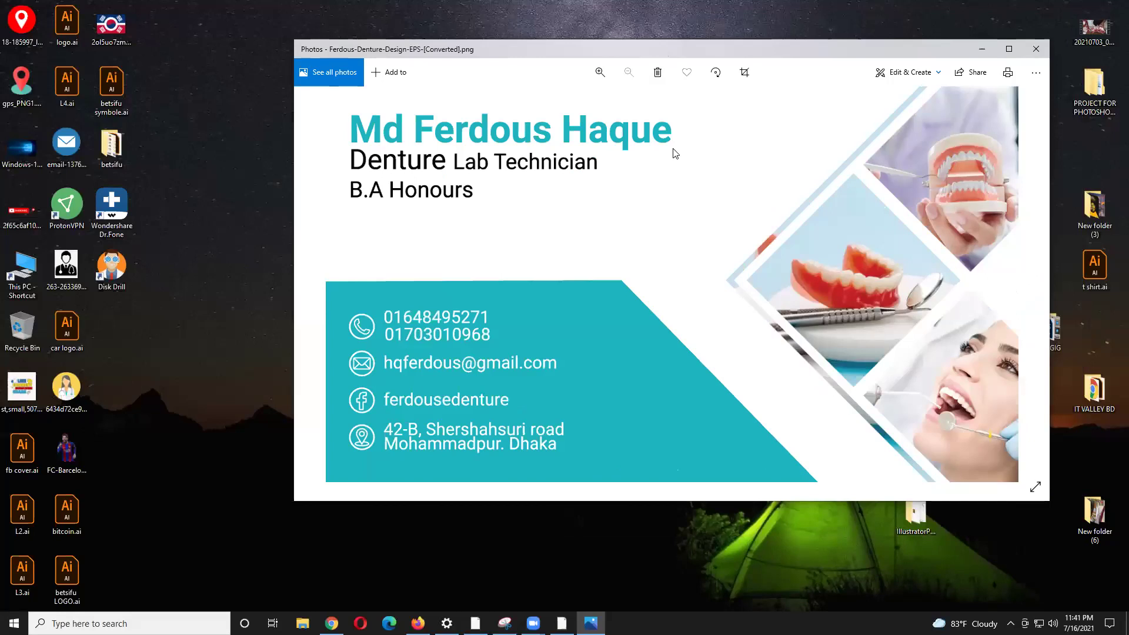
{"action": "left_click", "coordinate": [976, 52]}
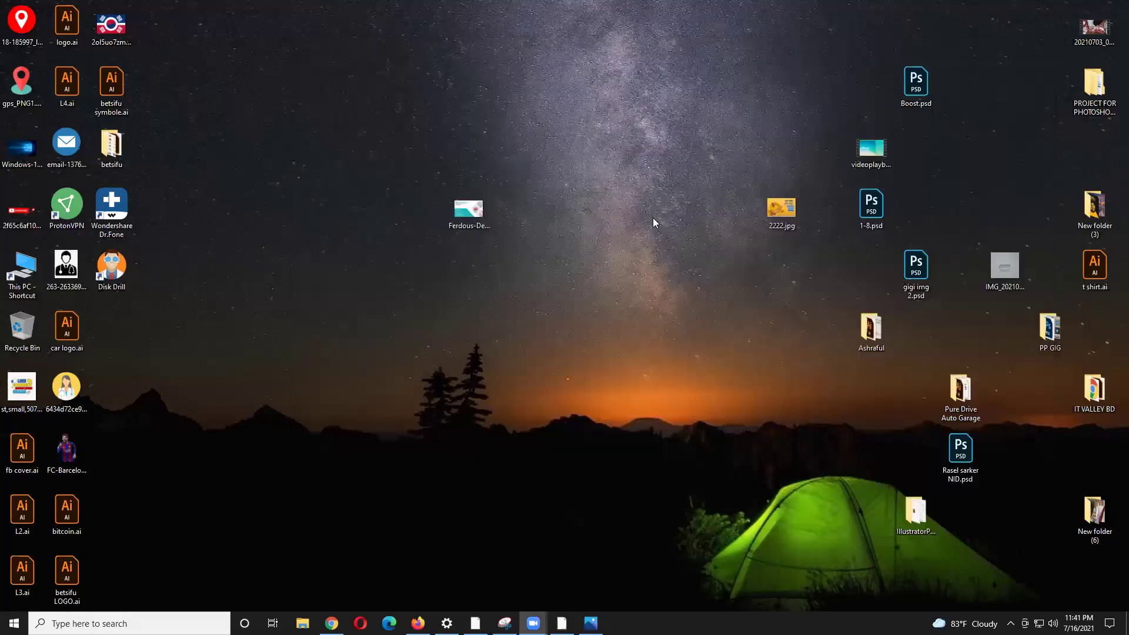
{"action": "left_click", "coordinate": [456, 188]}
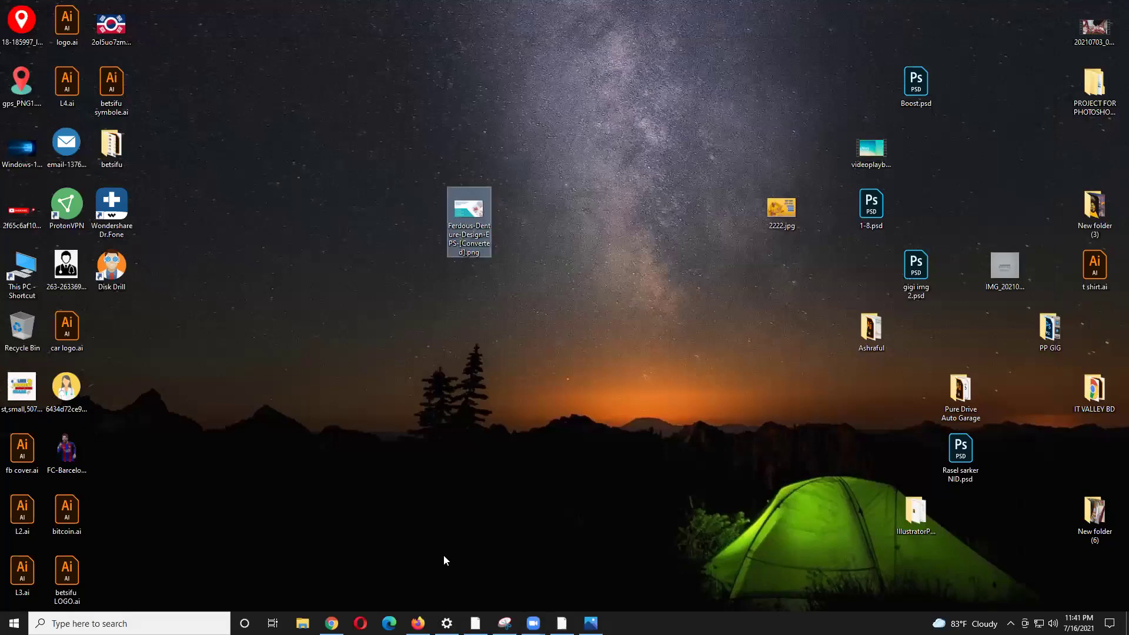